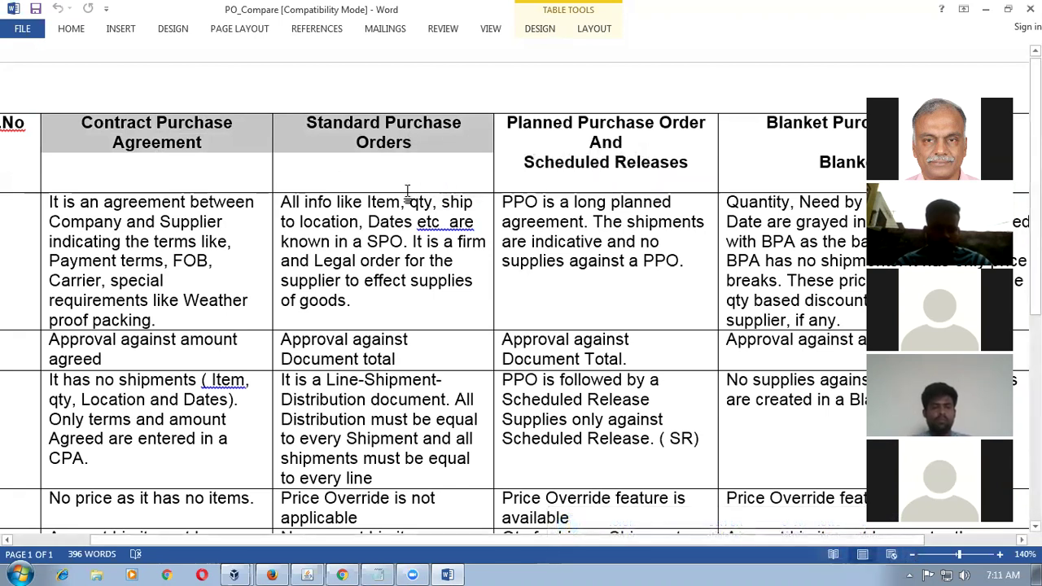
Examine the Blanket Purchase Agreement and Blanket Release column of the comparison table alongside the contract, standard and planned order columns.
left_click(818, 162)
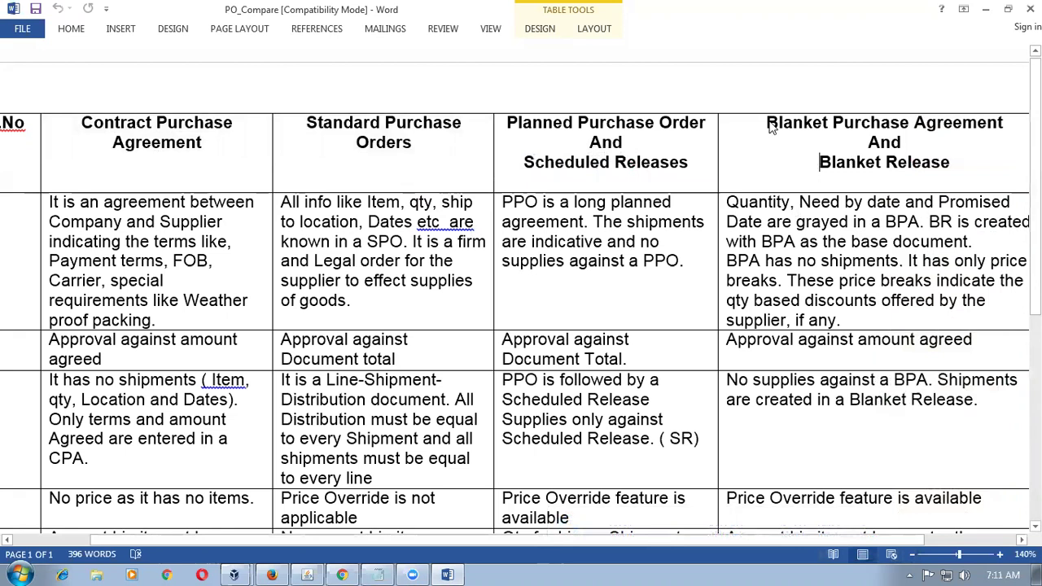
left_click_drag(766, 122, 926, 158)
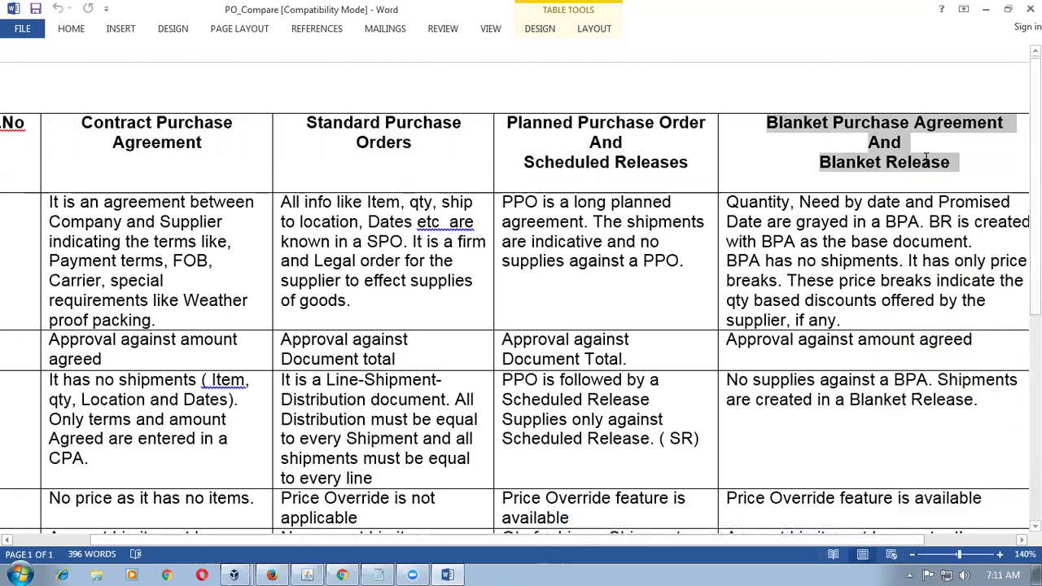
left_click_drag(926, 159, 927, 159)
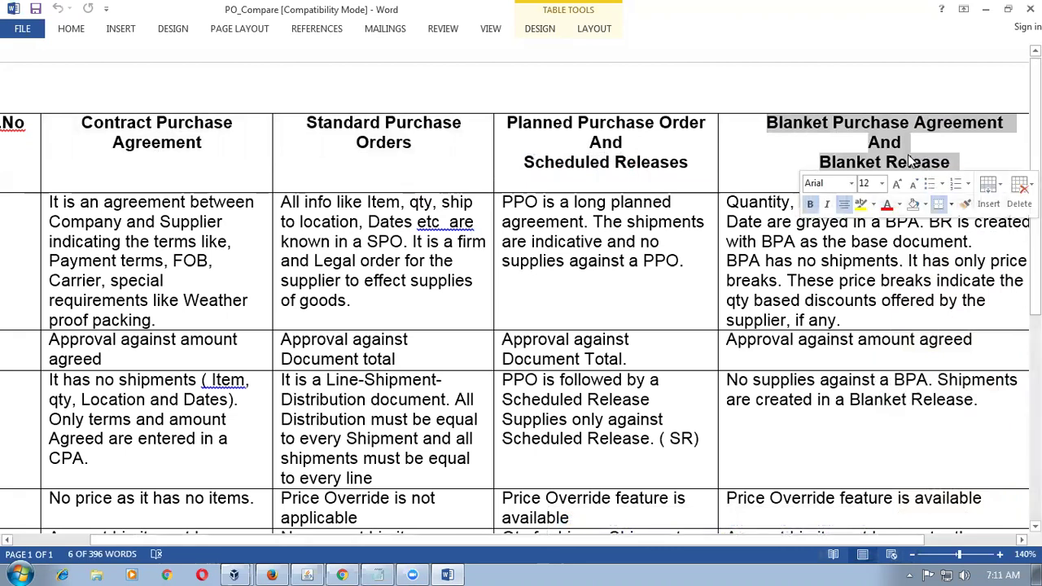
left_click(796, 285)
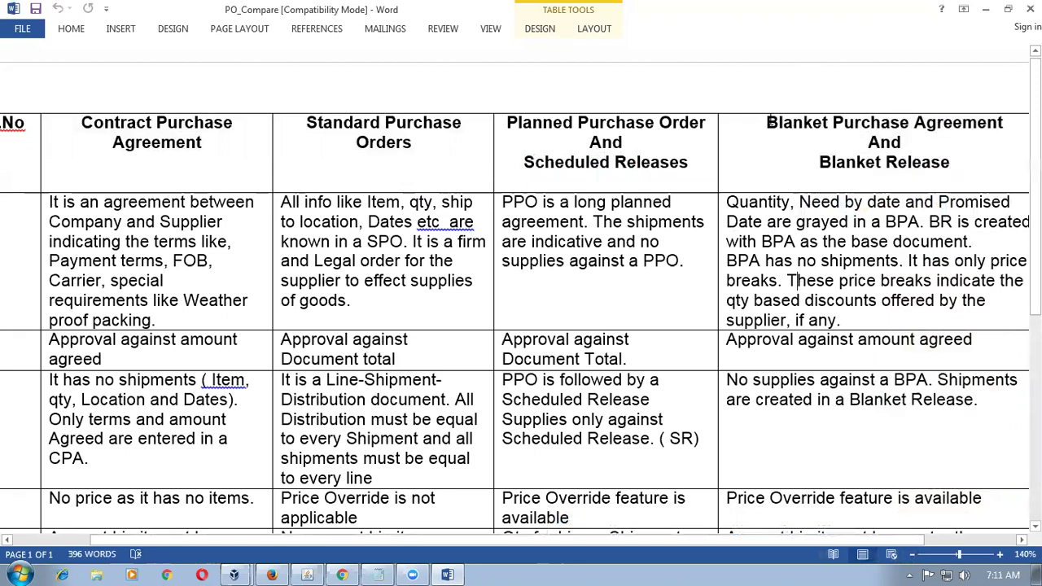
left_click_drag(768, 120, 895, 156)
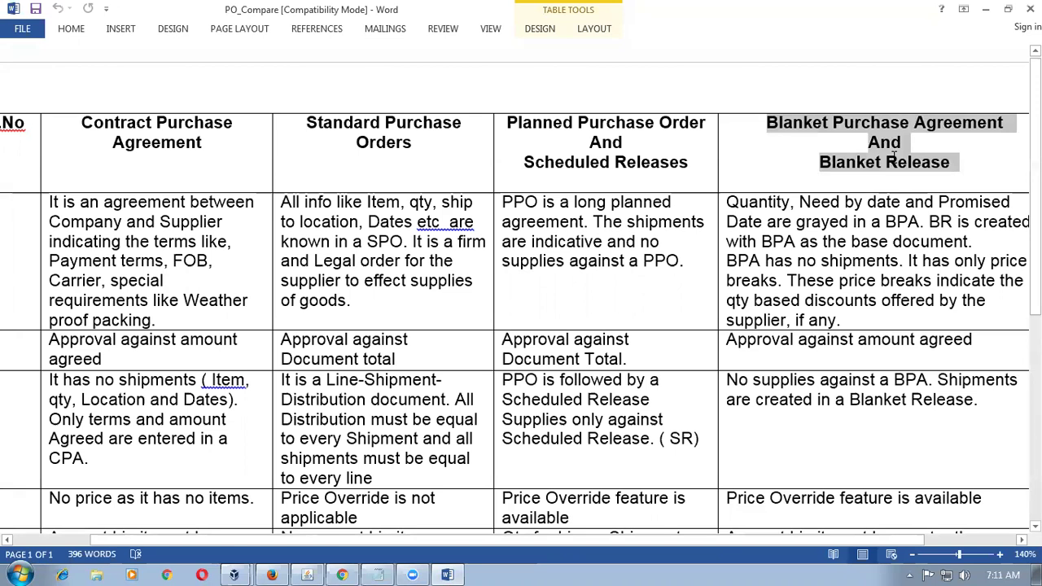
left_click(806, 411)
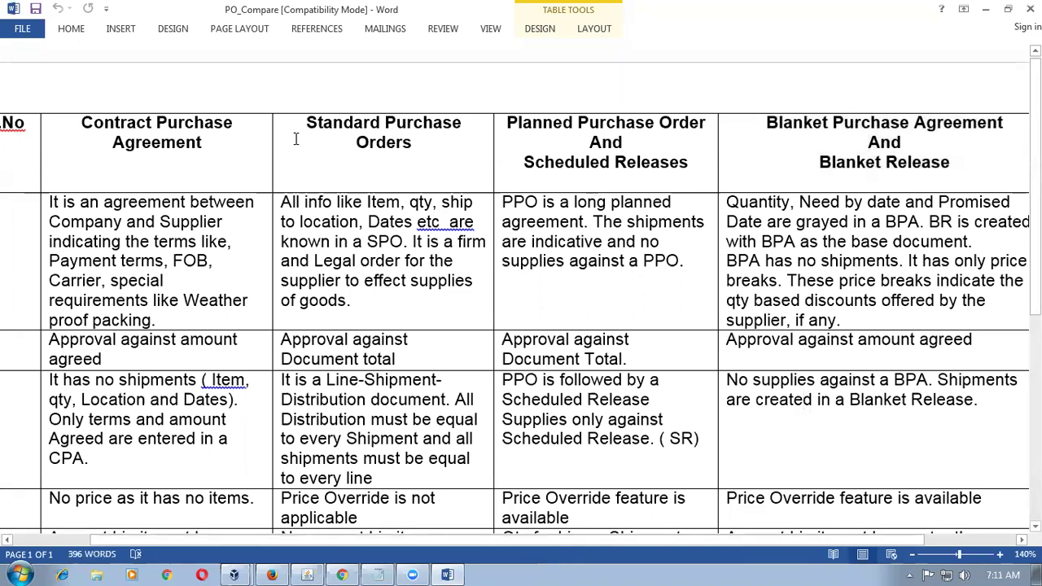
left_click_drag(80, 127, 383, 140)
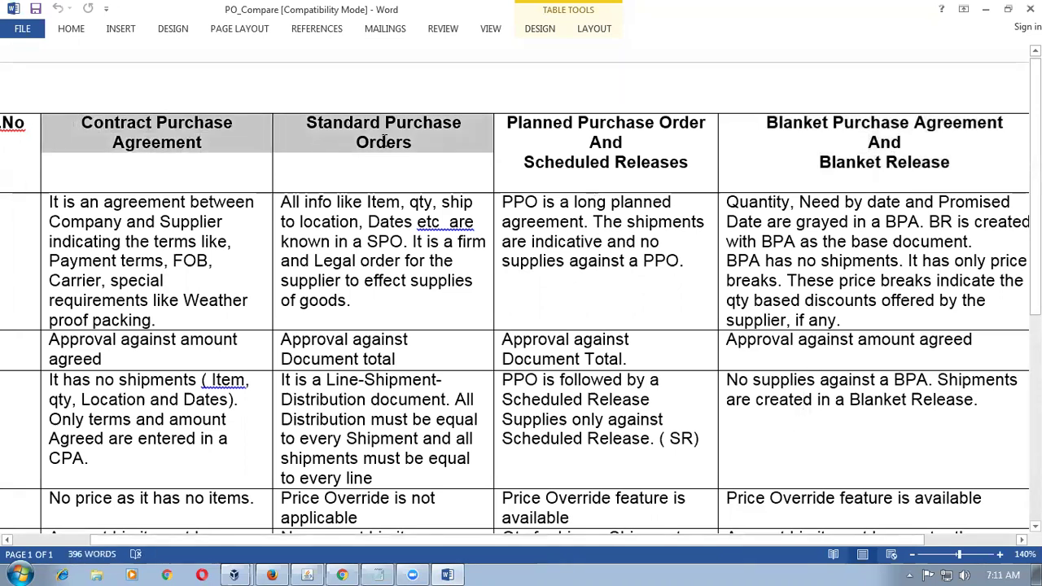
left_click_drag(767, 123, 950, 165)
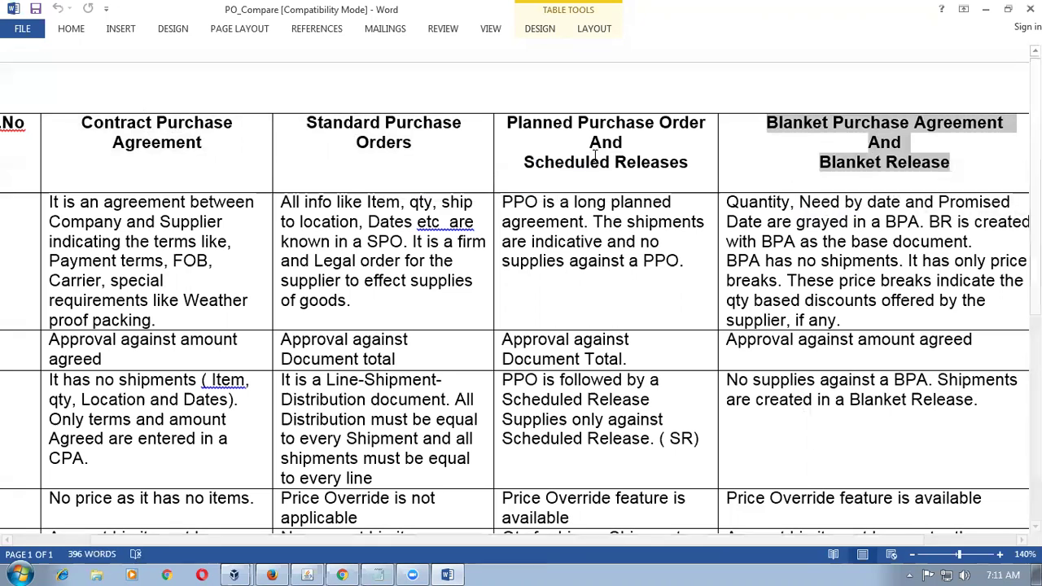
left_click_drag(507, 122, 661, 162)
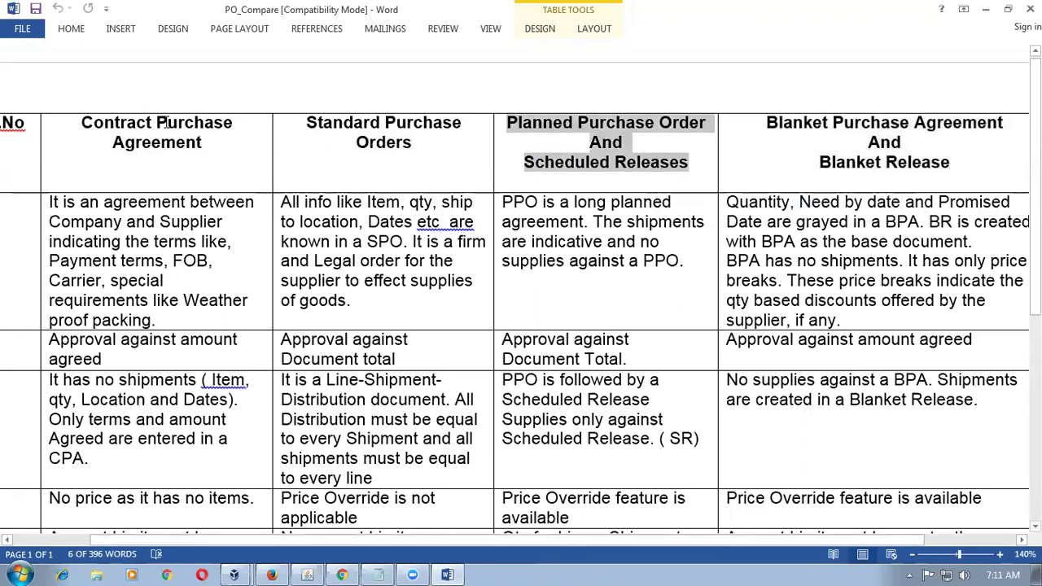
left_click(842, 142)
left_click_drag(766, 122, 907, 165)
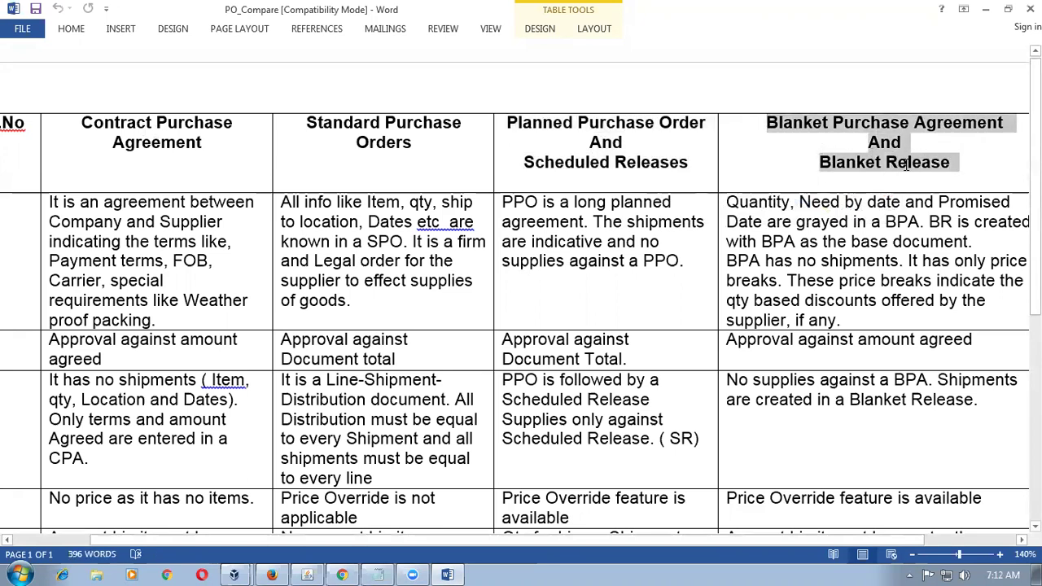
left_click(864, 301)
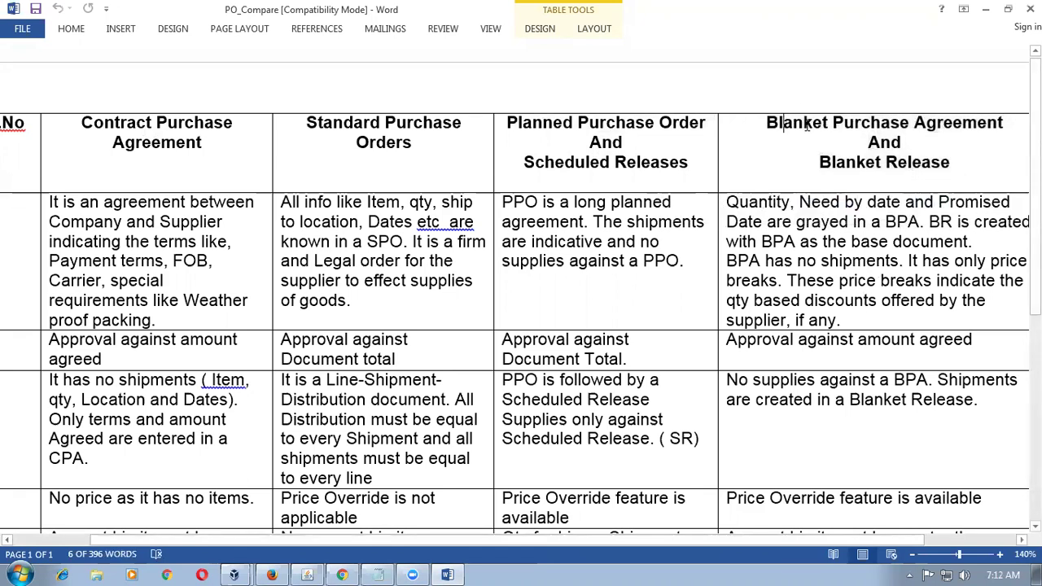
left_click_drag(785, 122, 939, 161)
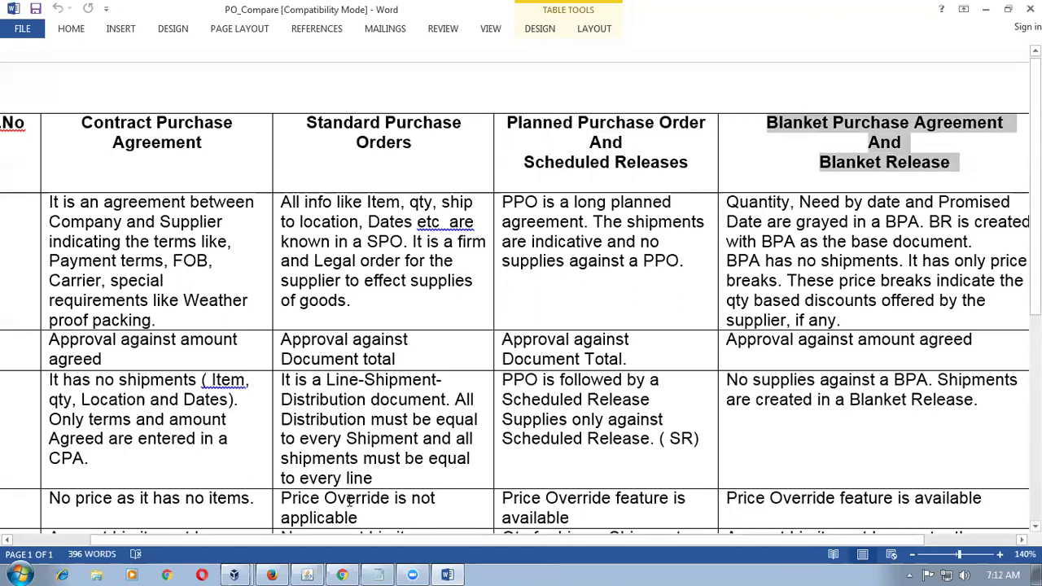
Switch to Oracle Applications and start a new purchase order for supplier j65_sup1.
left_click(307, 575)
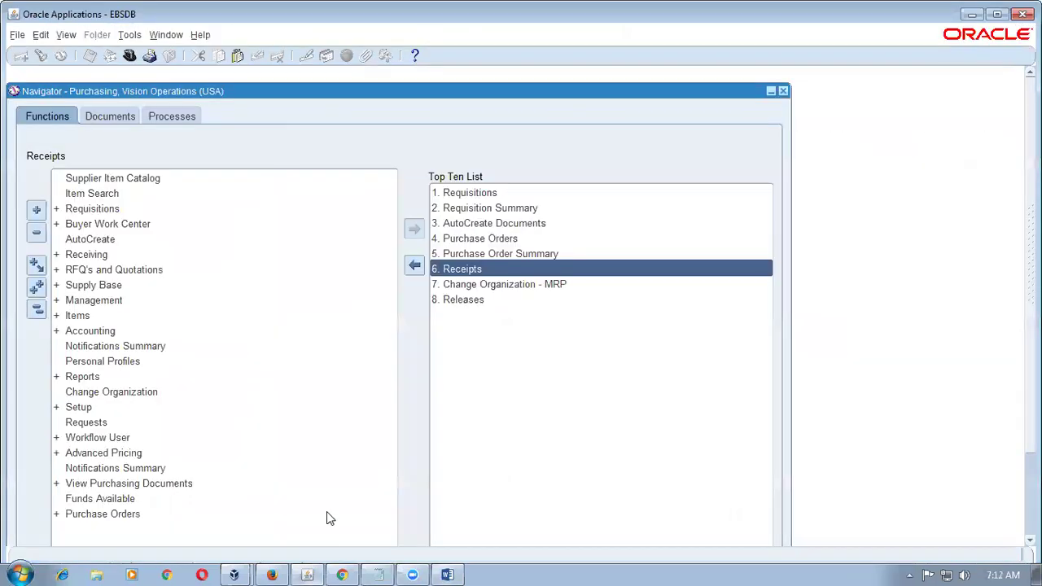
double_click(490, 240)
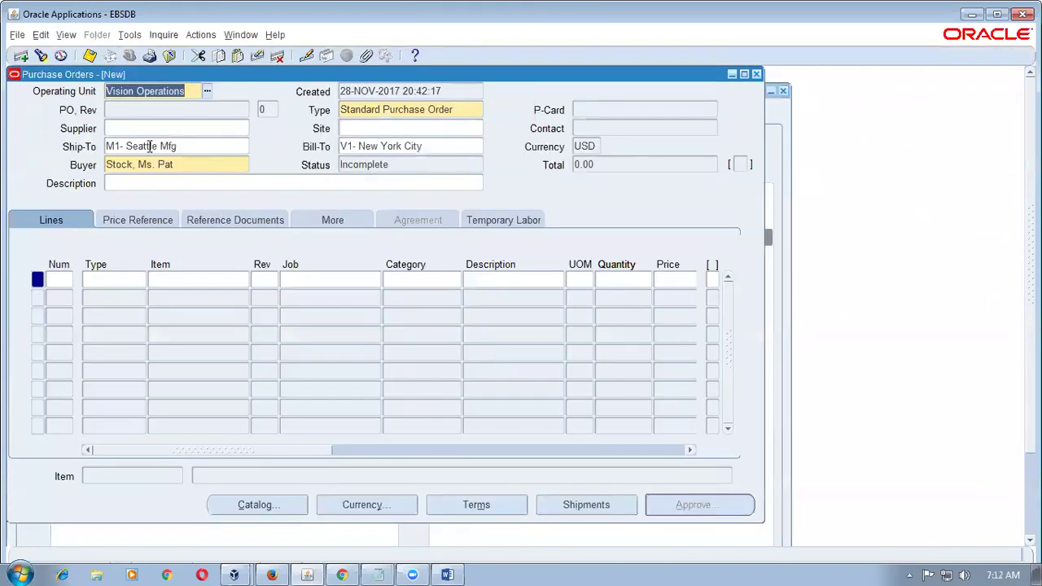
left_click(147, 130)
type("j65_sup1")
key("Tab")
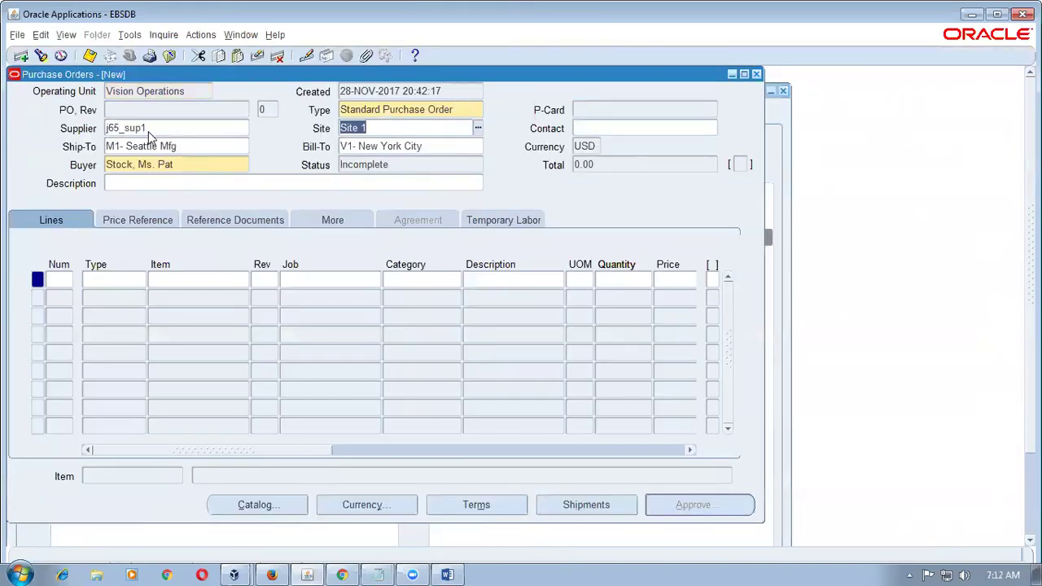
Change the document type to Blanket Purchase Agreement.
left_click(477, 112)
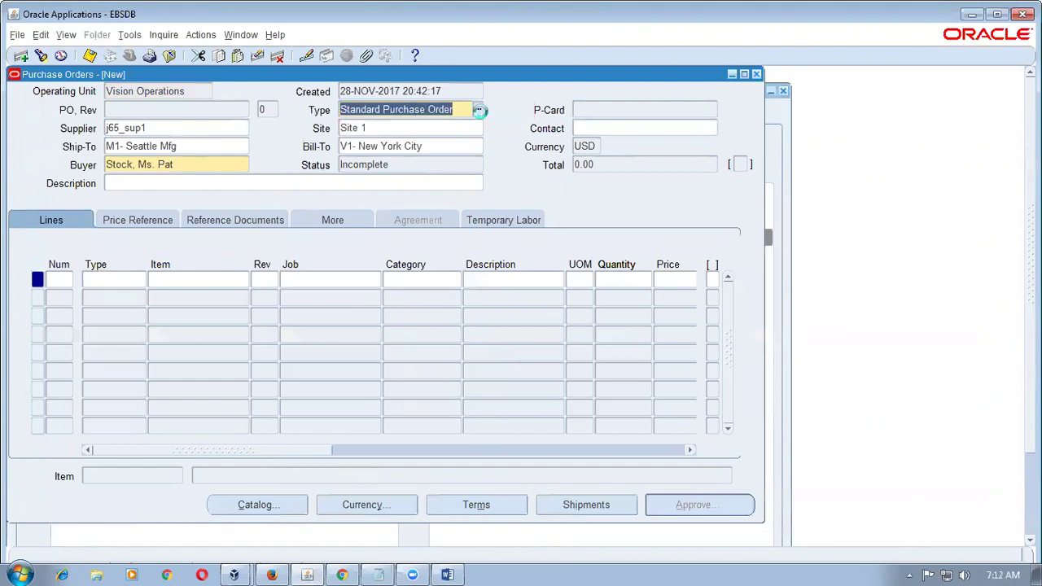
left_click(479, 110)
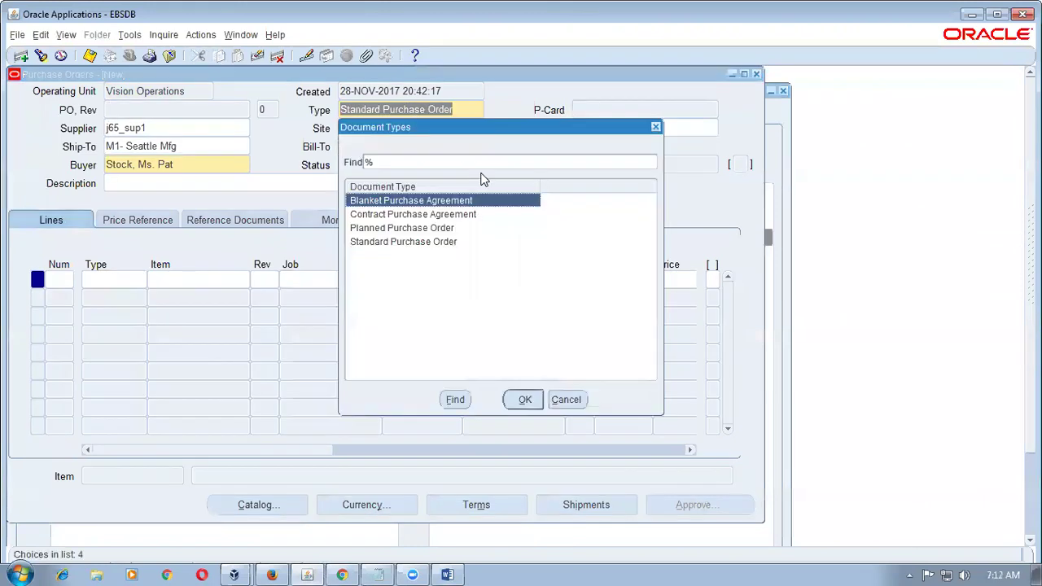
left_click(528, 401)
Add the item j65_asset_item to line 1, looking it up with j65%.
left_click(206, 279)
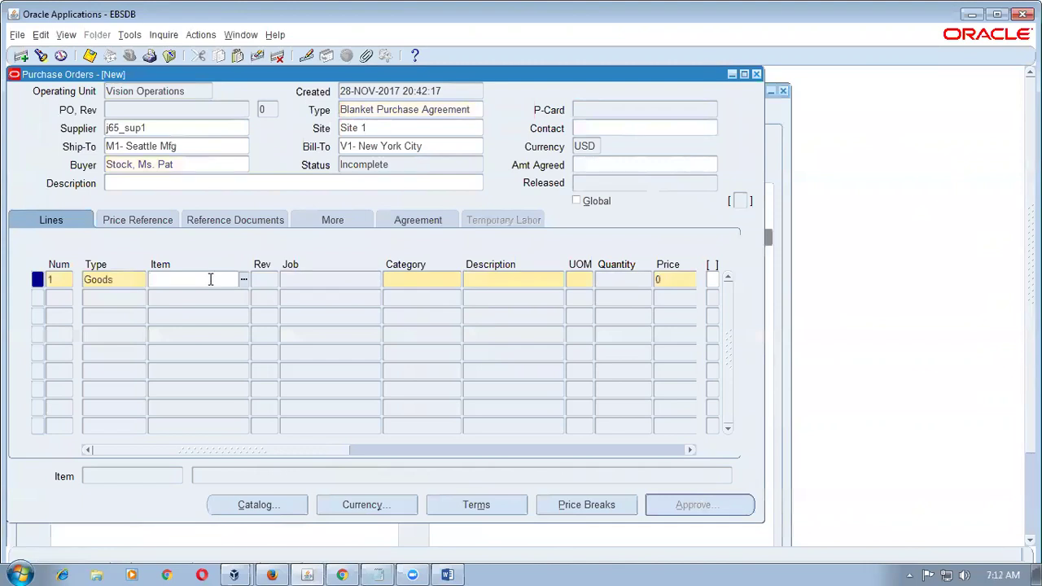
type("j65%")
key("Tab")
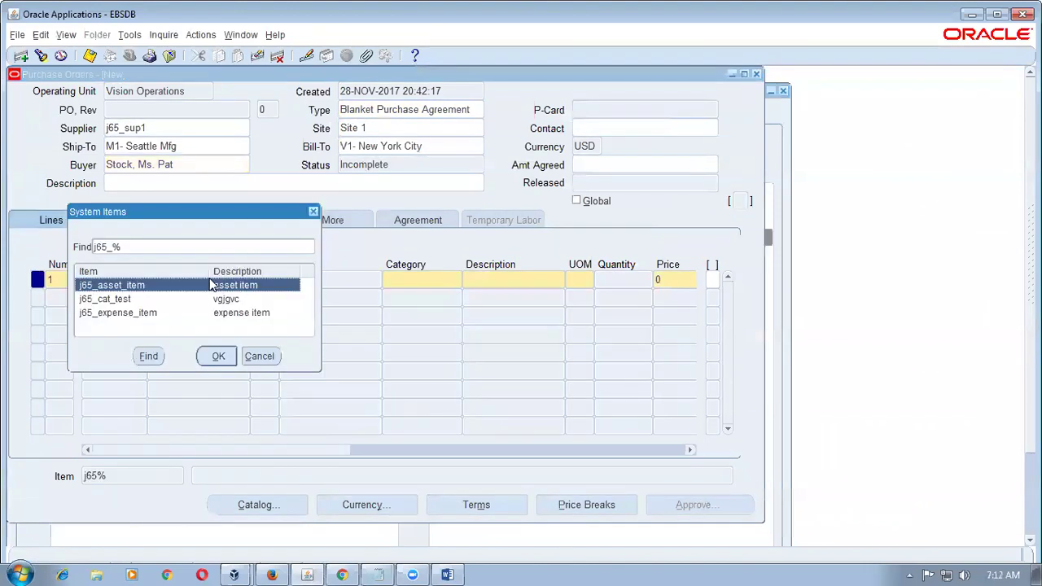
double_click(209, 281)
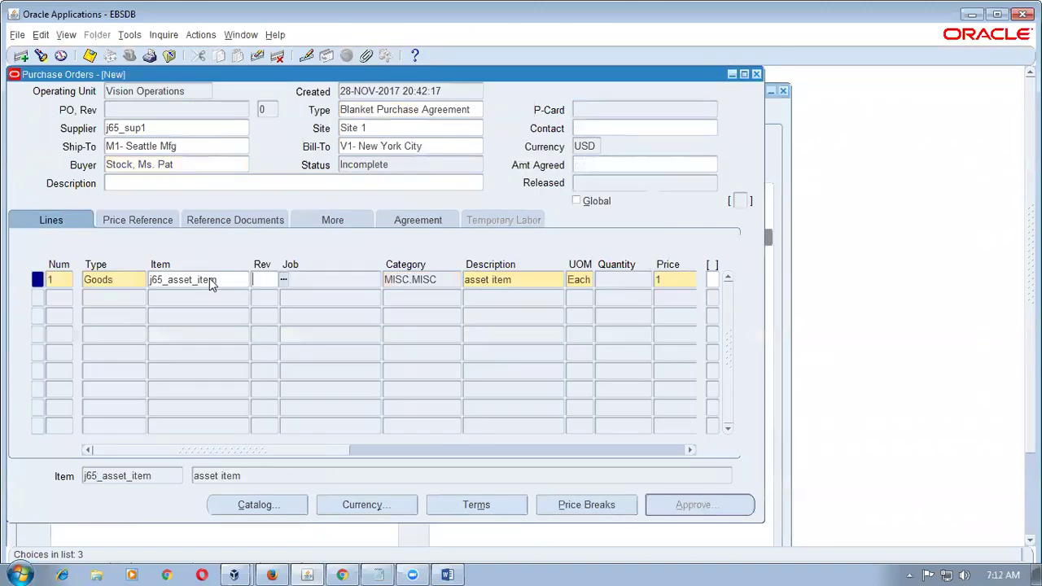
Examine the agreement's supplier and line 1's type, item, price, Promised and Need-By fields.
left_click_drag(290, 451, 239, 473)
left_click(643, 23)
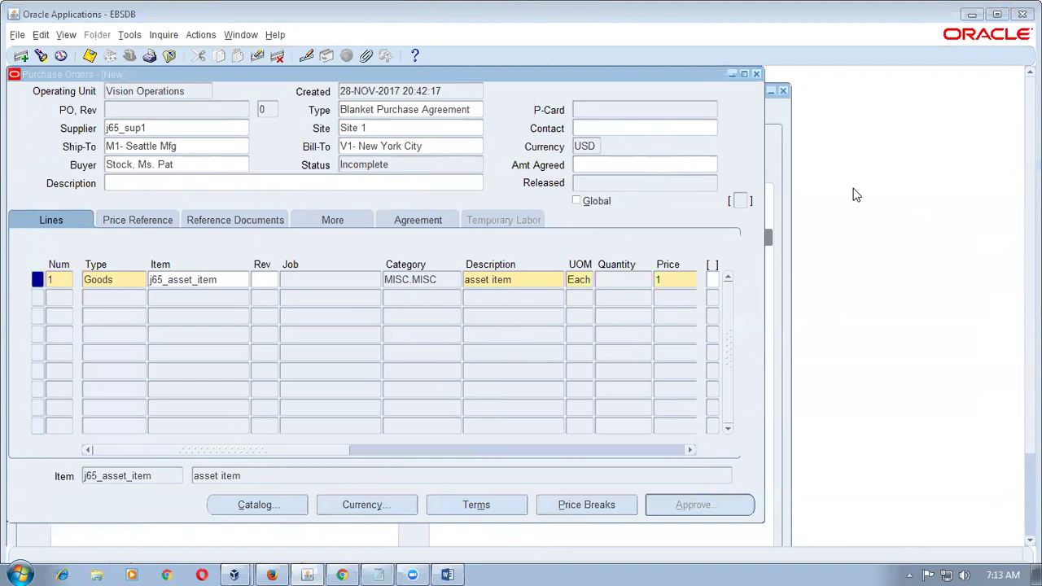
left_click(109, 281)
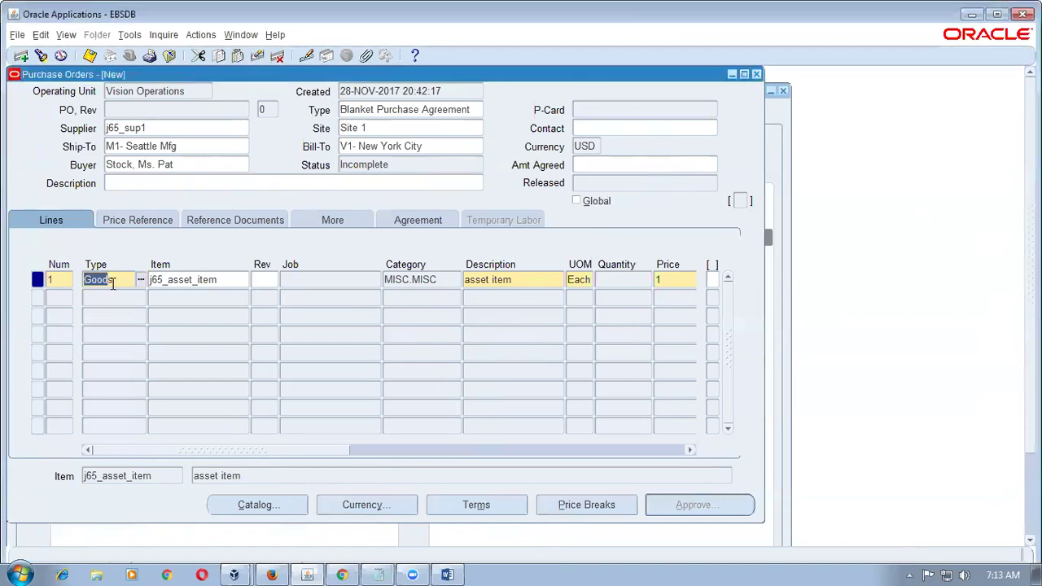
left_click_drag(213, 450, 268, 421)
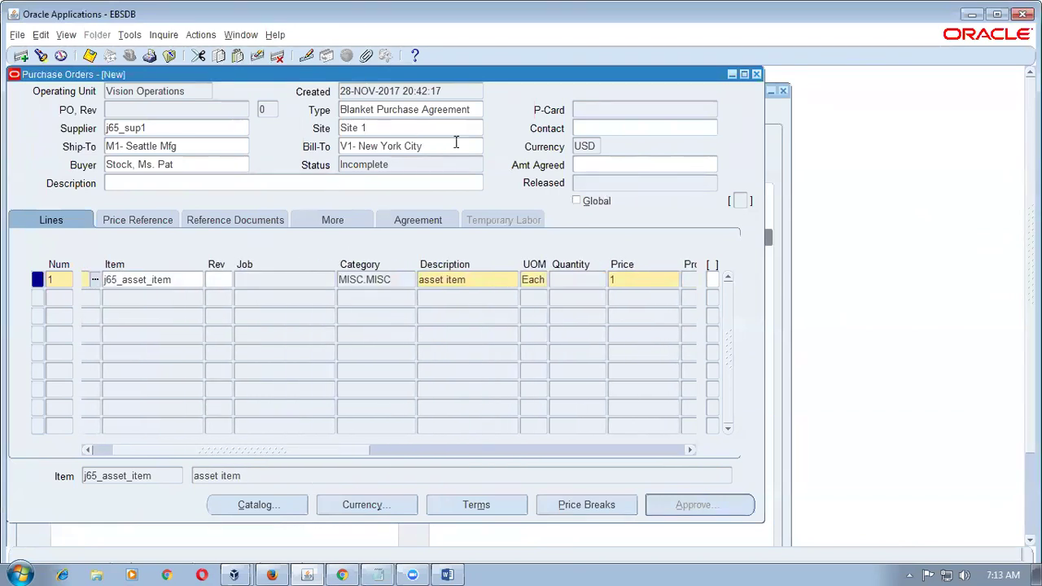
left_click(188, 130)
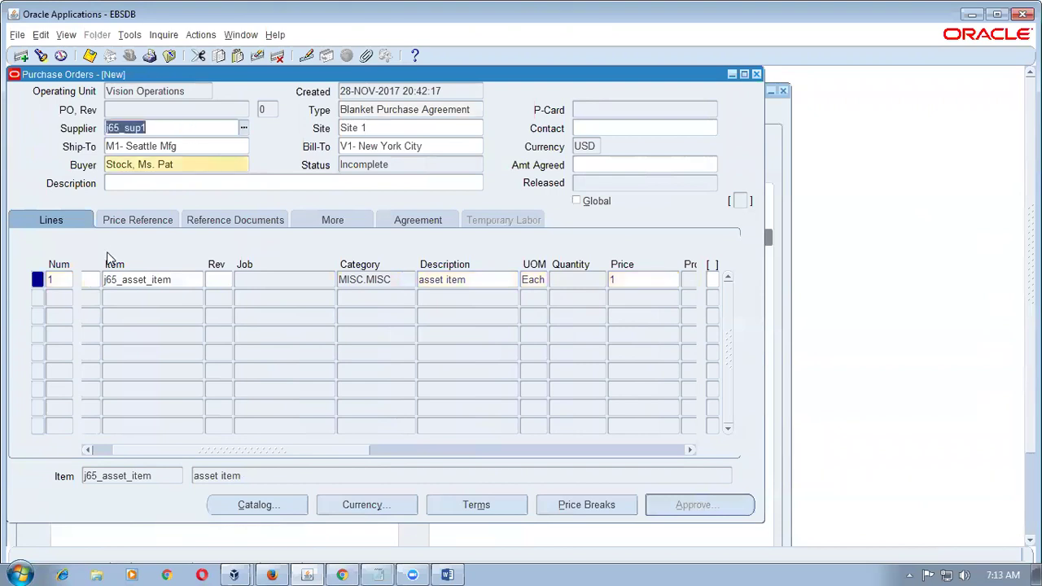
left_click(180, 280)
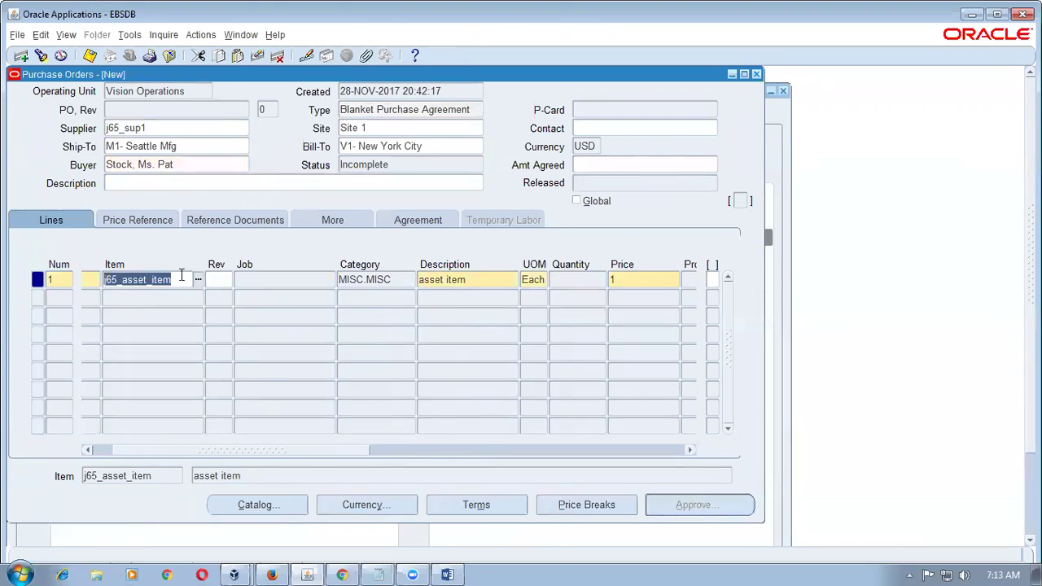
left_click(633, 279)
left_click_drag(337, 450, 410, 466)
left_click(533, 281)
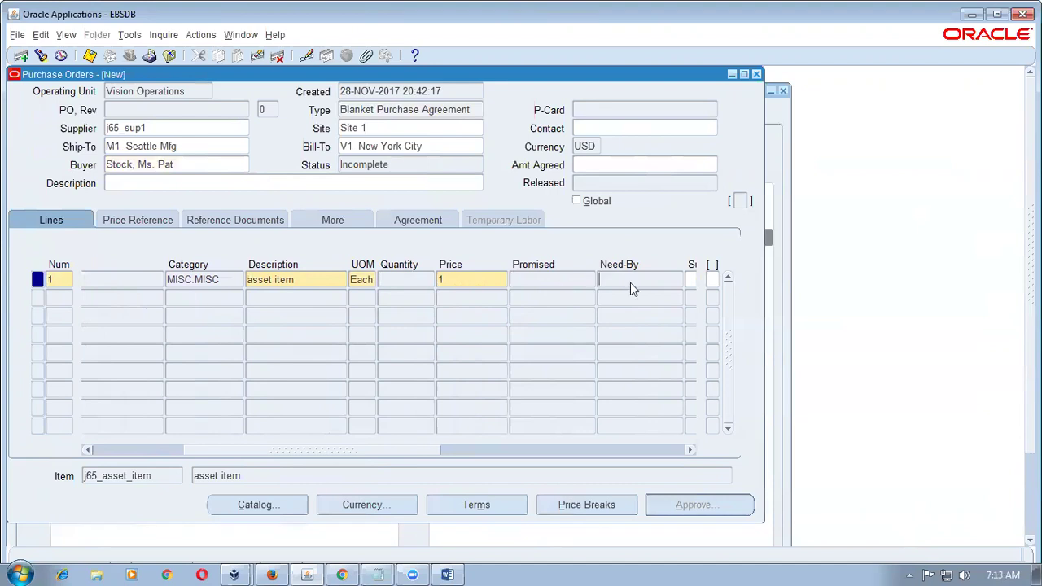
Set the agreement's Amount Agreed to 1,000.
left_click(593, 165)
type("1,000")
key("Tab")
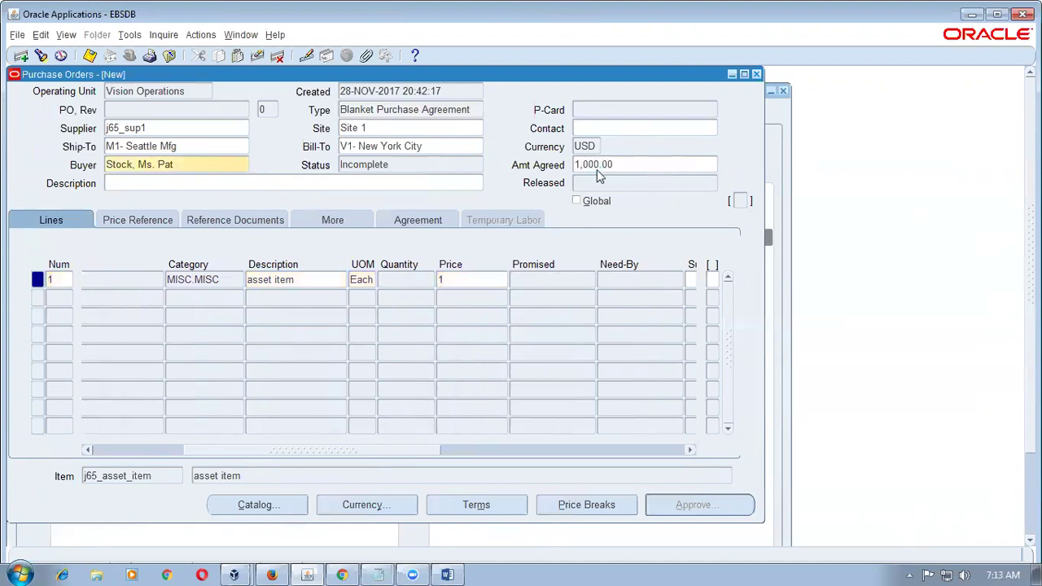
In the agreement's terms and conditions, set the effective period from 28-NOV-2017 to 06-DEC-2017.
left_click(493, 510)
left_click(303, 339)
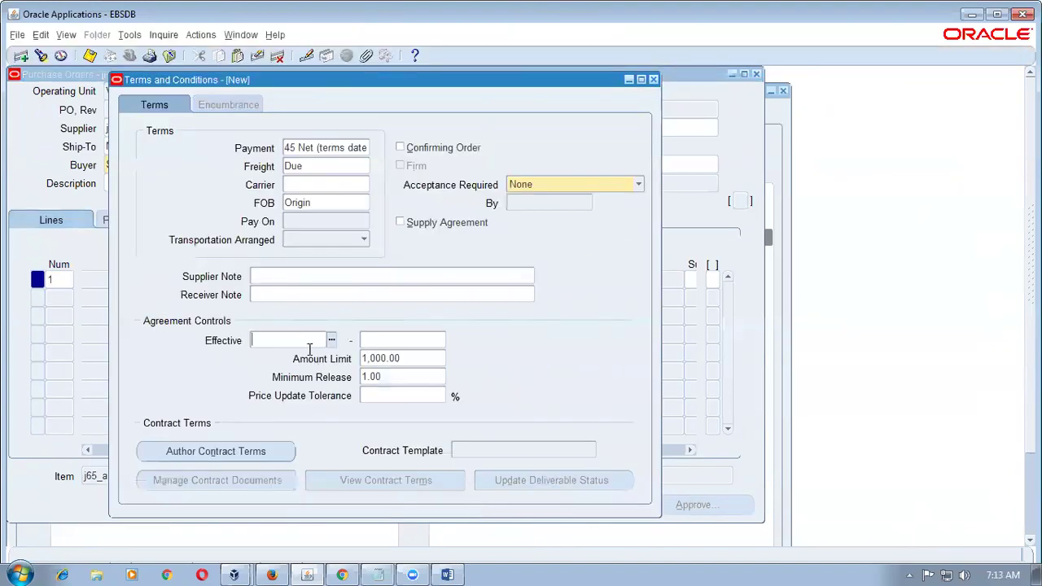
type("28-NOV-2017")
key("Tab")
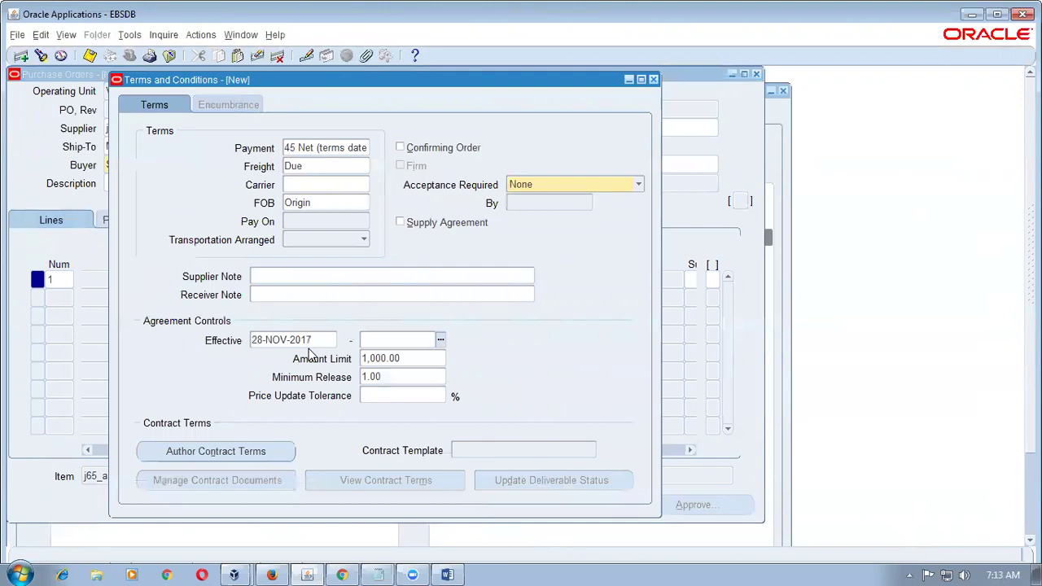
double_click(302, 341)
left_click(171, 290)
left_click(137, 347)
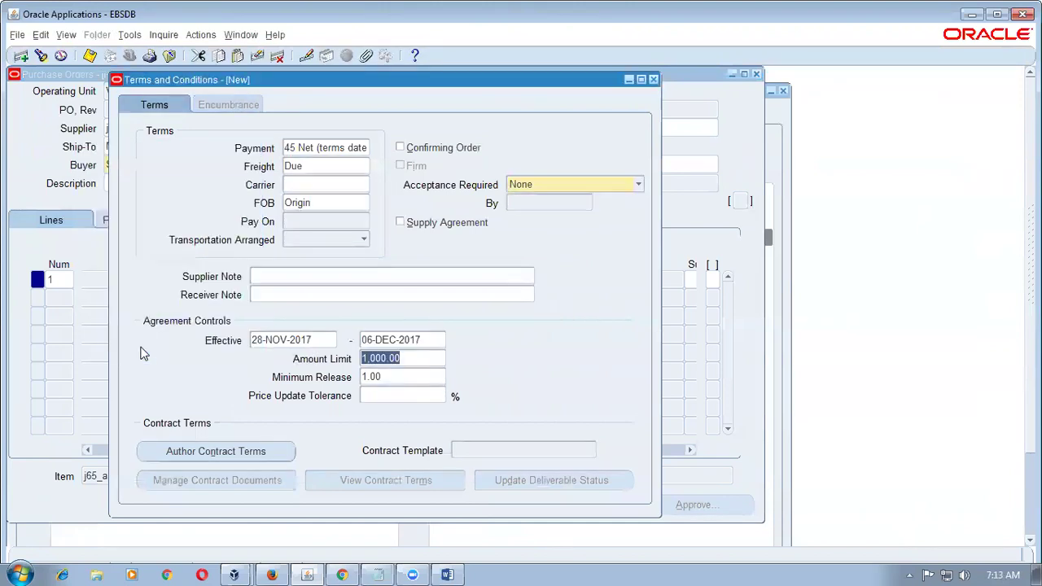
left_click(317, 340)
left_click(431, 341)
left_click(324, 341)
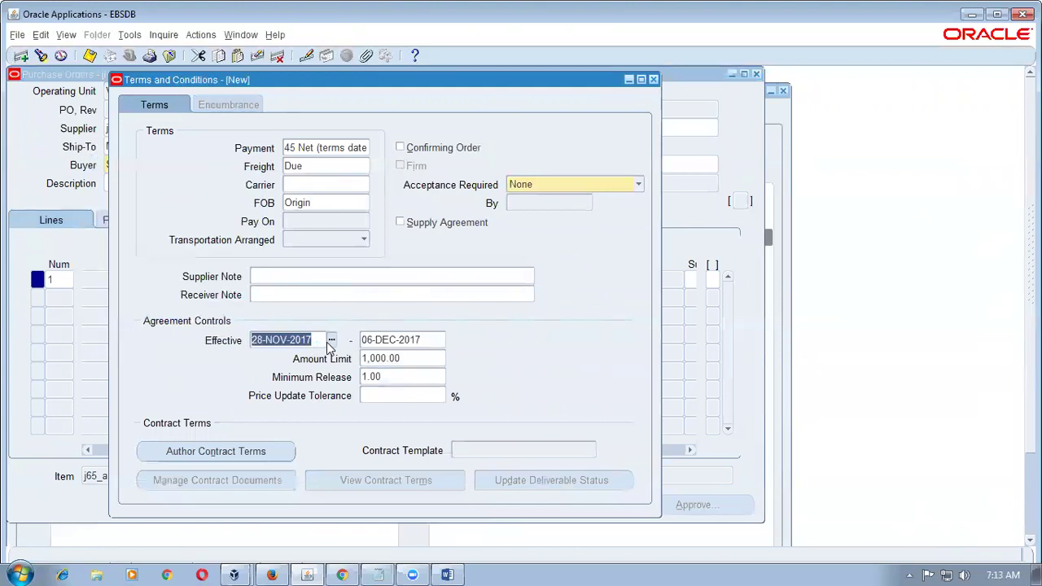
left_click(422, 343)
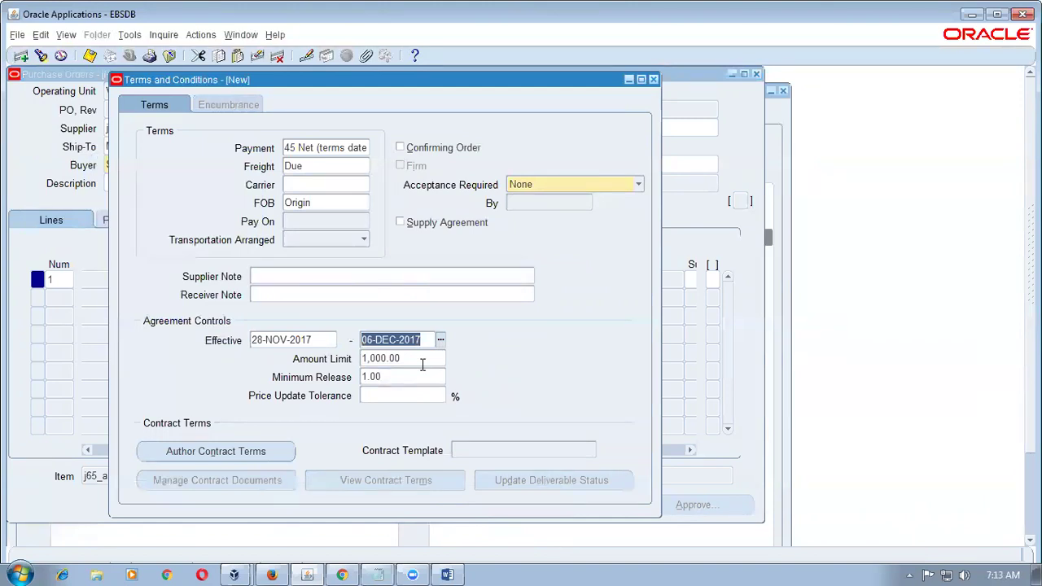
Set the Amount Limit in the agreement controls to 3,000.
left_click_drag(434, 83, 667, 137)
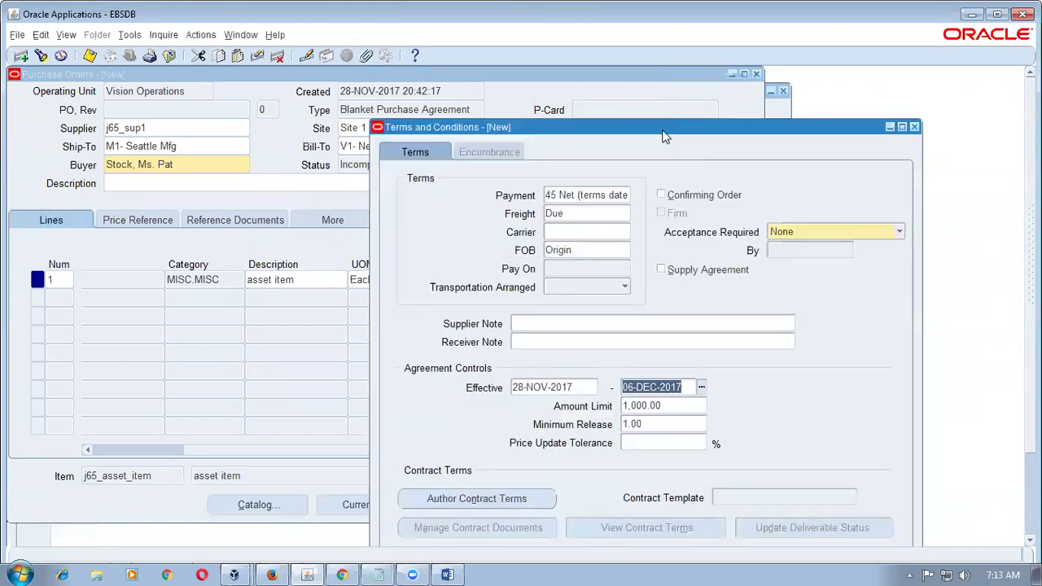
left_click(677, 409)
type("3000")
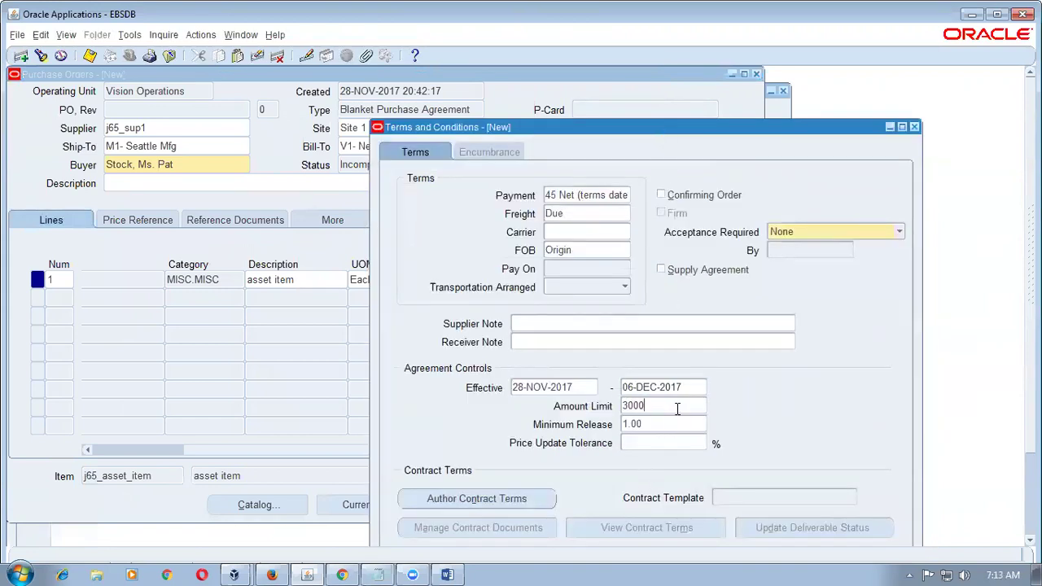
key("Tab")
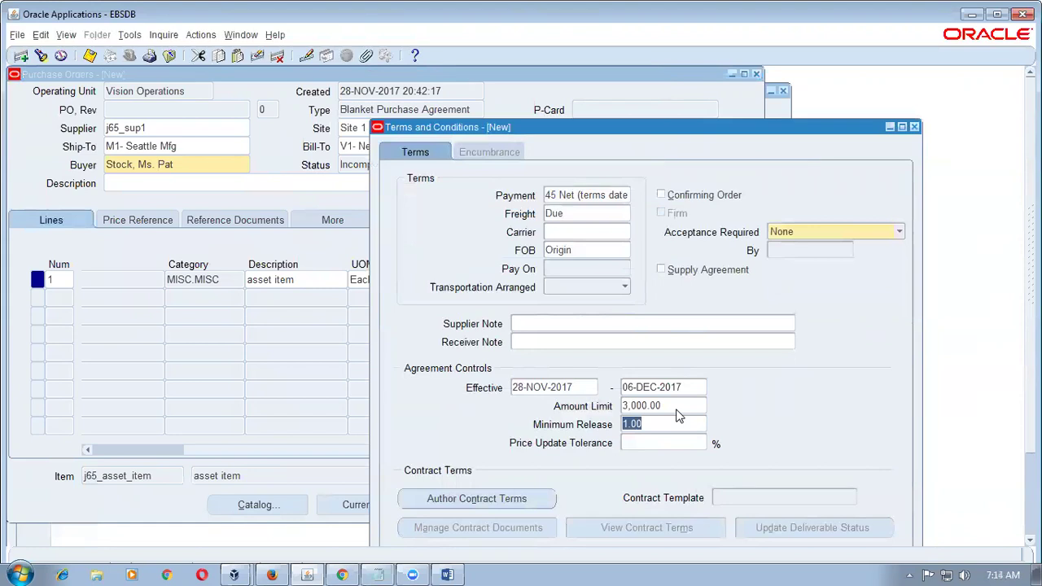
Try to set the Amount Limit in the agreement controls to 300.
left_click(678, 408)
type("300")
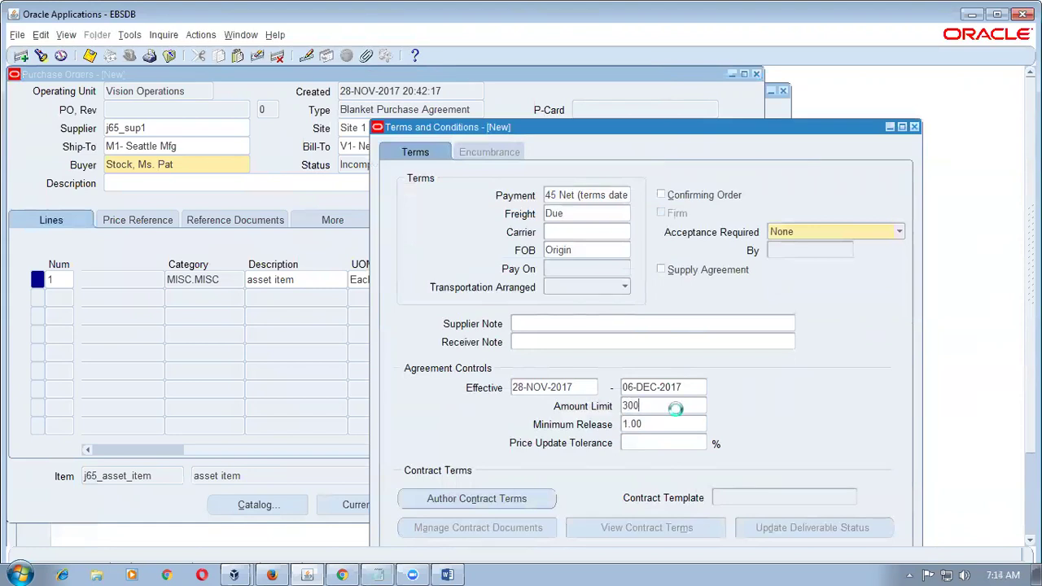
key("Tab")
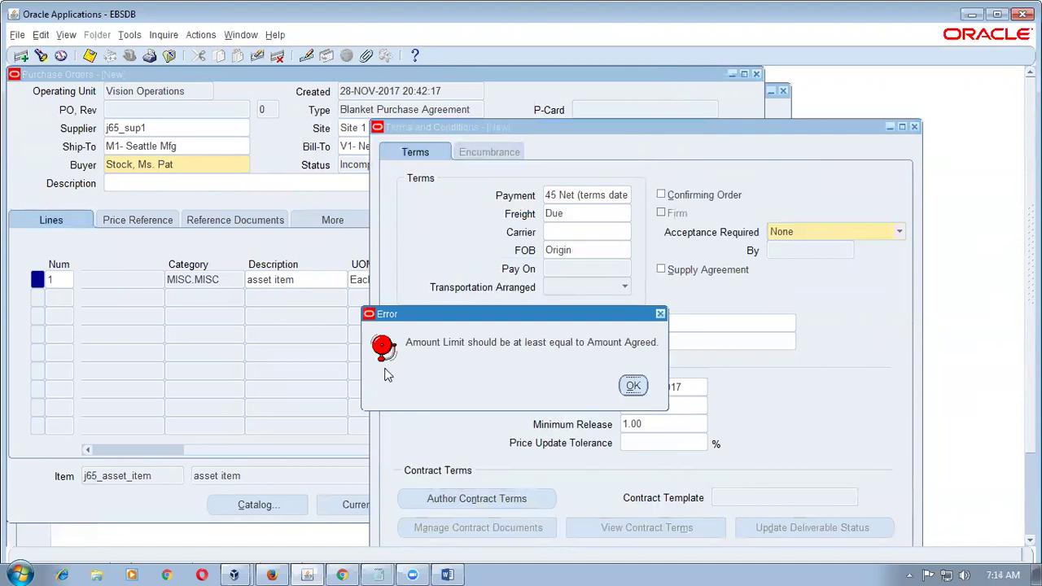
left_click(632, 389)
Set the Amount Limit in the agreement controls to 1,000 and compare it with the agreement's Amount Agreed.
type("1000")
key("Tab")
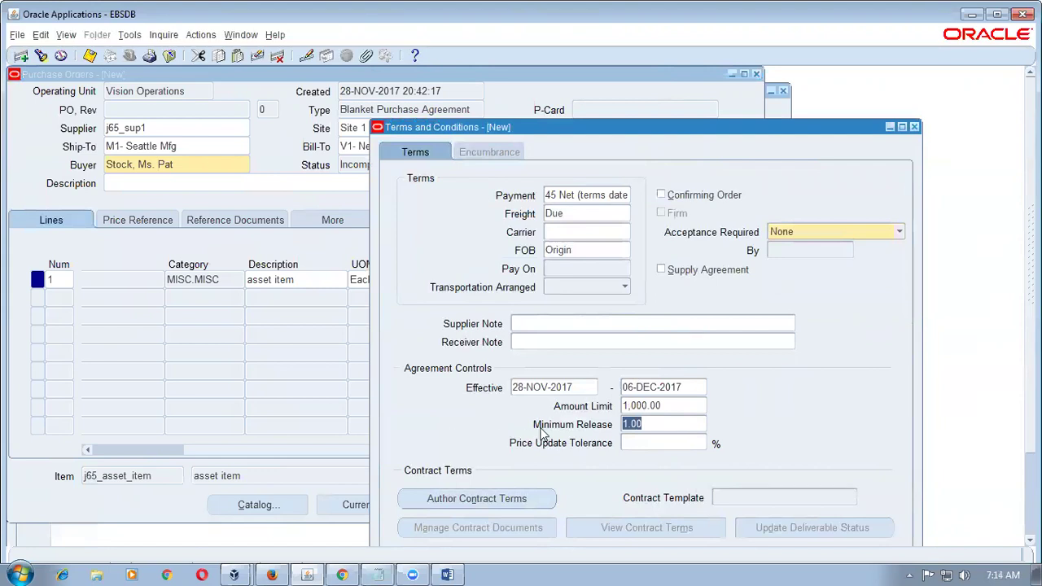
left_click_drag(595, 130, 592, 184)
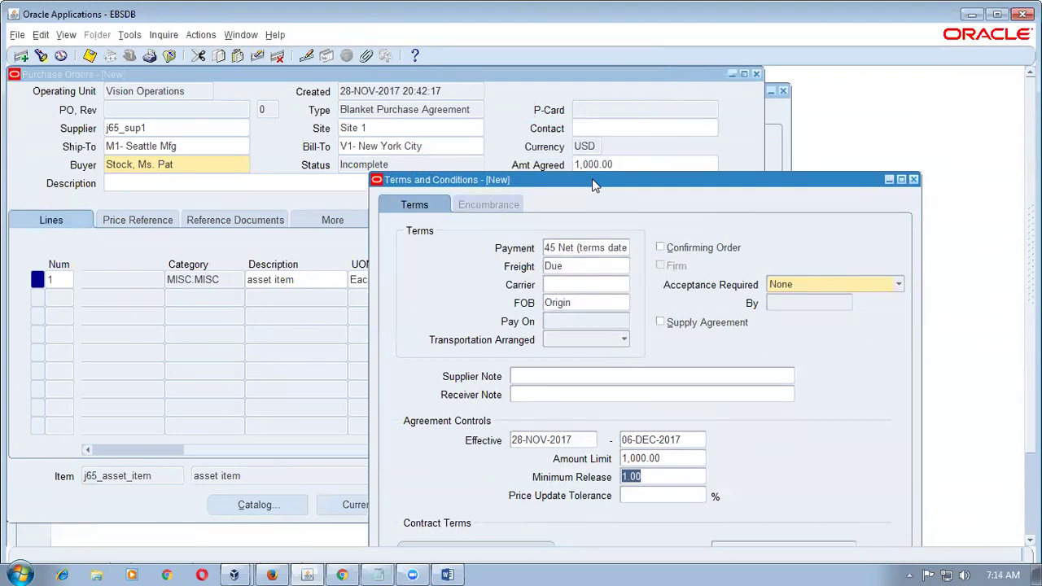
left_click(674, 460)
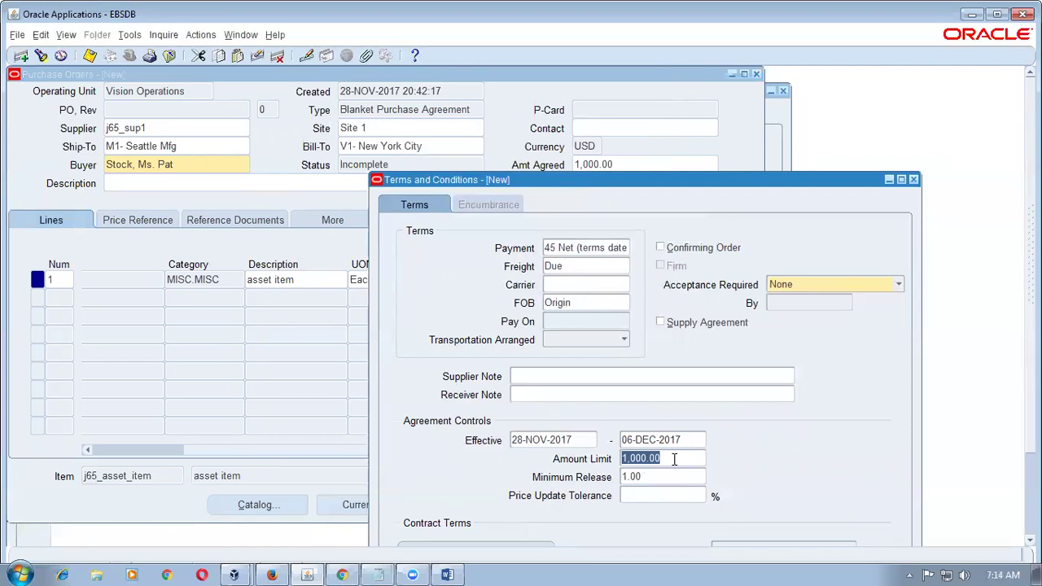
left_click_drag(585, 178, 578, 191)
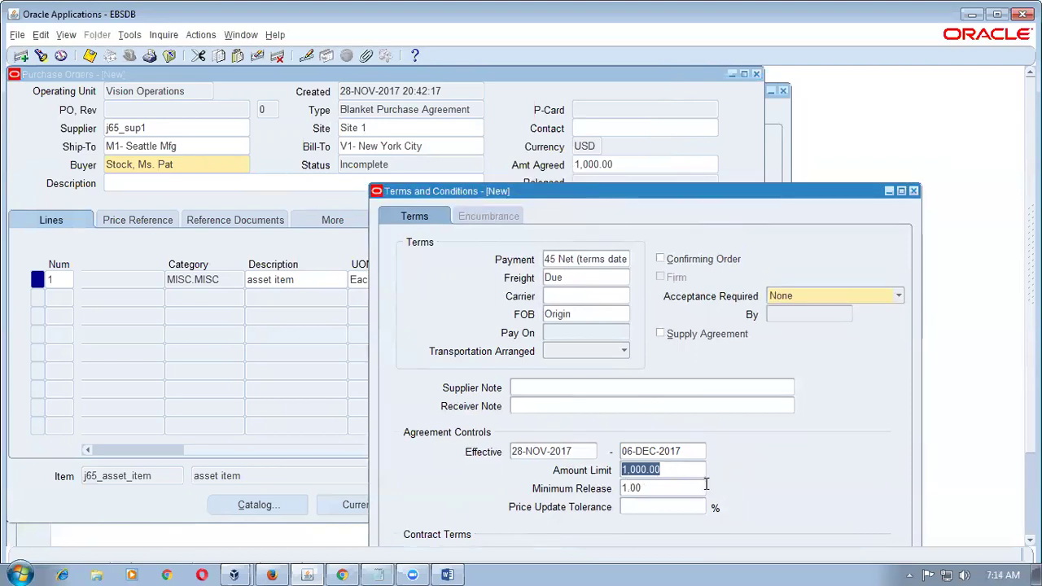
Set the agreement's Minimum Release to 50, review it against the Amount Limit, and close the terms and conditions.
left_click(675, 490)
type("50")
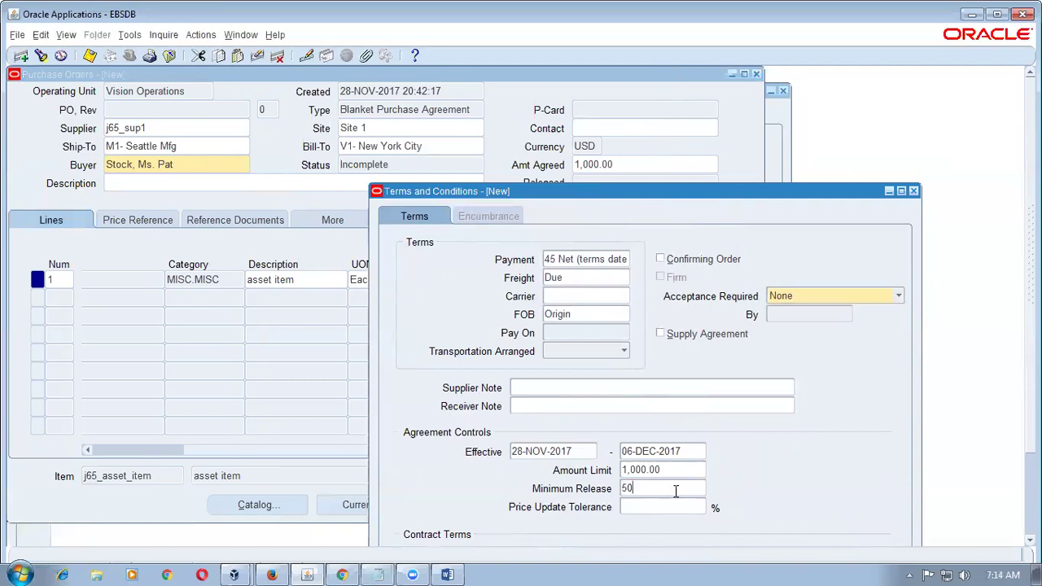
key("Tab")
left_click(669, 488)
left_click_drag(664, 204, 713, 133)
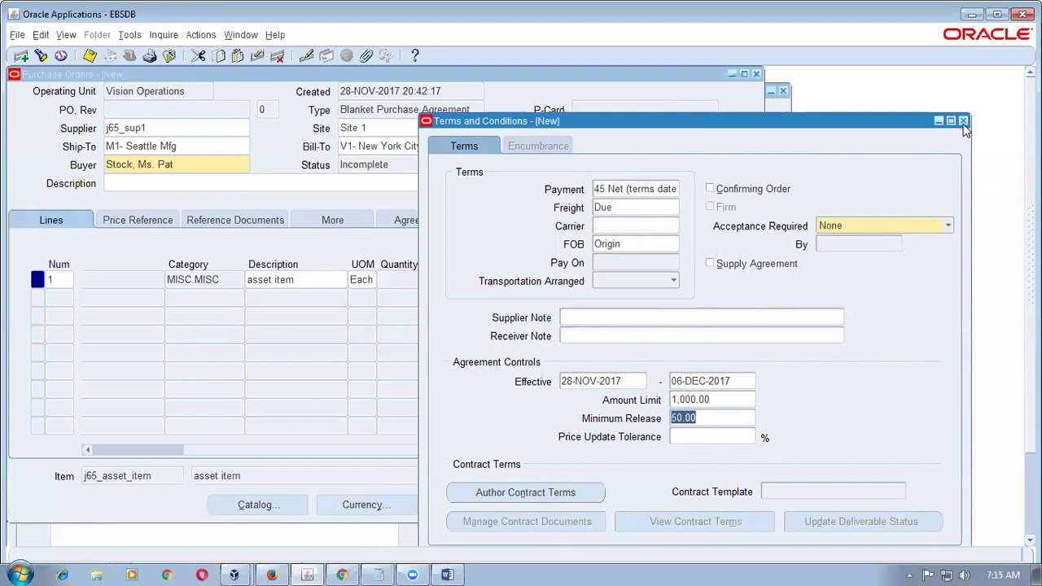
left_click(730, 403)
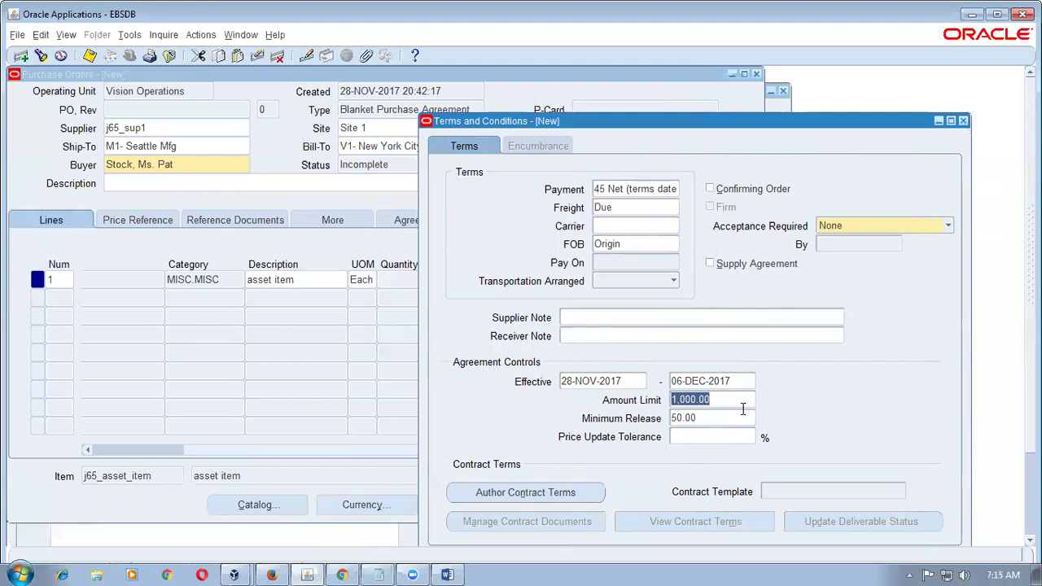
left_click(730, 420)
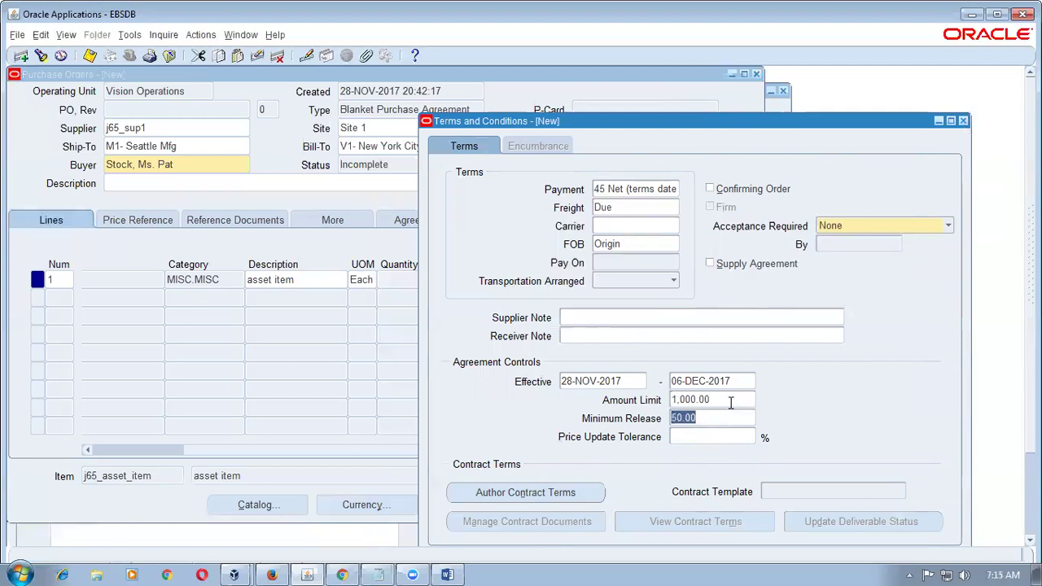
left_click(730, 401)
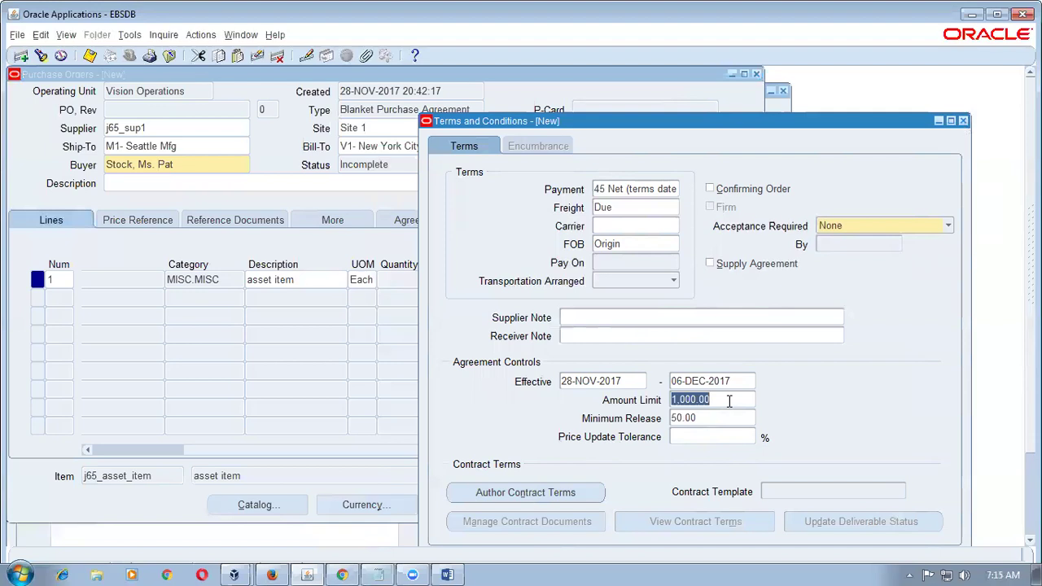
left_click(963, 121)
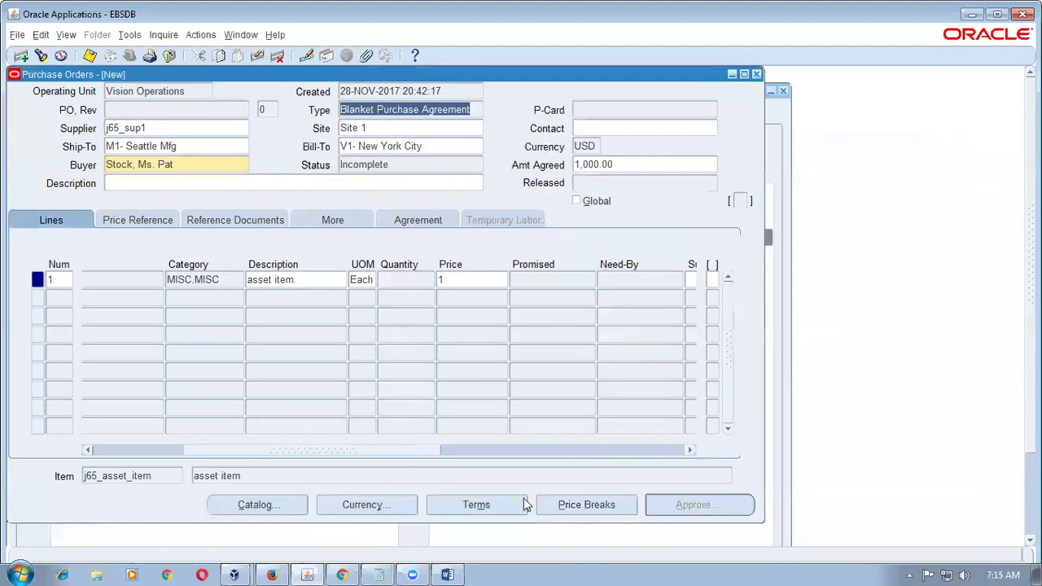
In line 1's agreement details, set Minimum Release to 10.00, Quantity Agreed to 100 and Amount Agreed to 1,000.
left_click_drag(312, 450, 244, 450)
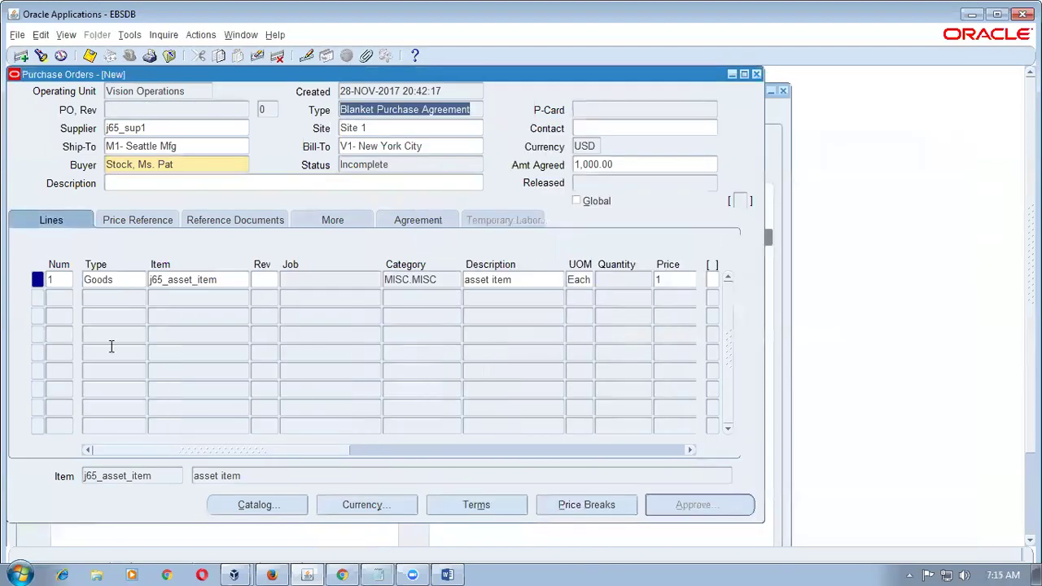
left_click(439, 223)
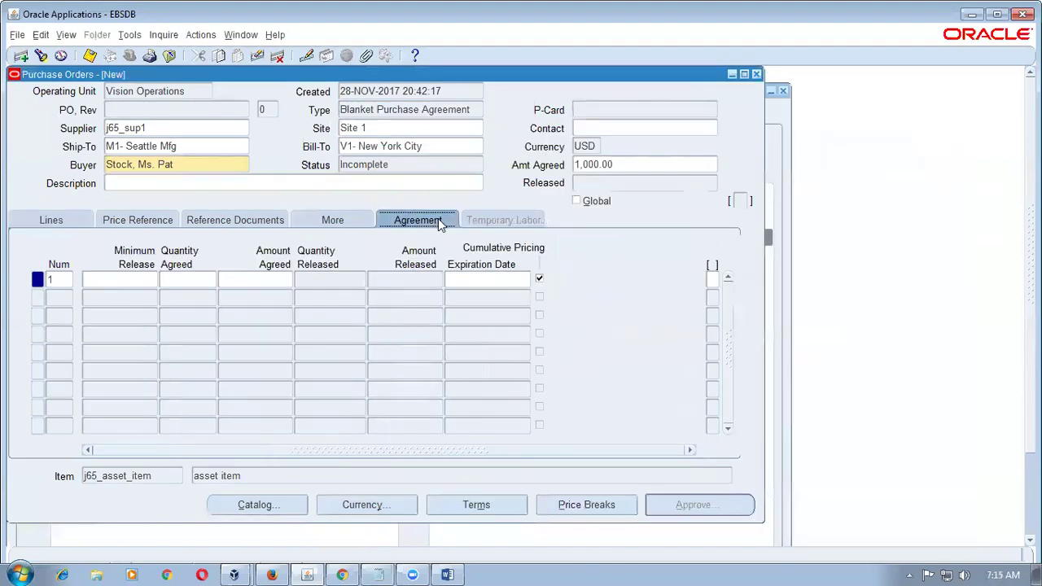
left_click(115, 278)
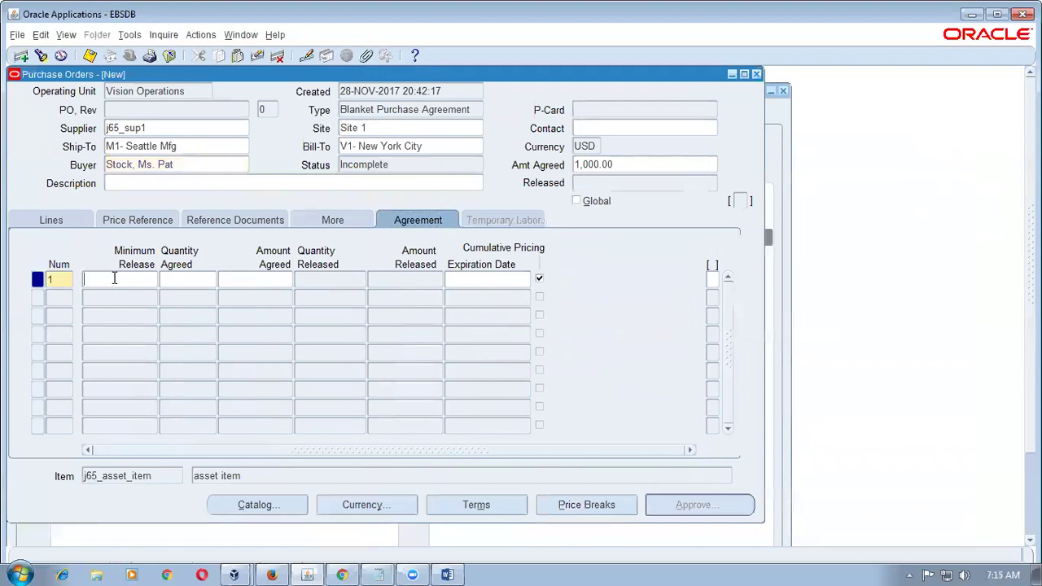
type("10.00")
key("Tab")
type("100")
key("Tab")
type("1000")
key("Tab")
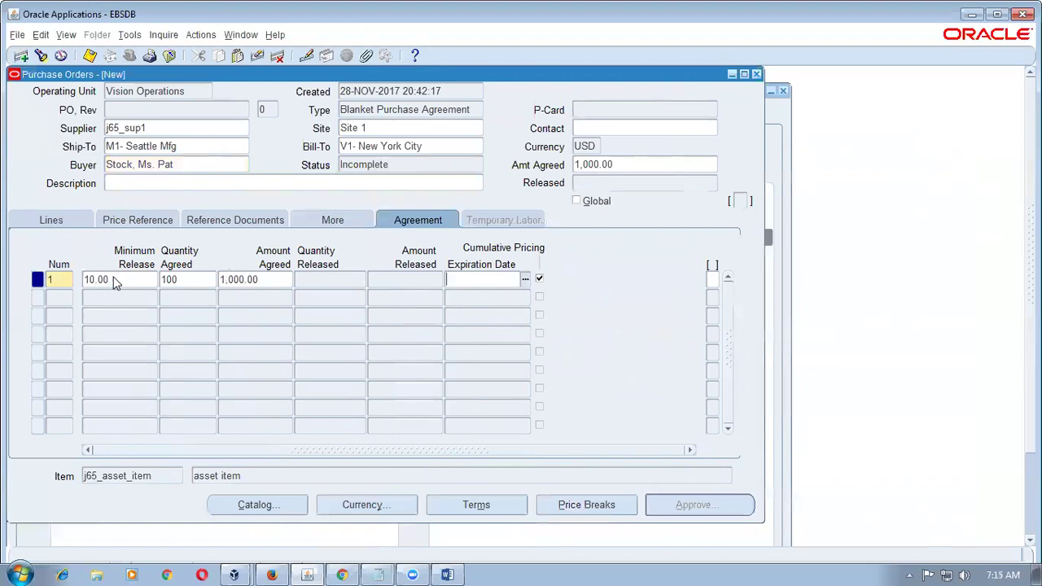
Examine line 1's Minimum Release, Quantity Agreed, Amount Agreed, Quantity Released and Amount Released fields.
left_click(185, 279)
left_click(272, 279)
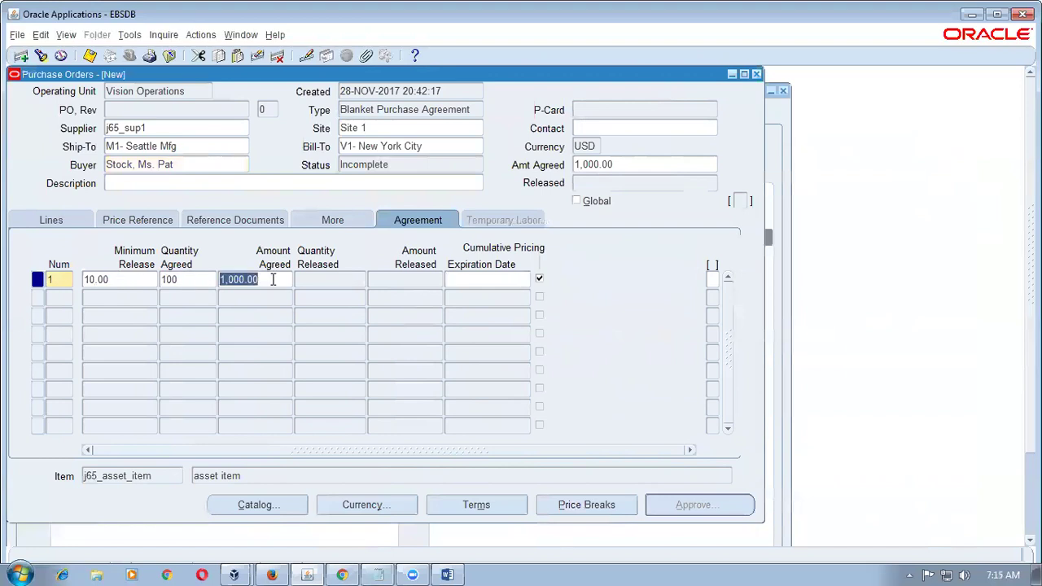
left_click(417, 282)
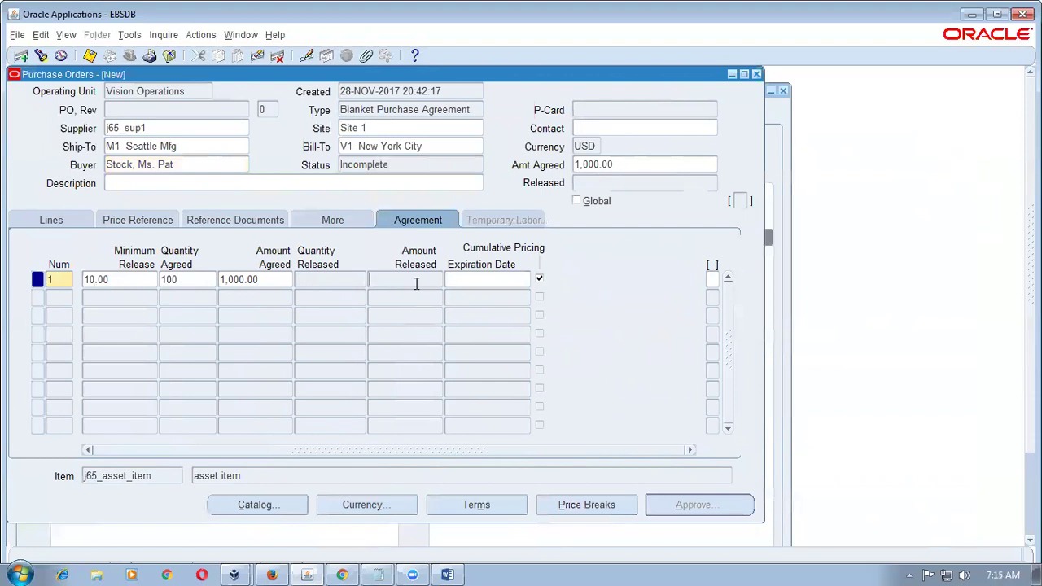
double_click(185, 279)
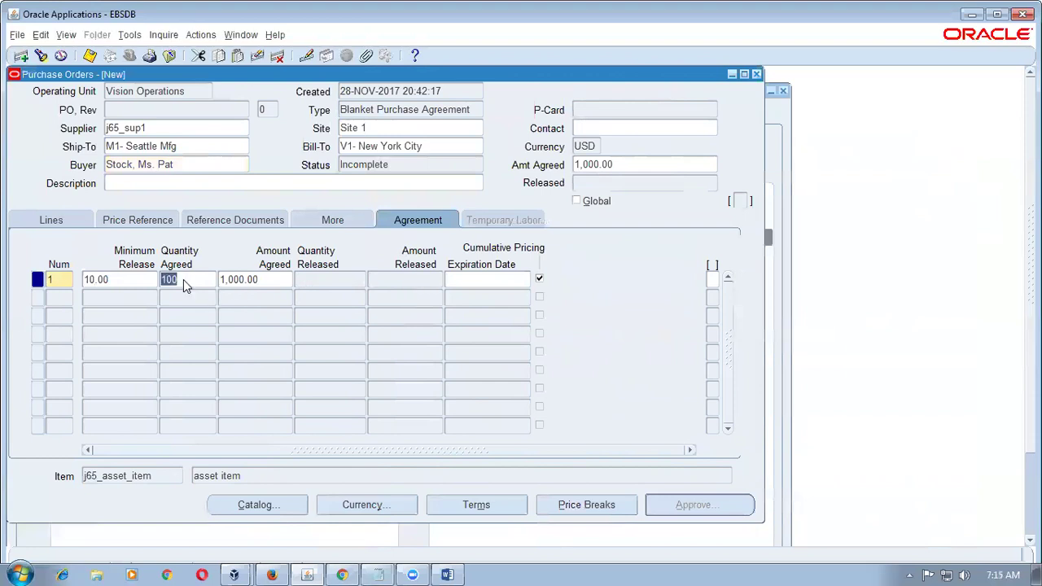
double_click(277, 279)
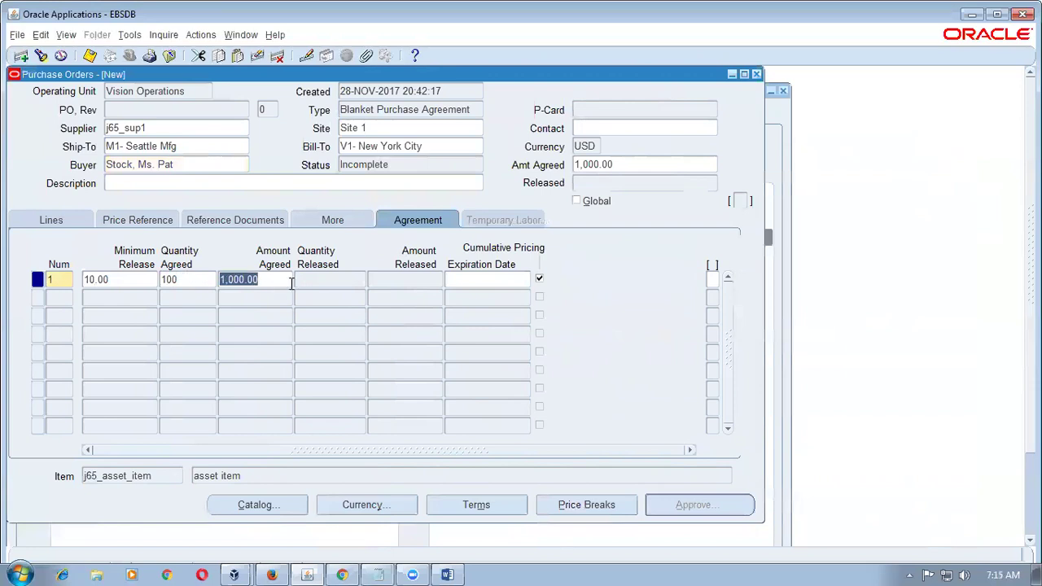
left_click(340, 282)
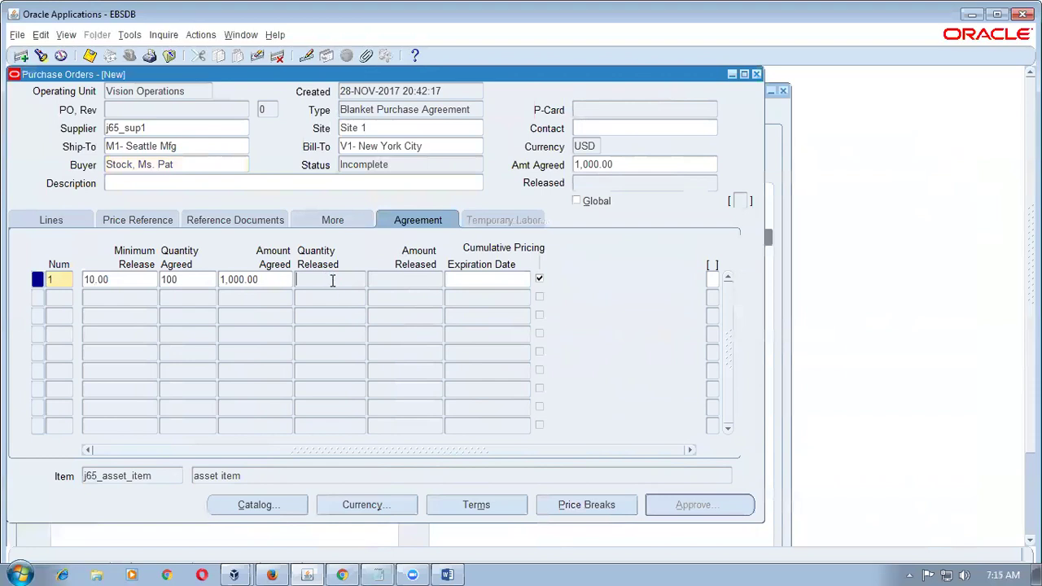
left_click(333, 282)
left_click(164, 279)
key("Tab")
double_click(189, 283)
left_click(340, 282)
left_click(109, 279)
double_click(110, 279)
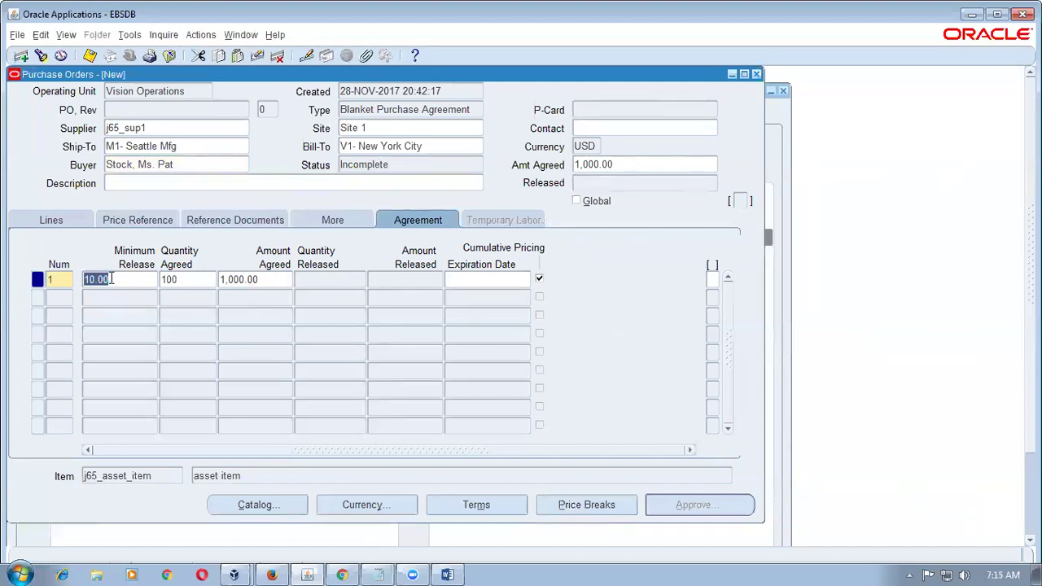
Add a first price break to line 1 for quantity 100 with a 10% discount.
left_click(589, 512)
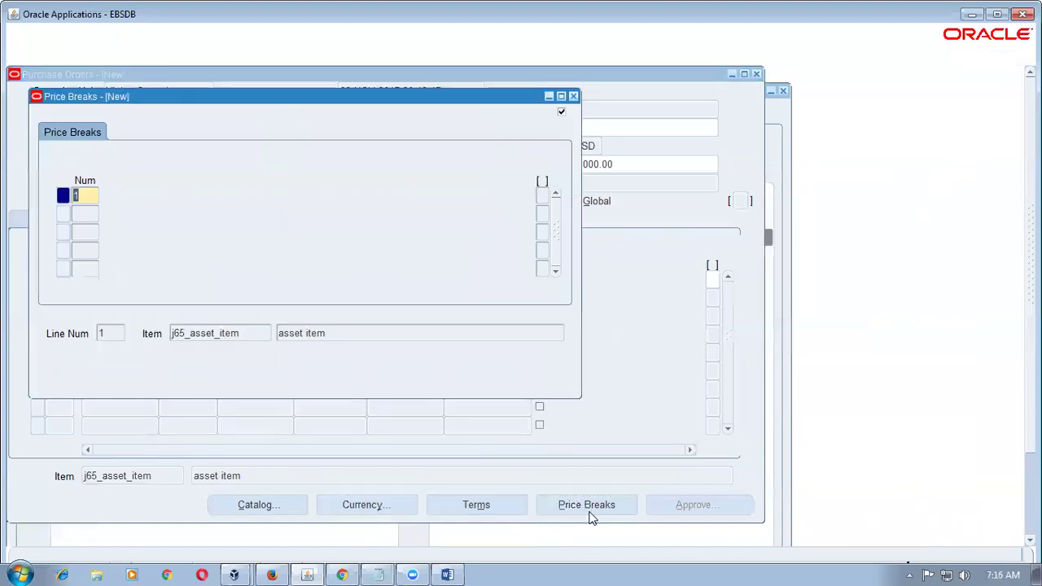
left_click(256, 196)
type("100")
key("Tab")
key("Tab")
type("10")
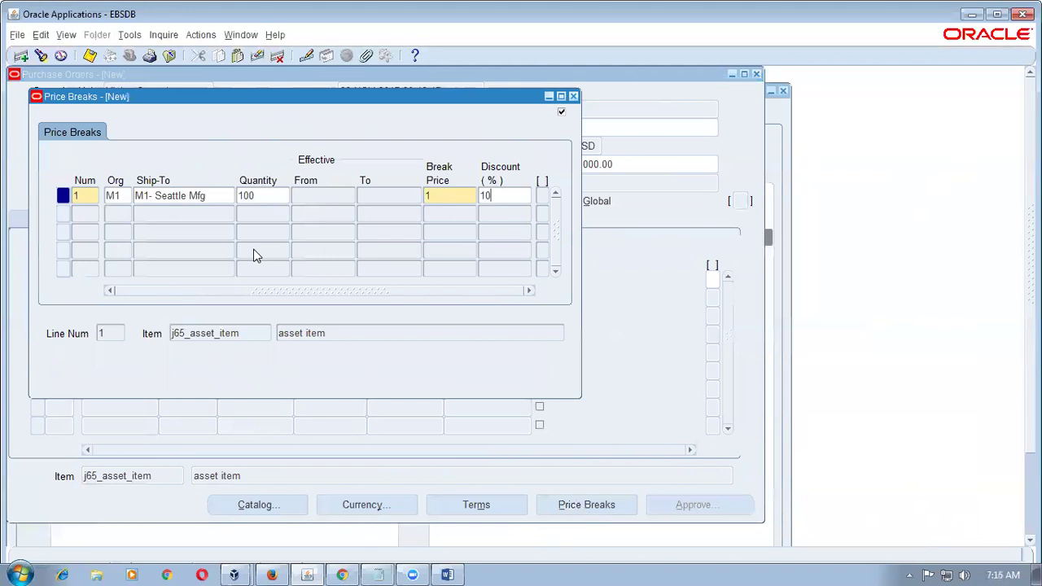
key("Tab")
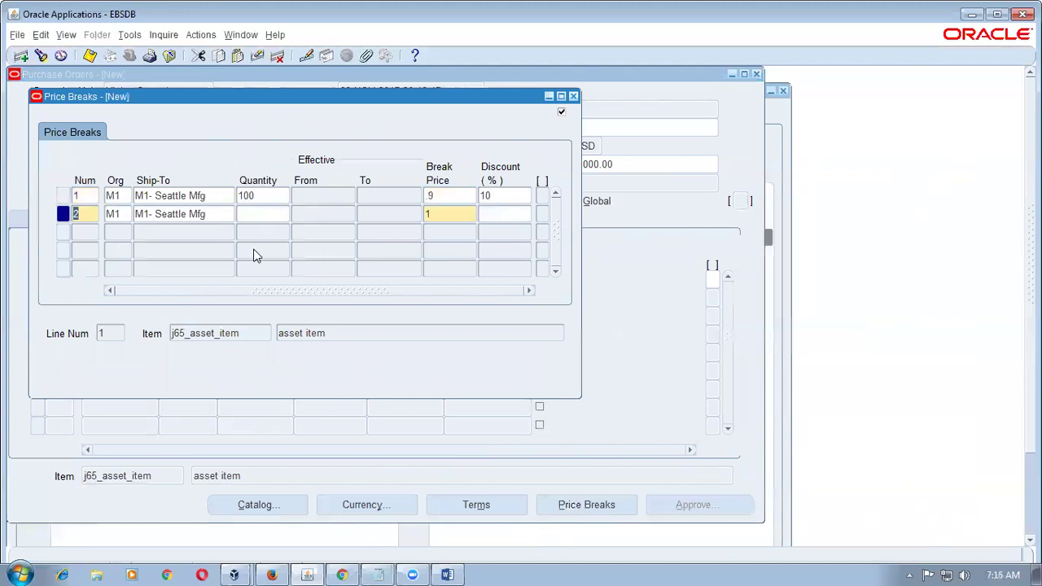
Add a second price break to line 1 for quantity 200 with a 20% discount.
key("Tab")
key("Tab")
key("Tab")
type("200")
key("Tab")
key("Tab")
key("Tab")
key("Tab")
type("20")
key("Tab")
Add a third price break for quantity 300 with a 30% discount, save the agreement and close the price breaks.
key("Tab")
key("Tab")
key("Tab")
type("300")
key("Tab")
key("Tab")
key("Tab")
key("Tab")
type("30")
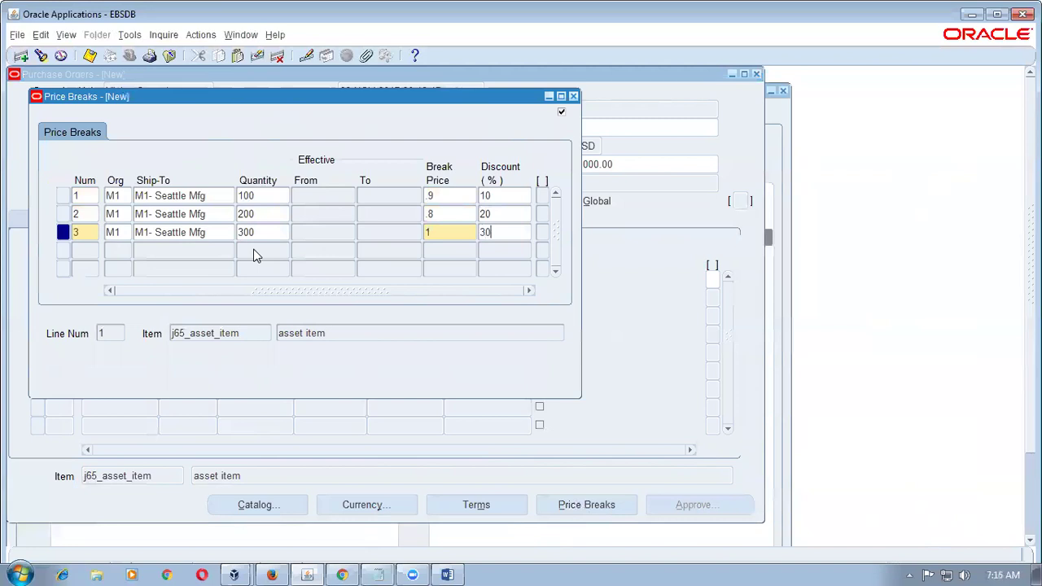
key("ctrl+s")
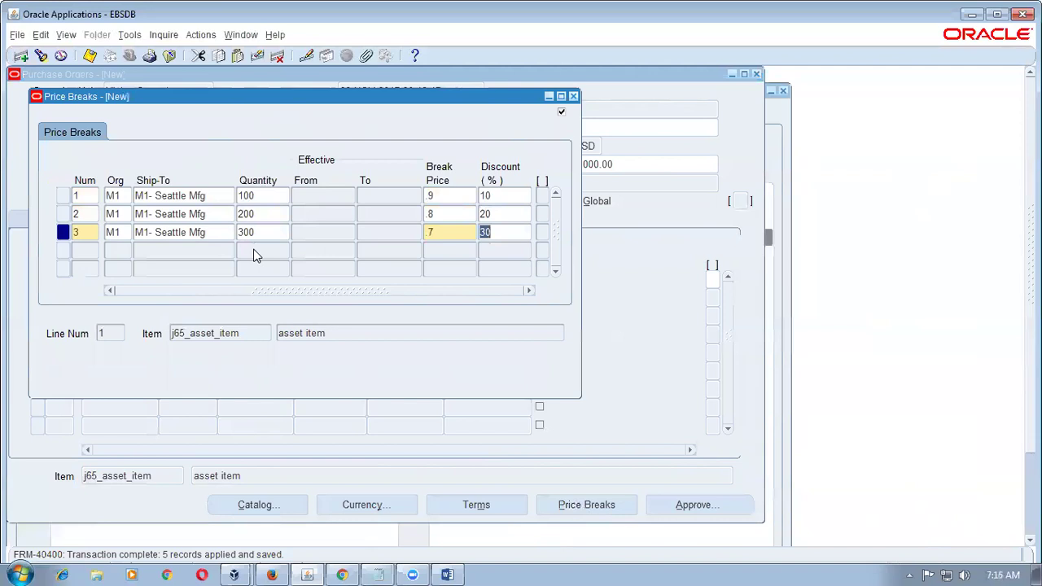
left_click(573, 96)
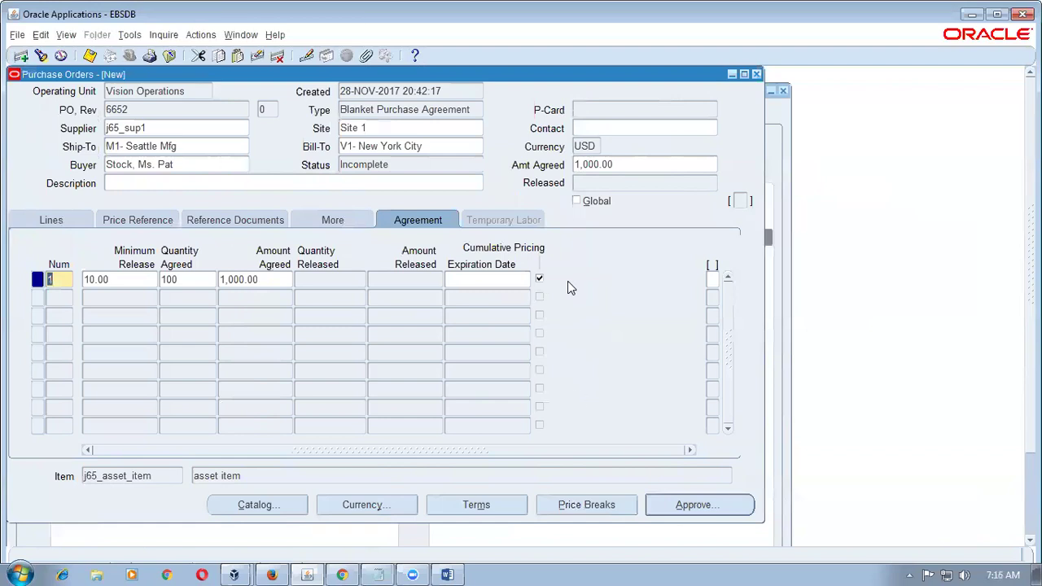
Reopen line 1's price breaks and examine the first break's organization, ship-to location and quantity.
left_click(598, 511)
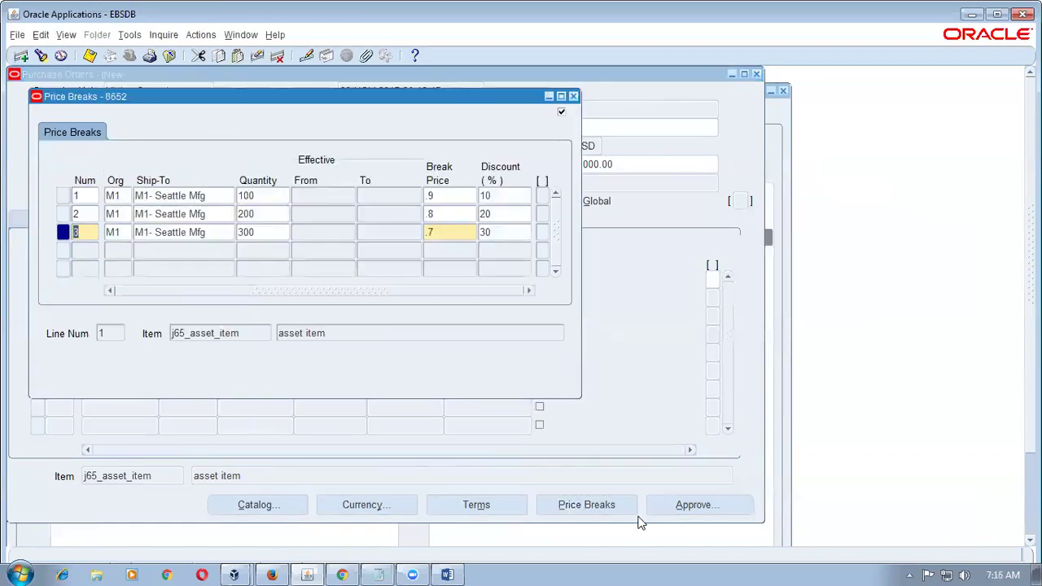
left_click(263, 195)
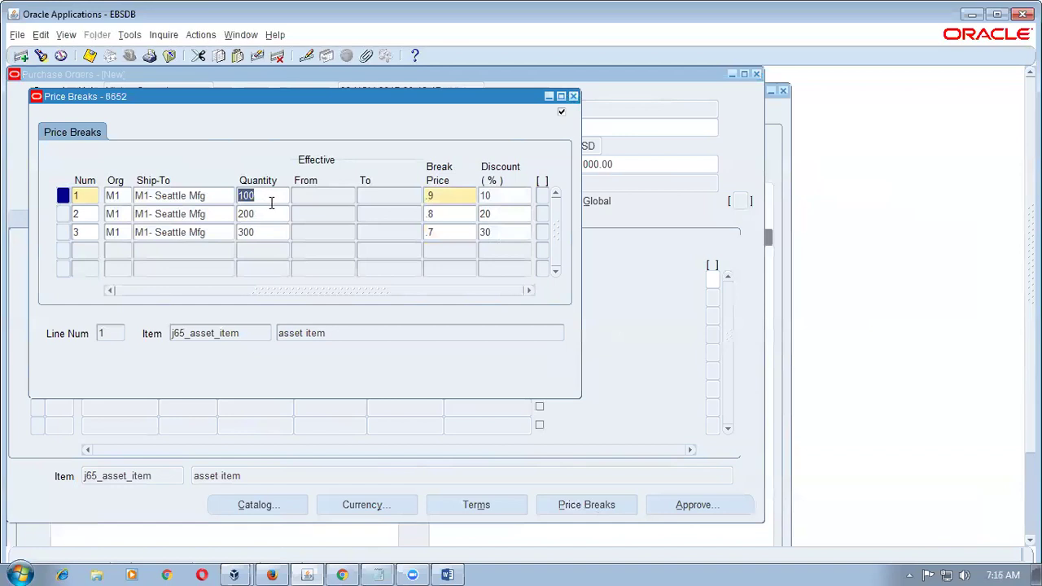
left_click(220, 198)
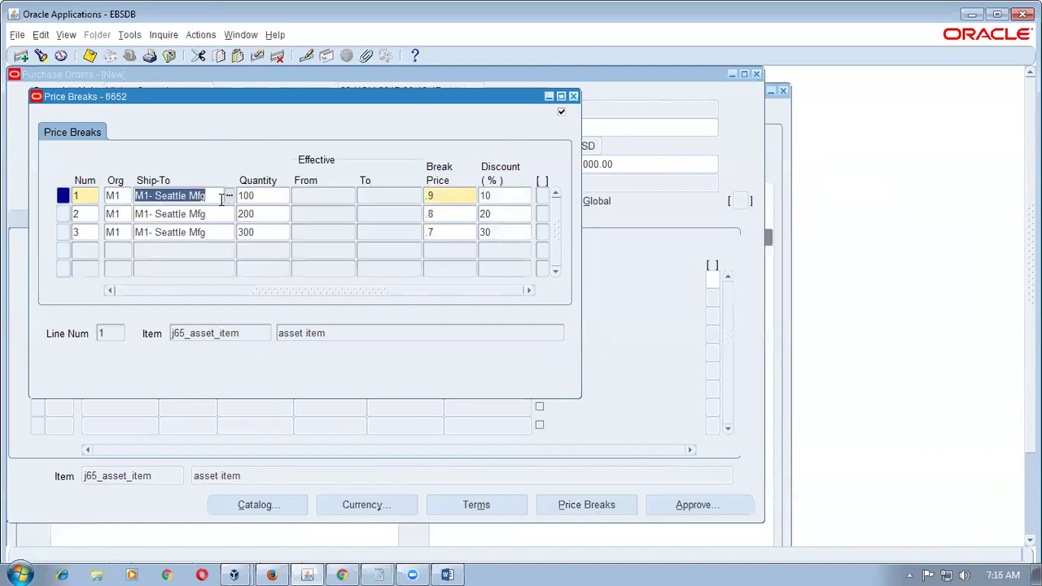
left_click(130, 195)
left_click(215, 196)
left_click(269, 195)
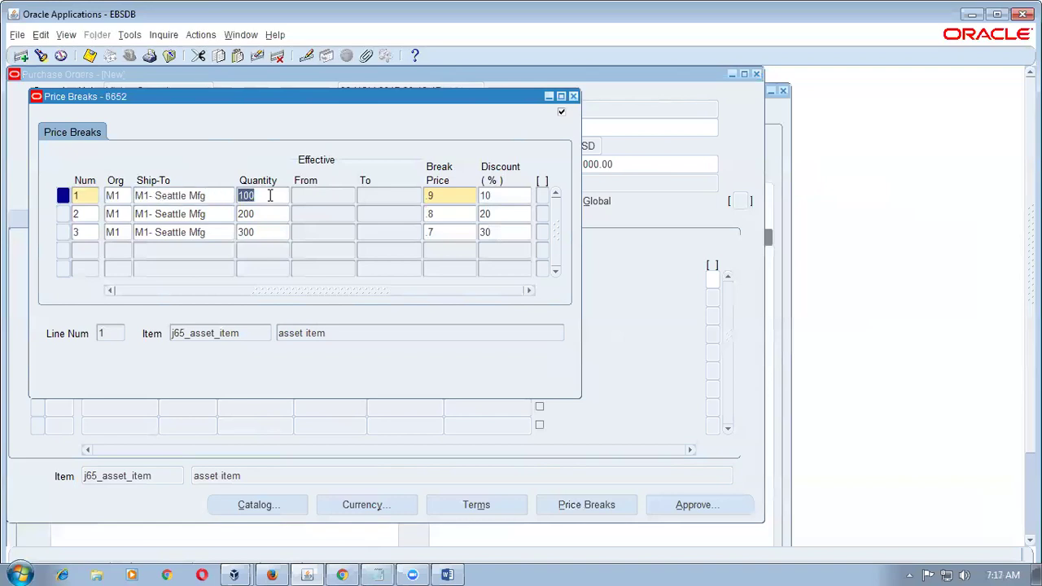
left_click(220, 198)
left_click(119, 198)
left_click(204, 198)
left_click(268, 199)
Compare the first price break's quantity and discount, and view them beside line 1's Cumulative Pricing setting.
left_click_drag(311, 99, 634, 199)
left_click(544, 297)
left_click(596, 297)
double_click(595, 297)
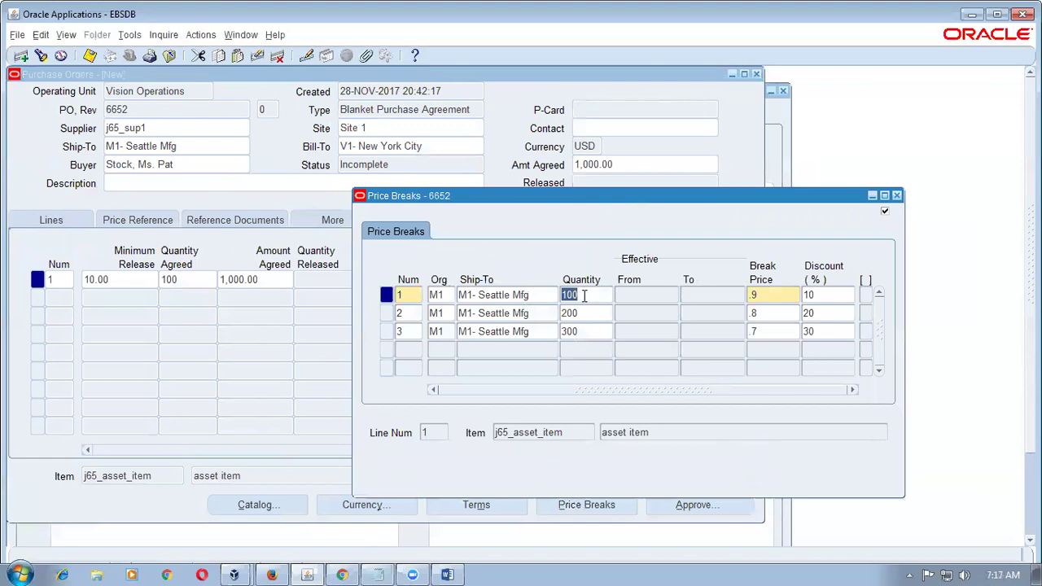
double_click(830, 298)
double_click(589, 300)
double_click(830, 296)
left_click_drag(694, 201, 684, 305)
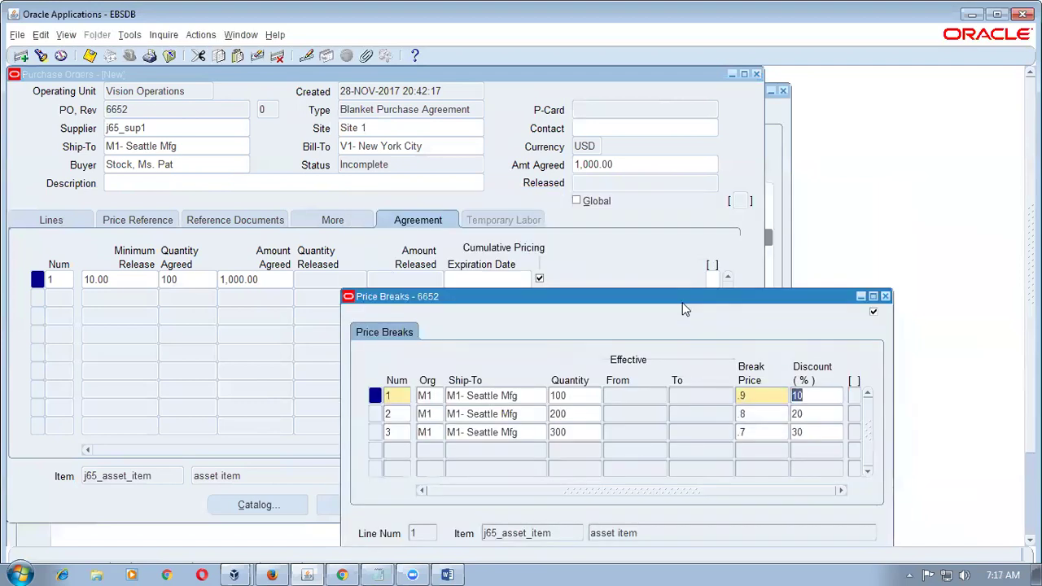
double_click(573, 397)
left_click(533, 395)
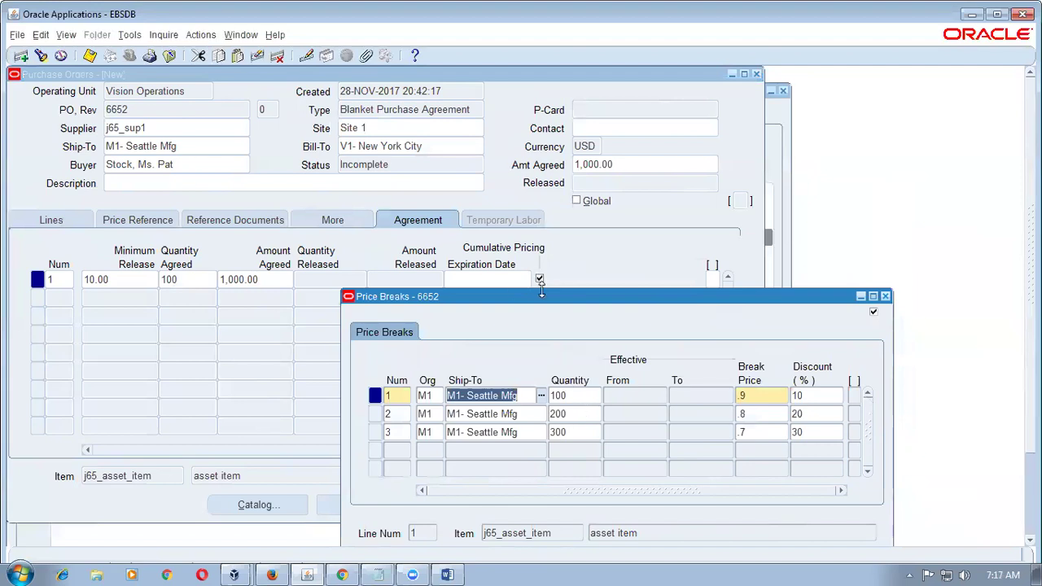
Compare the quantities and discount percentages across line 1's three price breaks.
left_click(581, 396)
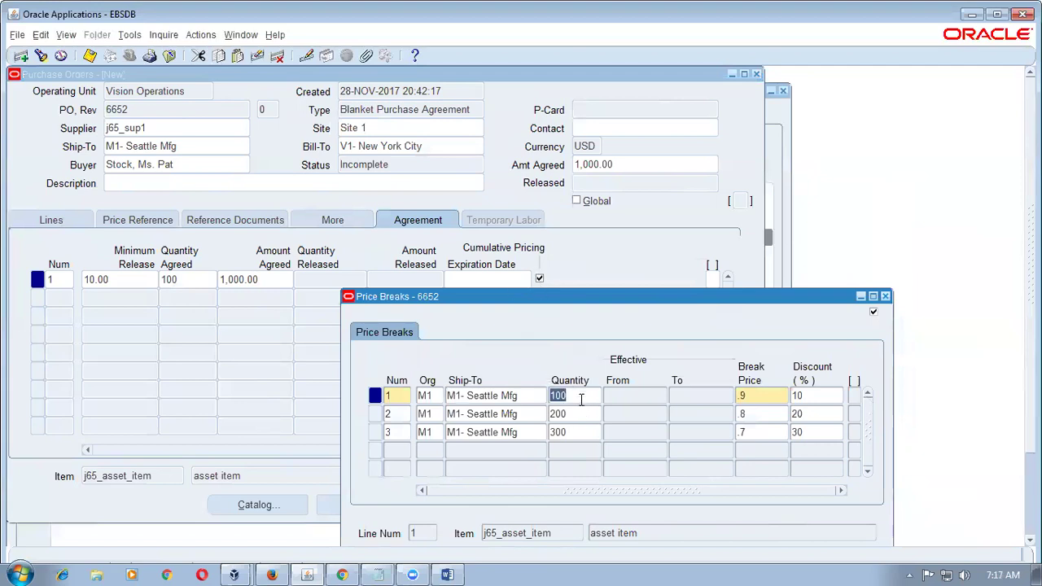
left_click(809, 397)
left_click(463, 399)
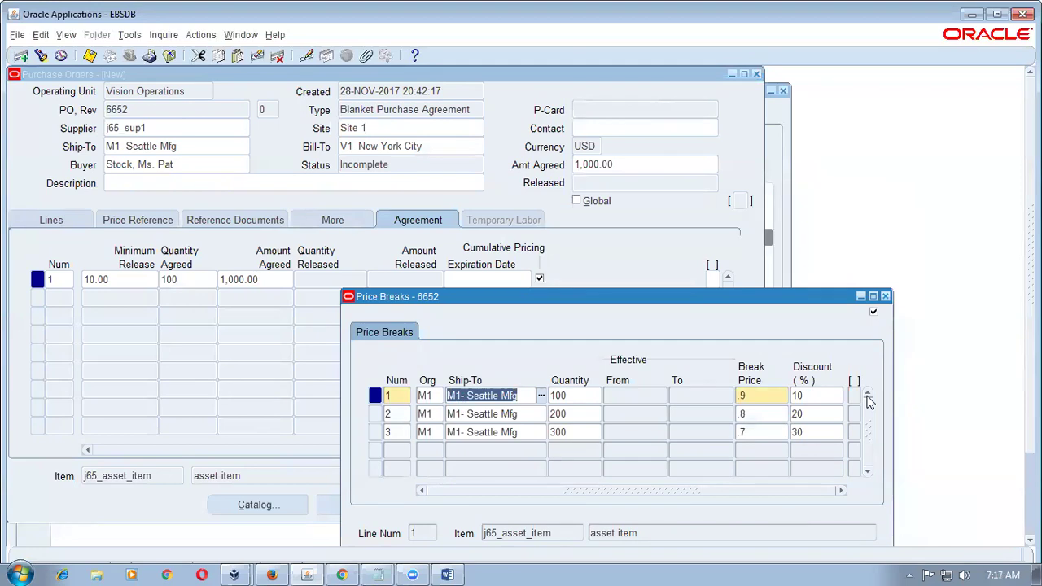
left_click(575, 418)
left_click(814, 416)
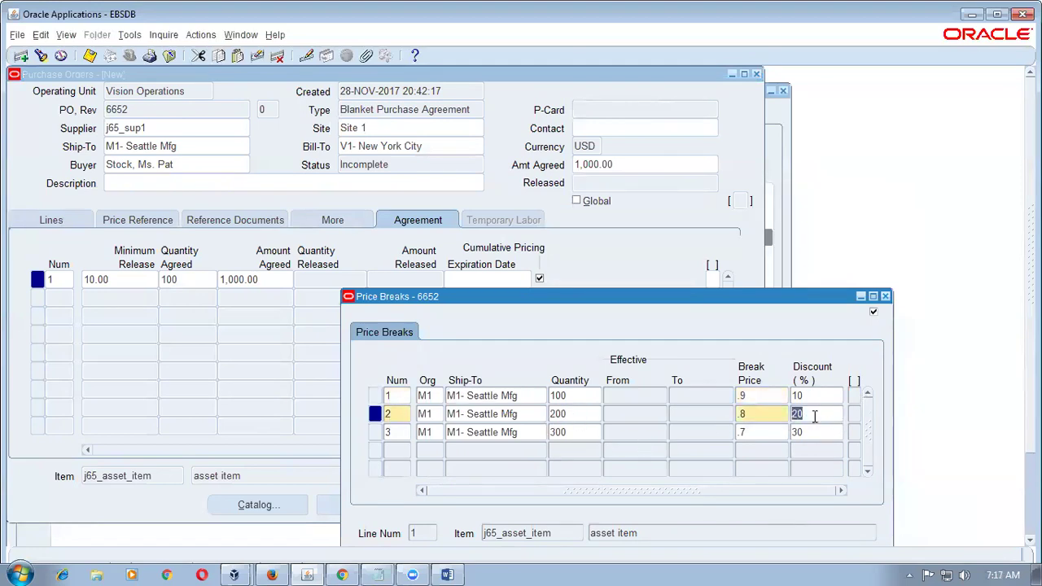
left_click(811, 433)
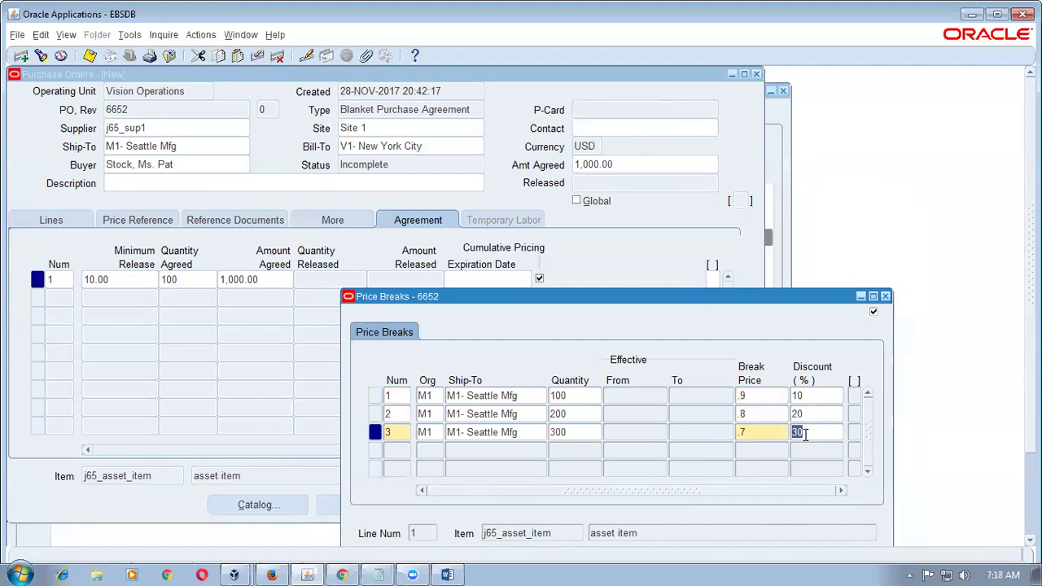
Examine the ship-to locations of the three price breaks, along with the first break's quantity.
left_click(529, 398)
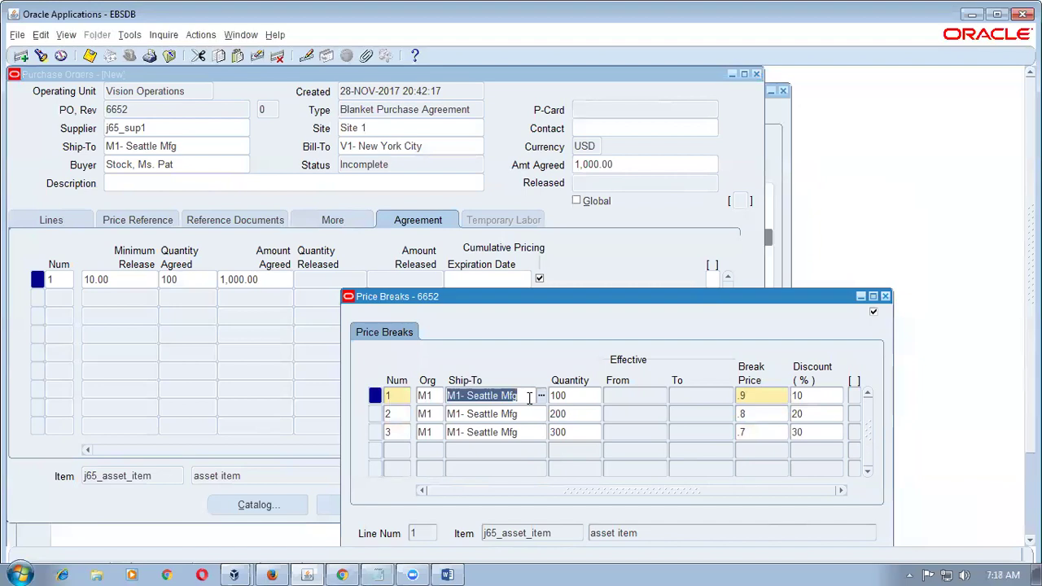
left_click(562, 397)
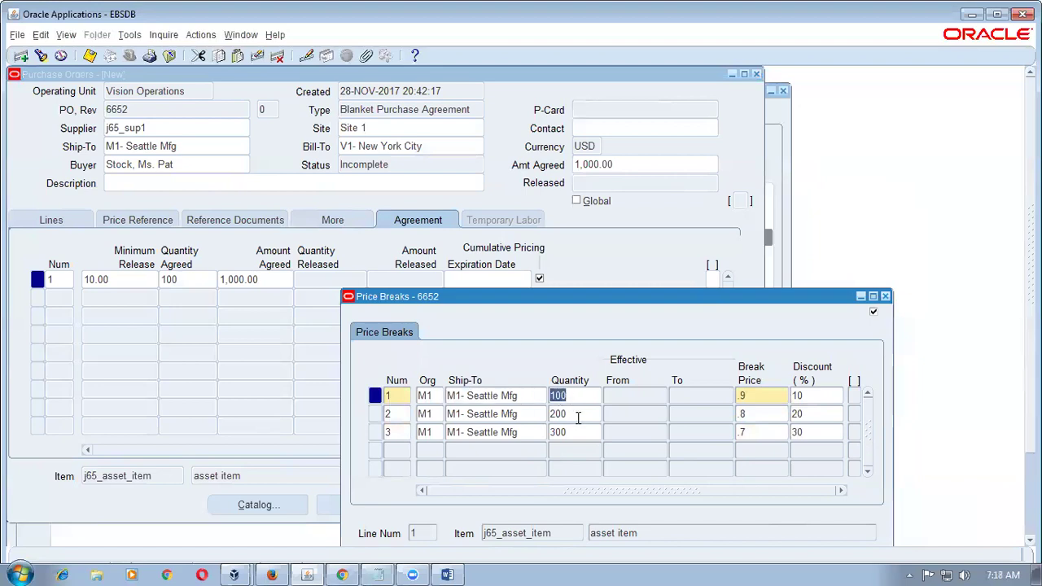
key("Down")
left_click(527, 415)
left_click(530, 432)
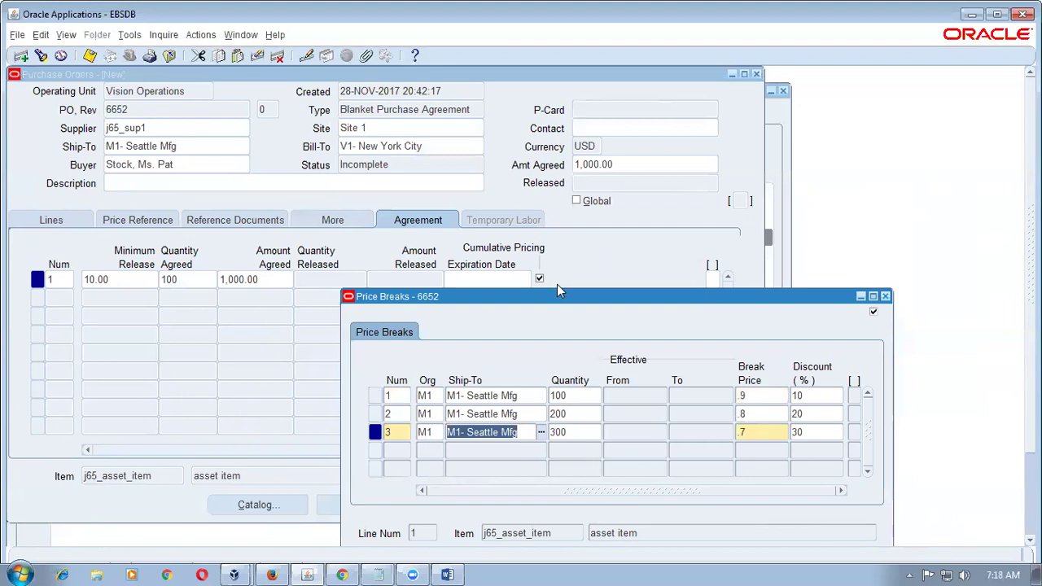
Compare the break quantities with each other and with line 1's Cumulative Pricing setting, and close the price breaks.
left_click(583, 396)
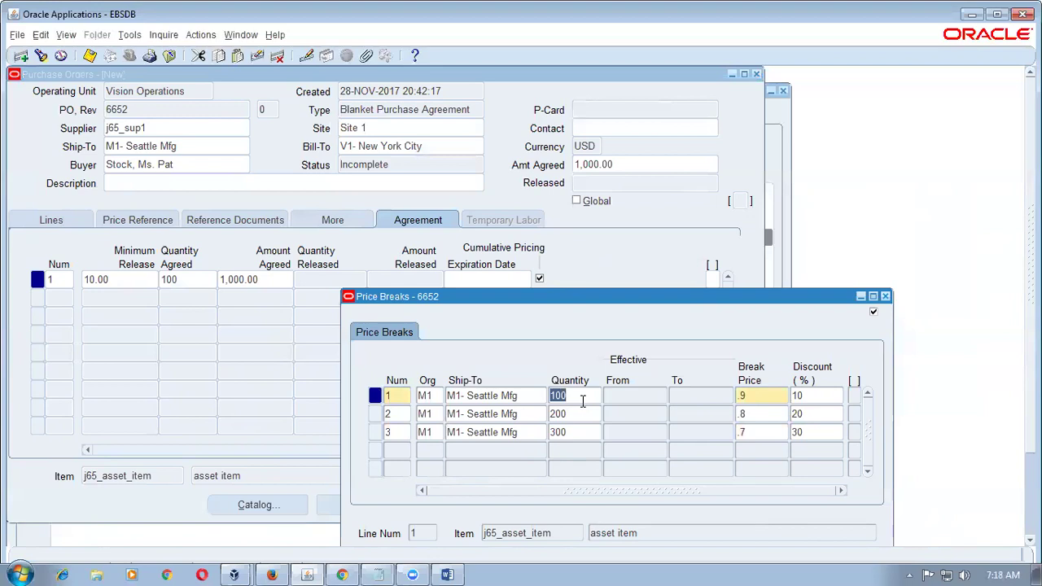
left_click(536, 397)
left_click(590, 397)
left_click(588, 414)
left_click(583, 432)
left_click(583, 414)
left_click(586, 397)
left_click(587, 413)
left_click(585, 432)
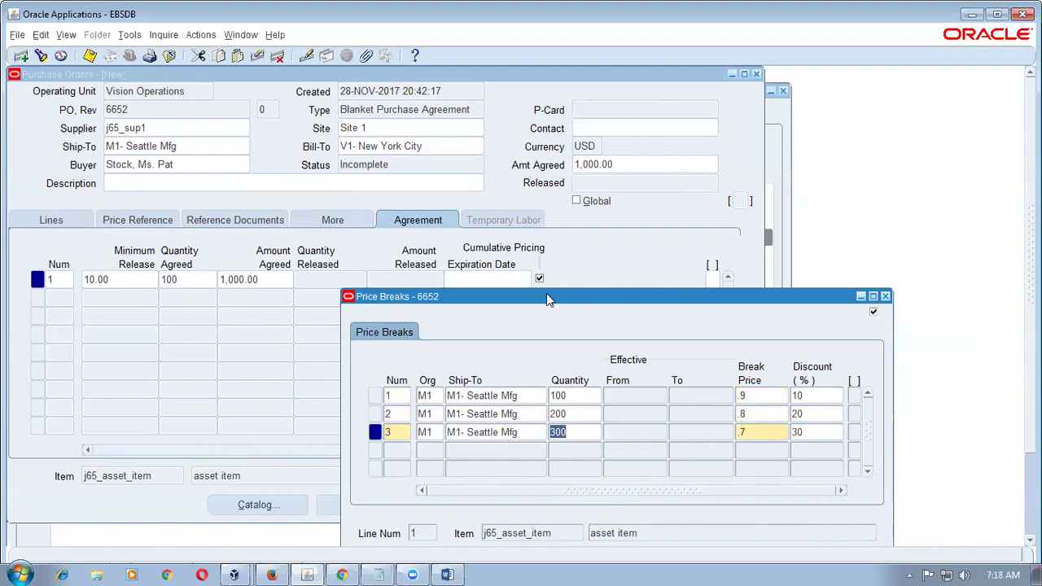
left_click(591, 397)
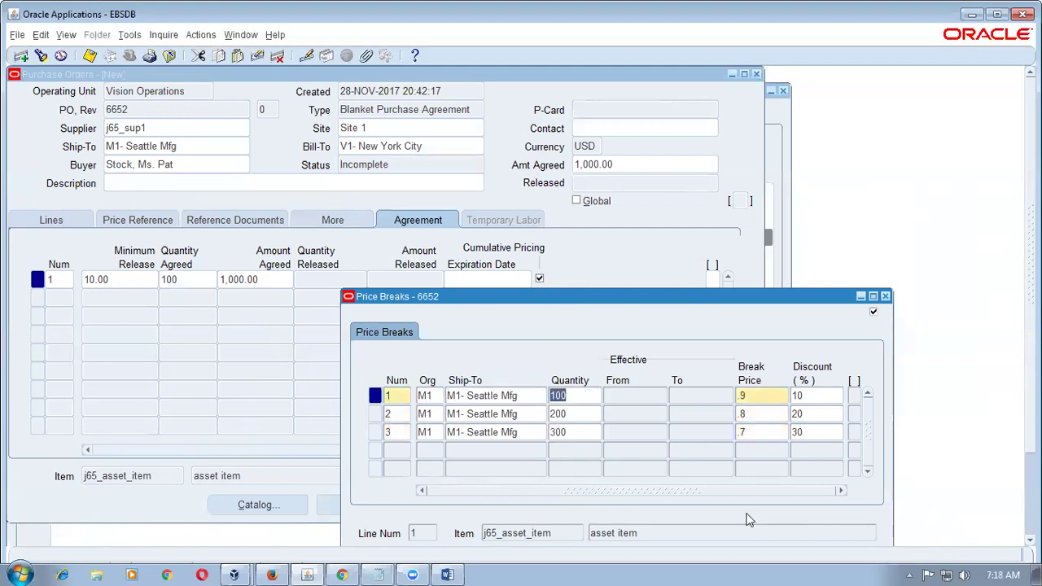
left_click(887, 297)
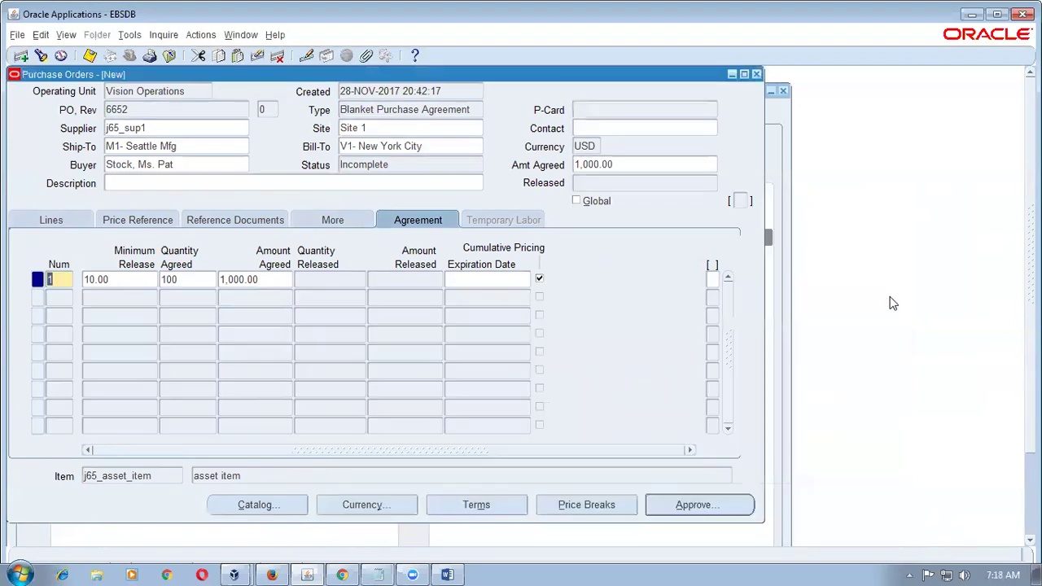
Add a second line of type Goods to the agreement and show its item details.
left_click(69, 299)
left_click(113, 299)
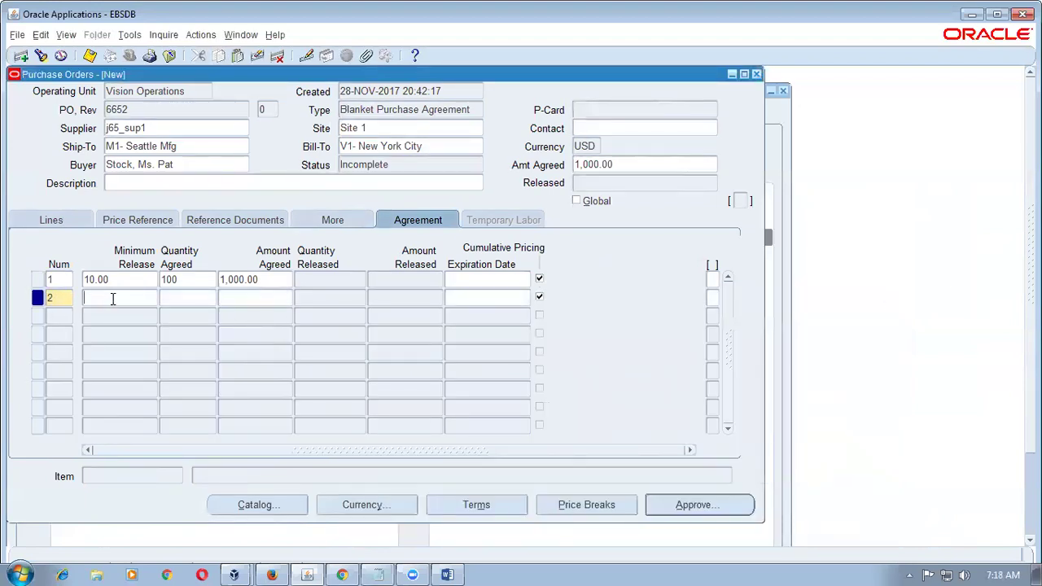
left_click(63, 224)
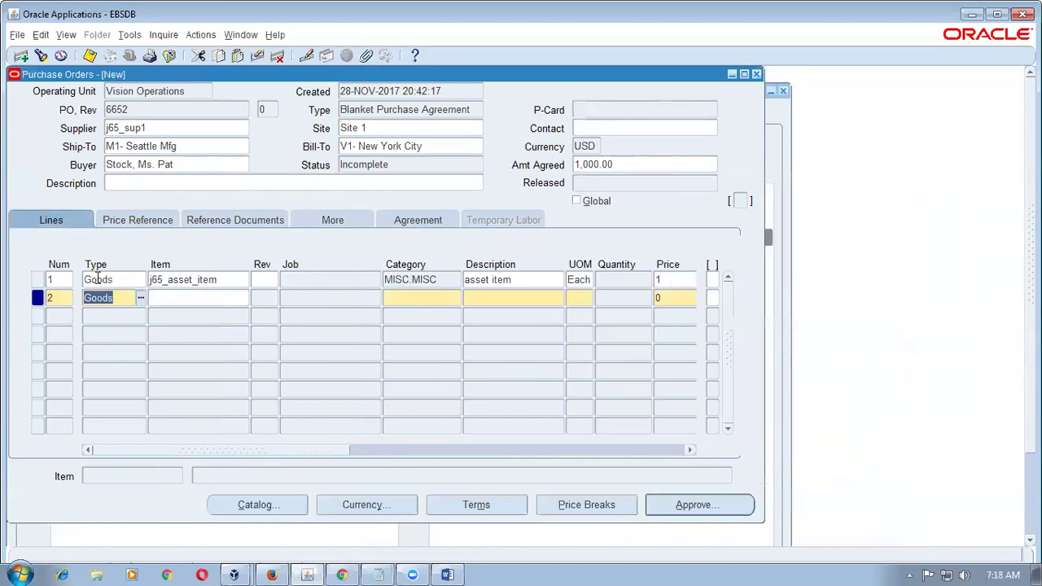
Try j10_asset_item as the item on line 2 and dismiss the existing-blanket warning.
left_click(212, 297)
type("j10%")
key("Tab")
key("Return")
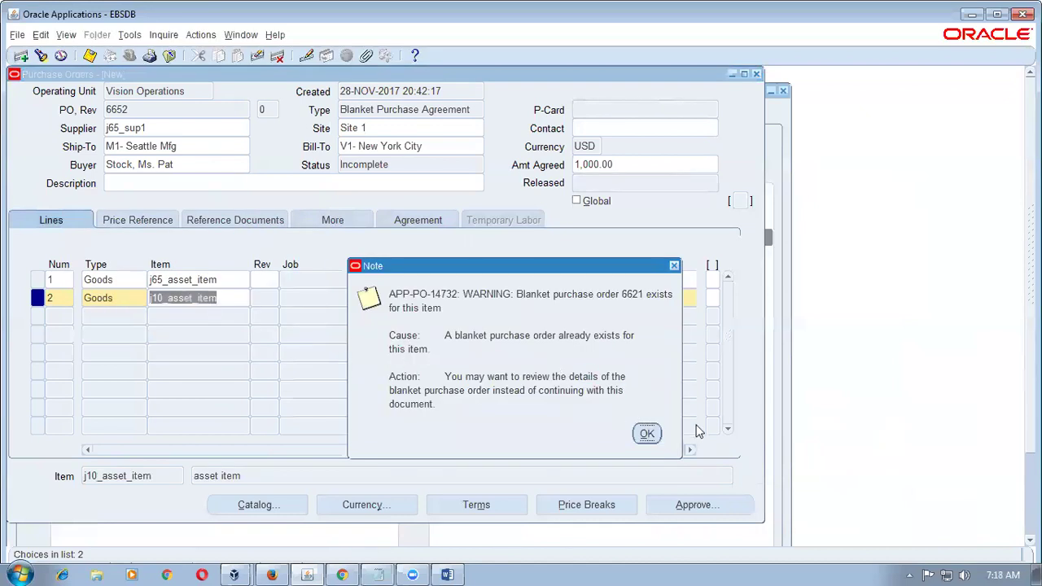
left_click(646, 434)
Replace line 2's item with 75100004 and check its price.
left_click(235, 297)
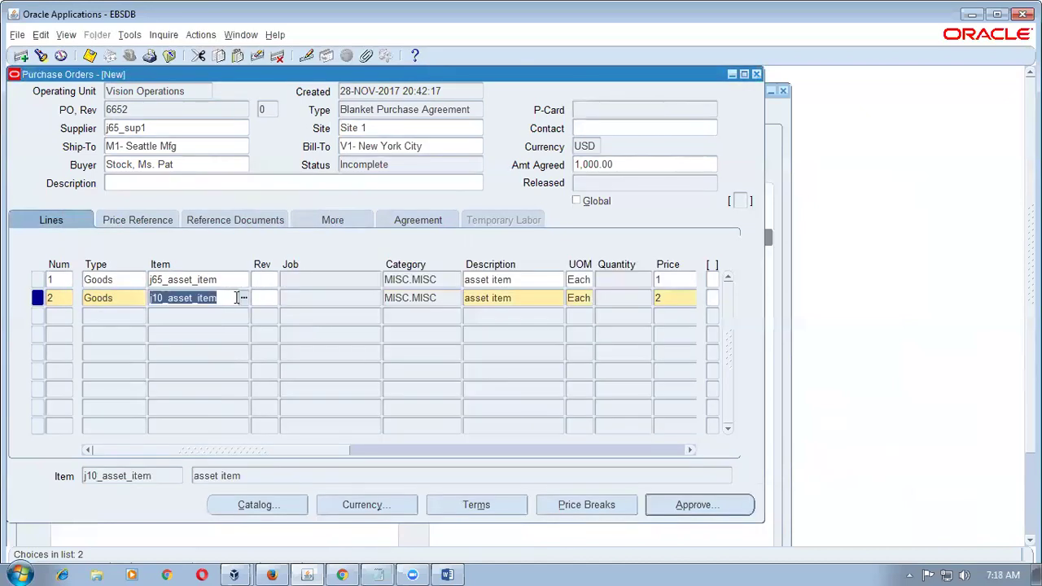
type("75%04")
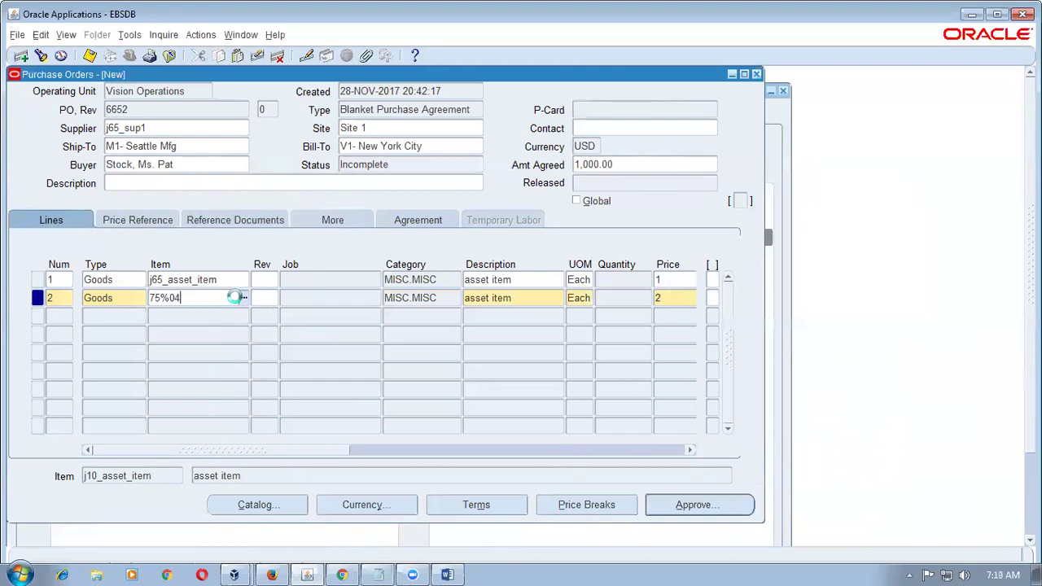
key("Tab")
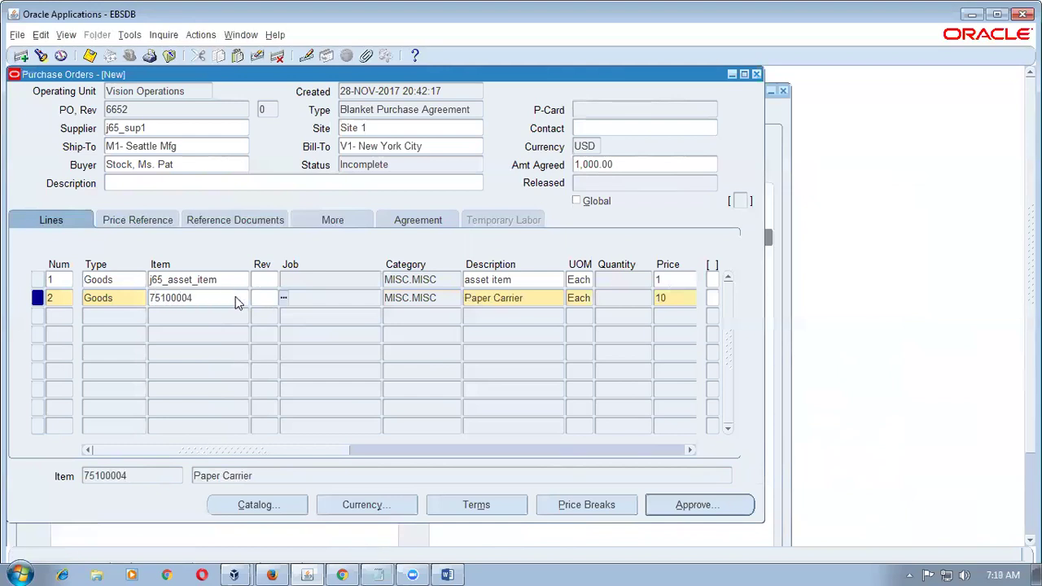
left_click(679, 297)
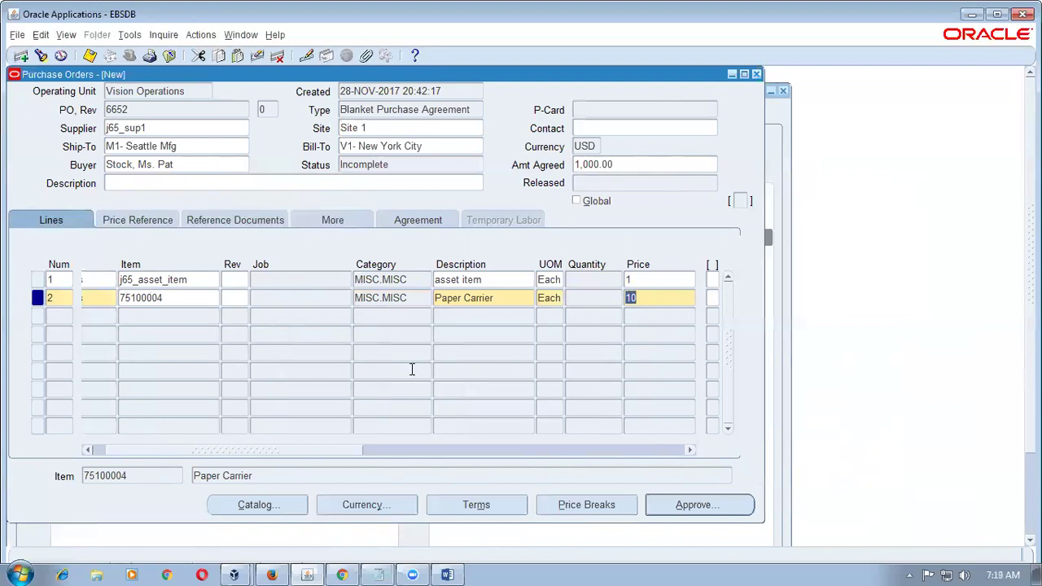
left_click_drag(361, 454, 212, 452)
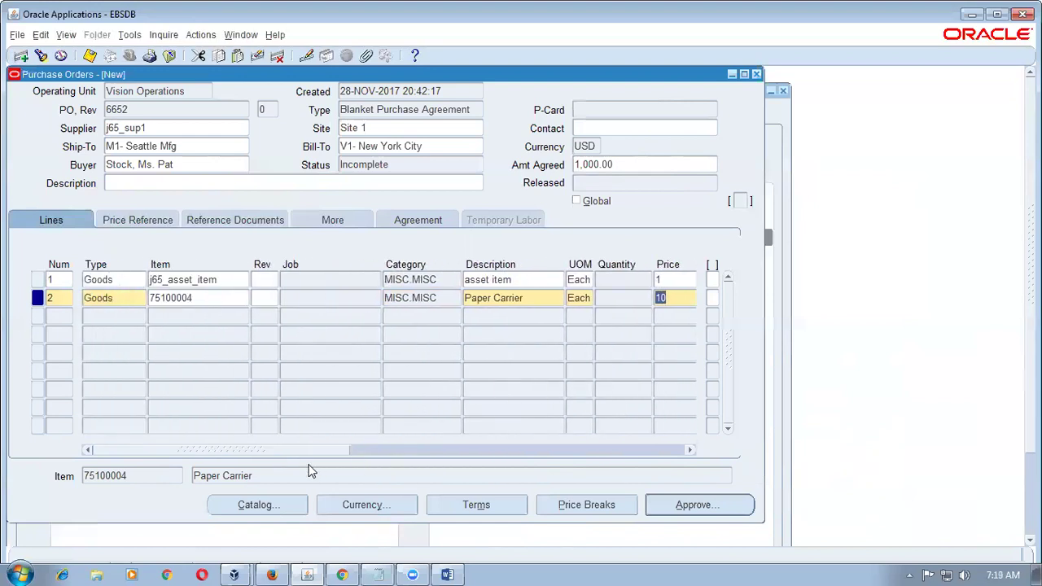
Set line 2's minimum release amount to 20 in the agreement details.
left_click(423, 220)
type("20")
key("Tab")
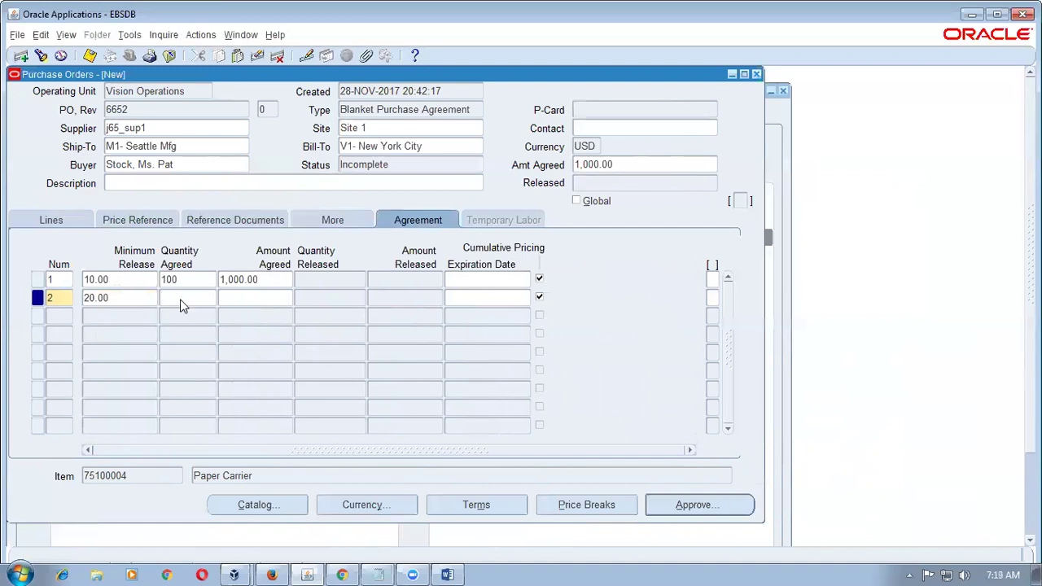
View the agreement-level minimum release in the terms and conditions, and close them.
left_click(476, 504)
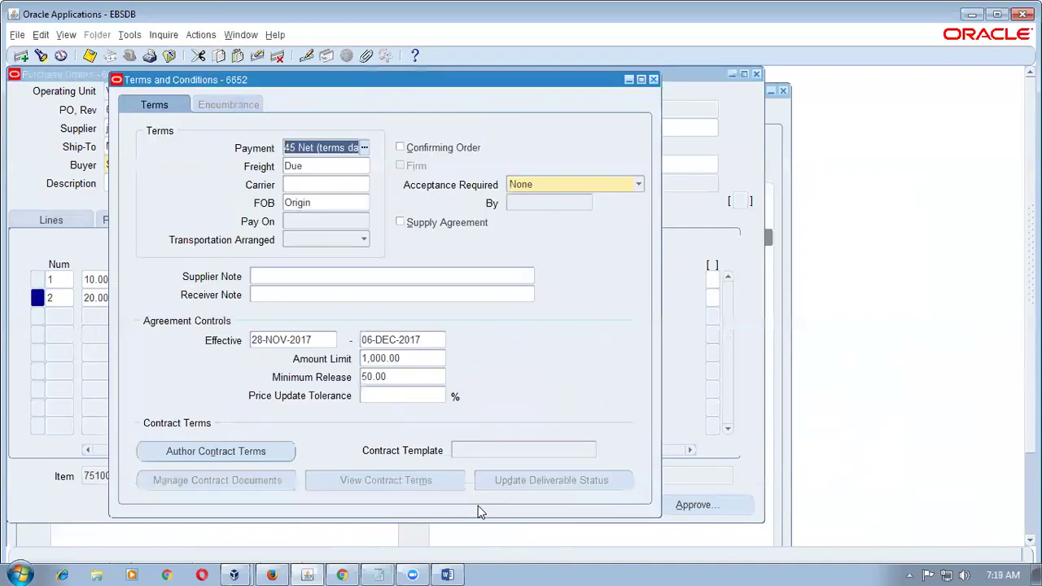
left_click(400, 377)
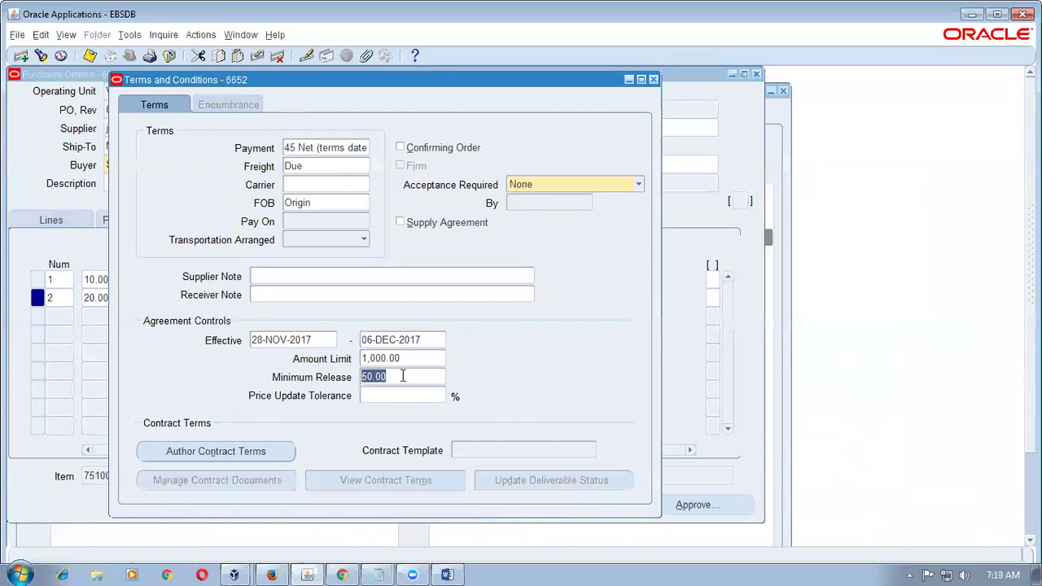
left_click(655, 80)
Review the two lines' items and compare the minimum release amounts of lines 1 and 2.
left_click(50, 221)
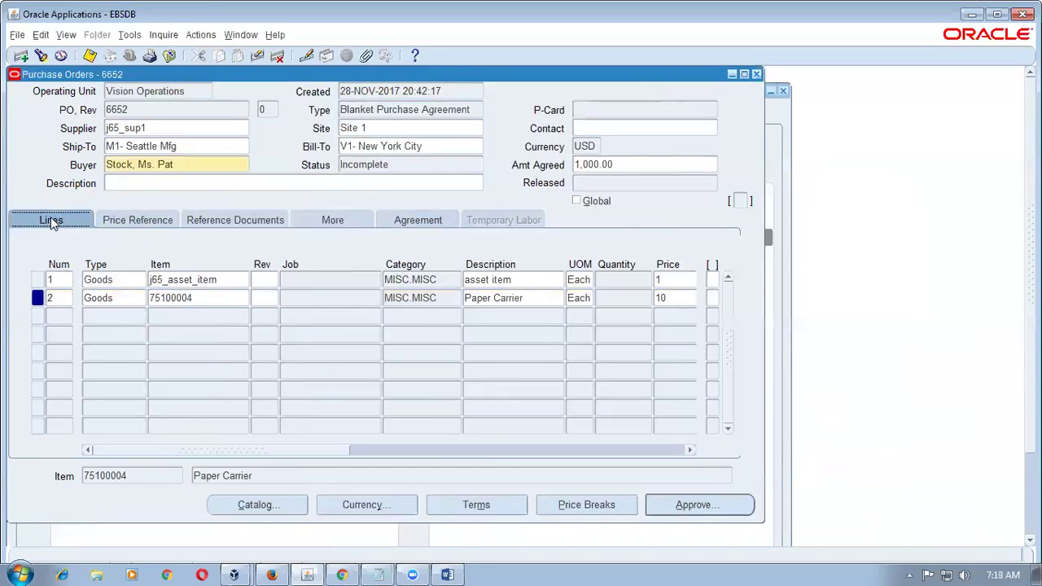
left_click(396, 228)
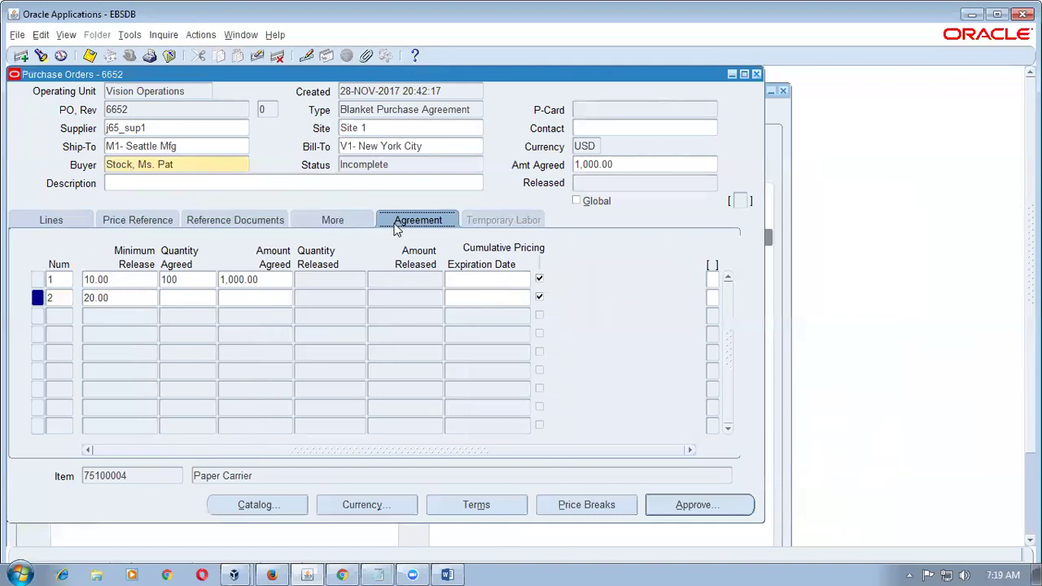
left_click(132, 279)
left_click(61, 298)
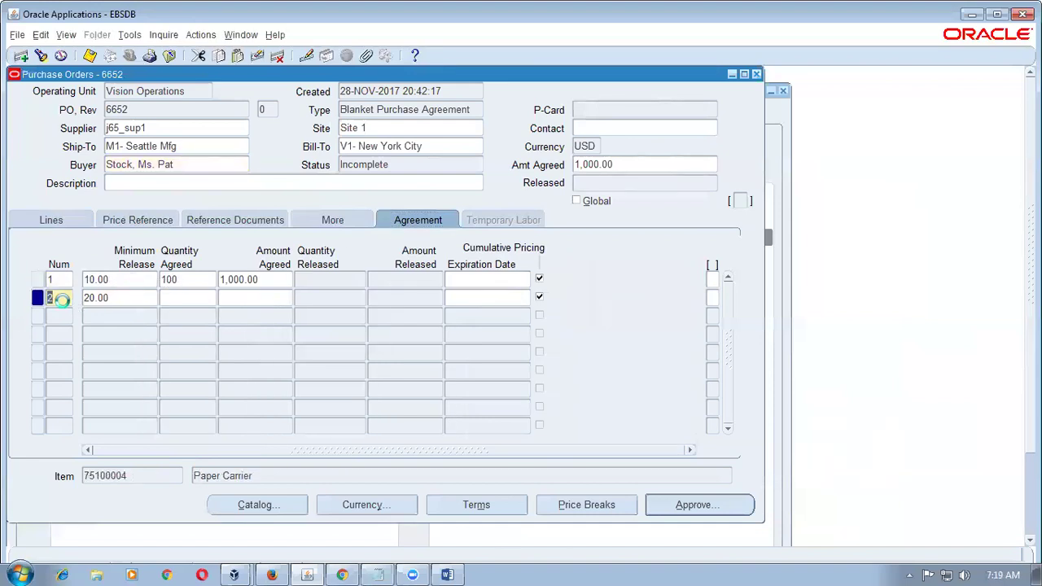
left_click(125, 297)
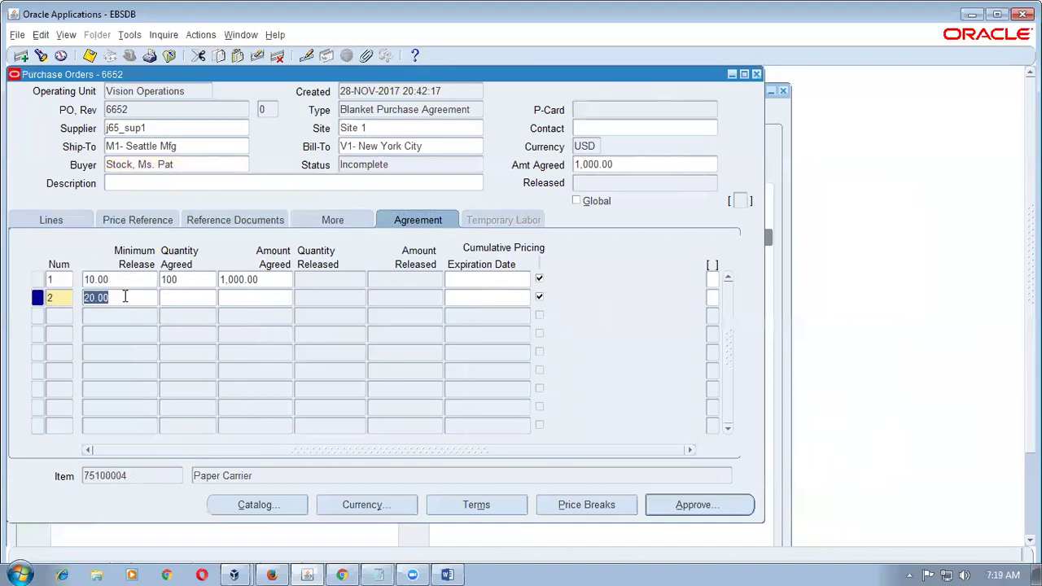
left_click(133, 280)
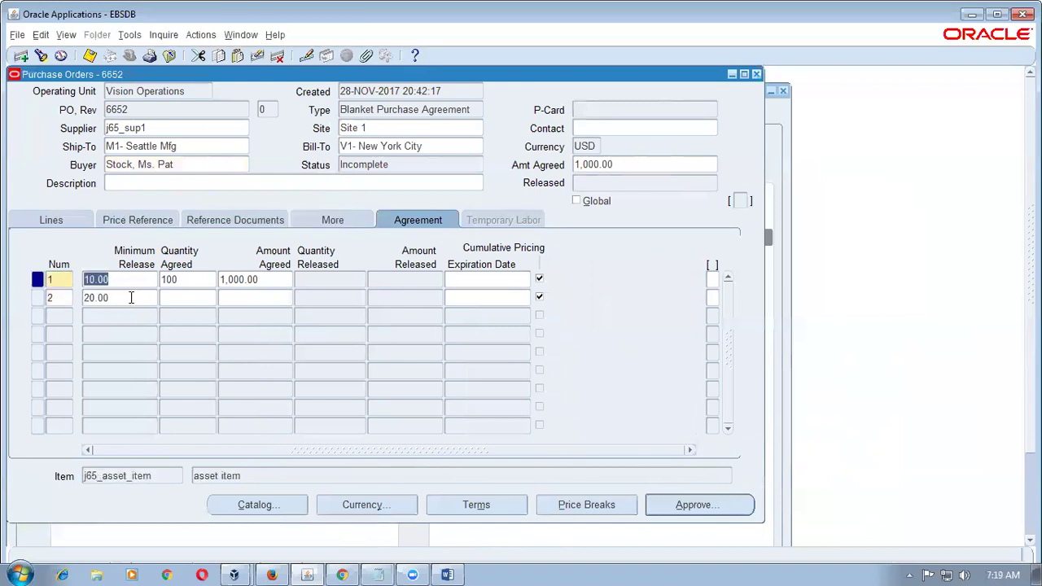
left_click(130, 297)
left_click(131, 280)
View the terms and conditions again, close them and recheck the minimum release on both lines.
left_click(477, 505)
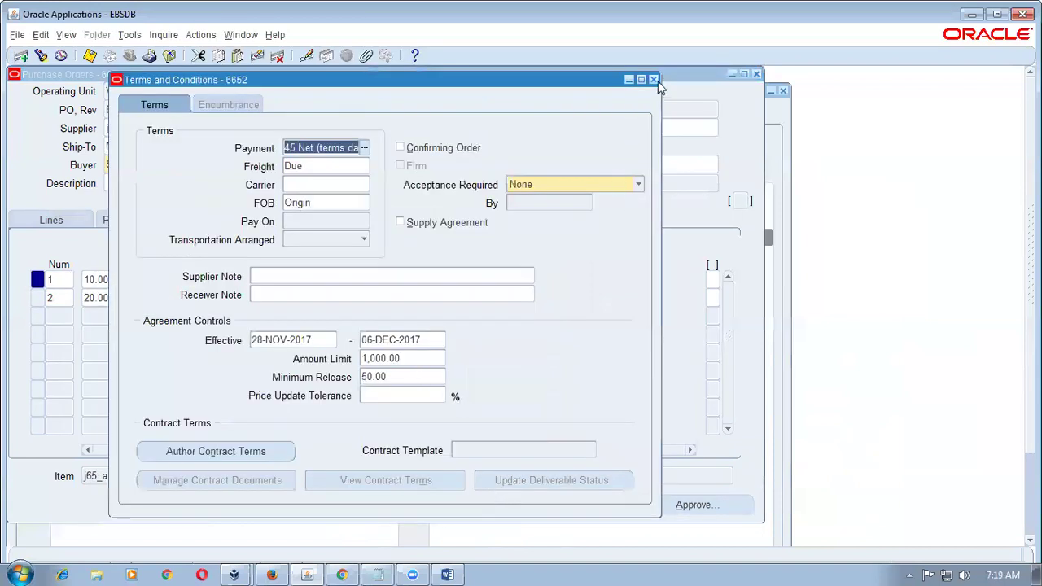
left_click(654, 80)
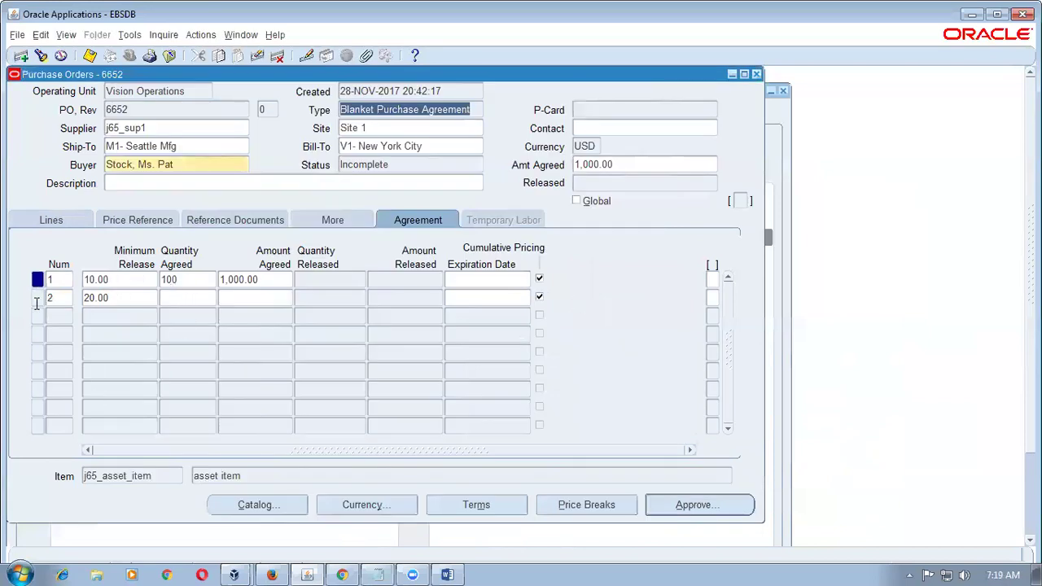
left_click(110, 297)
left_click(116, 279)
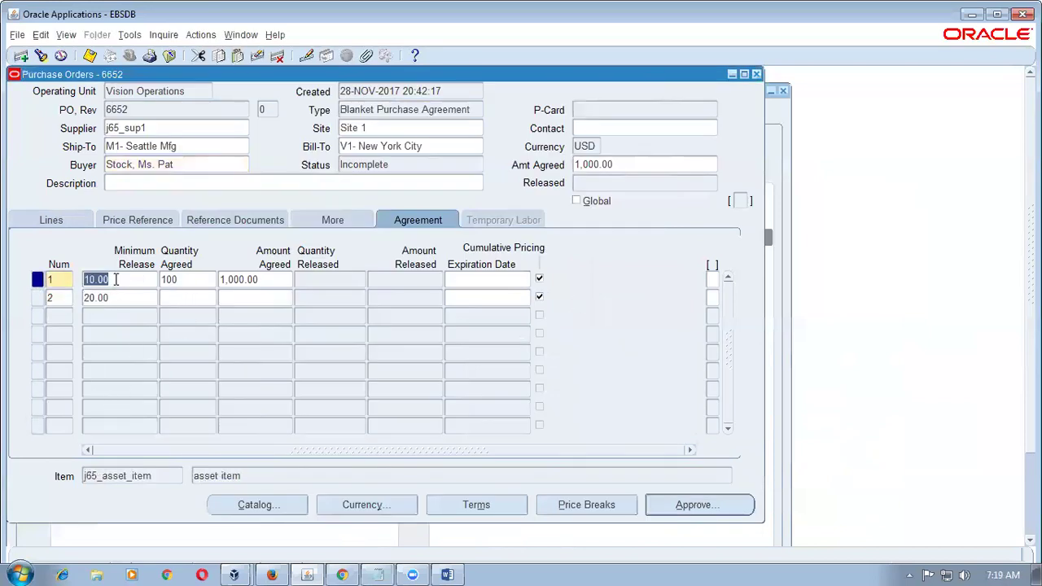
Examine the amount limit and minimum release in the agreement terms, and compare them with the line-level minimum releases.
left_click(477, 505)
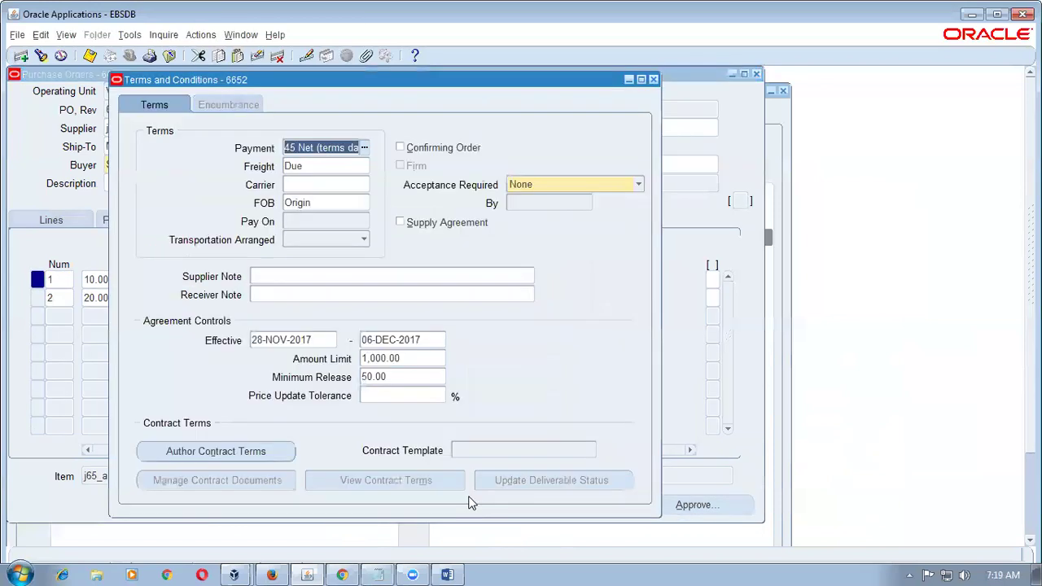
left_click(404, 378)
left_click(413, 361)
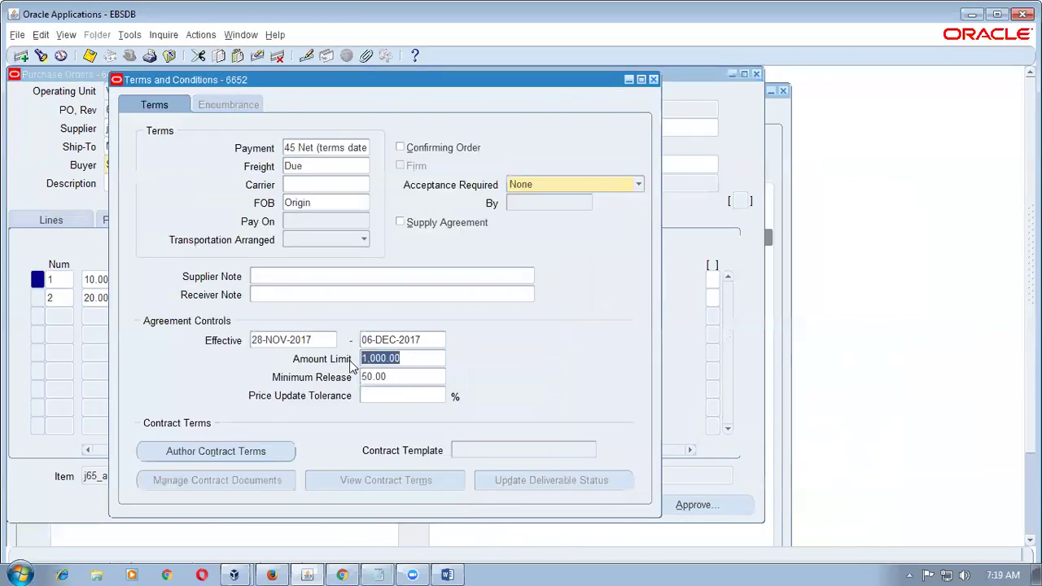
left_click(399, 375)
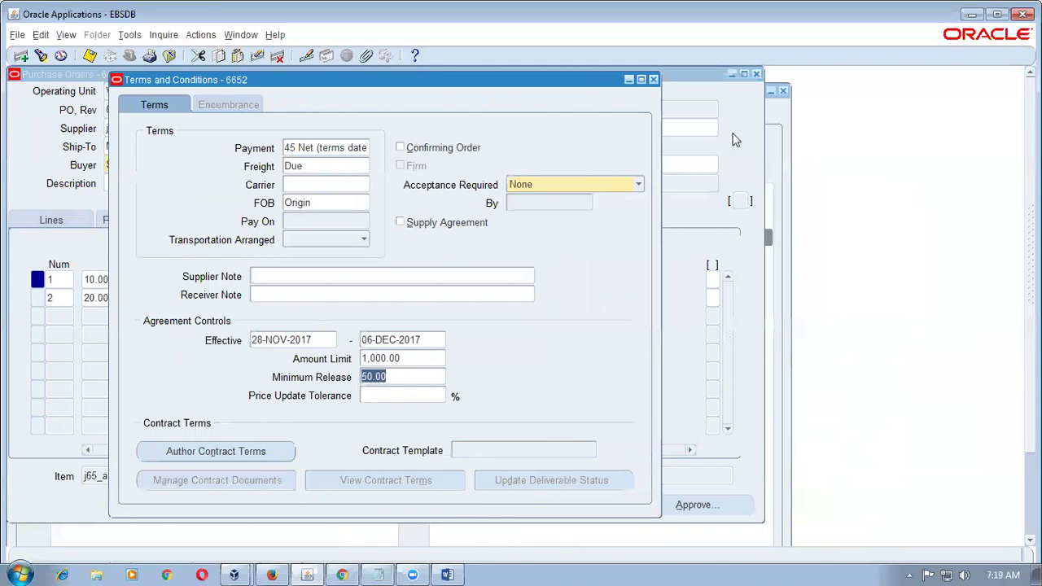
left_click(654, 79)
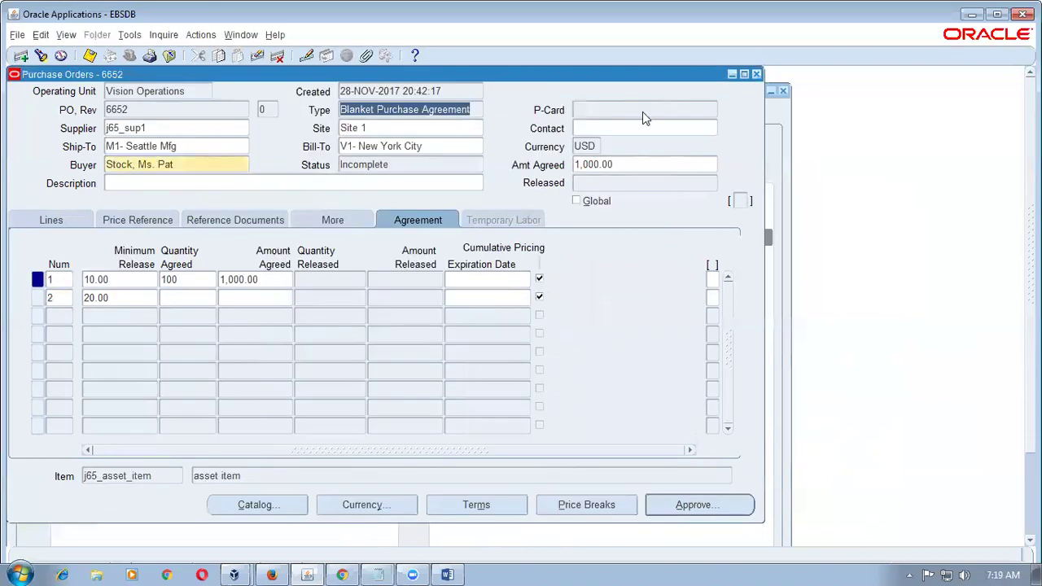
left_click(124, 296)
left_click(129, 279)
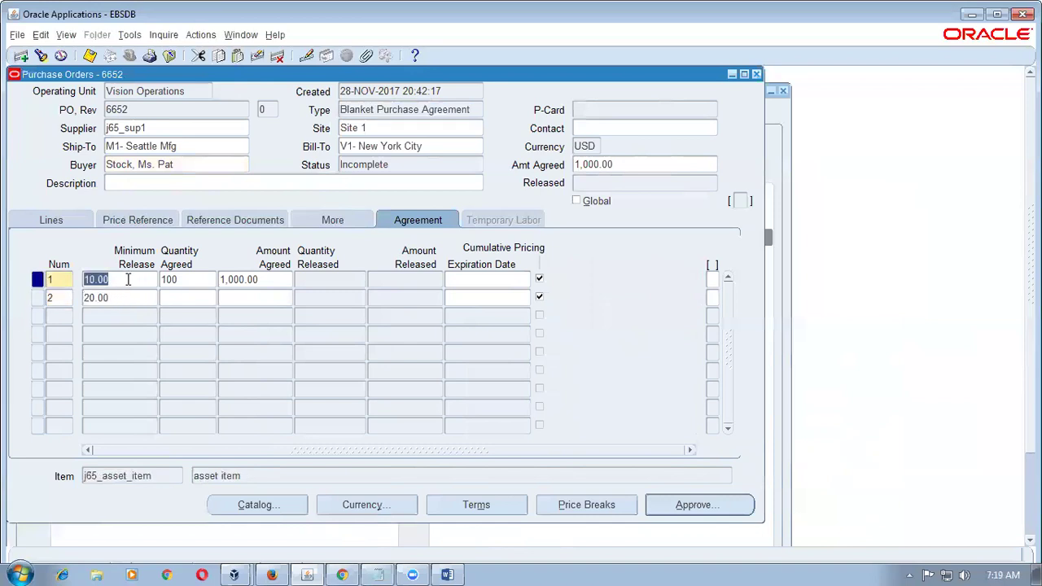
Compare the minimum releases of both agreement lines, check line 1's agreed quantity and amount, and save the agreement.
left_click(130, 290)
left_click(134, 278)
left_click(128, 299)
left_click(129, 279)
left_click(126, 299)
left_click(133, 279)
left_click(205, 281)
left_click(278, 278)
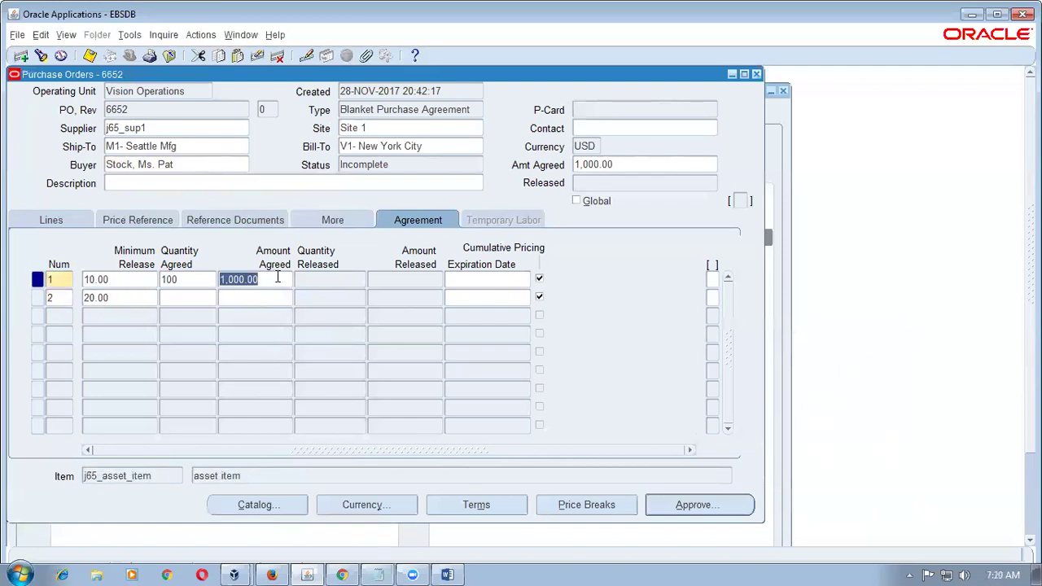
key("ctrl+s")
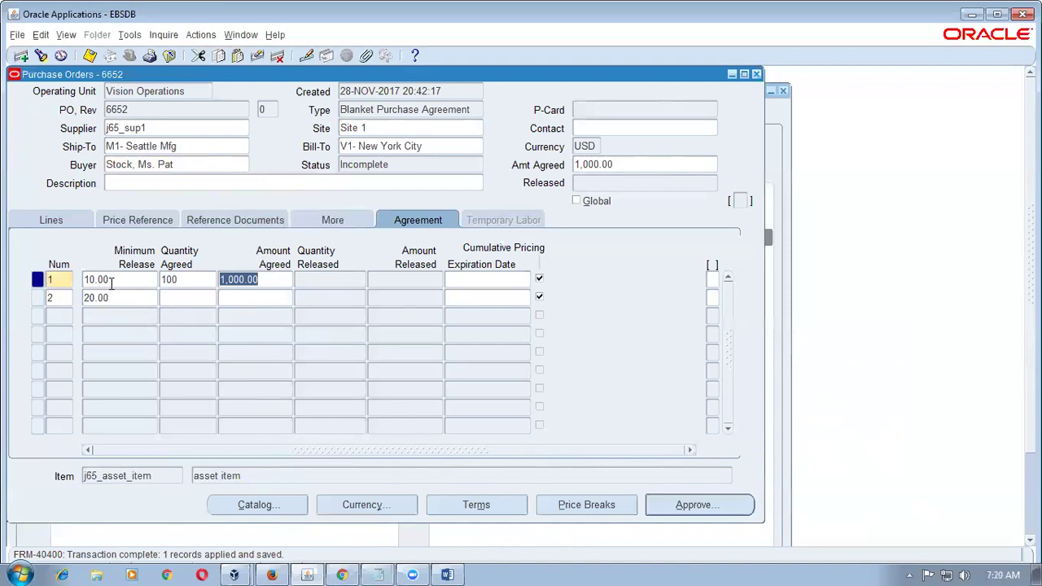
Examine the quantity, organization, ship-to location and discount of line 1's first price break, and close the price breaks.
left_click(68, 220)
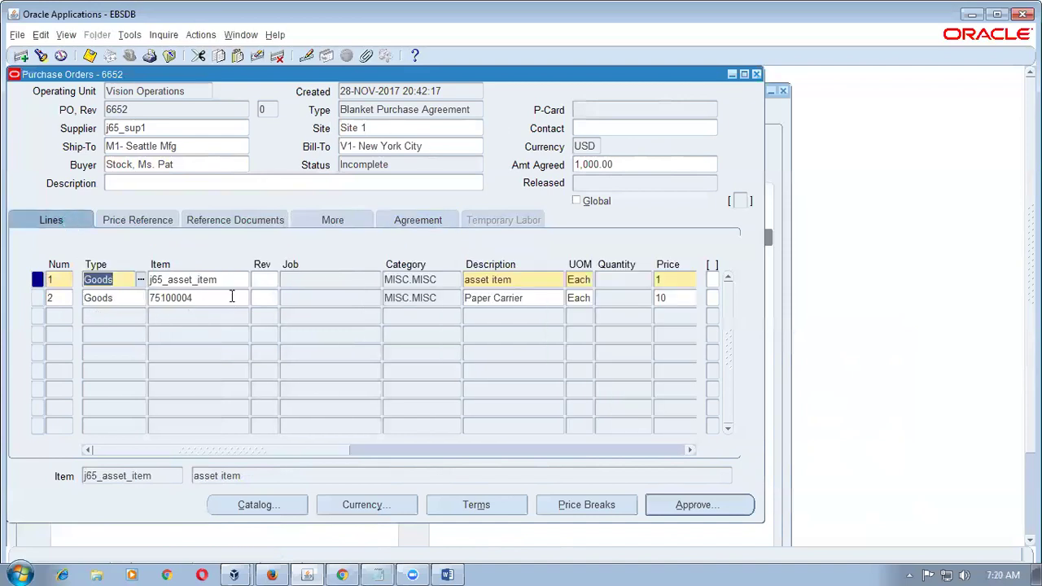
left_click_drag(326, 454, 412, 453)
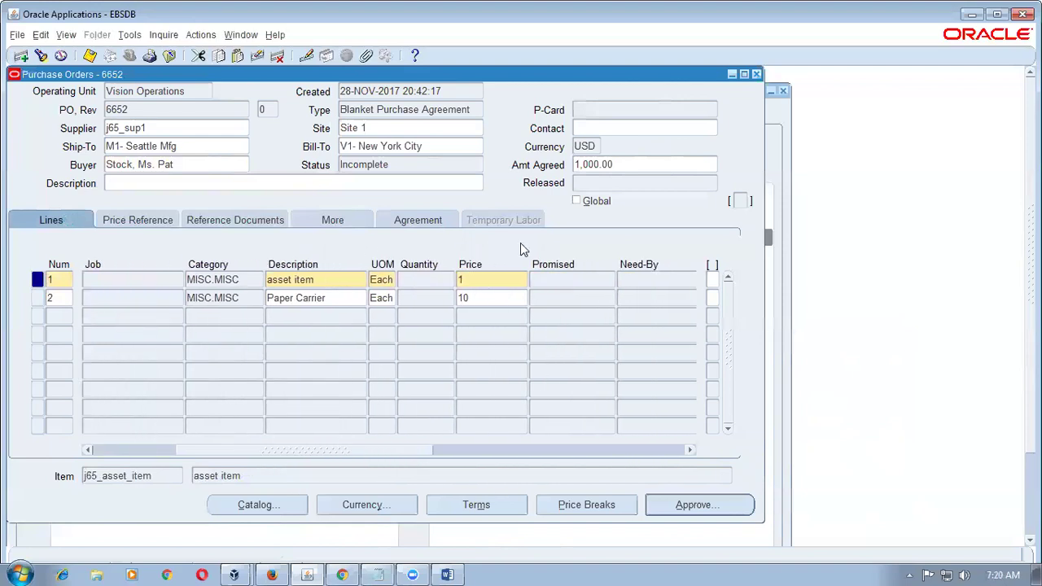
left_click(593, 505)
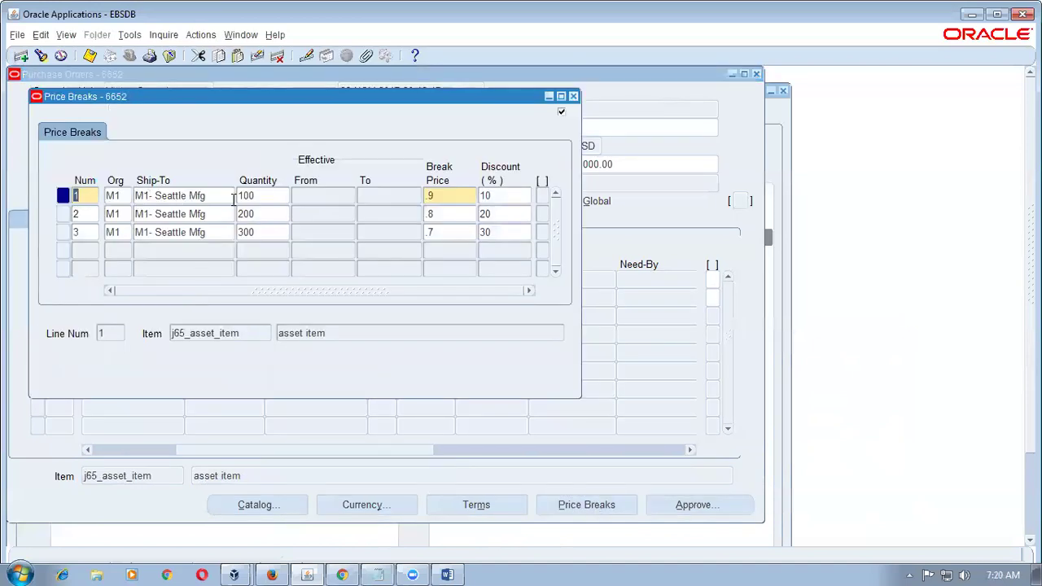
left_click(269, 198)
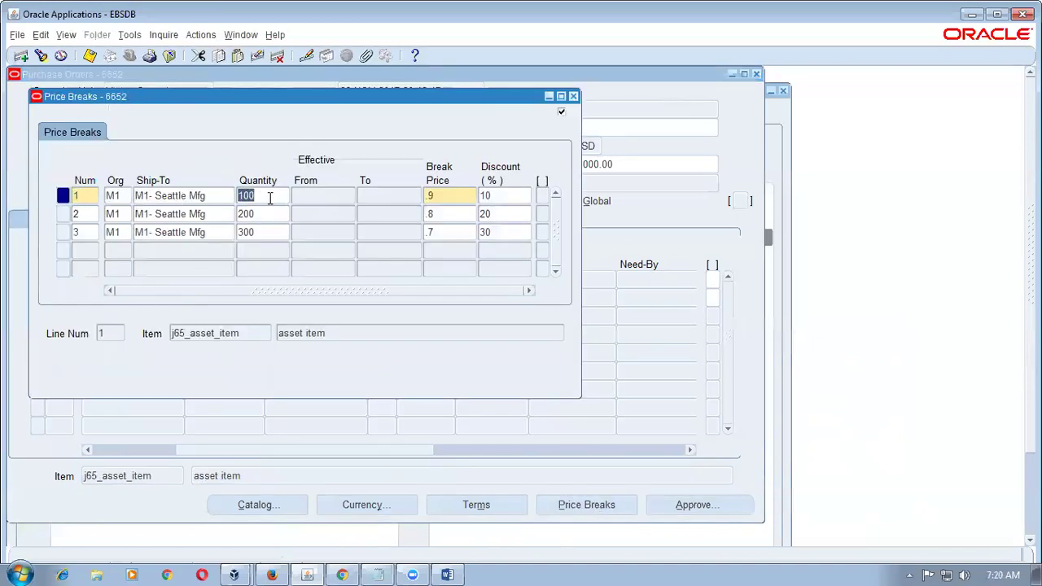
left_click(125, 198)
left_click(200, 200)
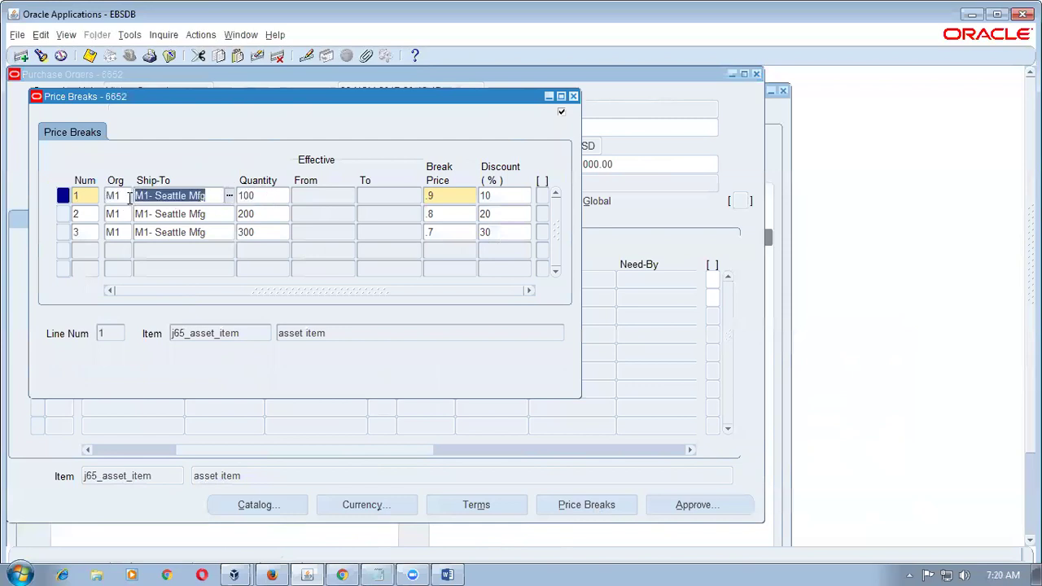
left_click(513, 199)
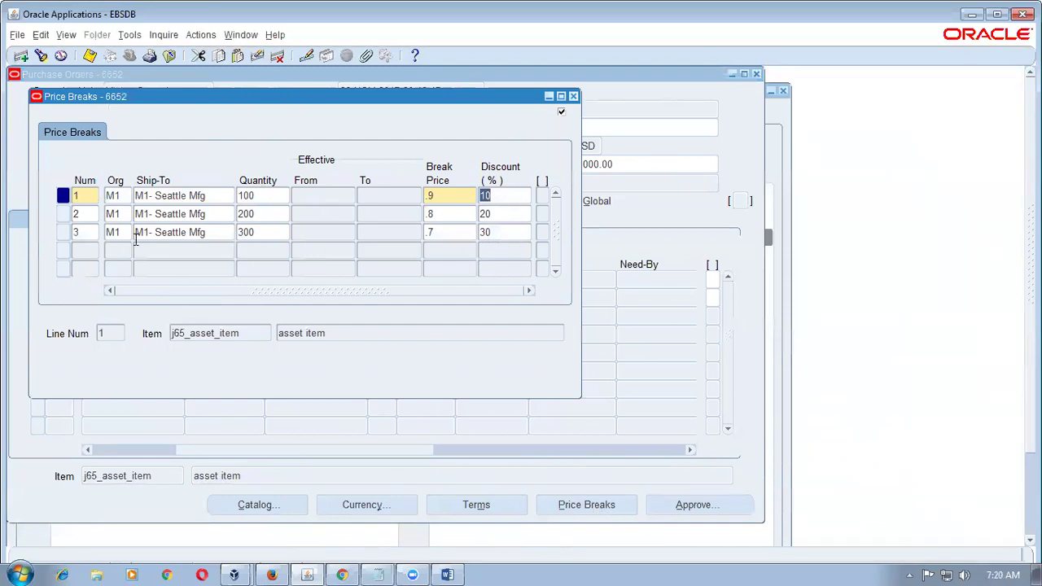
left_click(118, 197)
left_click(176, 199)
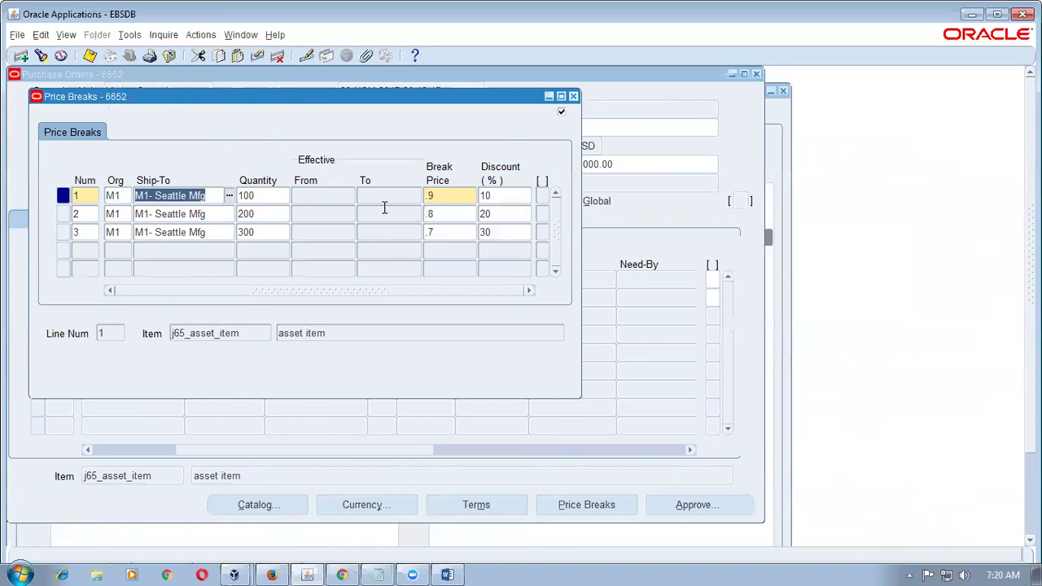
left_click(501, 198)
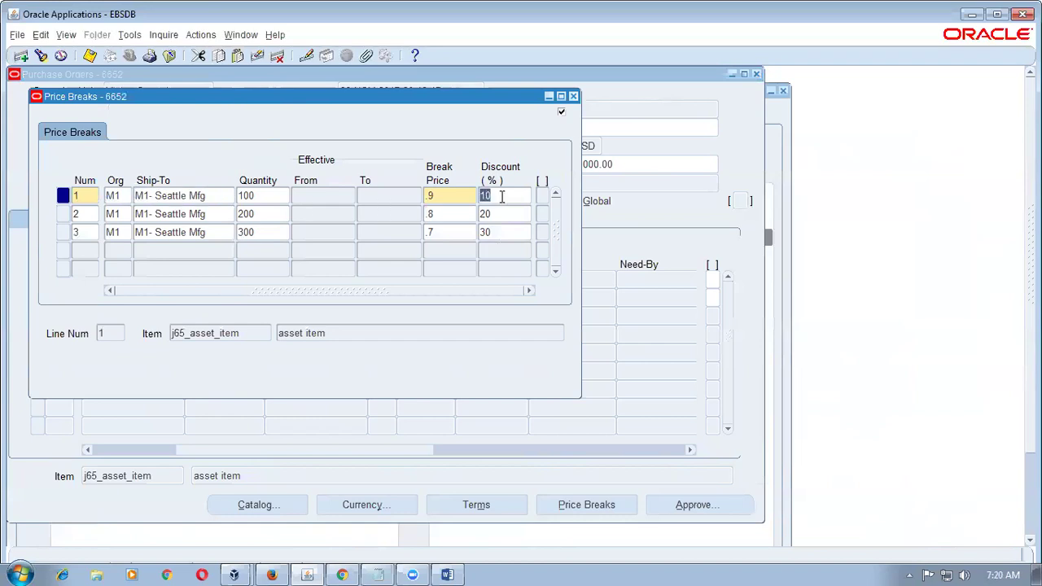
left_click(574, 96)
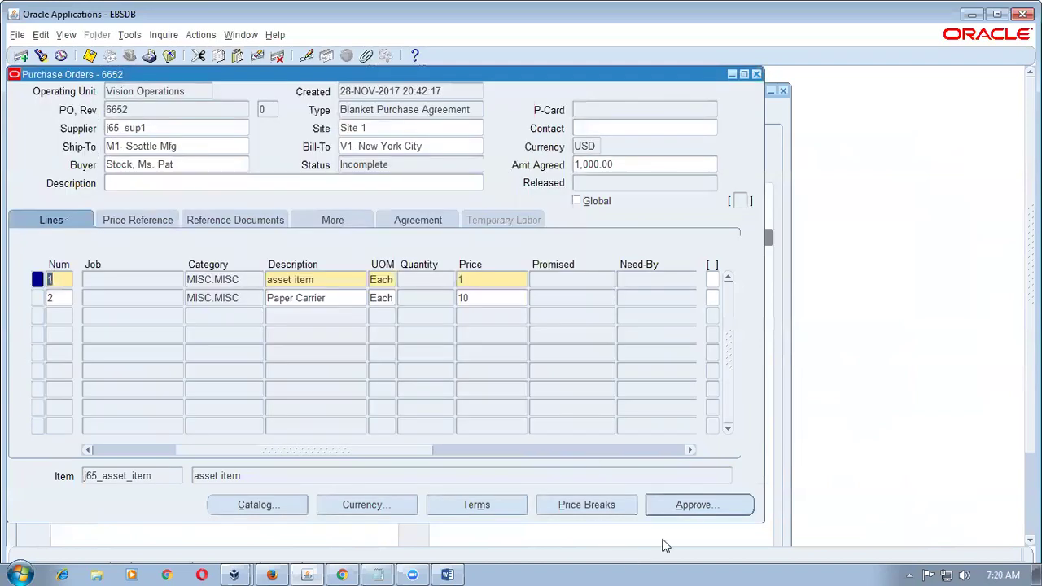
Submit the blanket purchase agreement for approval and check its status.
left_click(694, 505)
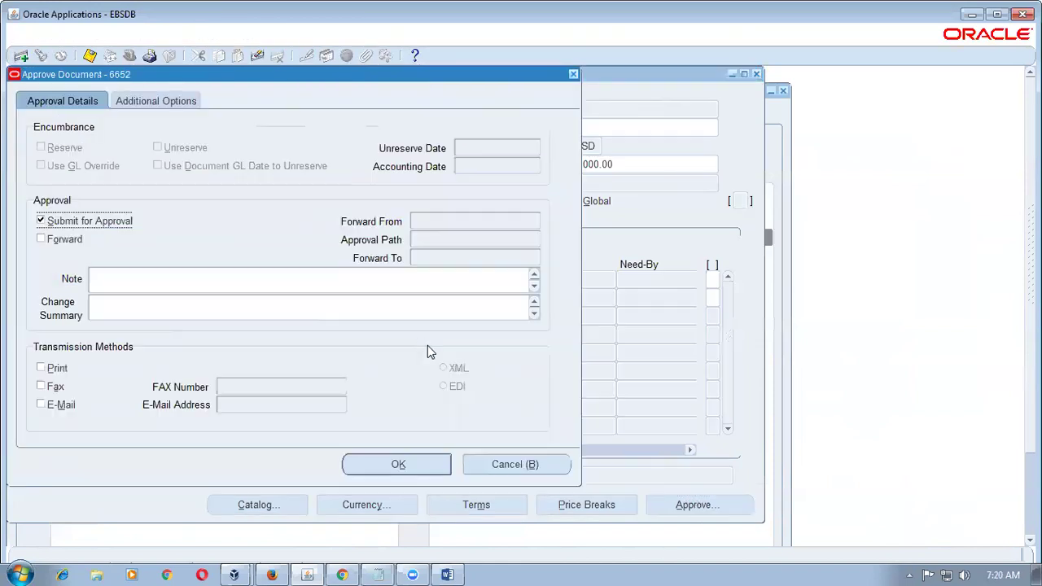
left_click(398, 467)
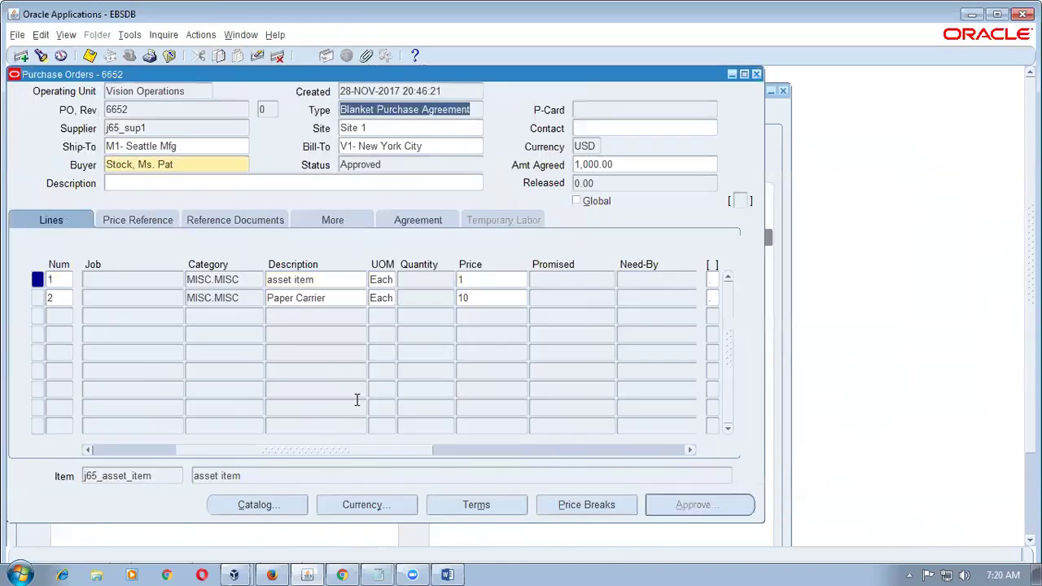
left_click(411, 169)
Move the agreement window aside and select the Releases function under Purchase Orders in the Purchasing navigator.
left_click_drag(503, 75, 705, 118)
left_click(240, 34)
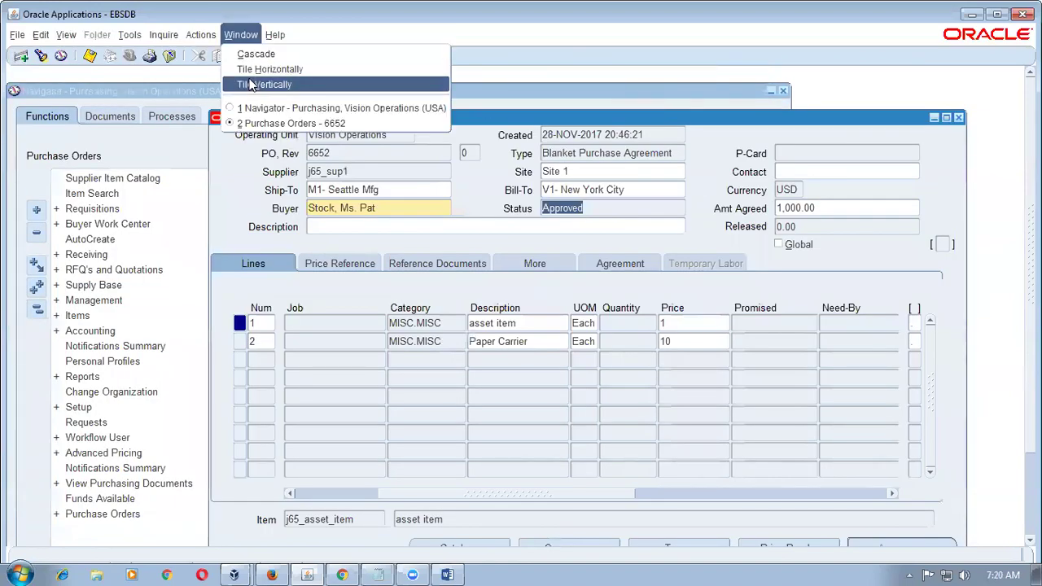
left_click(258, 107)
left_click(129, 35)
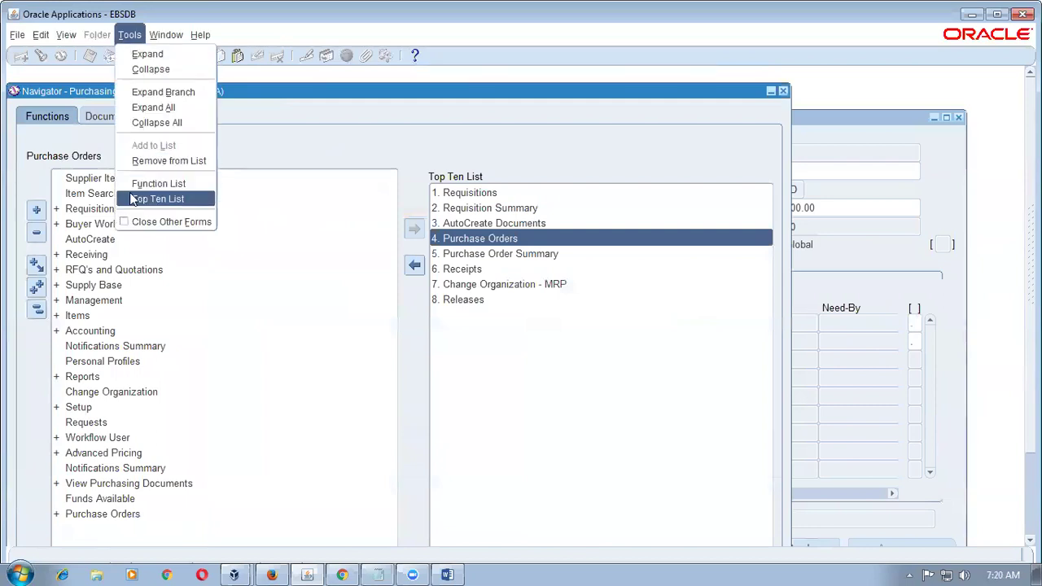
left_click(38, 309)
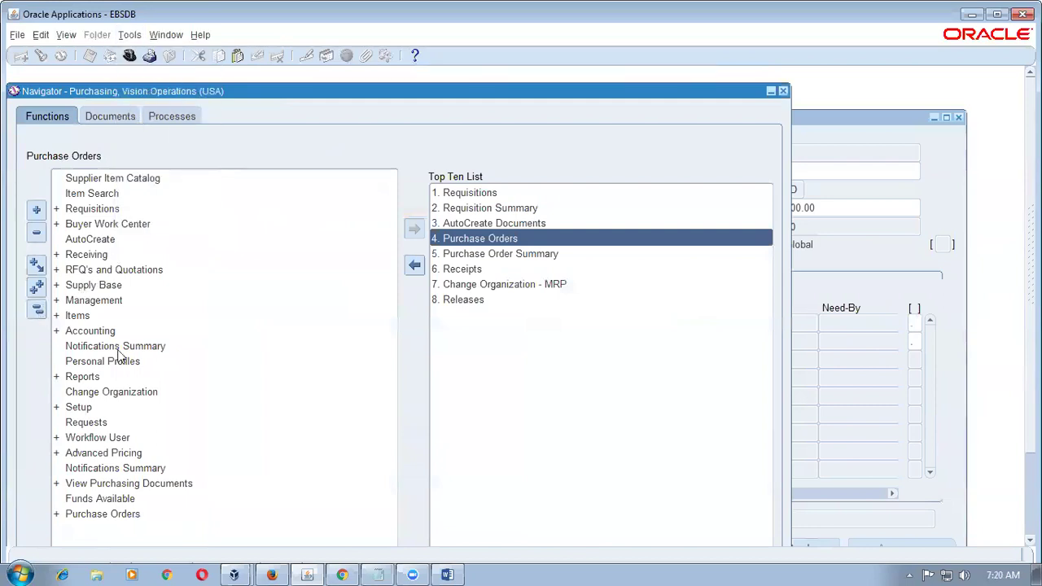
double_click(153, 516)
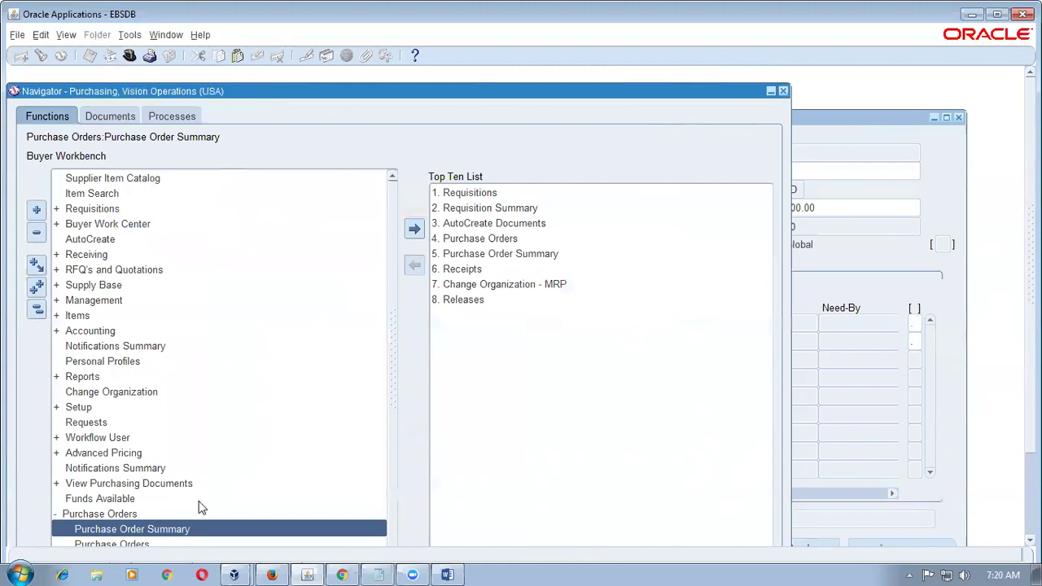
scroll(398, 456, "down", 1)
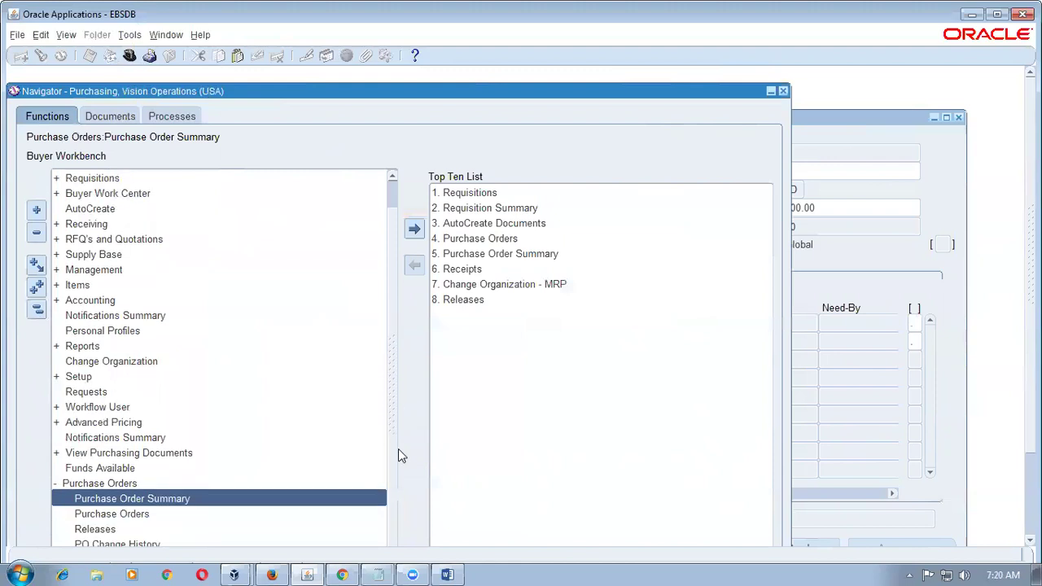
left_click(100, 528)
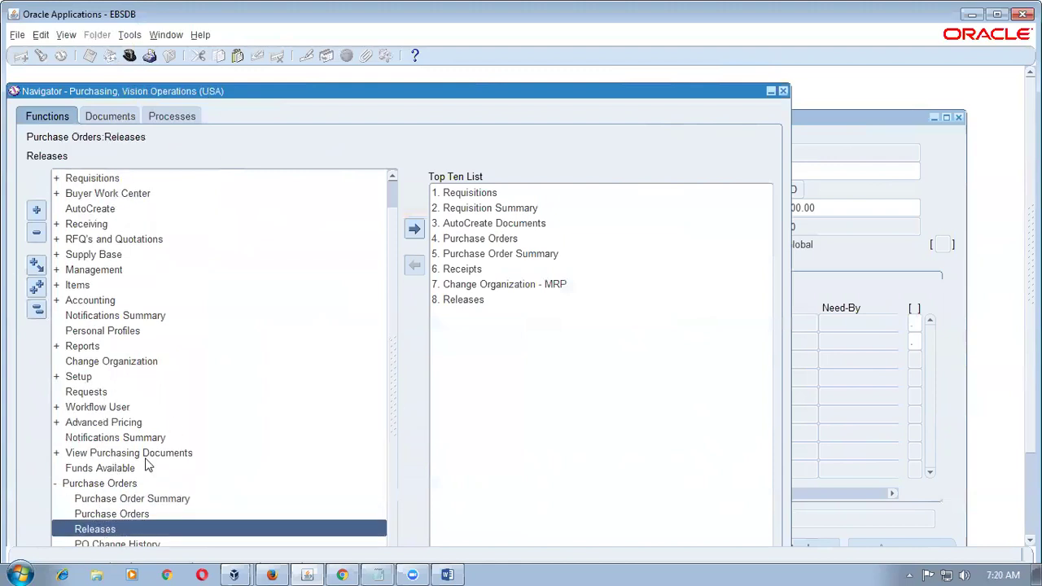
Check the Oracle Applications version in the application information, and close it.
left_click(200, 35)
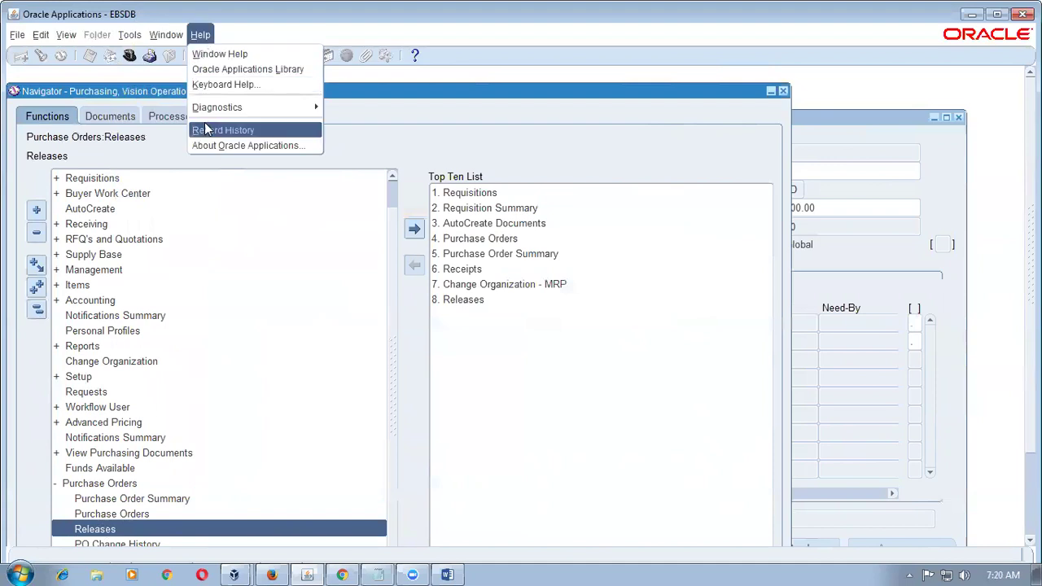
left_click(240, 144)
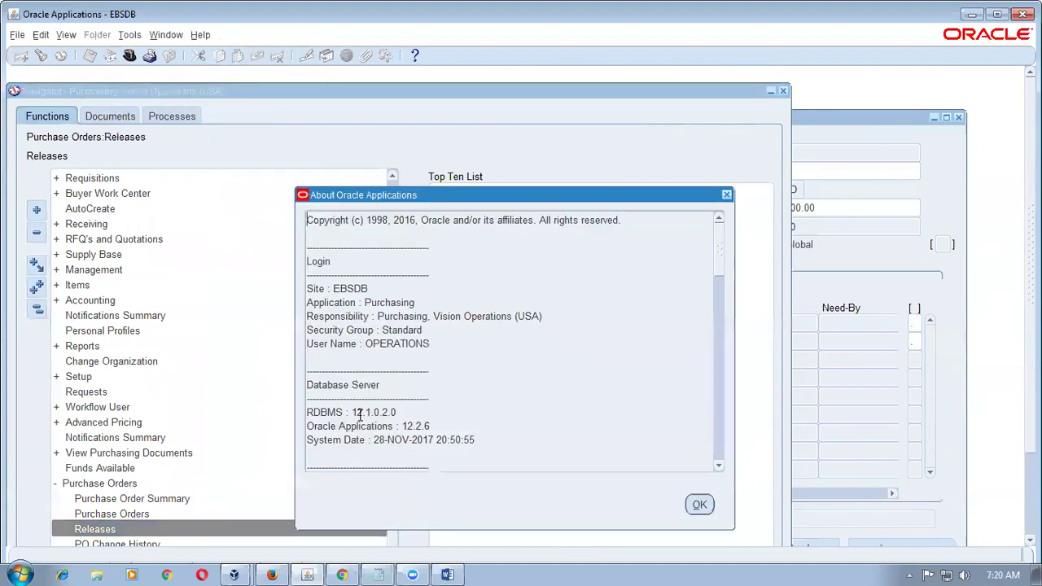
left_click_drag(393, 426, 431, 426)
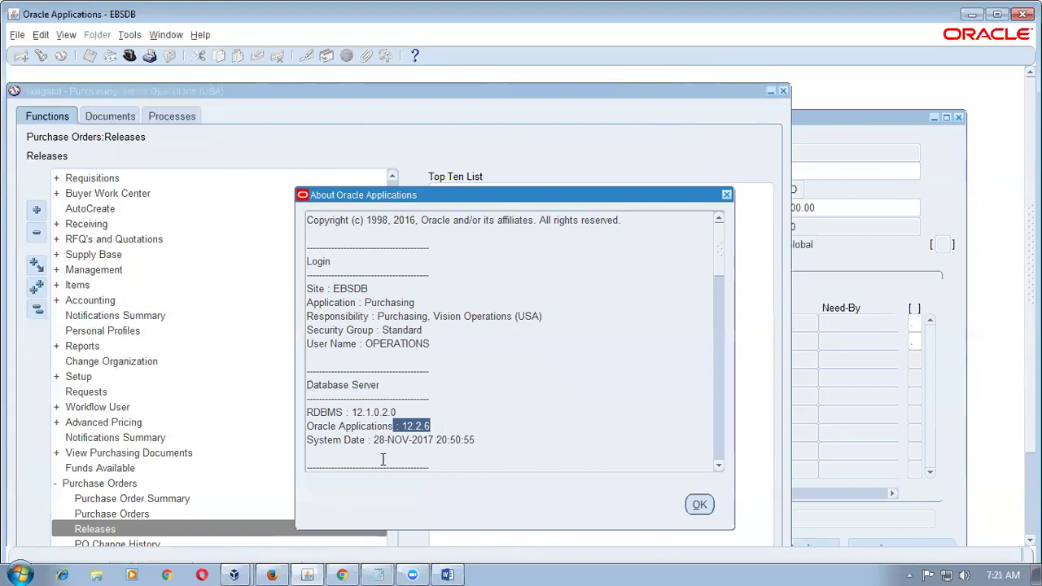
left_click(699, 504)
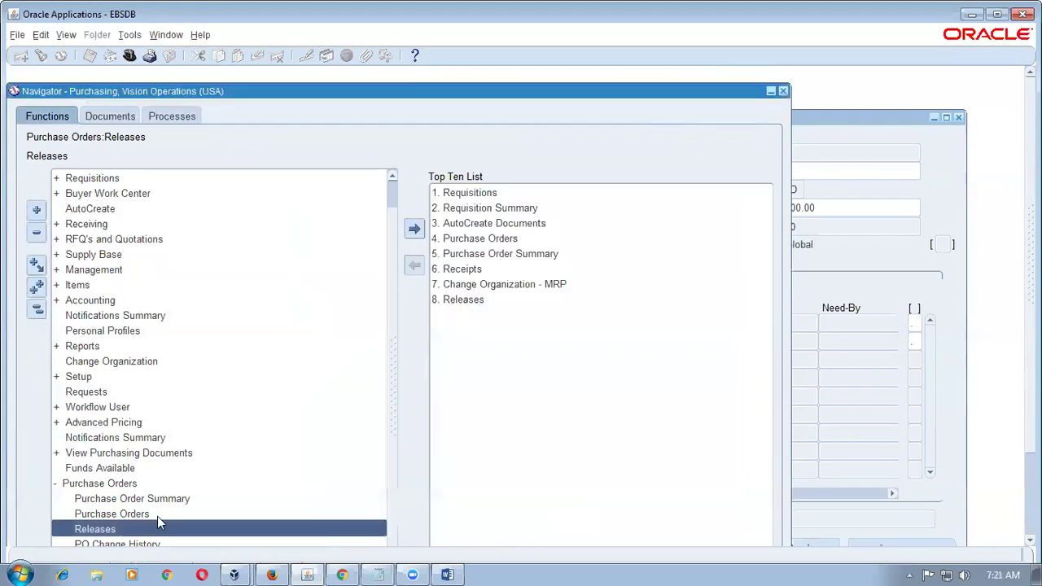
Open a new release and enter the approved blanket agreement's PO number.
double_click(108, 533)
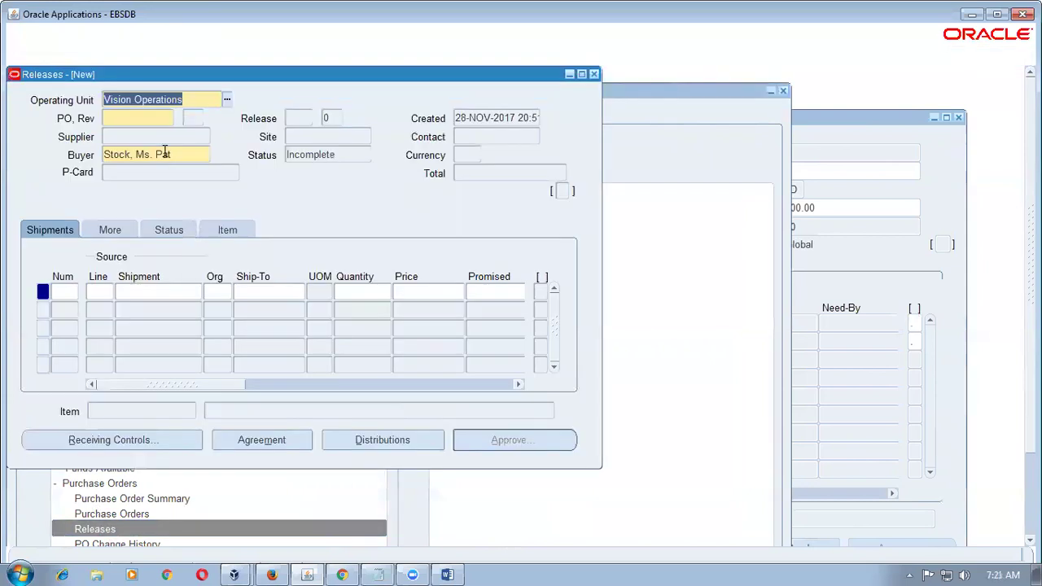
left_click(155, 120)
type("6652")
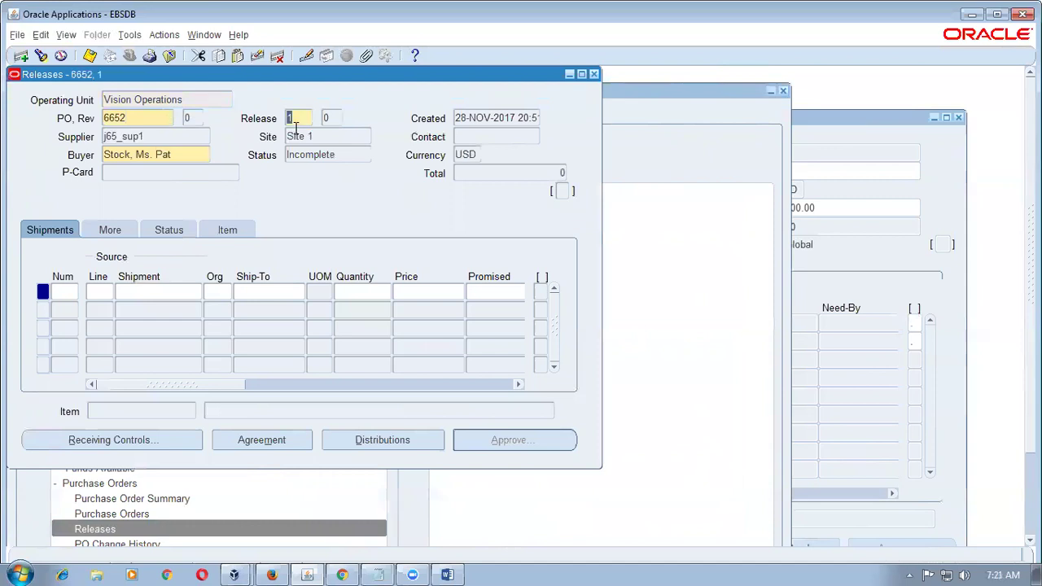
Add a shipment to the release against agreement line 1 with a quantity of 1.
left_click(72, 295)
left_click(105, 290)
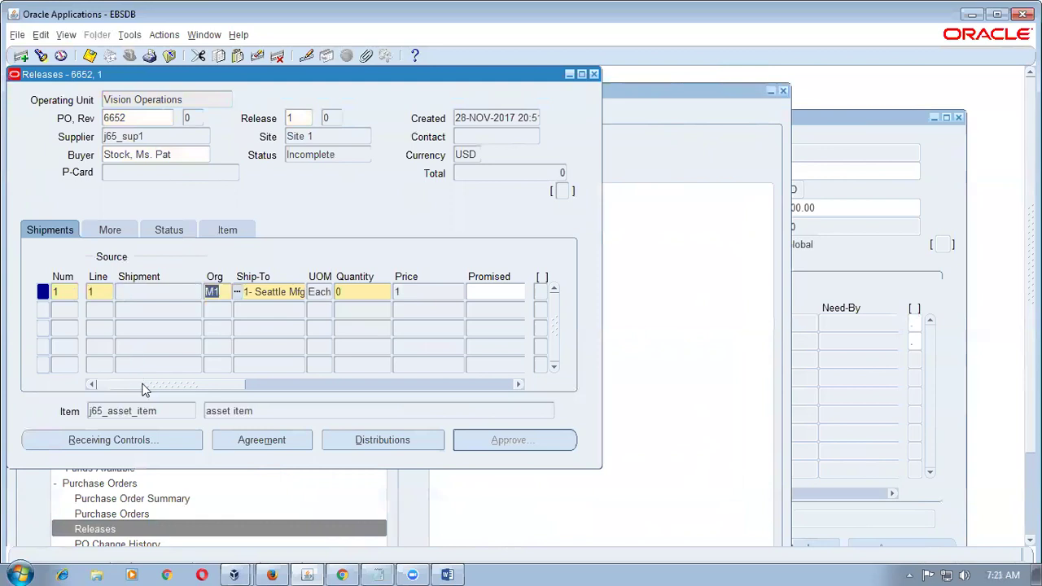
left_click(373, 293)
type("1")
key("Tab")
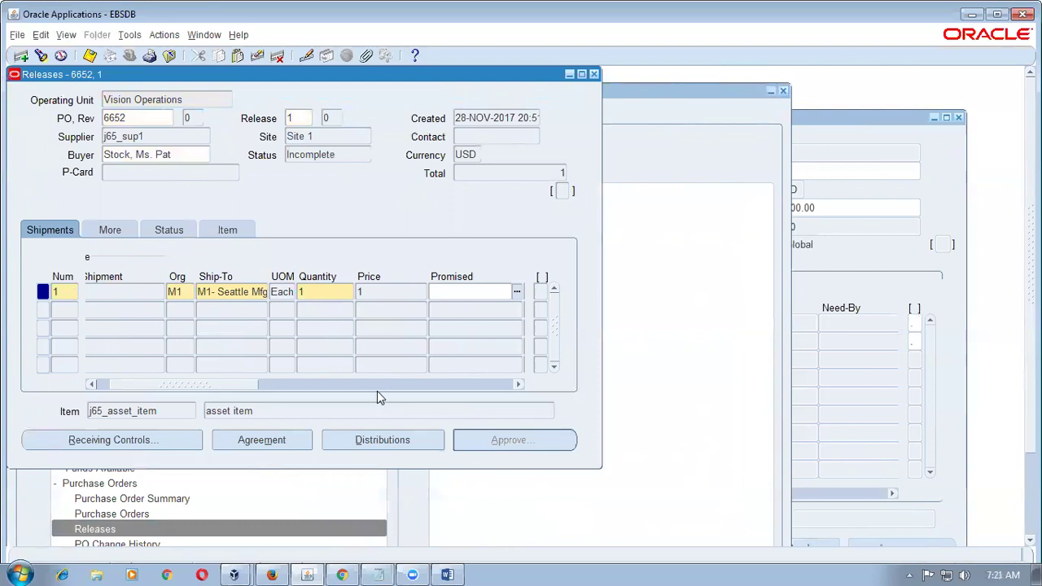
Review the shipment's organization, ship-to location and quantity, and try to save the release without a promised or need-by date.
left_click_drag(220, 386, 188, 394)
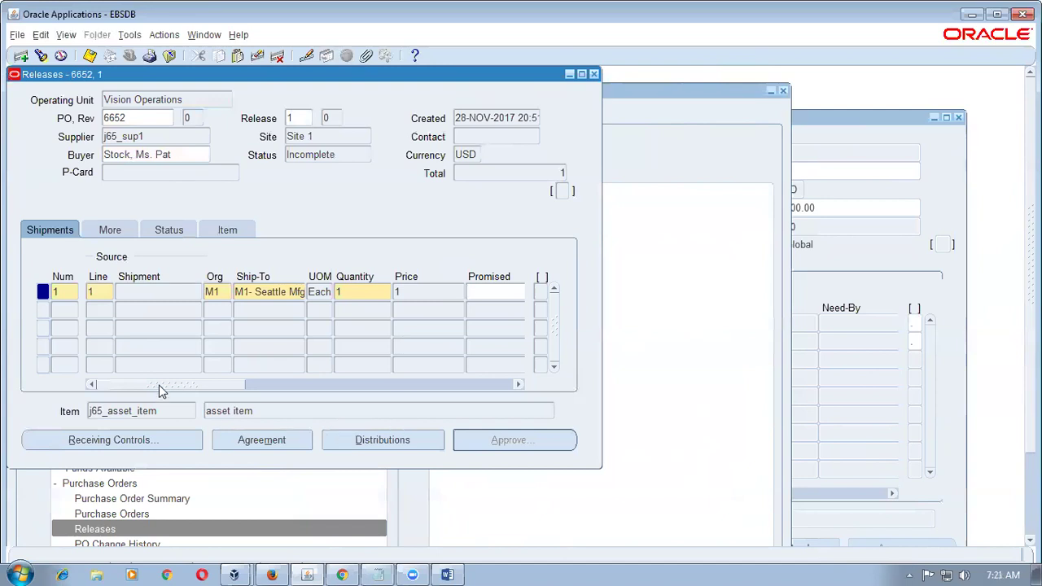
left_click(218, 291)
left_click(285, 295)
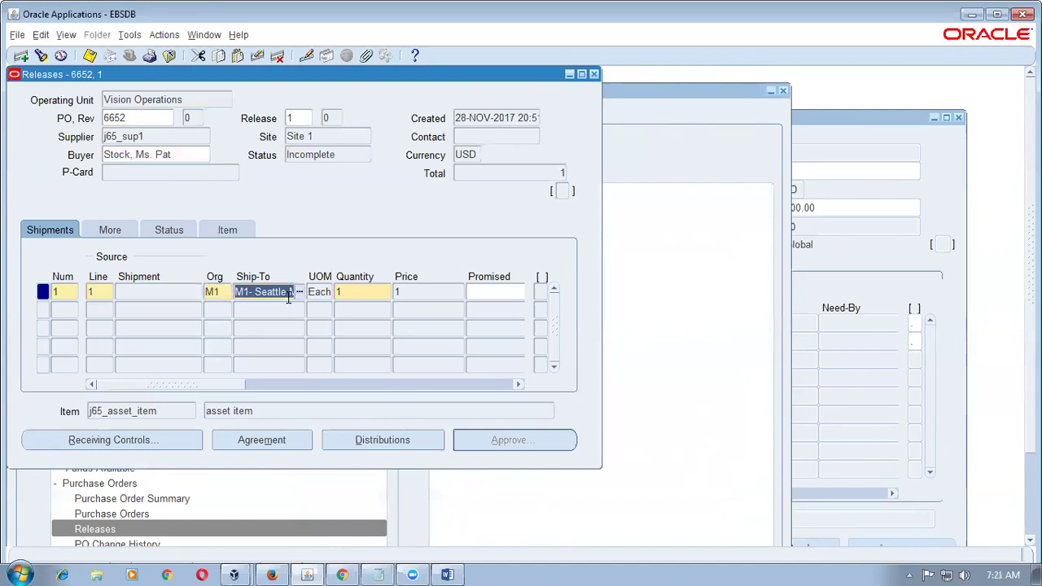
left_click(347, 295)
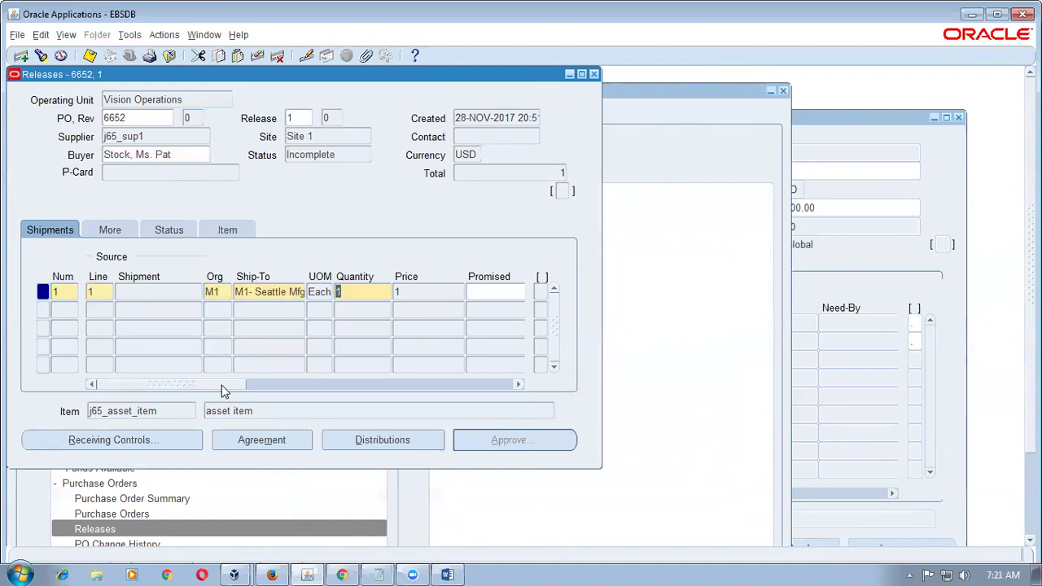
left_click_drag(221, 389, 276, 391)
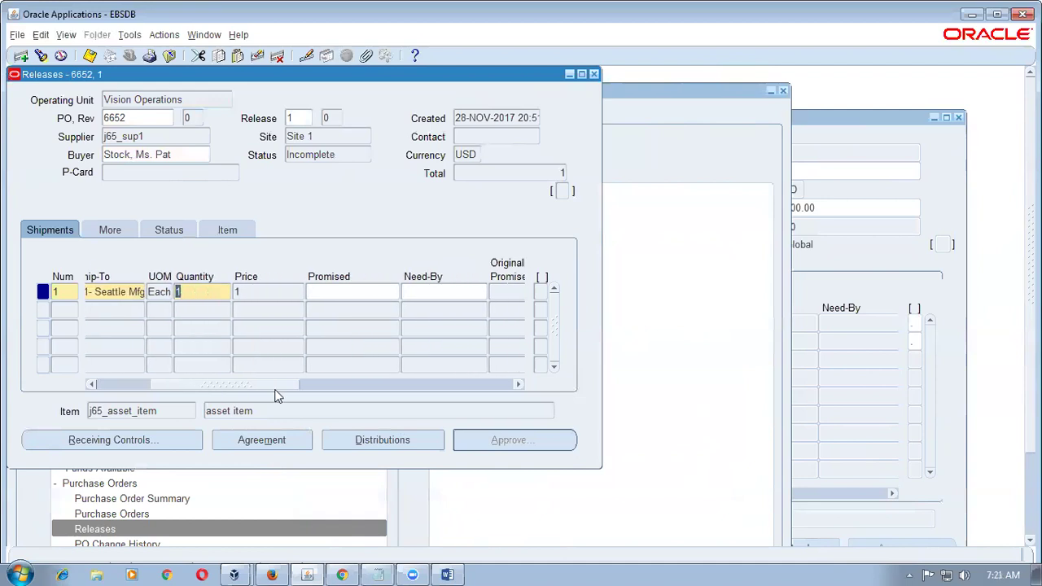
left_click(436, 297)
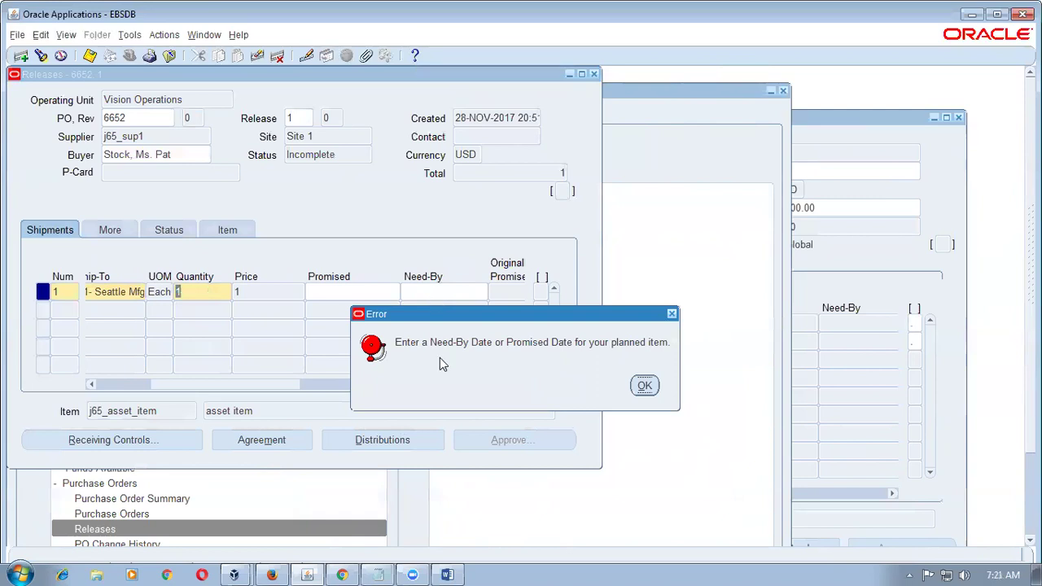
left_click(645, 387)
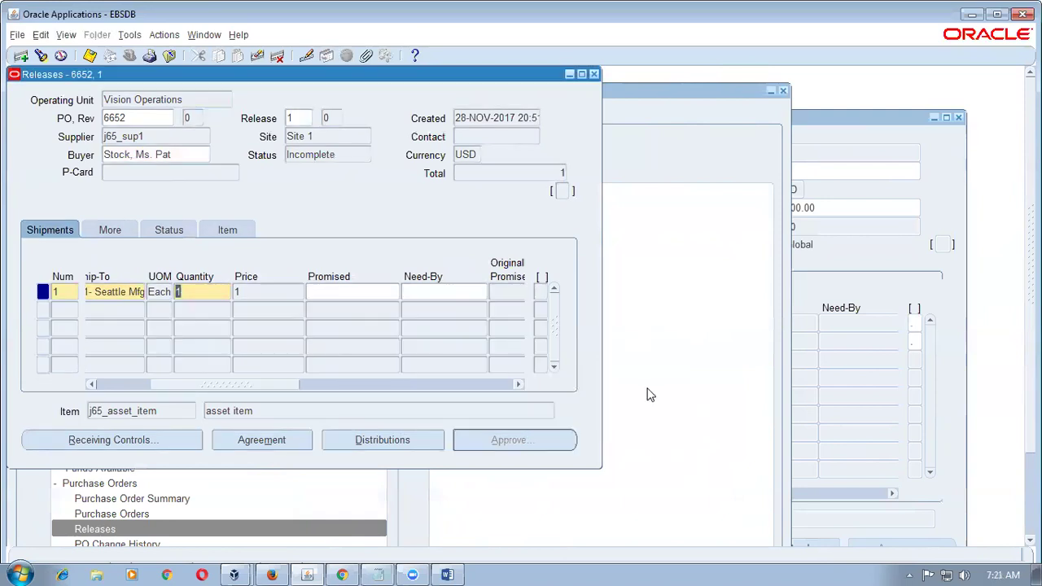
Set the shipment's promised date to 28-NOV-2017 and save the release.
left_click_drag(195, 386, 114, 391)
left_click(218, 293)
left_click(266, 293)
left_click(350, 293)
left_click_drag(241, 386, 301, 389)
left_click(307, 295)
key("Tab")
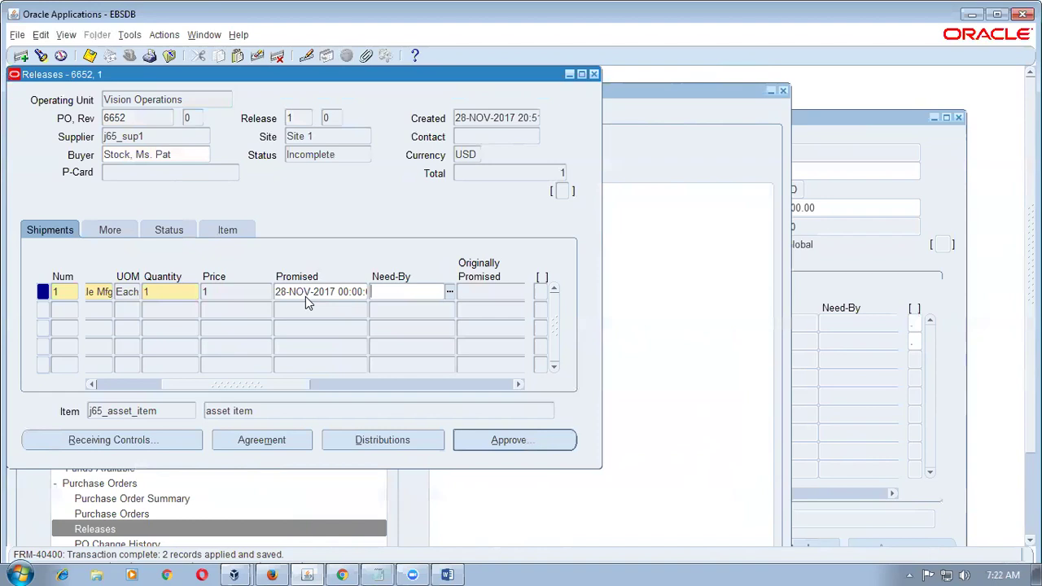
Check the minimum release amount in the blanket agreement's terms and conditions.
left_click(898, 269)
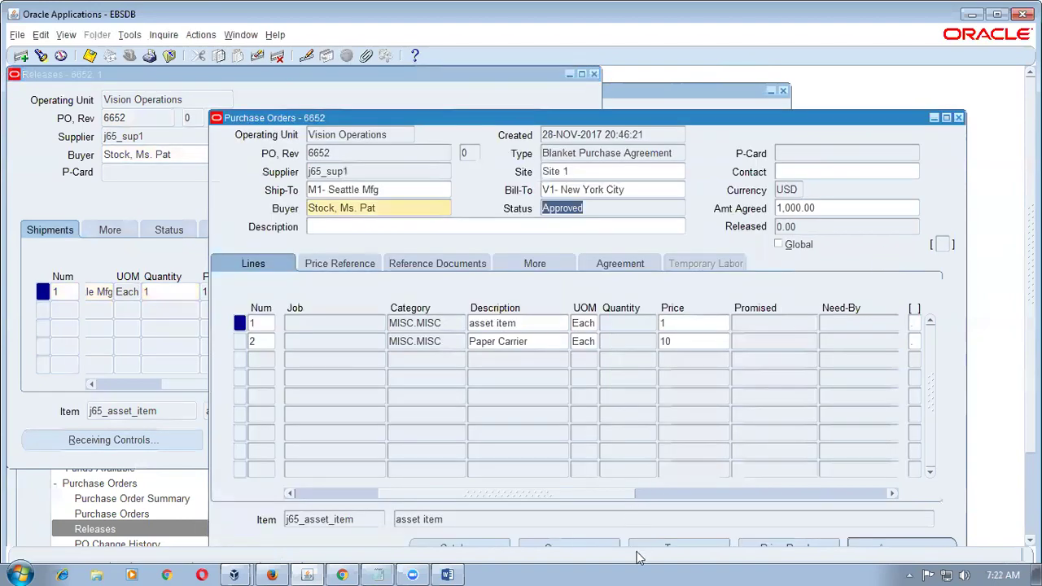
left_click_drag(632, 117, 634, 90)
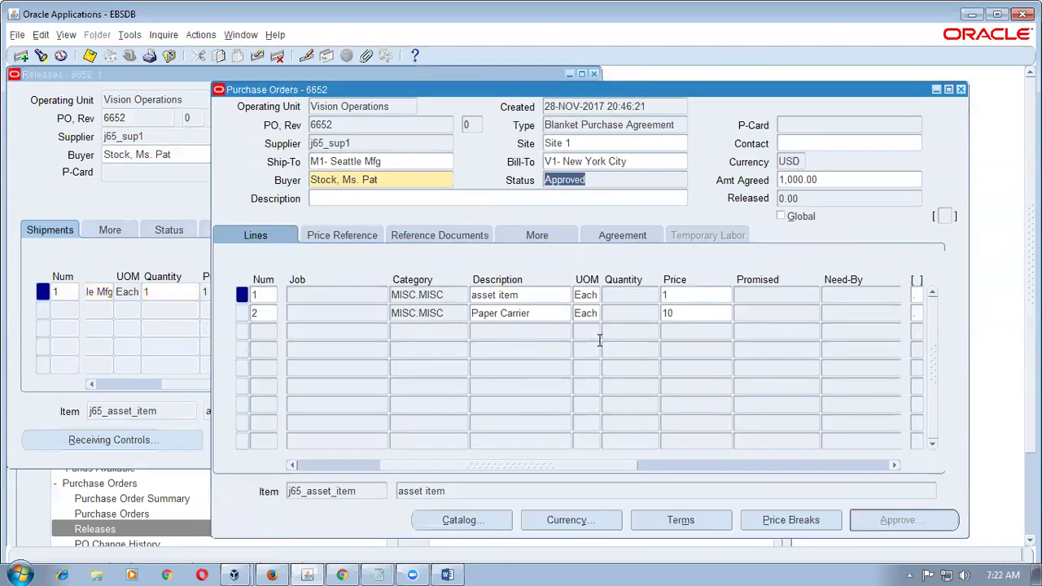
left_click(664, 511)
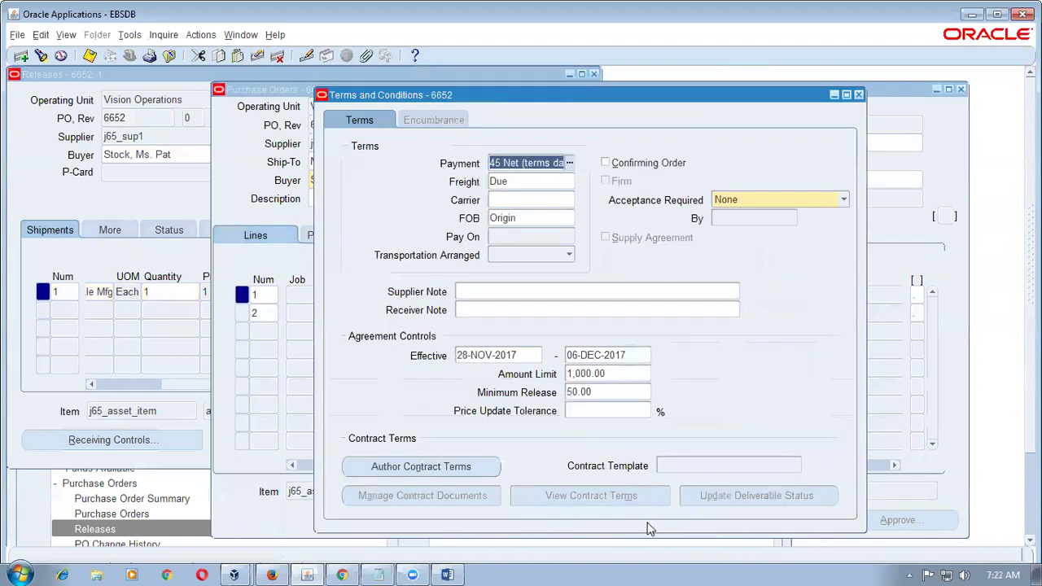
left_click(627, 396)
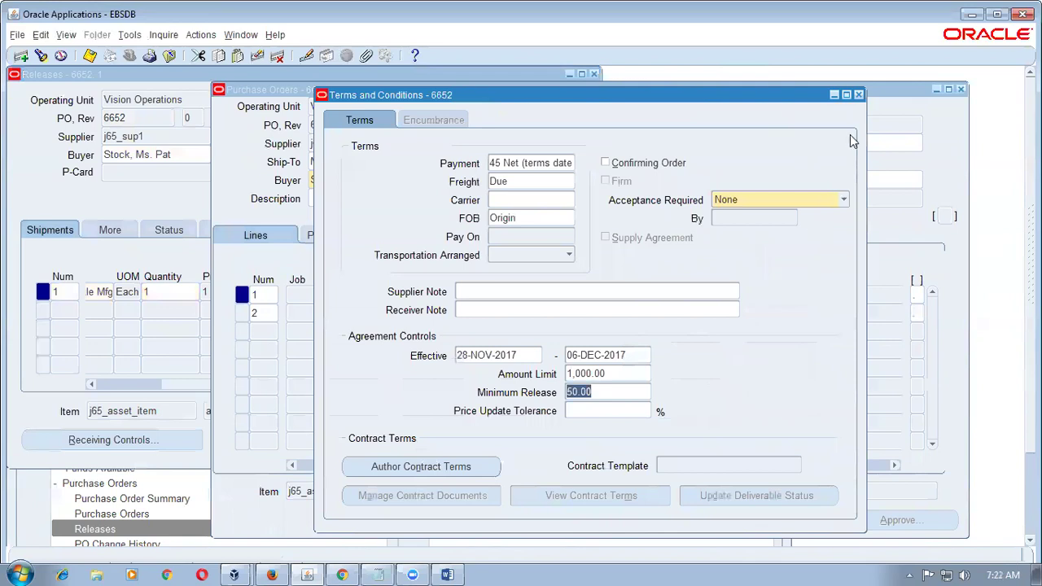
left_click(860, 96)
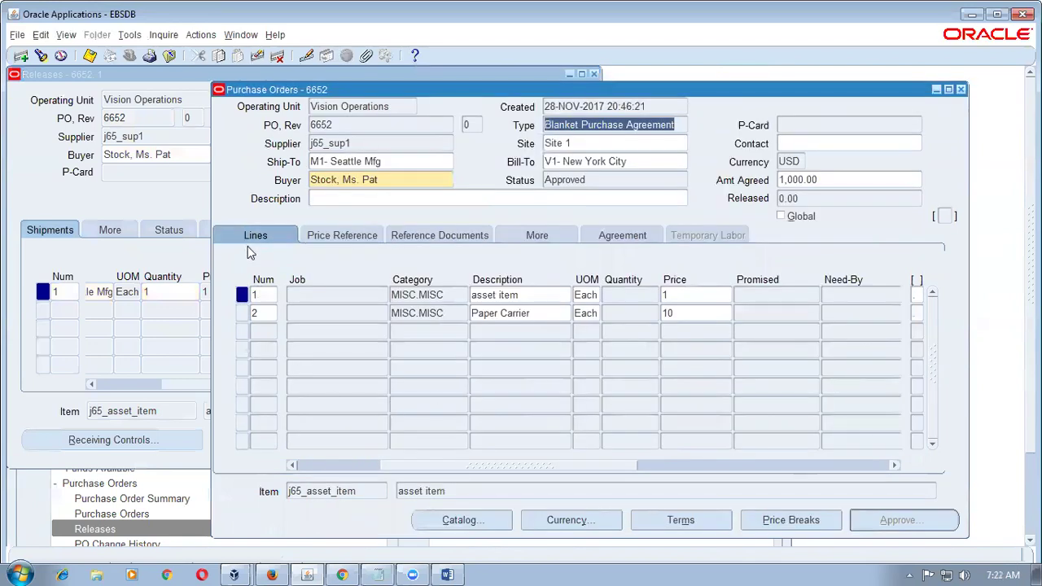
Check the minimum release amounts set for lines 1 and 2 of the blanket agreement.
left_click_drag(389, 462, 316, 478)
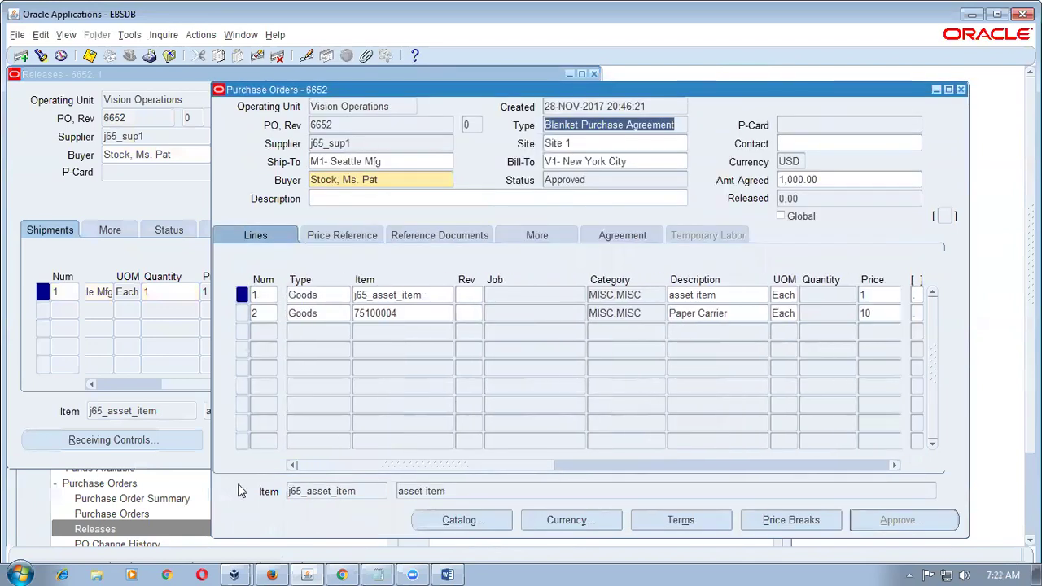
left_click(621, 235)
left_click(316, 295)
left_click(267, 318)
double_click(323, 309)
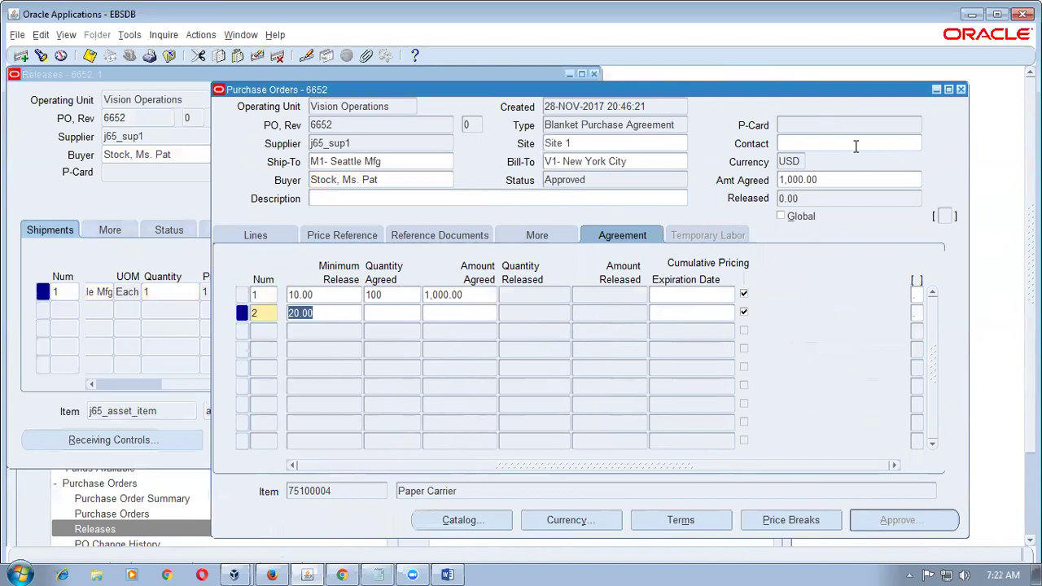
Try to approve the release with its single shipment, and examine the approval errors against the minimum release amounts.
left_click(126, 195)
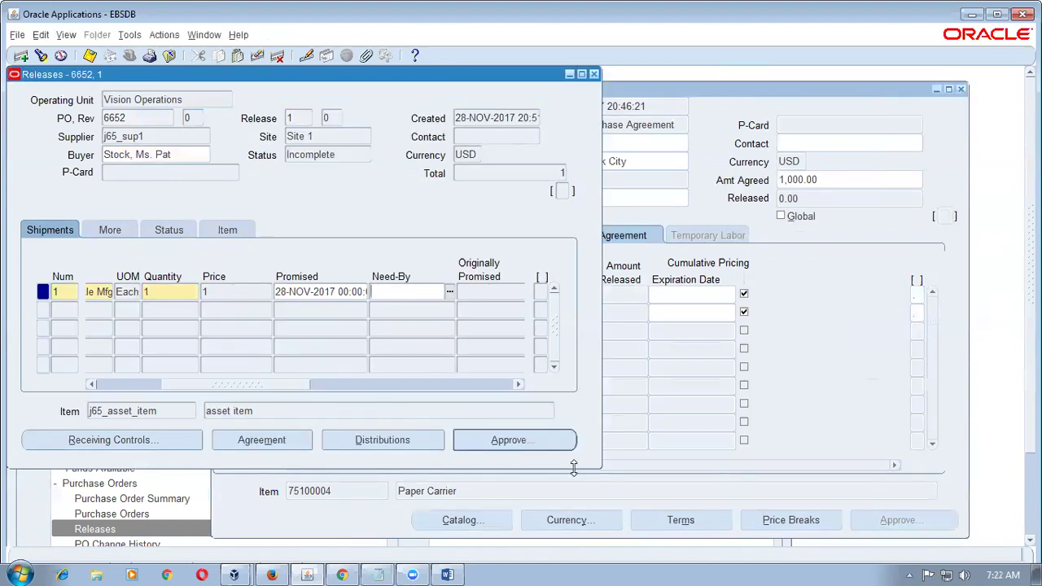
left_click(548, 172)
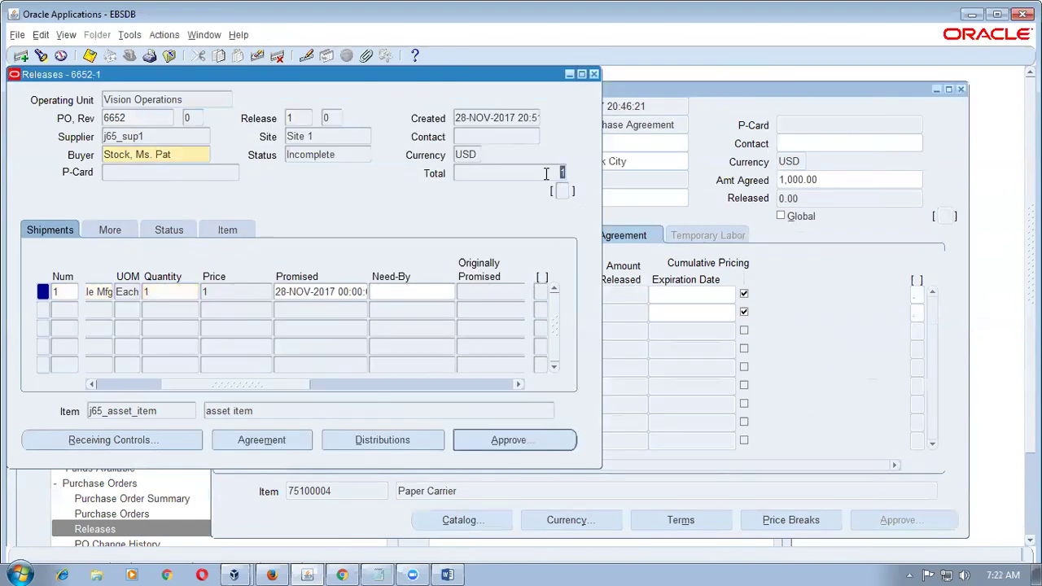
left_click(150, 292)
left_click(208, 291)
left_click(495, 441)
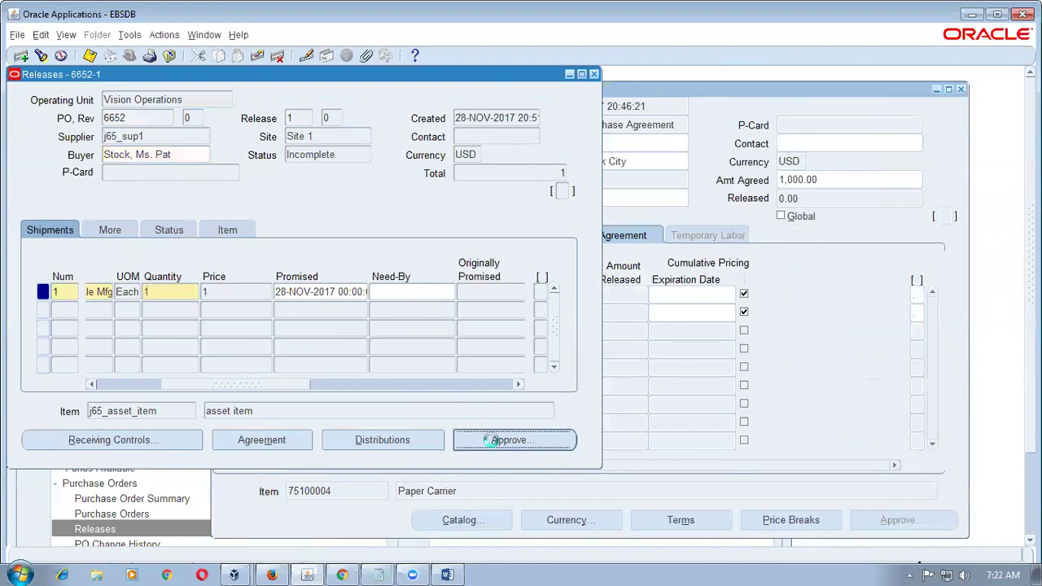
left_click(676, 242)
left_click(674, 243)
left_click_drag(641, 238, 759, 237)
left_click_drag(324, 278, 377, 281)
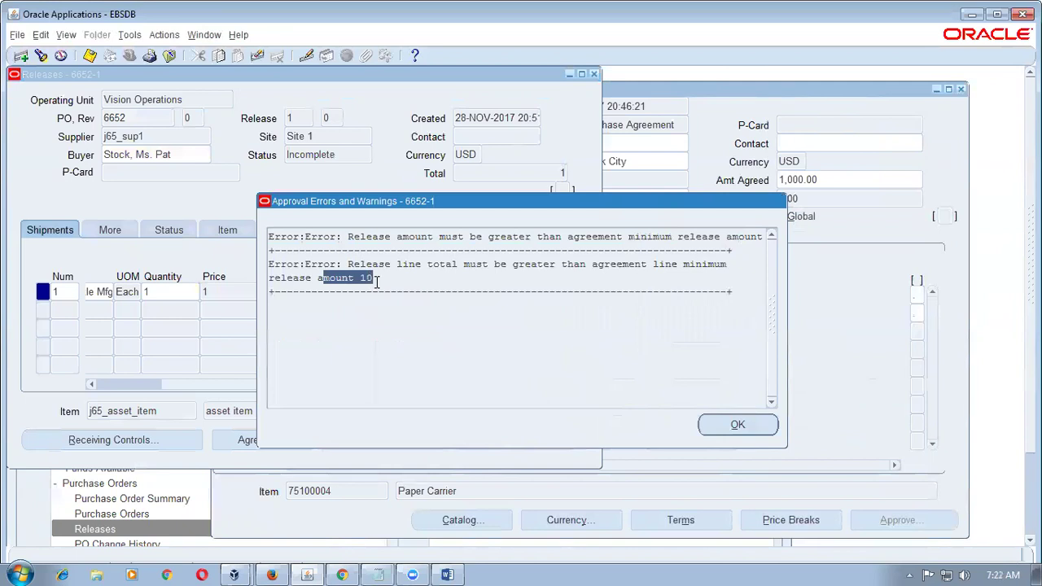
left_click(769, 427)
Add a second shipment to the release against agreement line 2 with a quantity of 1.
left_click_drag(236, 383, 165, 383)
left_click(69, 309)
left_click(99, 309)
key("Tab")
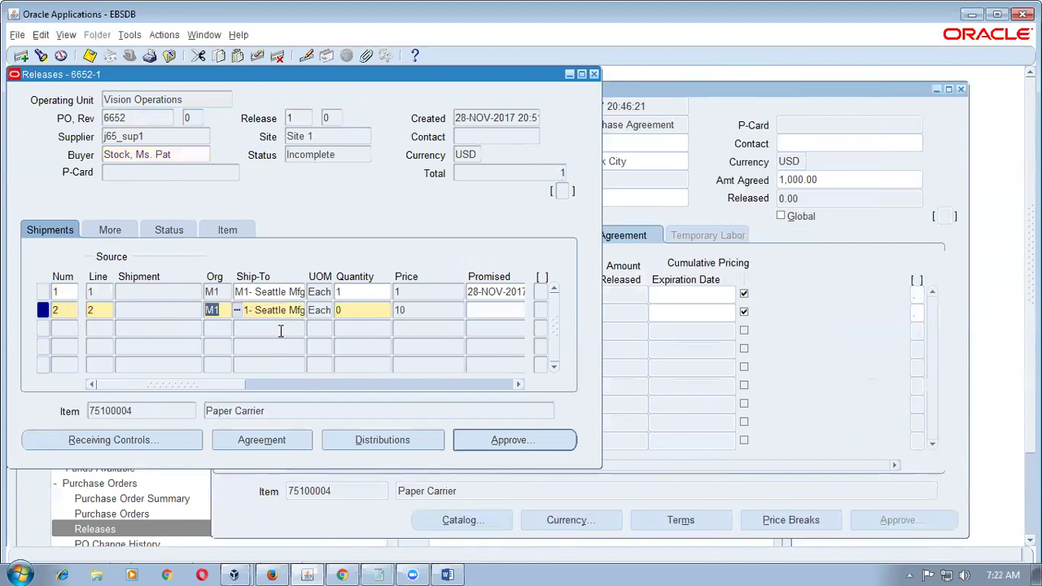
left_click(387, 314)
left_click(388, 314)
key("BackSpace")
type("1")
Set the second shipment's promised date to 28-NOV-2017 and save the release.
key("Tab")
key("ctrl+l")
key("Return")
key("Tab")
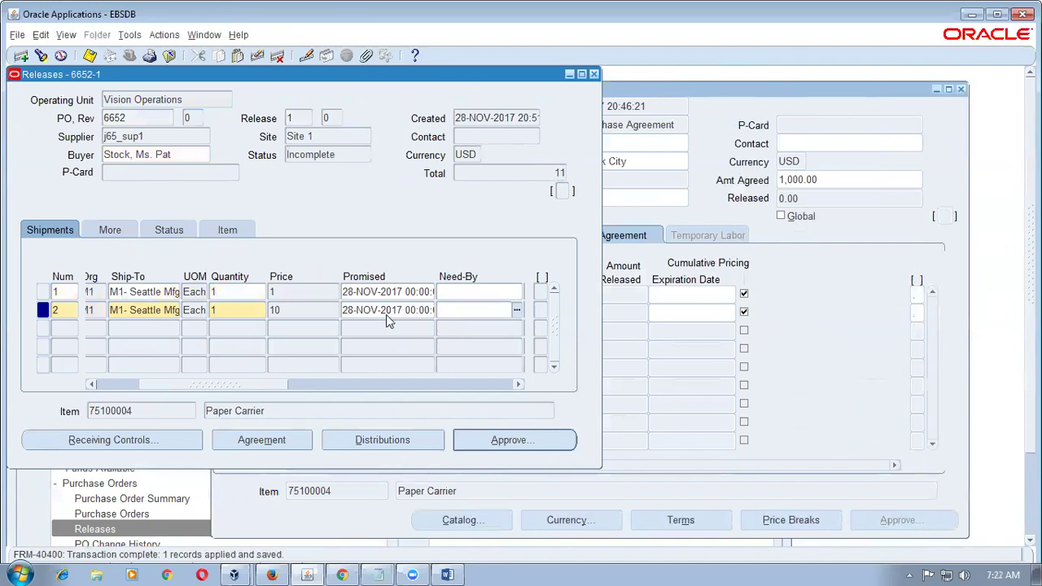
Compare both shipments' quantities and prices with the minimum release amounts of their agreement lines.
left_click(317, 312)
left_click(226, 310)
left_click(229, 295)
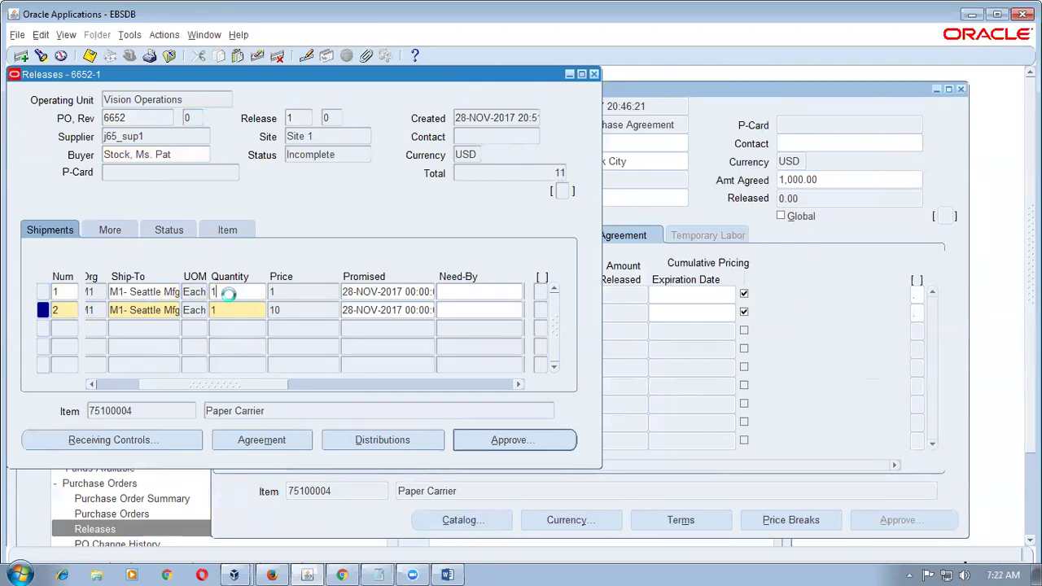
left_click_drag(249, 384, 169, 400)
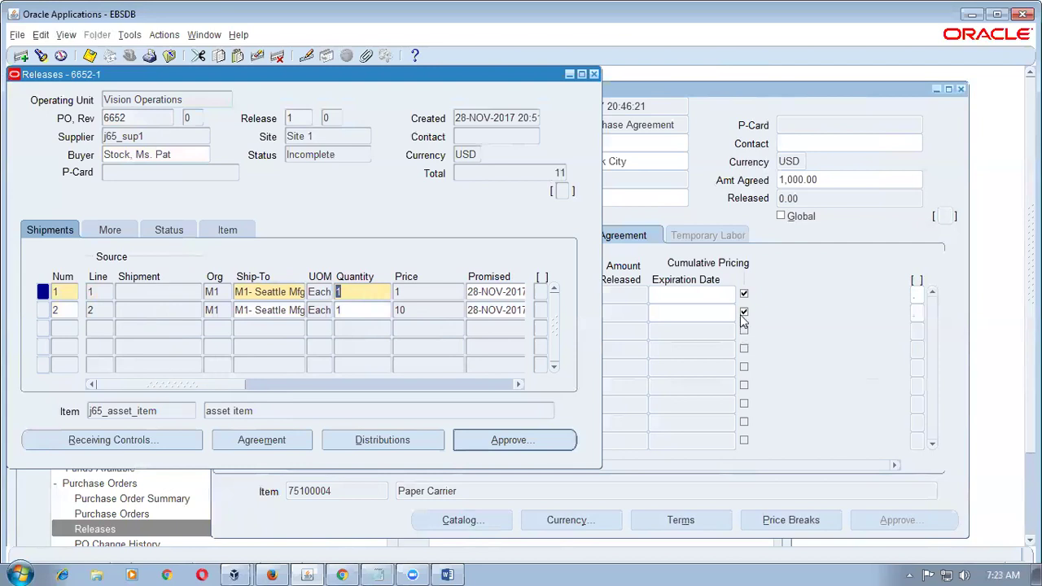
left_click(884, 300)
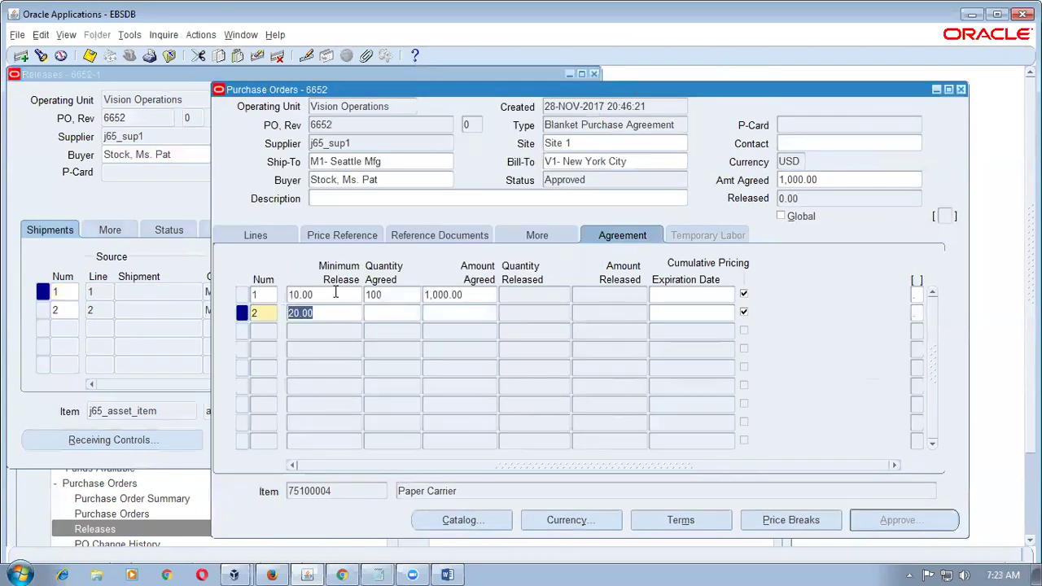
left_click(336, 295)
left_click(343, 313)
Review both shipments' ship-to locations, the second shipment's source line, quantity and price, and the release total.
left_click(51, 200)
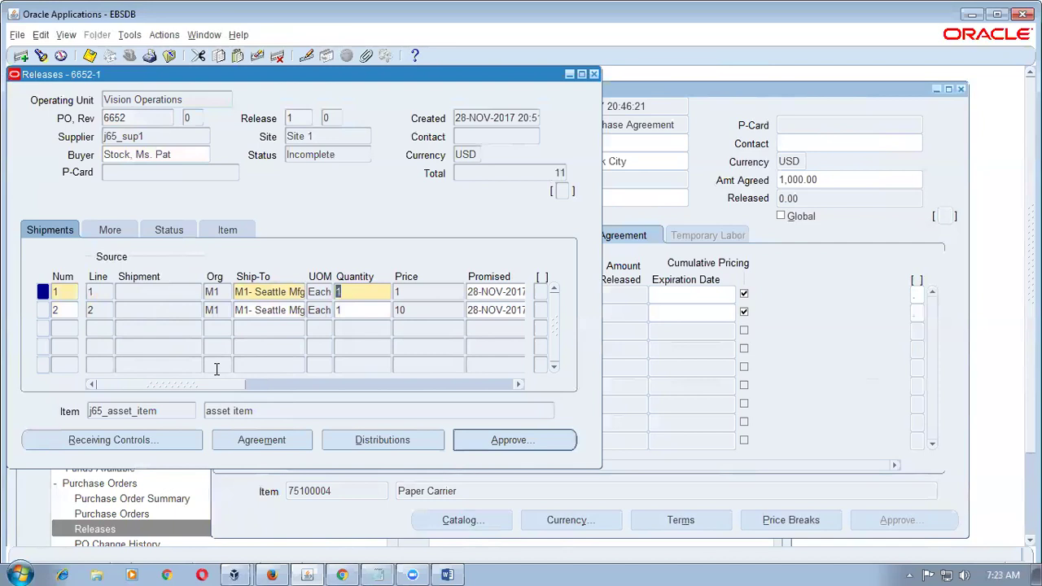
left_click(271, 313)
left_click(265, 297)
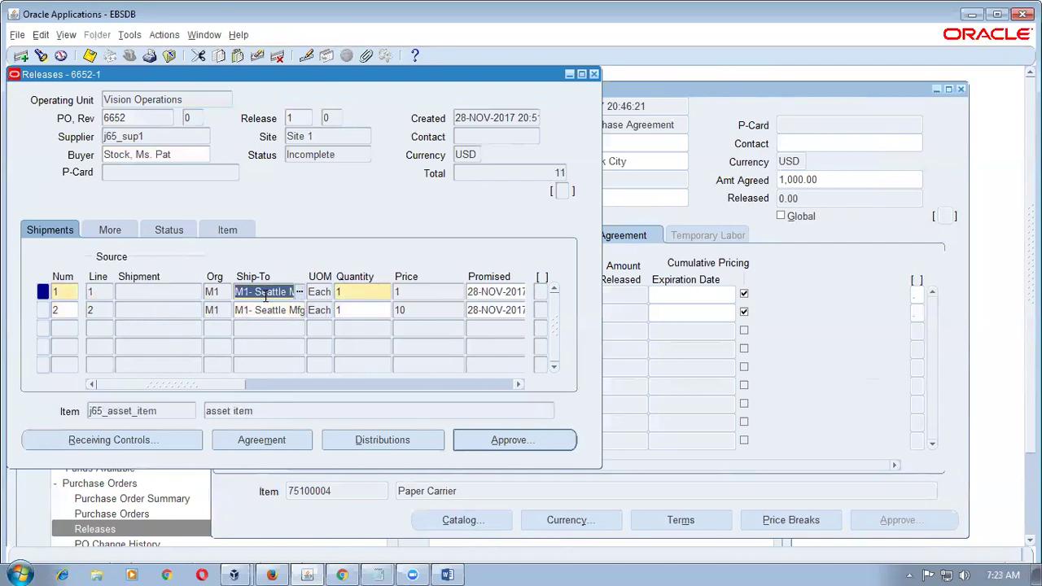
left_click(266, 310)
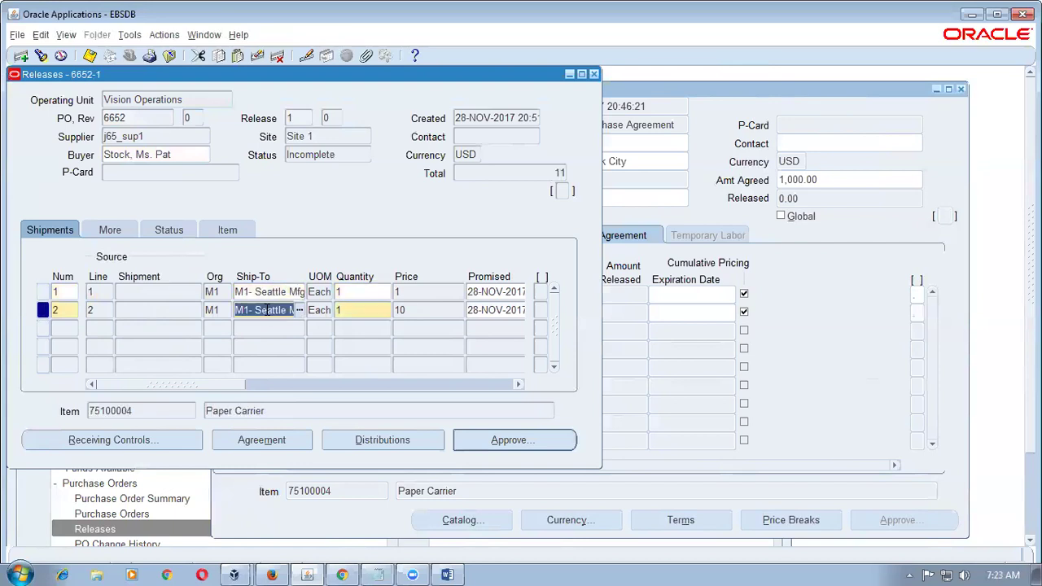
left_click(108, 312)
left_click(67, 315)
left_click(214, 311)
left_click(267, 315)
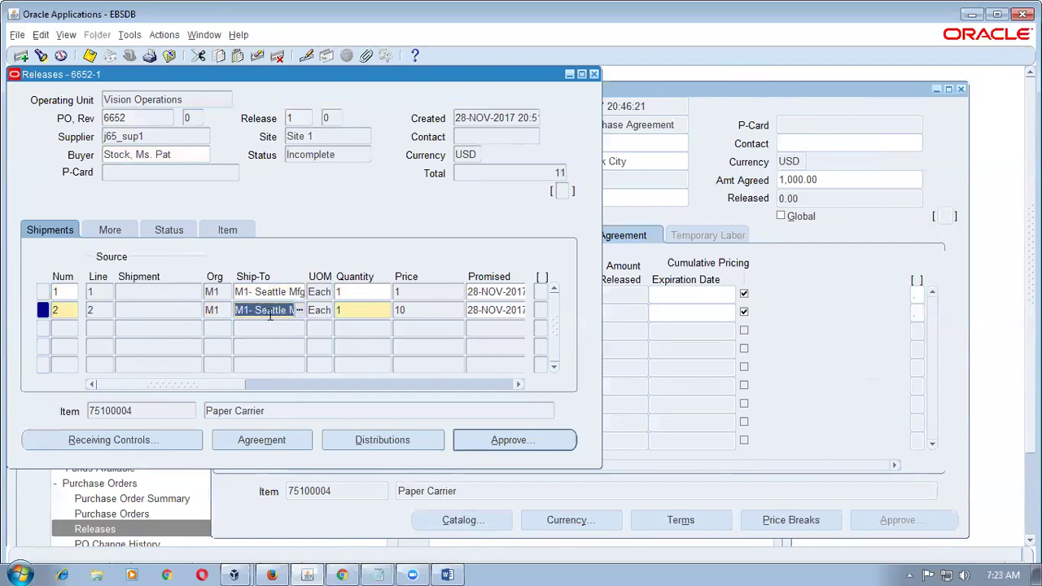
left_click(340, 315)
left_click(429, 314)
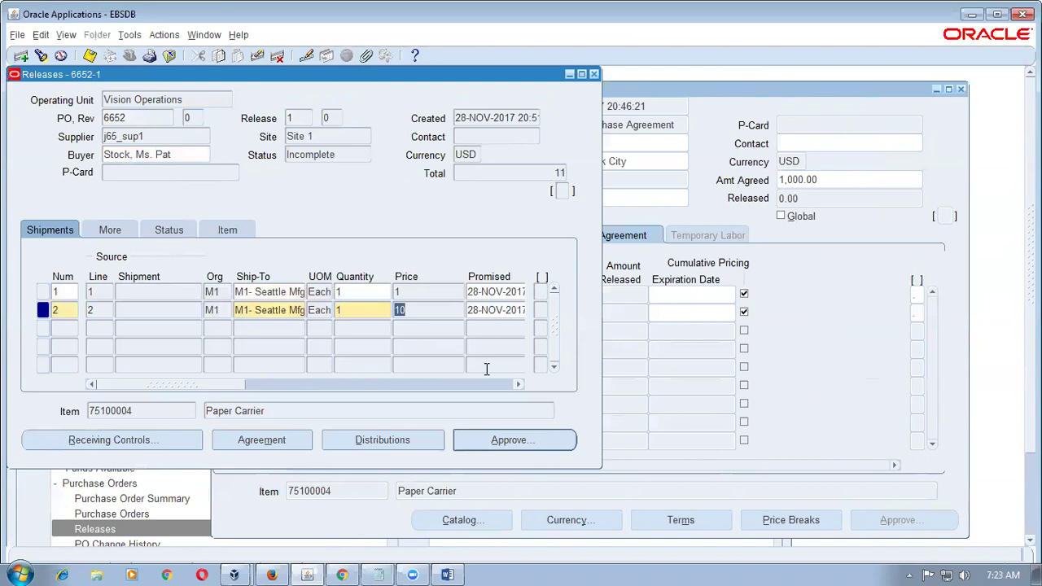
left_click(530, 173)
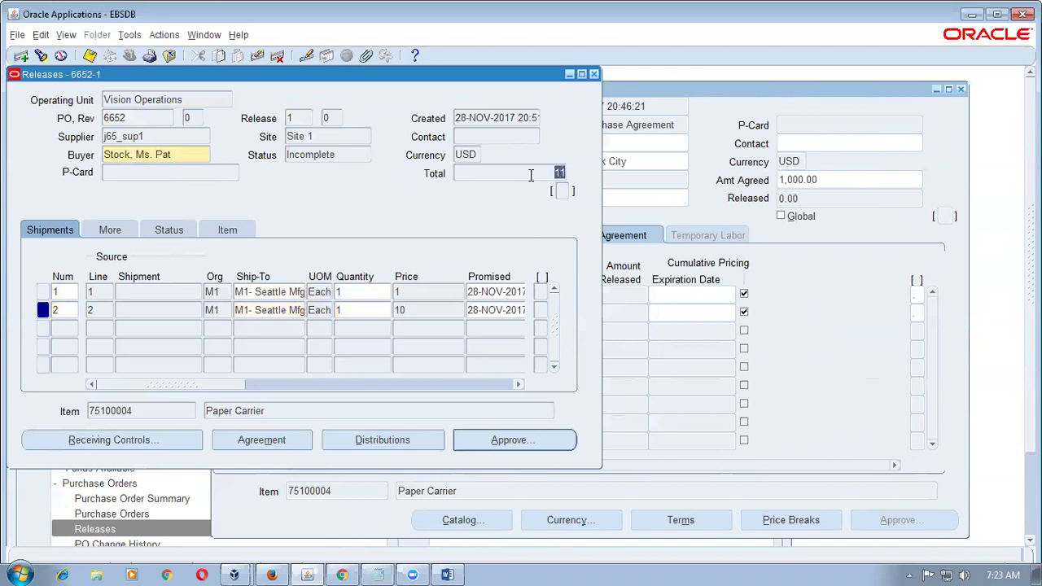
Try to approve the release with two shipments, and examine the errors for the agreement and line minimum amounts.
left_click(535, 448)
triple_click(698, 236)
double_click(698, 236)
left_click_drag(601, 237, 751, 237)
left_click_drag(352, 277, 380, 327)
left_click(359, 310)
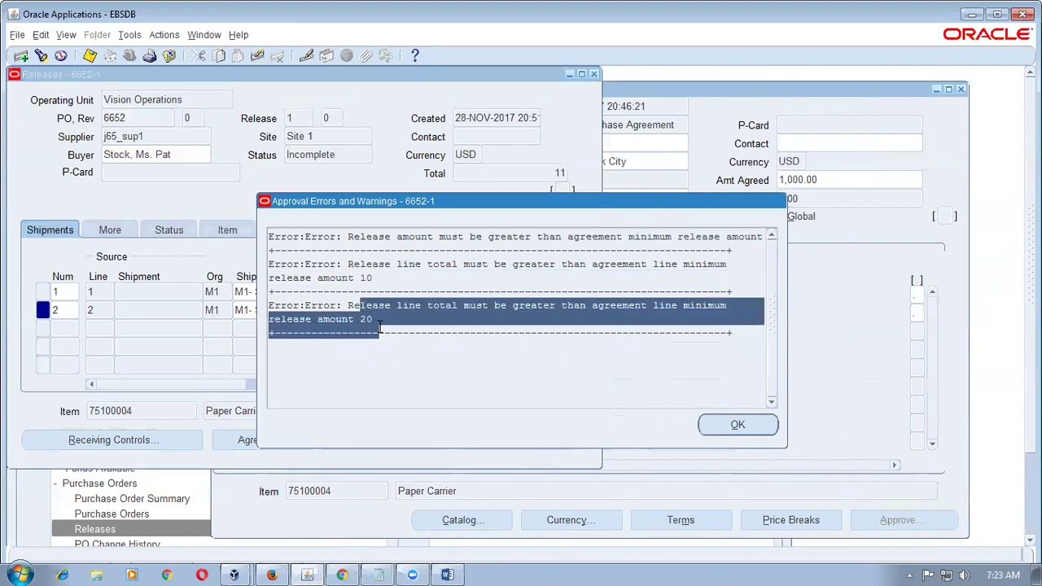
left_click(735, 425)
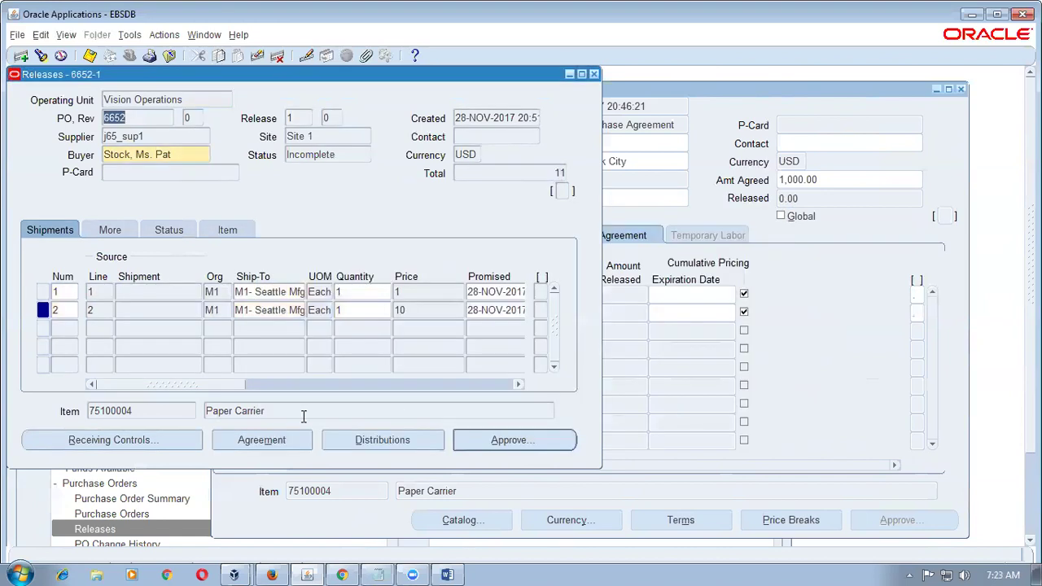
Add a third shipment to the release against agreement line 2 with a quantity of 1.
left_click(63, 328)
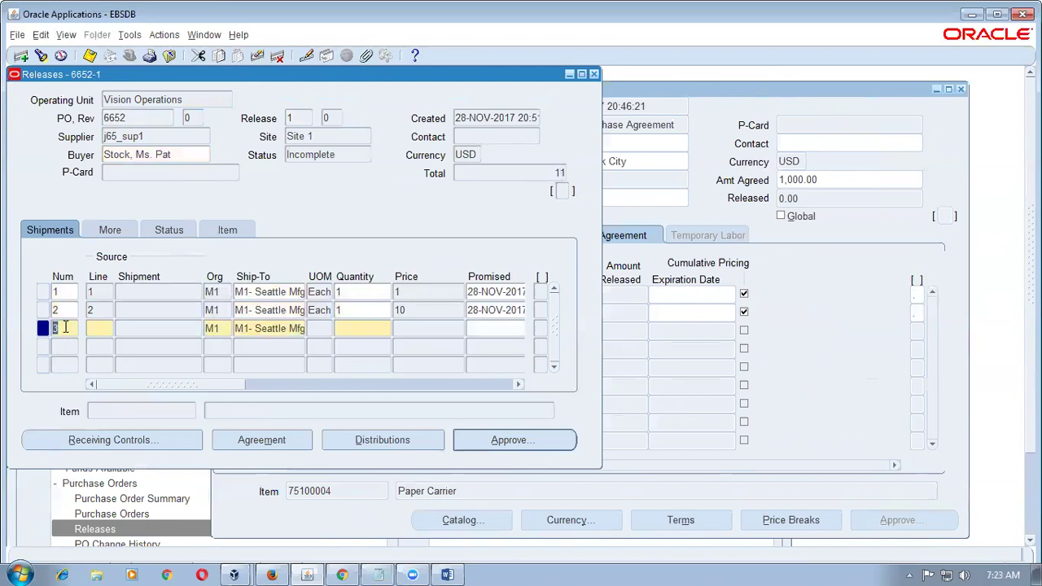
left_click(105, 329)
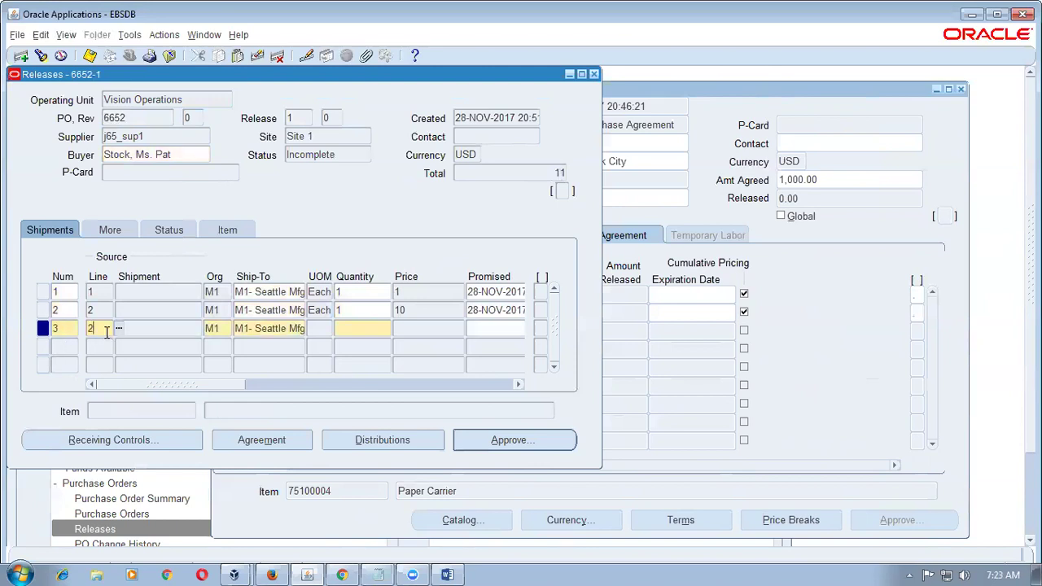
key("Tab")
key("Tab")
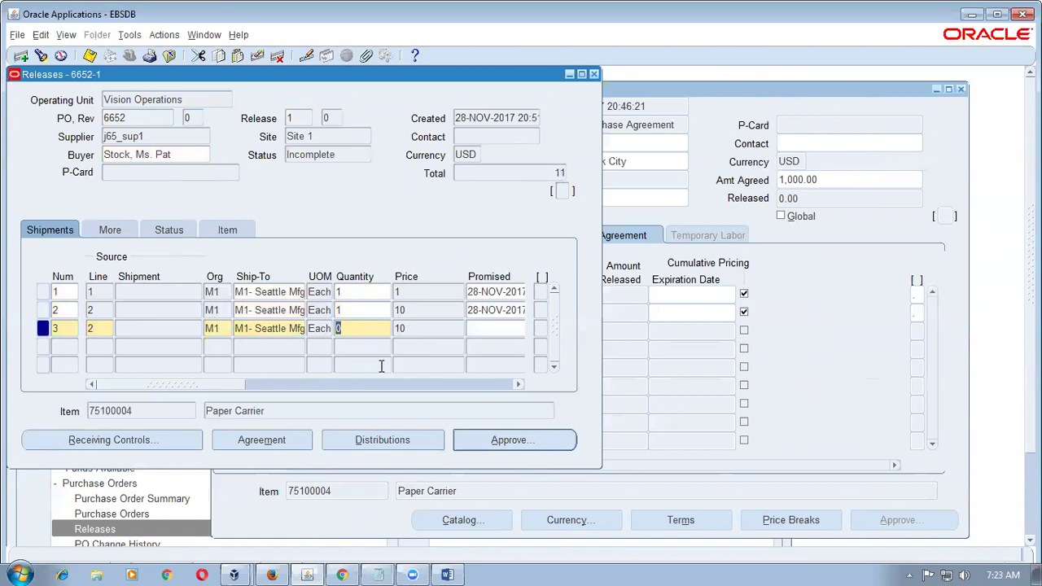
type("1")
key("Tab")
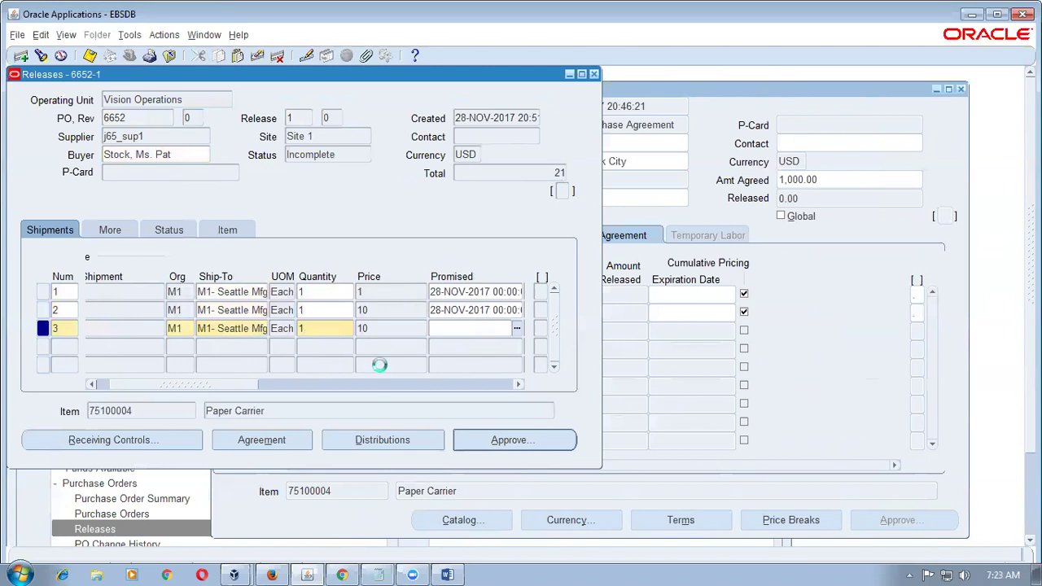
Set the third shipment's promised date to 30-NOV-2017 and save the release.
key("ctrl+l")
left_click(193, 277)
left_click(134, 387)
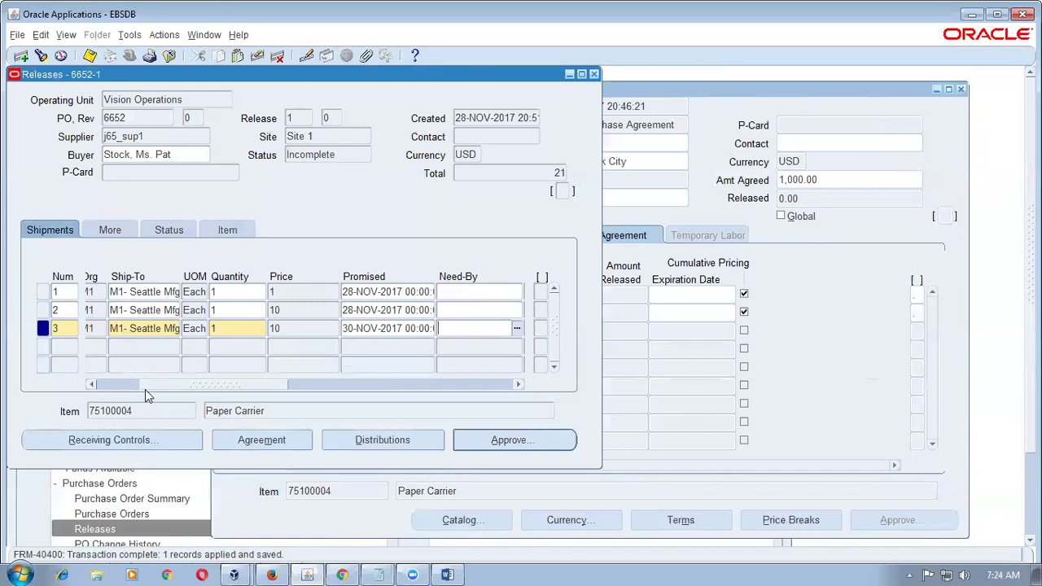
Compare the source lines and prices of the second and third shipments on the release.
left_click_drag(173, 385, 133, 390)
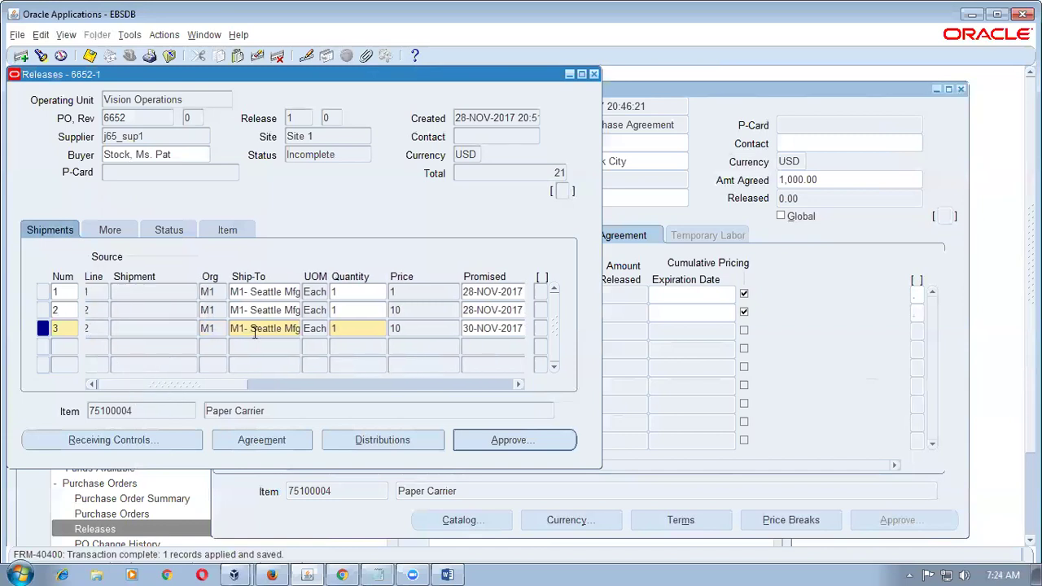
left_click(421, 330)
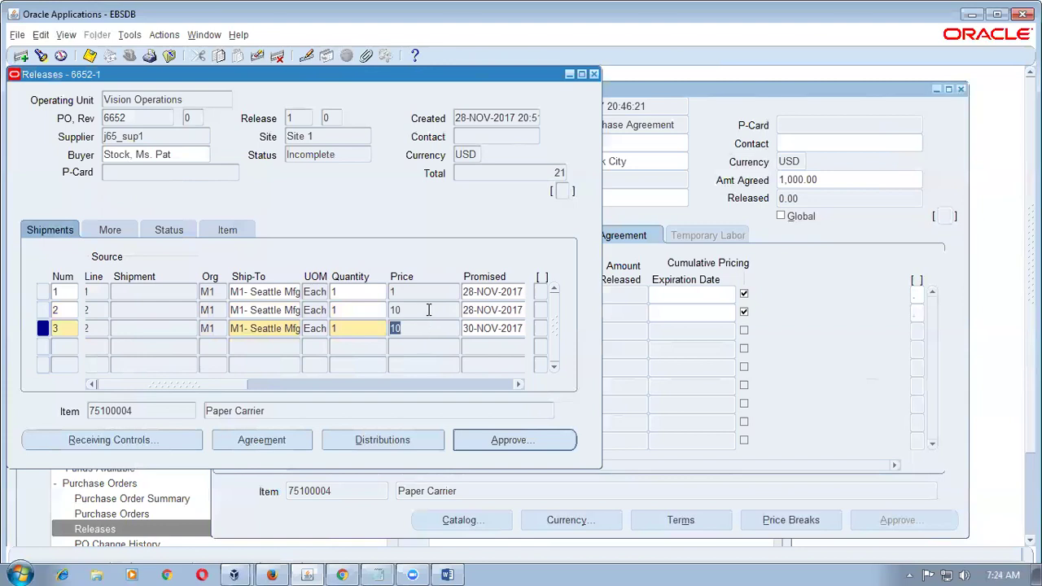
left_click(430, 310)
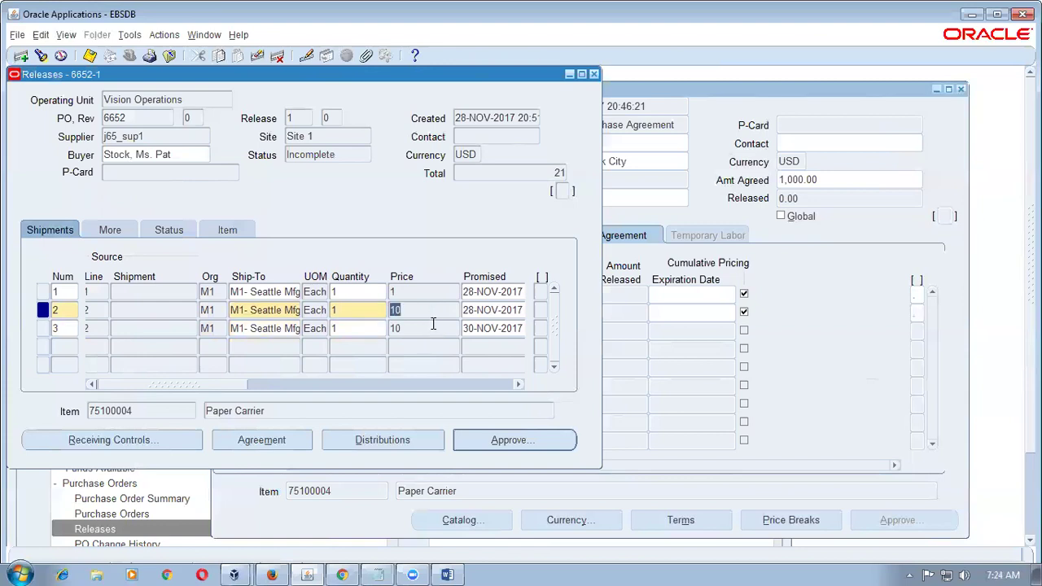
left_click(434, 329)
left_click(163, 384)
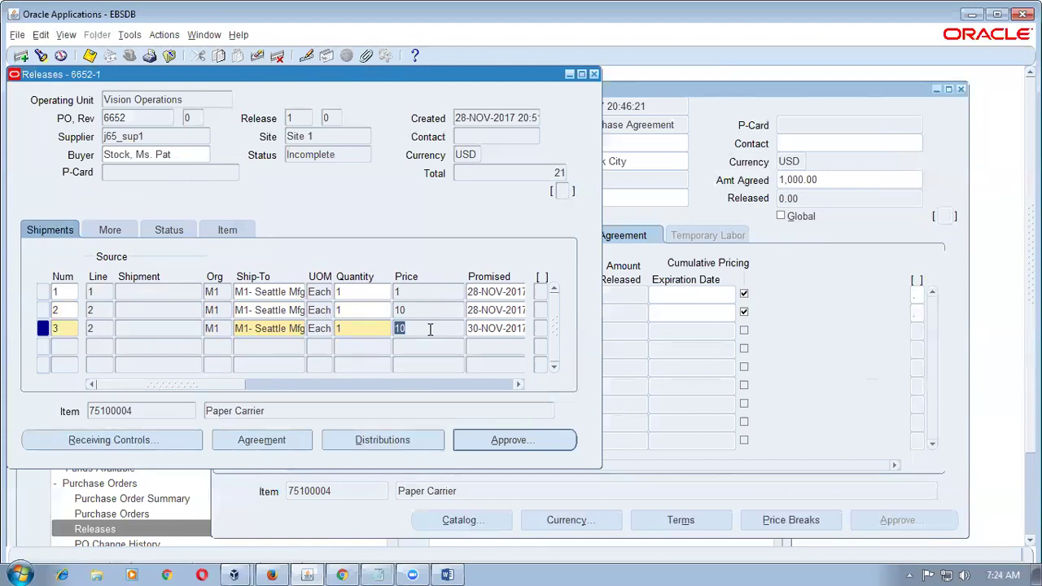
left_click(107, 313)
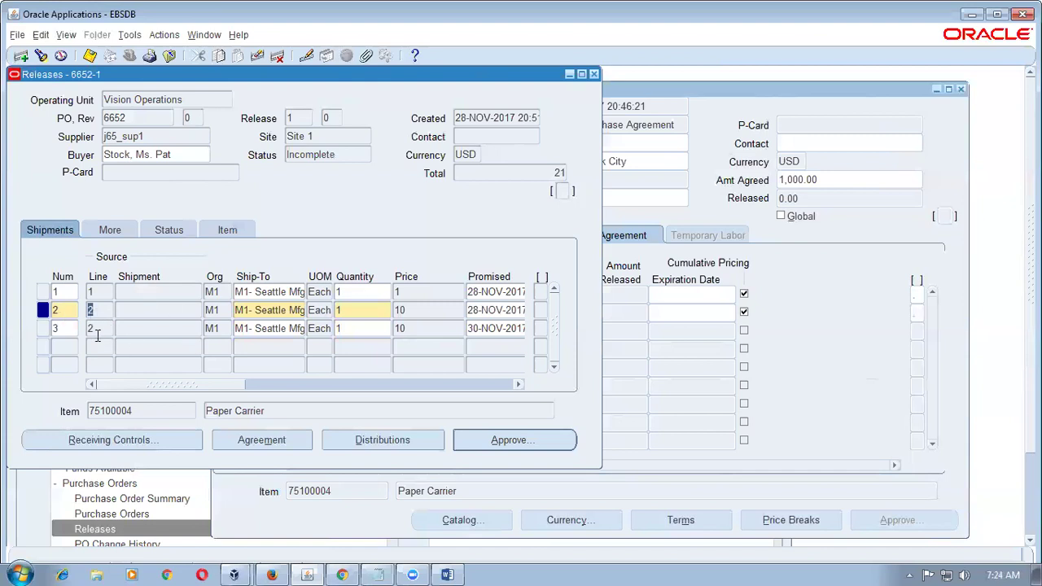
left_click(432, 310)
left_click(433, 328)
left_click(104, 316)
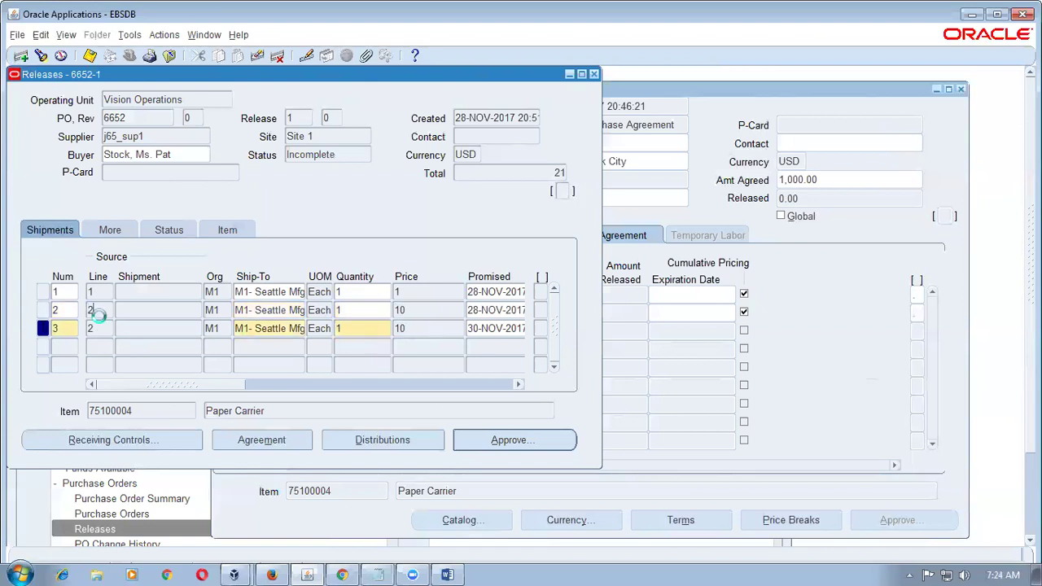
Check the second and third shipments' prices, try to approve the release with three shipments, and examine the approval errors.
left_click(417, 328)
left_click(420, 314)
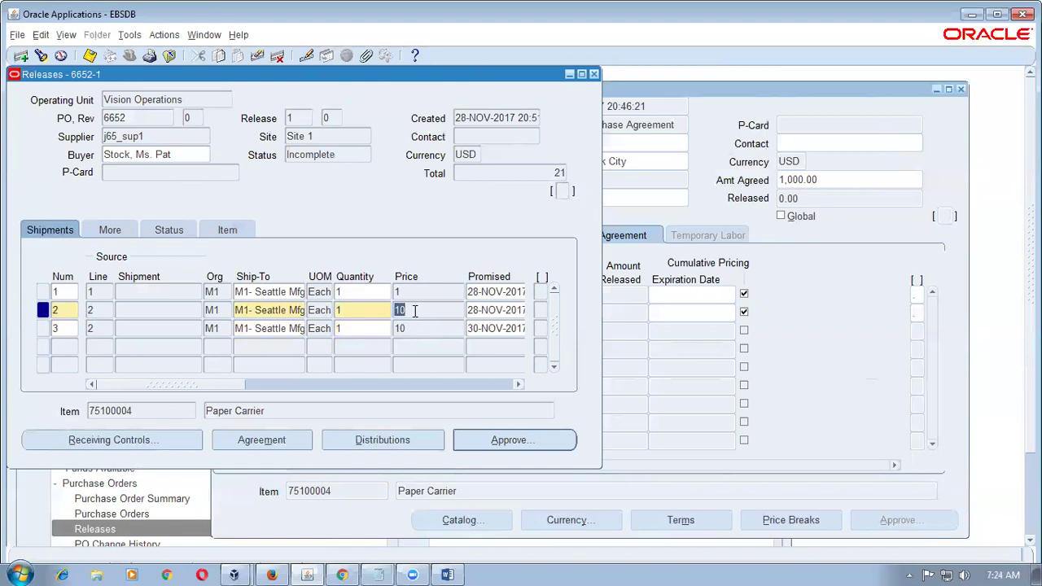
left_click(532, 442)
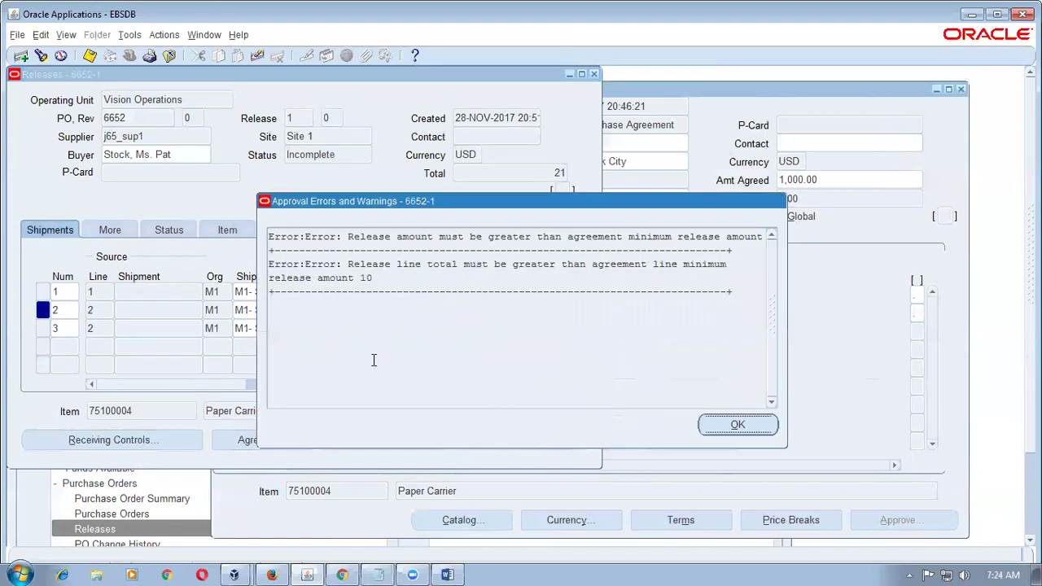
left_click_drag(269, 236, 375, 279)
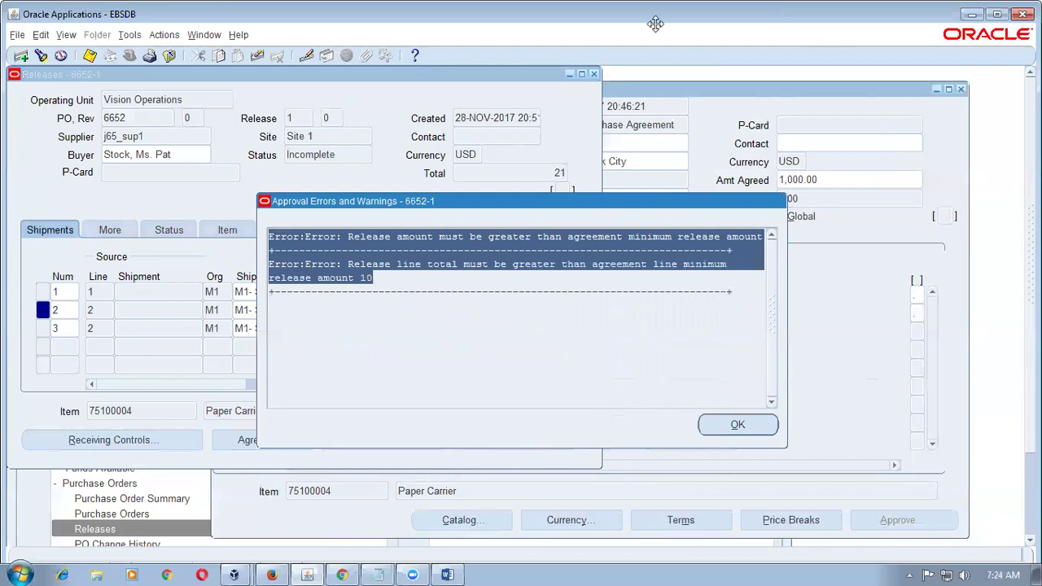
left_click(518, 391)
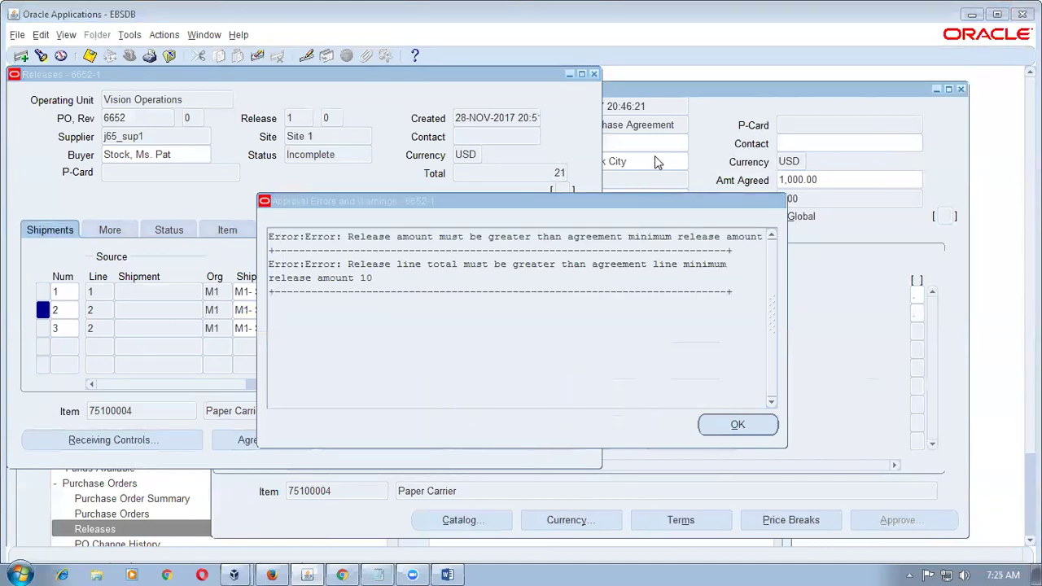
left_click(582, 123)
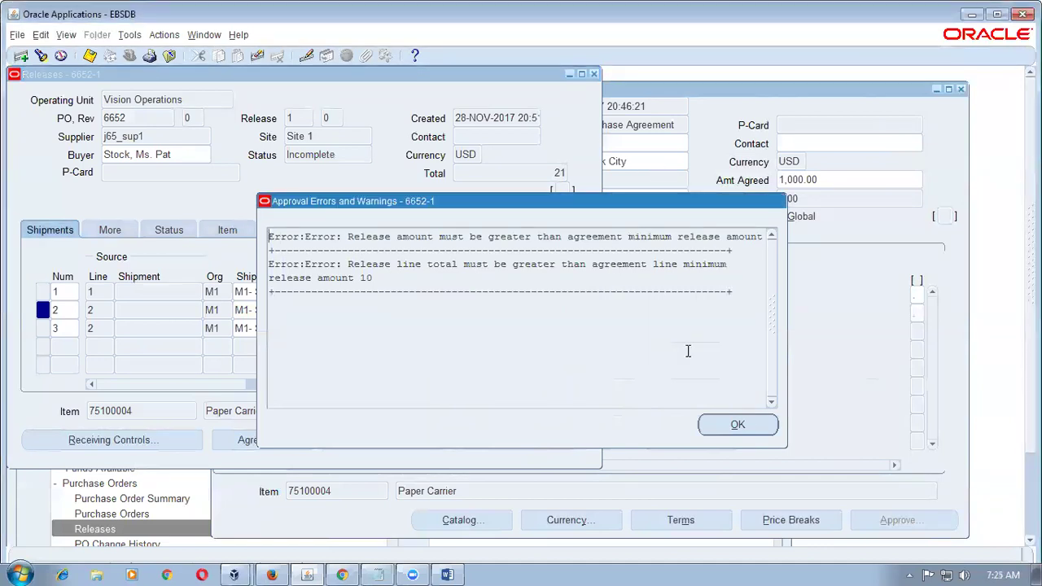
left_click(738, 425)
Set the first shipment's quantity to 11 and save the release.
left_click(358, 328)
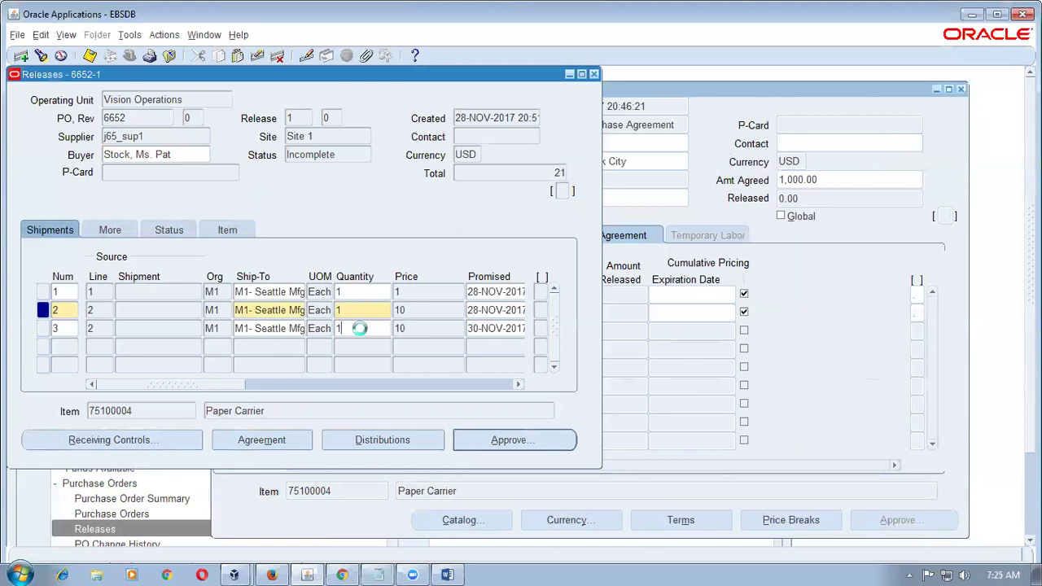
left_click(96, 310)
left_click(362, 292)
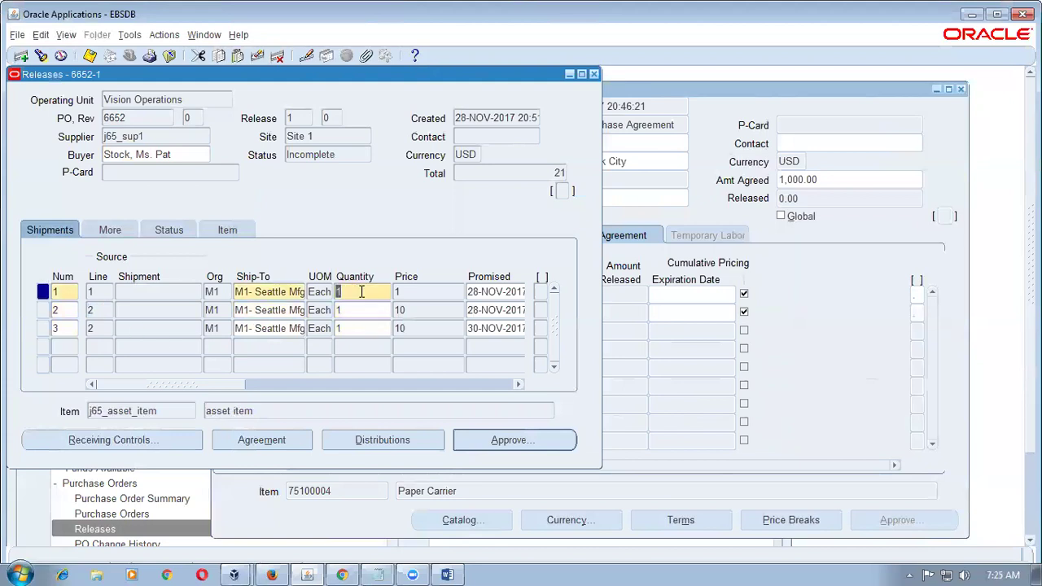
type("11")
key("Tab")
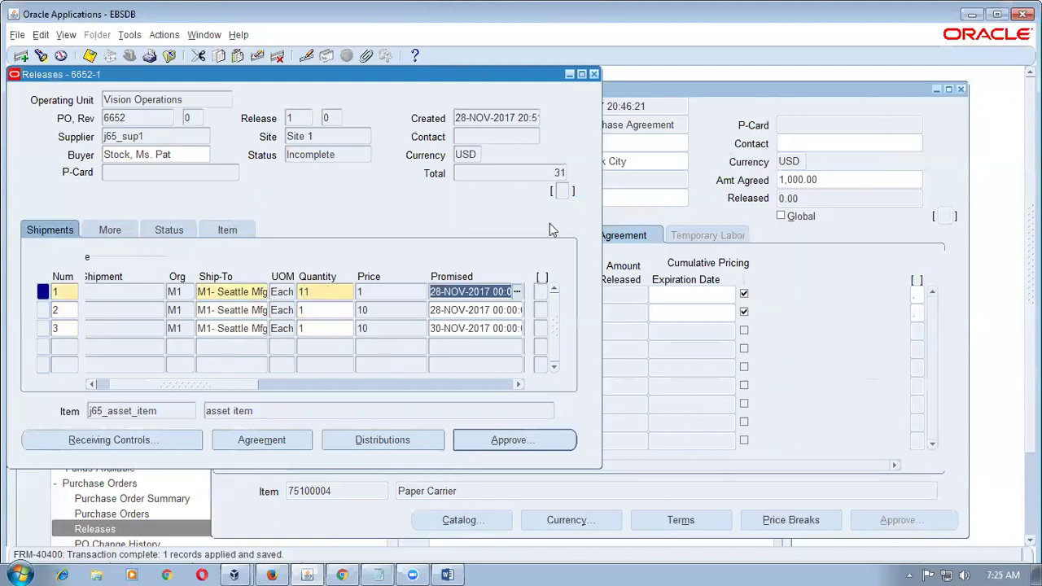
Check the release total, try to approve the release again, and examine the minimum release amount error.
left_click(558, 173)
left_click(521, 444)
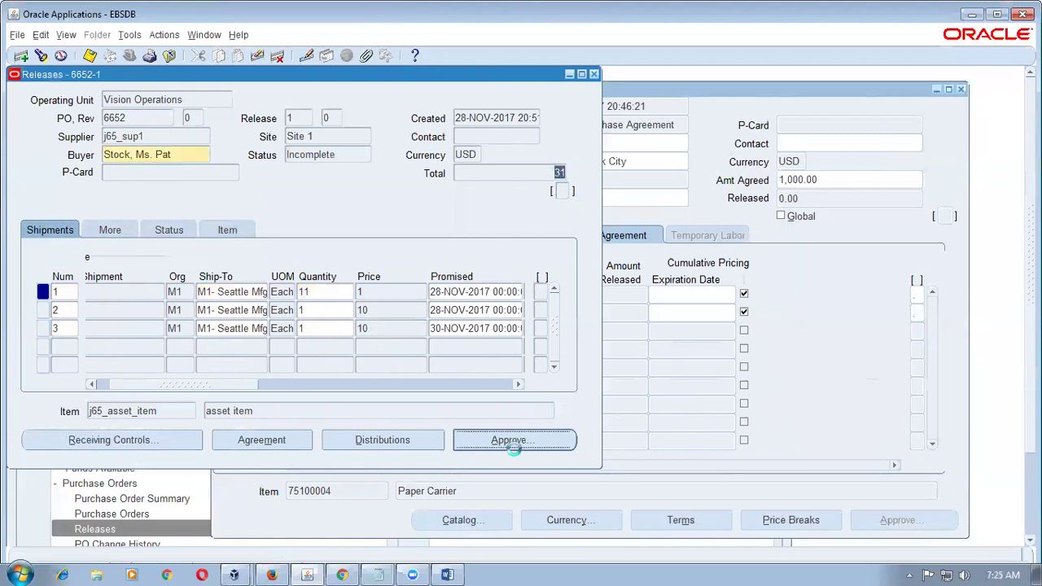
left_click(633, 236)
left_click(599, 238)
left_click_drag(600, 237, 751, 244)
left_click(738, 426)
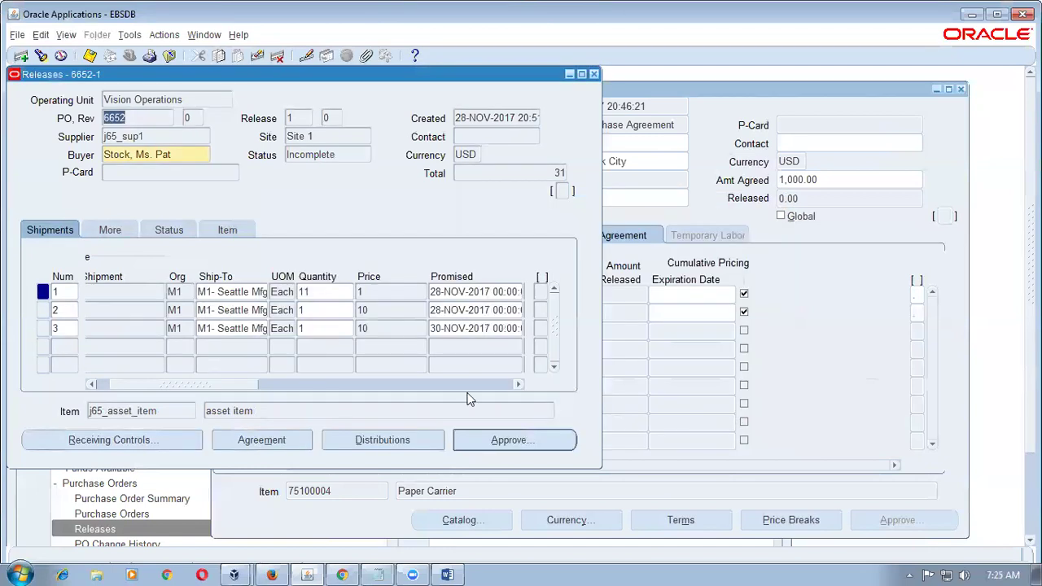
Set the first shipment's quantity to 51 and save the release.
left_click(330, 291)
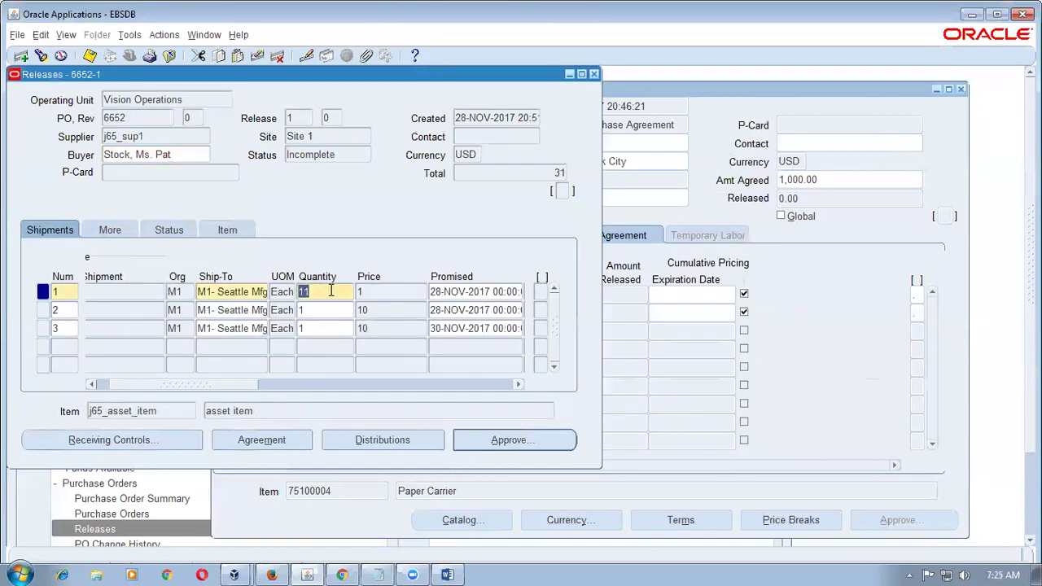
type("51")
key("Tab")
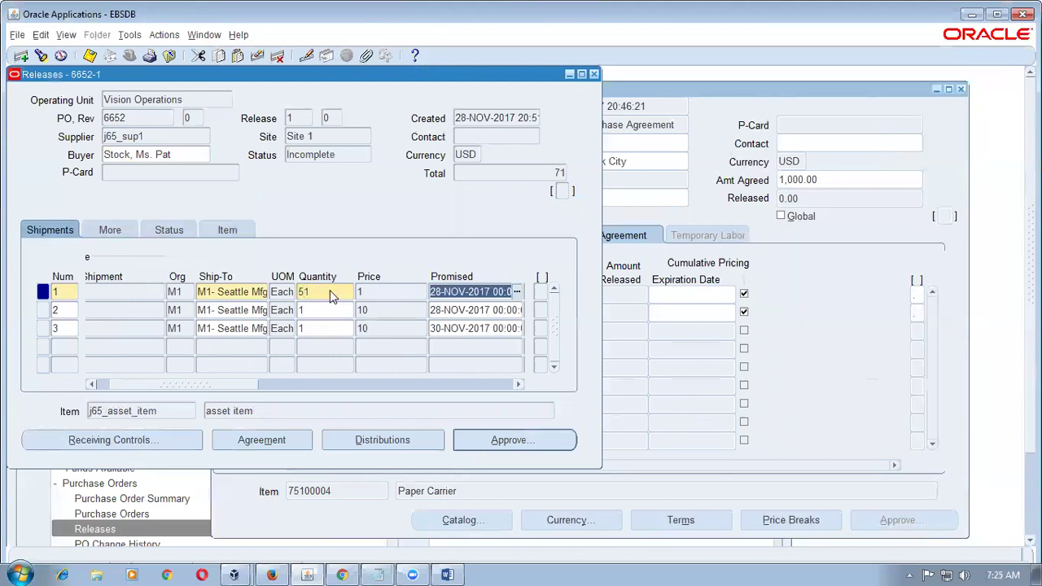
key("ctrl+s")
left_click(333, 299)
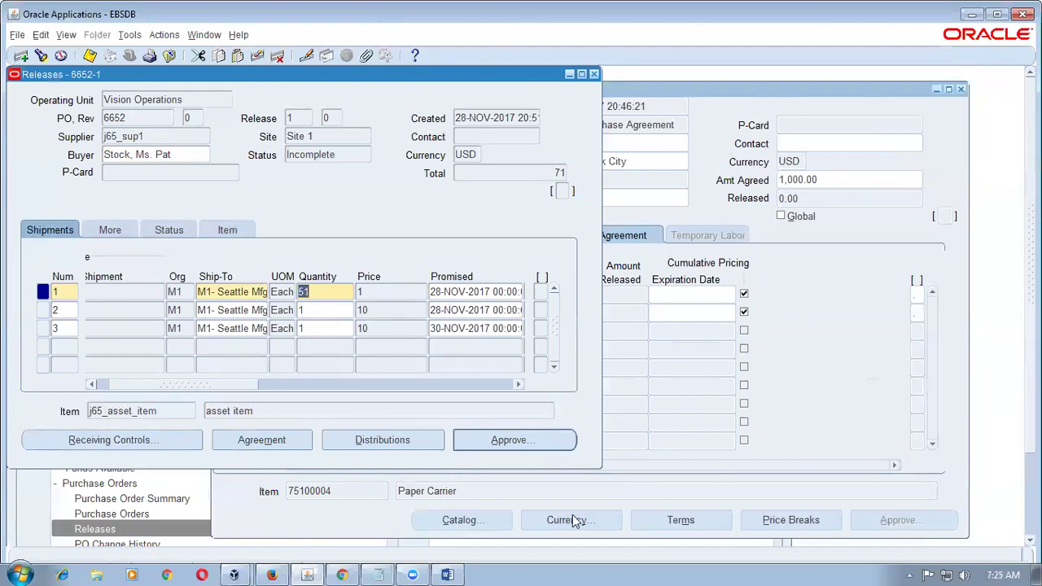
Check the minimum release amount in the blanket agreement's terms and conditions.
left_click(805, 407)
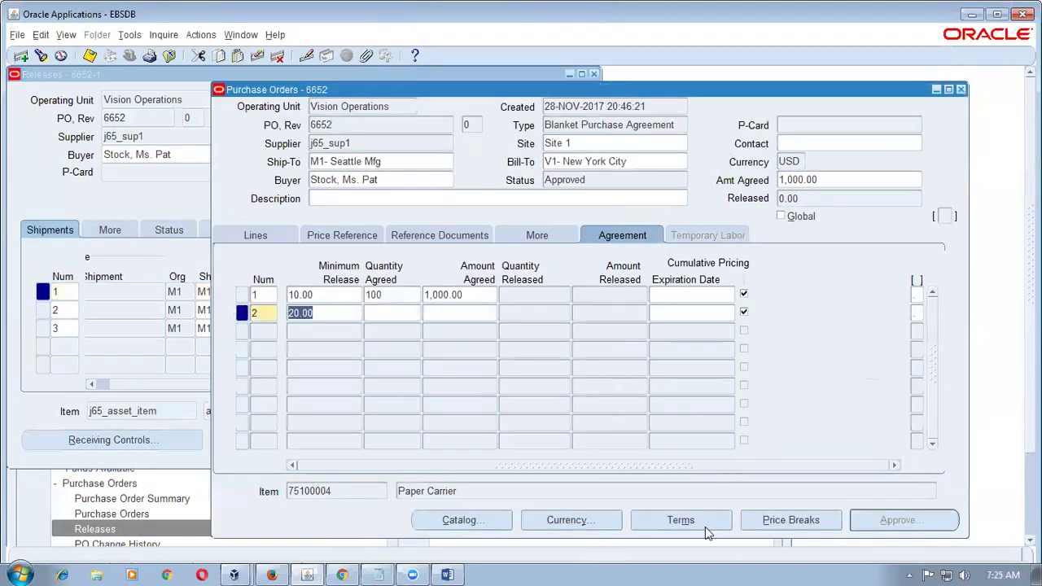
left_click(681, 520)
left_click(608, 393)
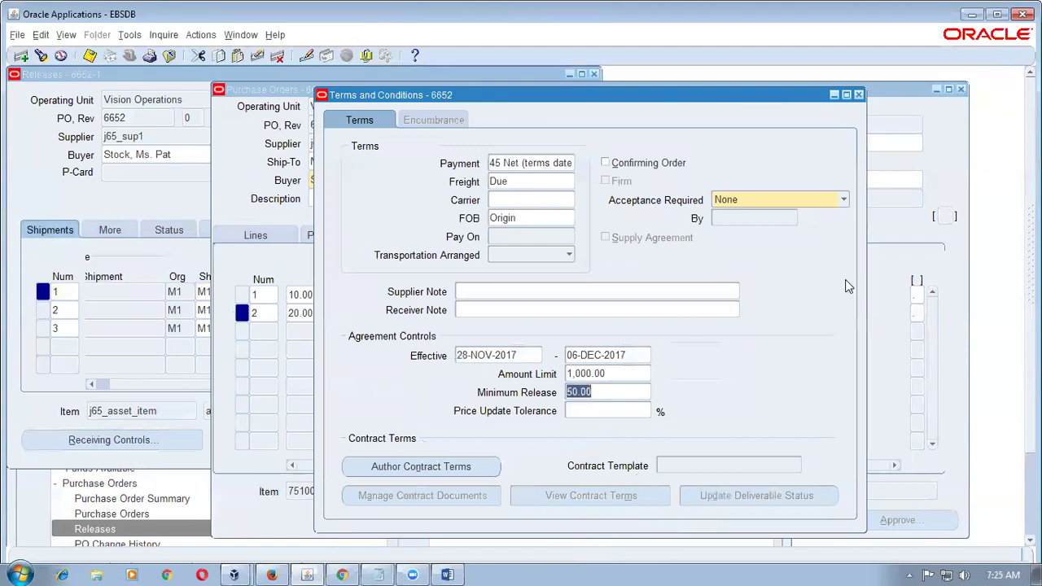
left_click(859, 95)
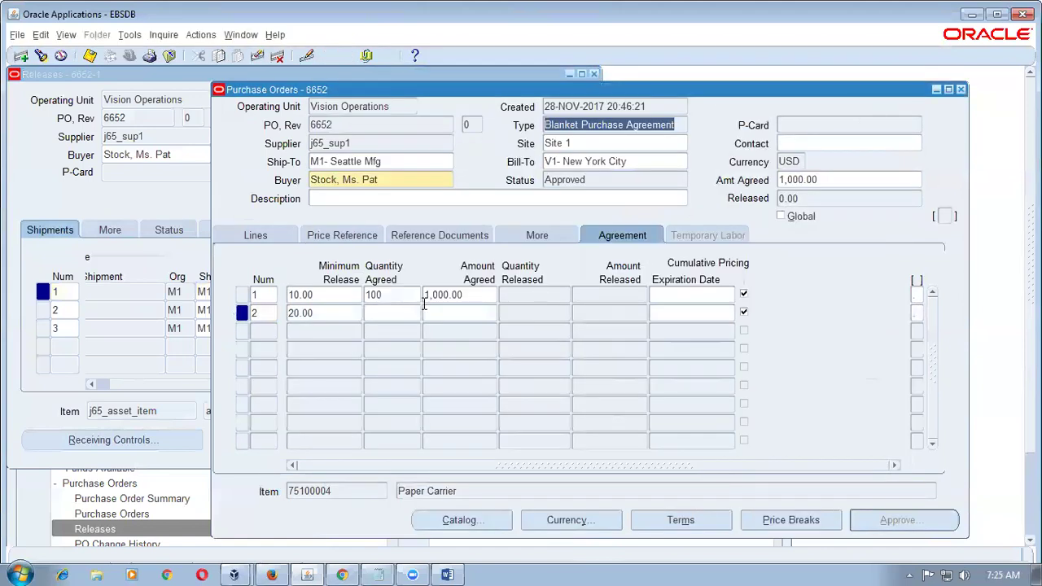
Return to the release and approve it.
left_click(155, 204)
left_click(475, 440)
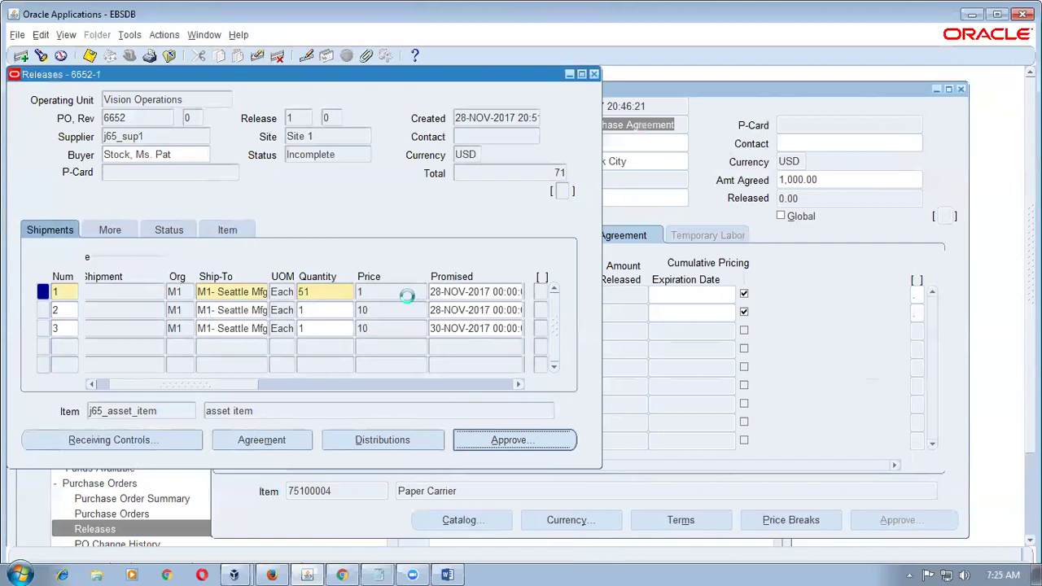
left_click(388, 458)
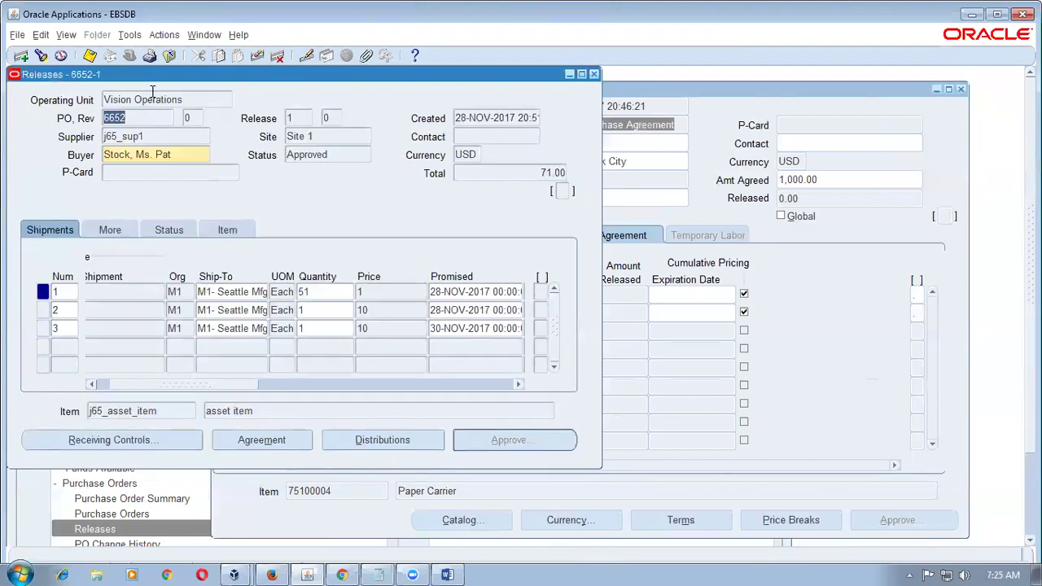
Review the ship-to locations and quantities of the three shipments and the total of the approved release.
left_click(236, 291)
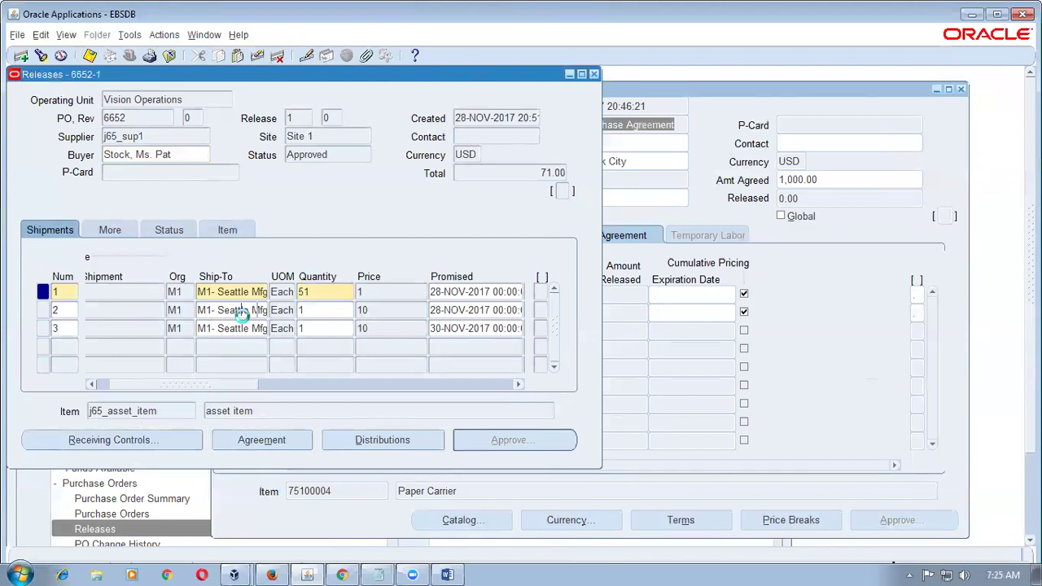
left_click(242, 310)
left_click(308, 328)
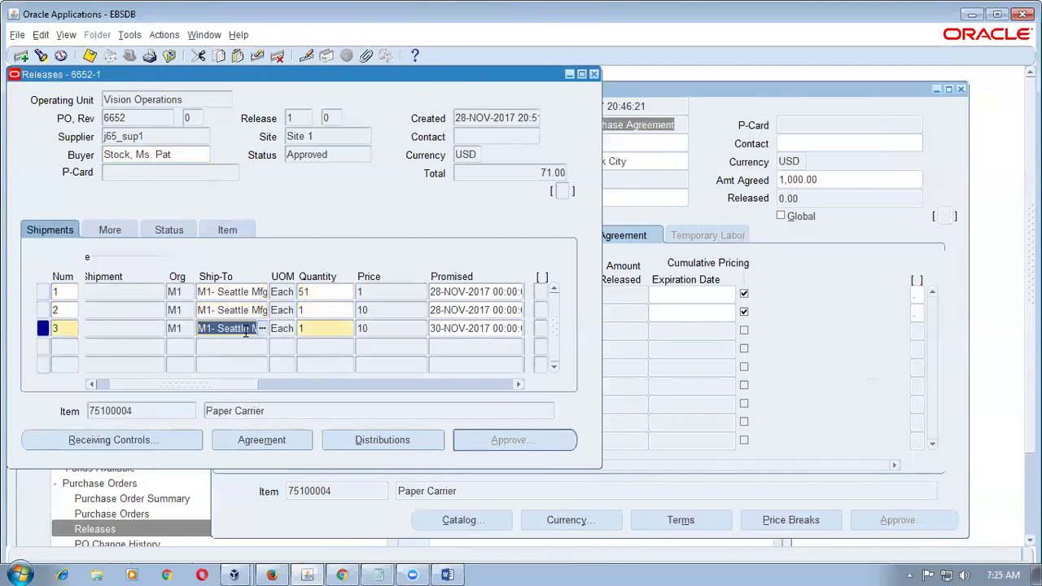
left_click(330, 311)
left_click(333, 293)
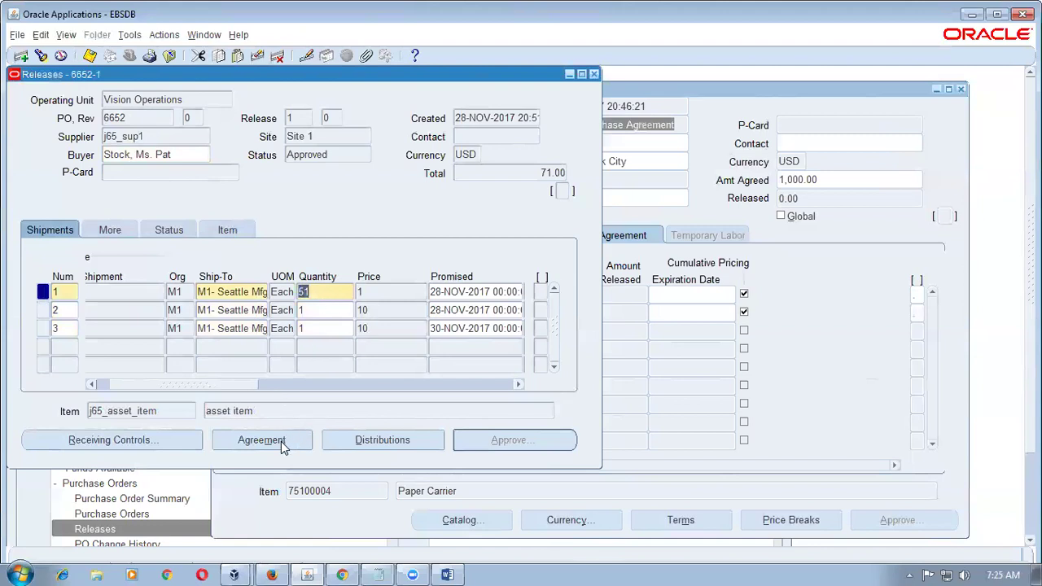
left_click(538, 176)
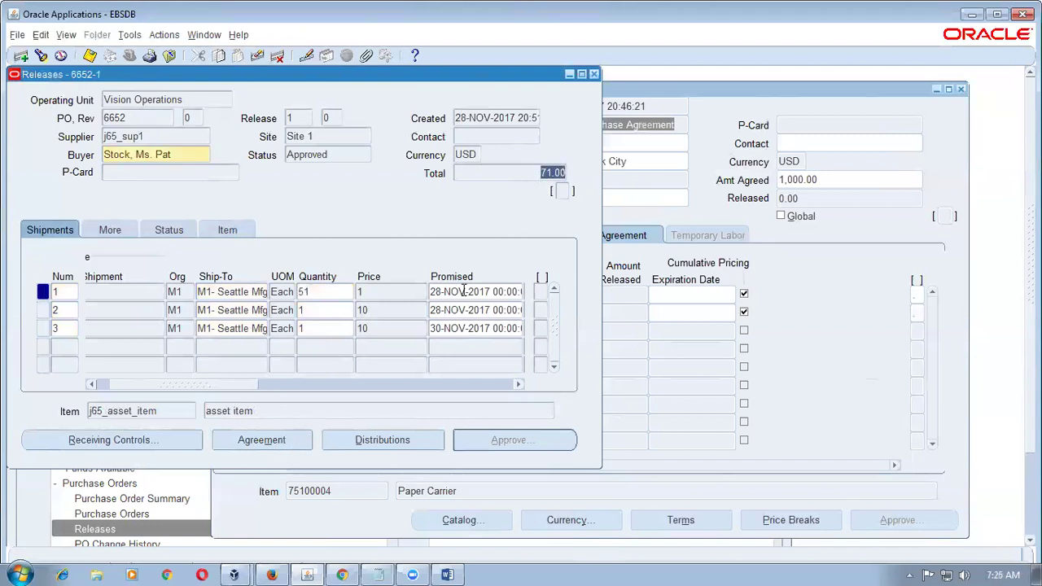
Compare the total released in the release's agreement details with the amount limit and minimum release in the blanket agreement's terms.
left_click(277, 446)
left_click(442, 384)
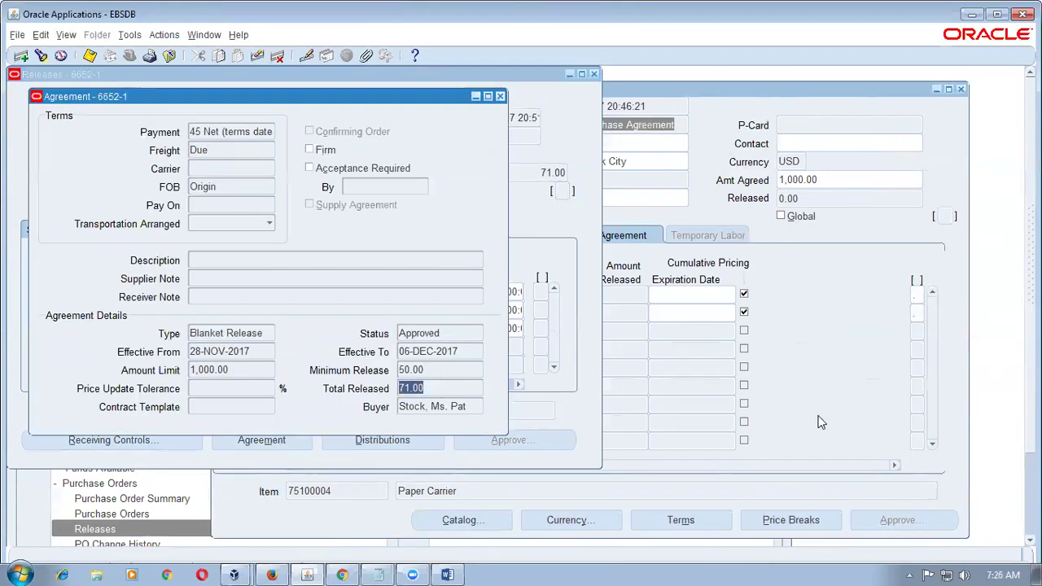
left_click(857, 417)
left_click(683, 521)
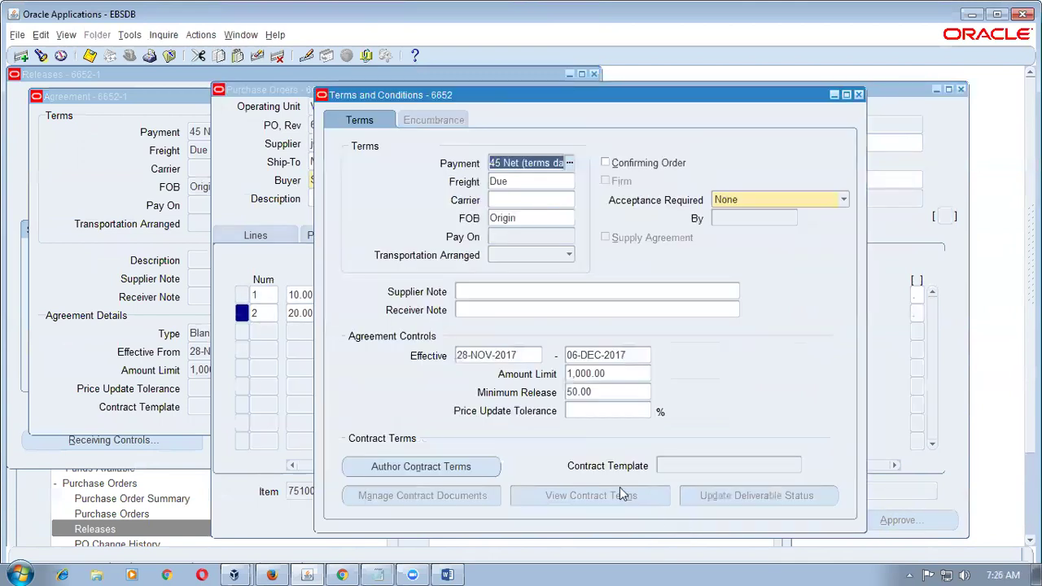
left_click(602, 395)
left_click(612, 375)
left_click(612, 390)
left_click(612, 374)
left_click(608, 391)
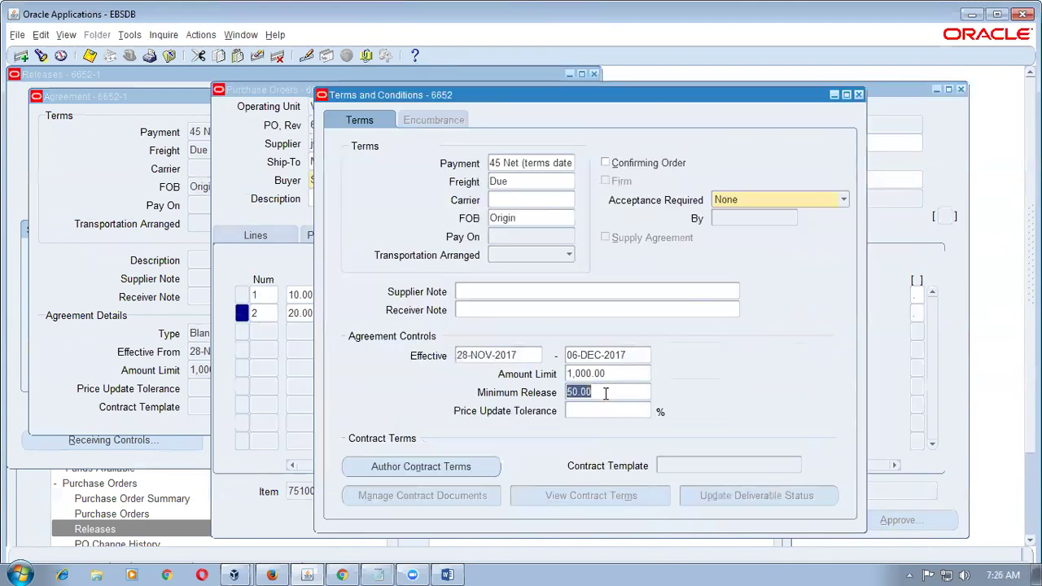
left_click(229, 224)
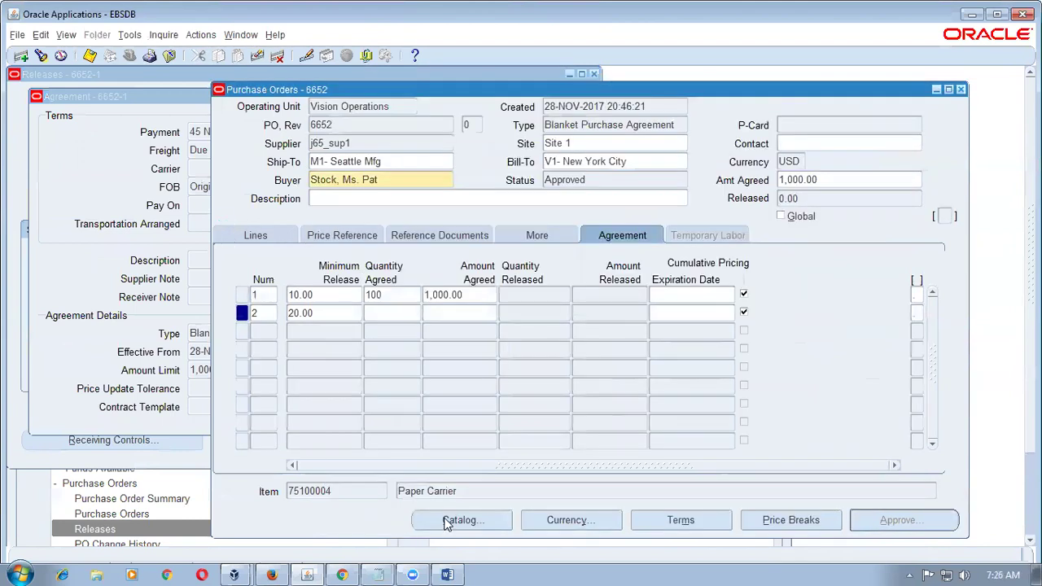
Reopen the release's agreement details and examine its minimum release, amount limit and total released.
left_click(95, 195)
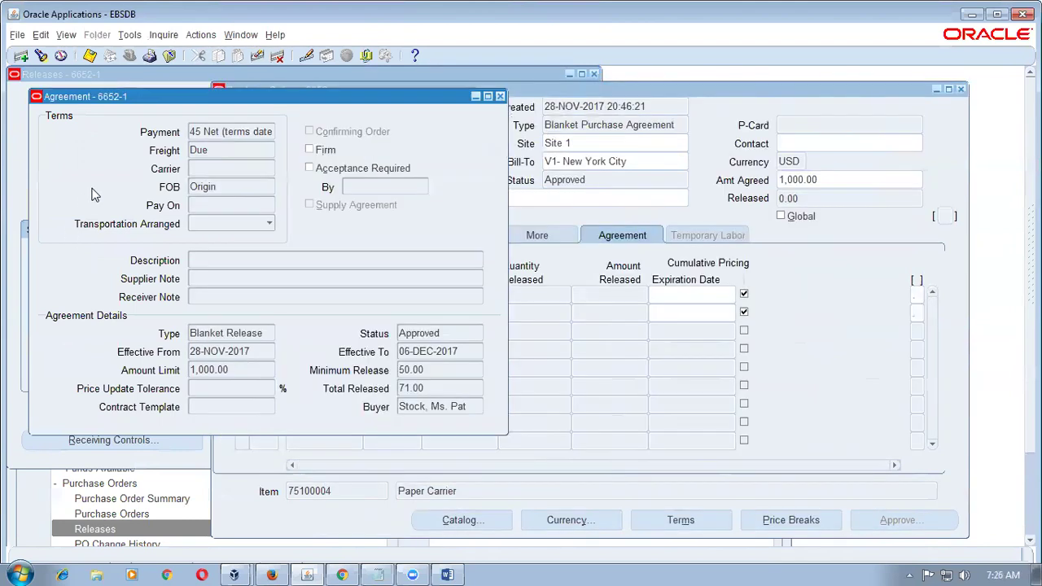
left_click(500, 96)
left_click(256, 437)
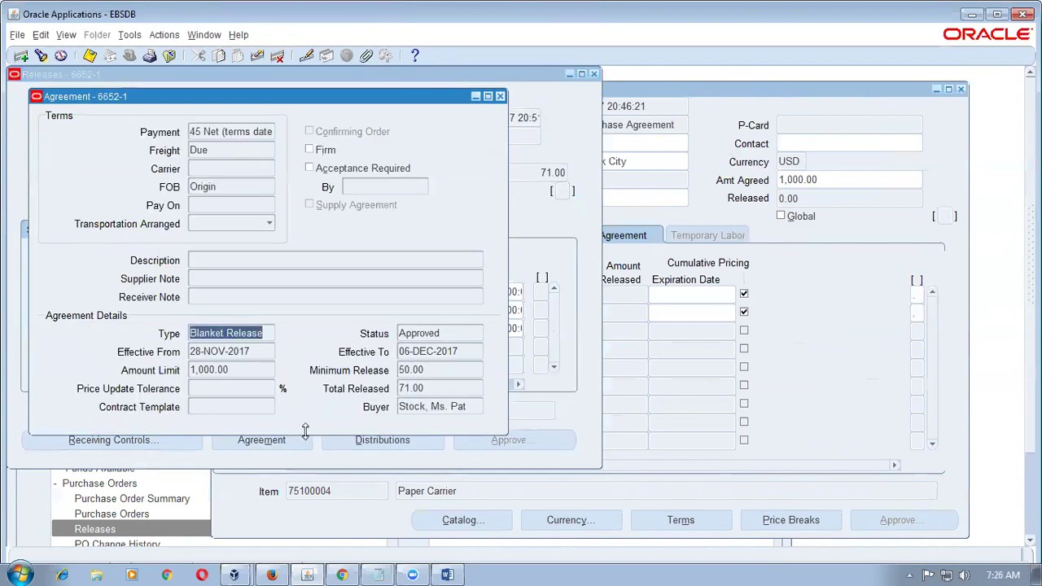
left_click(433, 372)
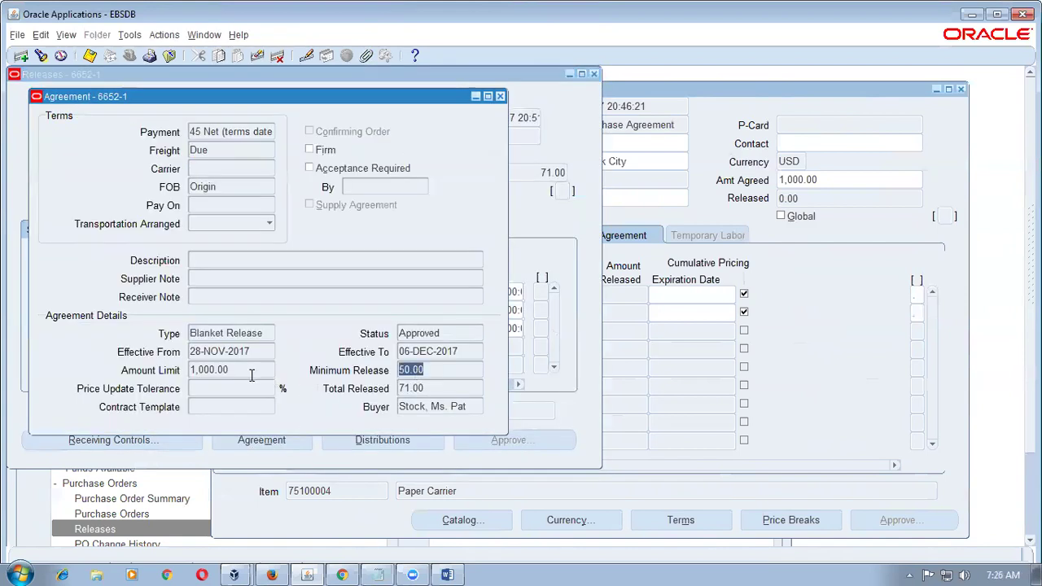
left_click(251, 374)
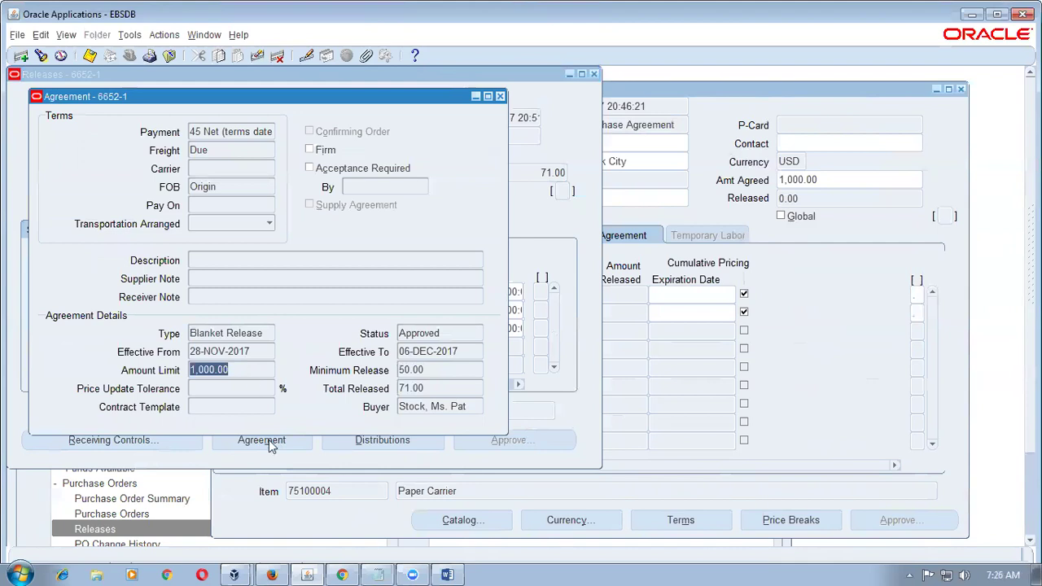
left_click(450, 370)
left_click(242, 374)
left_click(450, 372)
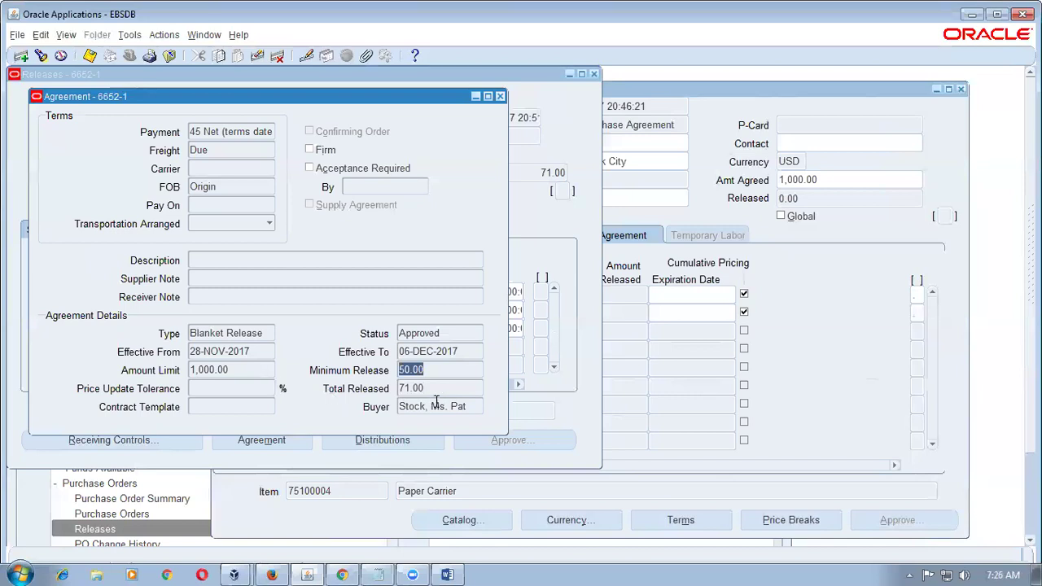
left_click(440, 389)
left_click(275, 372)
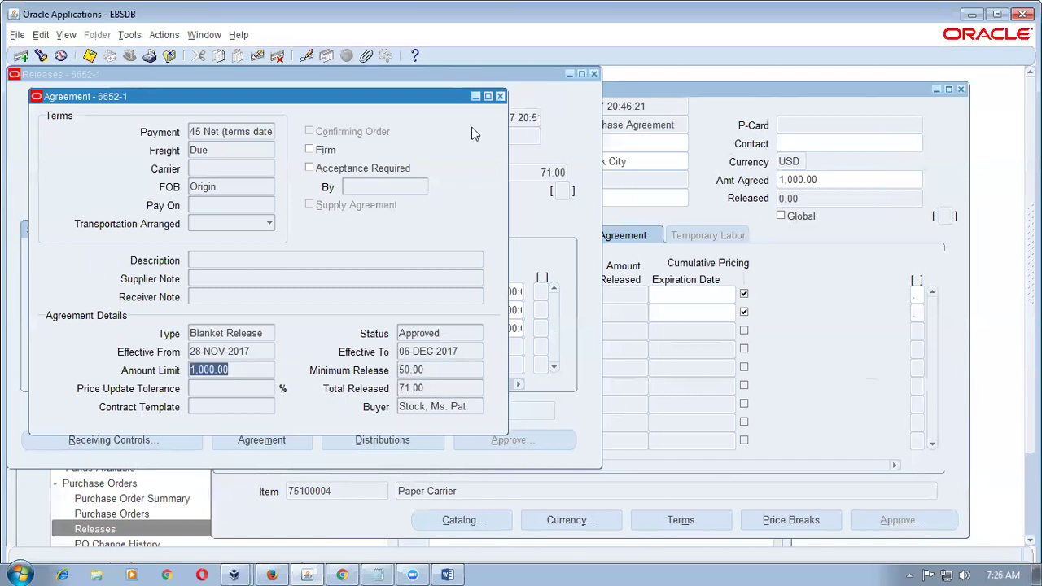
left_click(500, 96)
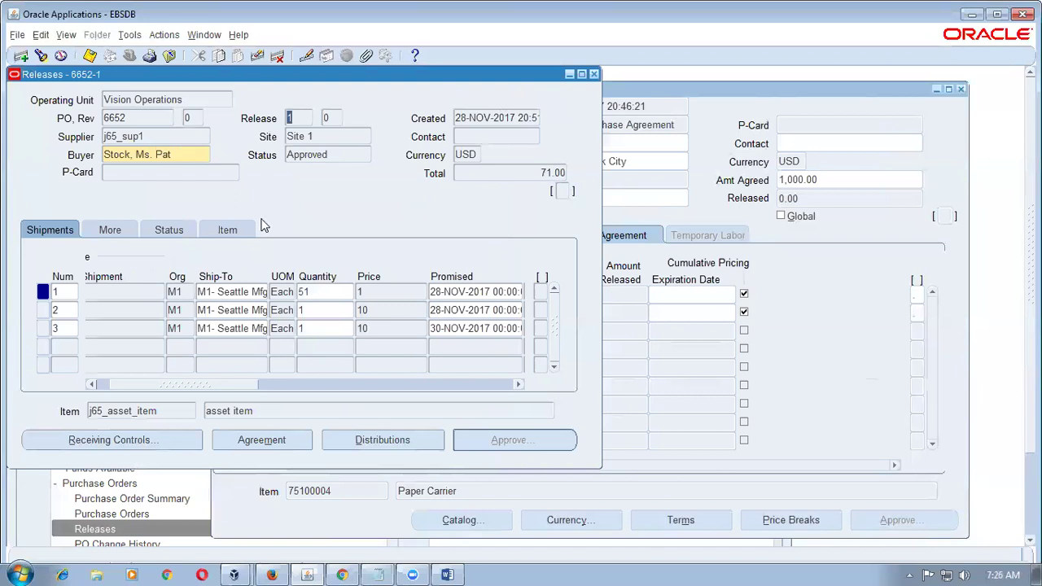
Start a second release against the same blanket agreement.
left_click(136, 118)
key("ctrl+Down")
left_click(163, 115)
type("66")
key("Tab")
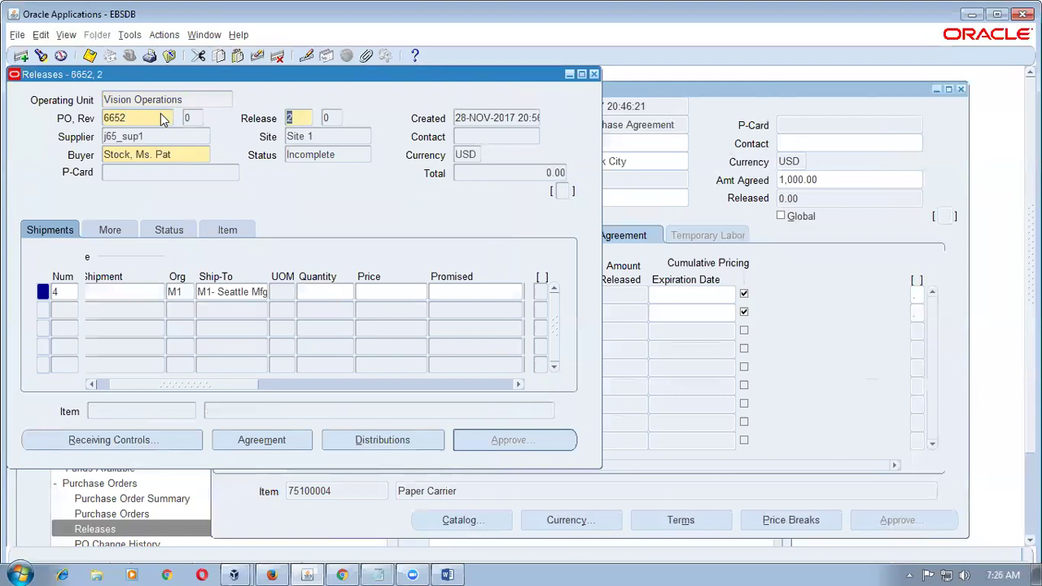
left_click(91, 384)
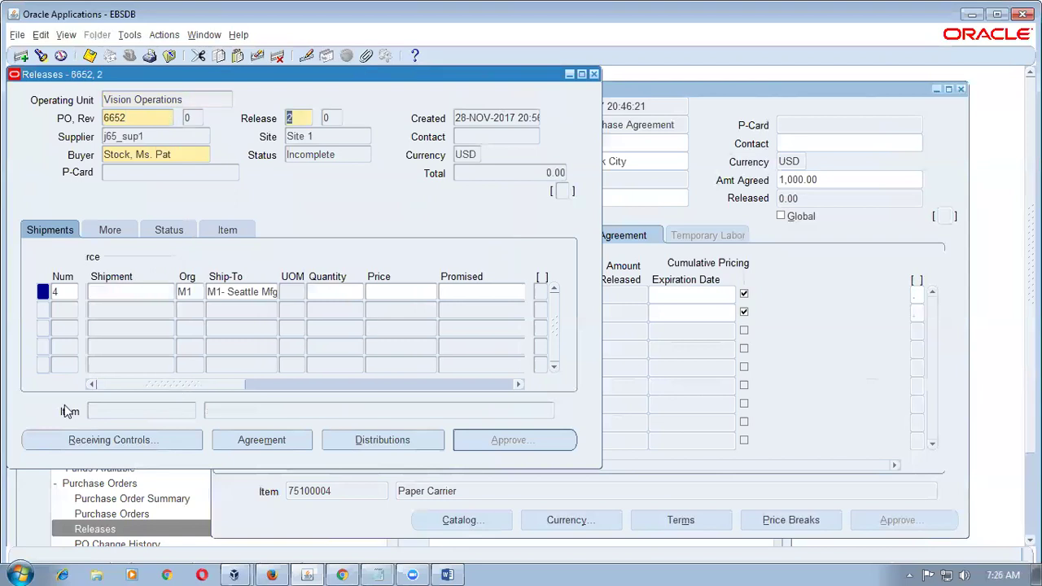
Add a shipment to the second release for agreement line 1 with a quantity of 1300.
left_click(72, 291)
left_click(109, 295)
type("1")
key("Tab")
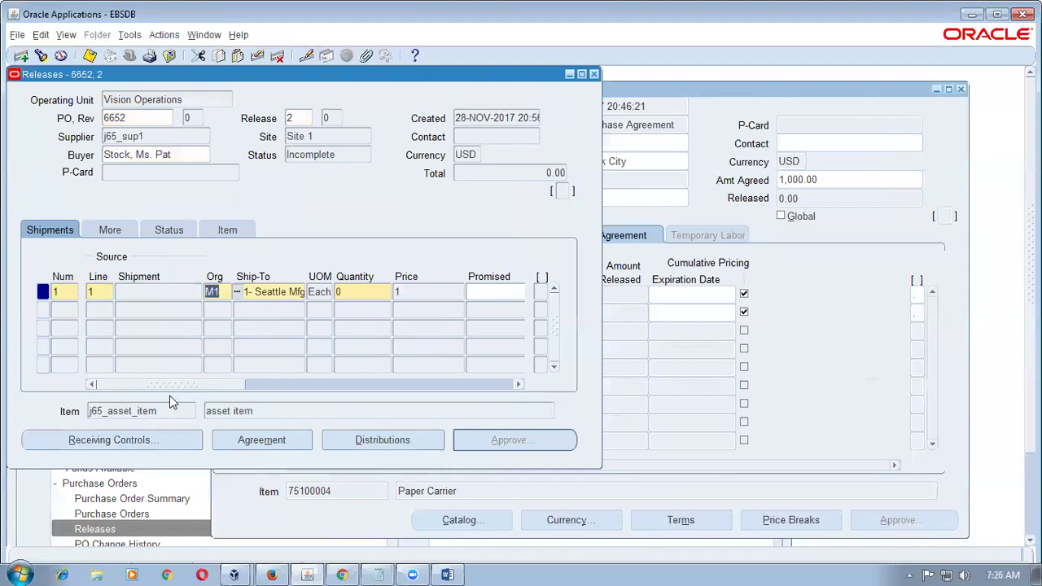
left_click(378, 296)
type("13")
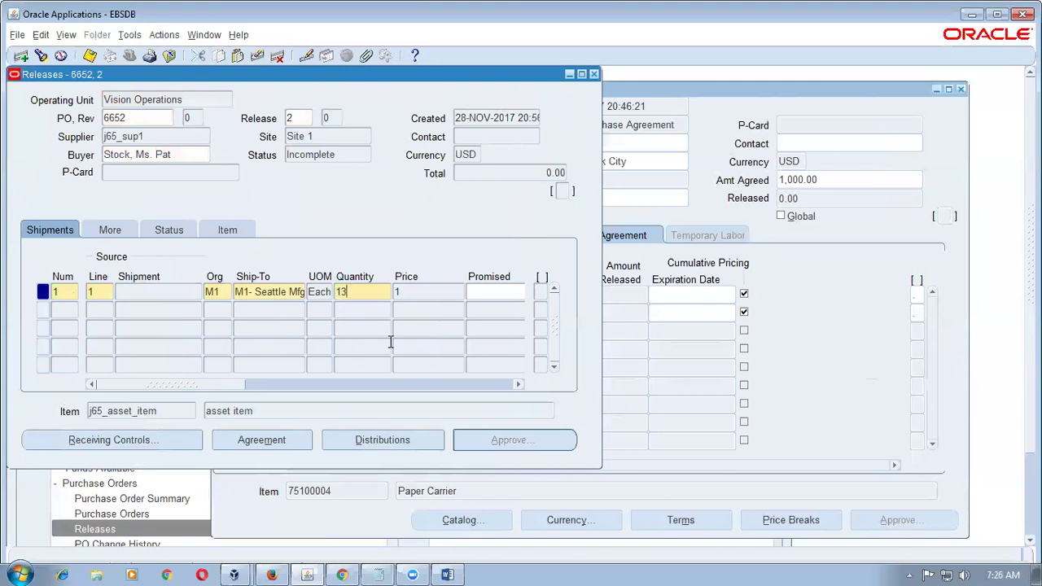
type("00")
key("Tab")
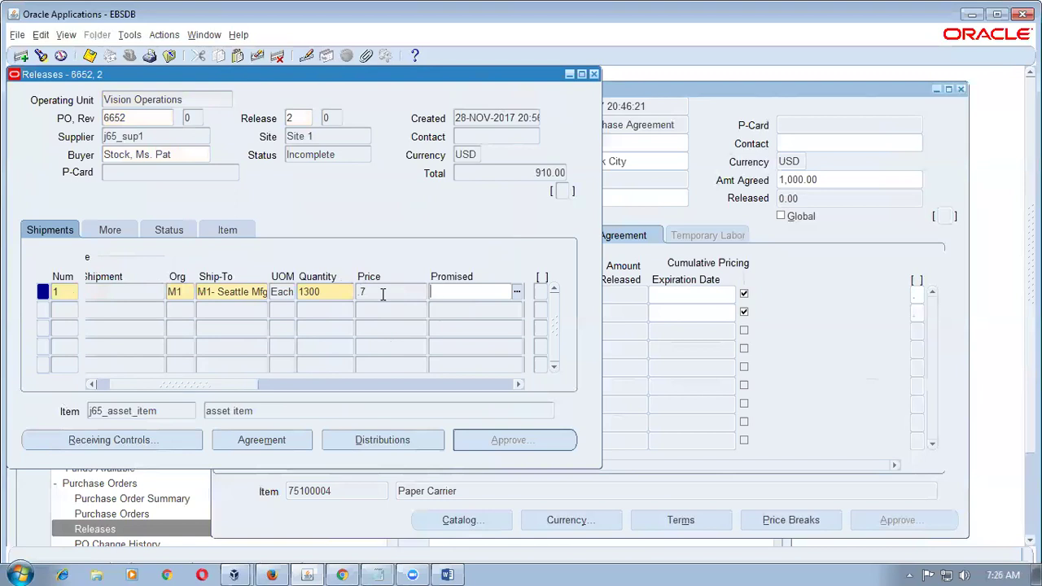
Change the shipment's quantity to 1400 and set its promised date to 28-NOV-2017.
double_click(353, 293)
type("1")
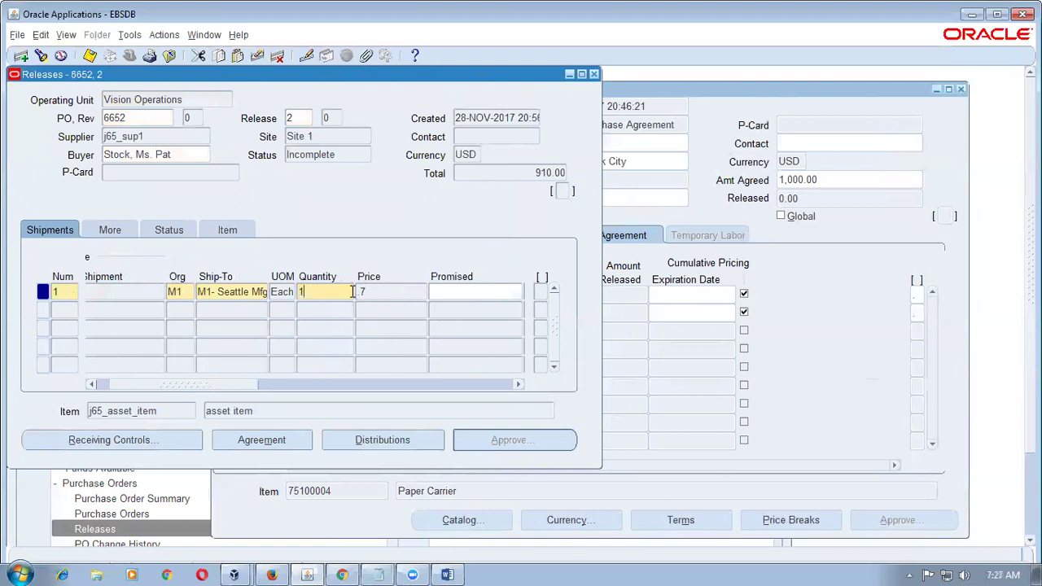
type("400")
key("Tab")
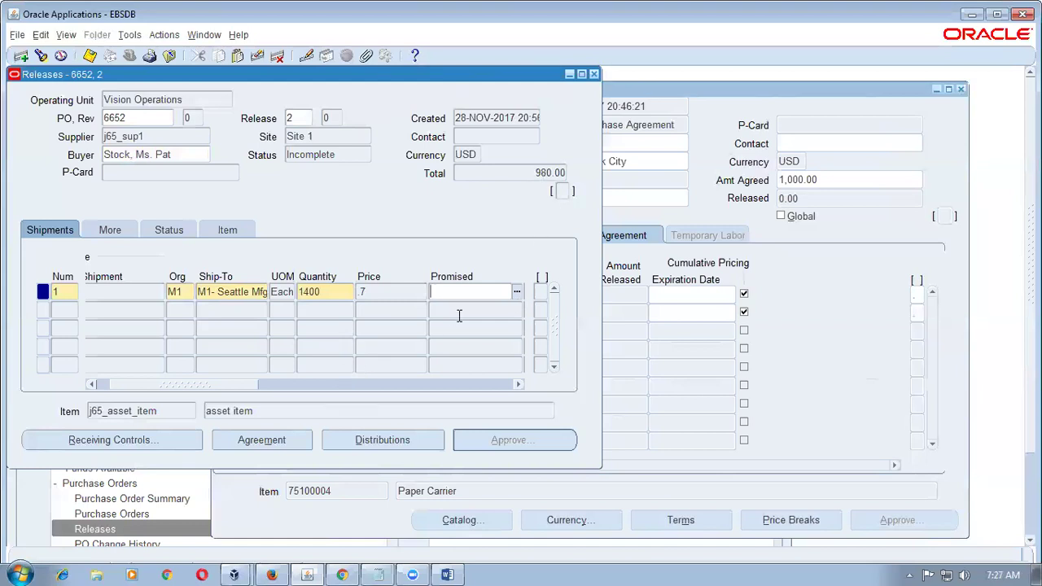
key("Tab")
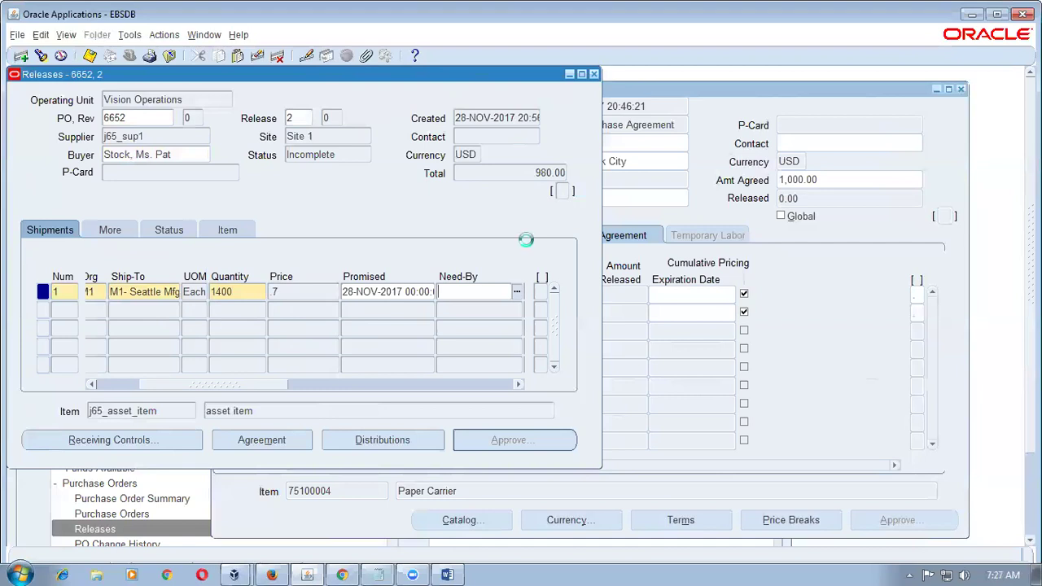
Save the release, try to approve it and read the approval error about the agreement amount limit.
key("ctrl+s")
left_click(518, 454)
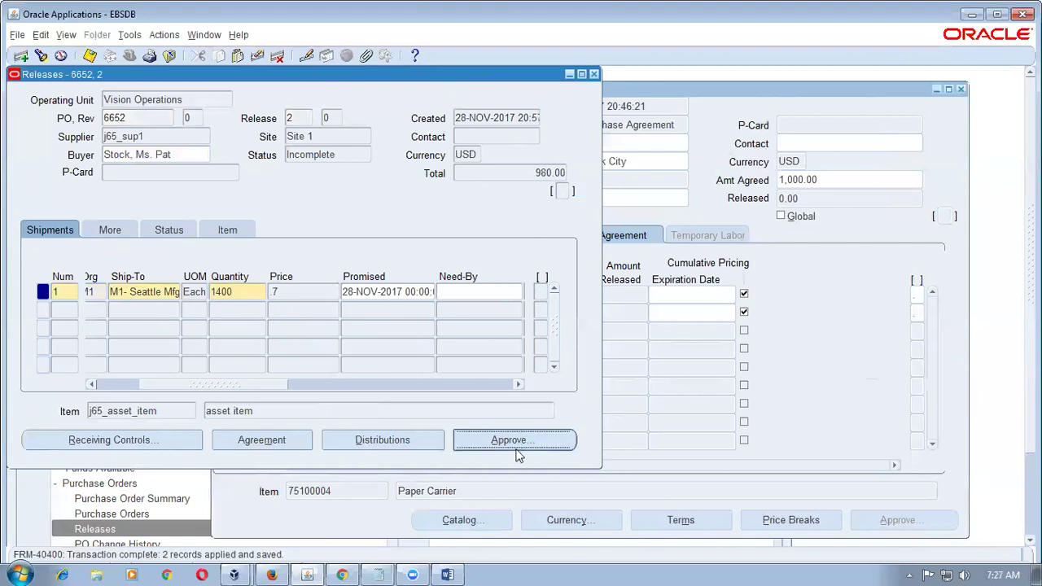
left_click(615, 242)
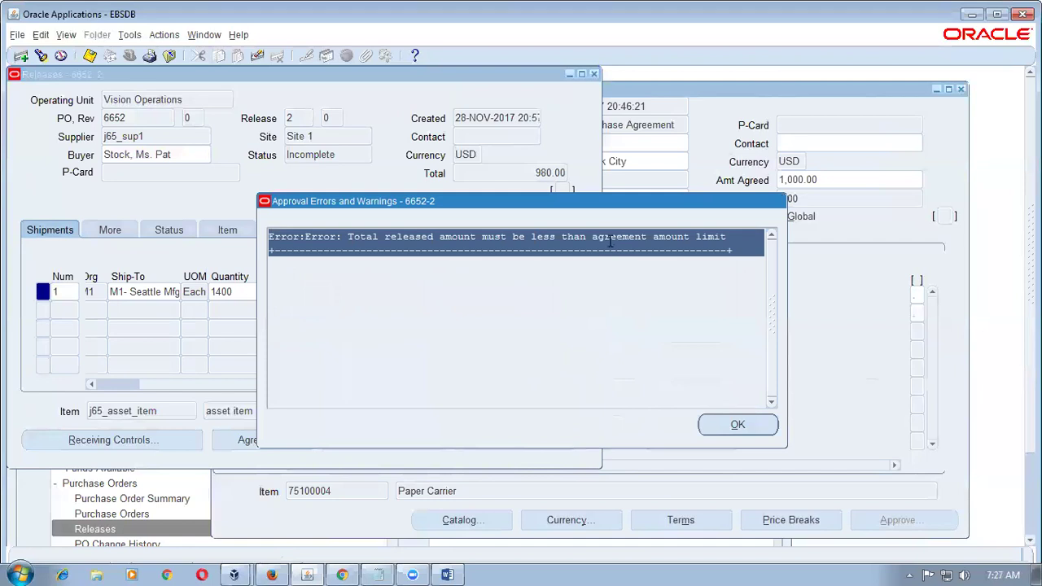
left_click(603, 236)
left_click_drag(602, 236, 727, 236)
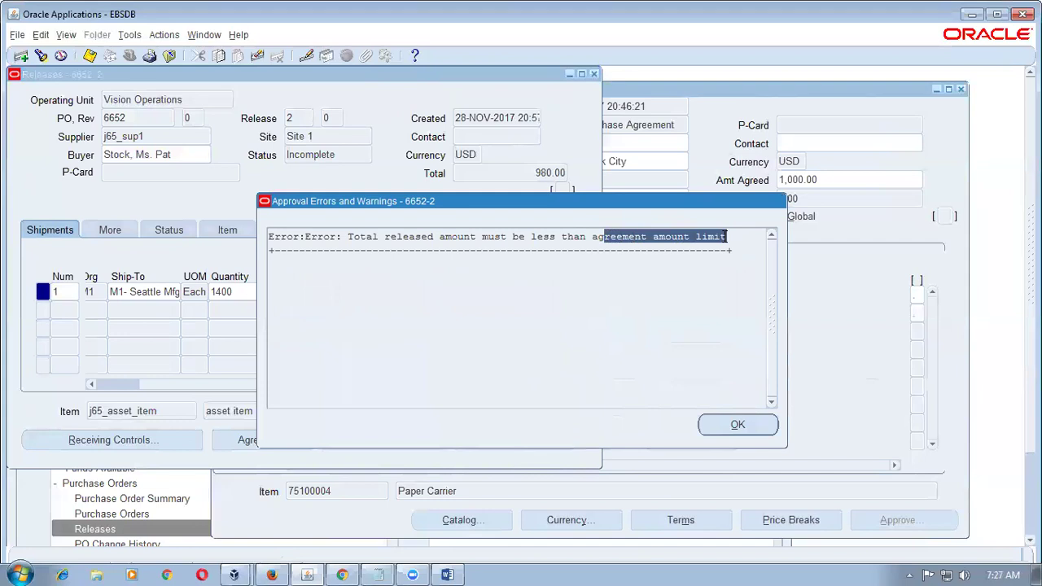
left_click(735, 426)
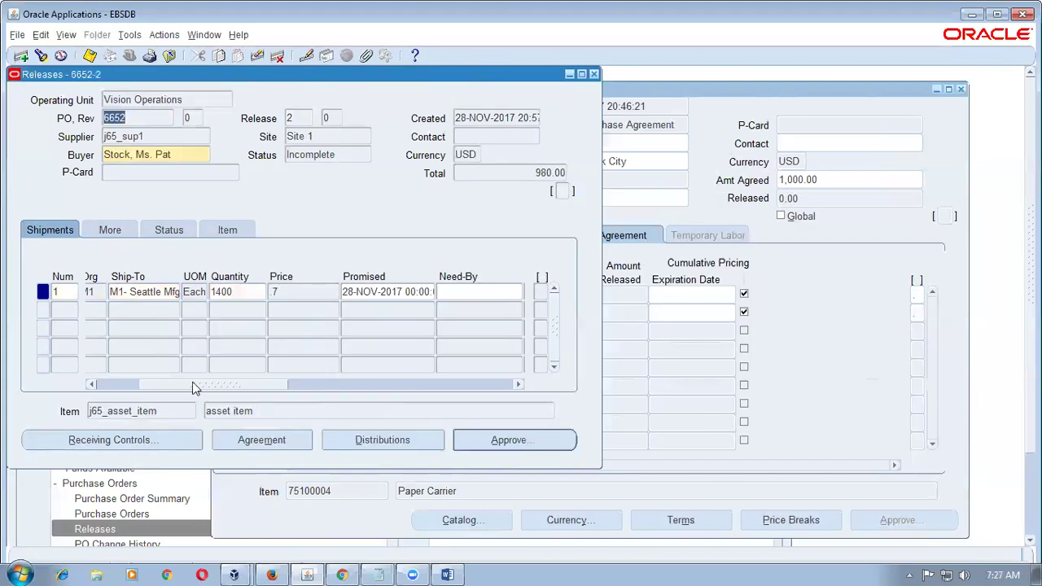
Reduce the shipment's quantity to 1200, save the release and approve it.
left_click(243, 292)
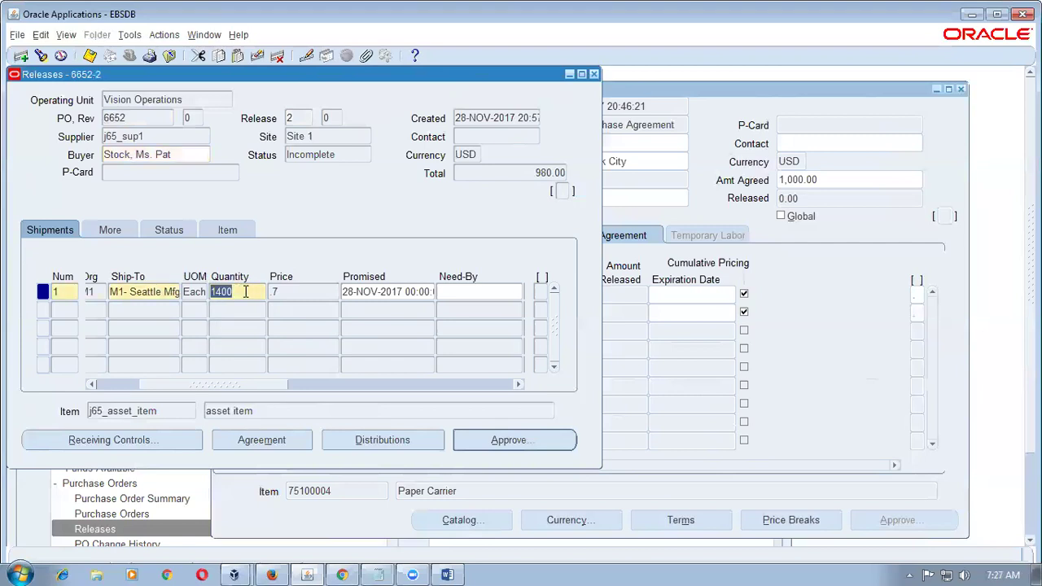
type("12")
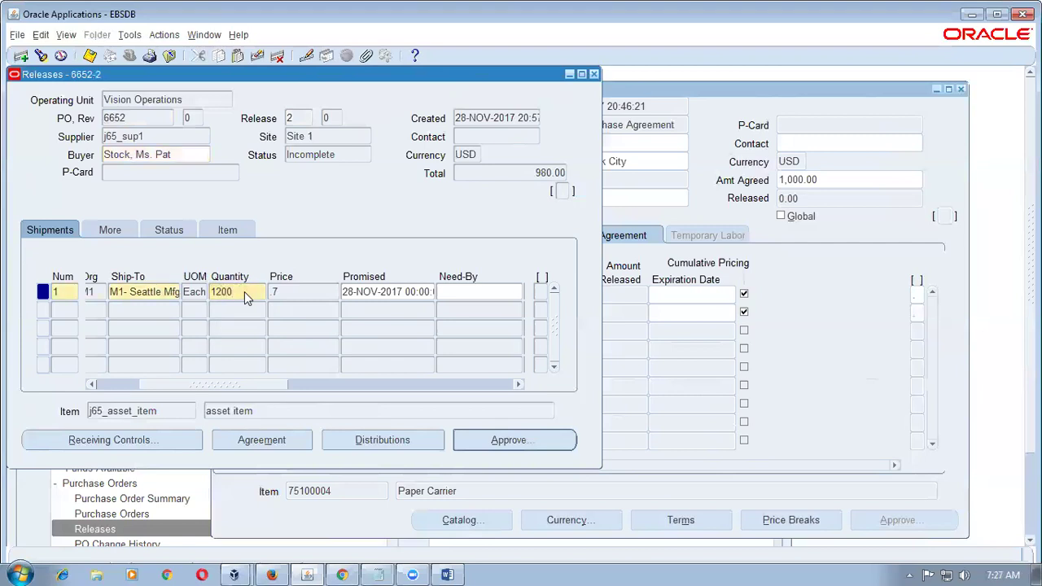
key("Tab")
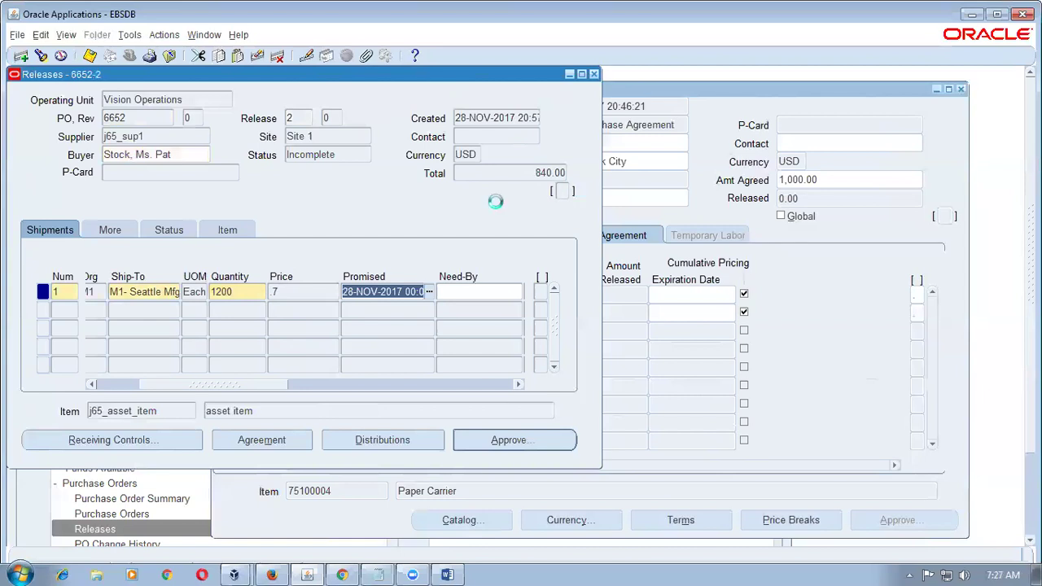
key("ctrl+s")
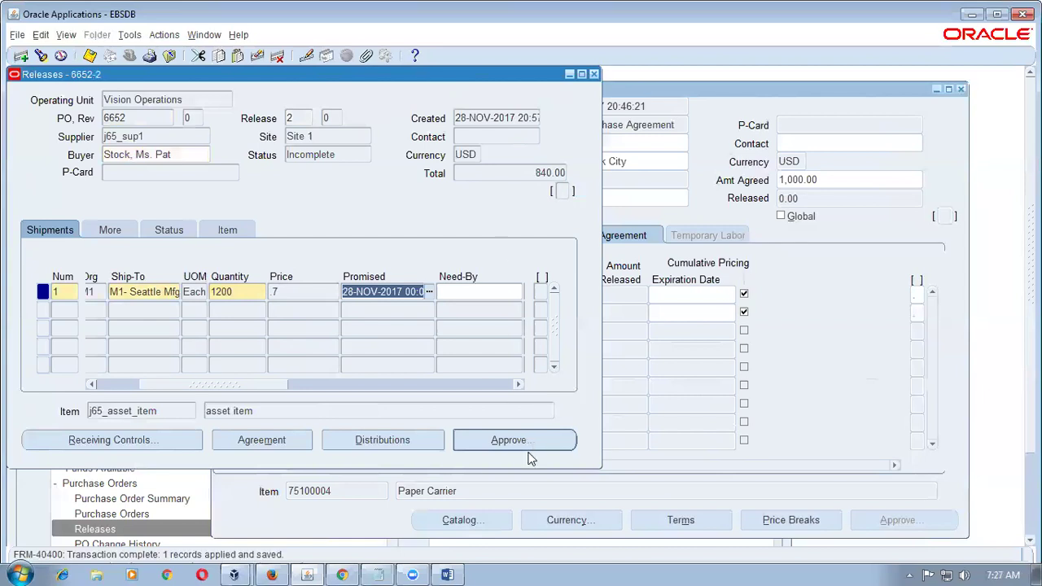
left_click(531, 440)
left_click(421, 463)
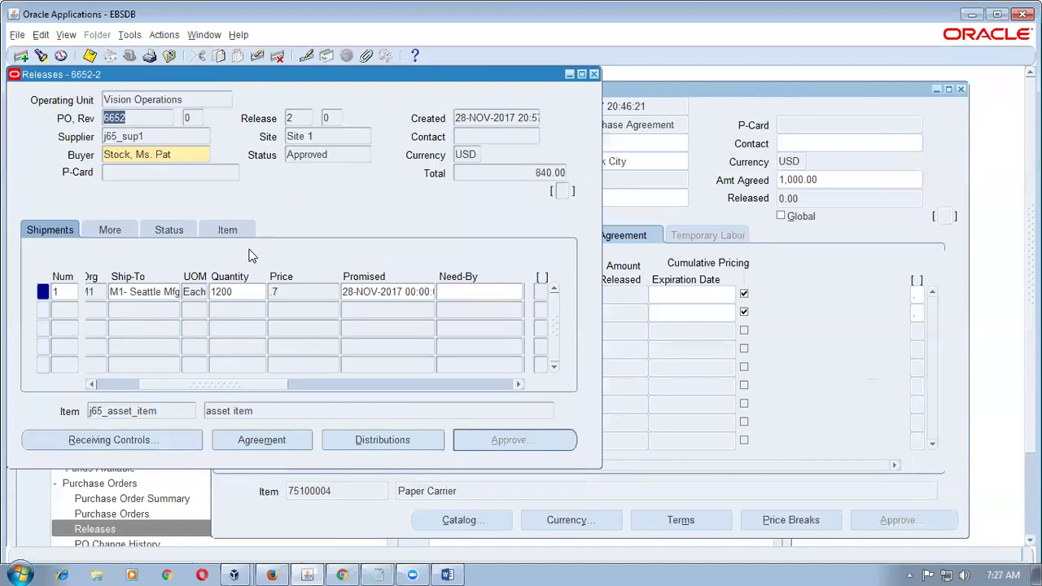
Compare the total released with the amount limit and minimum release in the second release's agreement details.
left_click(262, 440)
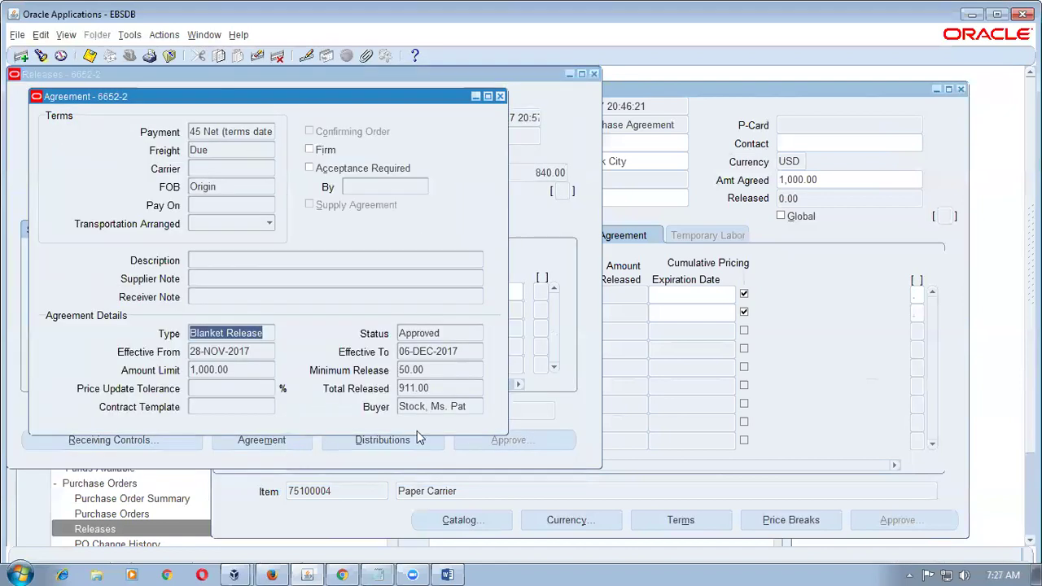
left_click(447, 391)
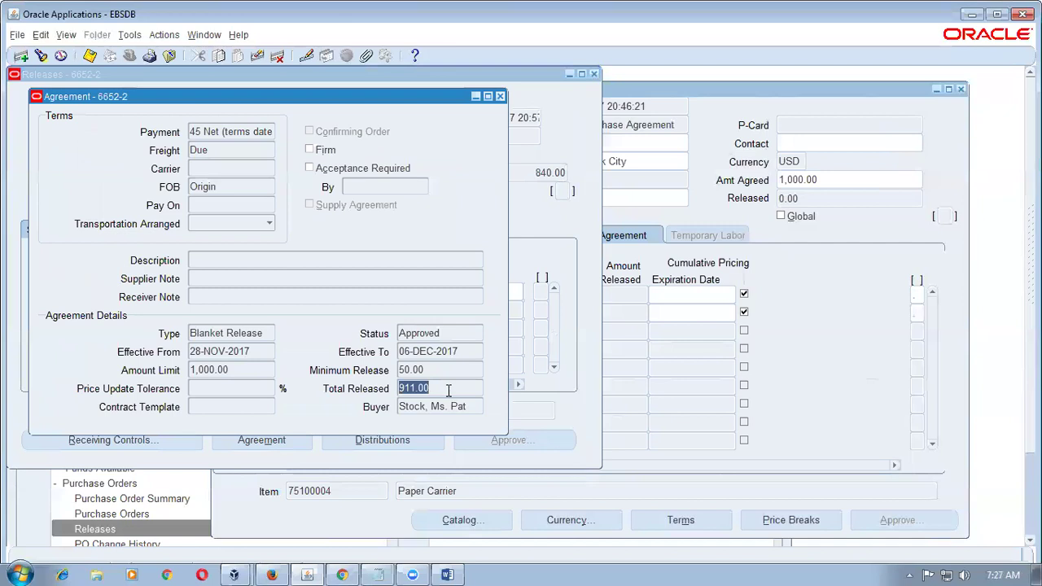
left_click(447, 370)
left_click(221, 370)
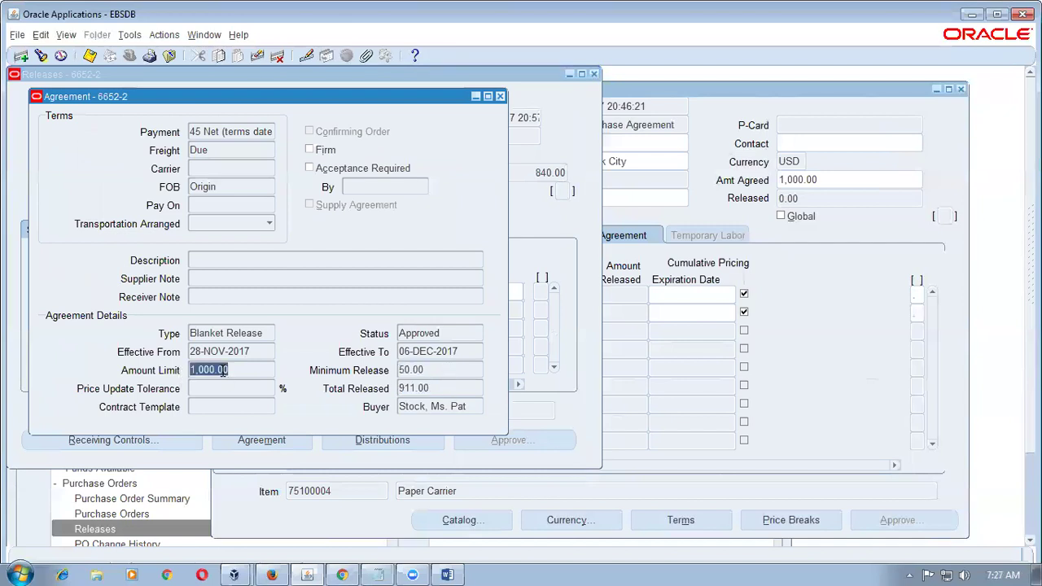
left_click(447, 373)
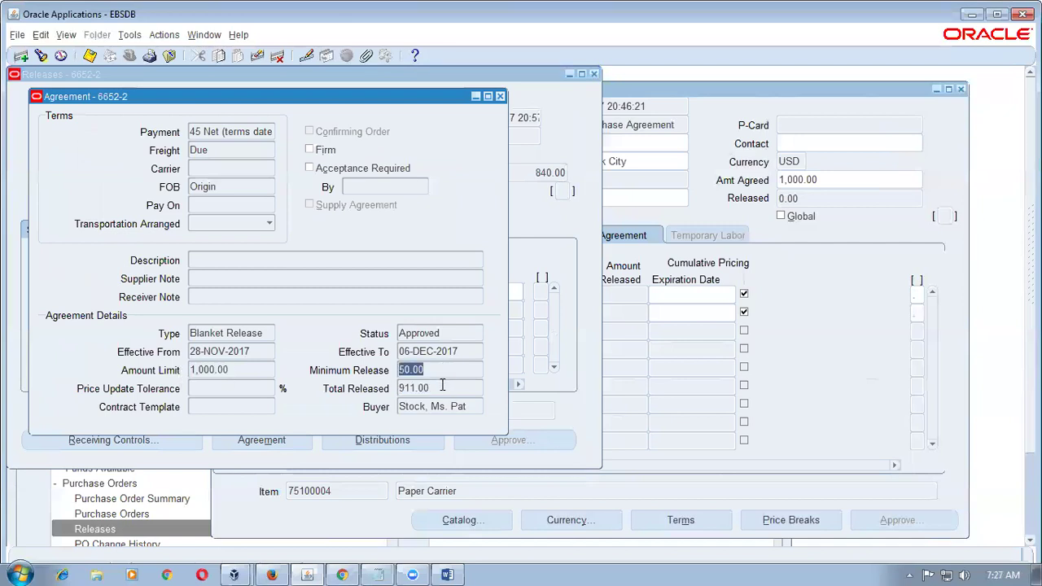
left_click(443, 388)
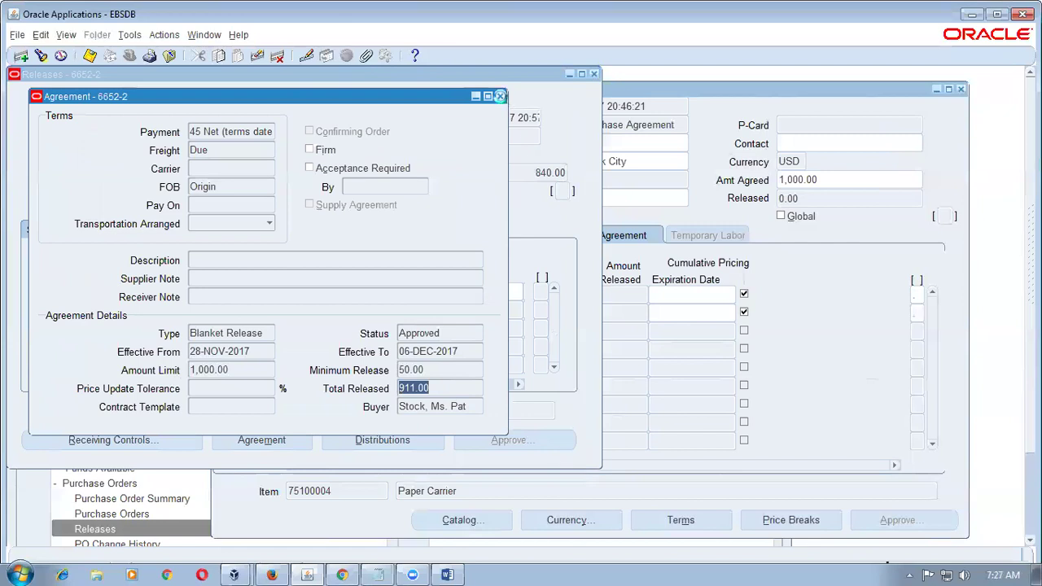
left_click(501, 97)
Review the approved release's total, currency, creation date, status, site, buyer and supplier.
left_click(499, 170)
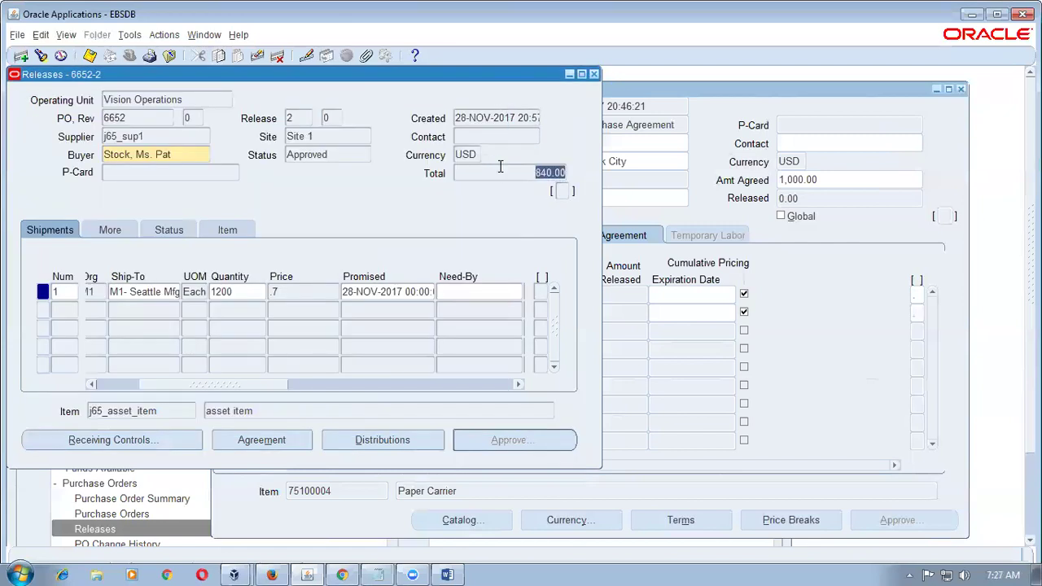
left_click(480, 156)
left_click(479, 119)
left_click(327, 156)
left_click(329, 139)
left_click(188, 154)
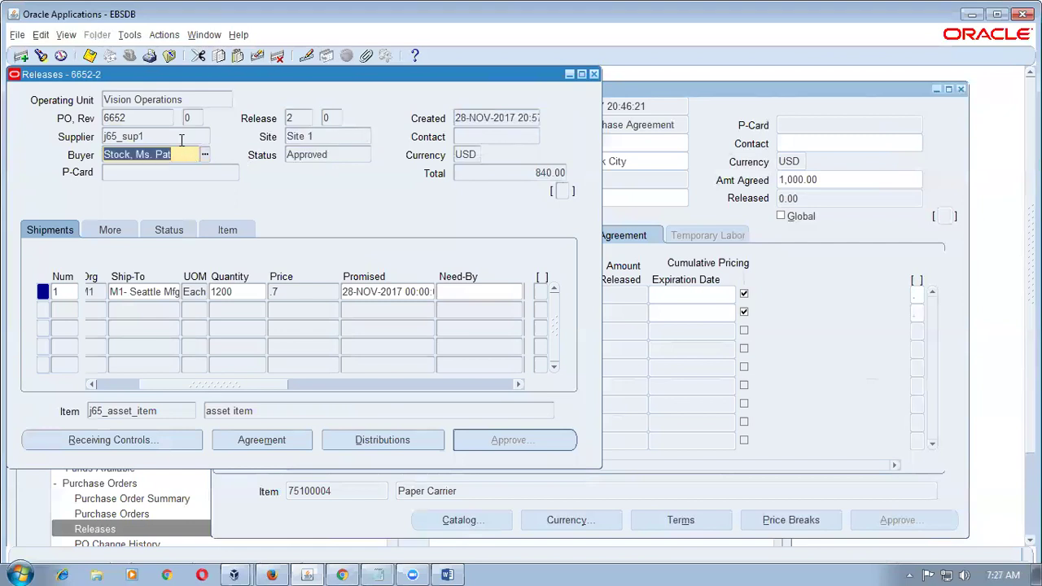
left_click(186, 138)
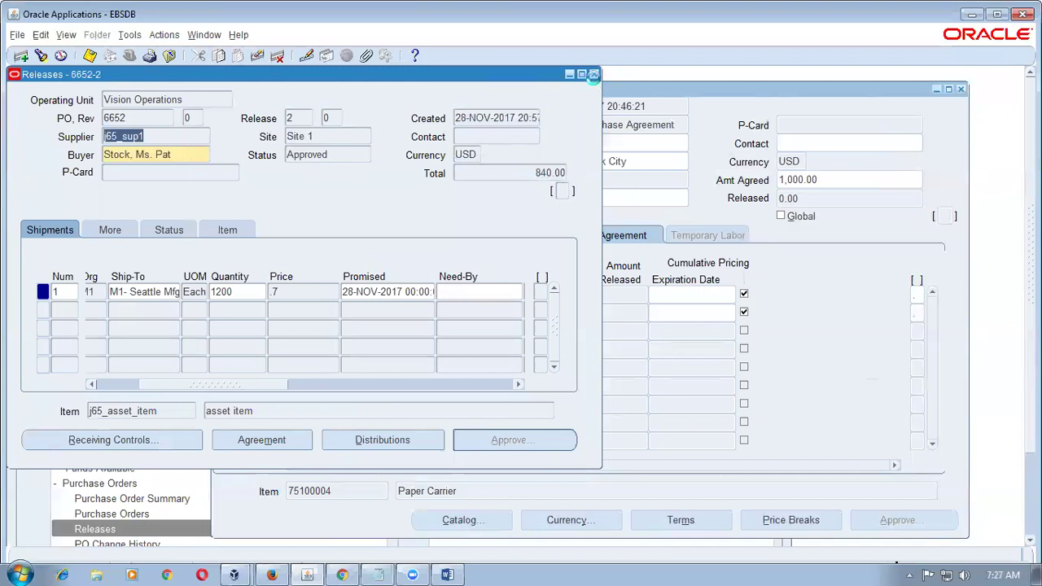
Close the release and the agreement's terms, and requery the blanket agreement by its PO number to refresh the released amounts.
left_click(595, 74)
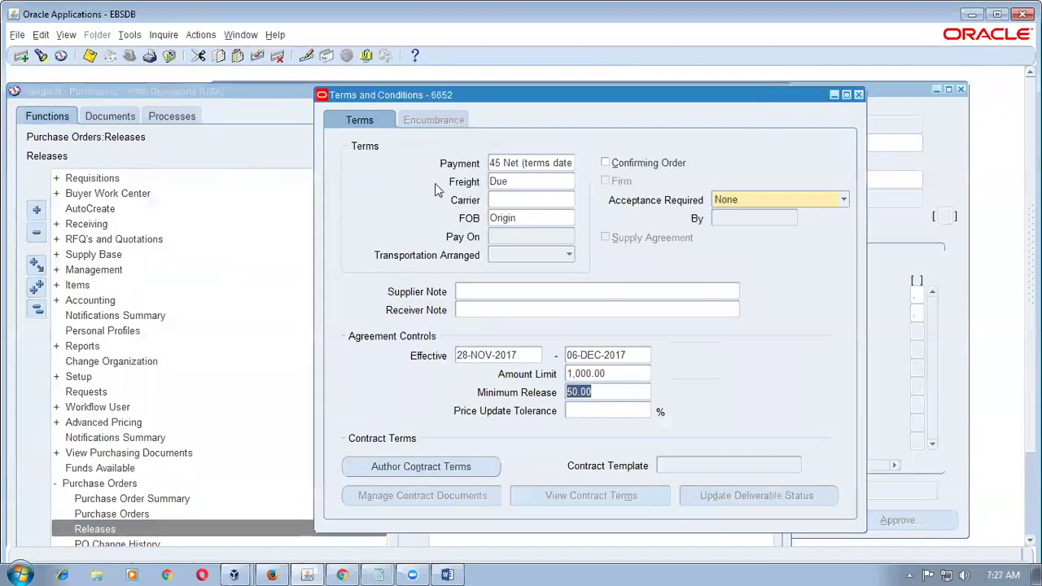
left_click(859, 95)
left_click(397, 141)
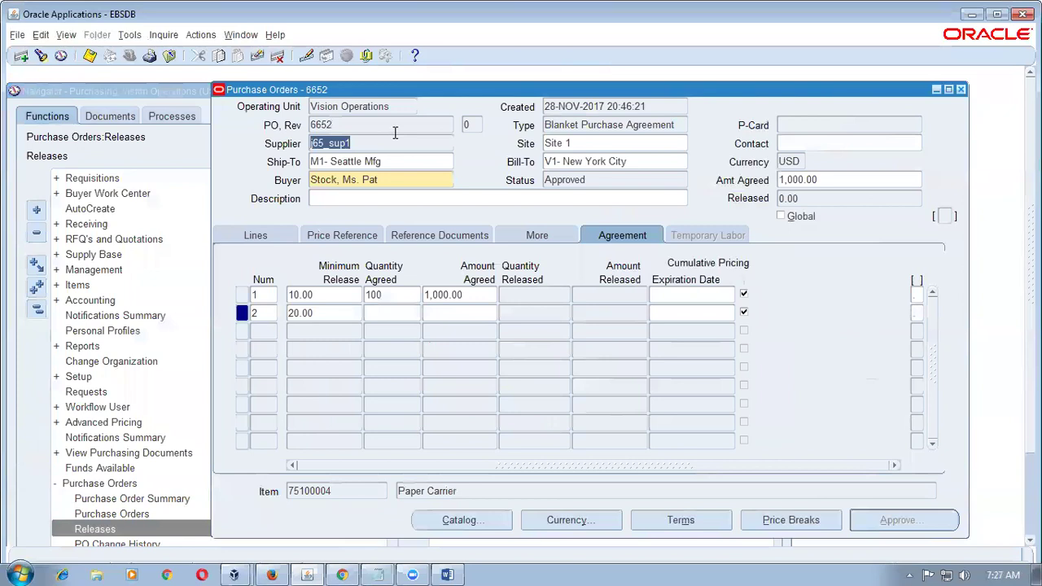
left_click(395, 128)
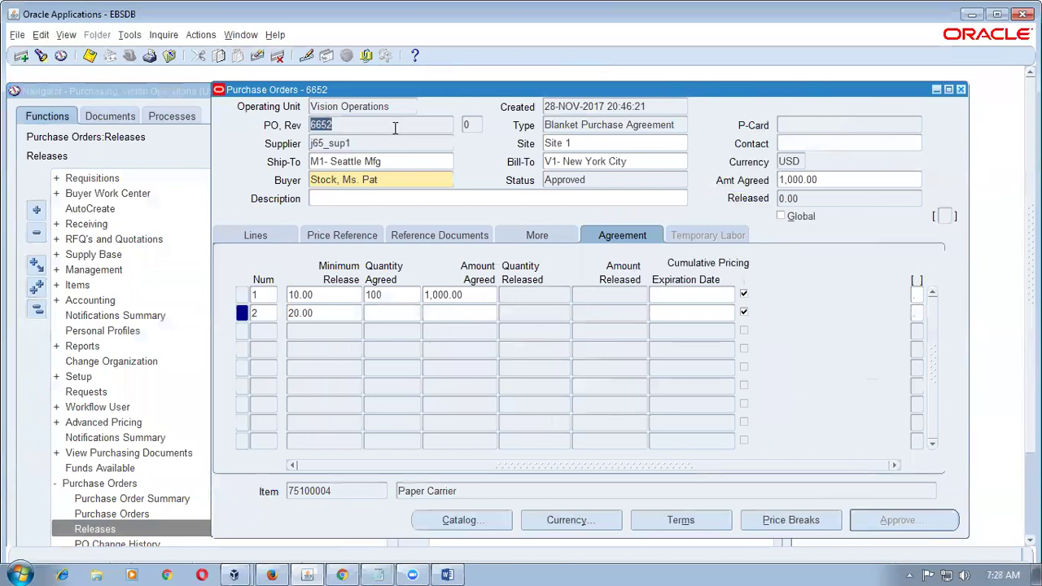
key("F11")
left_click(395, 128)
type("6652")
key("ctrl+F11")
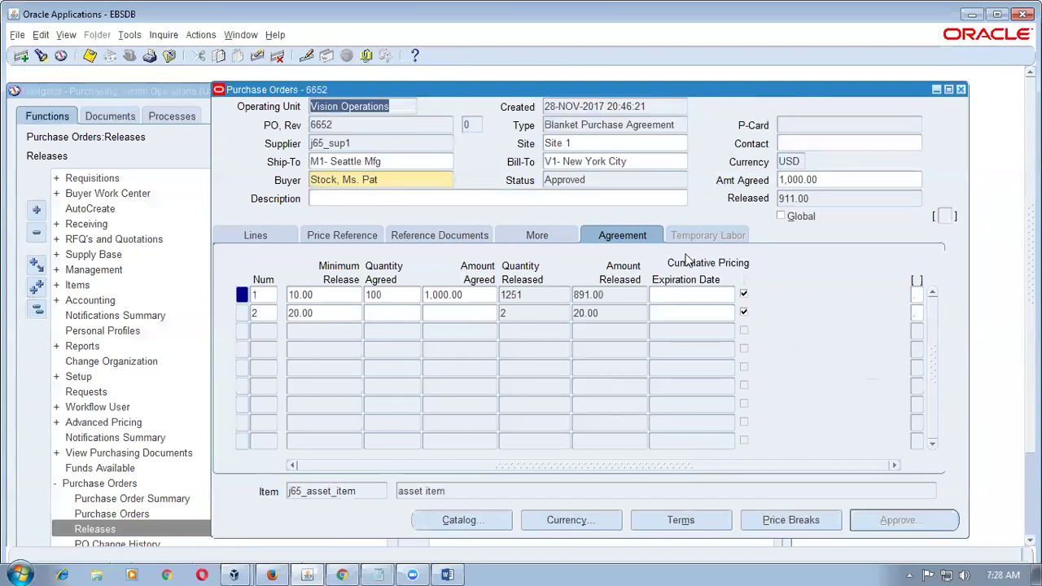
Compare the agreed quantity and amount with the released quantity and amount on line 1, and check the amount released on line 2.
left_click(543, 295)
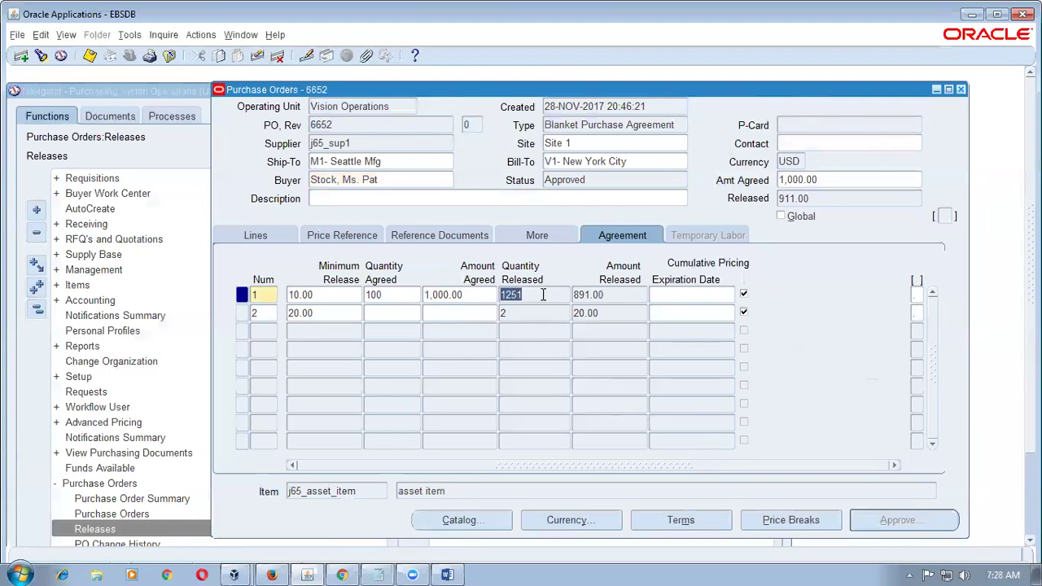
key("Tab")
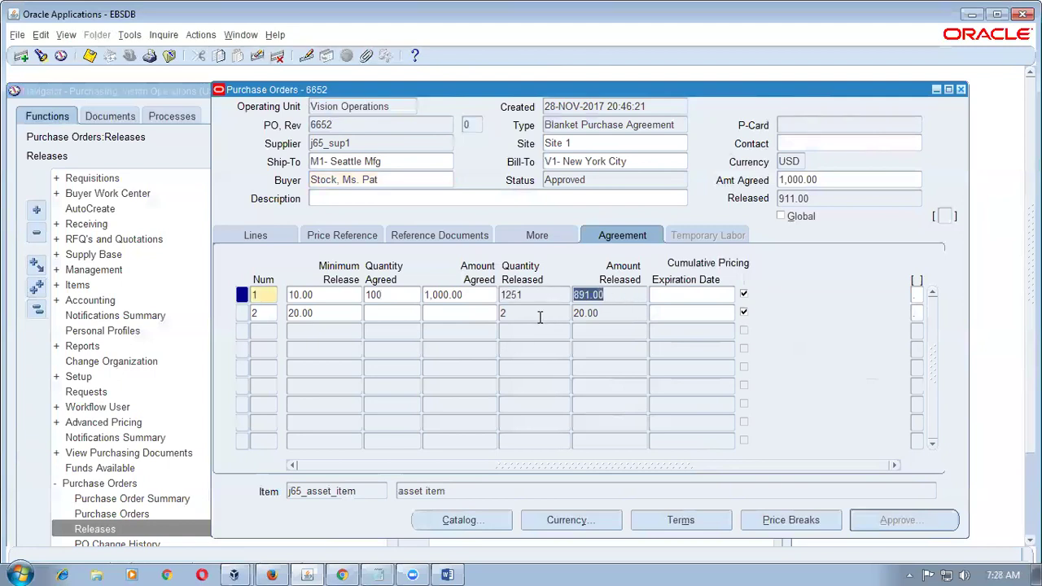
left_click(624, 316)
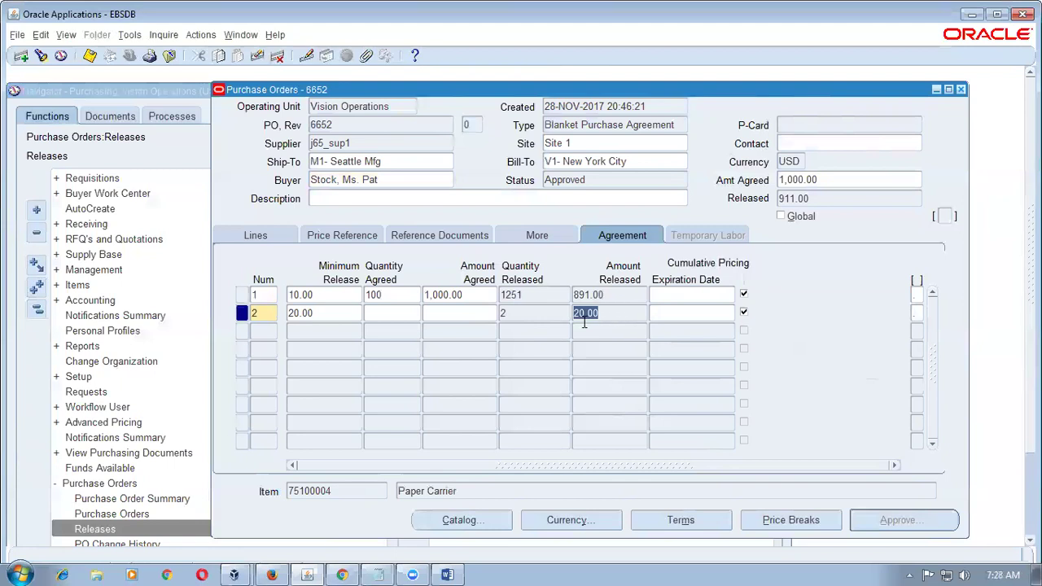
left_click(394, 296)
left_click(468, 298)
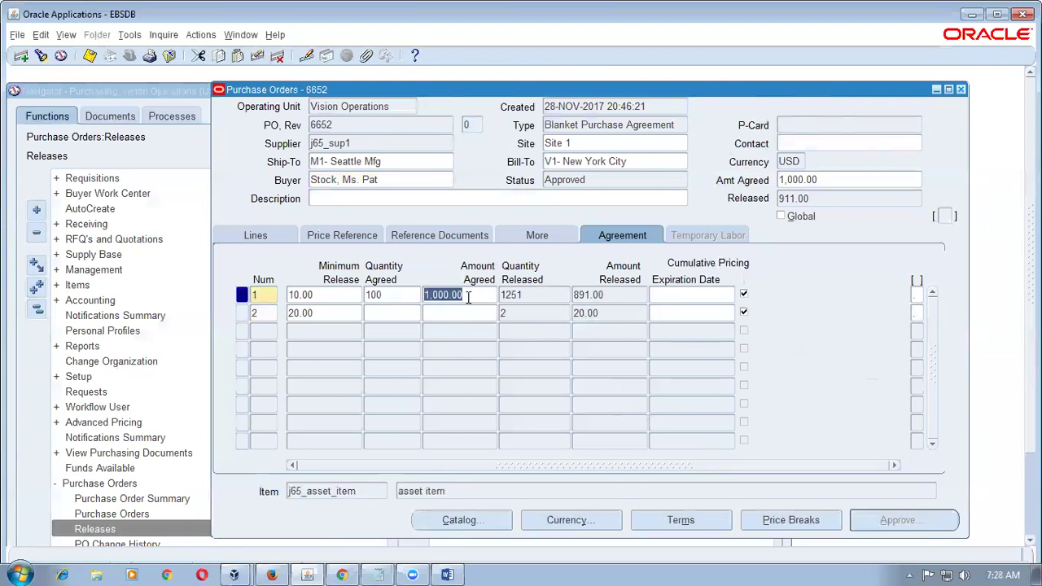
left_click(379, 294)
left_click(444, 295)
left_click(557, 300)
left_click(613, 298)
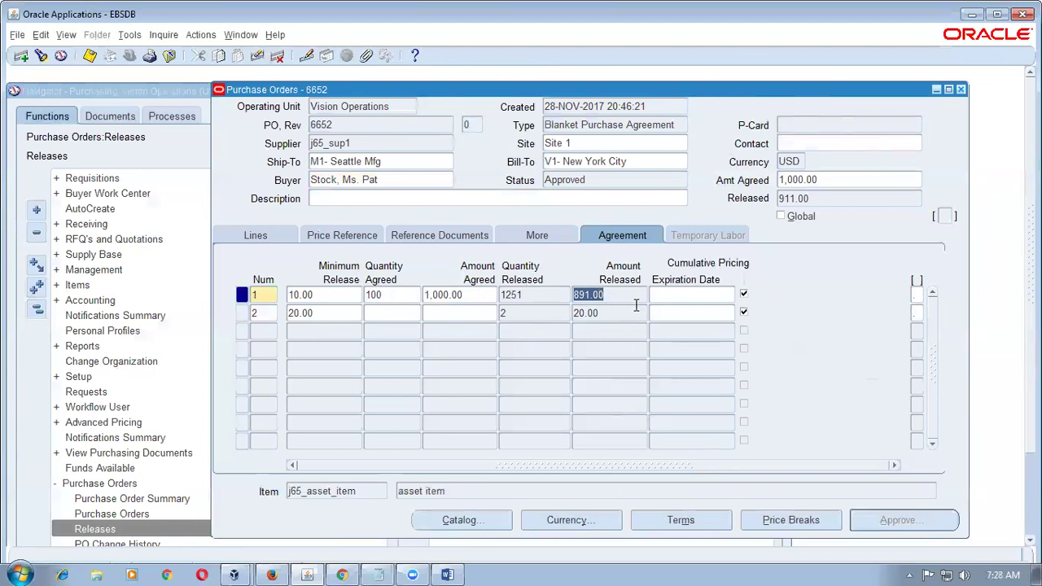
left_click(513, 300)
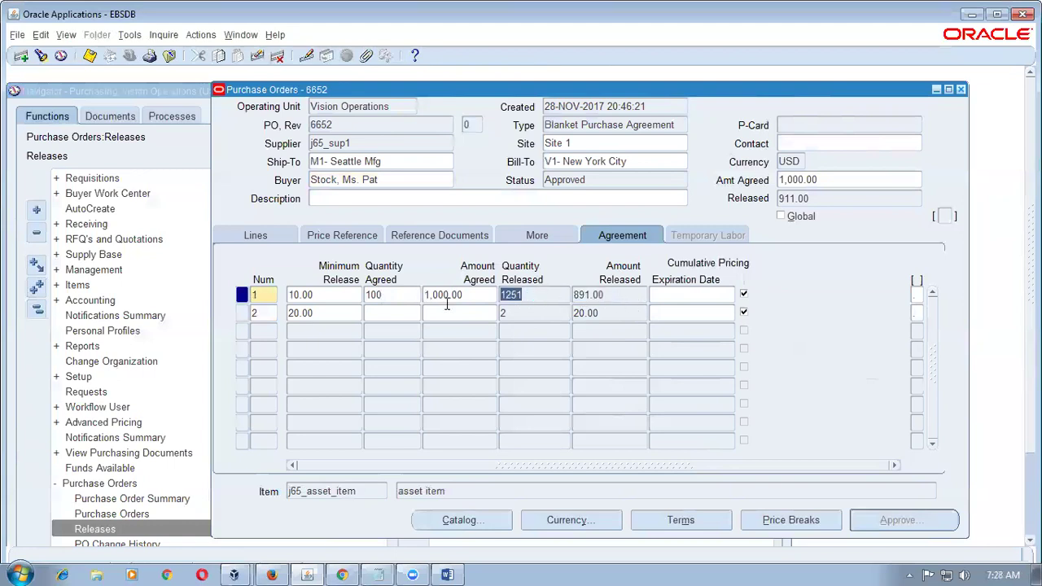
left_click(461, 297)
left_click(405, 299)
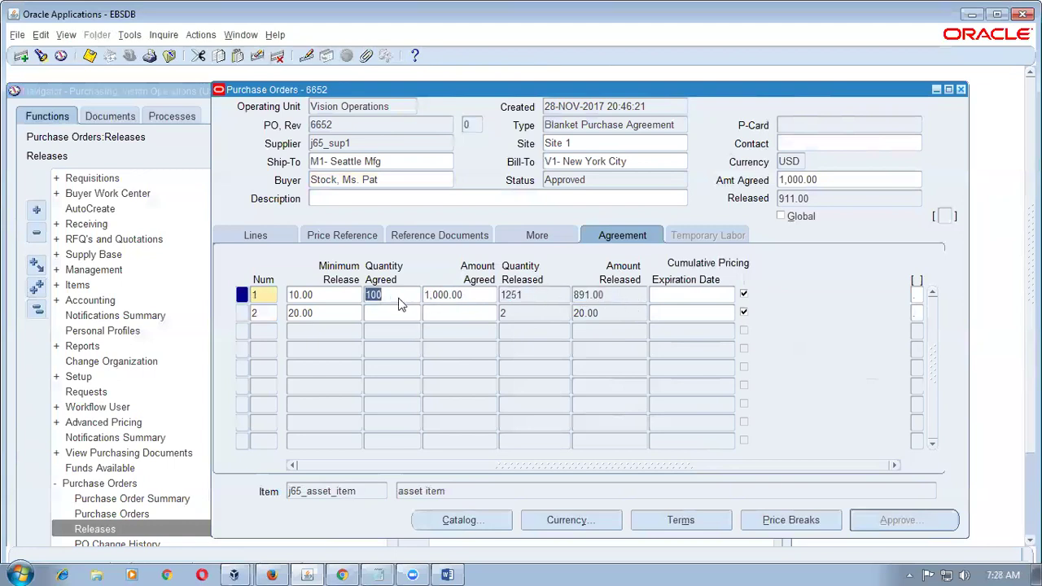
left_click(468, 299)
left_click(519, 298)
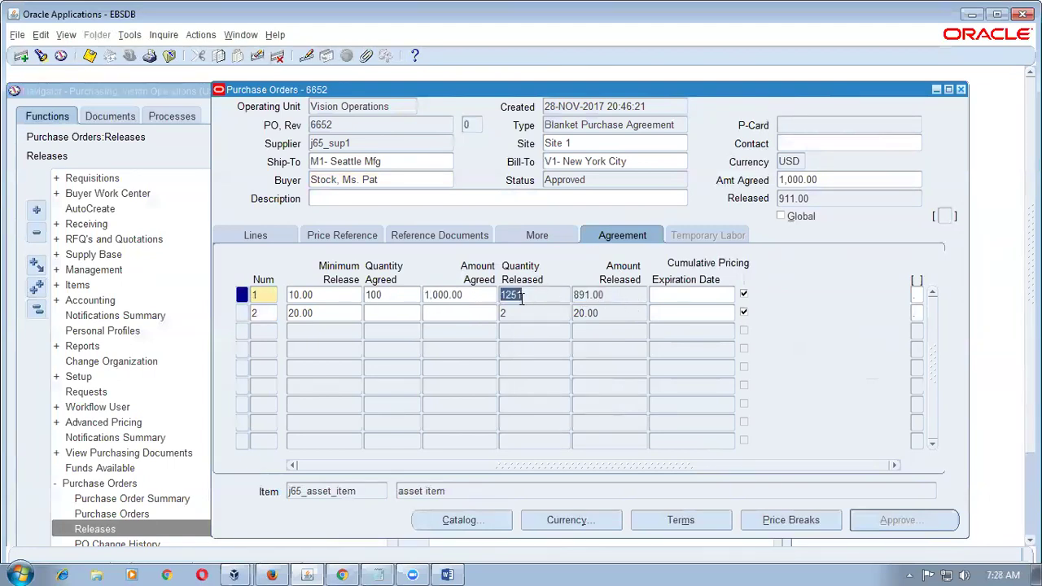
Clear the amount limit and minimum release from the blanket agreement's terms, accept the new document revision and close the terms.
left_click(629, 301)
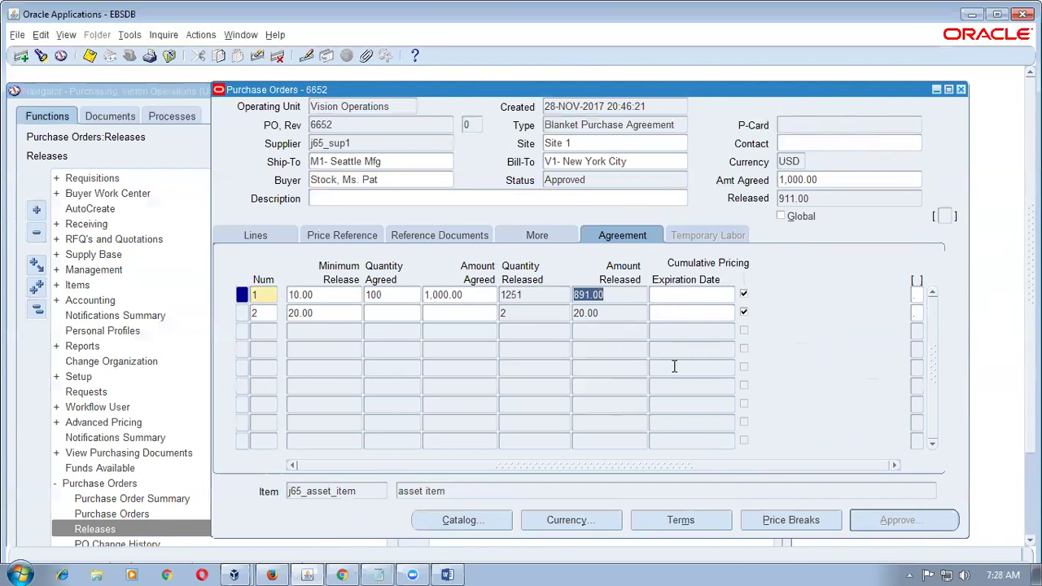
left_click(690, 517)
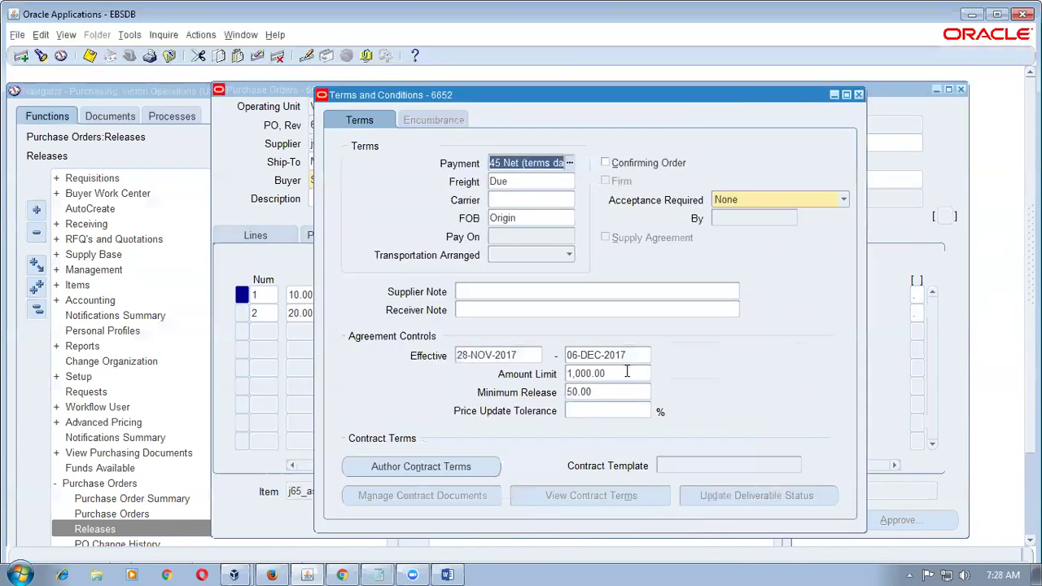
left_click(627, 373)
key("Delete")
left_click(624, 393)
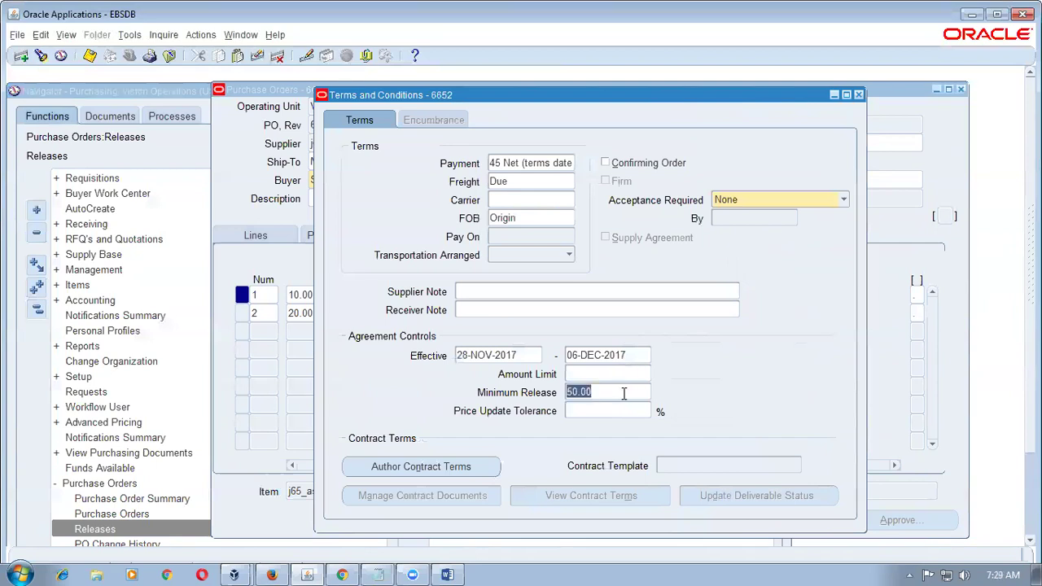
key("Delete")
left_click(859, 96)
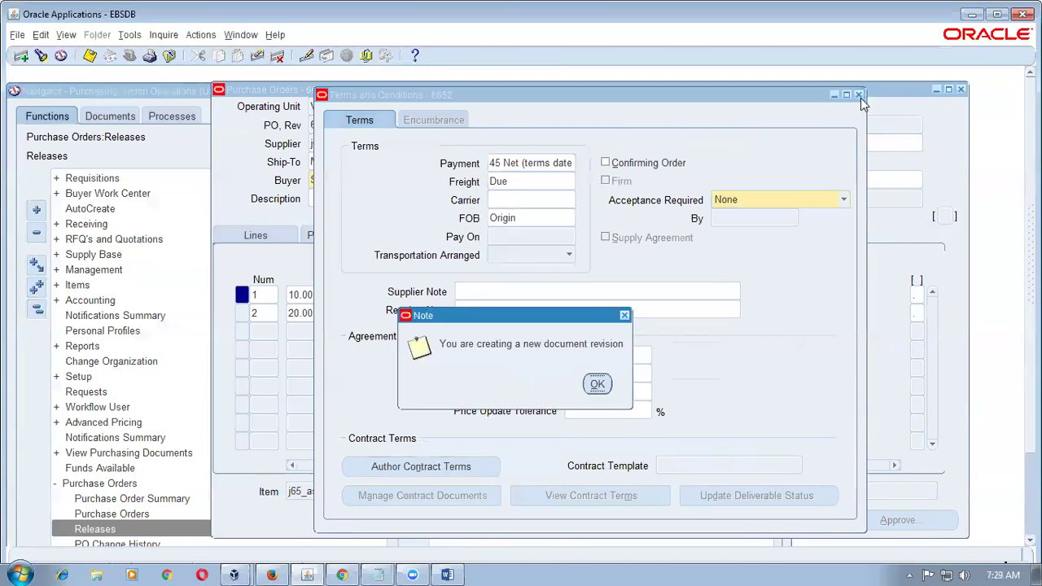
left_click(595, 385)
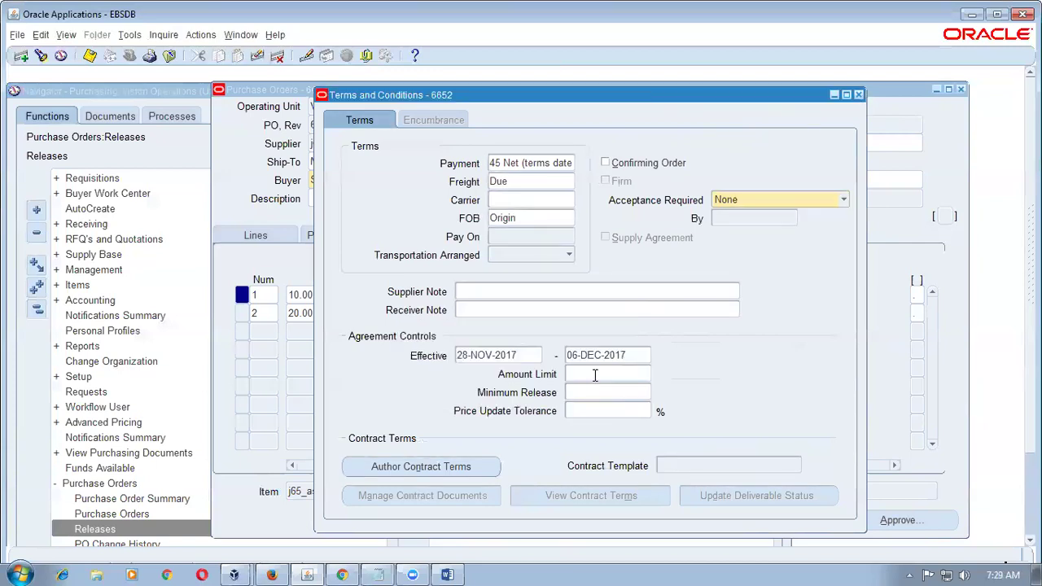
left_click(593, 392)
left_click(859, 95)
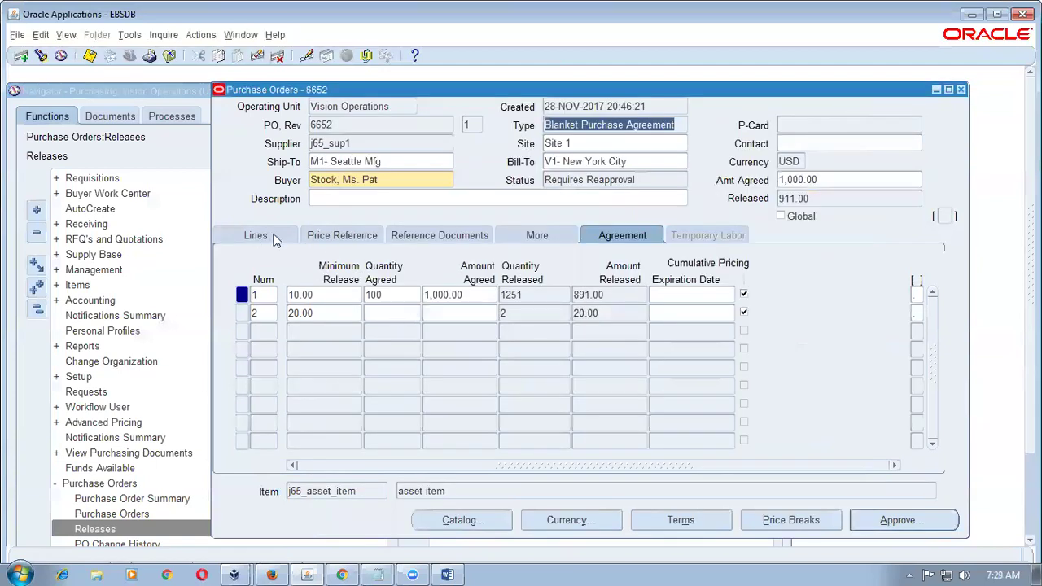
Clear the minimum release amounts on agreement lines 1 and 2 and save the blanket agreement.
double_click(329, 294)
key("Delete")
left_click(327, 314)
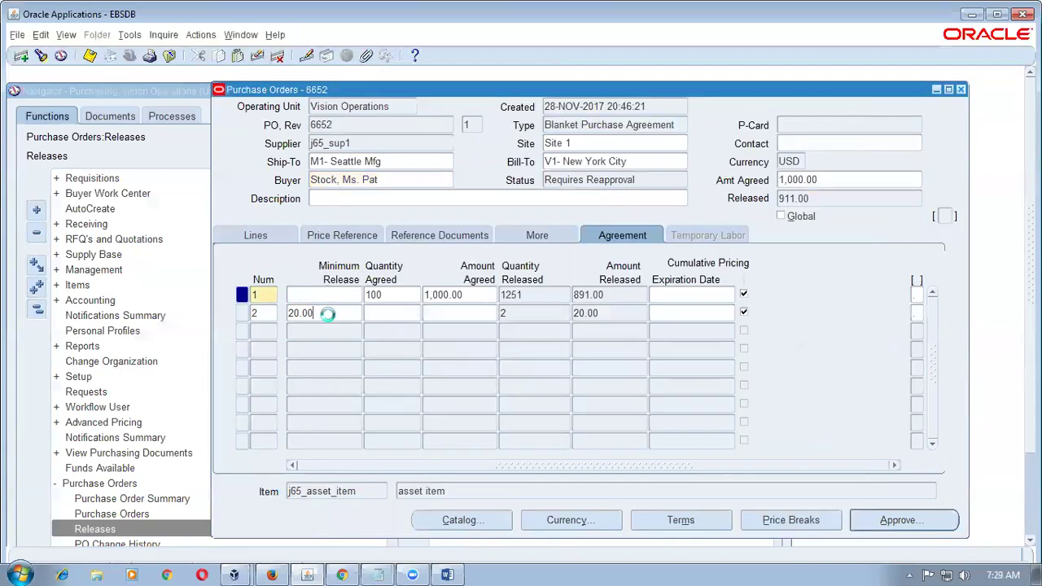
double_click(330, 314)
key("Delete")
key("ctrl+s")
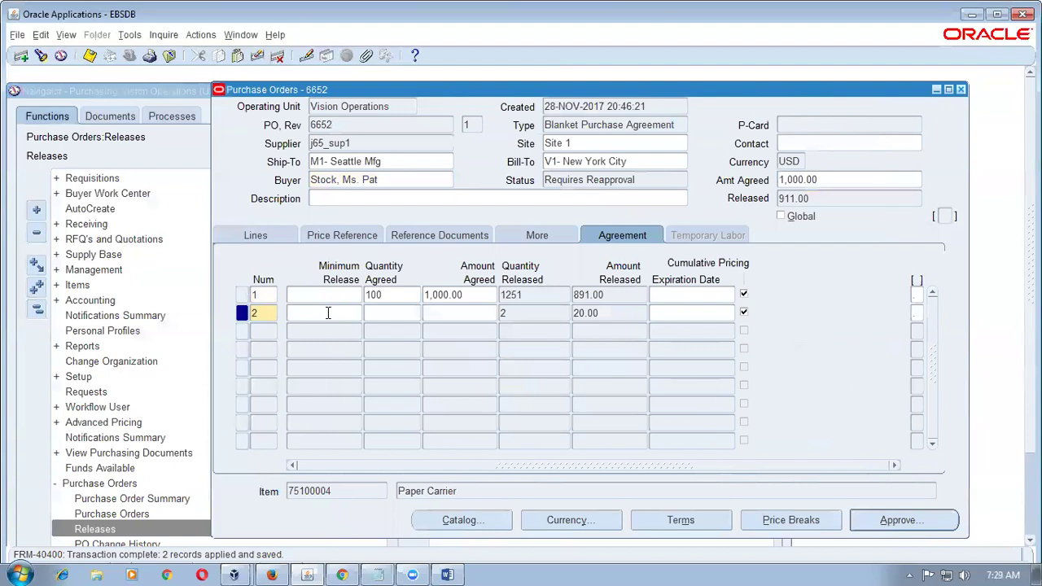
left_click(332, 295)
key("Down")
left_click(332, 294)
left_click(331, 306)
Check the revised blanket agreement's status and submit the document for approval.
left_click(647, 179)
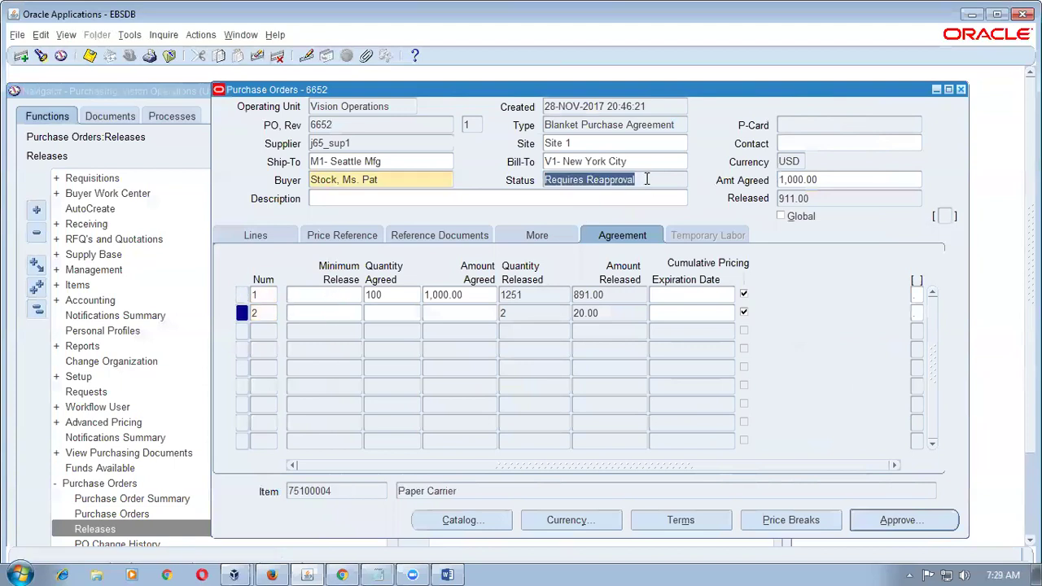
left_click(895, 520)
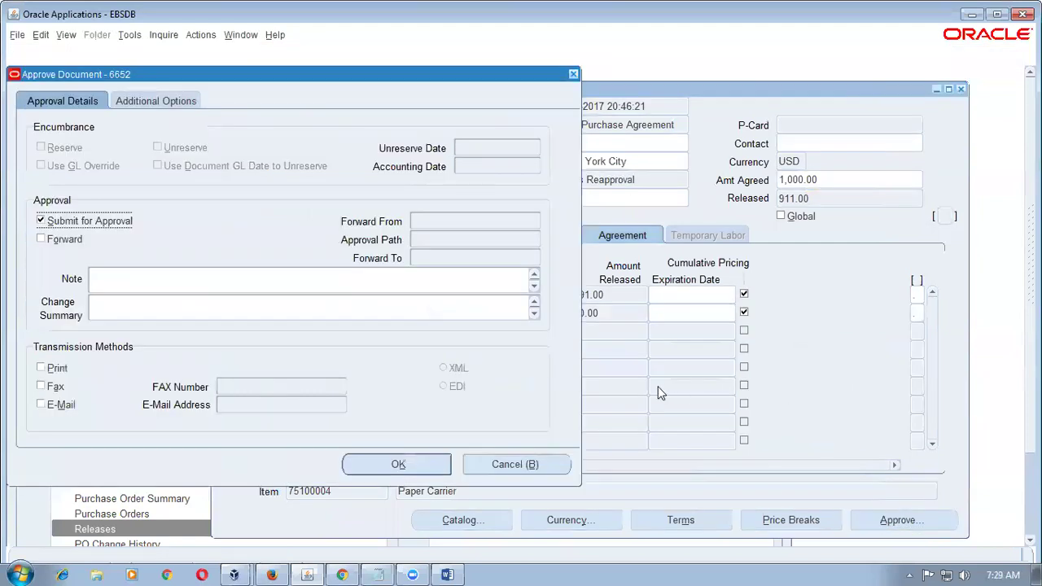
left_click(368, 457)
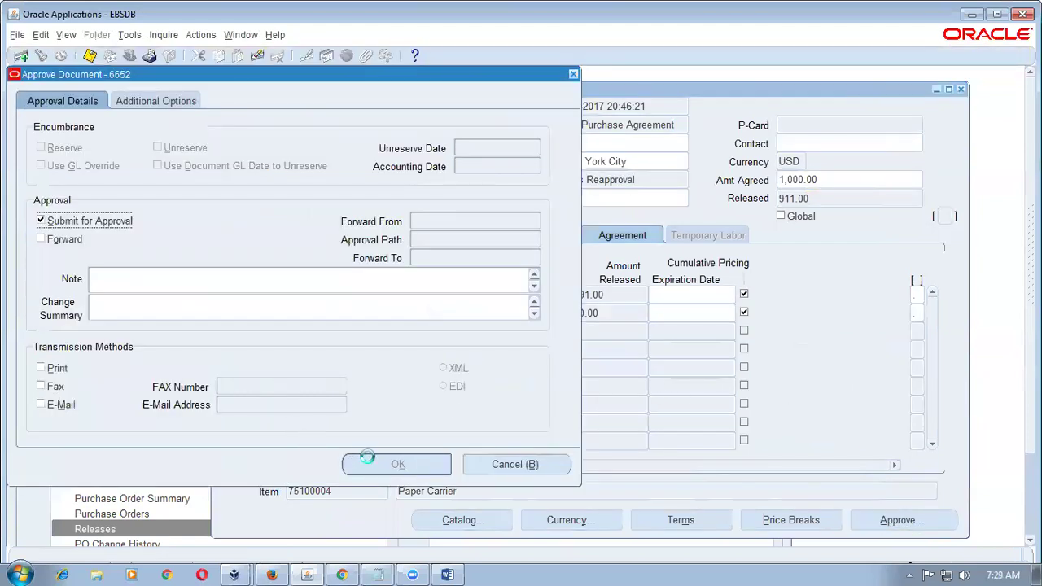
Switch to File Explorer and open the Automatic Document Creation Word document from the Fusion Procurement folder on the C: drive.
left_click(96, 575)
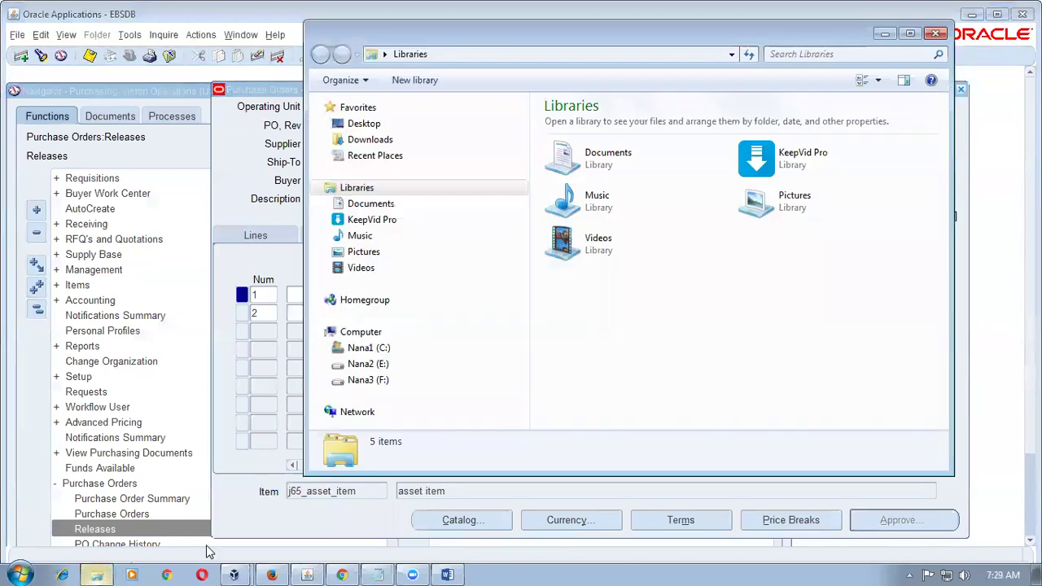
left_click(368, 347)
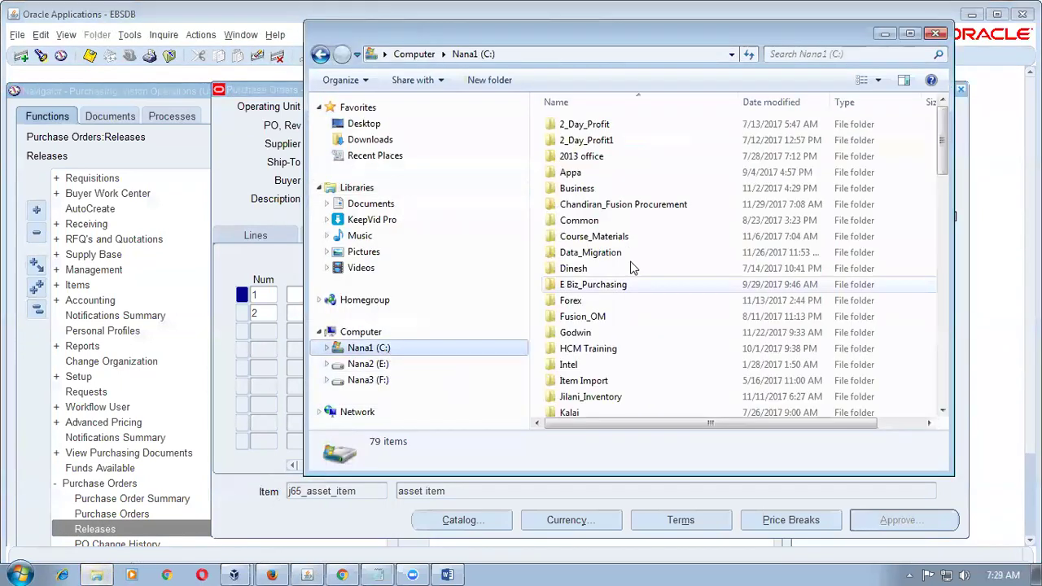
double_click(648, 205)
key("a")
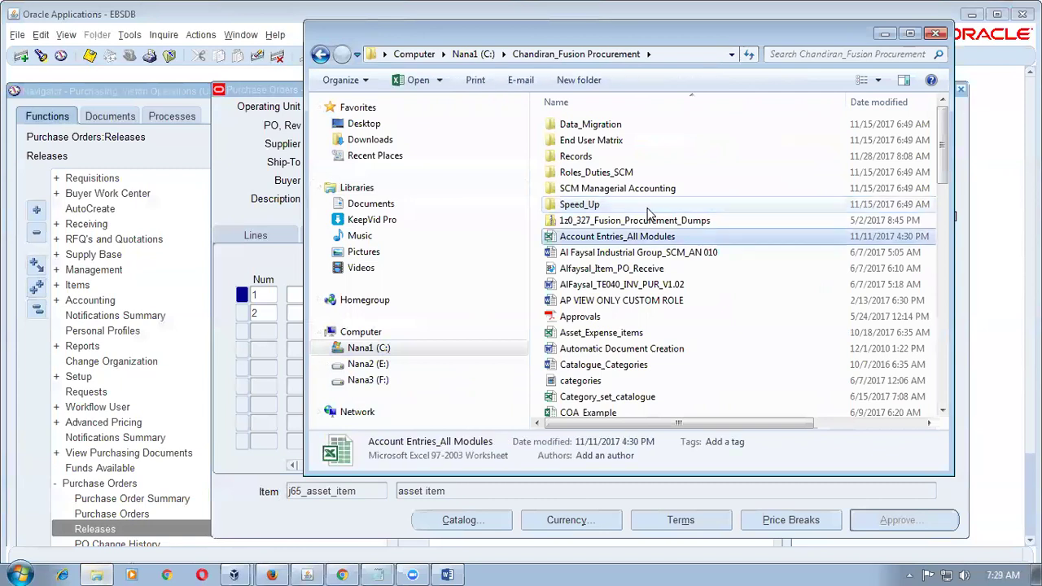
left_click(653, 353)
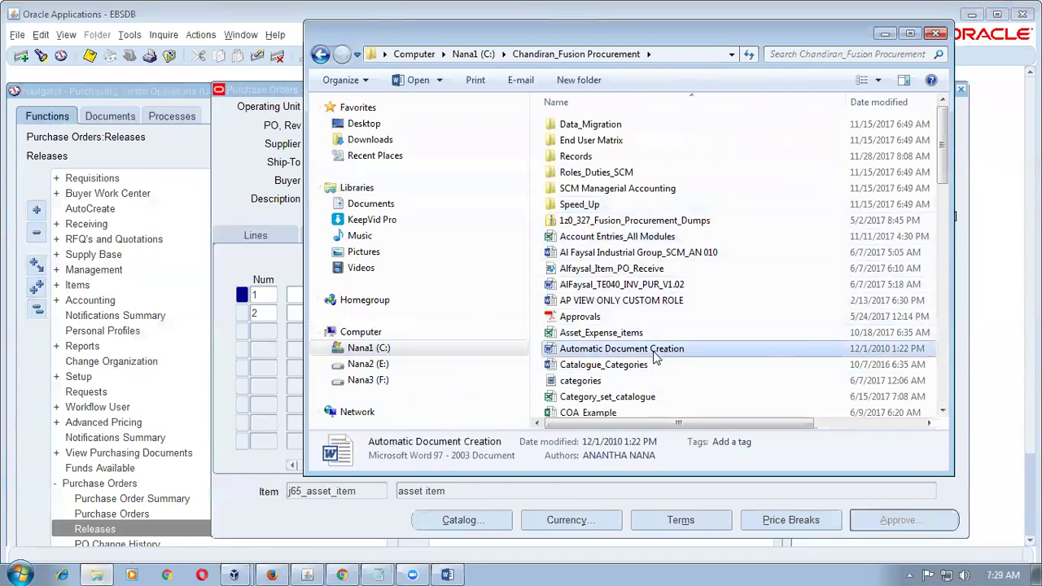
double_click(656, 356)
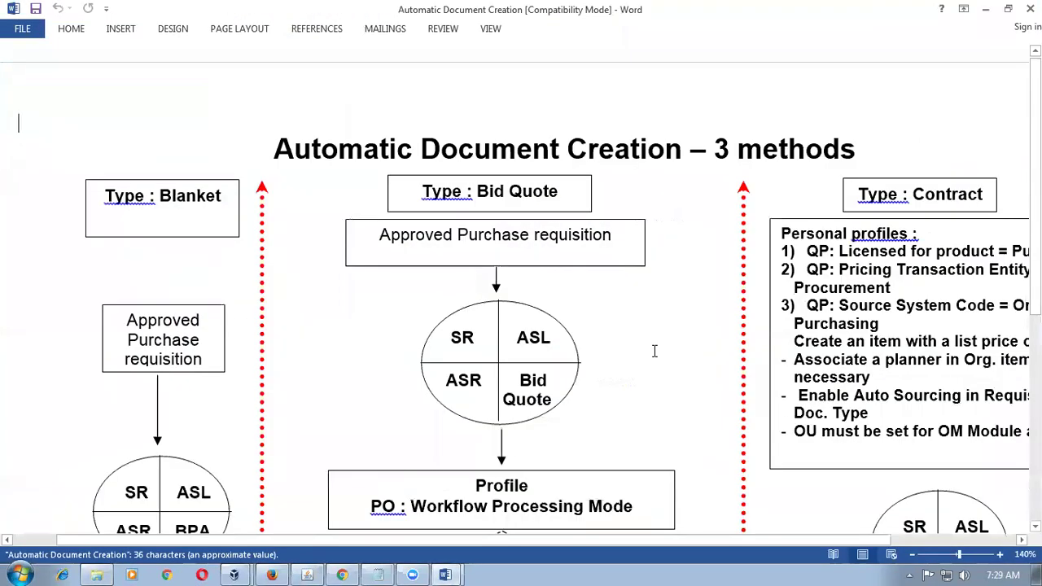
Examine the blanket method in the document creation diagram, from approved requisition through SR, ASL, ASR and BPA to the Create Release program.
scroll(654, 351, "down", 3)
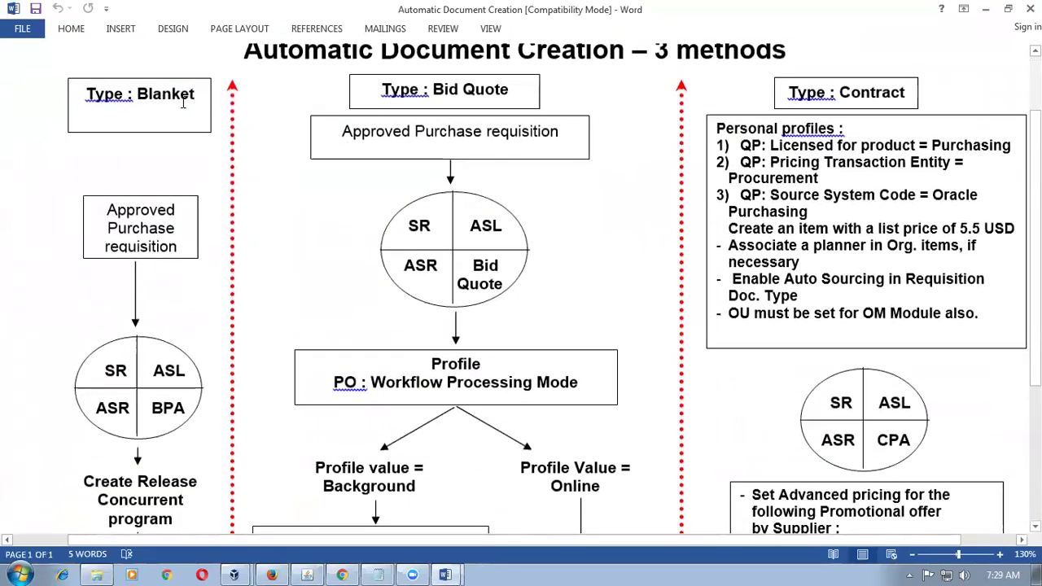
left_click(439, 87)
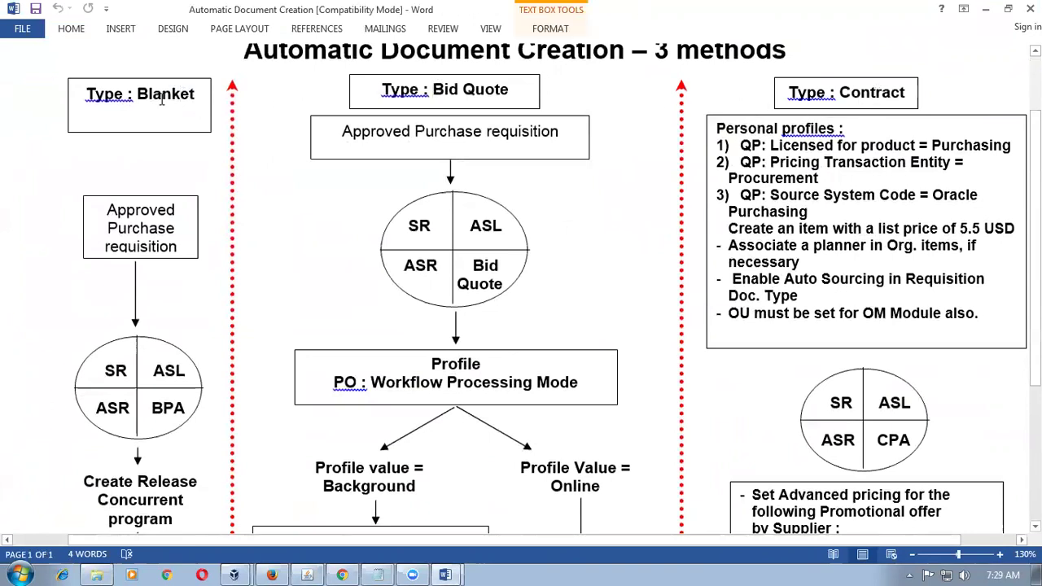
left_click_drag(88, 95, 171, 94)
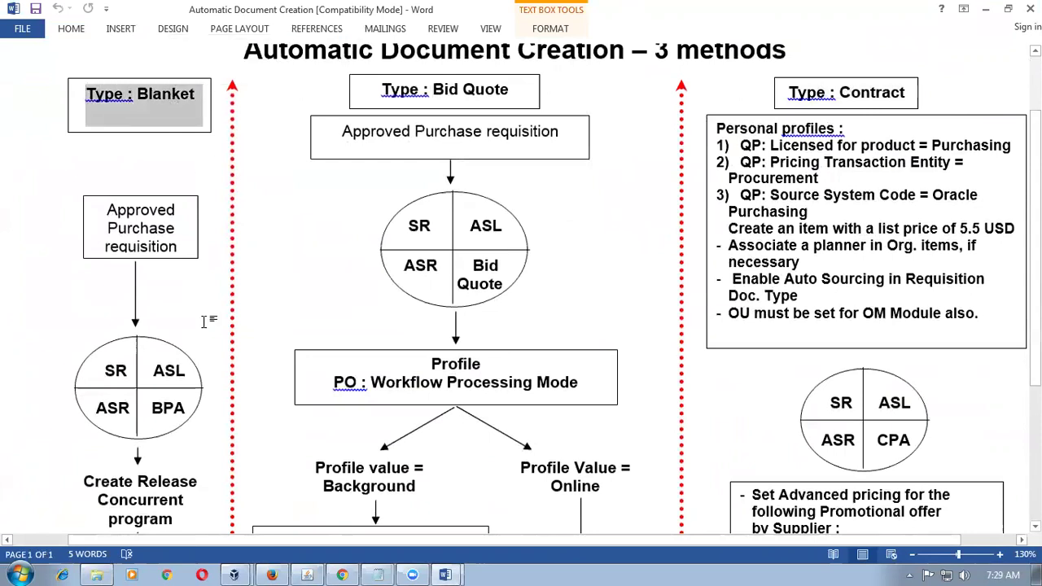
left_click(115, 370)
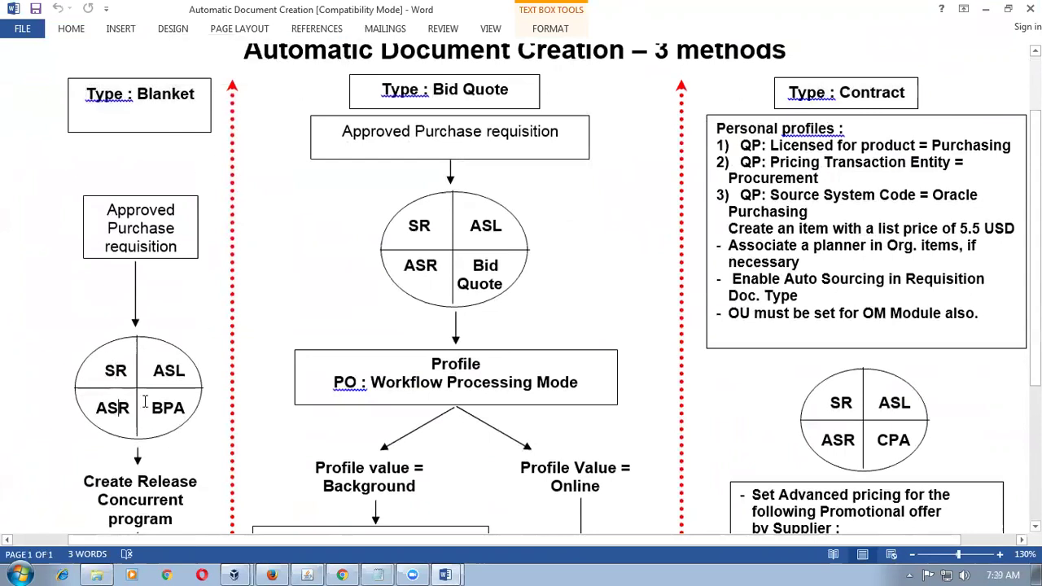
left_click(173, 406)
left_click_drag(153, 214, 175, 246)
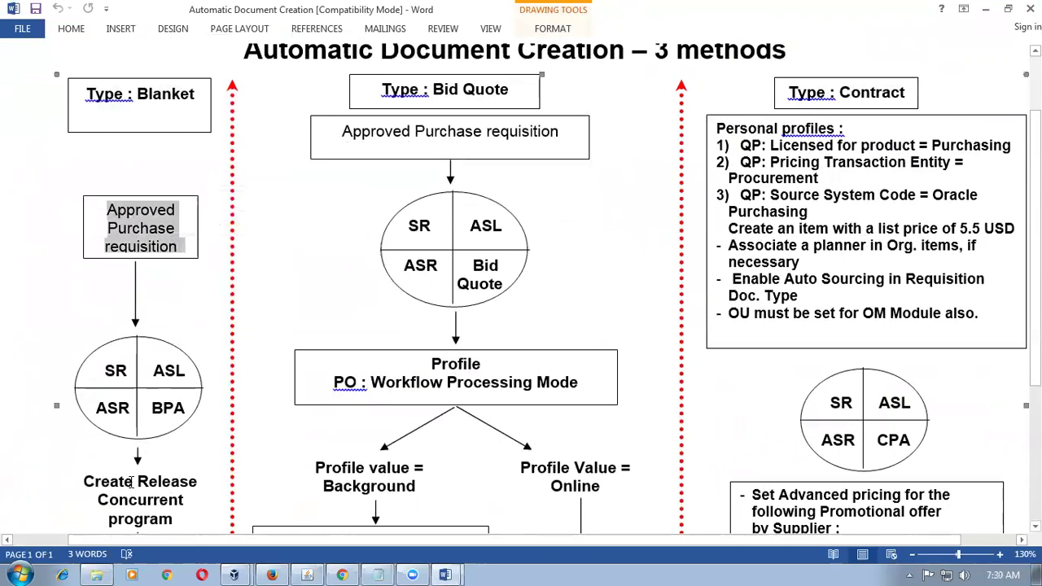
left_click_drag(85, 481, 180, 482)
scroll(180, 483, "down", 3)
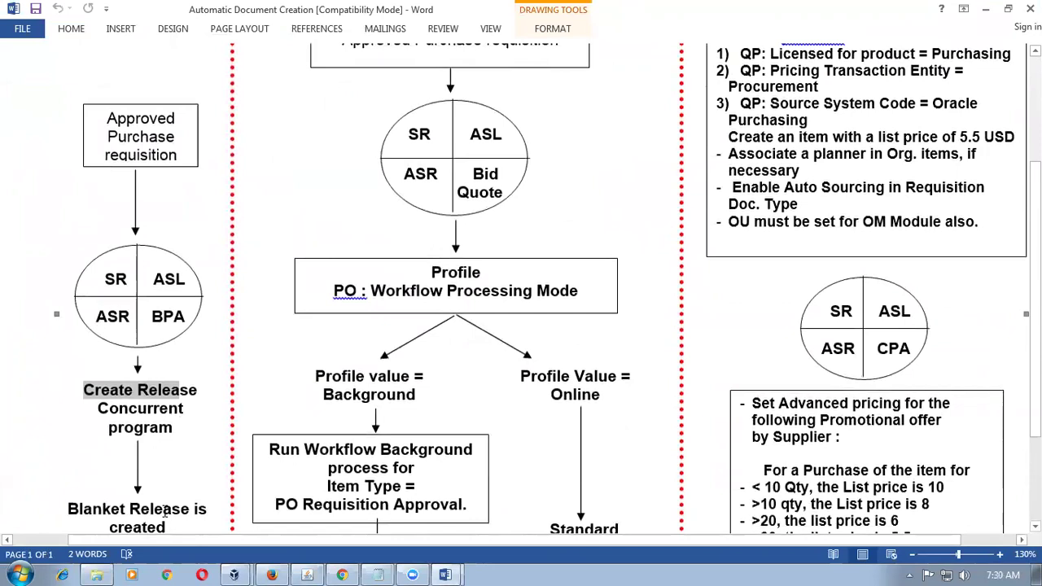
scroll(165, 511, "up", 3)
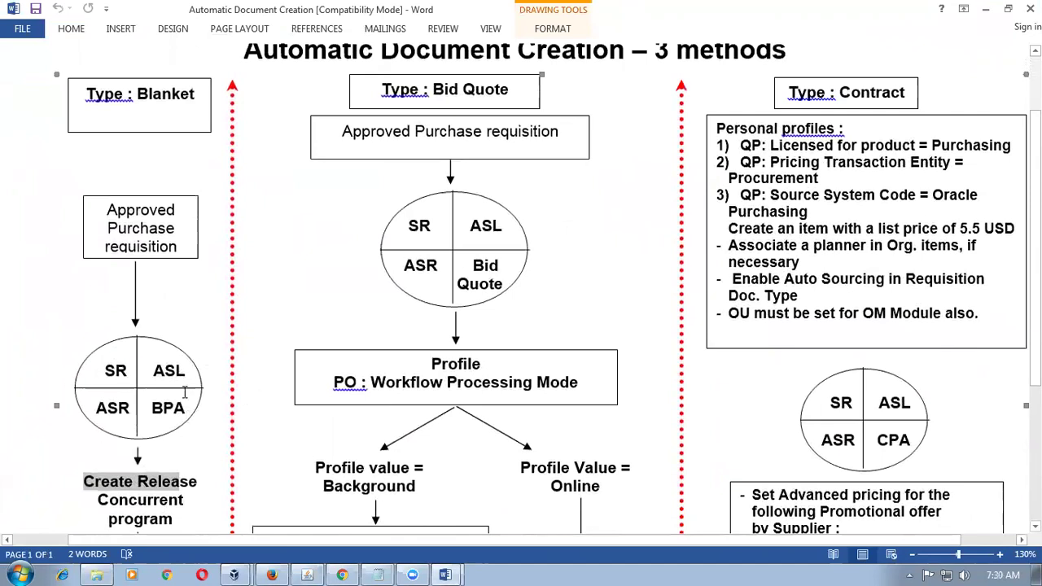
Switch back to Oracle Applications and check the amount limit and minimum release in the blanket agreement's terms.
key("alt+Tab")
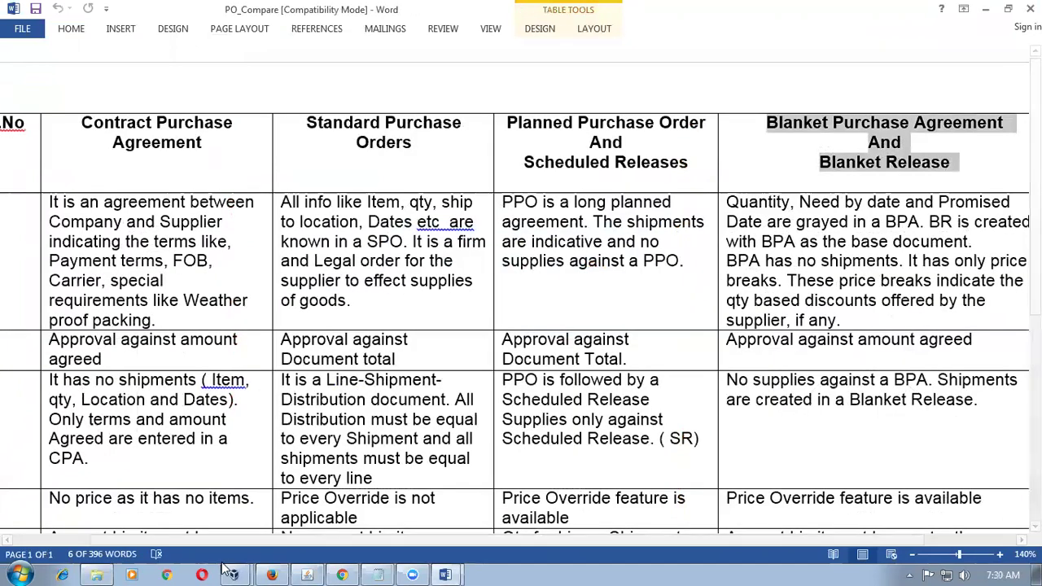
left_click(307, 575)
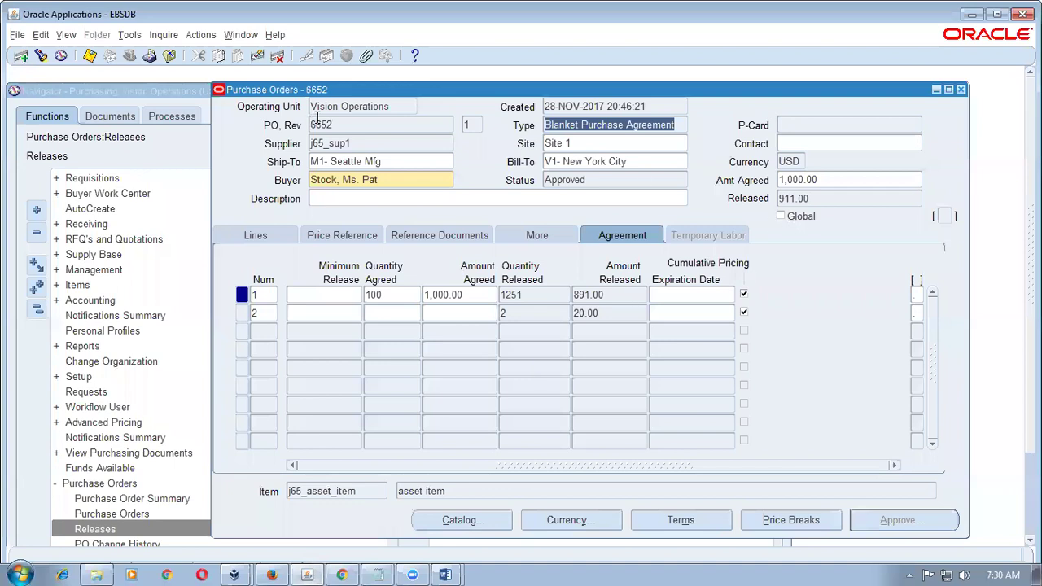
left_click(380, 122)
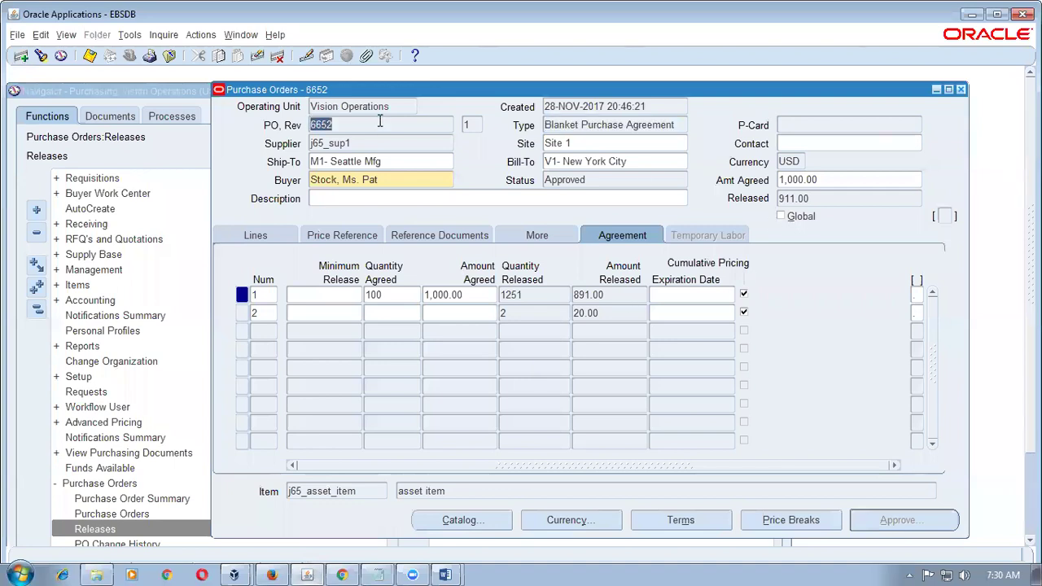
left_click(681, 520)
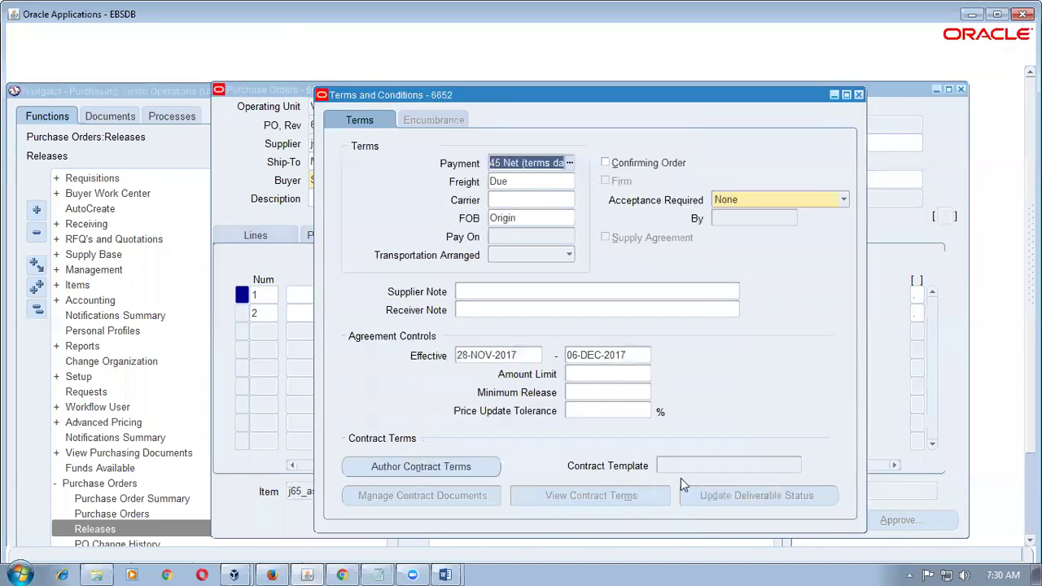
left_click(599, 393)
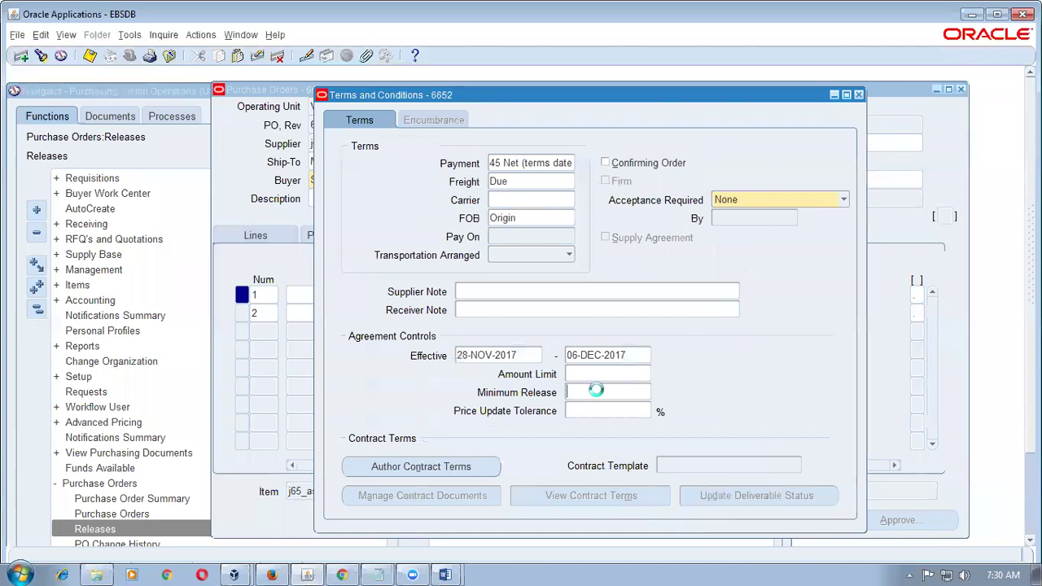
left_click(859, 94)
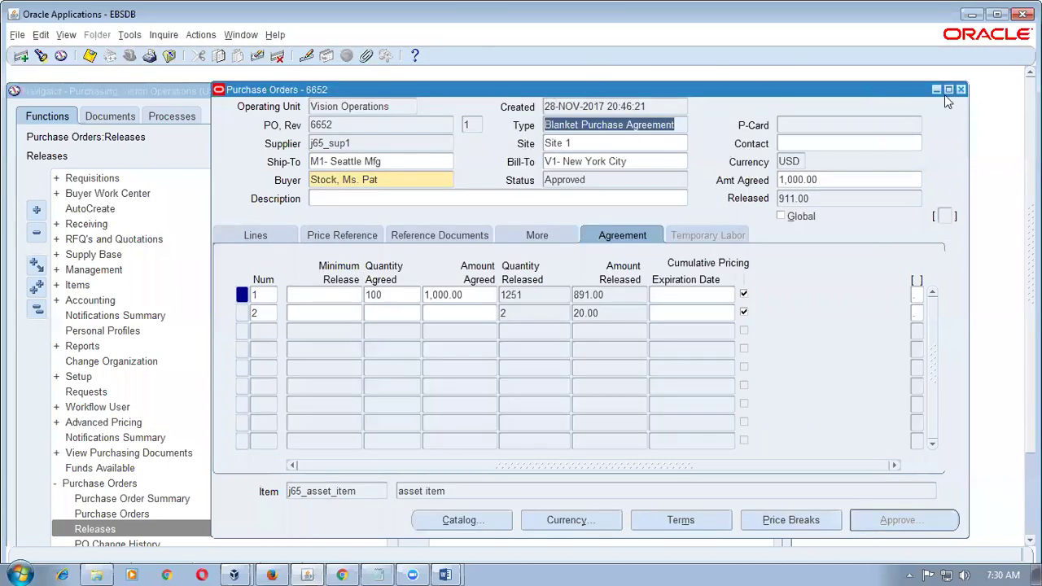
Close the blanket agreement, collapse the function list and open Sourcing Rules under Supply Base.
left_click(961, 91)
left_click(37, 309)
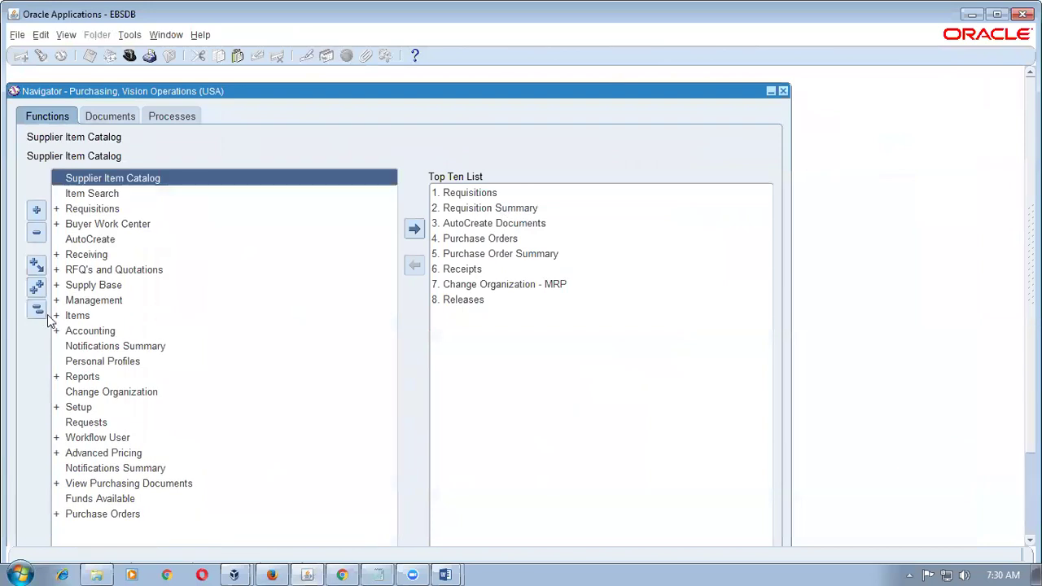
double_click(107, 285)
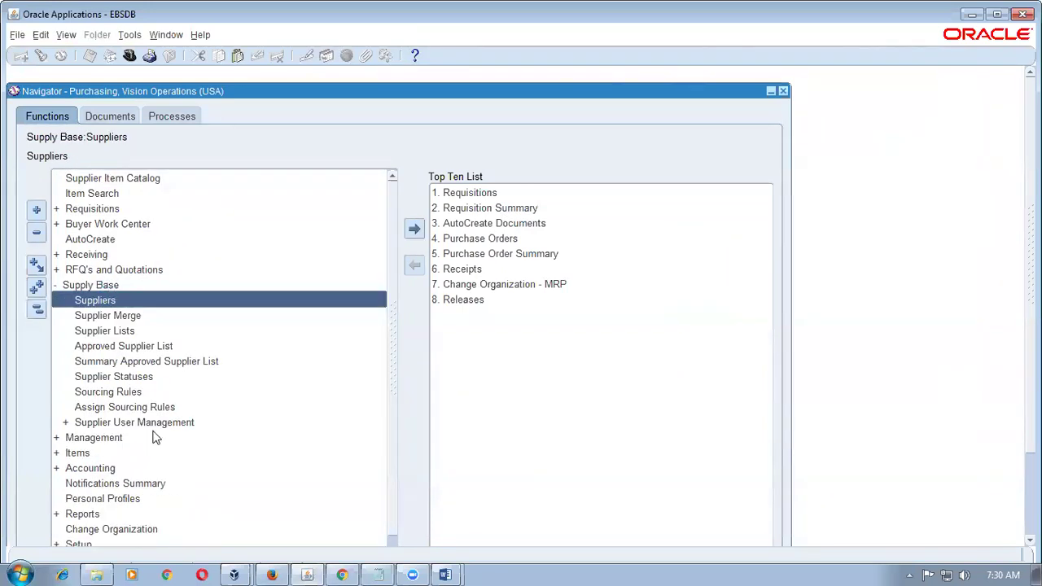
left_click(159, 394)
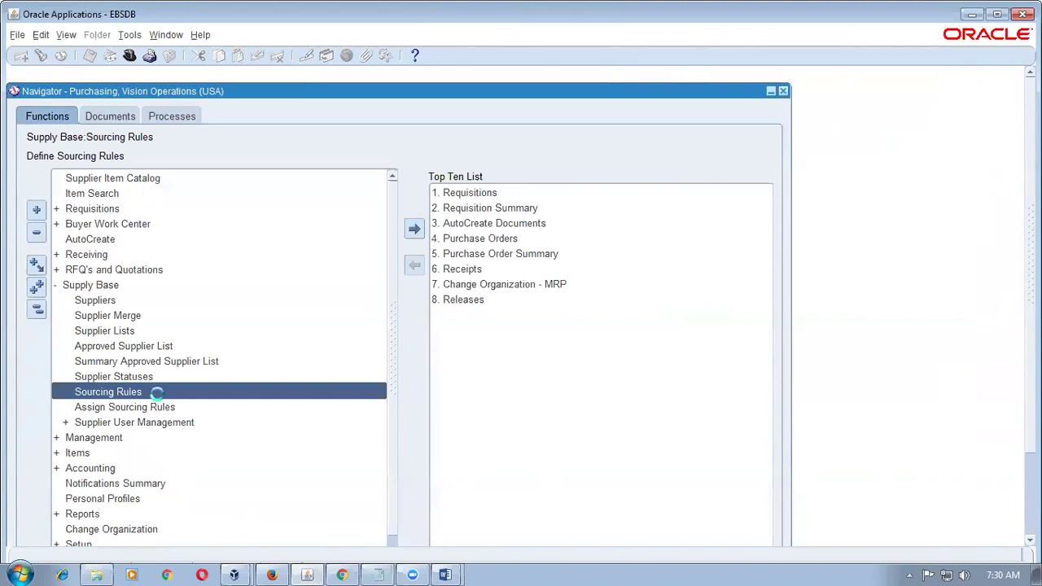
Name the new sourcing rule 65_SR1, apply it to all organizations and start its effective date on 28-NOV-2017.
type("65_SR1")
key("Tab")
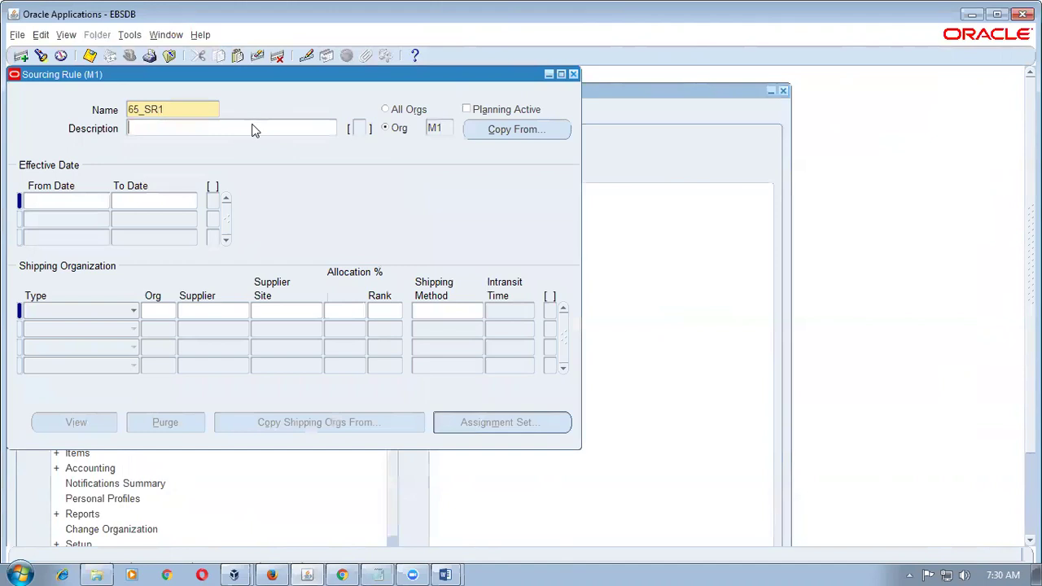
left_click(399, 109)
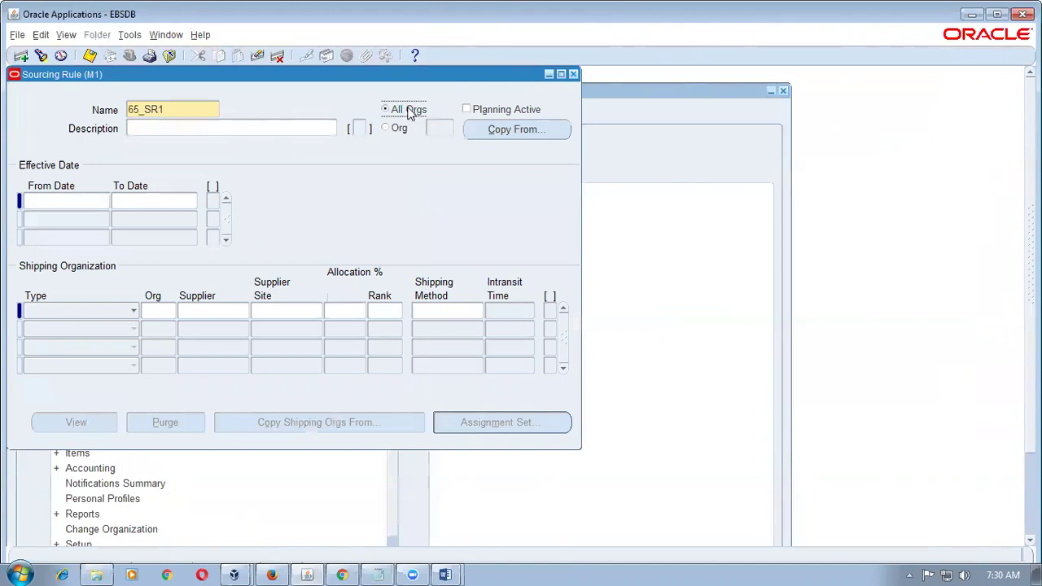
left_click(56, 202)
Add a Buy From source with supplier j65_sup1, Site 1, 100% allocation and rank 1, and save the sourcing rule.
left_click(87, 311)
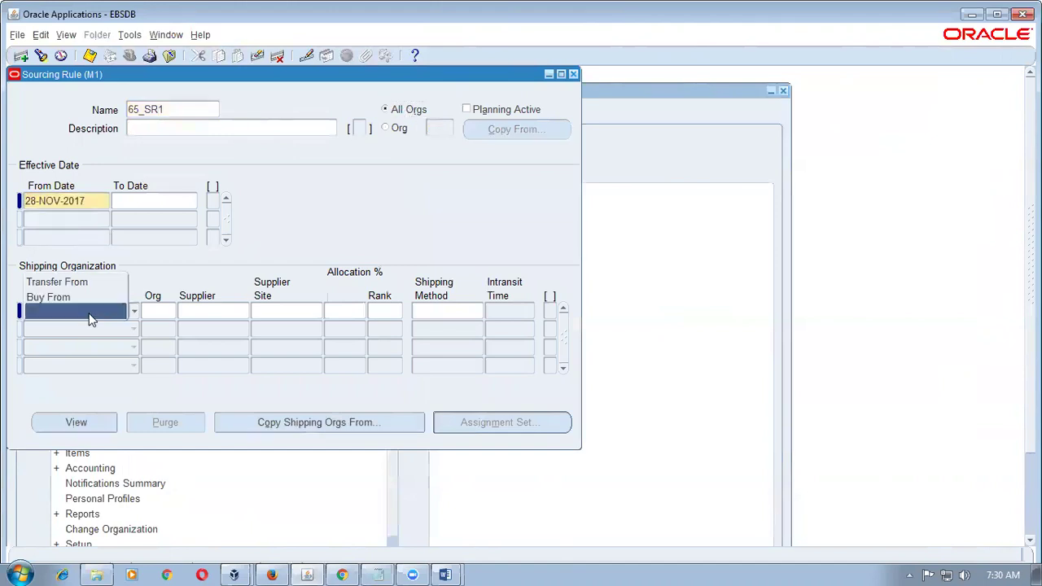
left_click(84, 299)
left_click(204, 309)
type("J")
type("65_sup1")
key("Tab")
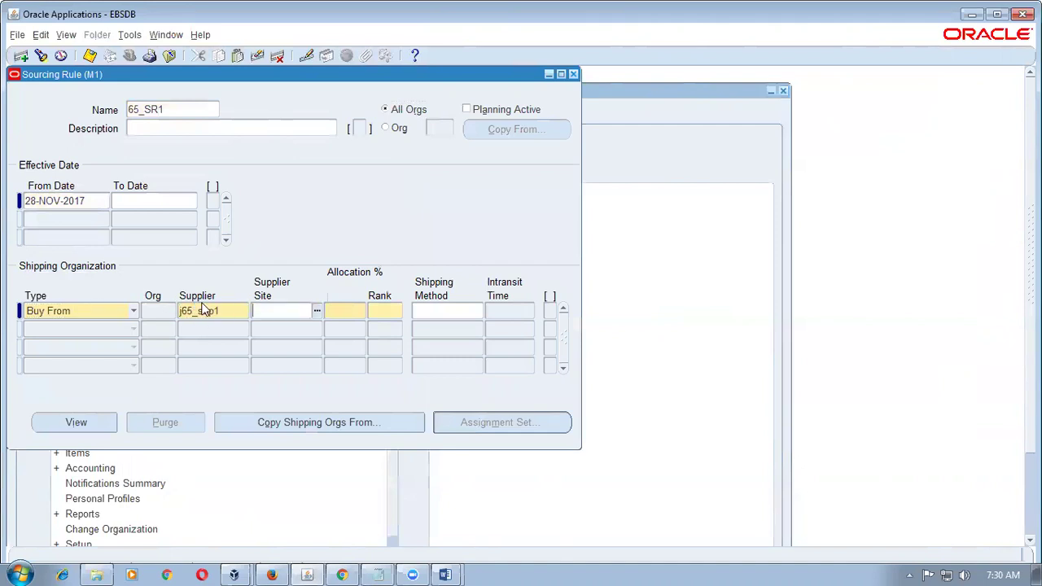
type("Site 1")
key("Tab")
type("100")
key("Tab")
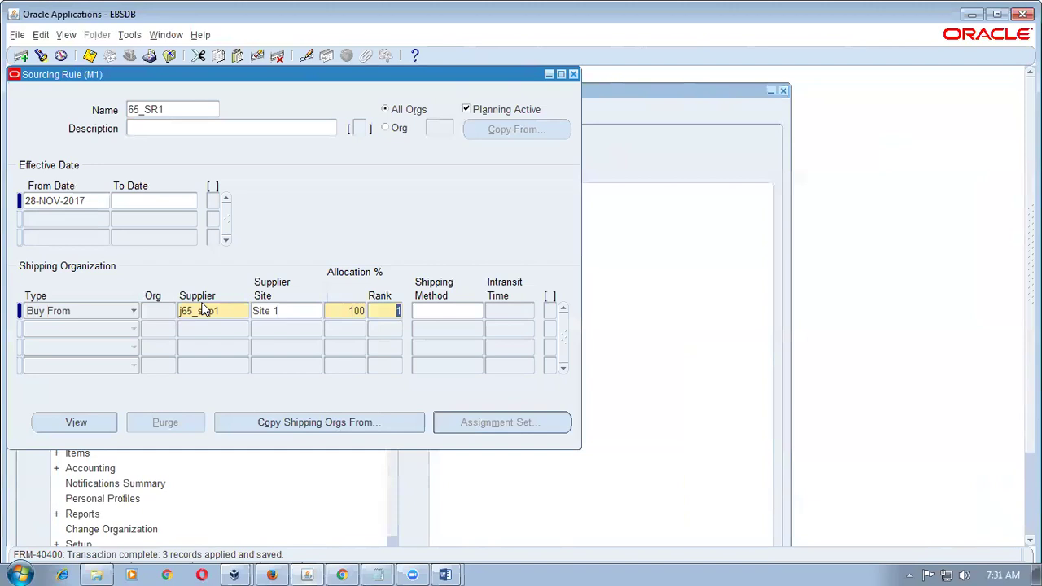
Close the sourcing rule and open Assign Sourcing Rules under Supply Base.
left_click(574, 75)
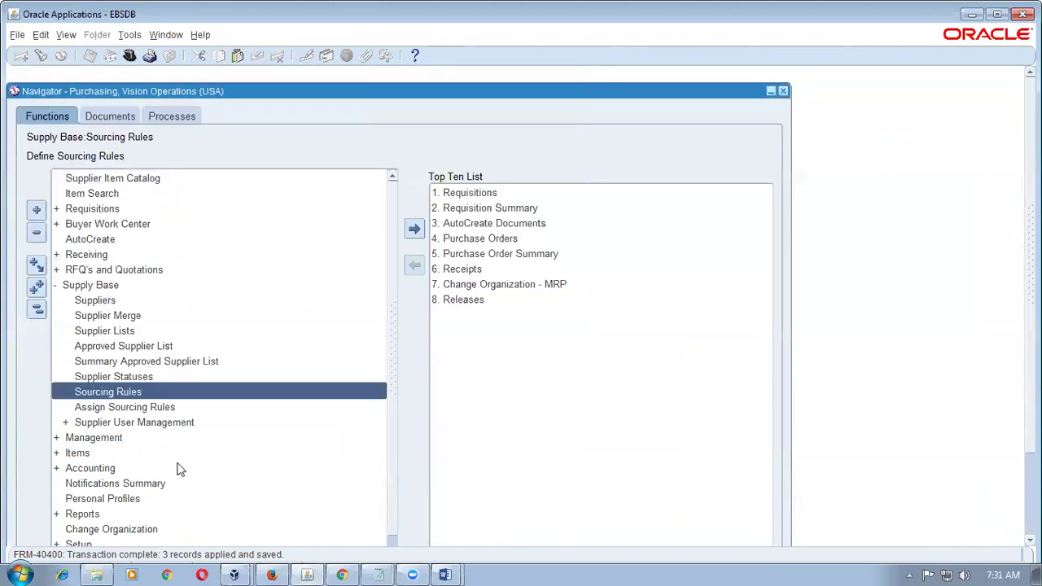
left_click(139, 411)
double_click(144, 412)
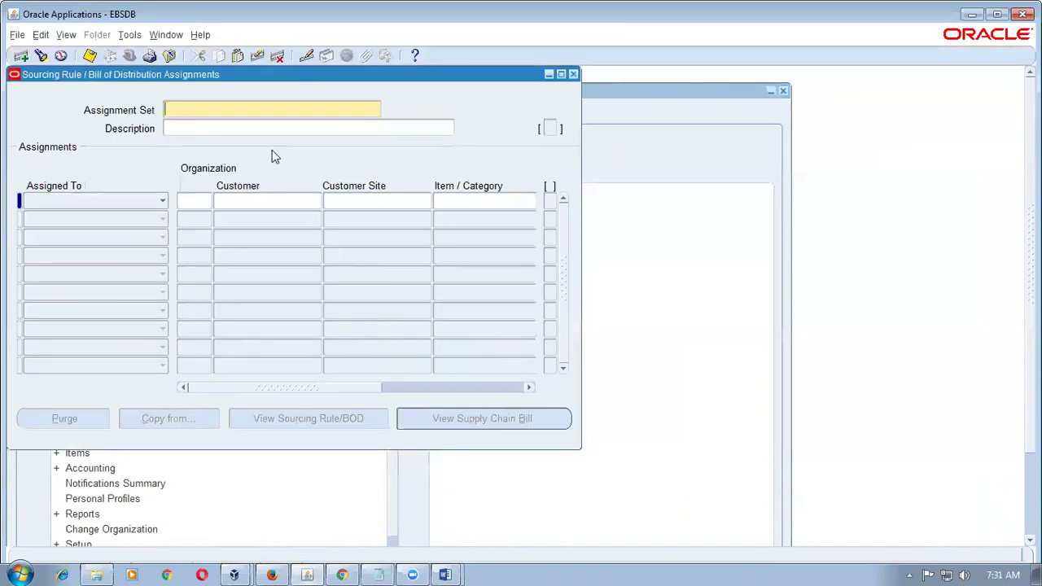
Query the assignment sets with Supp% to retrieve the Supplier Scheduling set.
key("F11")
type("sUPP%")
key("ctrl+F11")
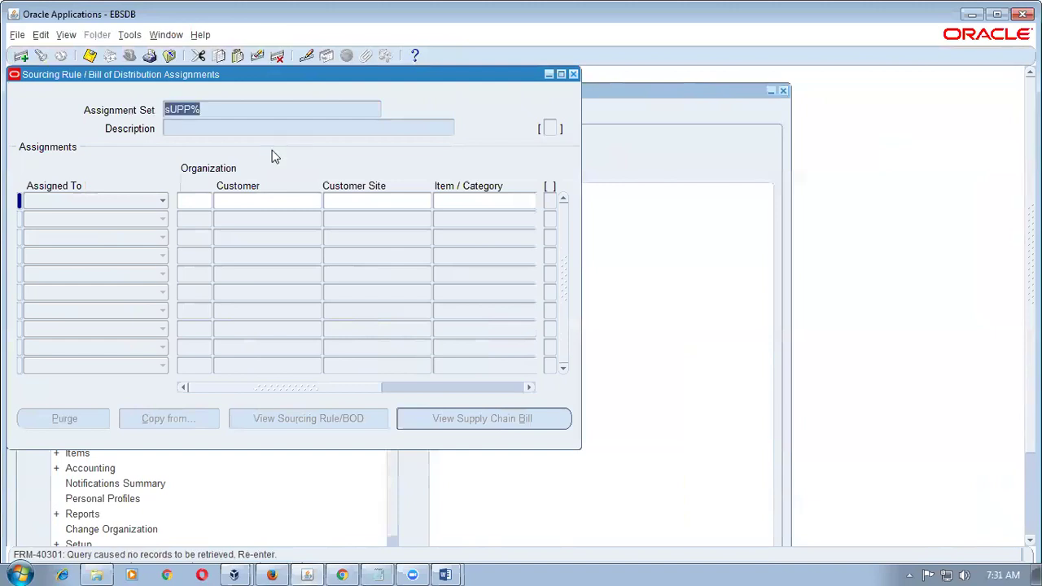
type("Supp5")
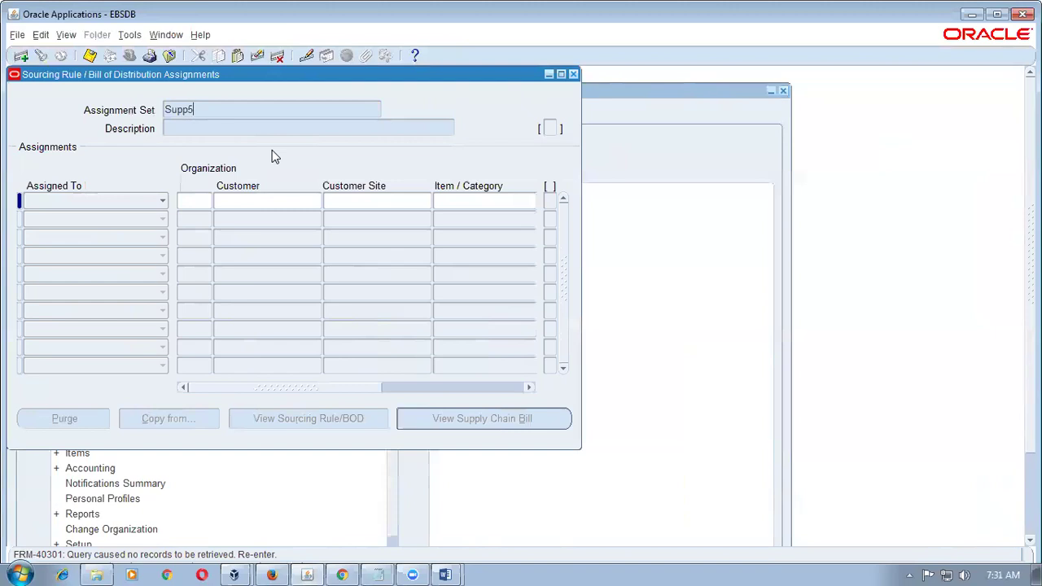
key("ctrl+F11")
key("Right")
key("BackSpace")
type("%*")
key("ctrl+F11")
Insert an assignment line in the Supplier Scheduling set, assigned at Item level to j65_asset_item.
left_click(275, 272)
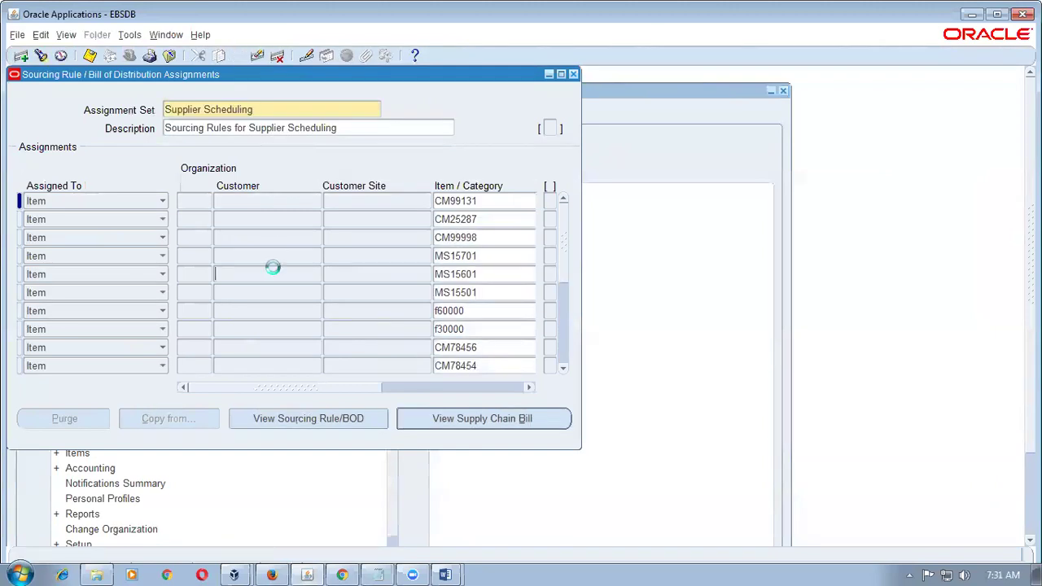
key("ctrl+Down")
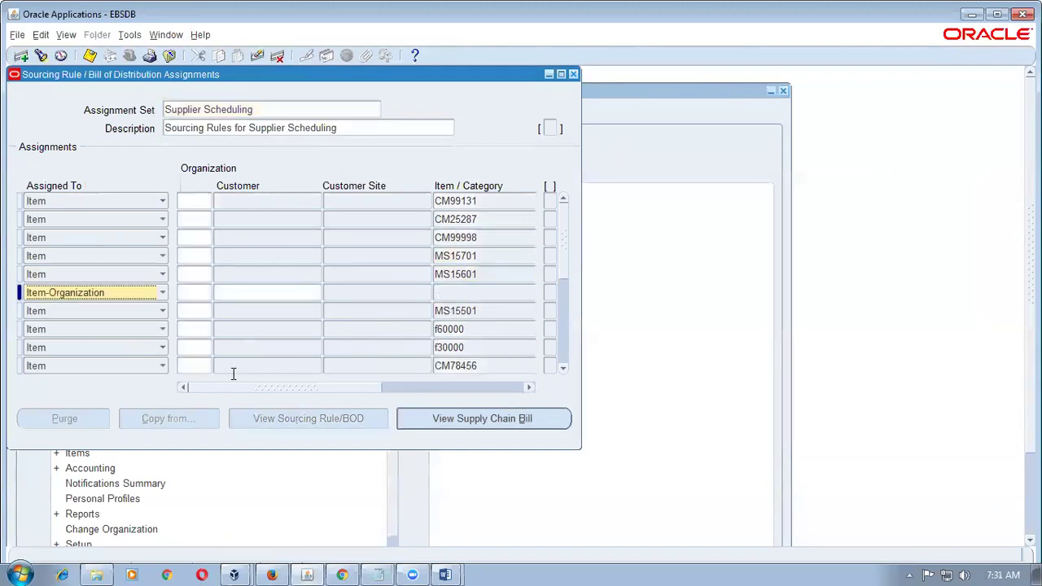
left_click(125, 293)
left_click(94, 324)
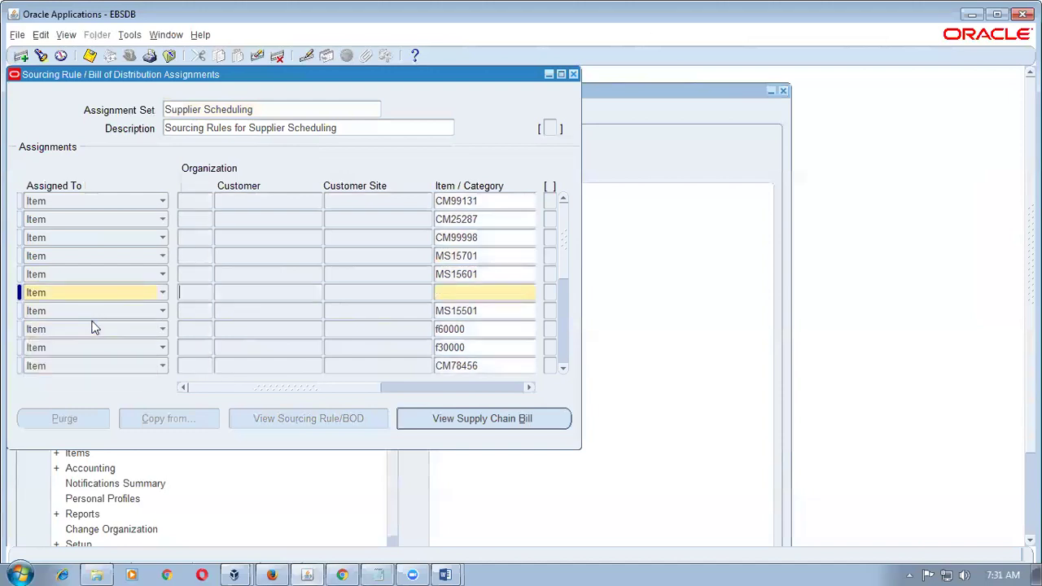
left_click(474, 292)
type("j65%")
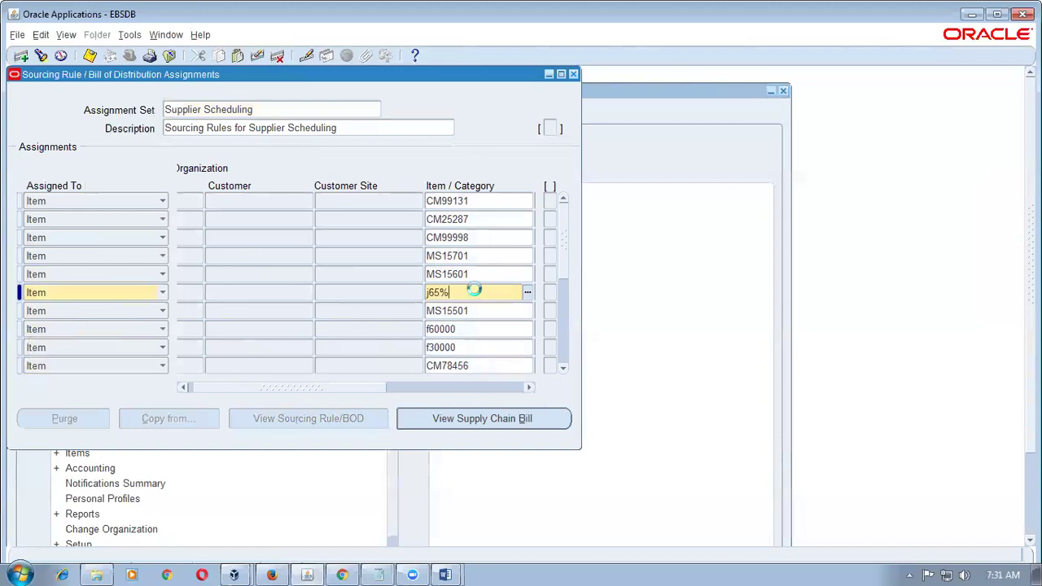
key("Tab")
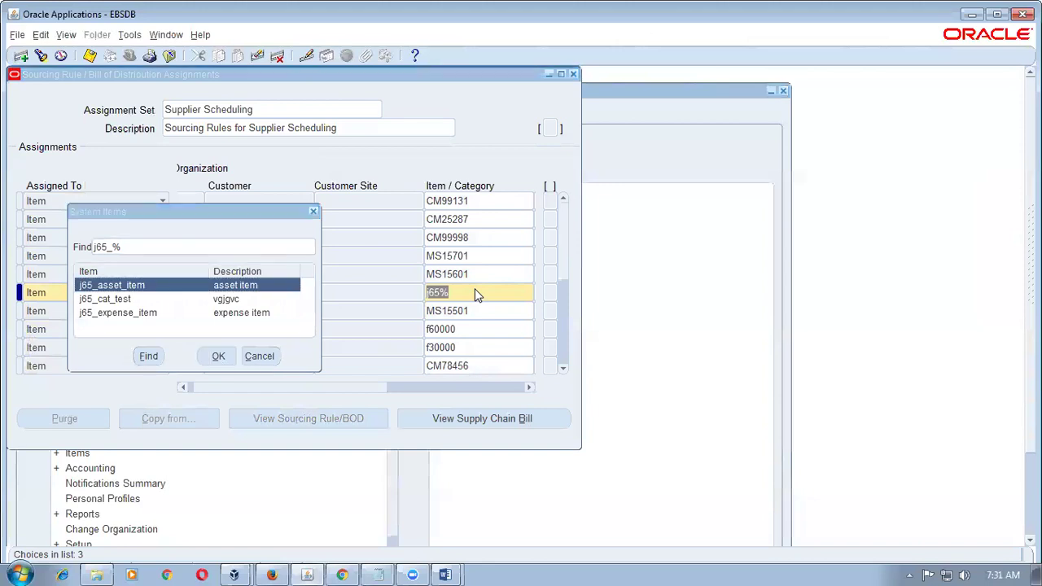
key("Return")
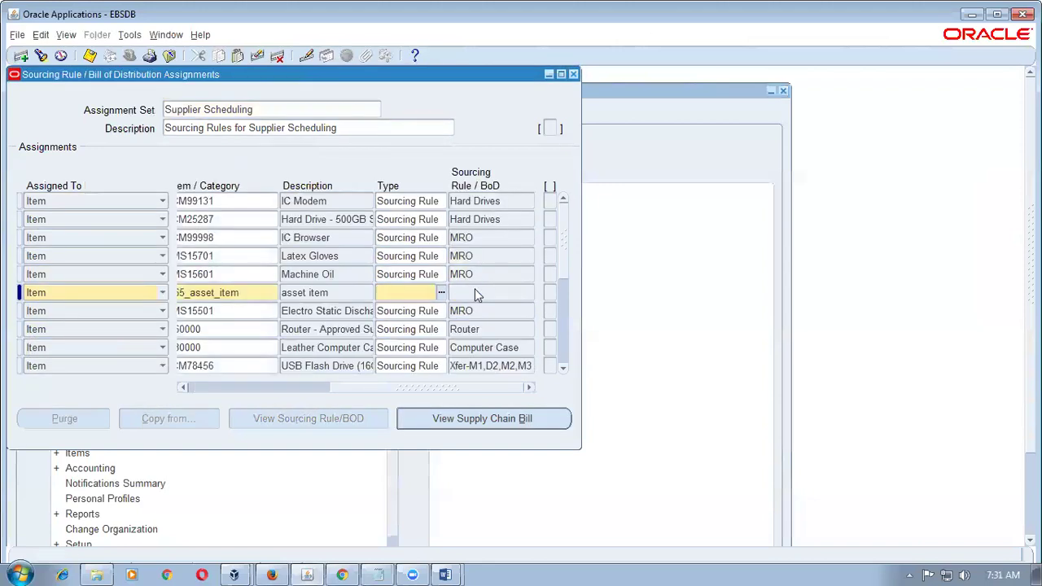
Open the j65_sup1 blanket agreement in Purchase Orders to check its item lines, and return to the sourcing rule assignments.
left_click(153, 36)
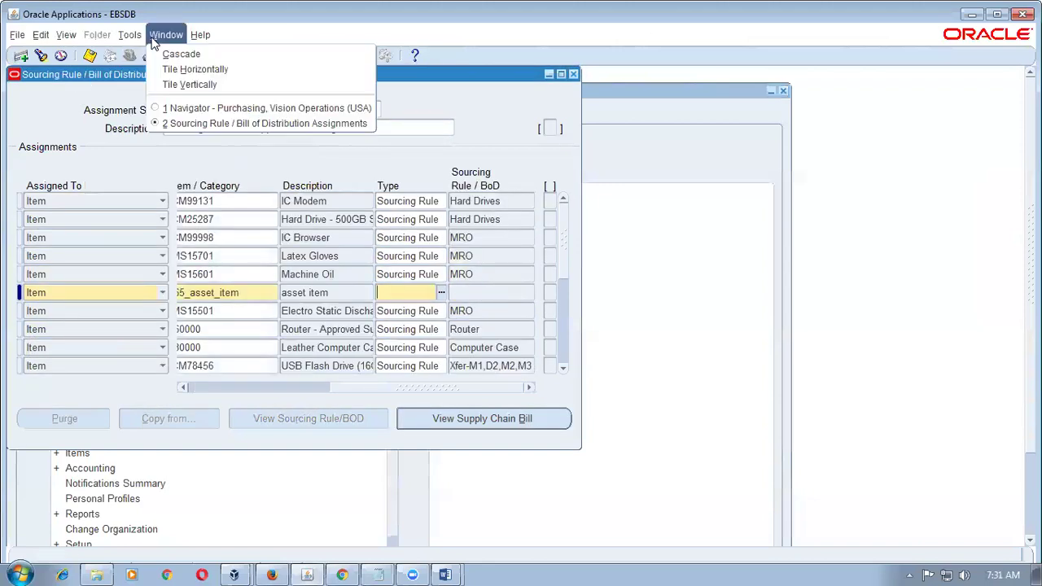
left_click(168, 108)
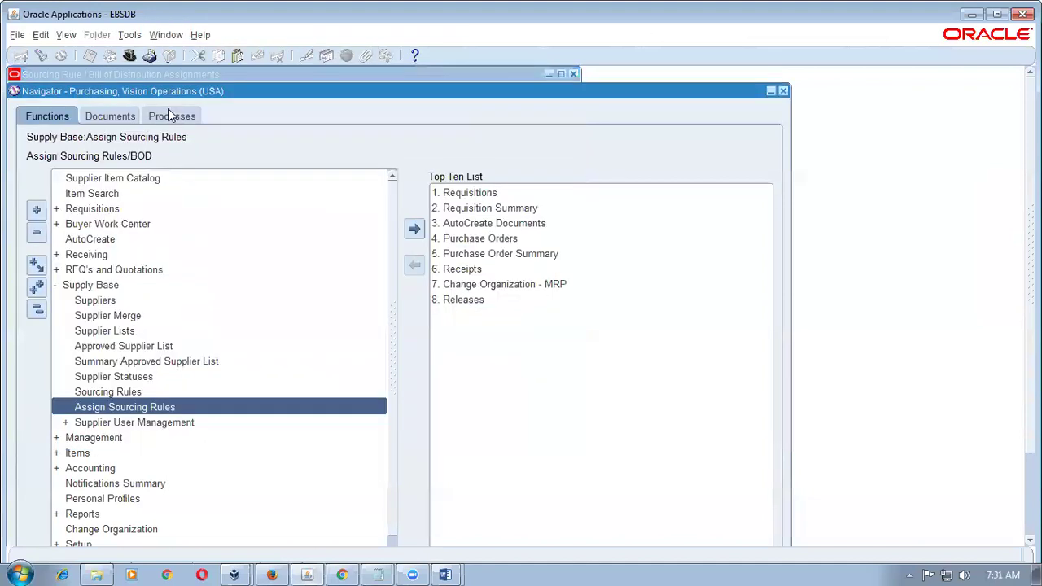
left_click(37, 310)
left_click(480, 239)
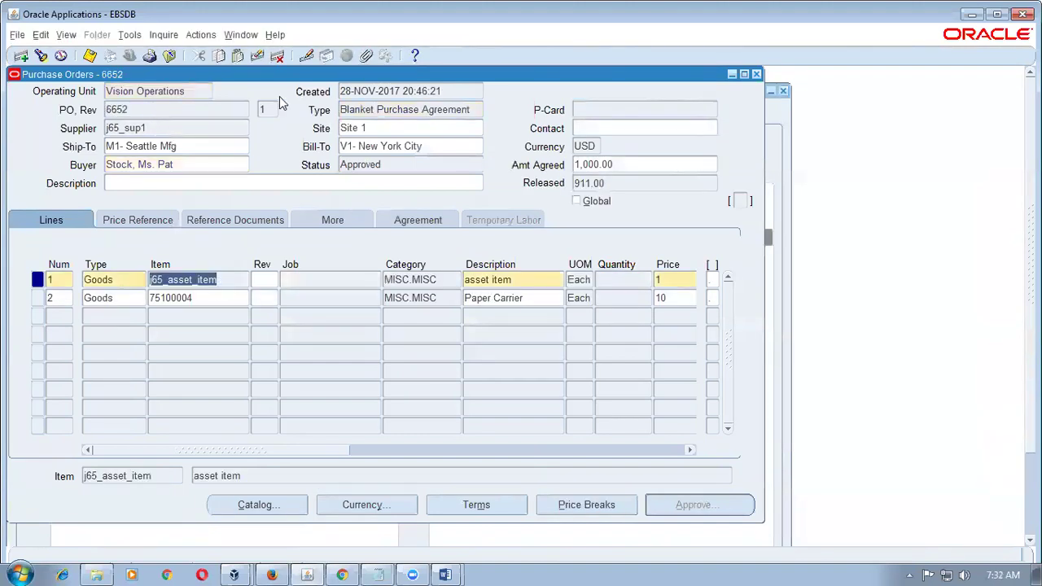
left_click(241, 35)
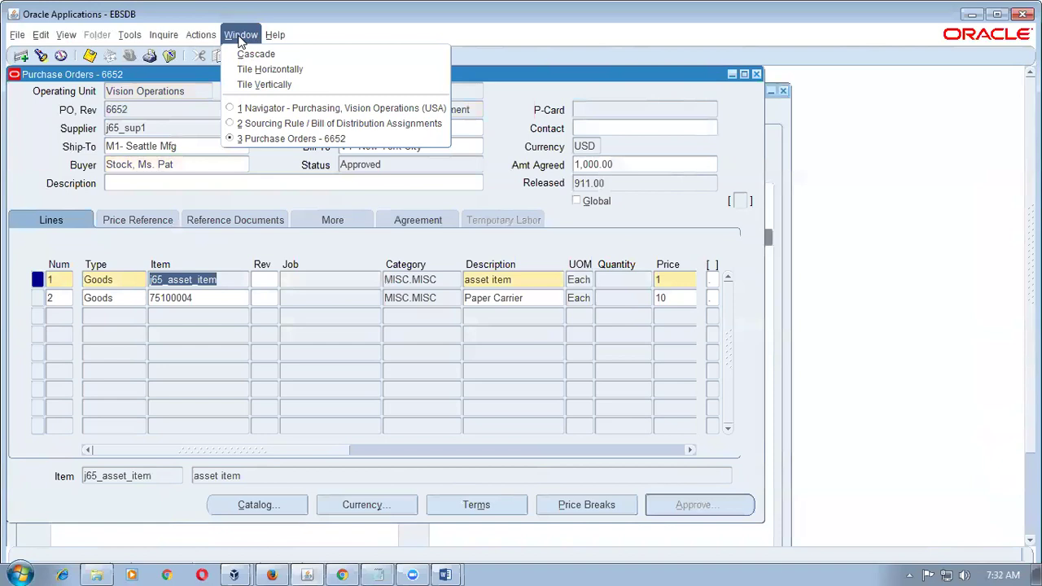
left_click(274, 124)
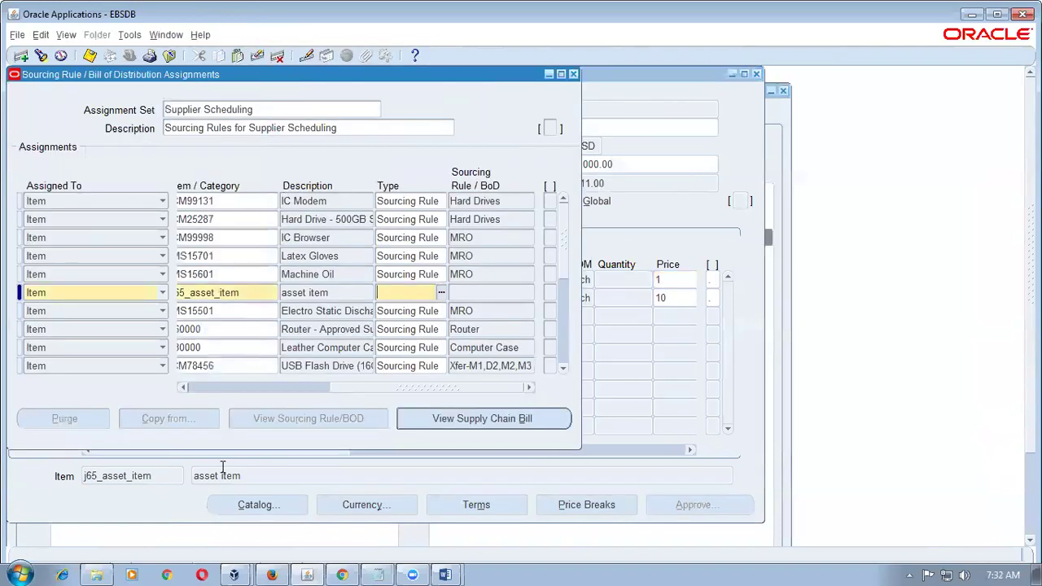
Assign the 65_SR1 rule to the j65_asset_item line with type Sourcing Rule and save the assignment.
type("Sourcing Rul")
key("Tab")
type("j65%")
key("Tab")
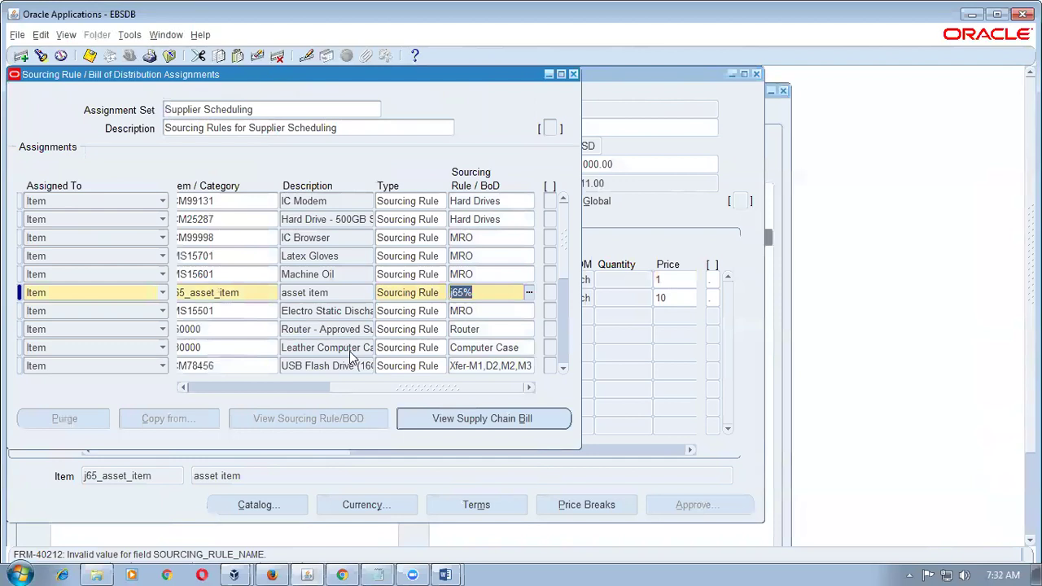
type("%sr%")
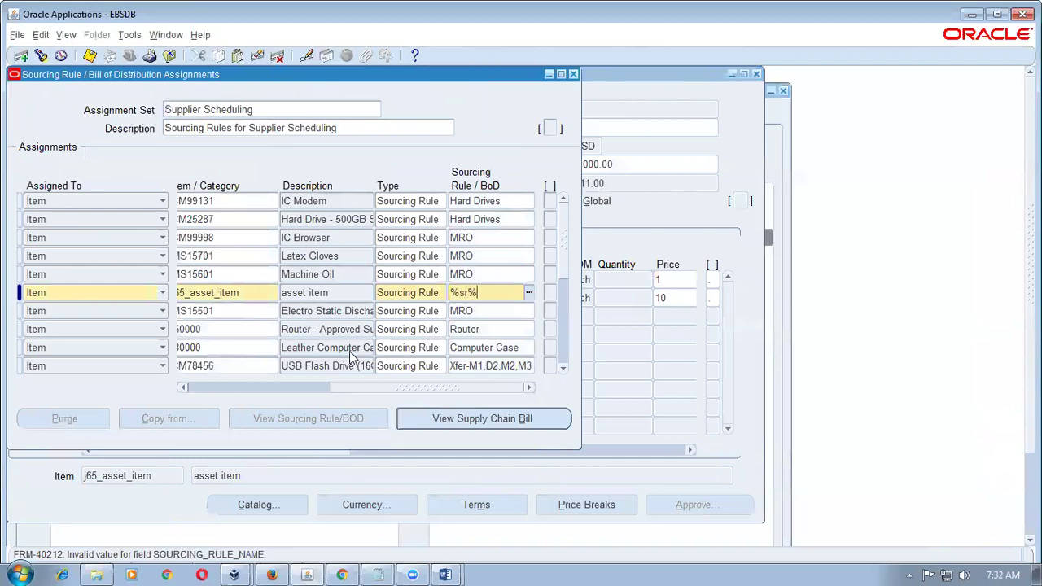
key("Tab")
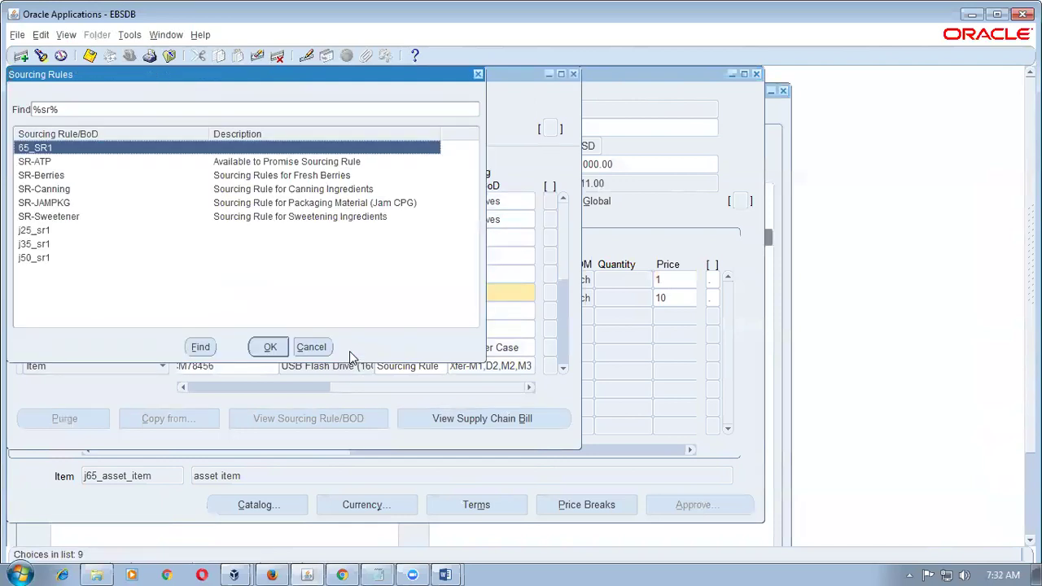
key("Return")
key("Tab")
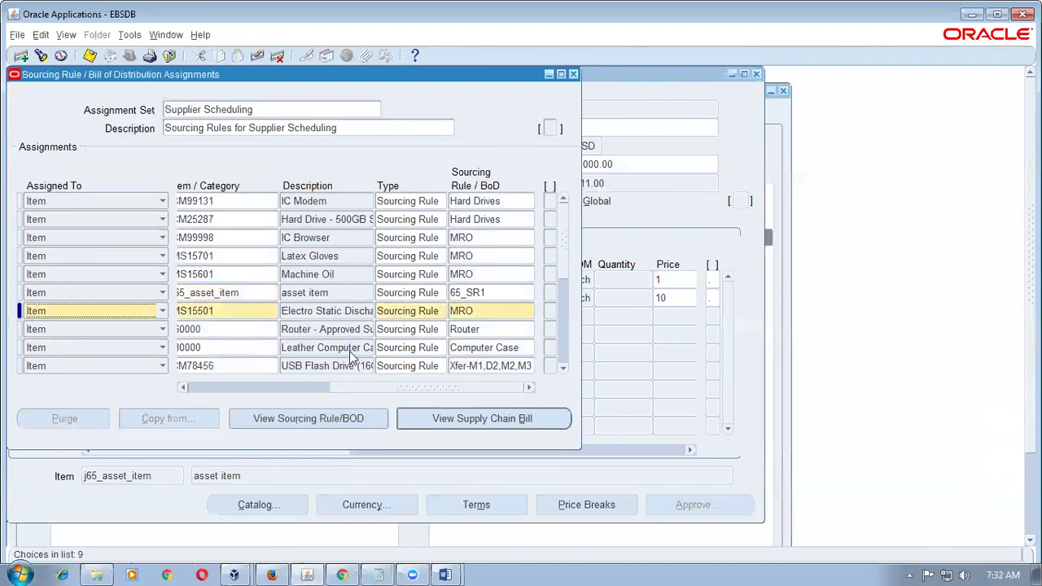
left_click(500, 297)
key("ctrl+s")
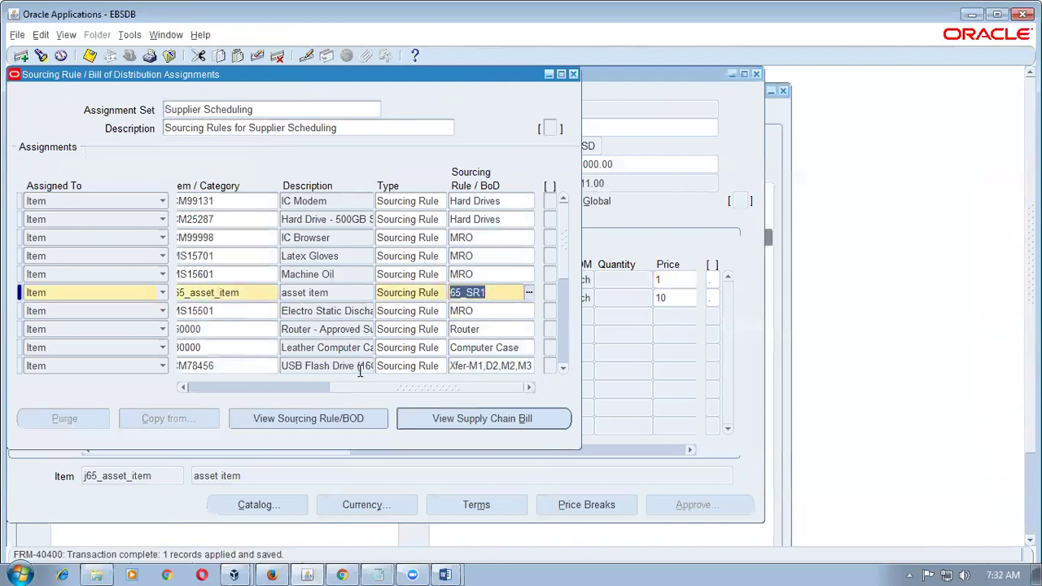
Review the item and sourcing rule on the j65_asset_item assignment line.
left_click_drag(363, 389, 325, 402)
left_click(250, 295)
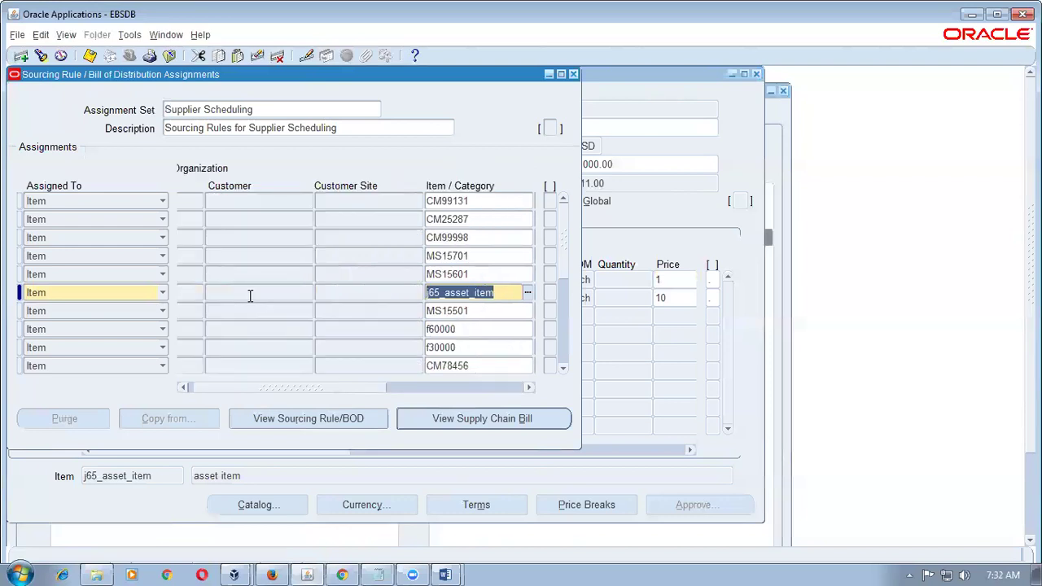
left_click_drag(273, 396, 408, 399)
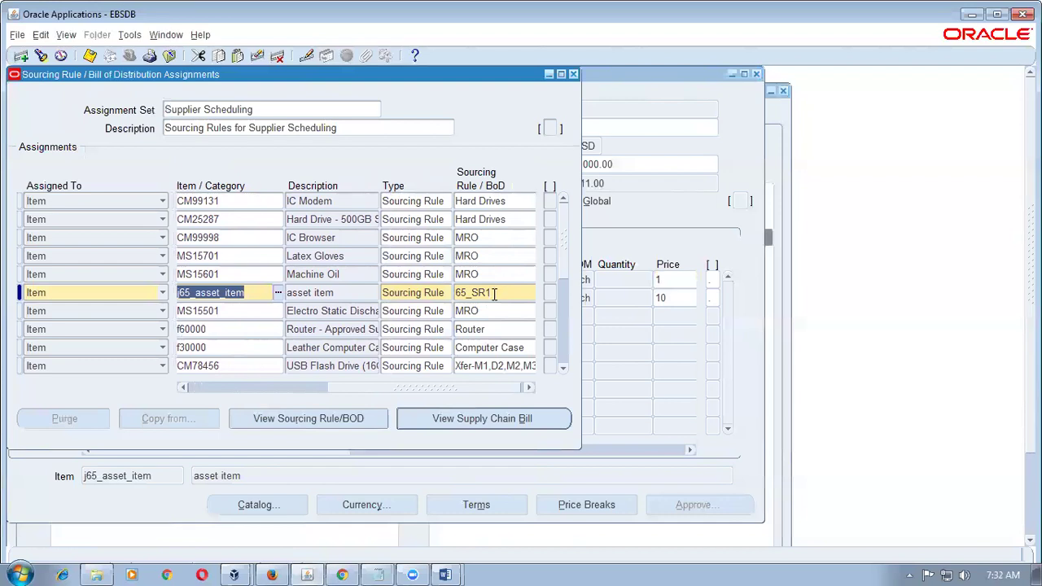
left_click(519, 296)
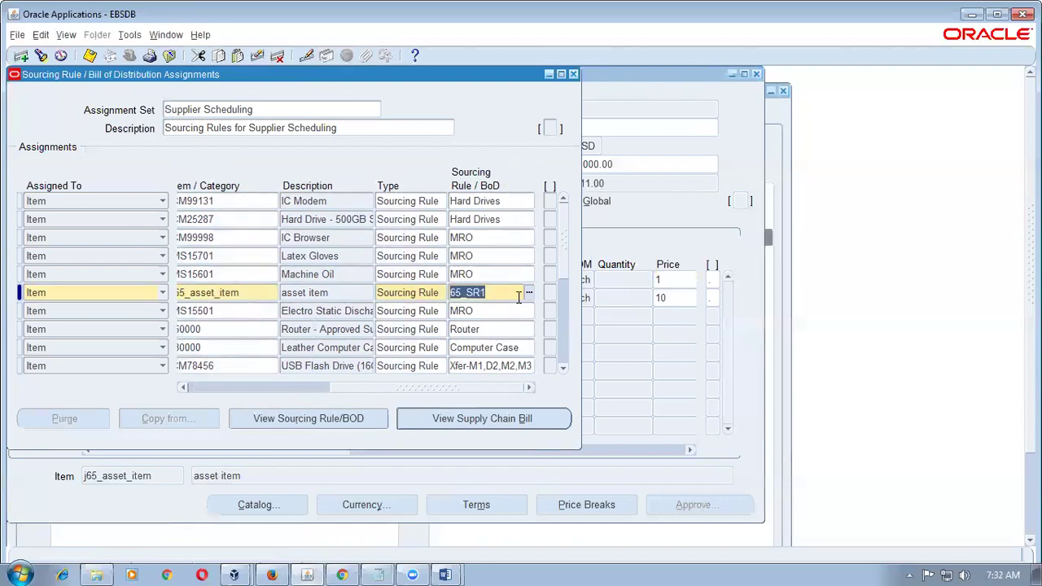
Close the sourcing rule assignments and open a new requisition from the Navigator.
left_click(574, 75)
left_click(240, 35)
left_click(257, 111)
double_click(452, 195)
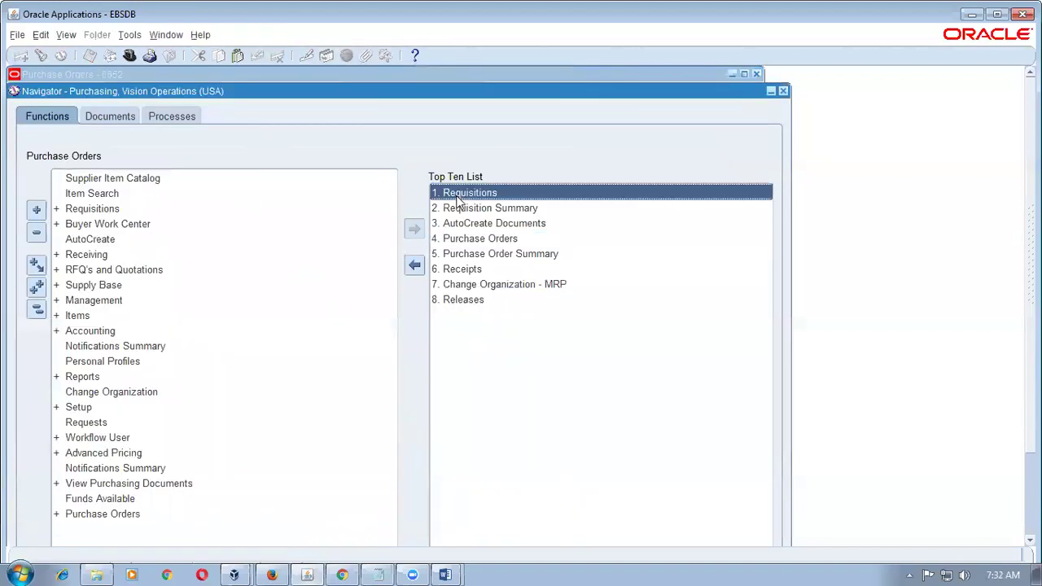
Enter j65_asset_item as the item on the first requisition line and acknowledge the blanket order note.
left_click(215, 227)
type("j65_%")
key("Tab")
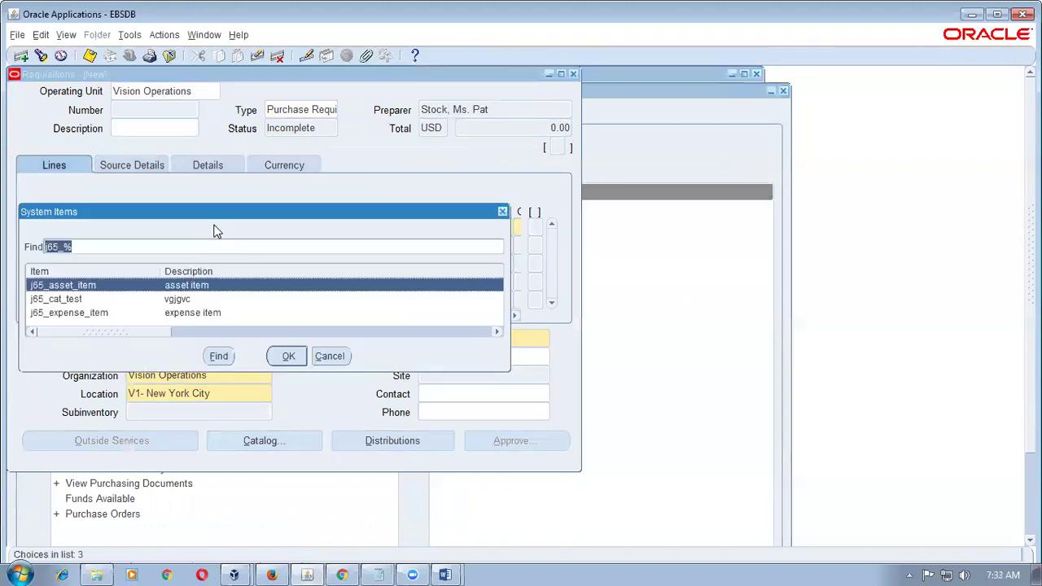
key("Return")
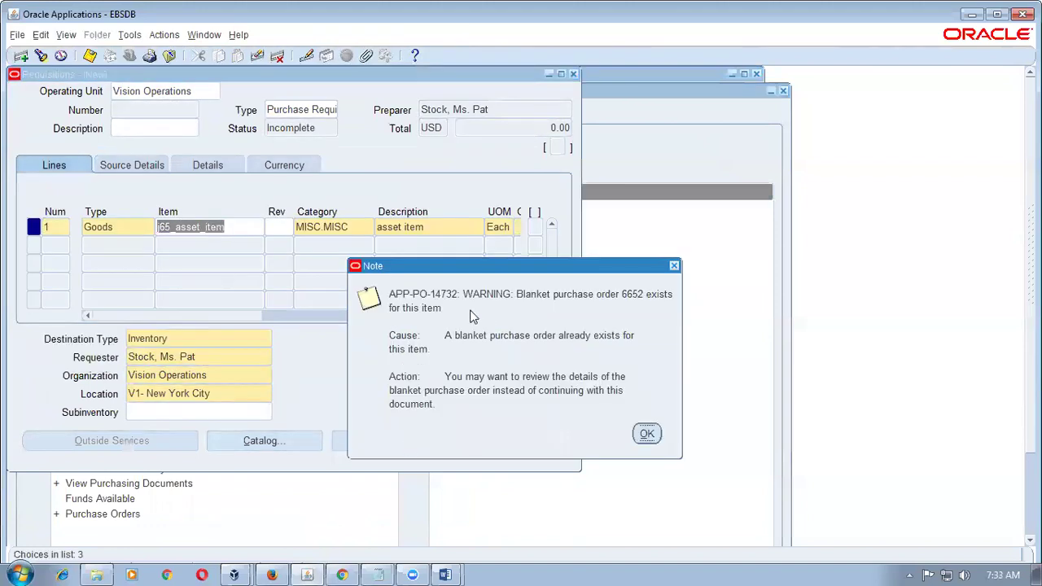
left_click(656, 439)
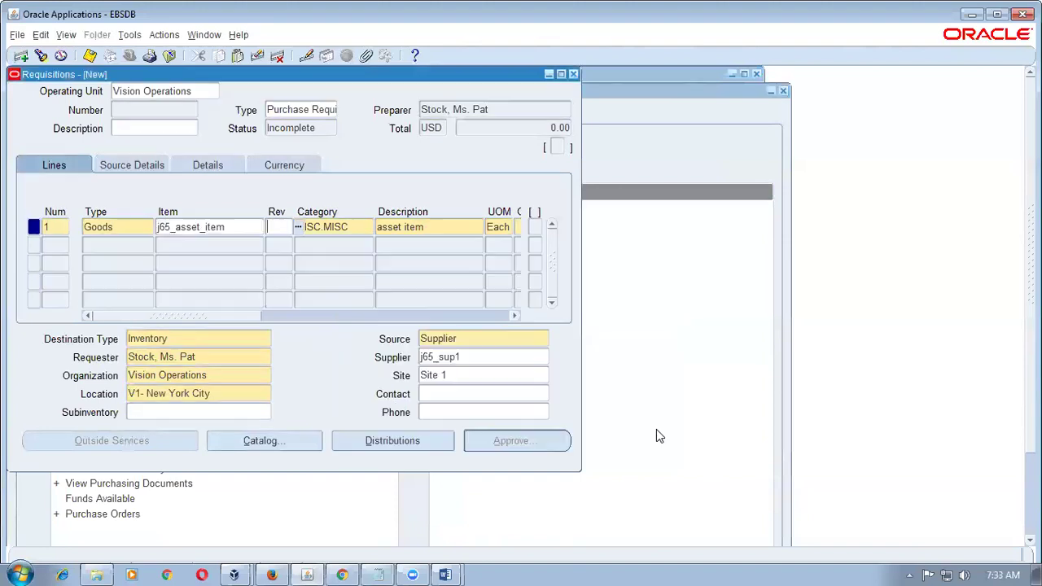
Check the requisition line's supplier and site, and its source document type and document number in the source details.
left_click(486, 356)
left_click(530, 373)
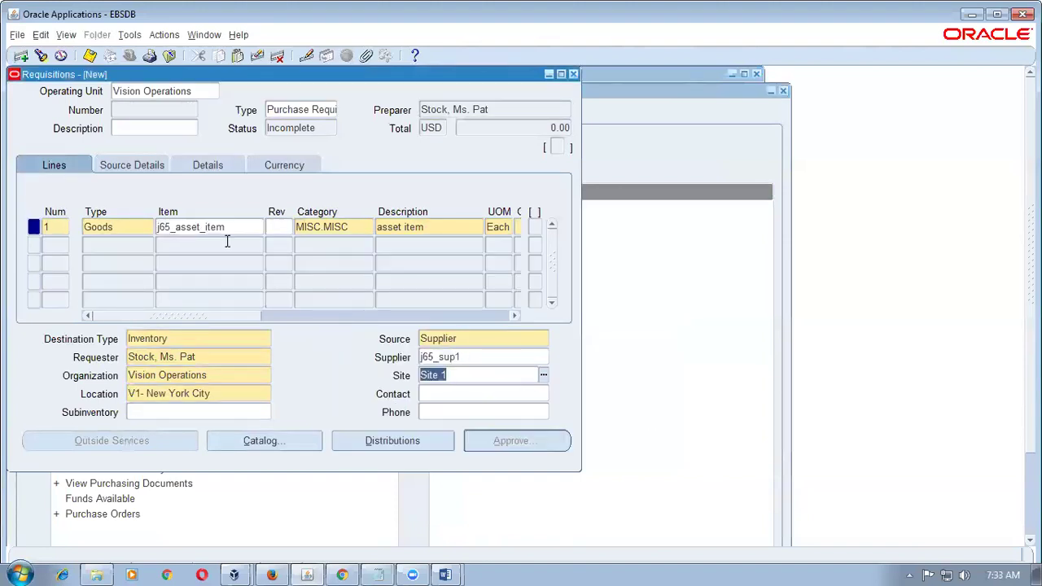
left_click(141, 171)
left_click_drag(175, 316, 274, 320)
left_click(355, 227)
left_click(425, 228)
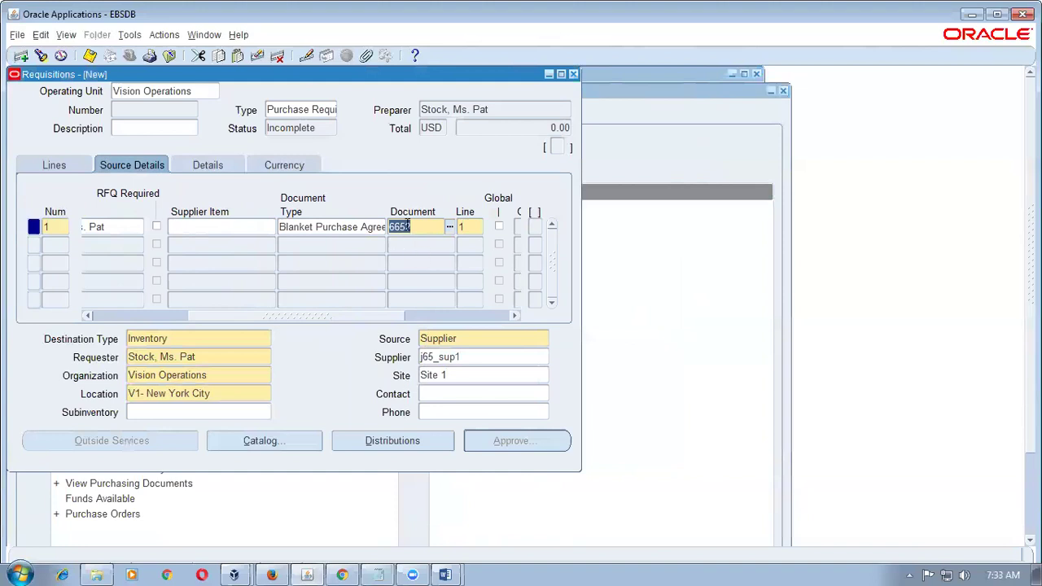
left_click(468, 359)
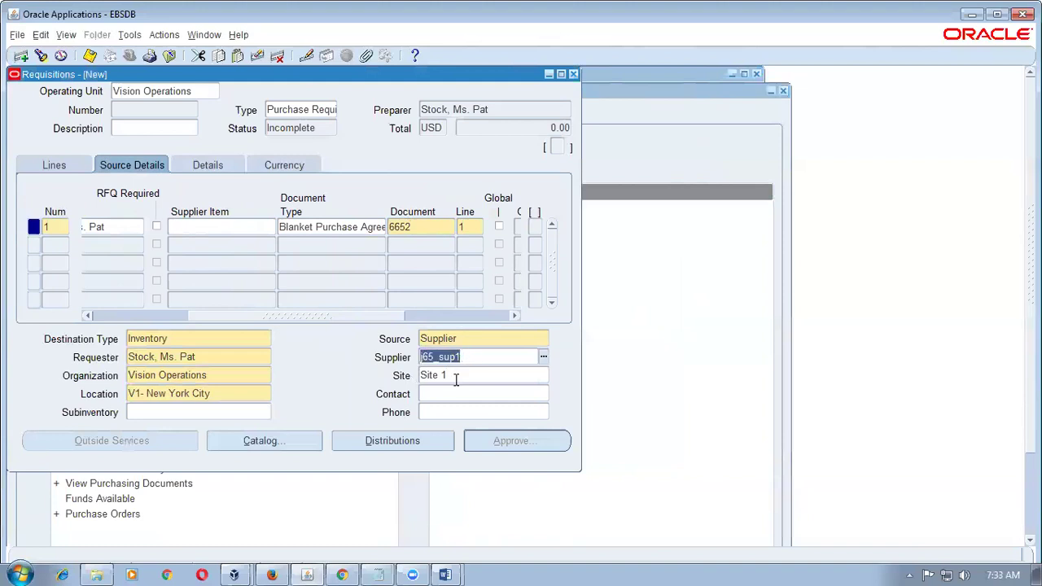
Compare the requisition line's item details, supplier and site with the blanket agreement referenced in its source details.
left_click(456, 378)
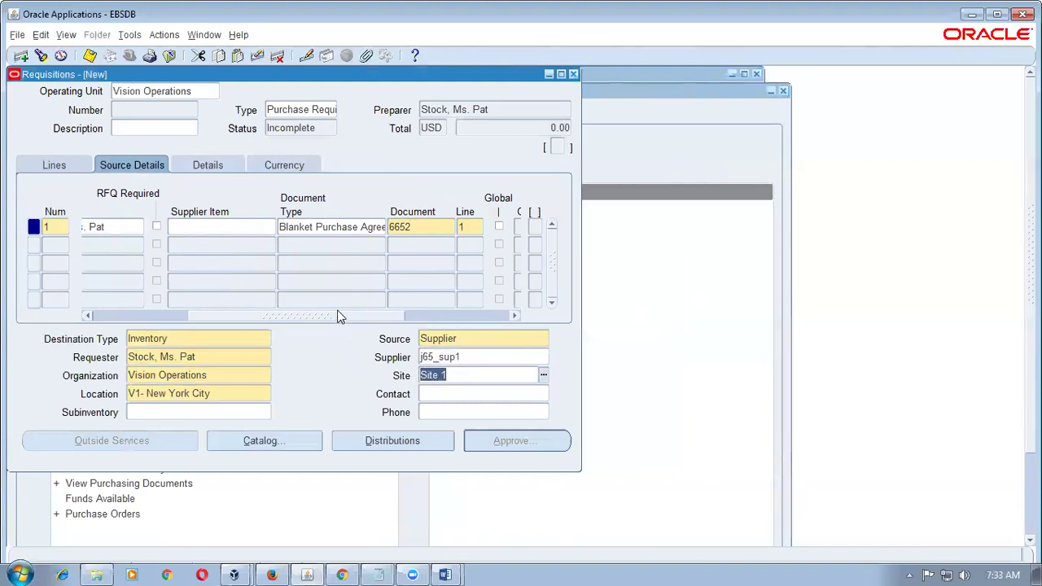
left_click_drag(334, 320, 180, 317)
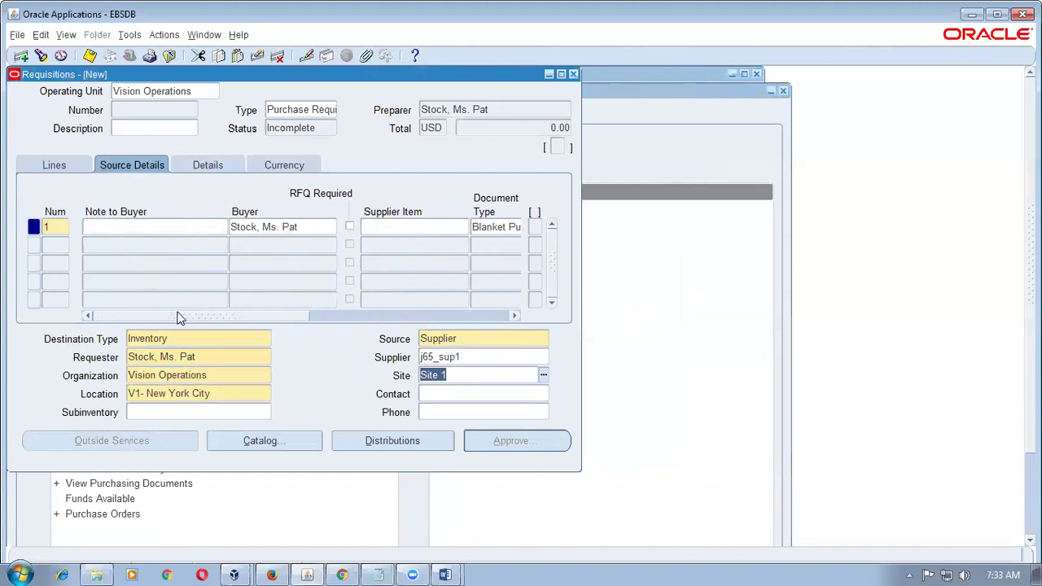
left_click(41, 168)
left_click(233, 227)
left_click_drag(208, 315, 277, 321)
left_click(461, 357)
left_click(460, 376)
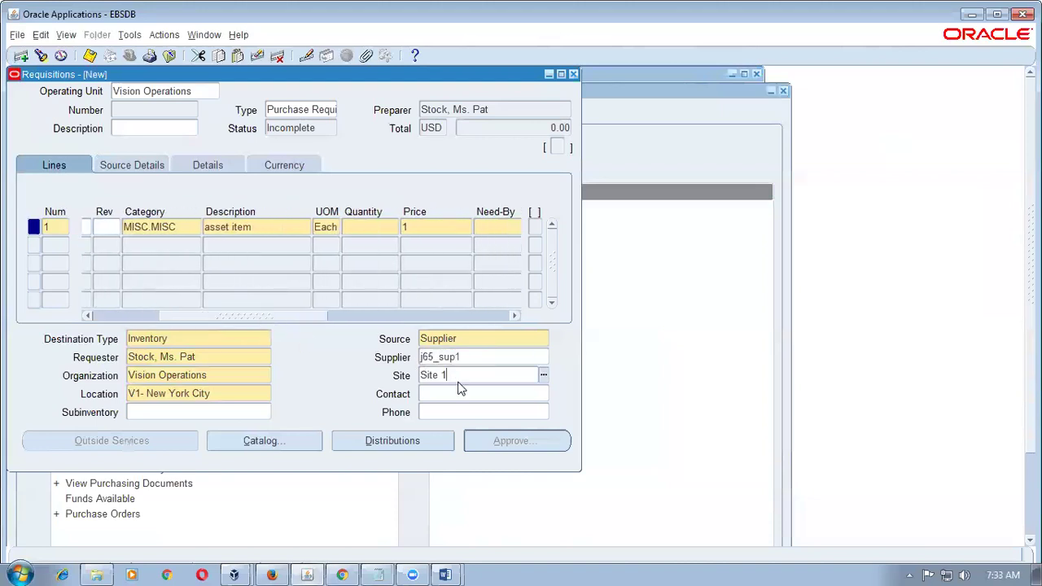
left_click(120, 166)
left_click_drag(181, 316, 281, 321)
left_click(412, 234)
double_click(412, 234)
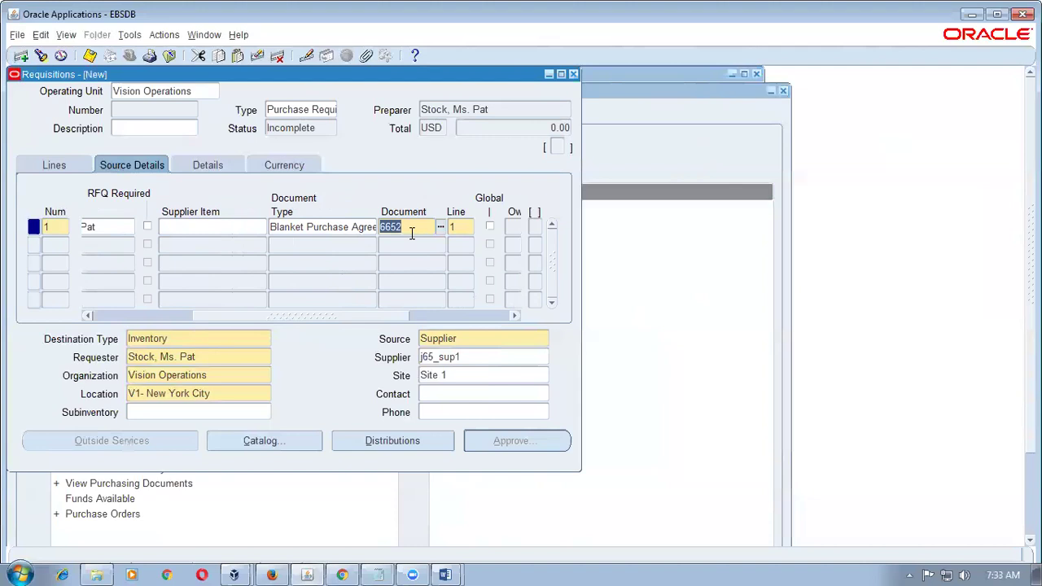
Close the new requisition without completing it and open the Approved Supplier List under Supply Base.
left_click(573, 75)
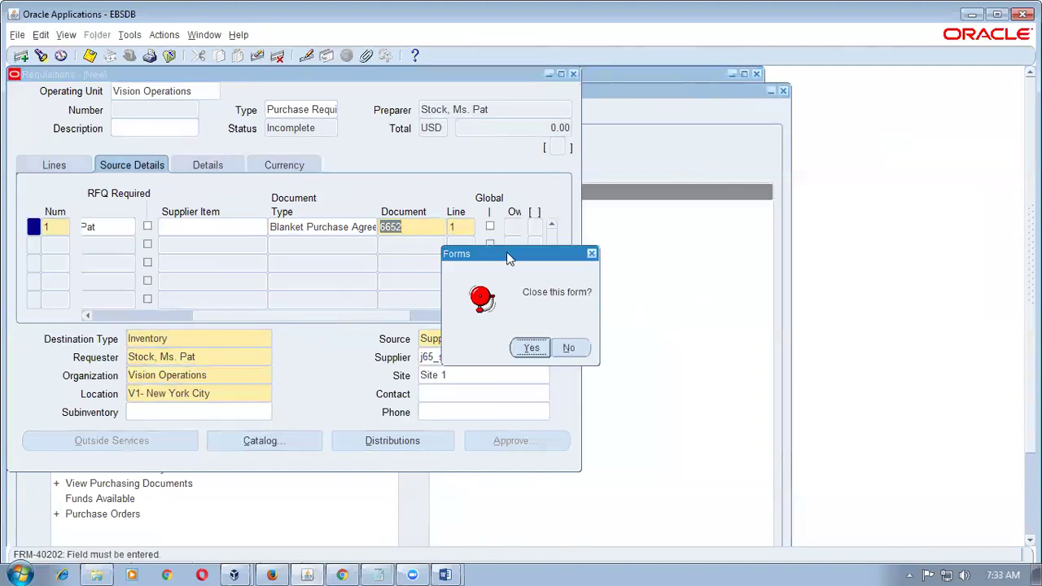
left_click(530, 347)
left_click(37, 311)
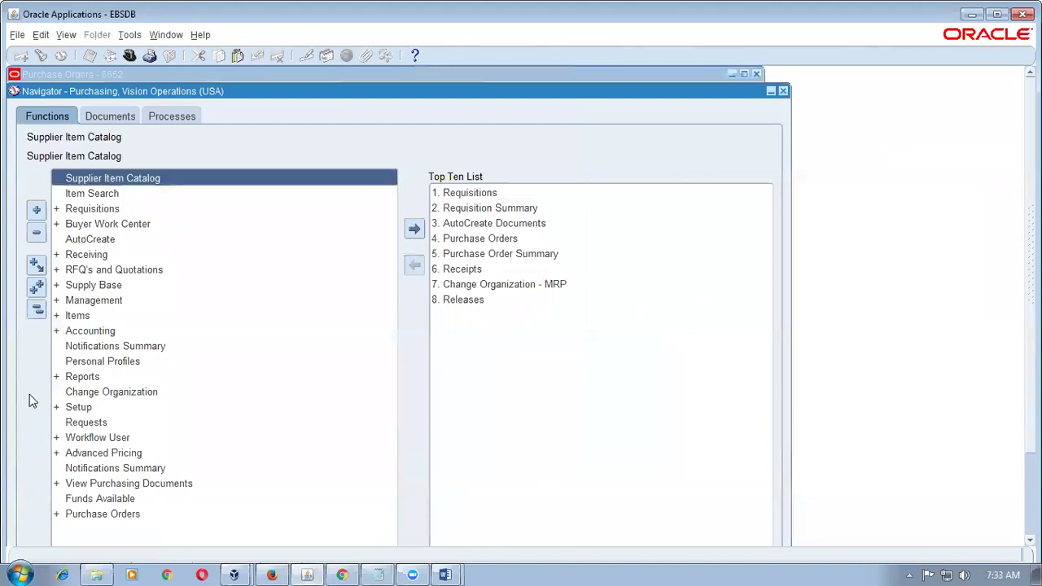
double_click(132, 288)
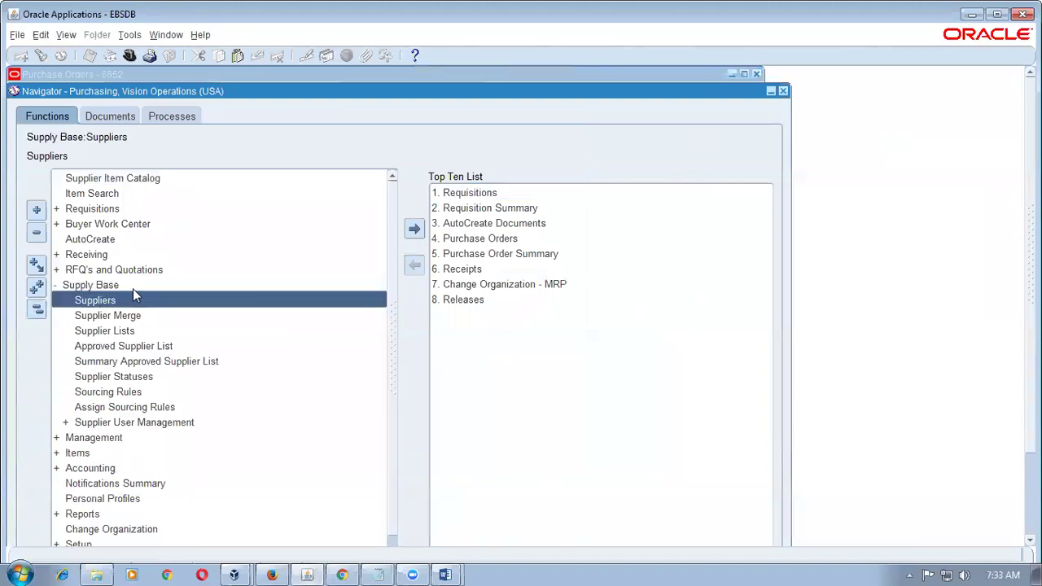
left_click(179, 349)
double_click(179, 348)
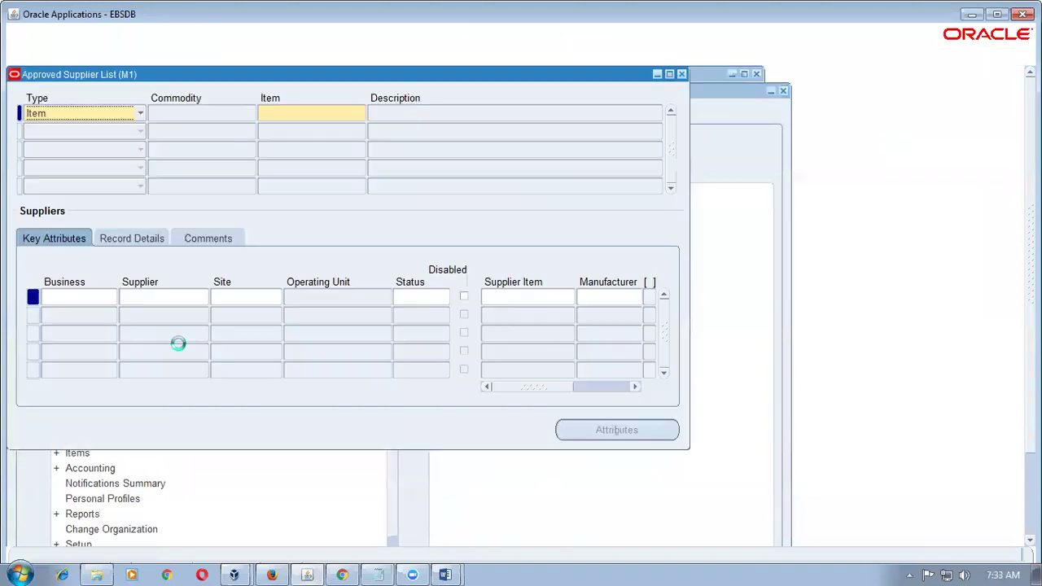
Enter j65_asset_item as the item on the first approved supplier list line.
left_click(315, 116)
type("j65%")
key("Tab")
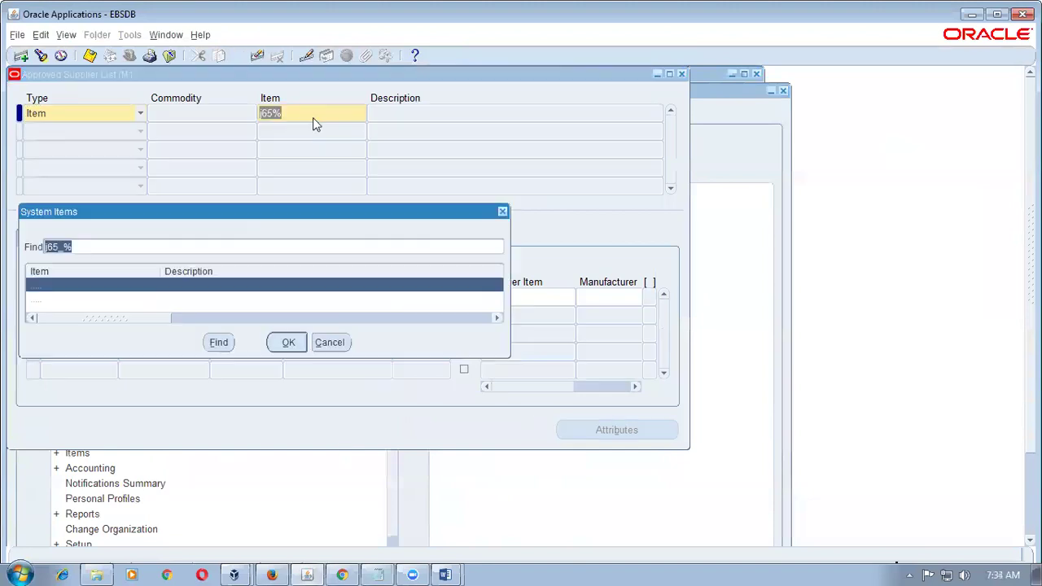
key("Return")
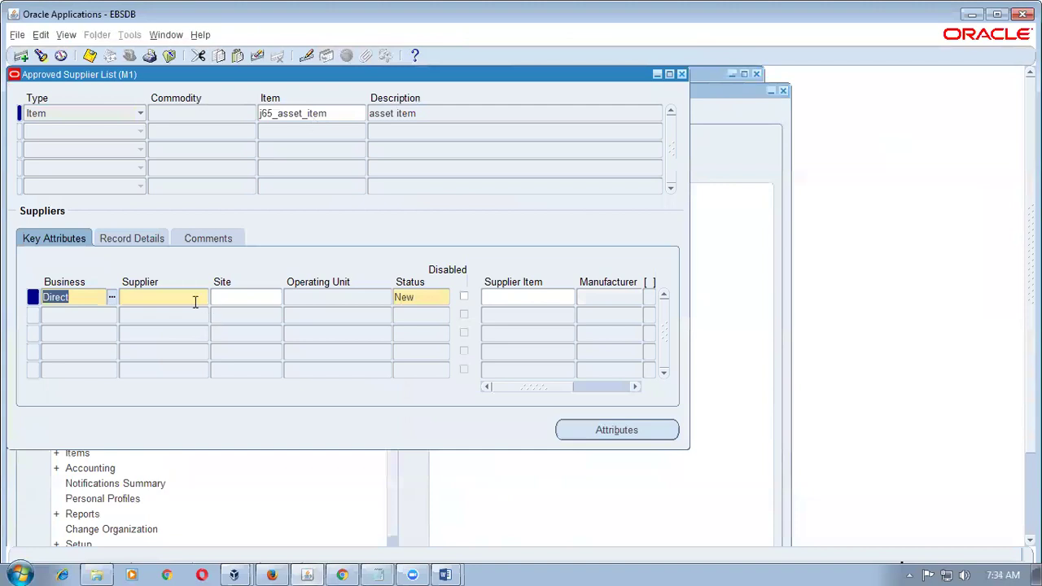
Add j65_sup1 as the item's direct supplier with Site 1 and the status Approved.
left_click(195, 300)
type("j6%5")
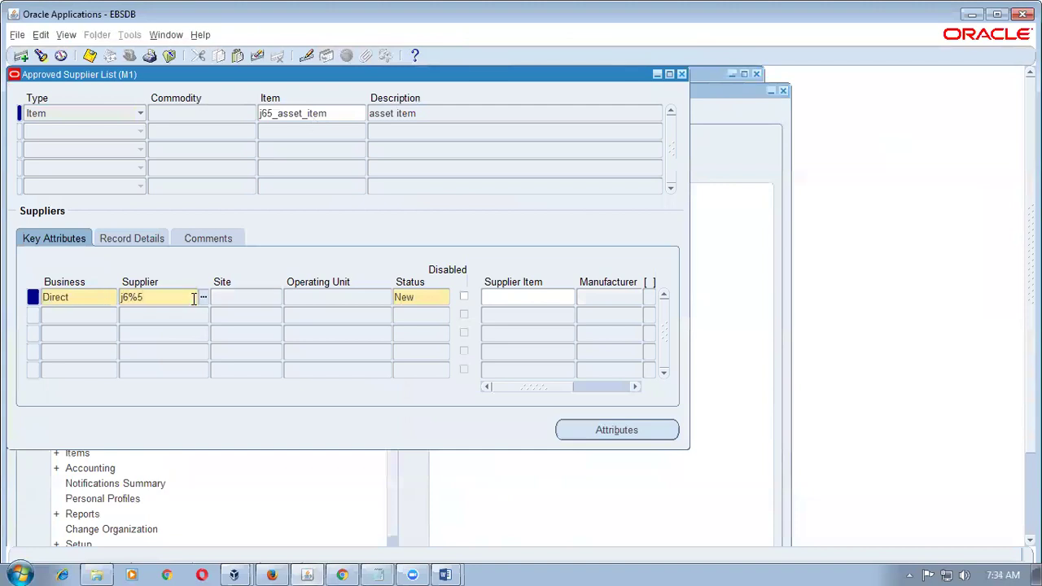
key("BackSpace")
key("BackSpace")
type("%5")
key("Tab")
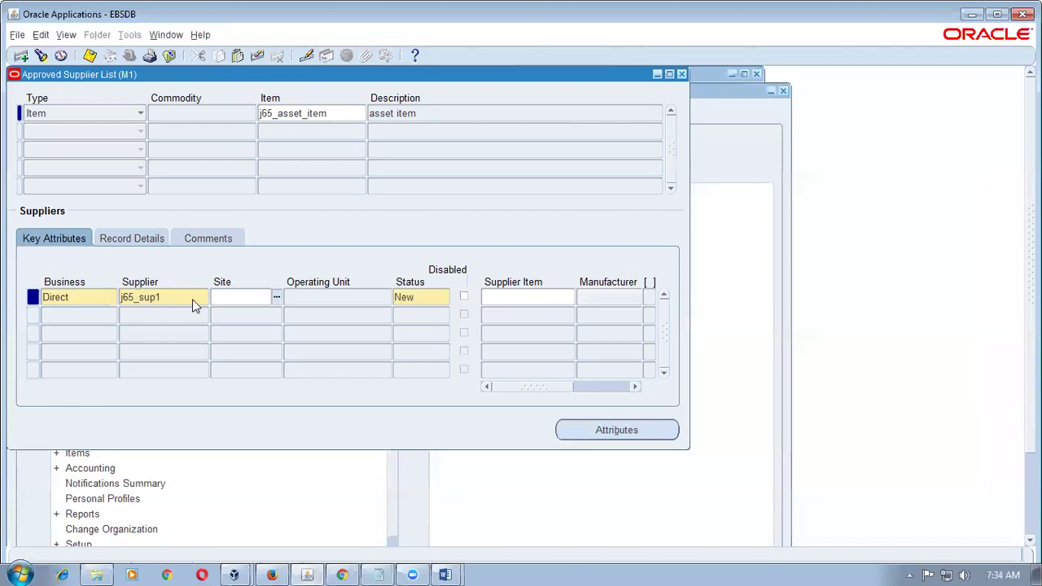
key("Tab")
type("a")
key("Tab")
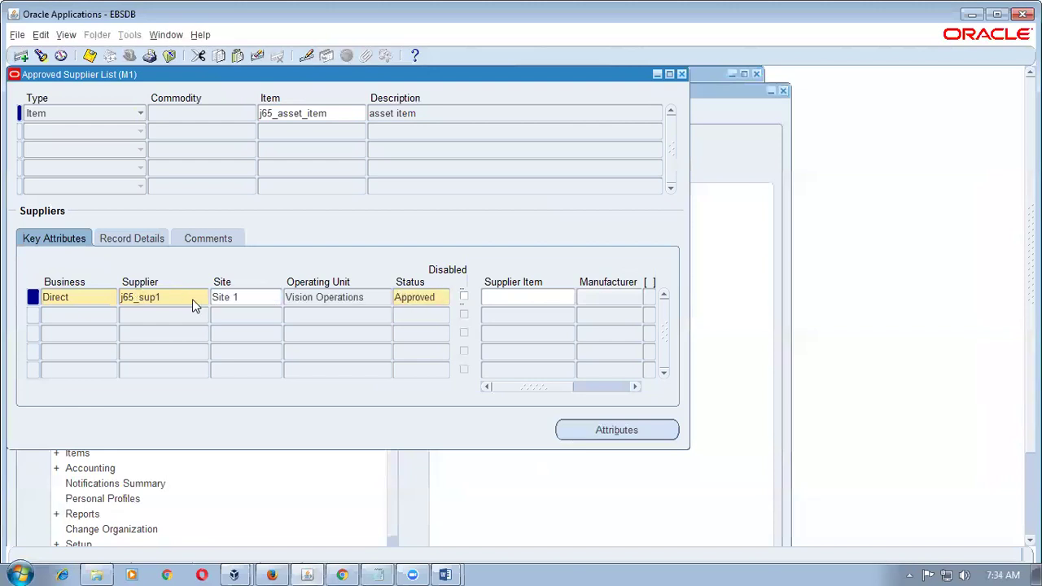
Set Global to Yes in the j65_sup1 record details and save the approved supplier entry.
left_click(130, 239)
left_click(496, 295)
left_click(504, 285)
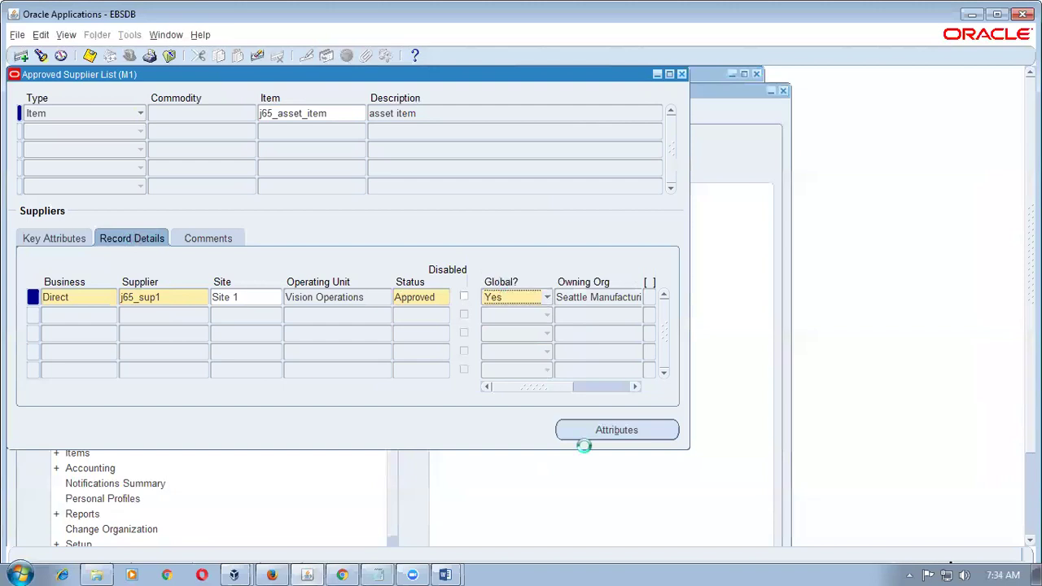
left_click(657, 438)
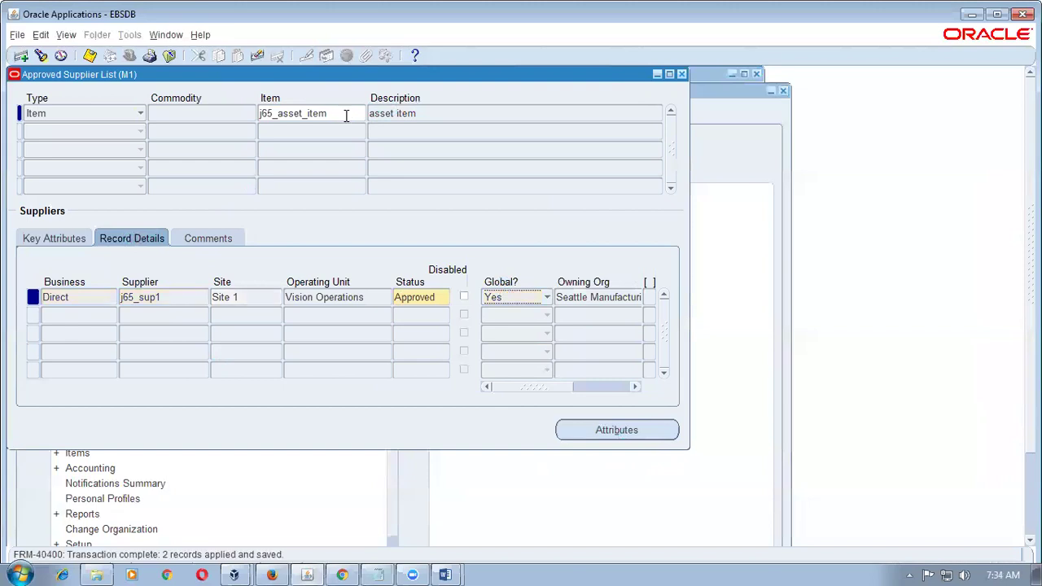
left_click(161, 306)
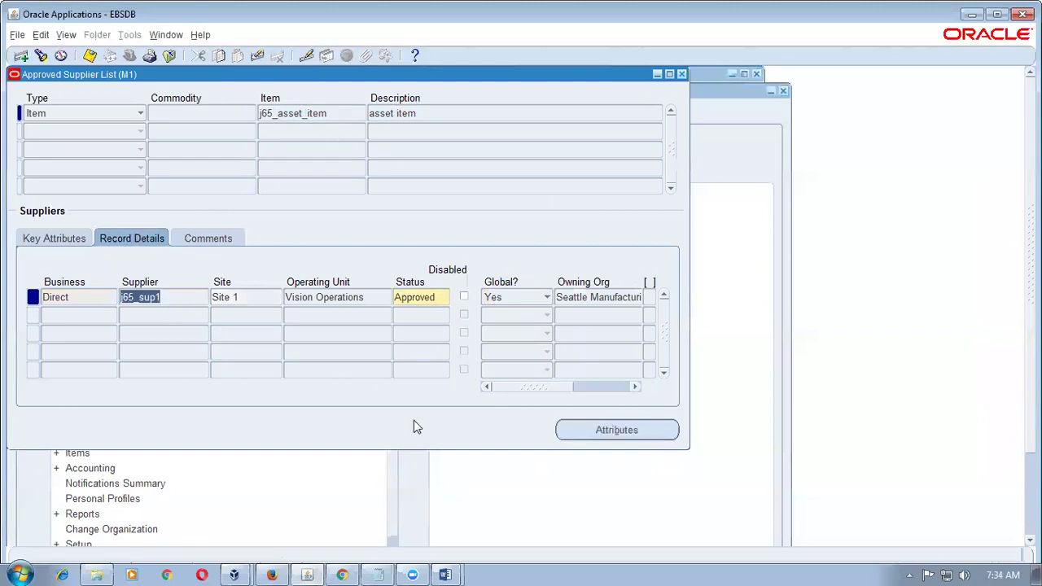
Open the j65_sup1 supplier-item attributes and add source document sequence 1 of type Blanket Purchase Agreement.
left_click(652, 438)
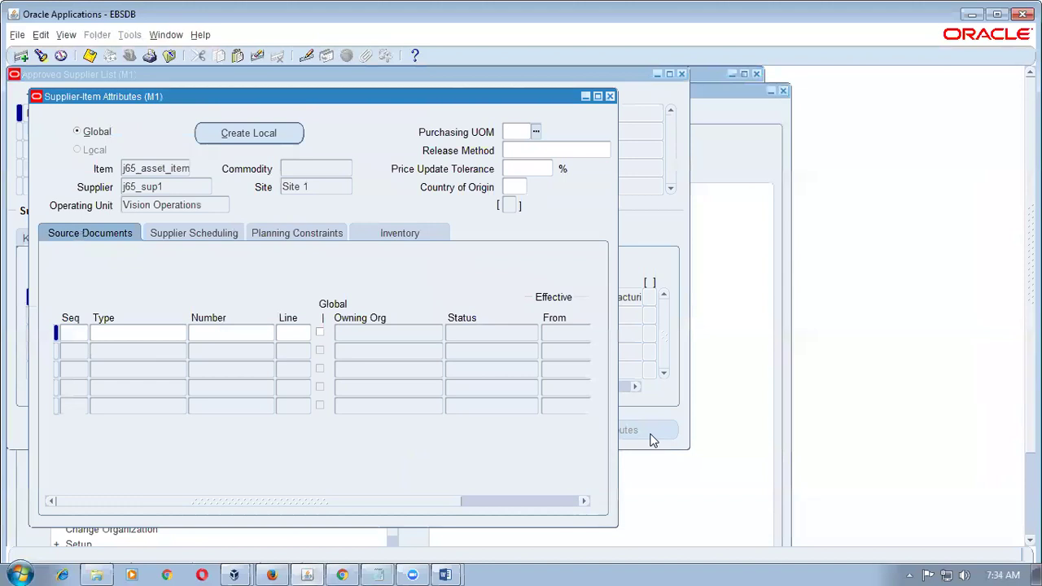
left_click(79, 332)
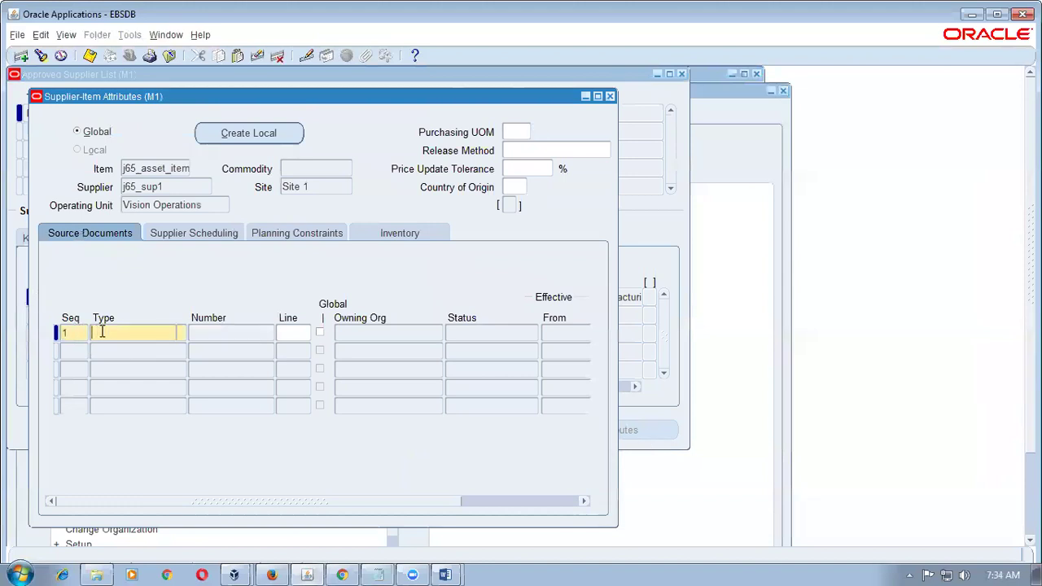
key("ctrl+l")
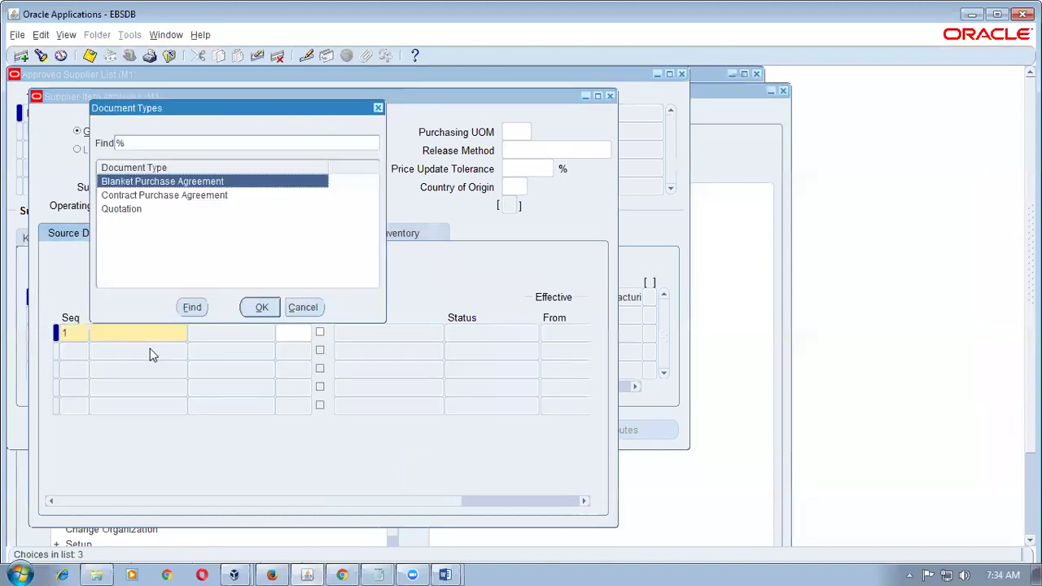
key("Down")
key("Down")
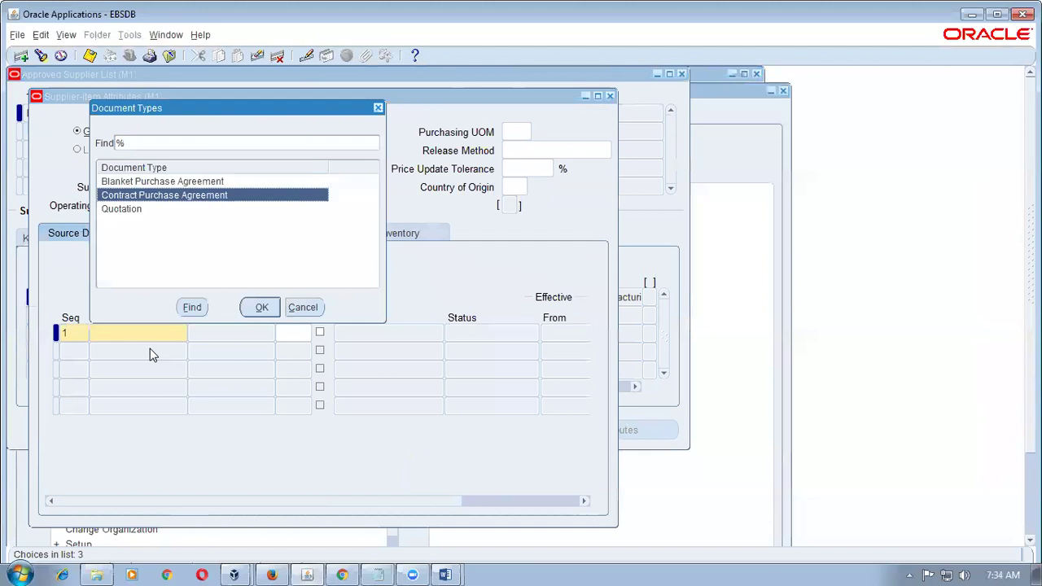
key("Up")
key("Up")
key("Return")
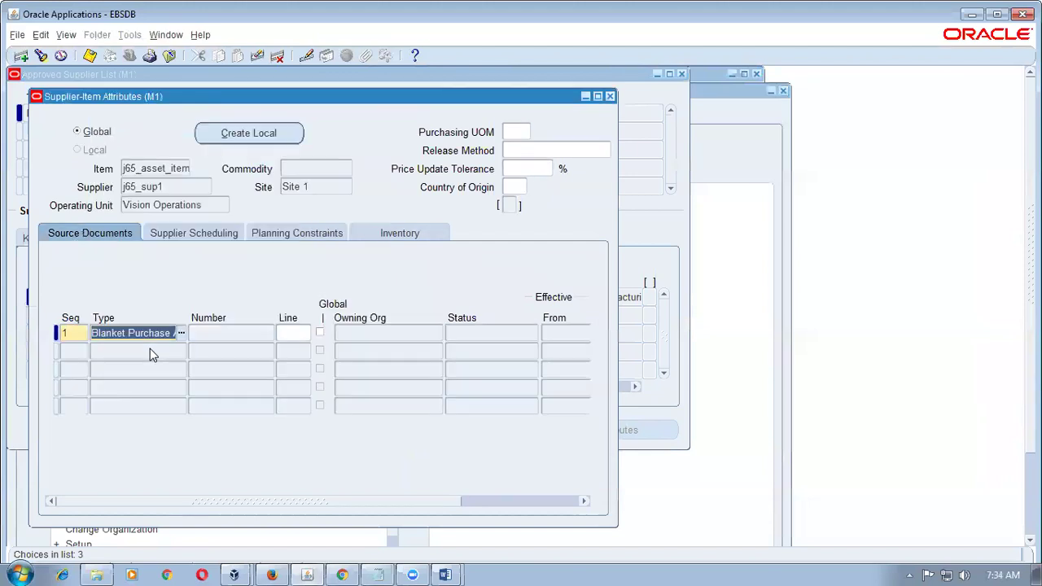
Select the blanket agreement's number for the source document and enter agreement line 1.
left_click(204, 335)
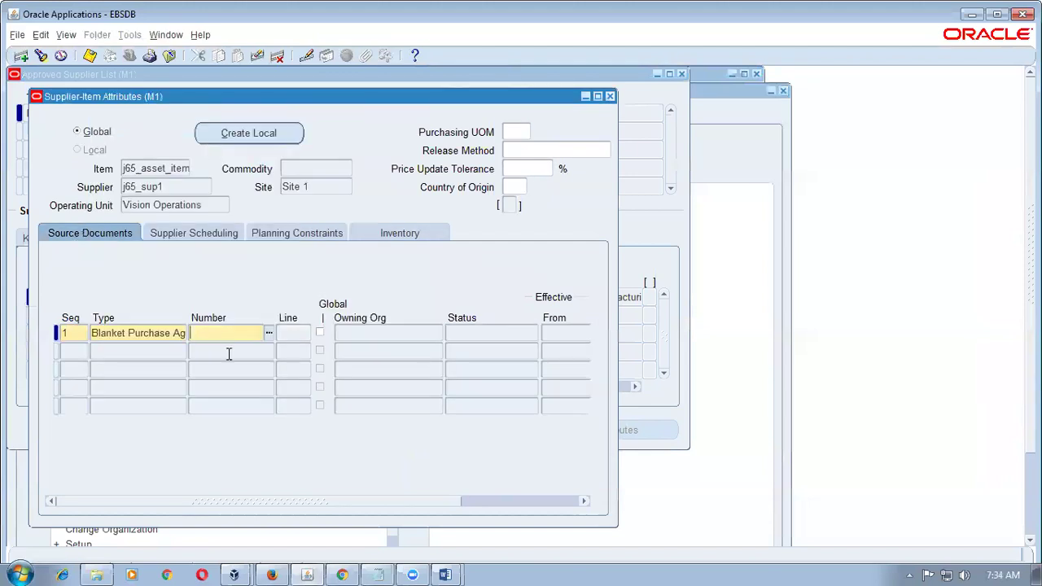
key("ctrl+l")
left_click(302, 339)
type("1")
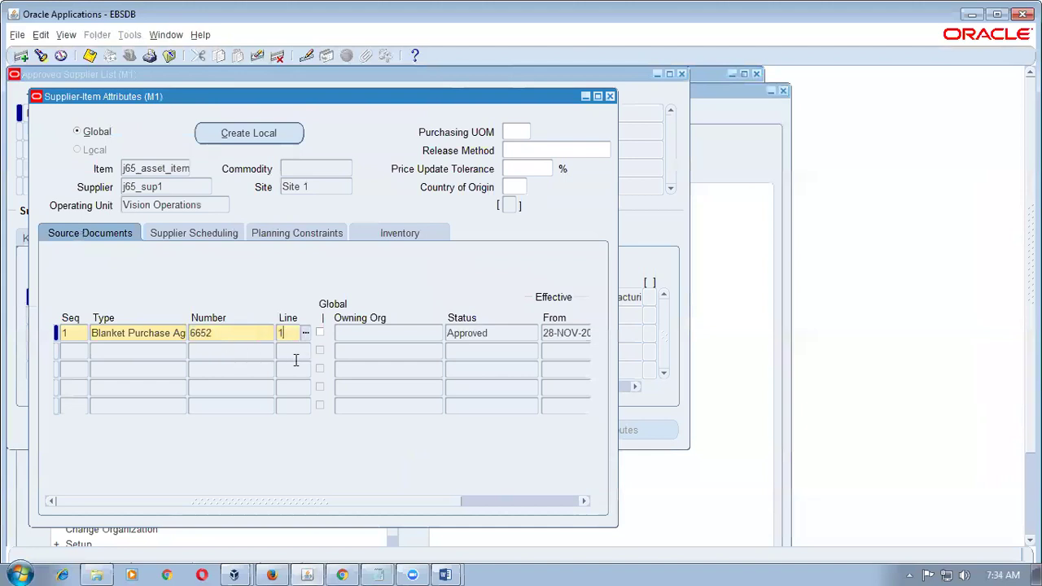
Set the release method to Automatic Release, save the supplier-item attributes and close them.
left_click(530, 153)
left_click(606, 151)
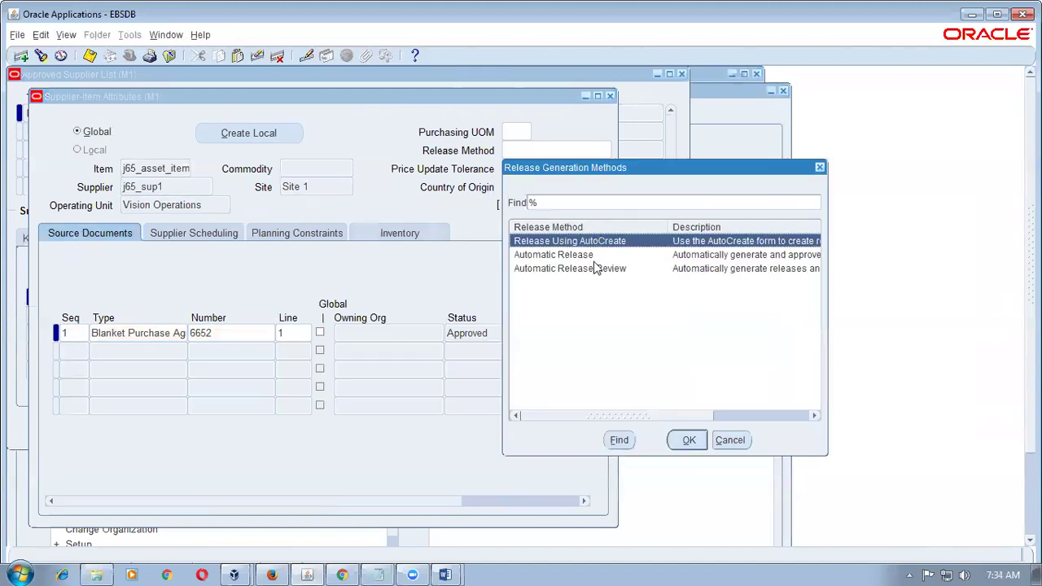
left_click(576, 256)
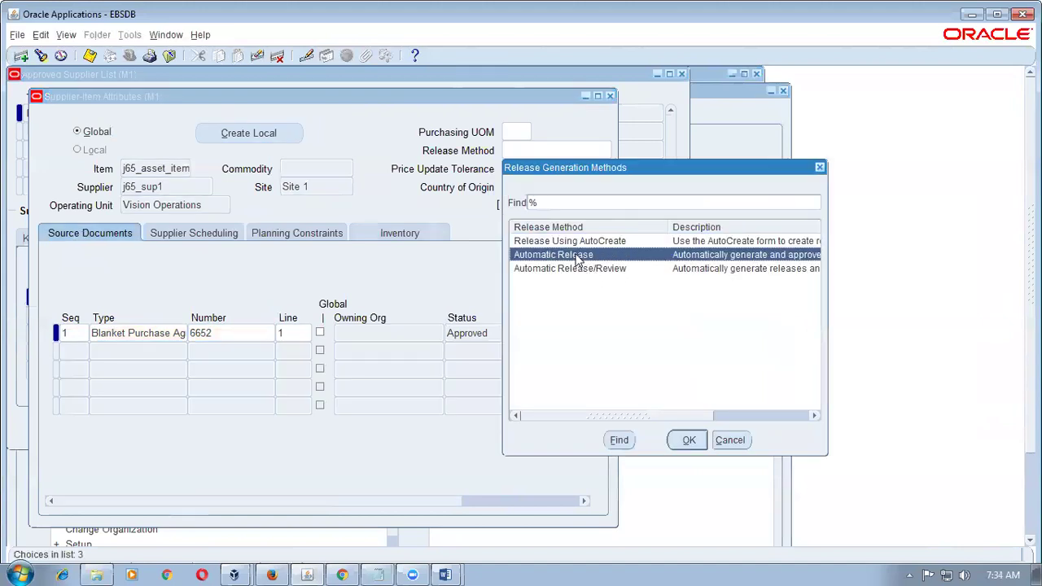
left_click(686, 441)
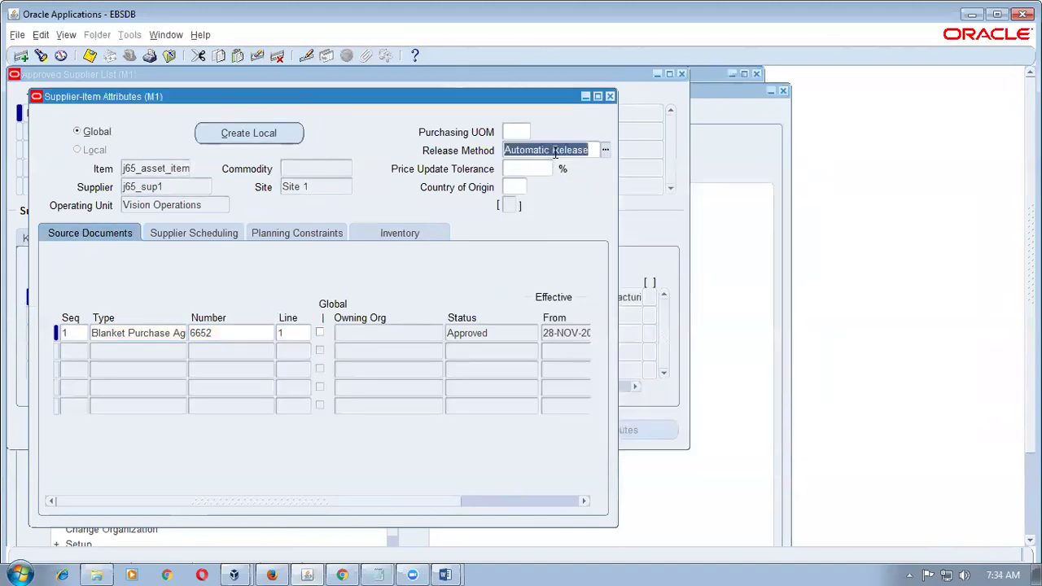
key("ctrl+s")
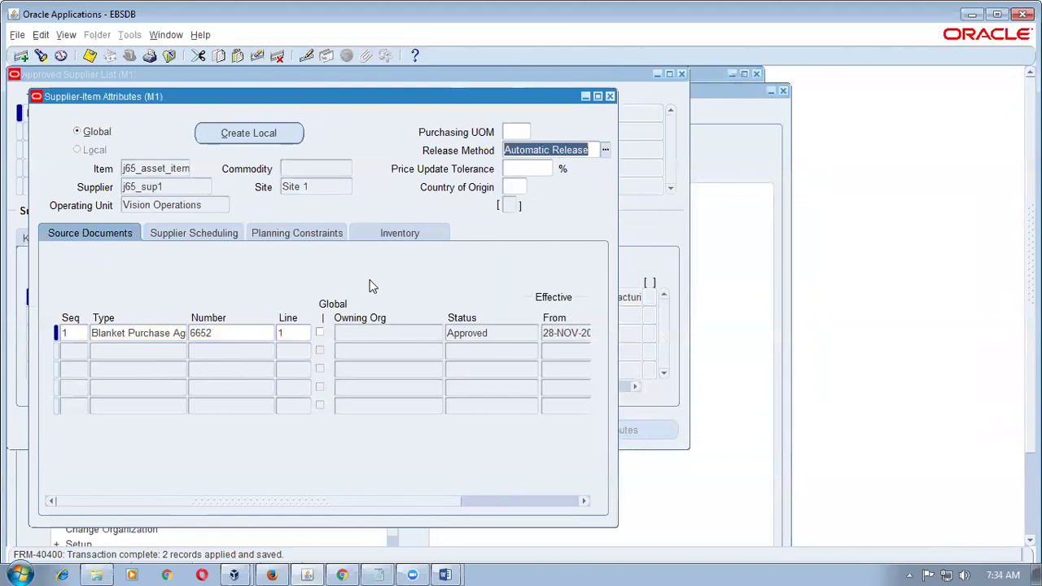
left_click(612, 97)
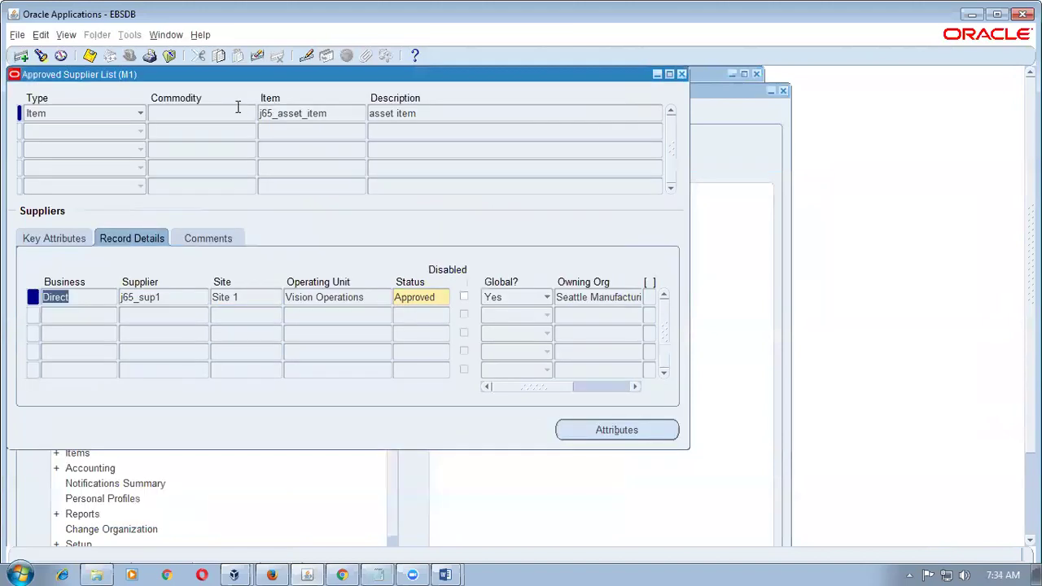
Review the approved supplier entry's item and operating unit, then its source document and release method in the attributes.
double_click(338, 113)
left_click(371, 296)
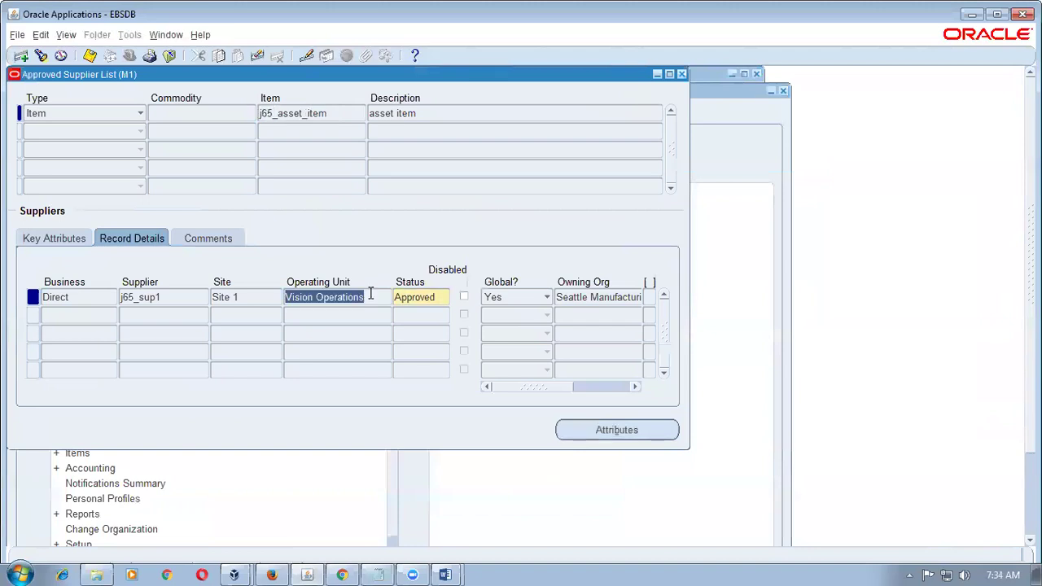
left_click(617, 430)
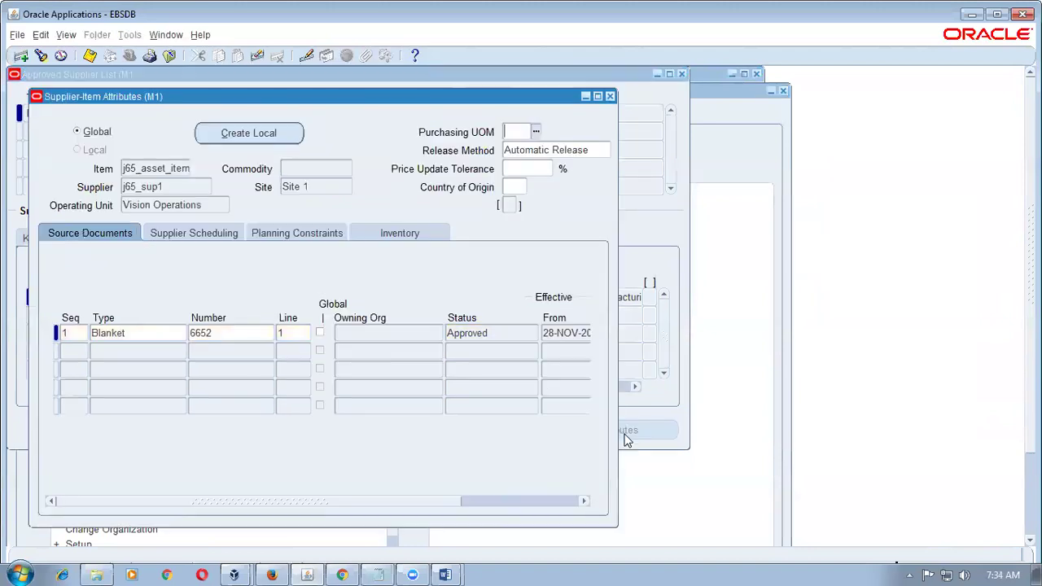
left_click(145, 332)
left_click(225, 340)
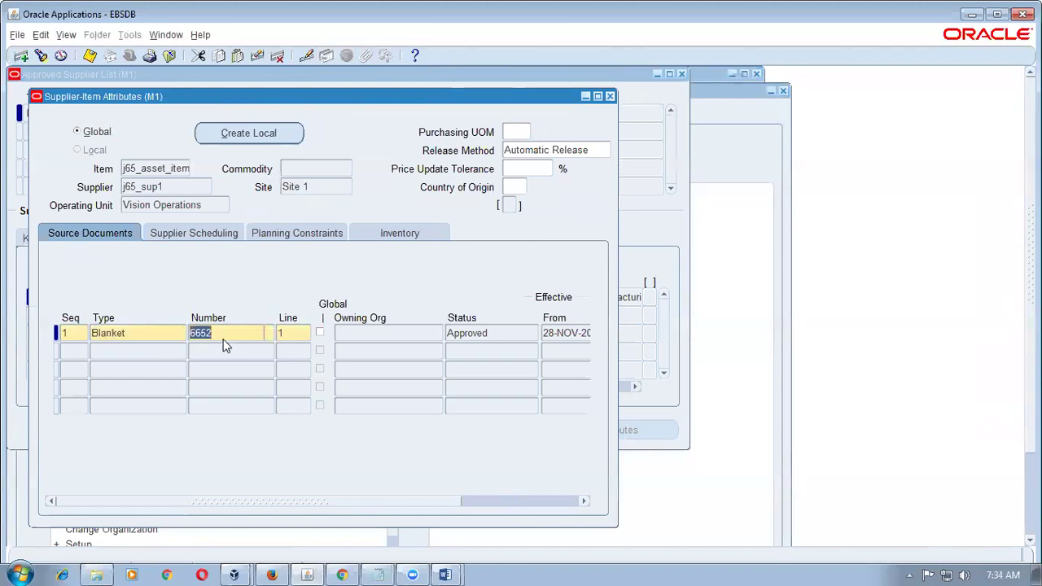
left_click(560, 152)
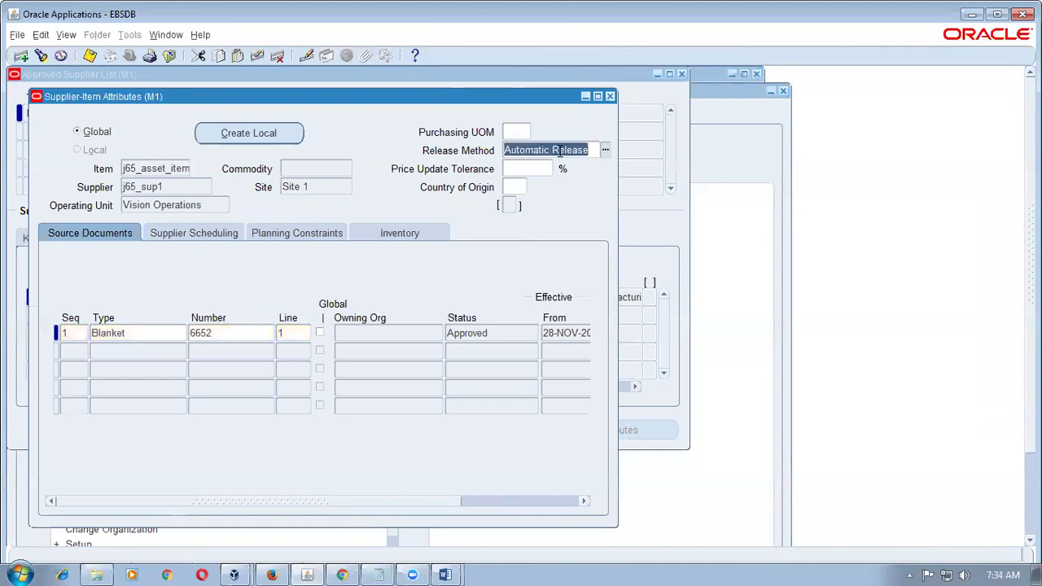
Switch to the Automatic Document Creation document in Word and examine the approved purchase requisition stage of the Blanket method.
key("alt+Tab")
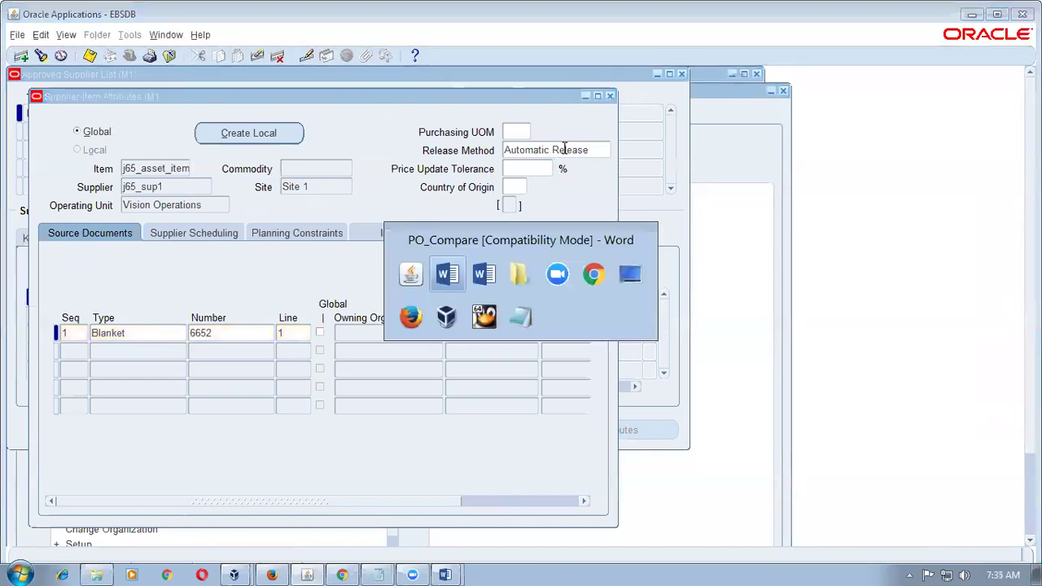
key("alt+Tab")
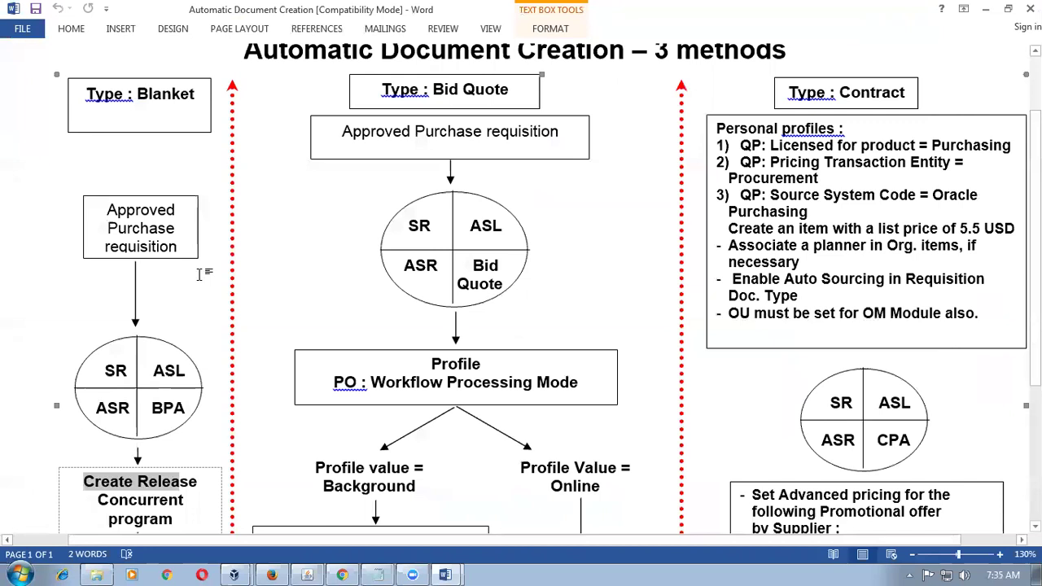
left_click(151, 241)
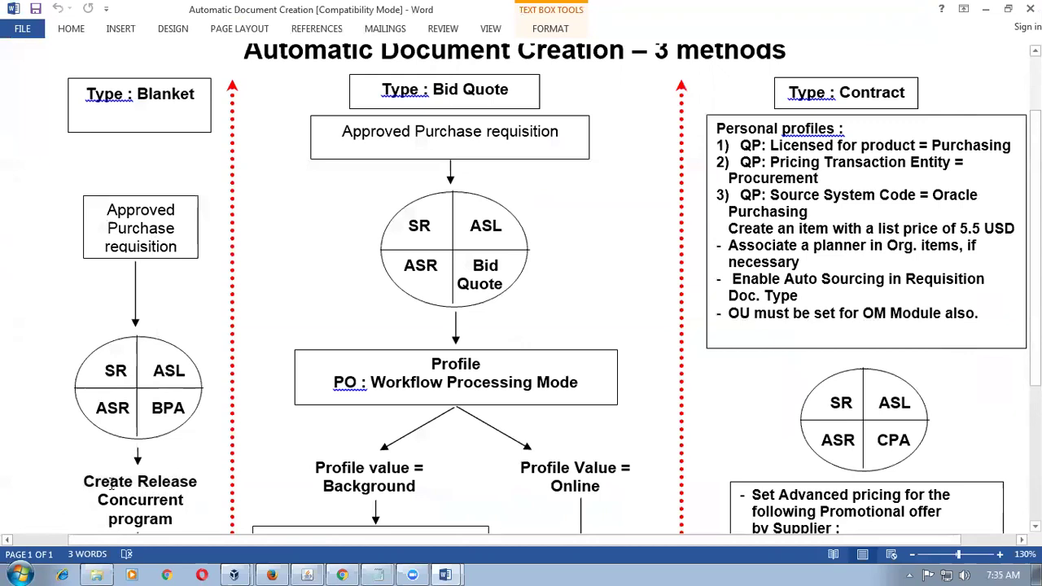
Examine the Create Release concurrent program and Blanket Release stages of the Blanket method.
left_click_drag(109, 484, 194, 483)
scroll(163, 493, "down", 2)
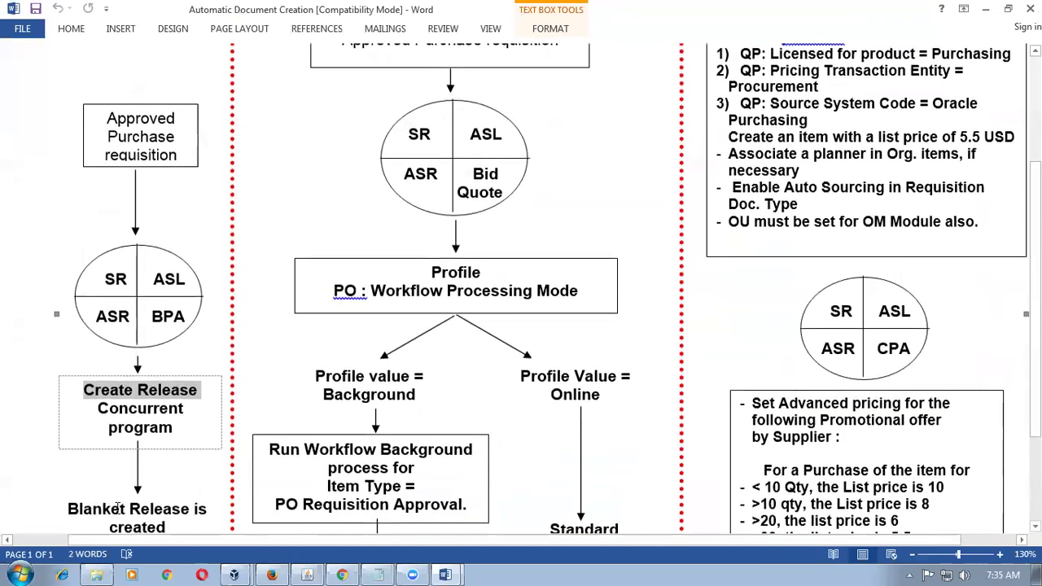
left_click_drag(128, 508, 168, 508)
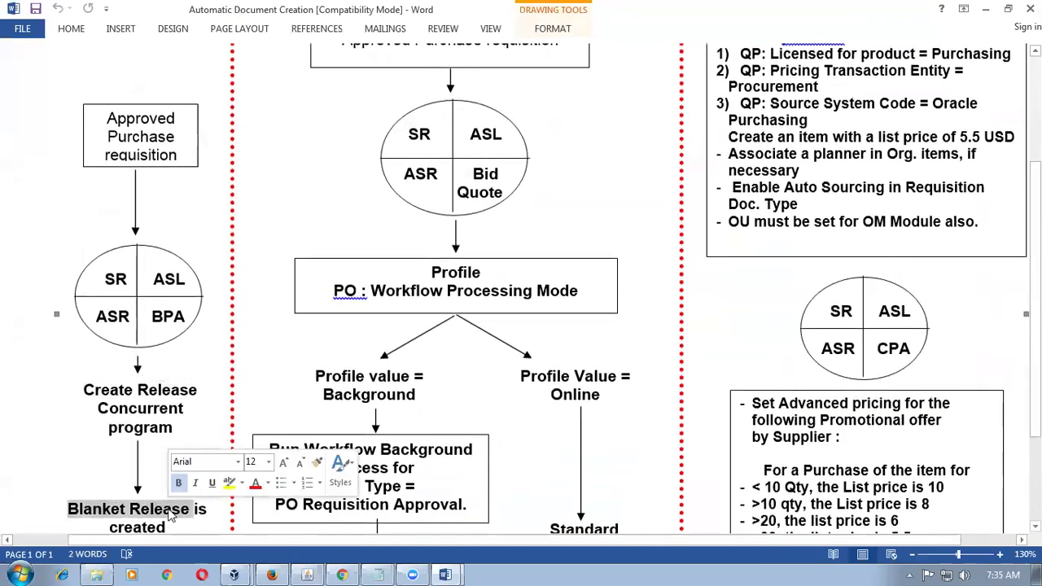
Switch back to Oracle Applications and close the supplier-item attributes and the approved supplier list.
key("alt+Tab")
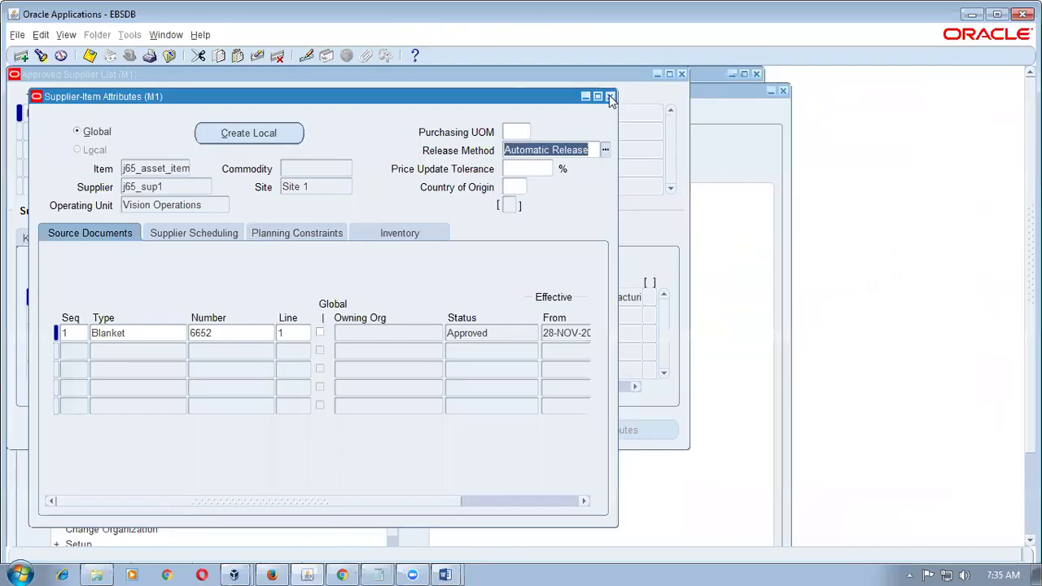
left_click(610, 96)
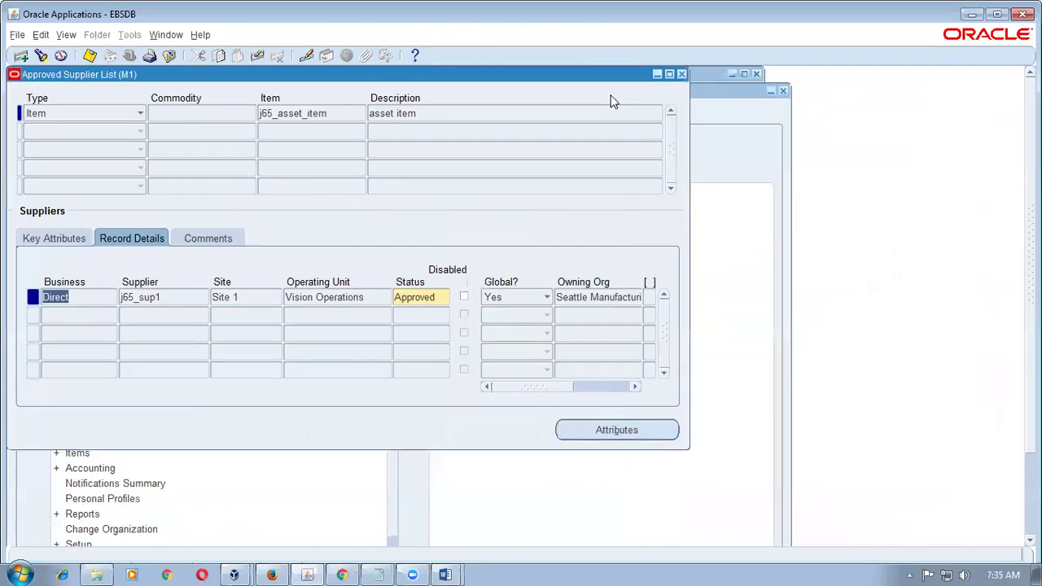
left_click(682, 75)
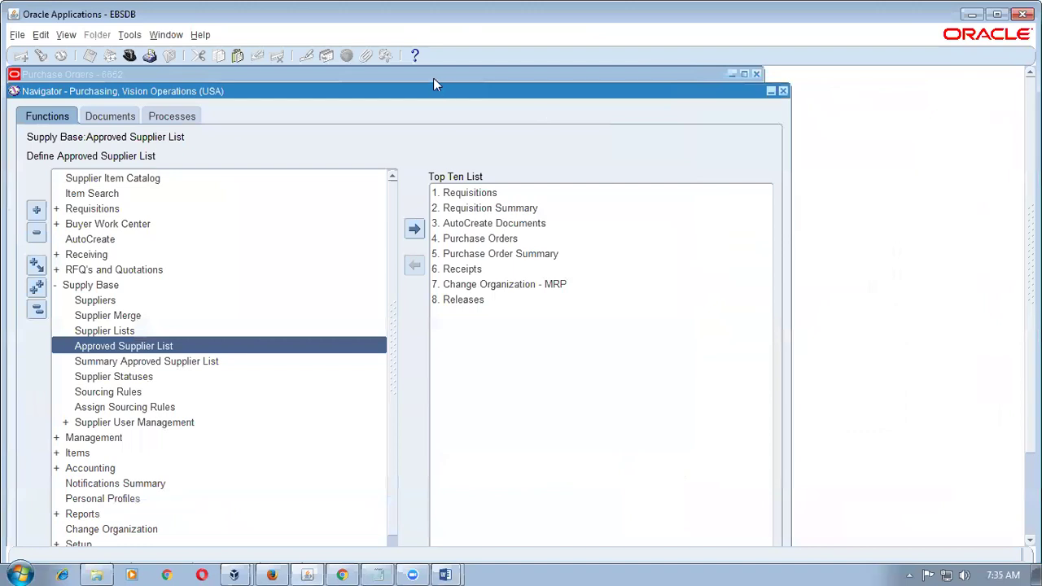
Open a new purchase requisition and choose j65_asset_item as the item on line 1, acknowledging the blanket purchase order note.
left_click(434, 77)
left_click(242, 35)
left_click(269, 108)
double_click(454, 191)
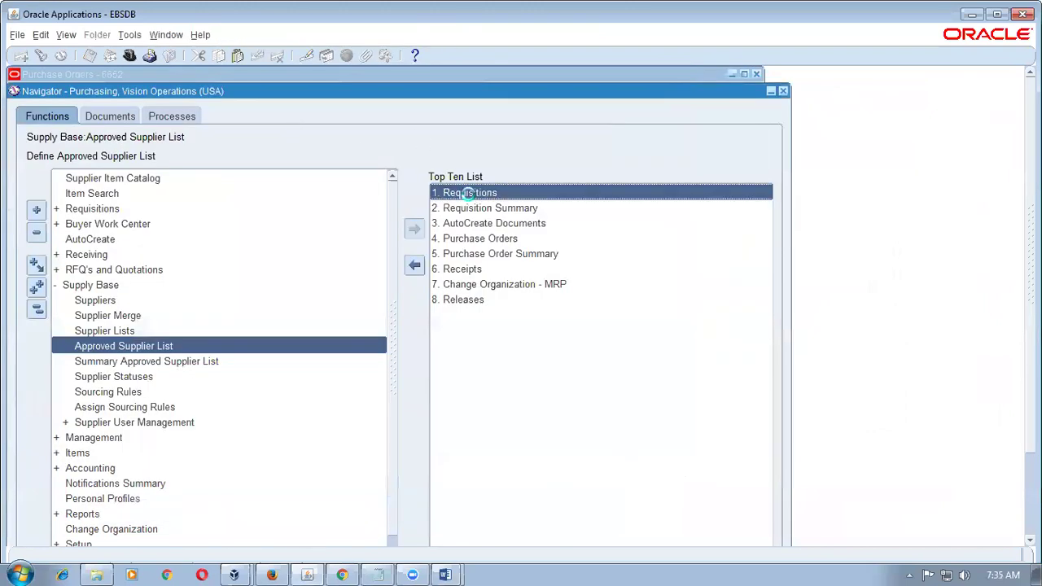
left_click(200, 226)
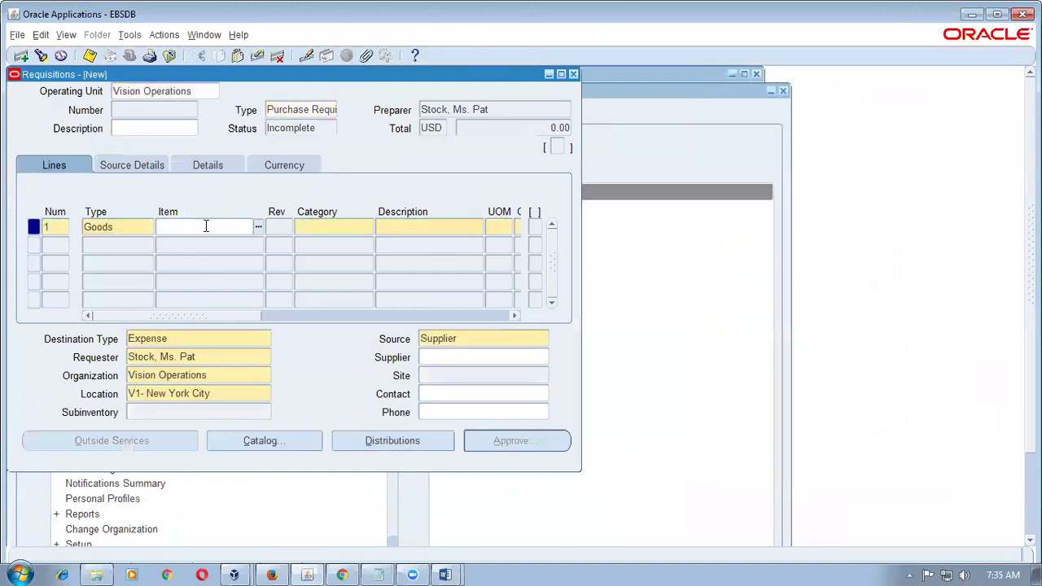
type("j65_%")
key("Tab")
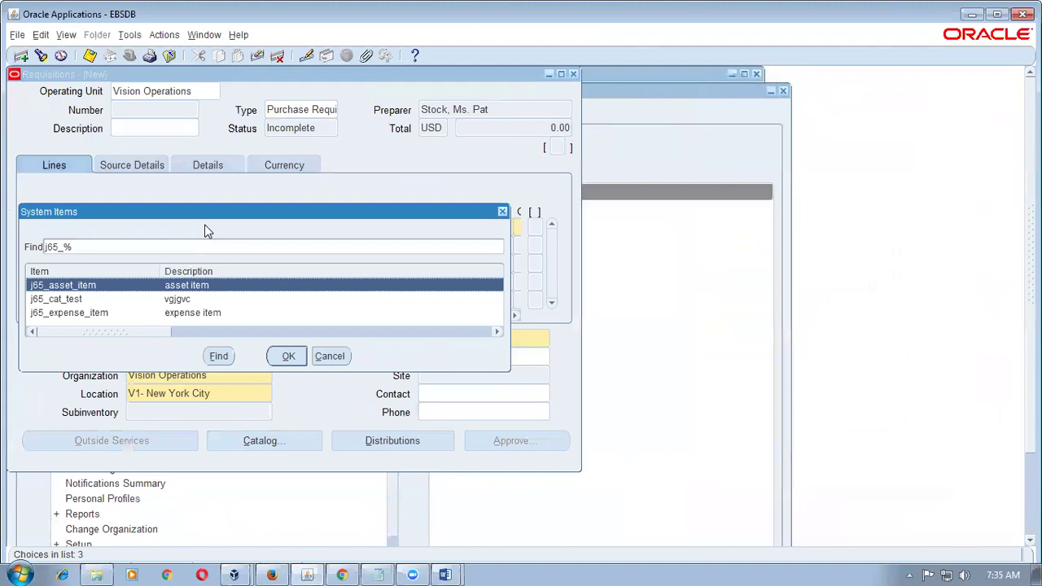
key("Return")
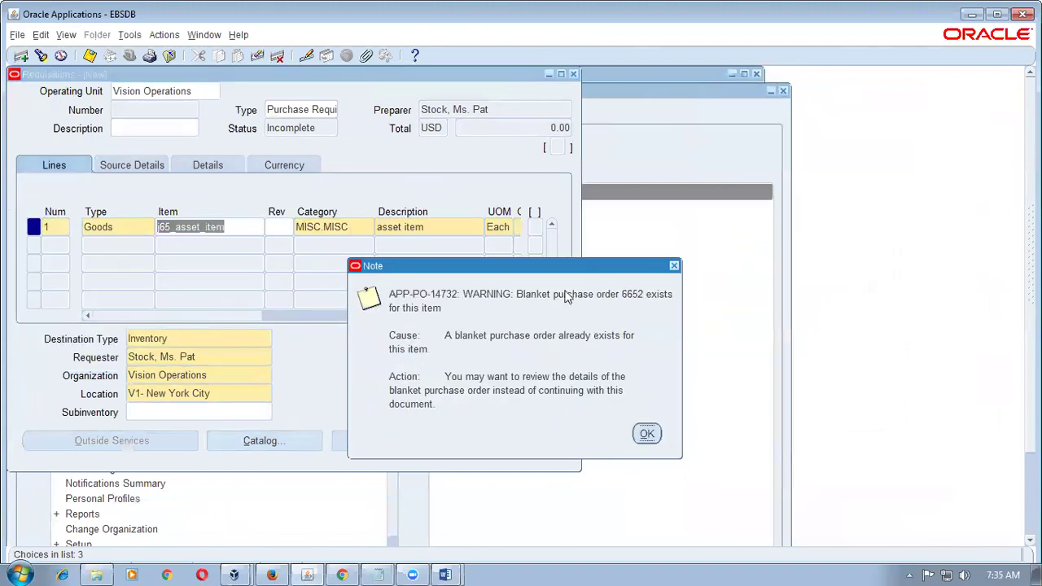
left_click(646, 433)
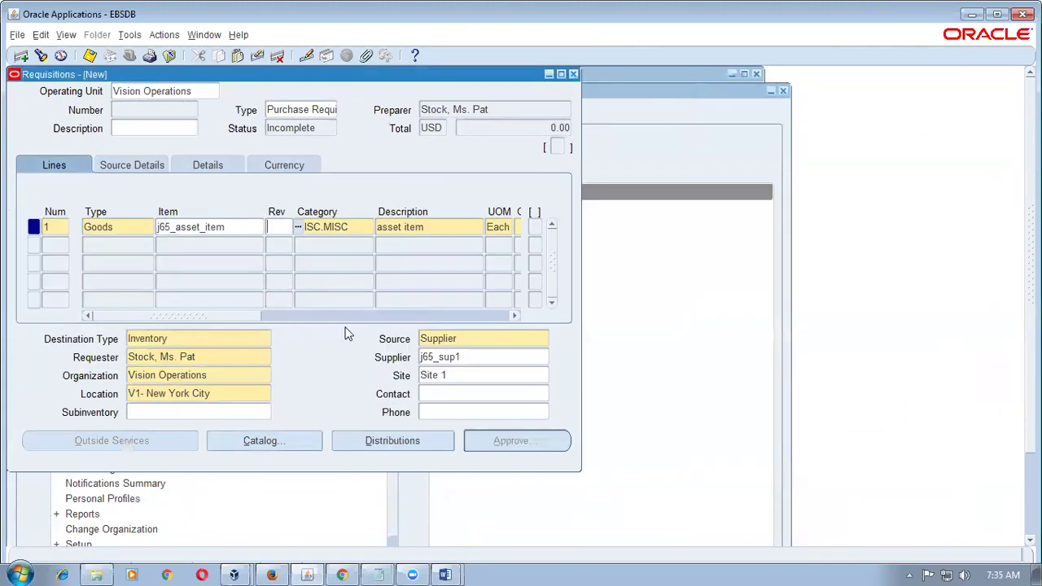
Set the requisition line's quantity to 101.
key("Tab")
key("Tab")
key("Tab")
key("Tab")
key("Tab")
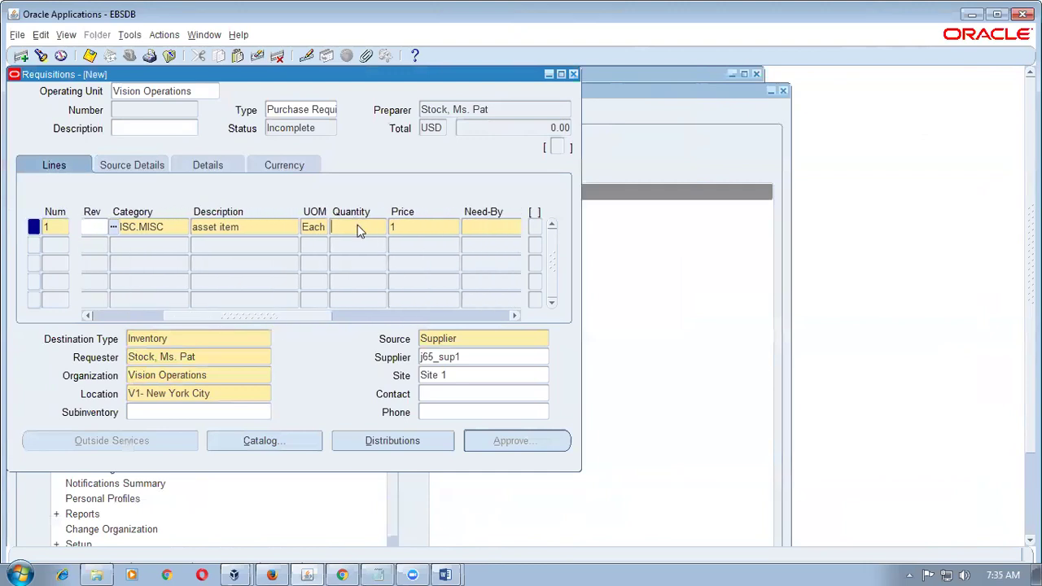
type("101")
Set the requisition line's need-by date to 28-NOV-2017 with the time at 23:00.
left_click(514, 228)
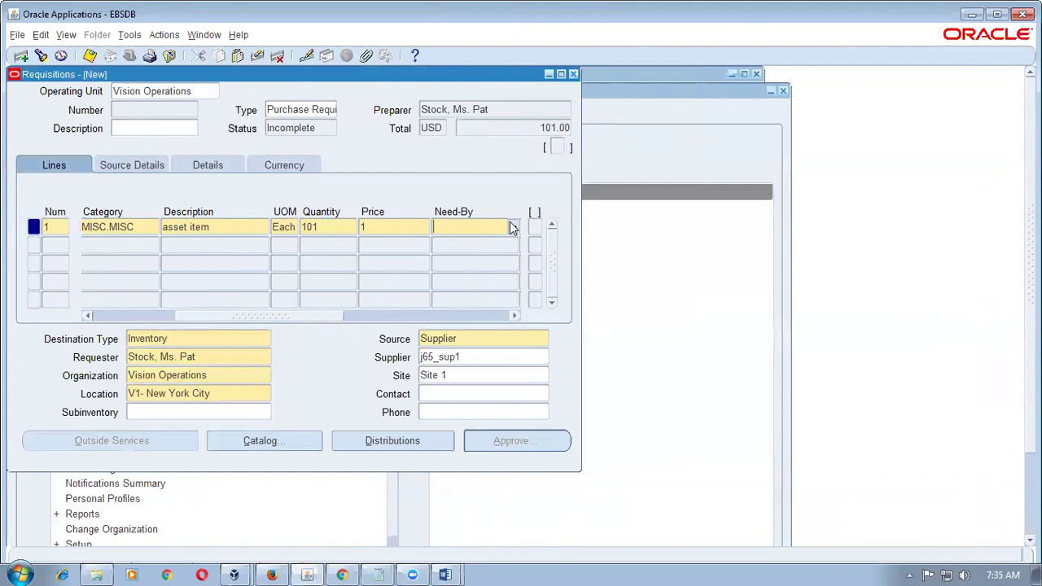
left_click(510, 226)
key("Return")
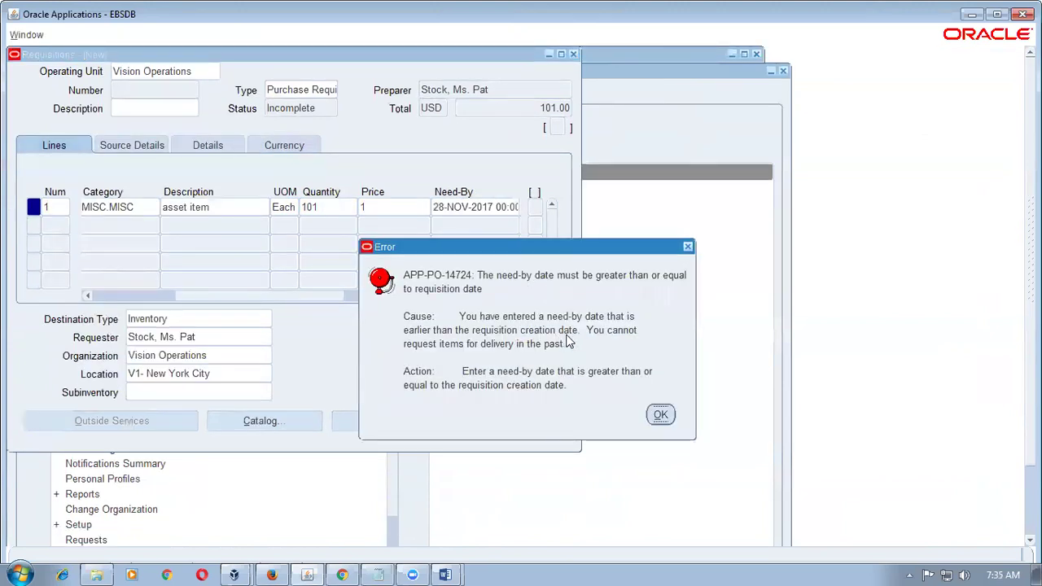
left_click(660, 416)
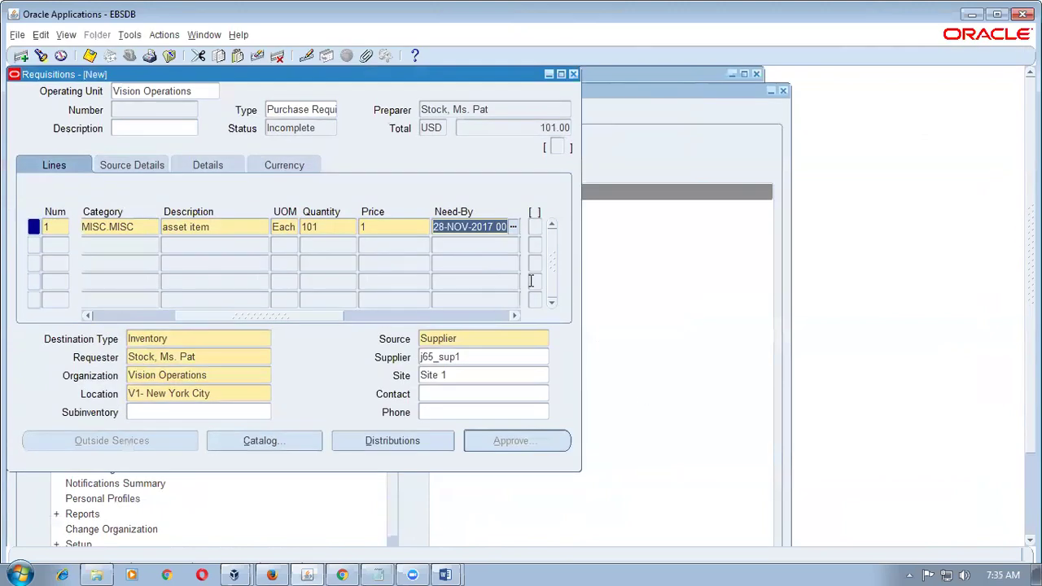
left_click(496, 230)
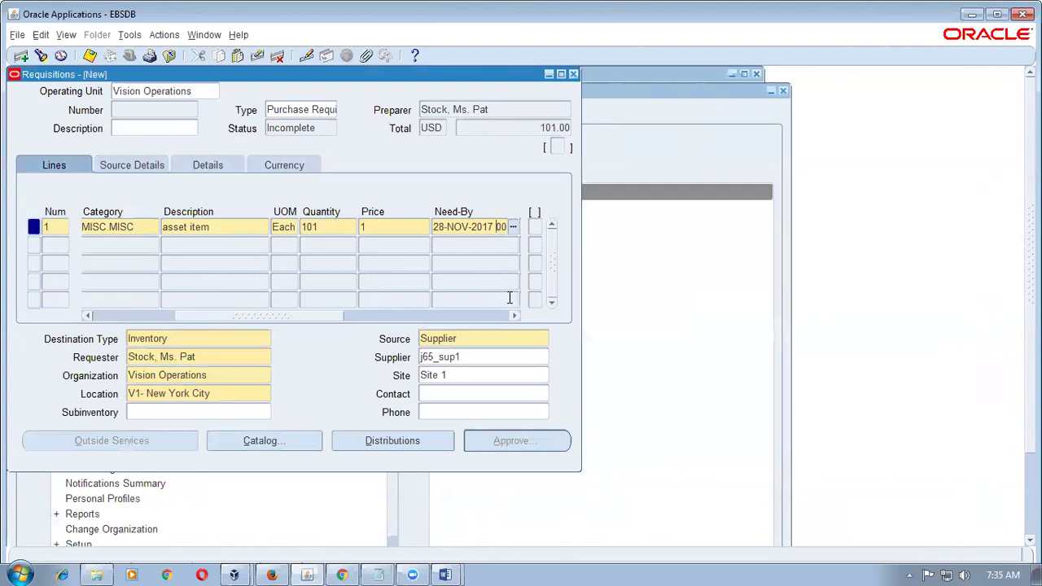
key("Delete")
key("Delete")
key("Tab")
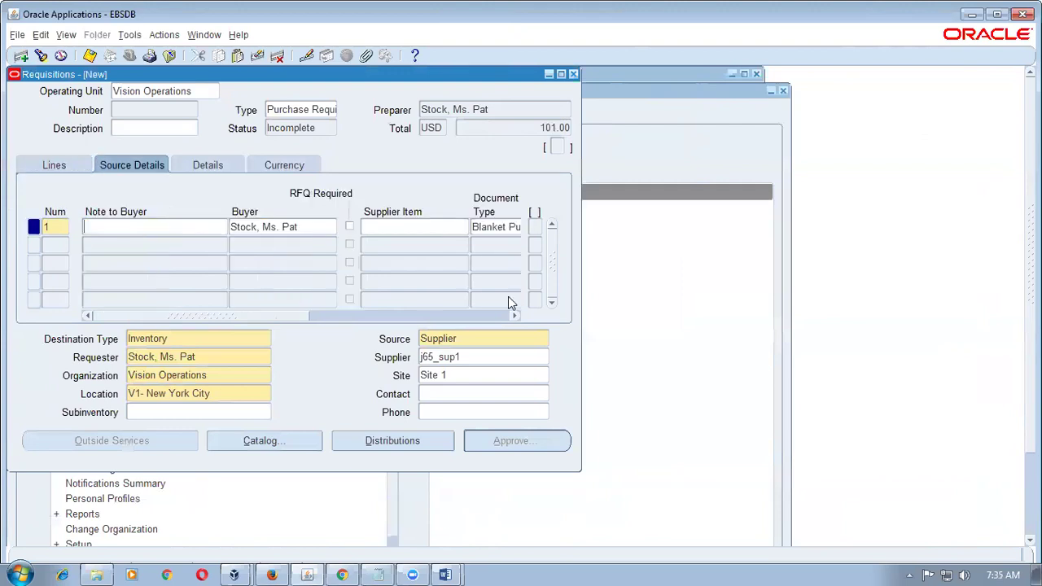
Return to the requisition line and review its need-by date, description, quantity and price.
left_click(51, 164)
left_click_drag(211, 317, 324, 322)
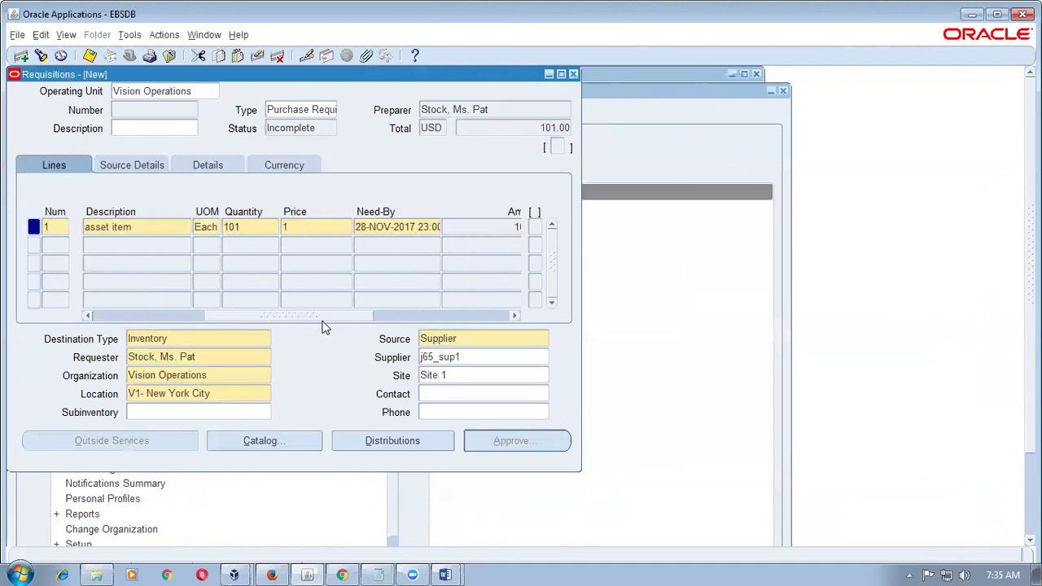
left_click(425, 226)
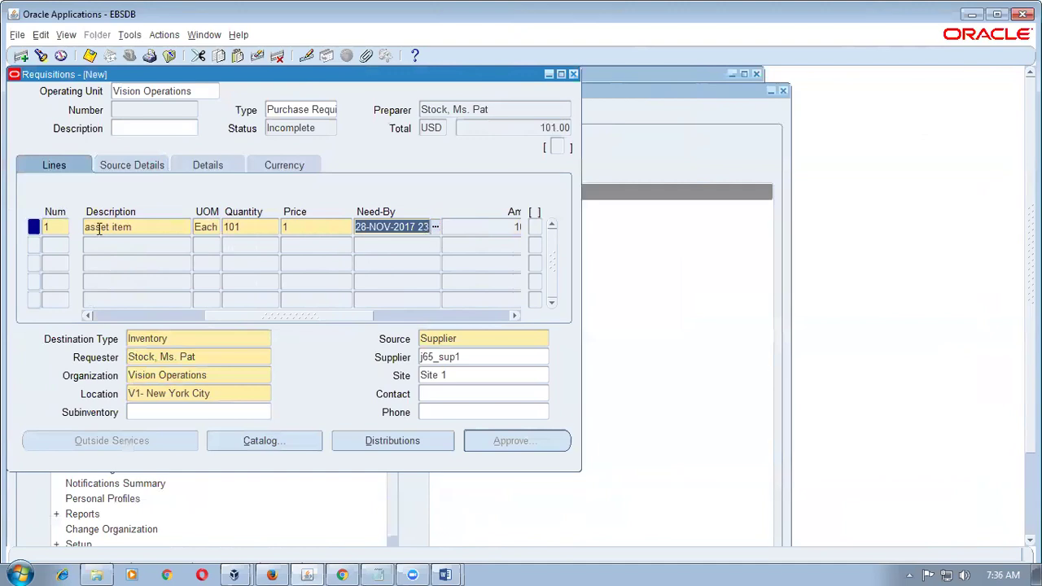
left_click(131, 226)
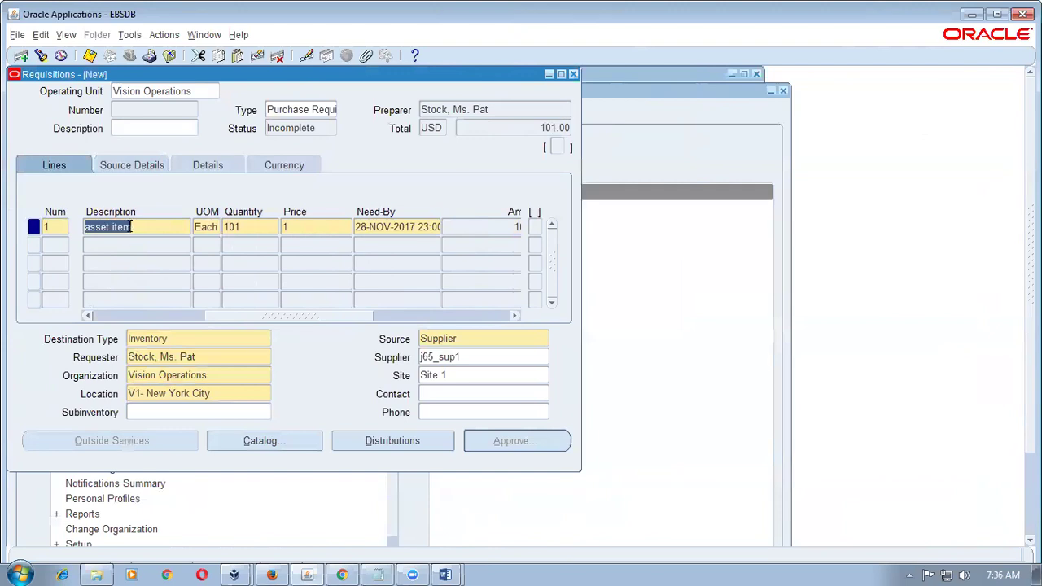
left_click(246, 228)
left_click(306, 233)
left_click(240, 228)
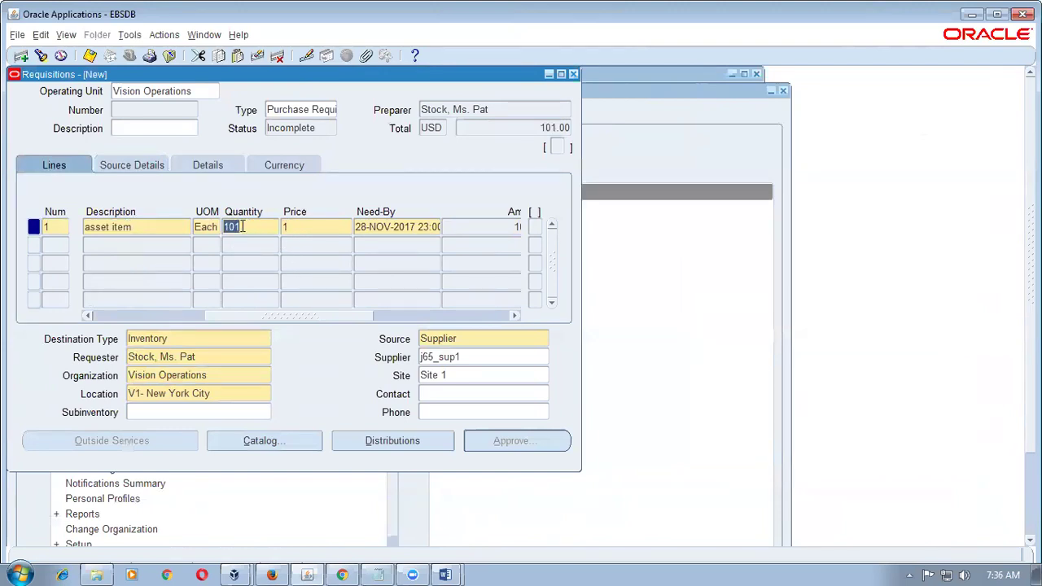
Set the destination organization to Seattle Manufacturing and the location to M1- Seattle Mfg.
left_click(241, 374)
type("Seatt")
key("Tab")
type("M1")
key("Tab")
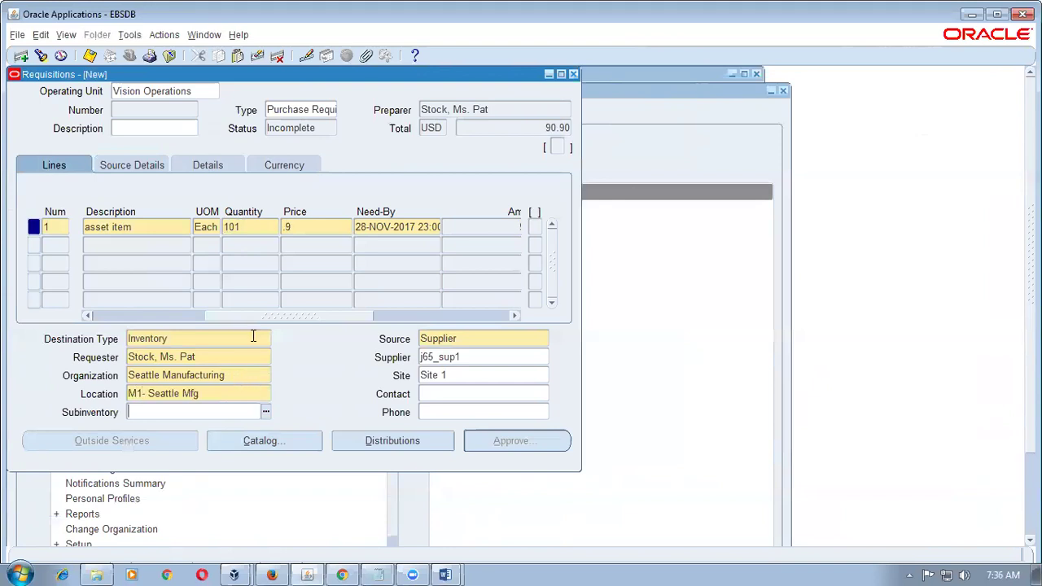
Compare the requisition line's quantity with its price for the Seattle Manufacturing destination.
left_click(255, 228)
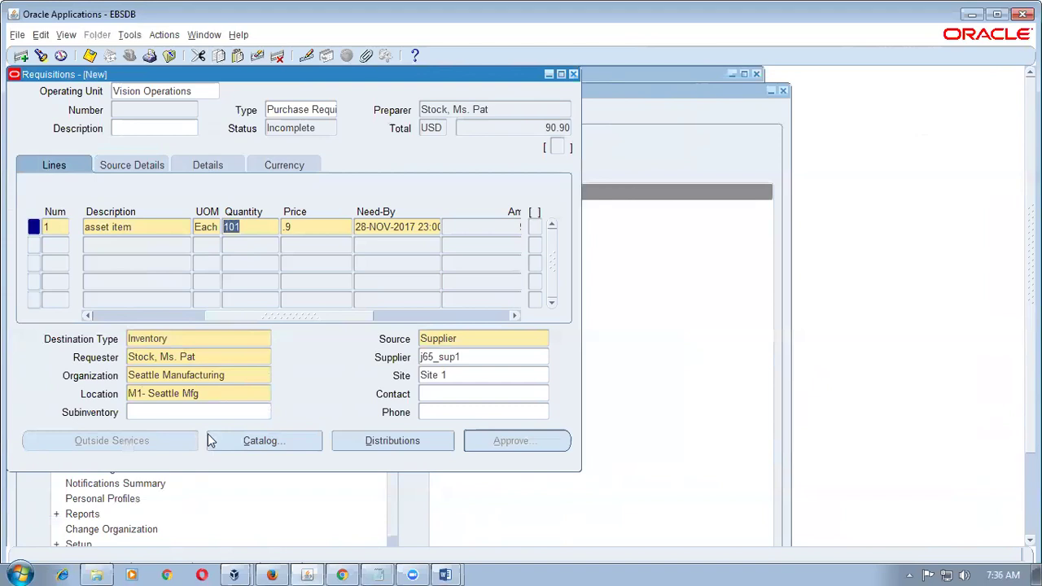
left_click(305, 227)
left_click(260, 229)
left_click(337, 230)
left_click(245, 228)
left_click(313, 232)
Bring up the j65_sup1 blanket agreement and check line 1's released amount and price breaks.
left_click_drag(379, 111, 619, 136)
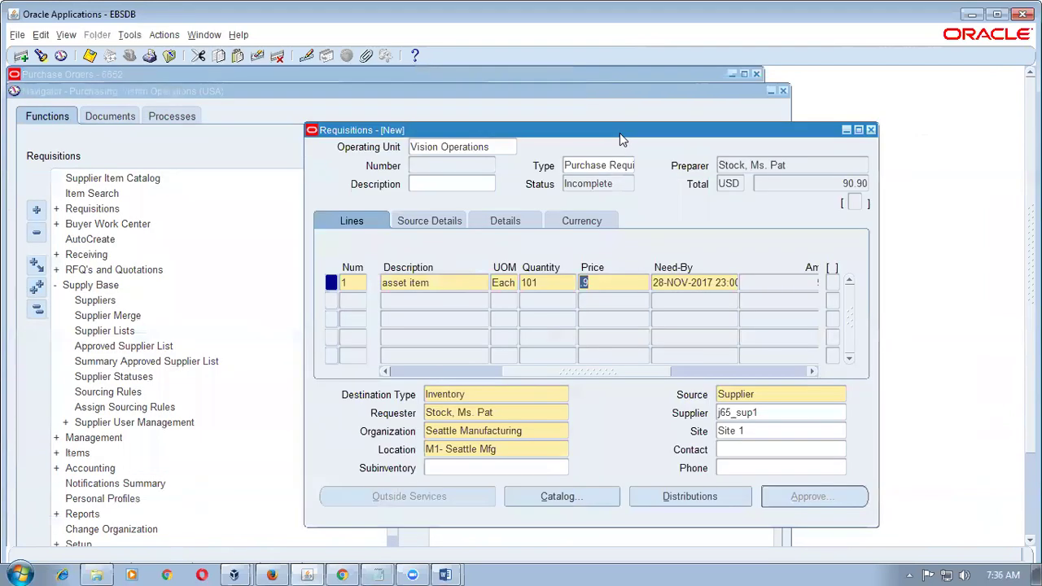
left_click(202, 35)
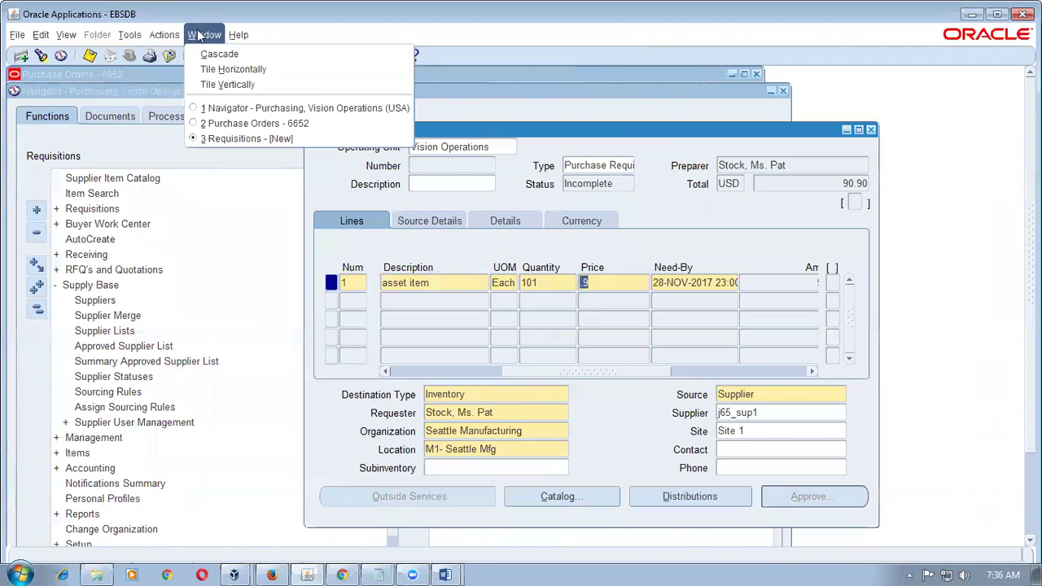
left_click(254, 123)
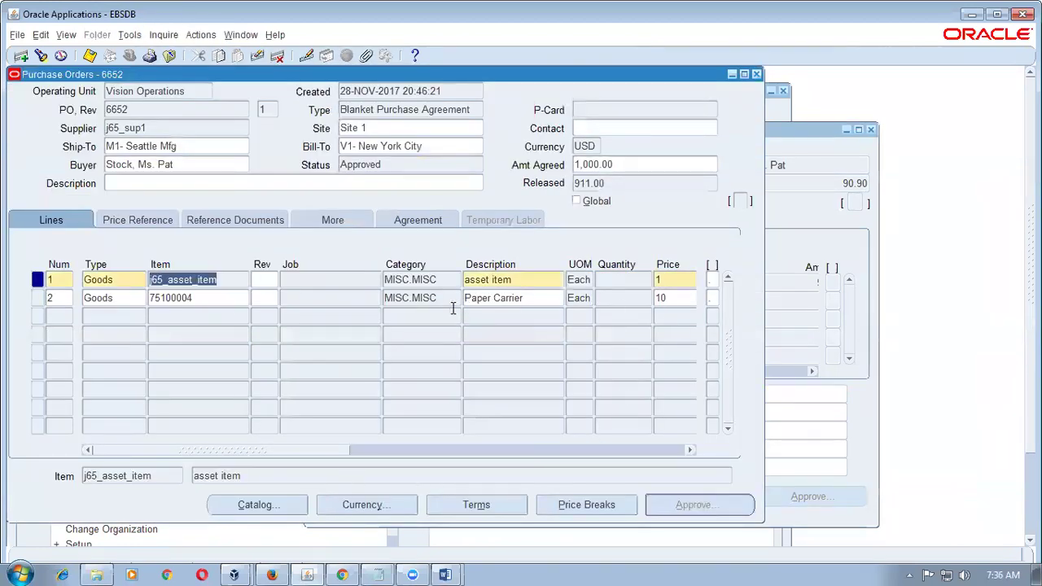
left_click_drag(339, 461, 409, 460)
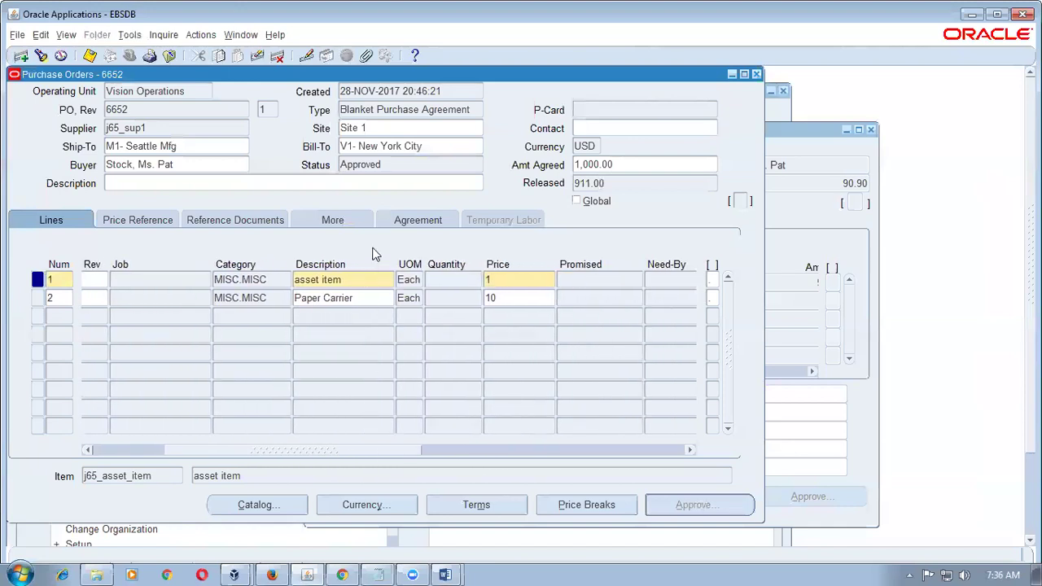
left_click(422, 220)
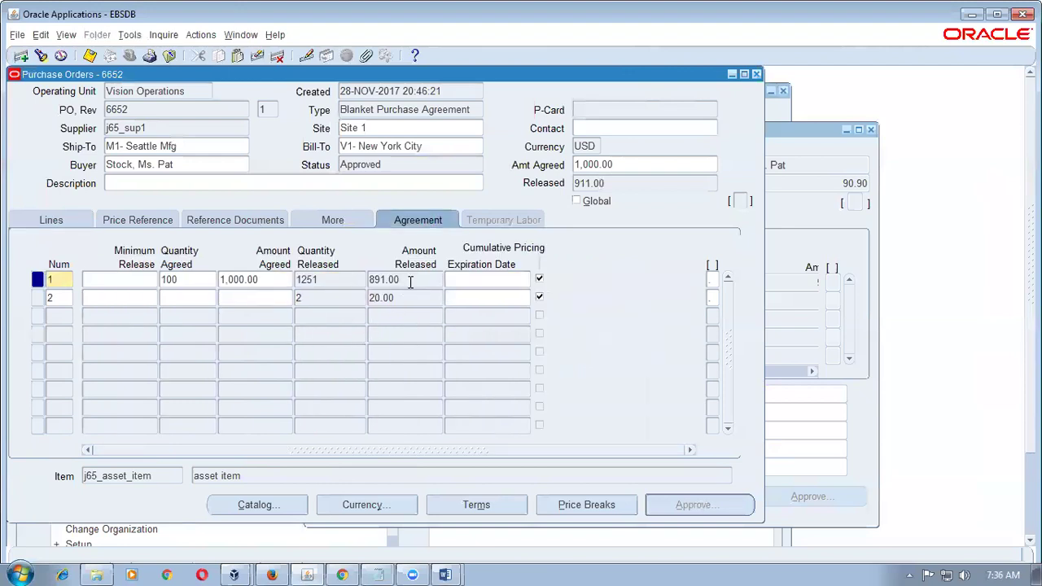
left_click(411, 281)
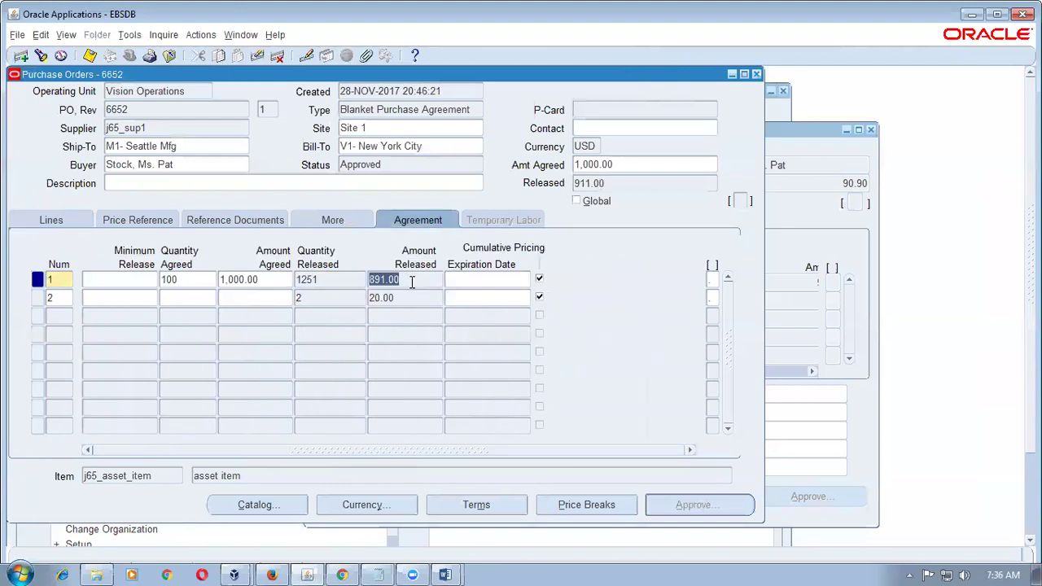
left_click(570, 505)
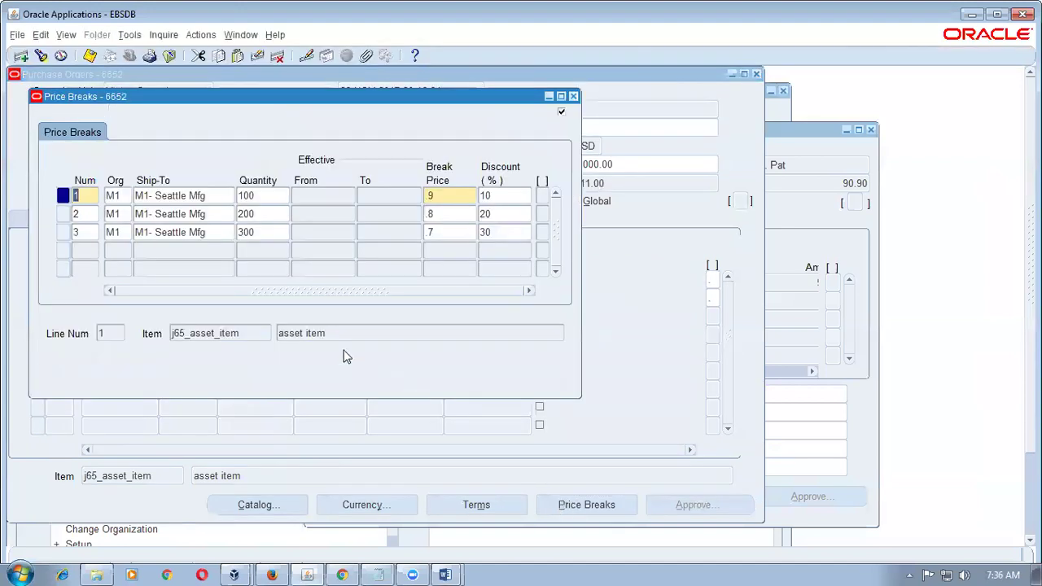
left_click(261, 233)
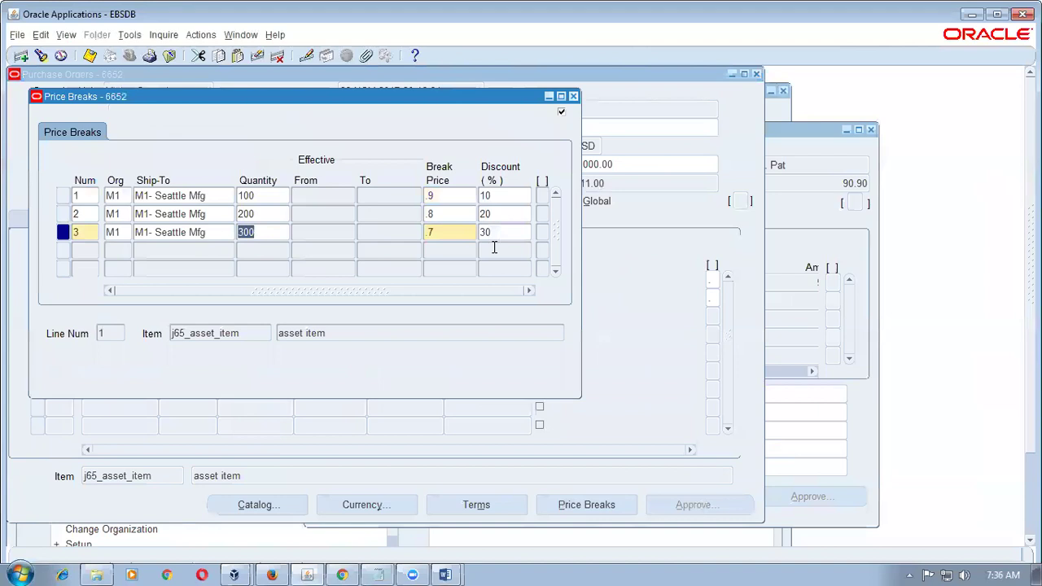
left_click(574, 97)
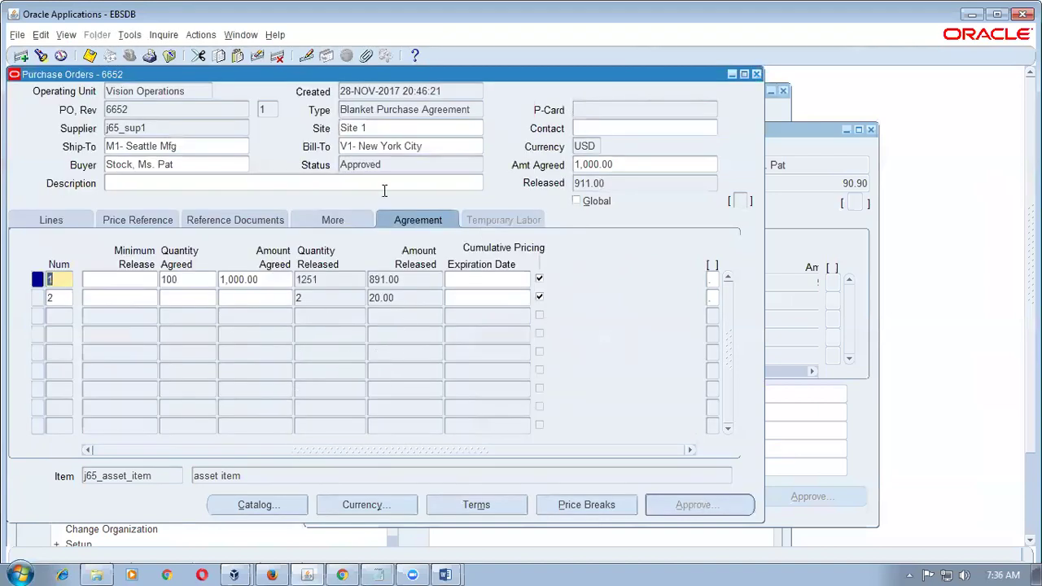
Return to the new requisition, recheck its quantity and price, and save it.
left_click(791, 181)
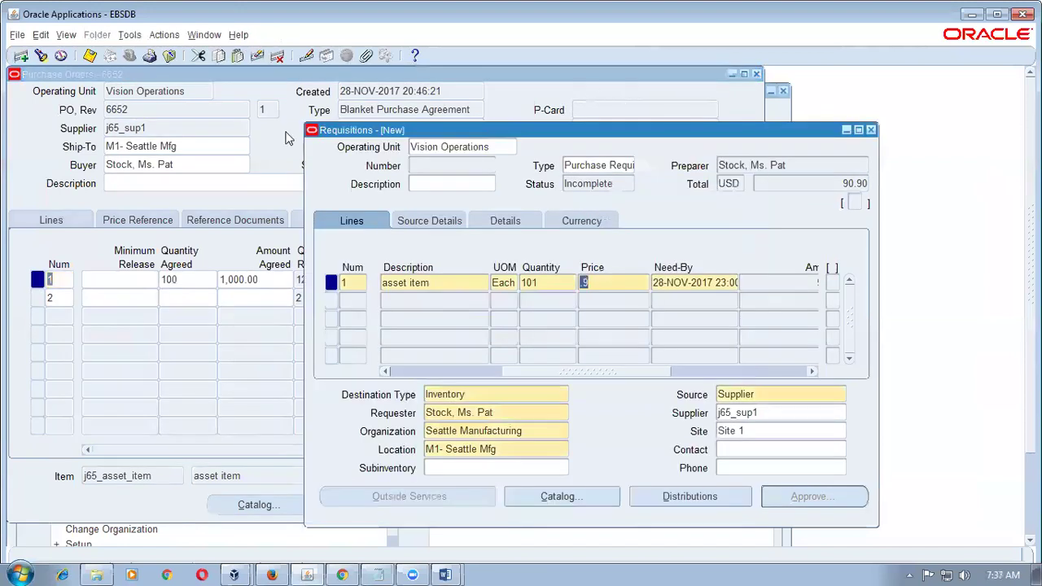
left_click(199, 37)
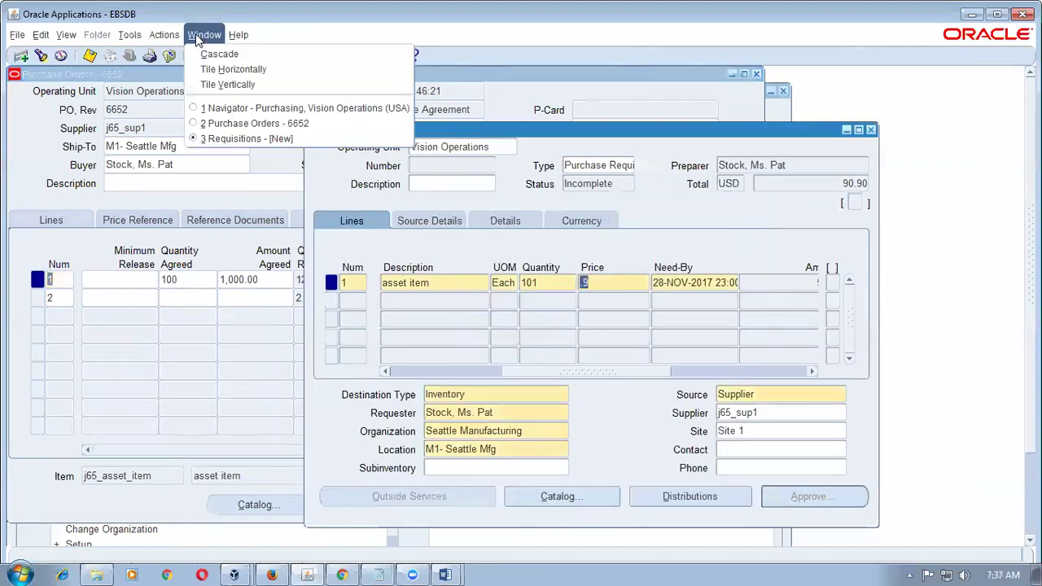
left_click(241, 138)
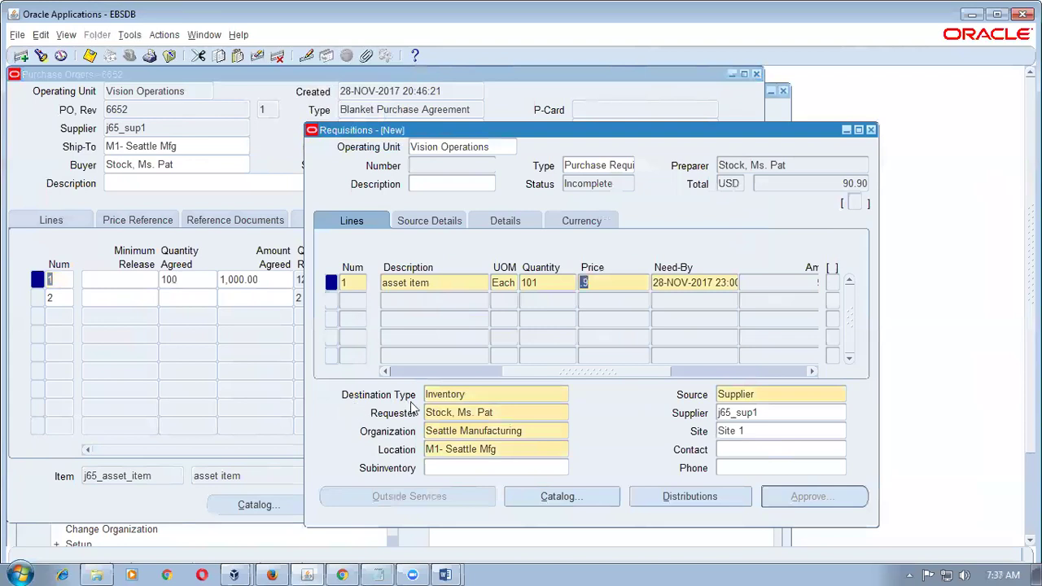
left_click(559, 285)
left_click(627, 283)
left_click(552, 277)
left_click(618, 284)
double_click(618, 284)
key("ctrl+s")
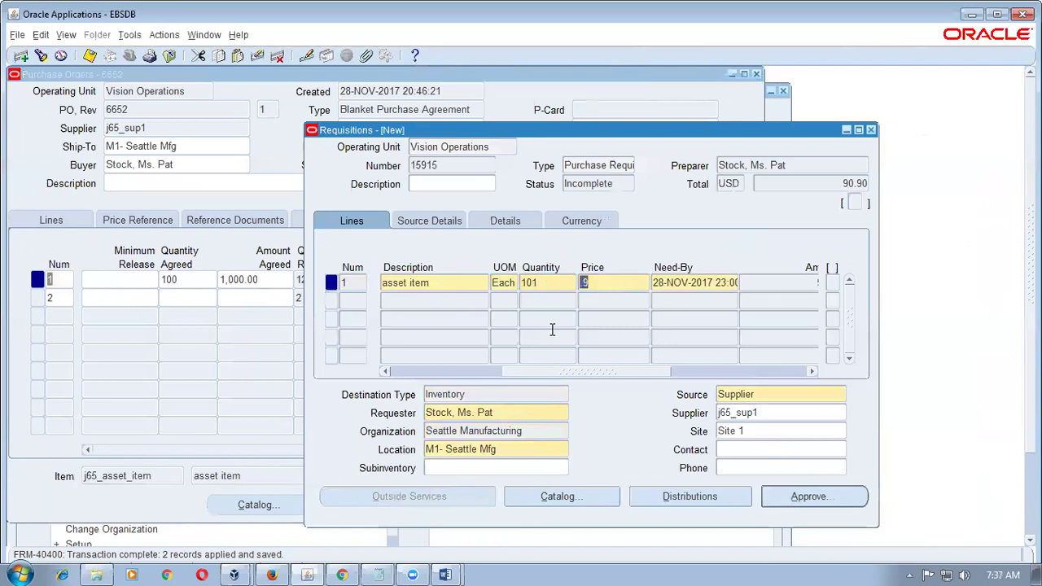
Submit the saved requisition for 101 asset items for approval and close its form.
double_click(448, 165)
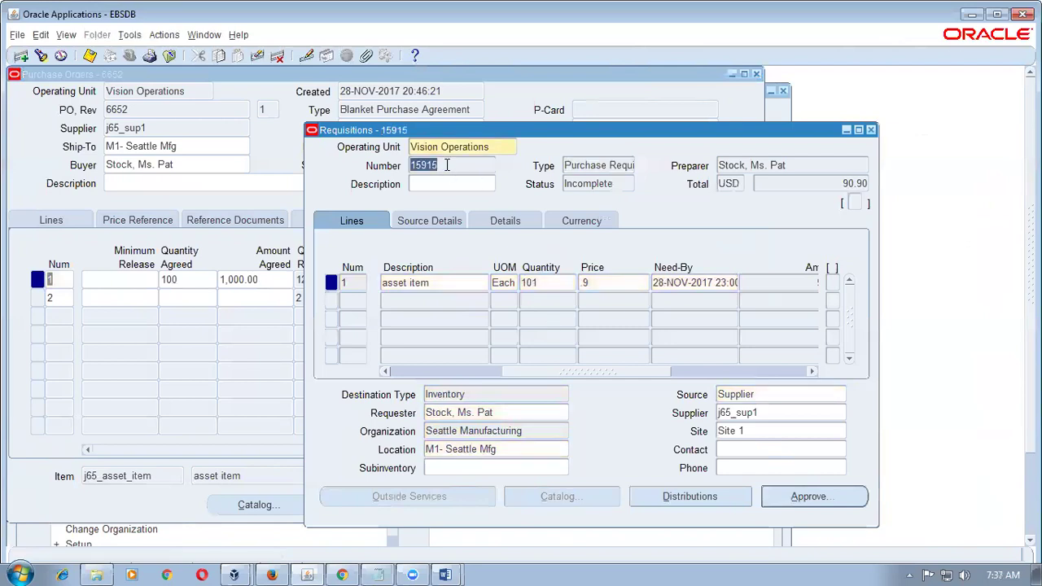
left_click(821, 496)
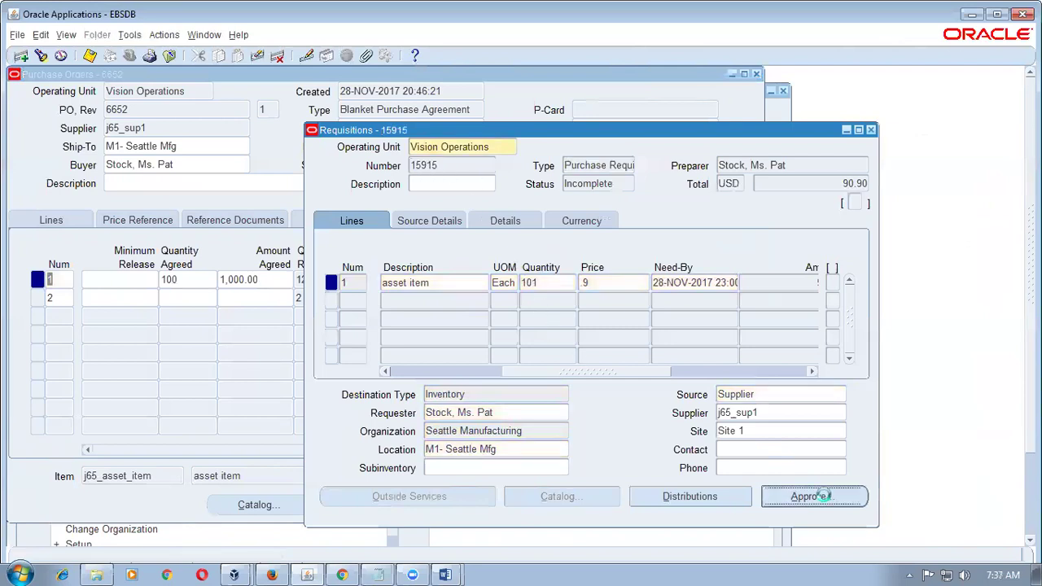
left_click(400, 461)
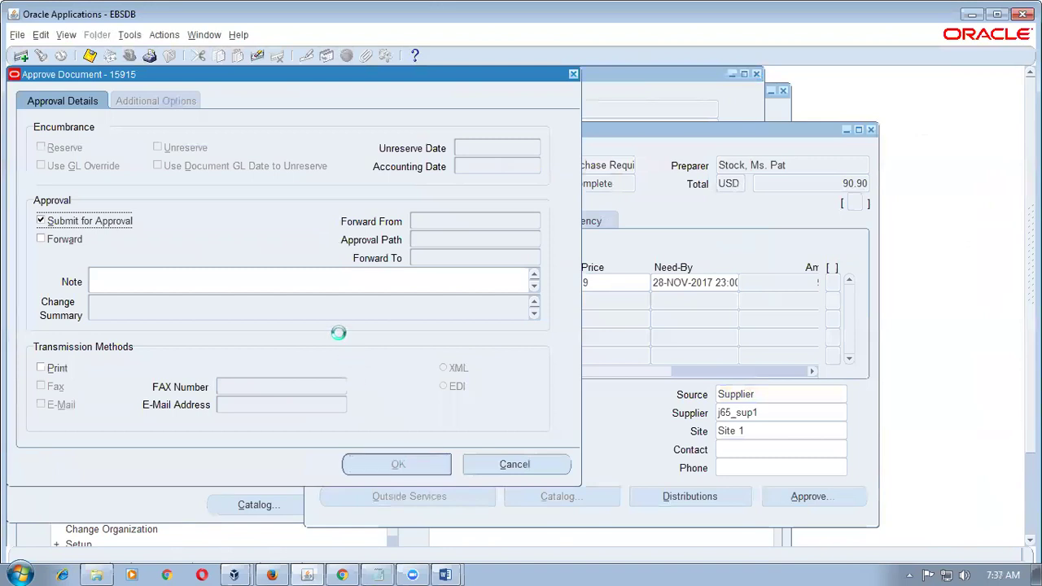
left_click(871, 130)
Look up the just-submitted requisition in the Requisition Summary by its requisition number, with results at header level.
left_click(241, 35)
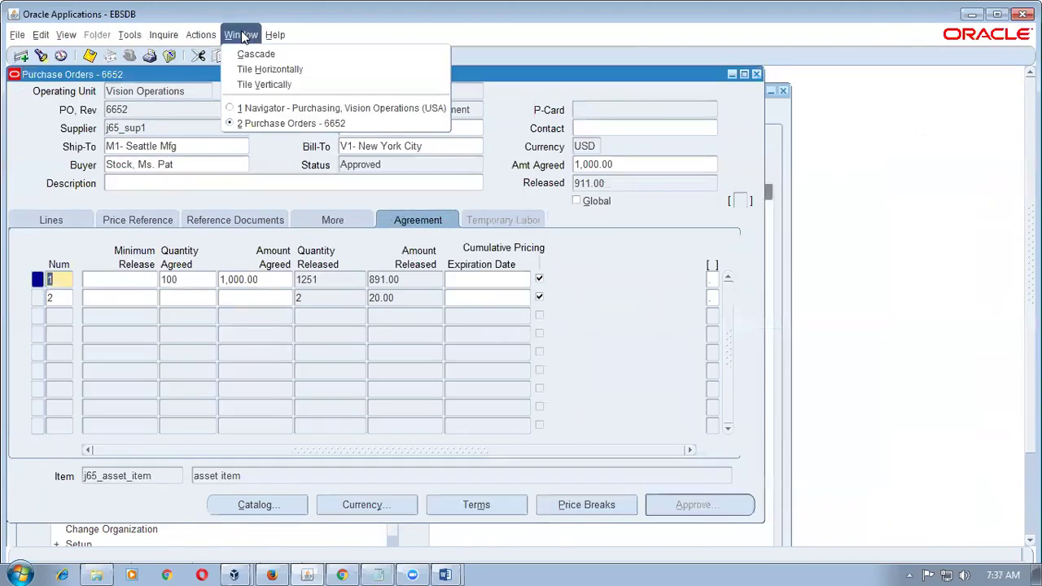
left_click(246, 107)
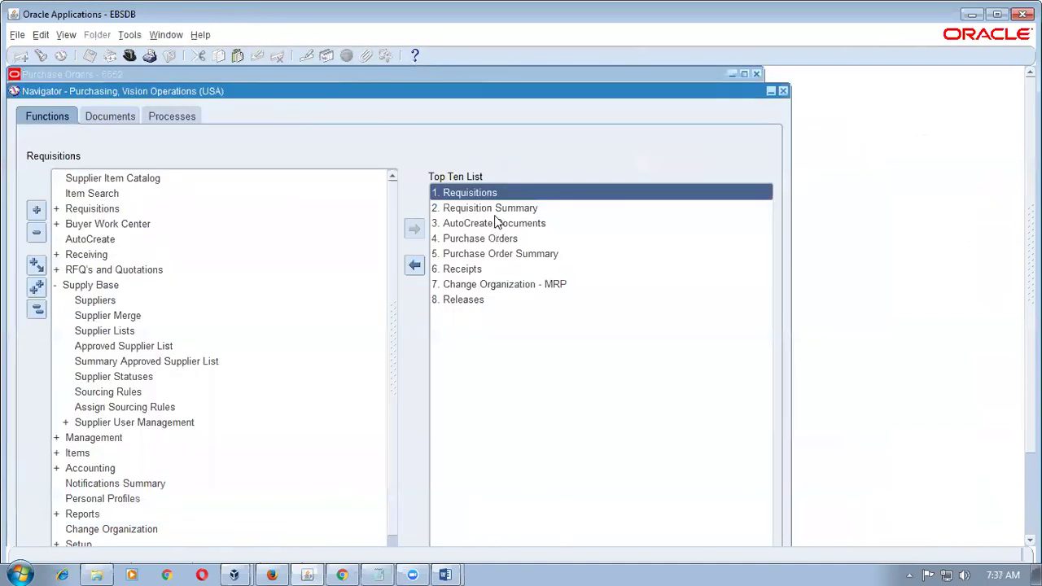
double_click(495, 208)
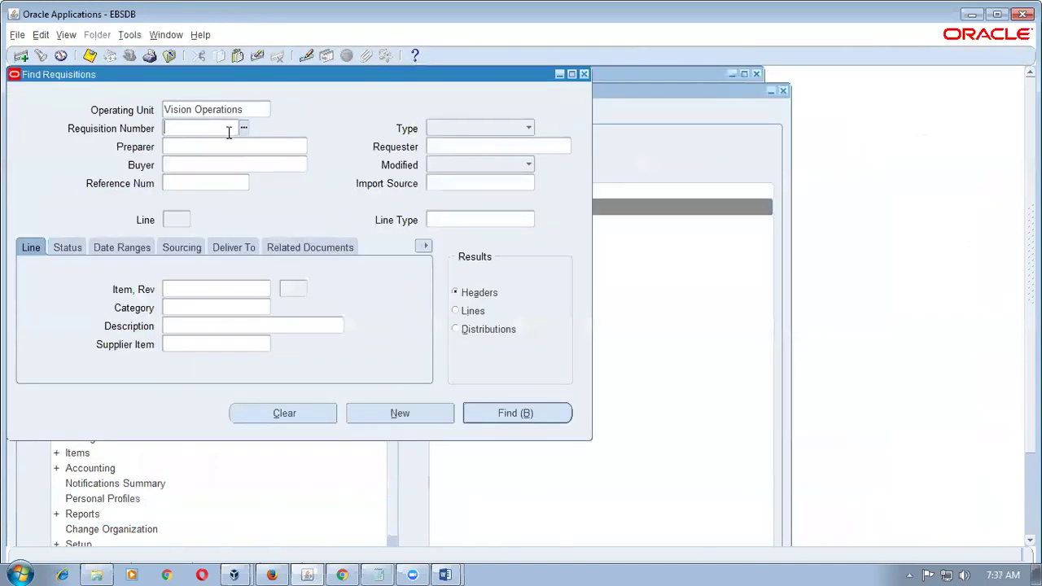
left_click(229, 130)
type("15915")
left_click(501, 415)
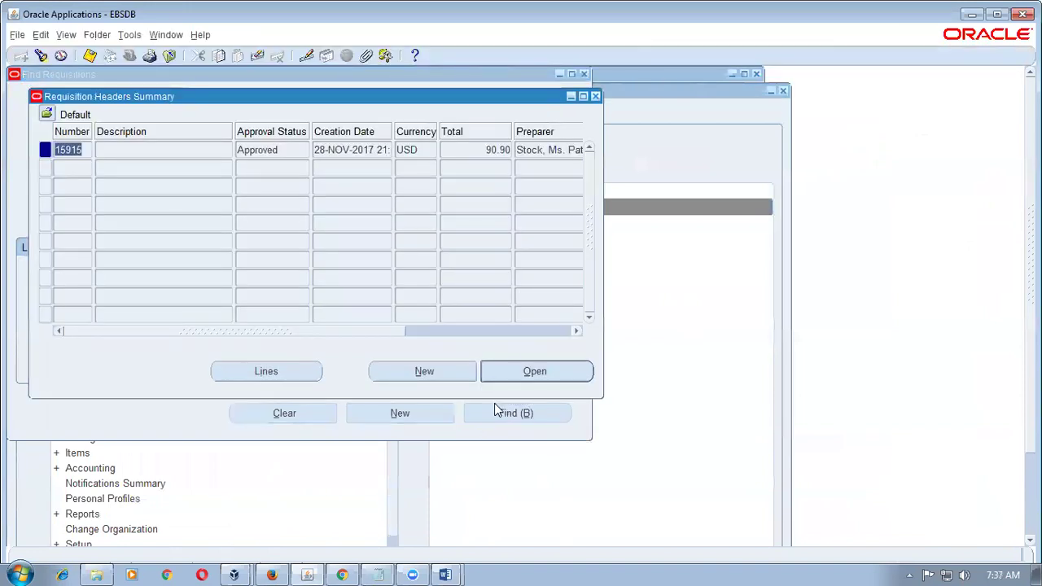
View the requisition's approval through workflow and follow its status diagram from the start to the final activities.
left_click(293, 148)
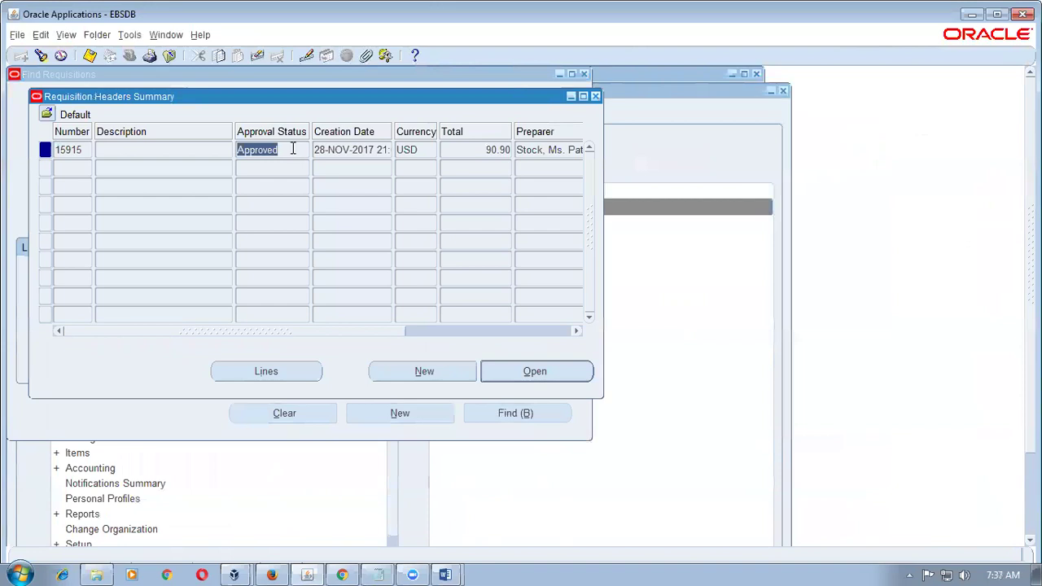
left_click(138, 35)
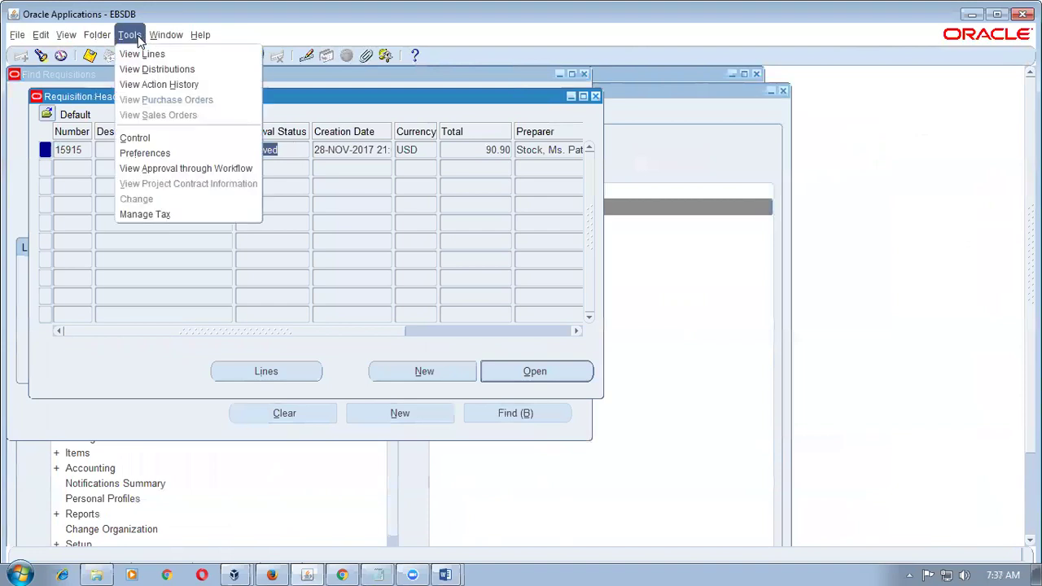
left_click(189, 168)
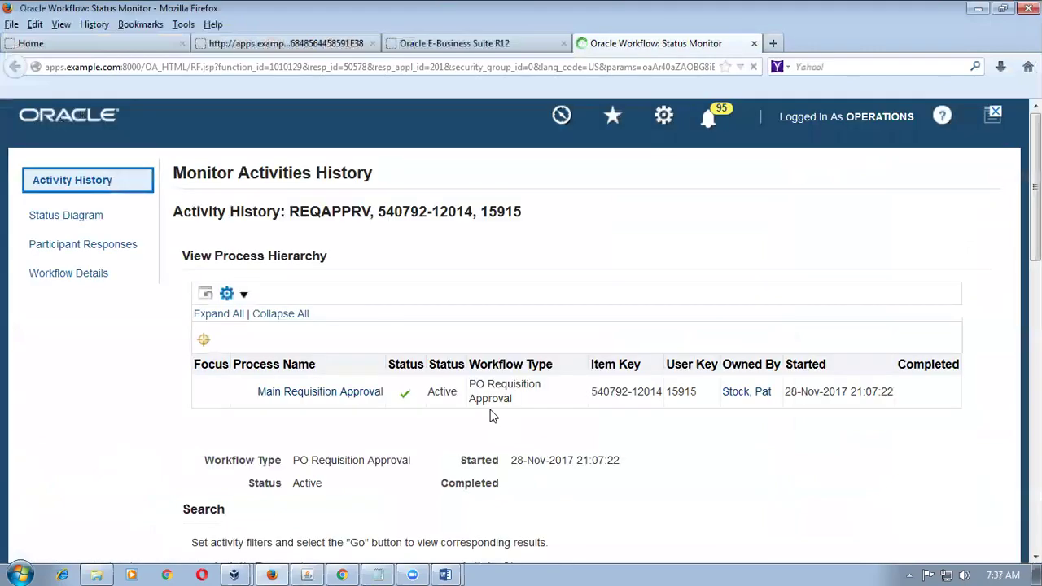
left_click(65, 218)
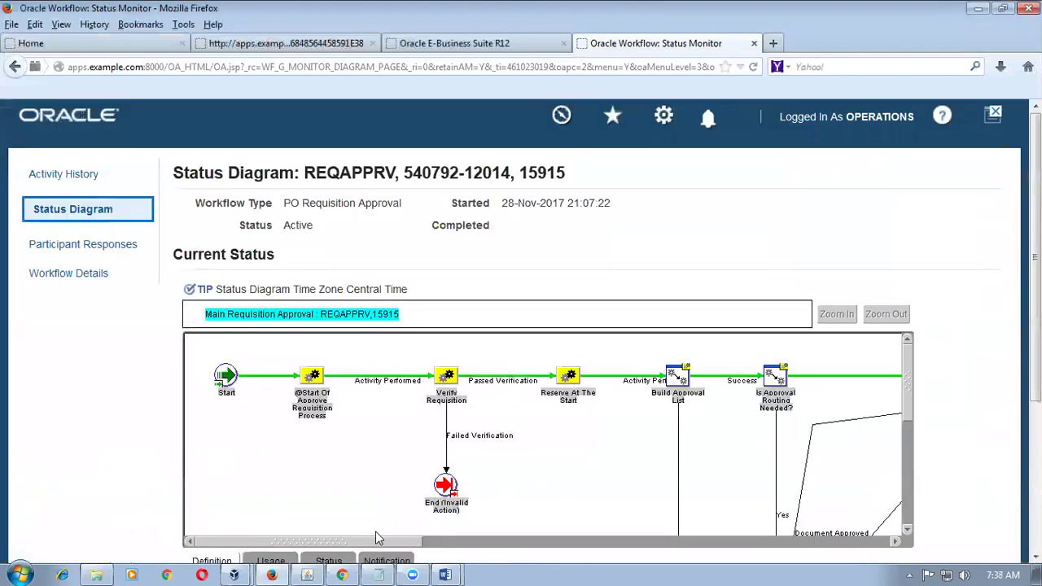
left_click_drag(375, 547, 812, 534)
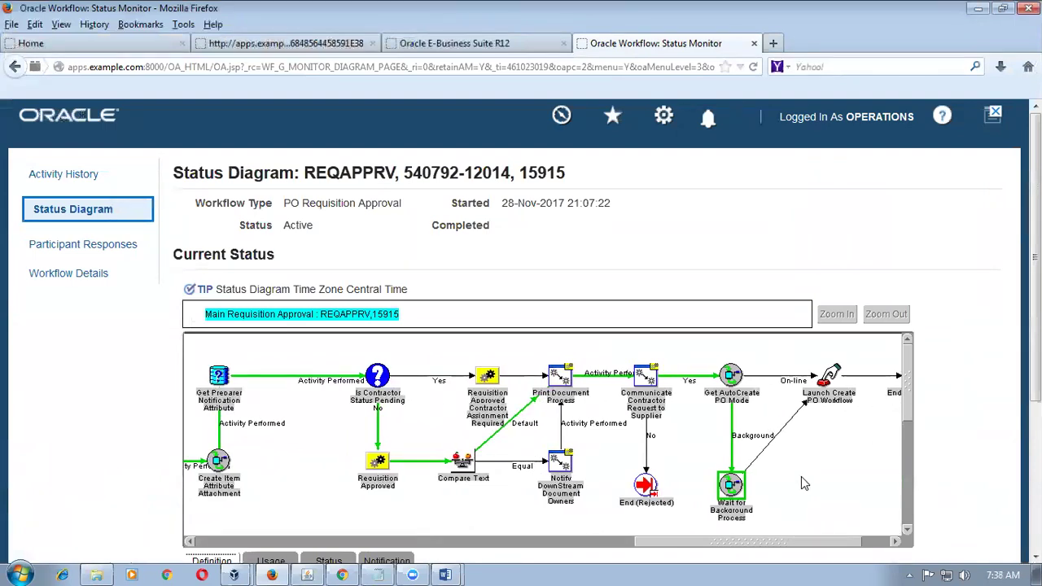
left_click_drag(787, 545, 810, 547)
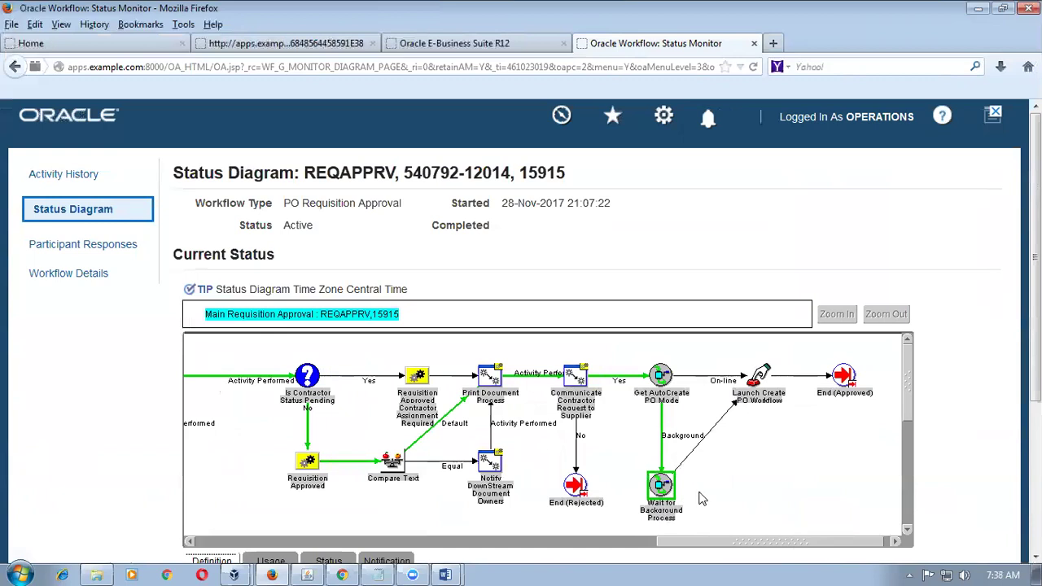
Close the workflow status monitor, switch to Oracle Applications and close the requisition summary and search windows.
left_click(754, 44)
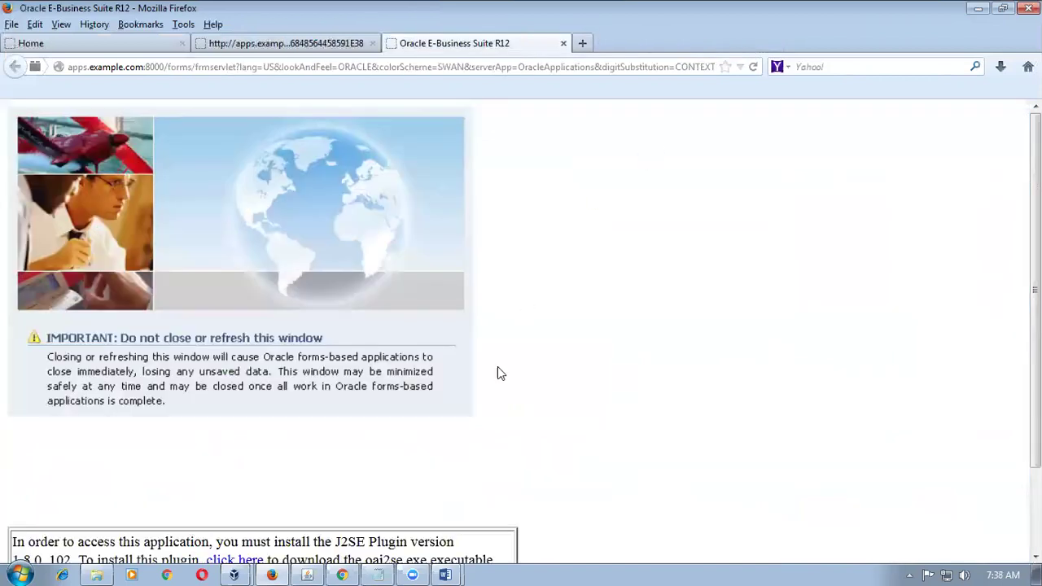
left_click(307, 575)
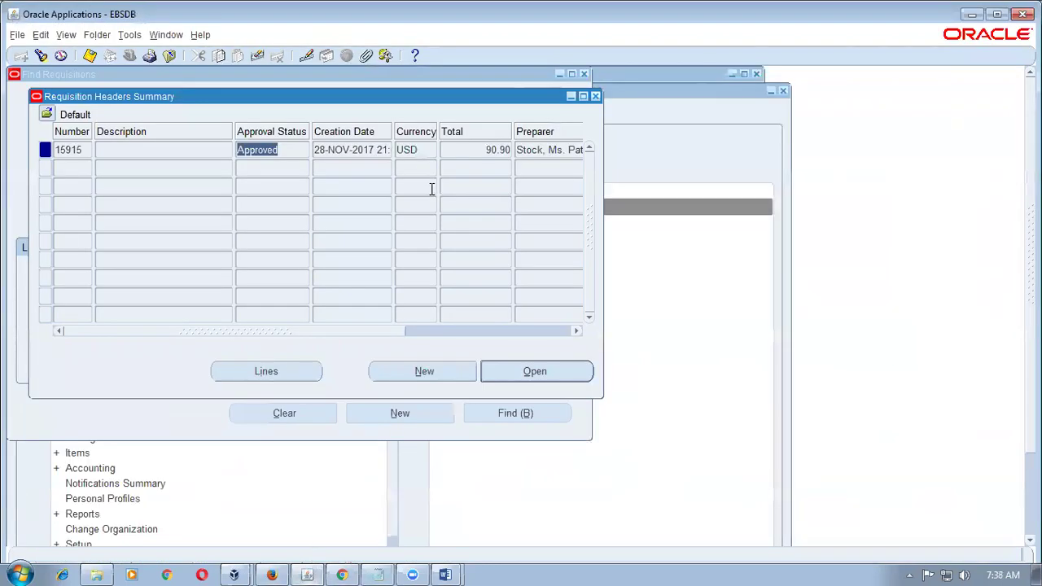
left_click(596, 96)
left_click(583, 73)
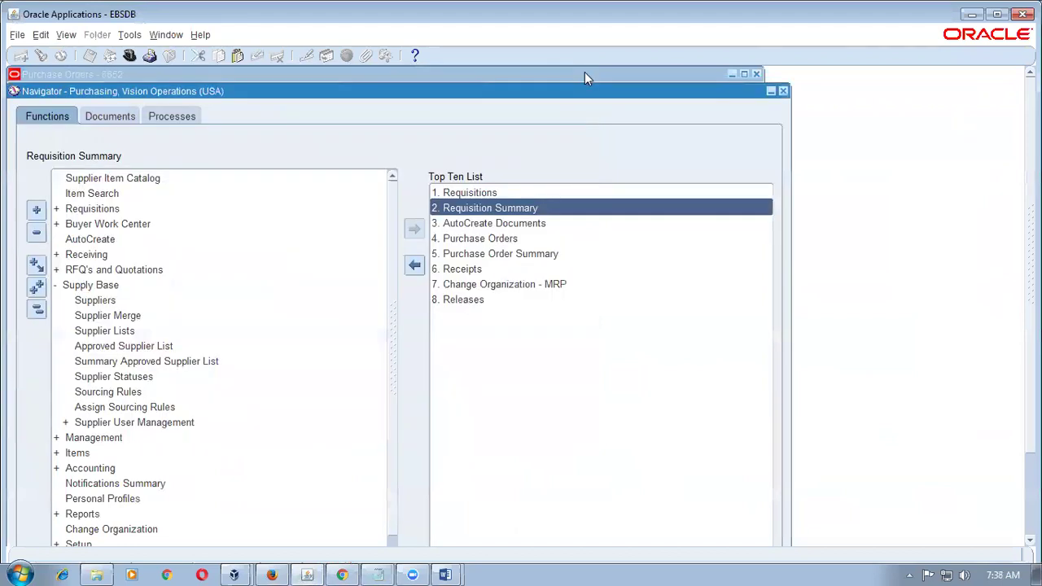
Search the Purchase Order Summary by the blanket order's number with View Releases enabled, and select release 1 in the results.
left_click(498, 255)
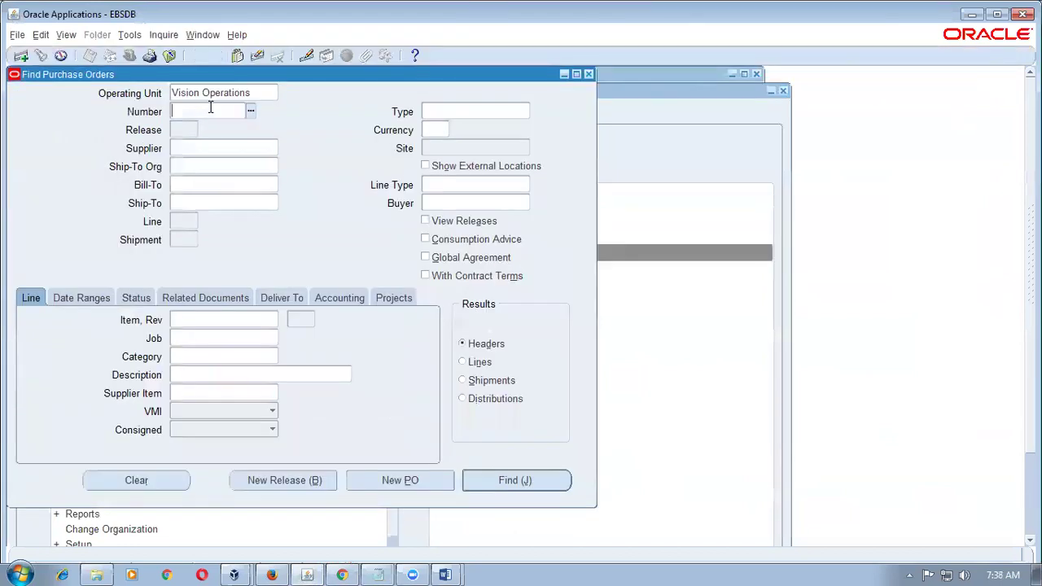
type("6652")
left_click(426, 221)
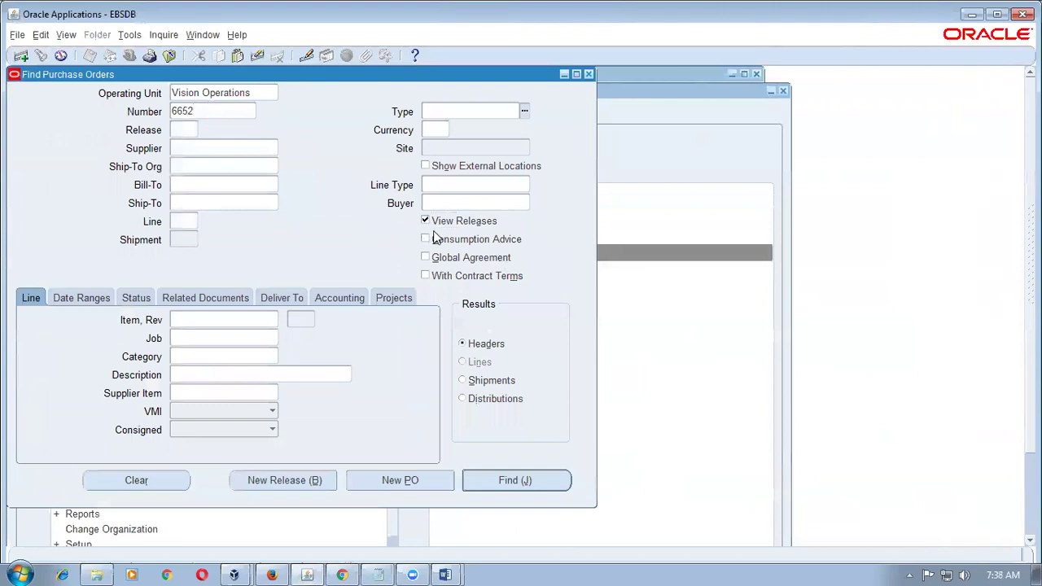
left_click(523, 486)
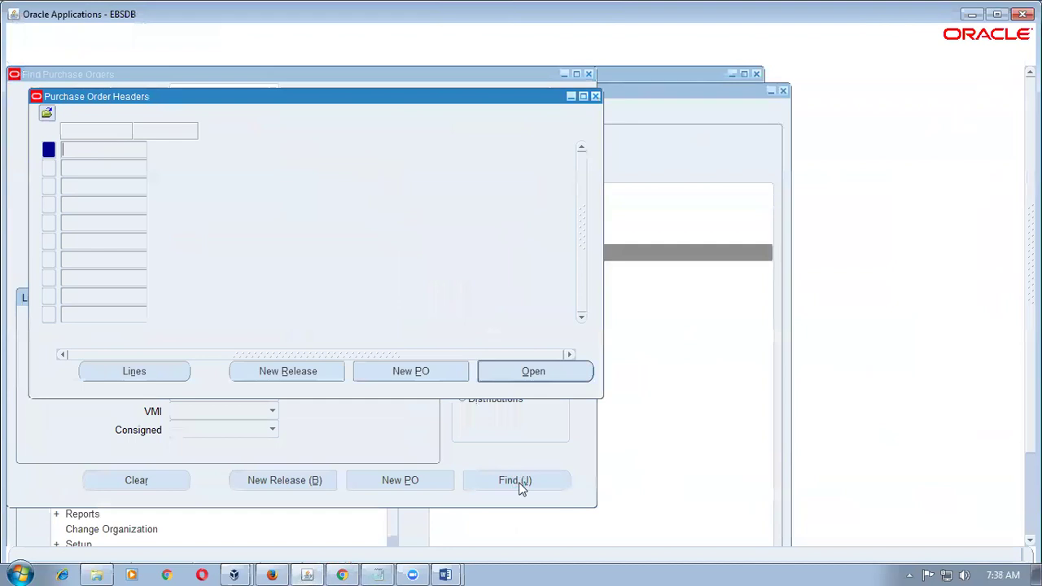
key("Down")
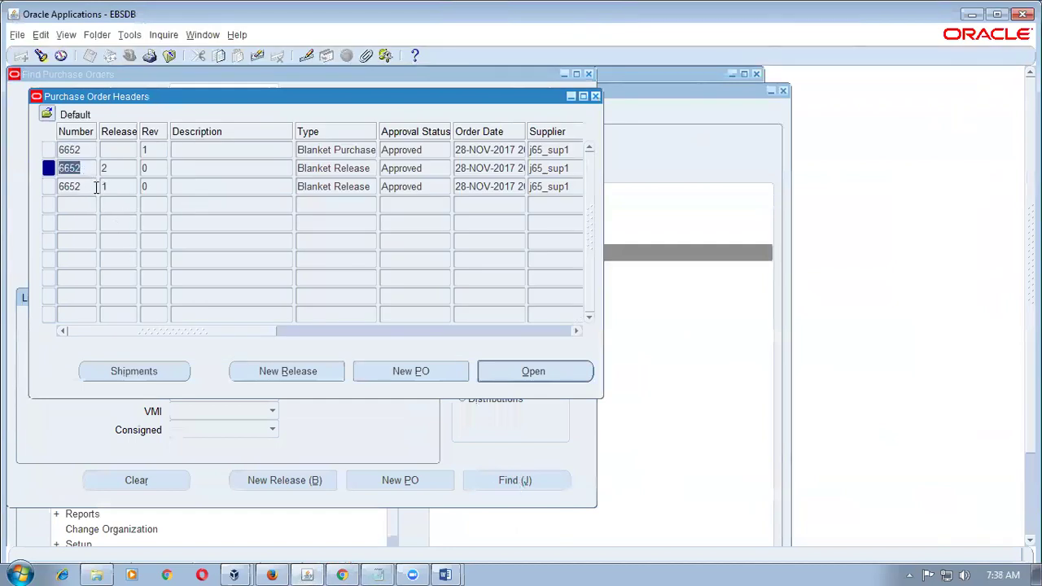
left_click(88, 186)
Switch to the Word flowchart and highlight the Create Release program and the Blanket Release outcome.
key("alt+Tab")
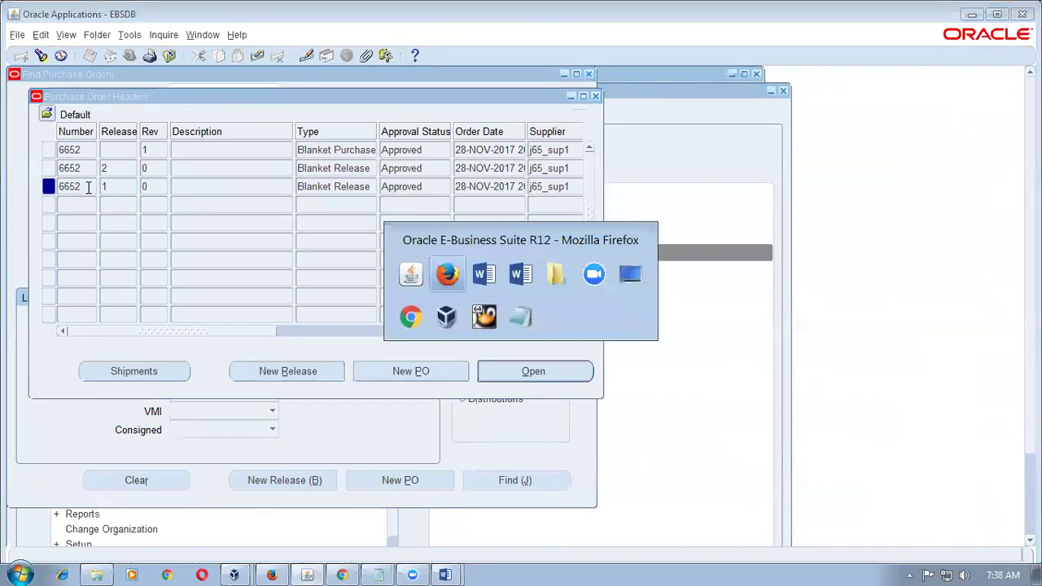
key("alt+Tab")
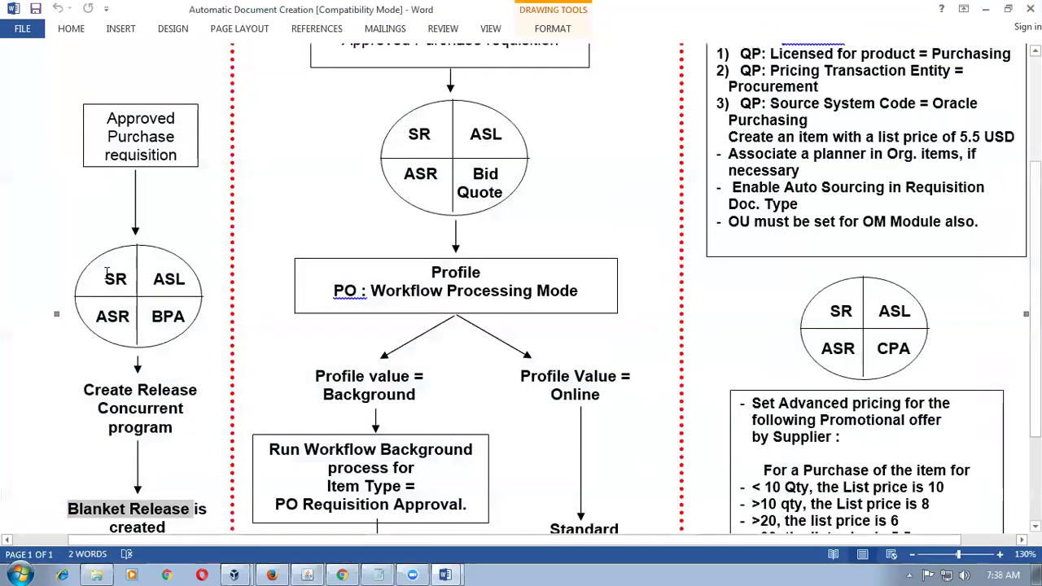
left_click(140, 476)
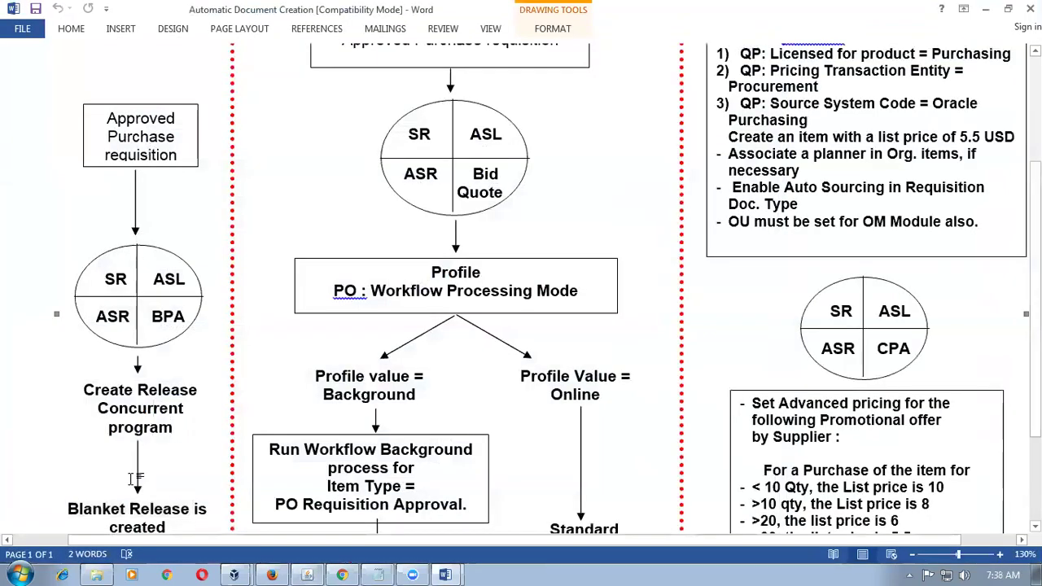
triple_click(126, 383)
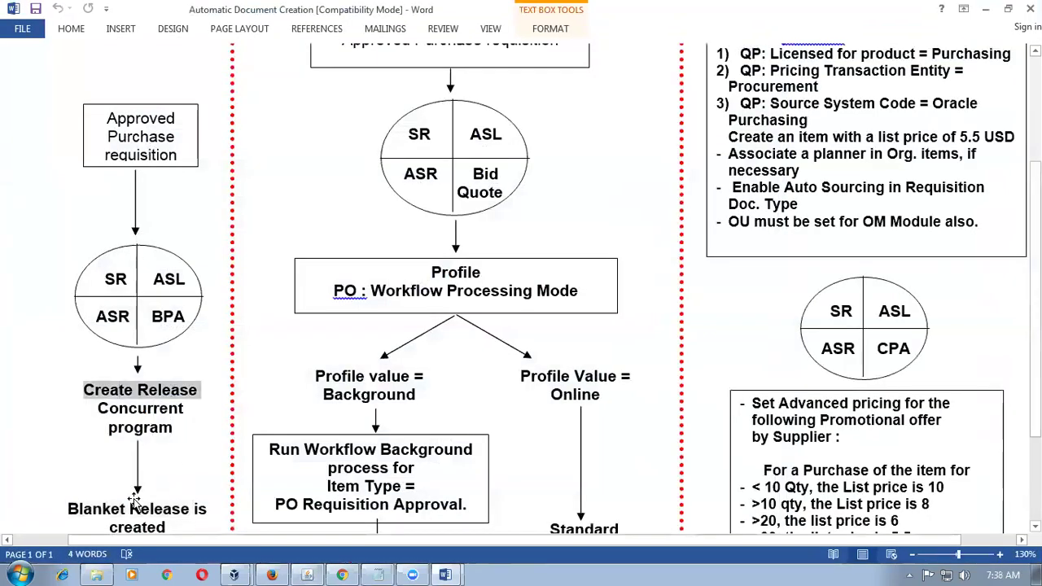
left_click_drag(108, 509, 195, 509)
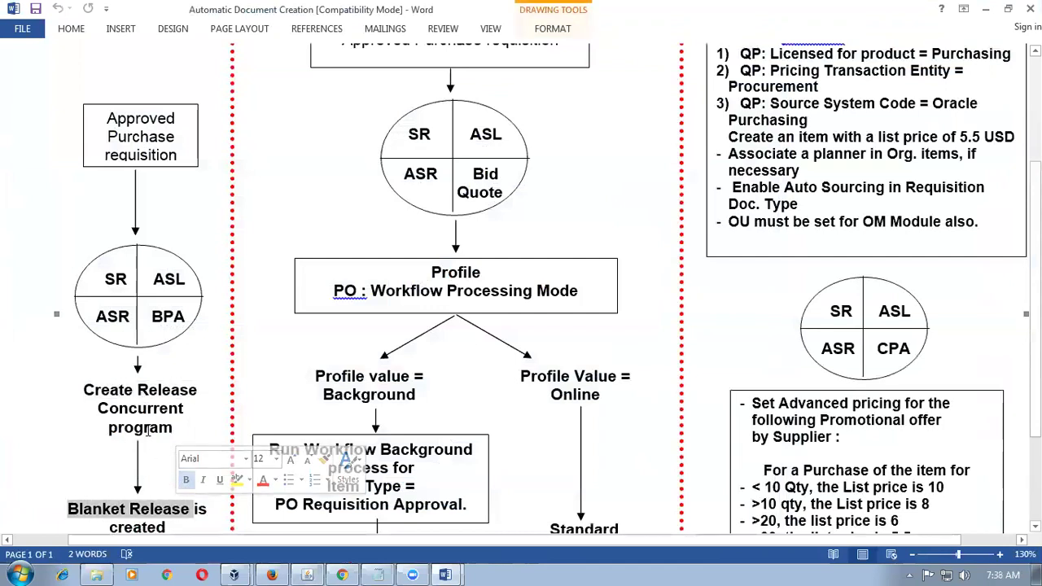
double_click(107, 397)
Switch to Oracle Applications and submit the Create Releases request for the Vision Operations operating unit, declining another request.
key("alt+Tab")
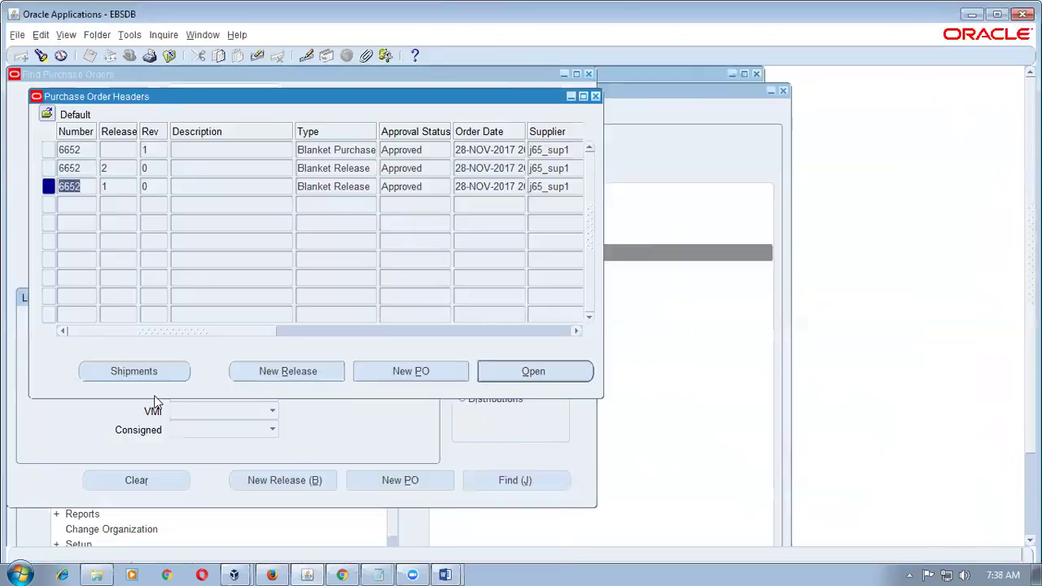
key("alt+v")
key("Return")
key("alt+n")
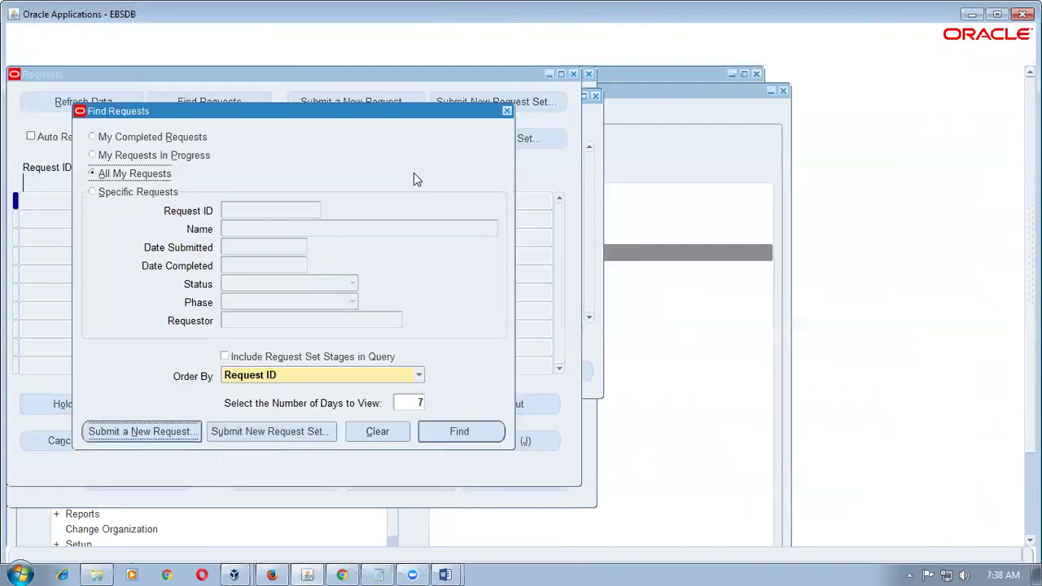
type("create%re")
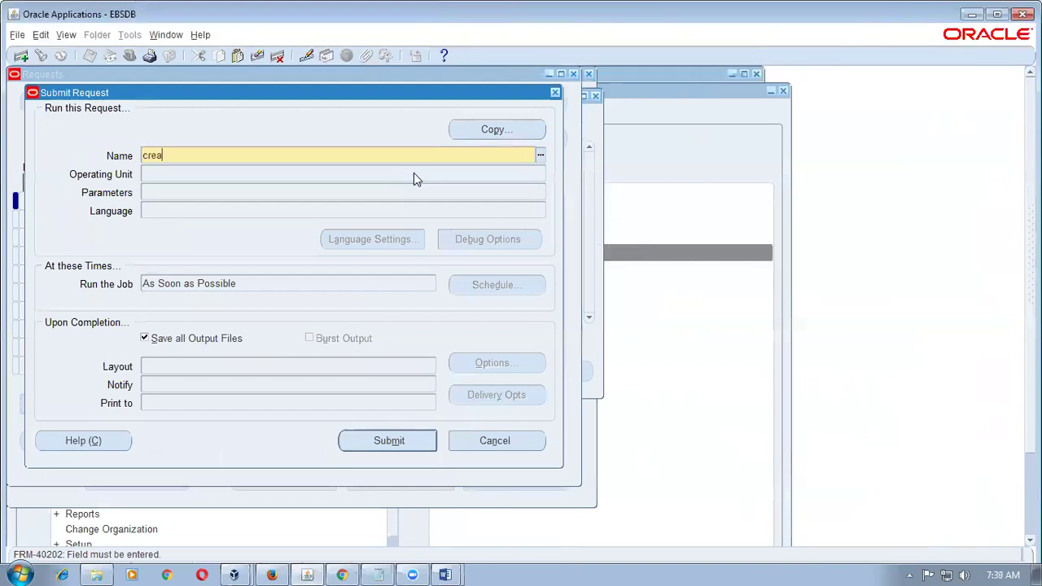
key("Tab")
left_click(380, 436)
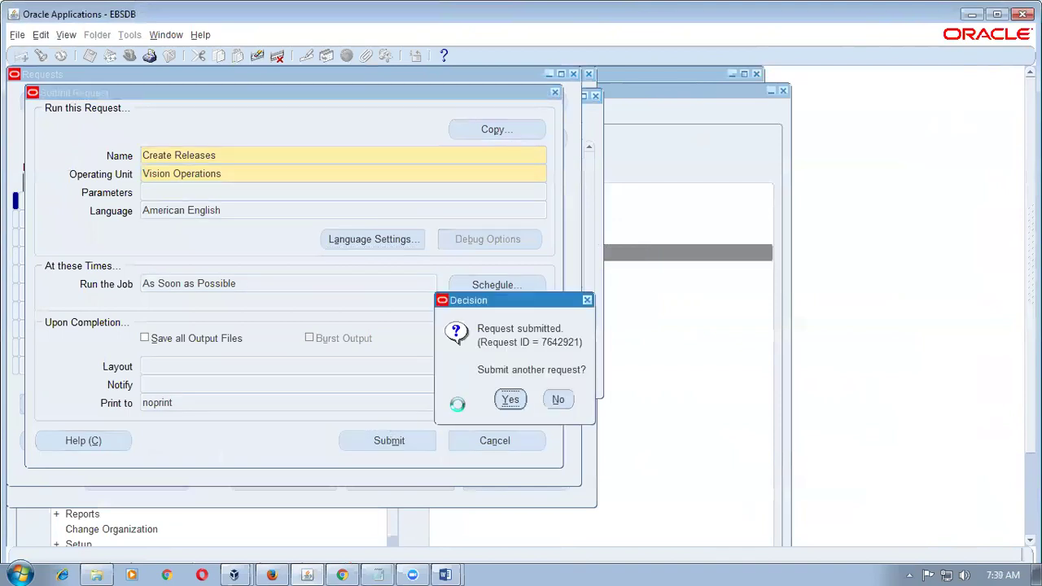
left_click(554, 402)
List all own requests and refresh the data until the Create Releases request completes.
left_click(491, 432)
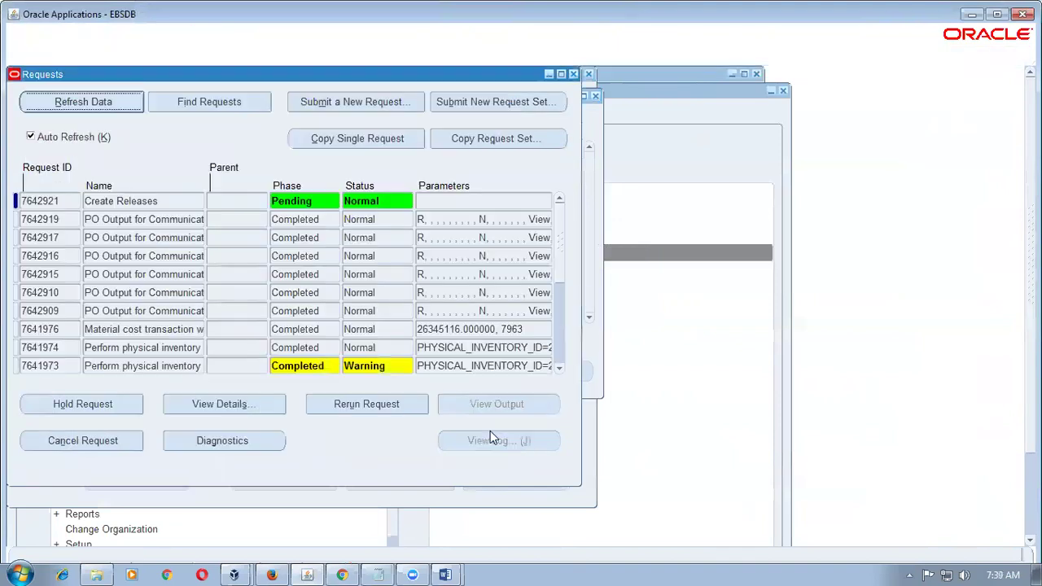
left_click_drag(148, 201, 128, 185)
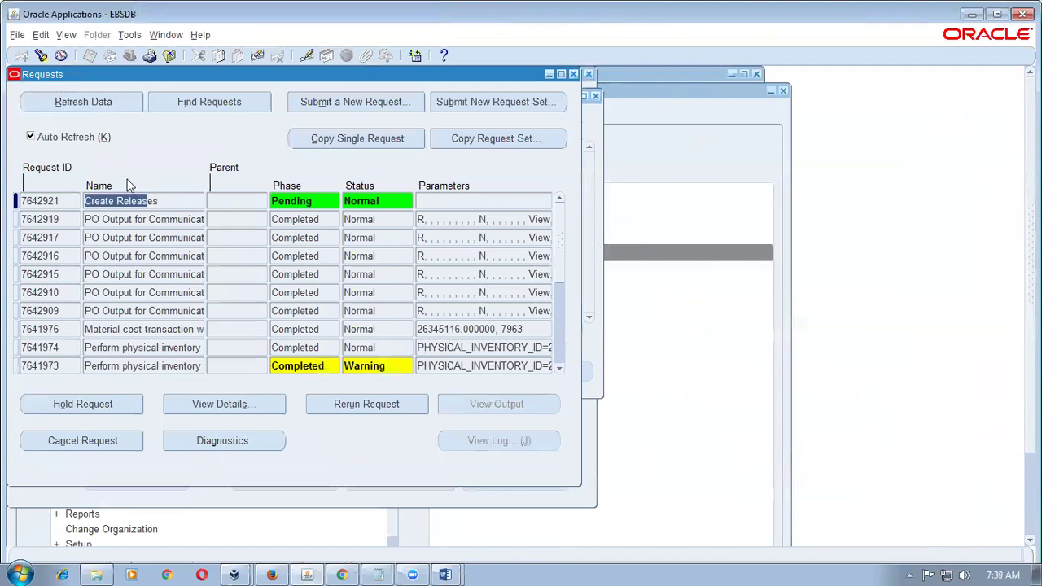
left_click(88, 103)
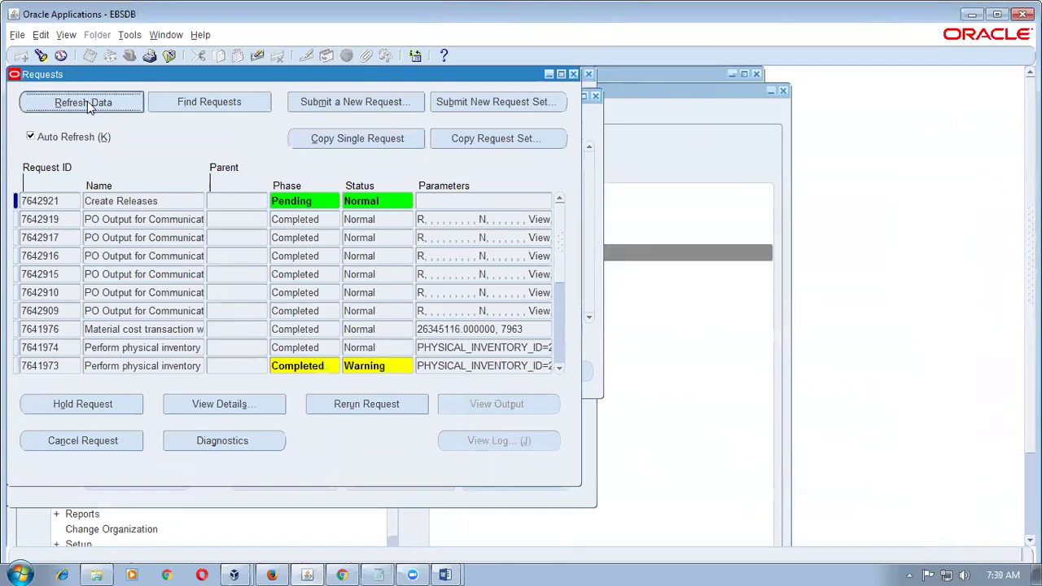
left_click(89, 105)
left_click(90, 104)
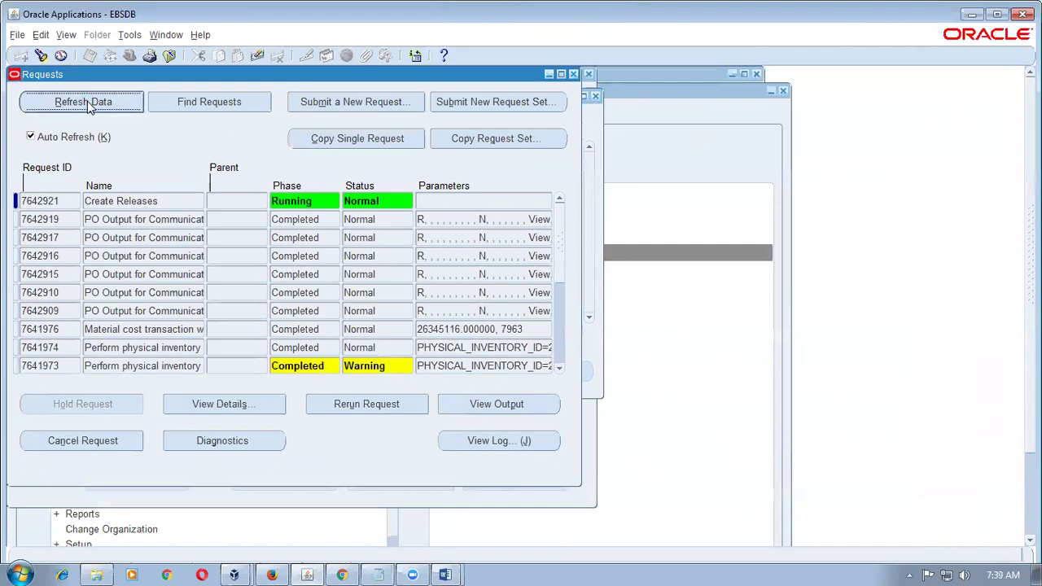
left_click(86, 104)
left_click(89, 106)
left_click(187, 205)
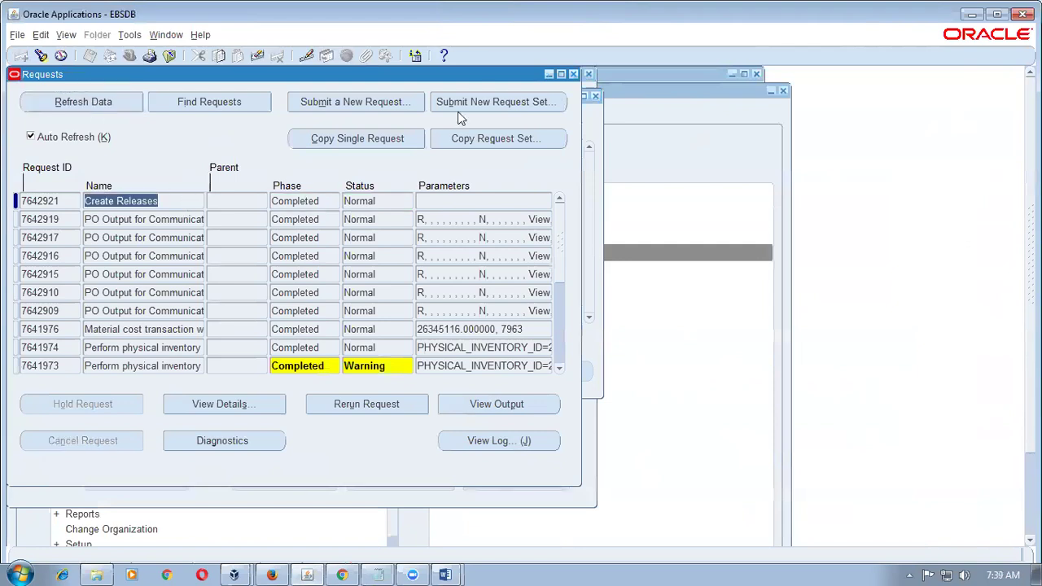
Close the requests list and requery the purchase order headers from the blanket order's row.
left_click(573, 75)
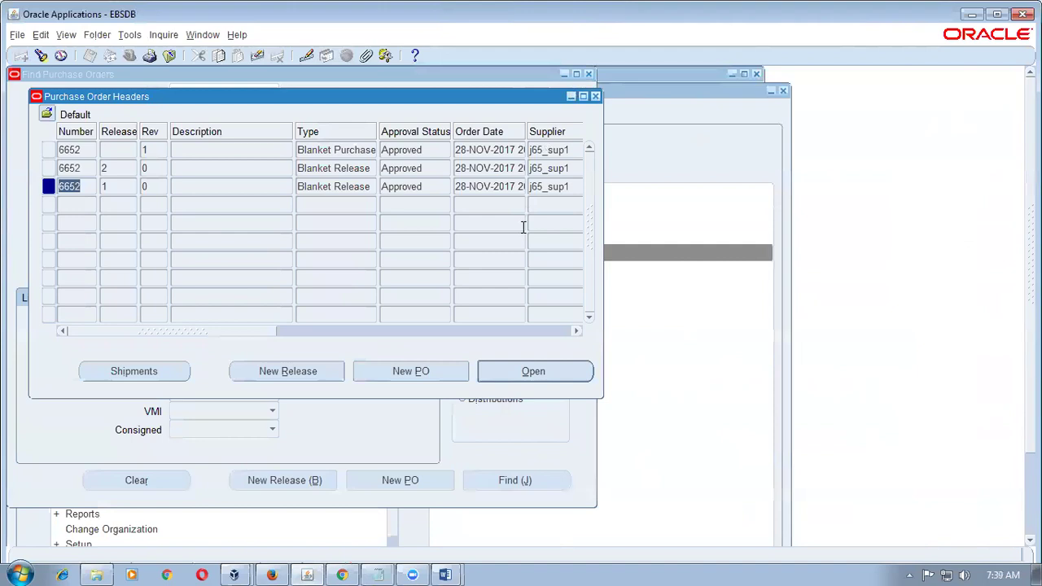
left_click(91, 150)
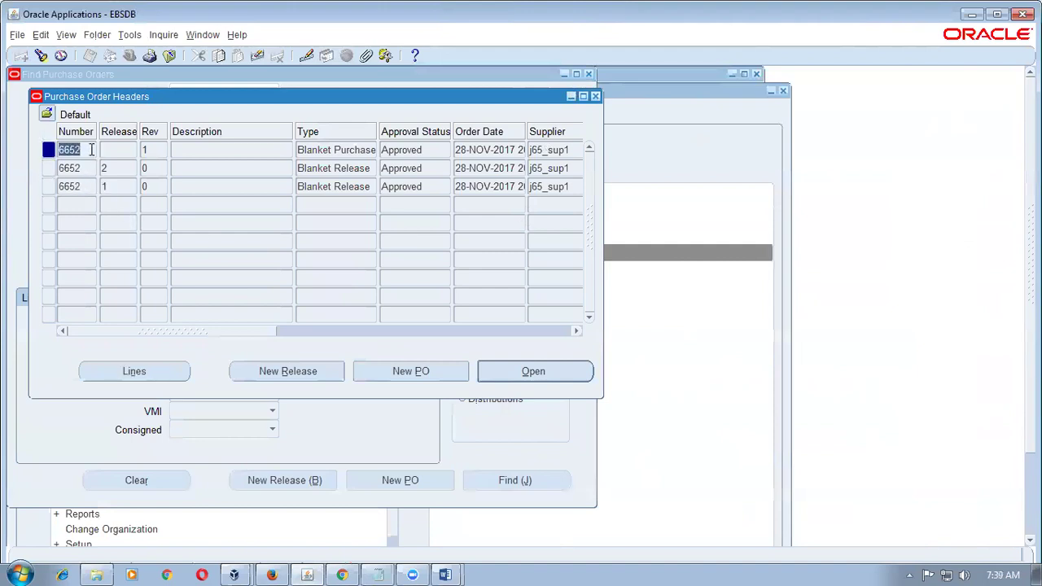
key("F11")
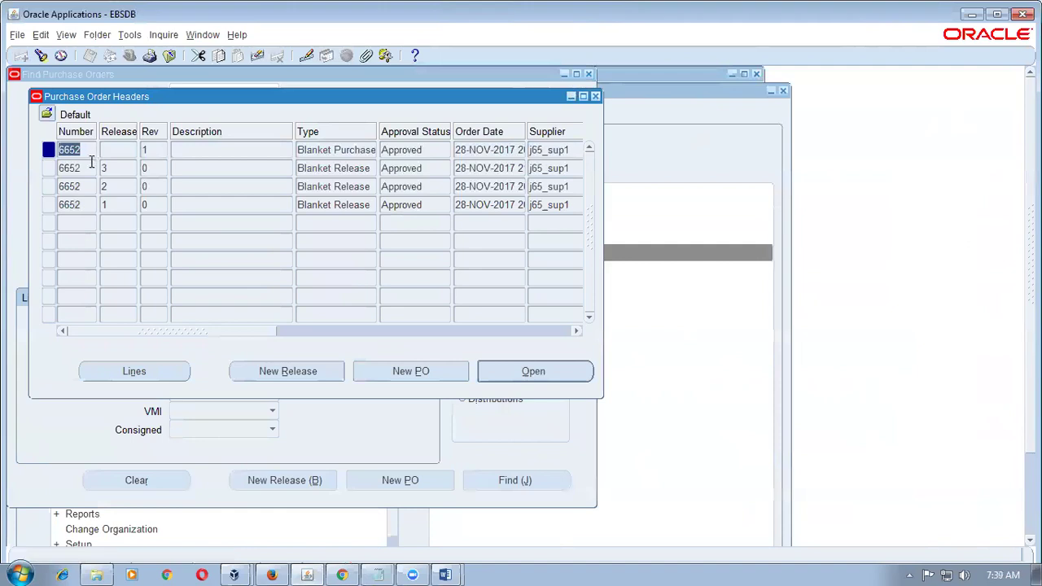
Open release 3 of the blanket order and check the quantity and price on its shipment line.
left_click(91, 168)
left_click(121, 168)
left_click(561, 369)
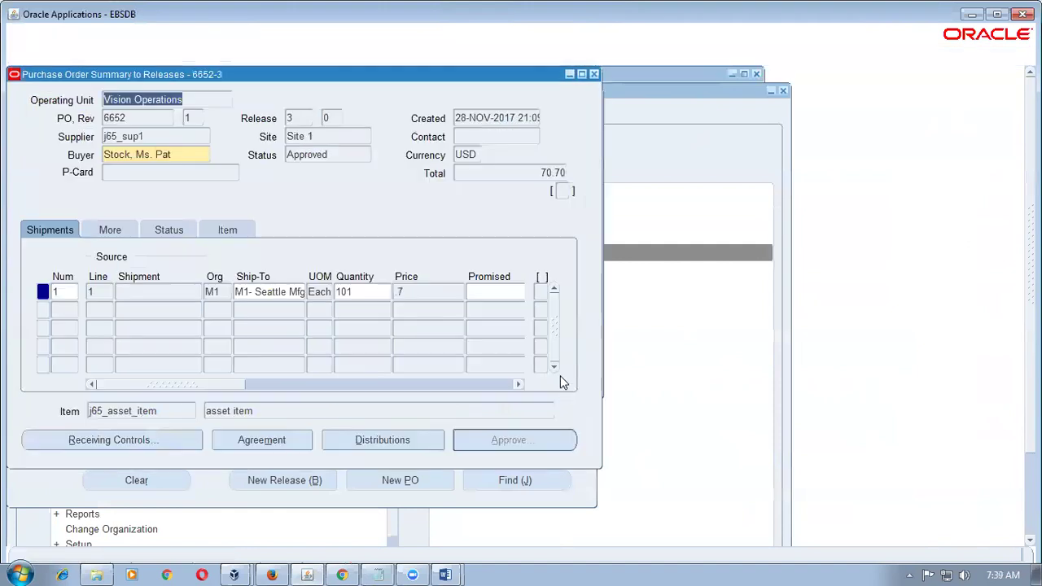
left_click(443, 295)
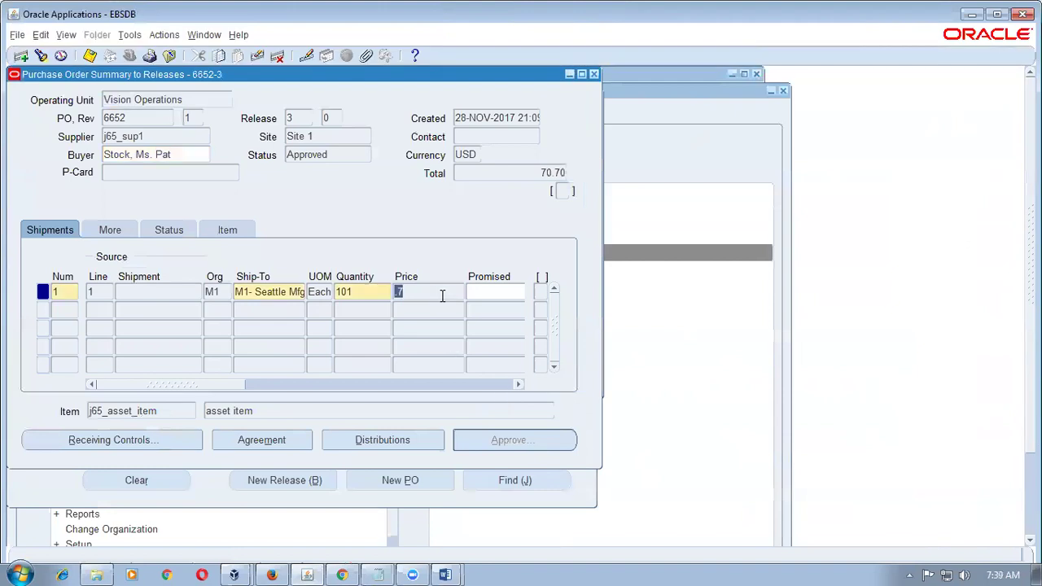
left_click(358, 296)
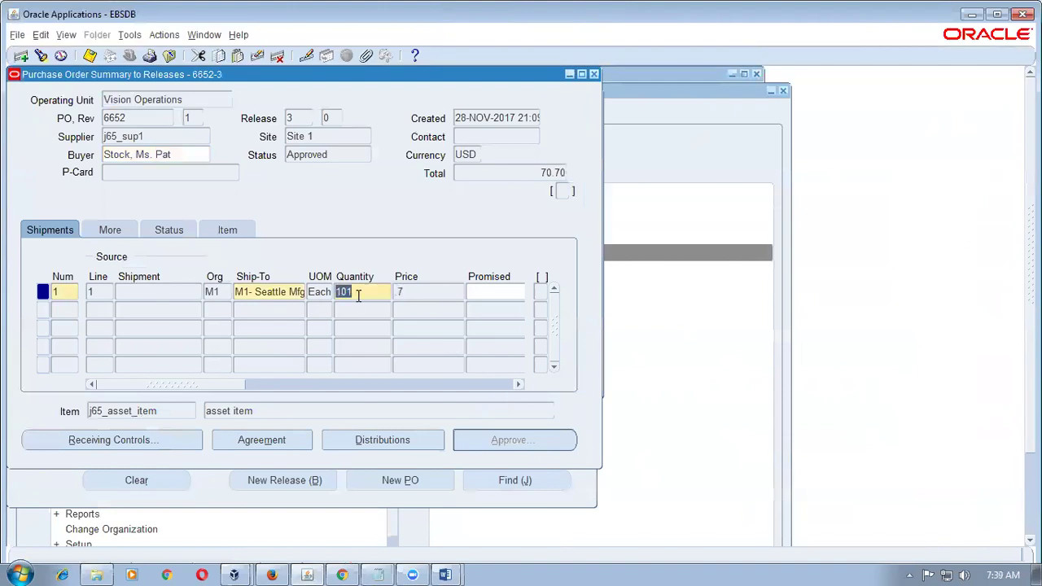
left_click(412, 295)
left_click(368, 296)
Switch back to the Word flowchart and highlight "Create Release" in the blanket agreement flow.
key("alt+Tab")
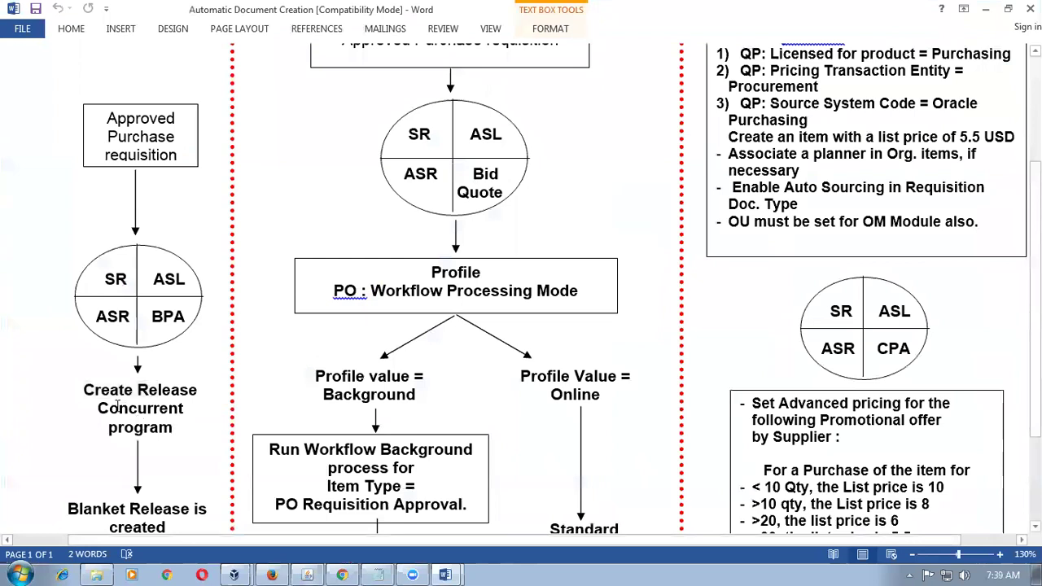
left_click_drag(102, 390, 200, 390)
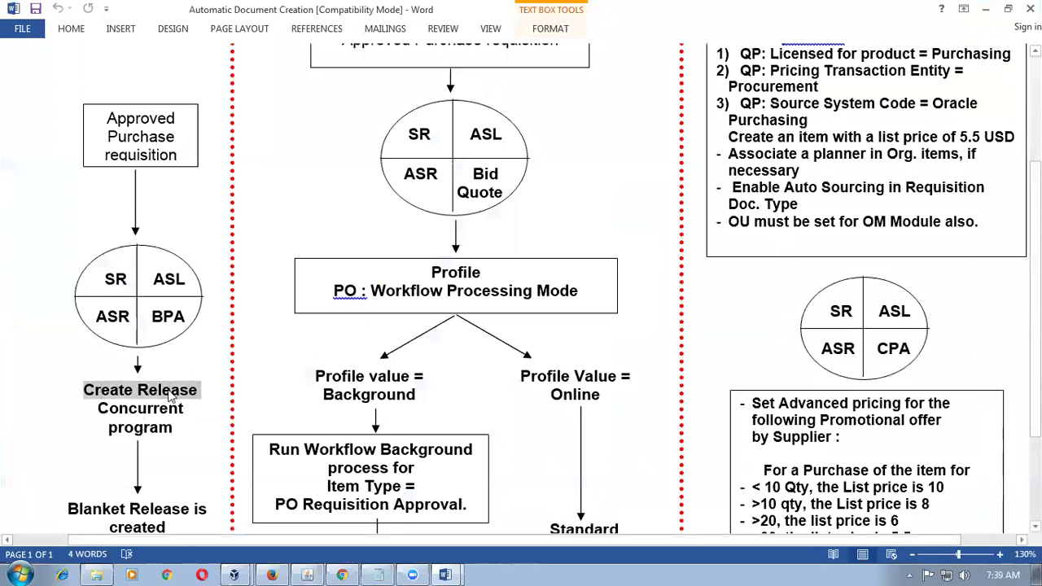
Highlight the "Approved Purchase requisition", "Blanket Release" and "Create Release Concurrent" texts in turn in the blanket flow.
left_click_drag(107, 119, 158, 156)
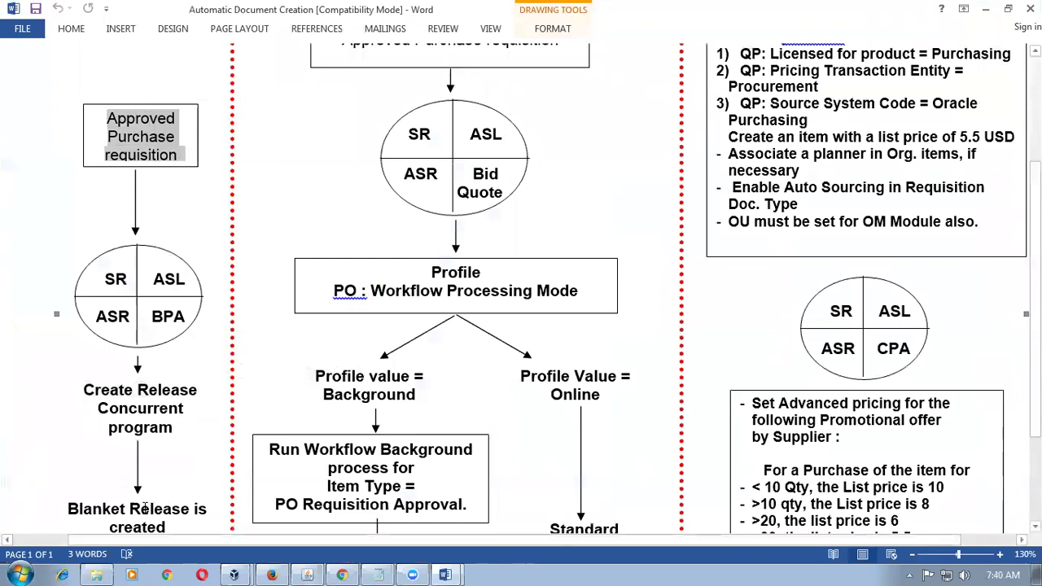
left_click(88, 511)
left_click_drag(87, 511, 160, 505)
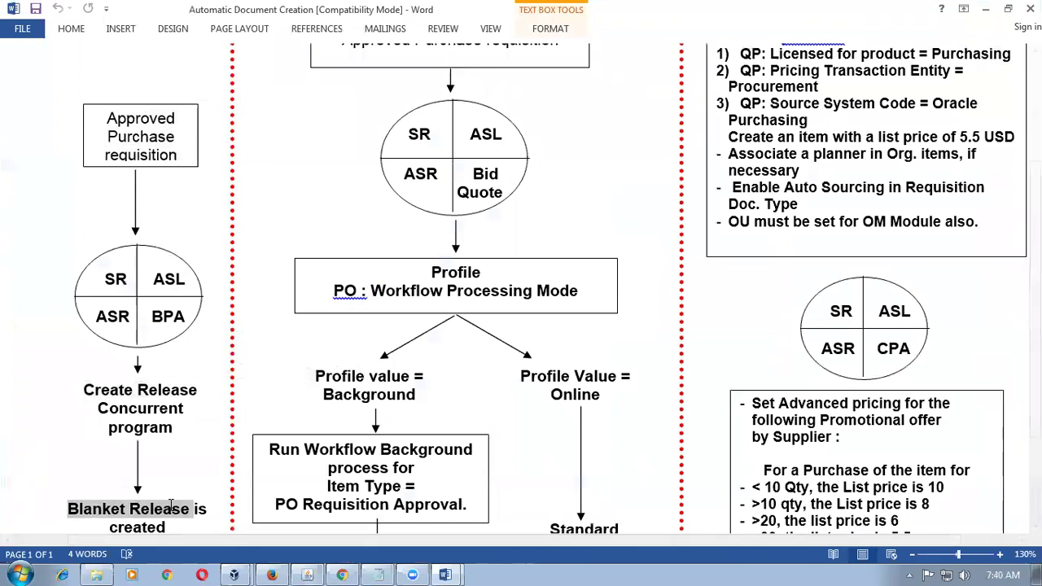
left_click_drag(101, 389, 176, 413)
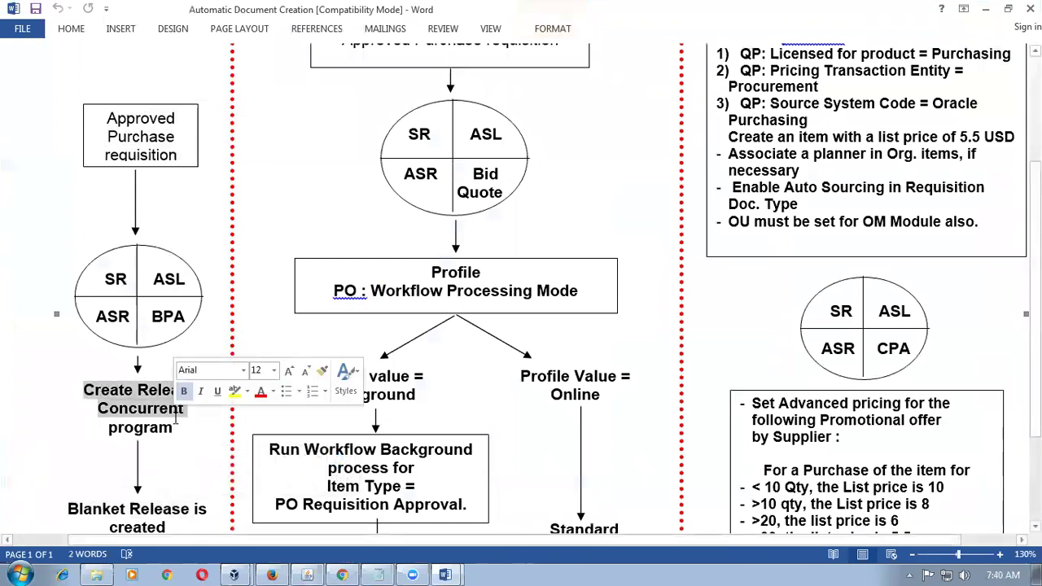
left_click(156, 236)
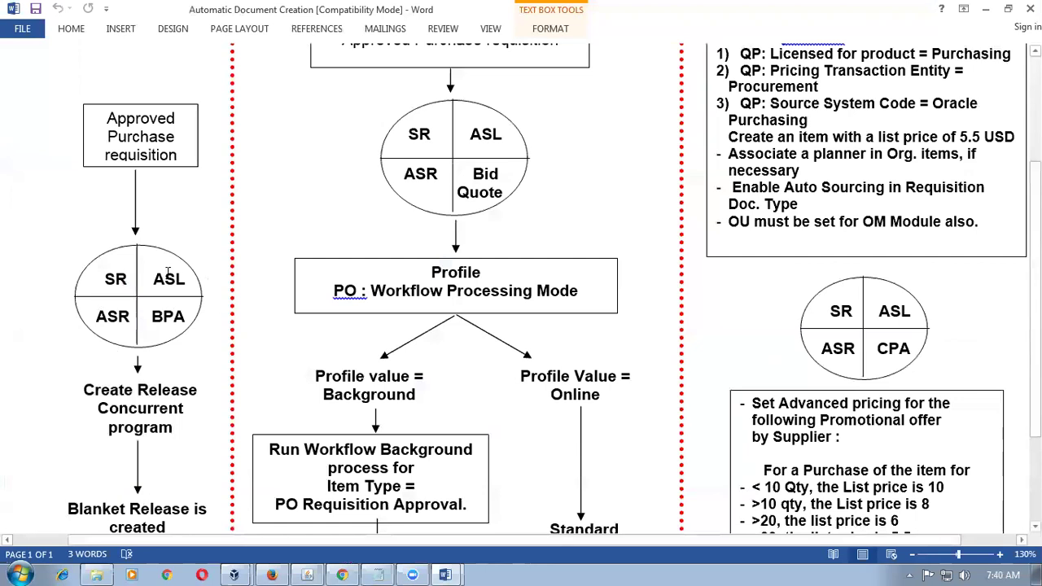
Switch to Oracle Applications and check the organization, ship-to location and quantity on release 3's shipment line.
key("alt+Tab")
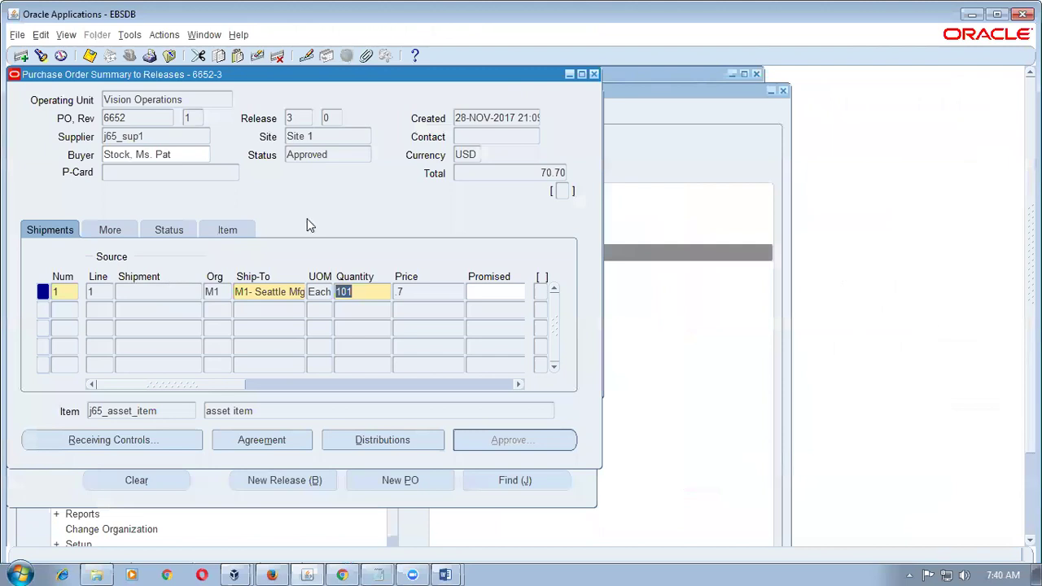
left_click(281, 295)
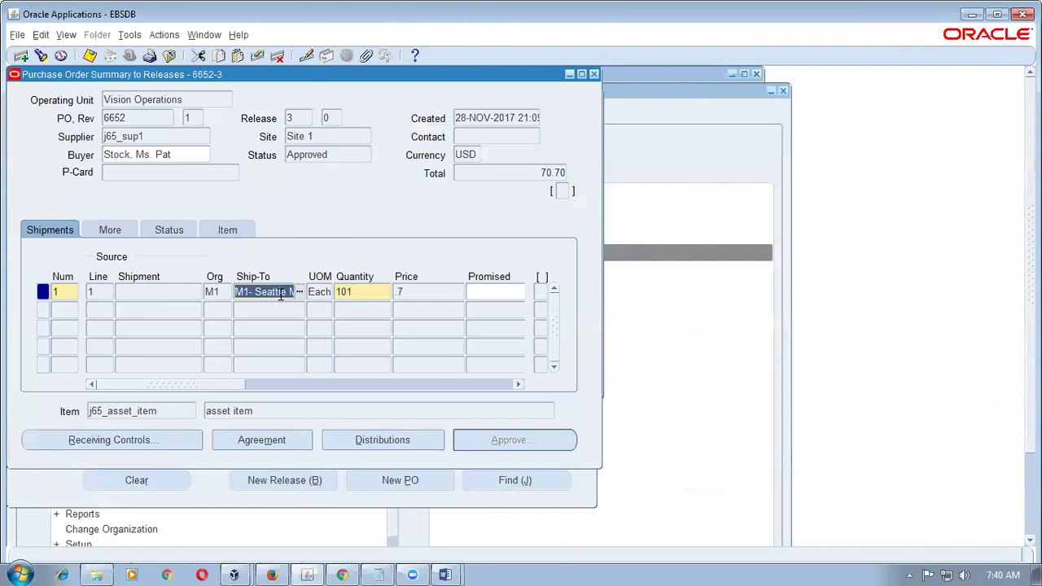
left_click(64, 295)
left_click(111, 295)
left_click(213, 294)
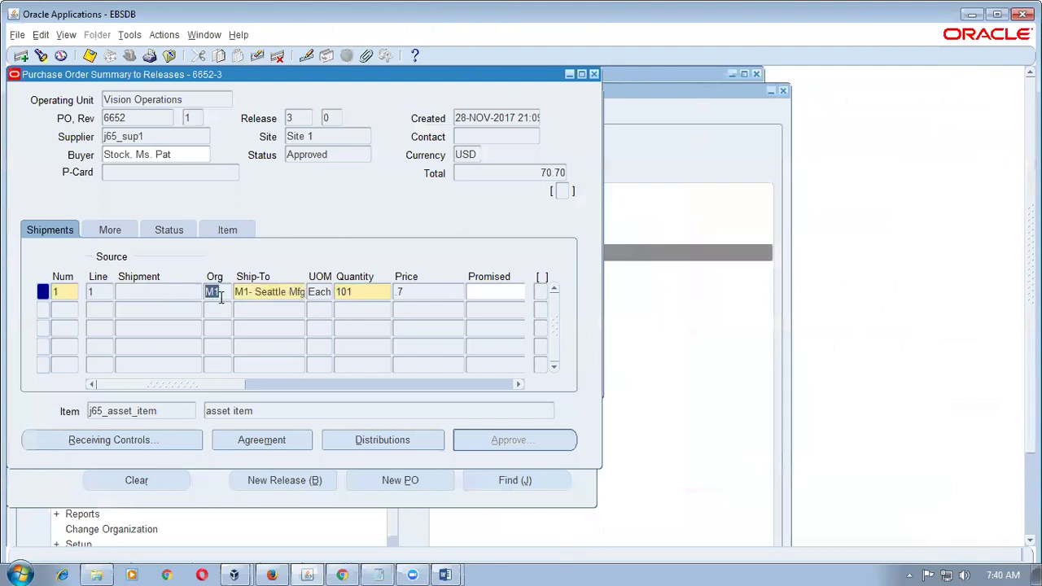
left_click(281, 294)
left_click(357, 293)
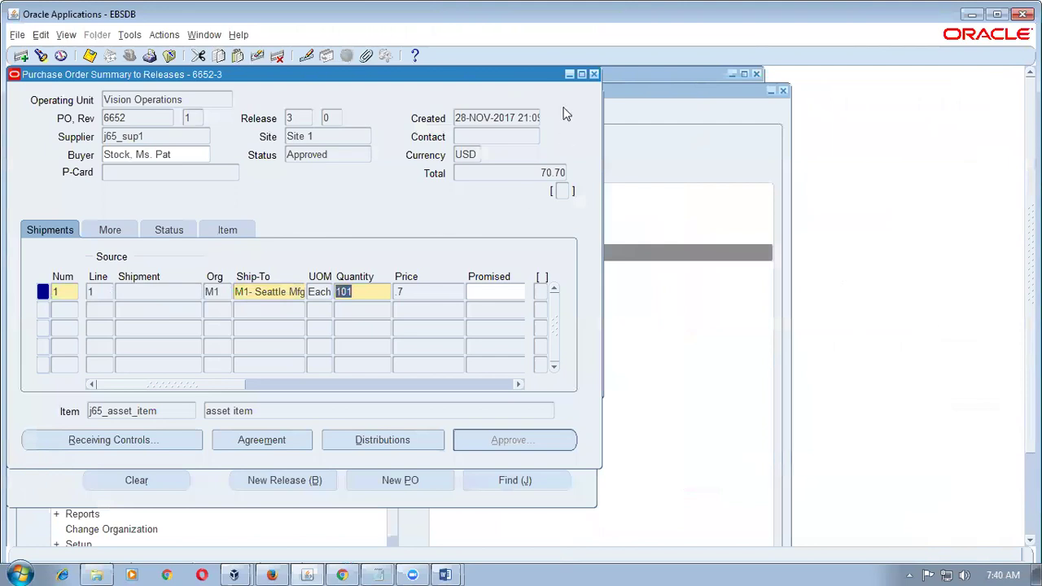
Close the release, the purchase order headers and the Find Purchase Orders form to return to the Navigator.
left_click(595, 75)
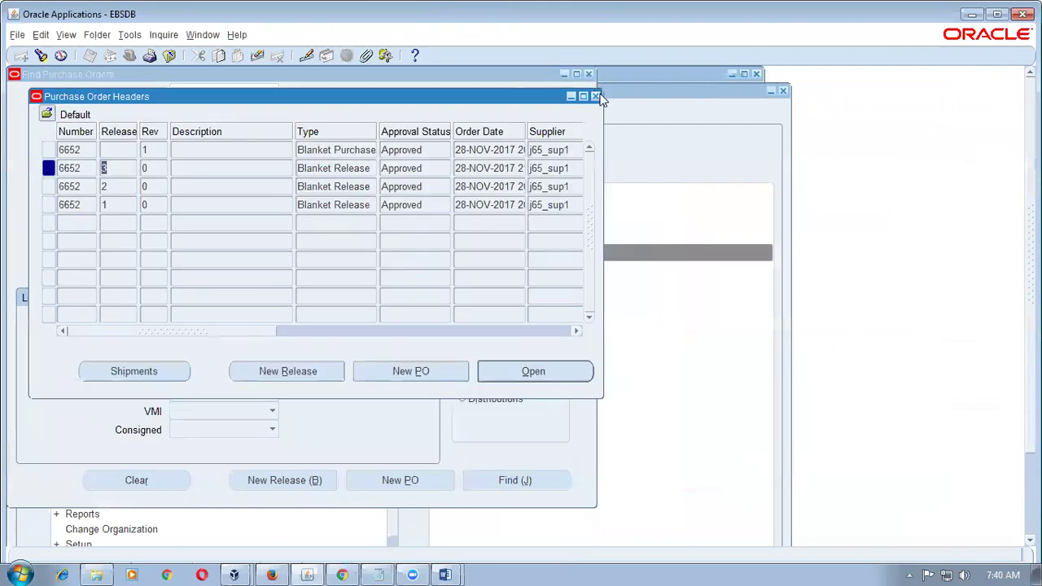
left_click(597, 97)
left_click(590, 75)
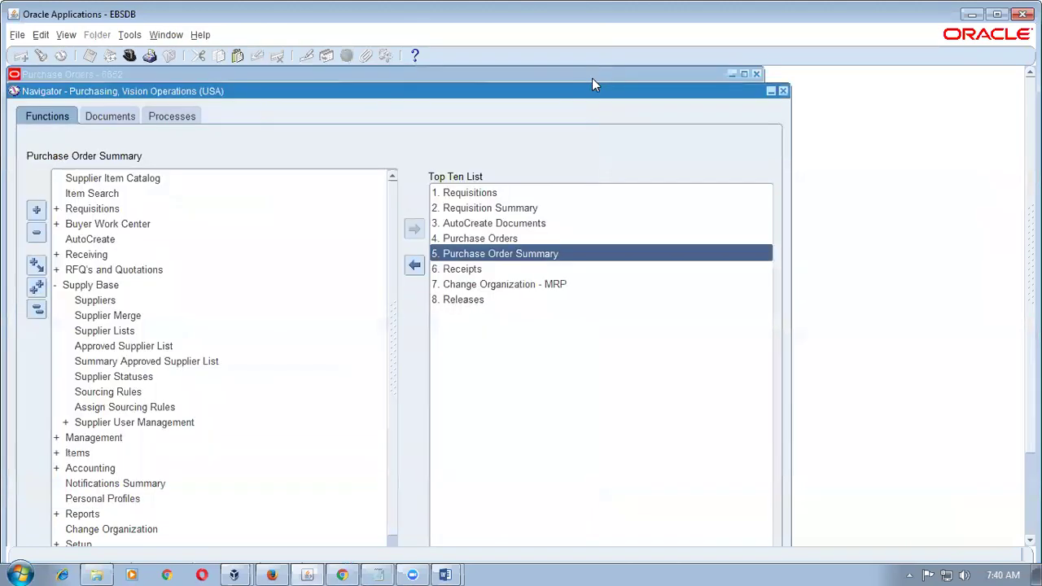
Open Purchasing Options from the organization setup and go to the Buyer field under Document Defaults.
left_click(37, 313)
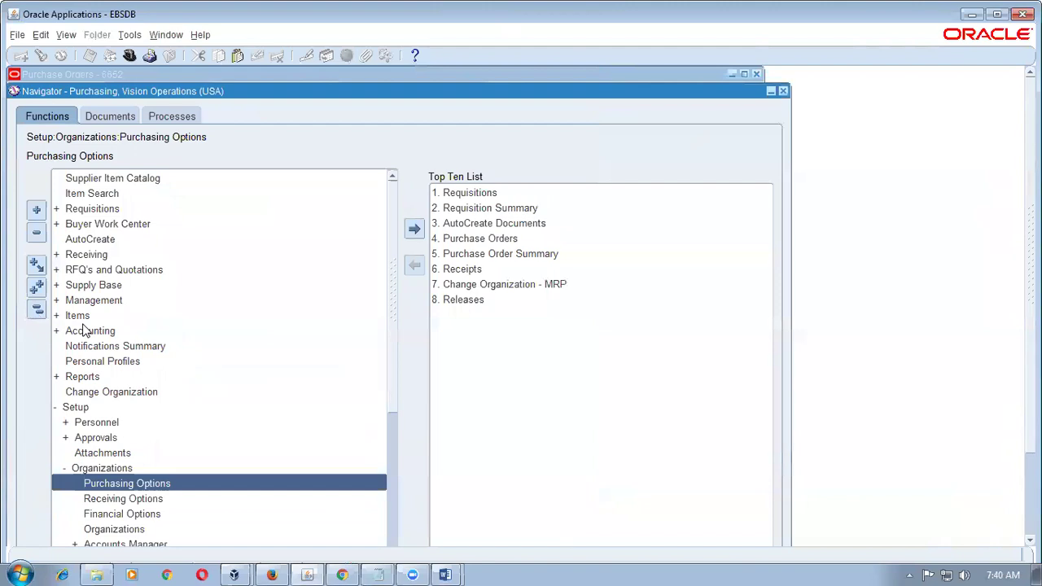
key("Return")
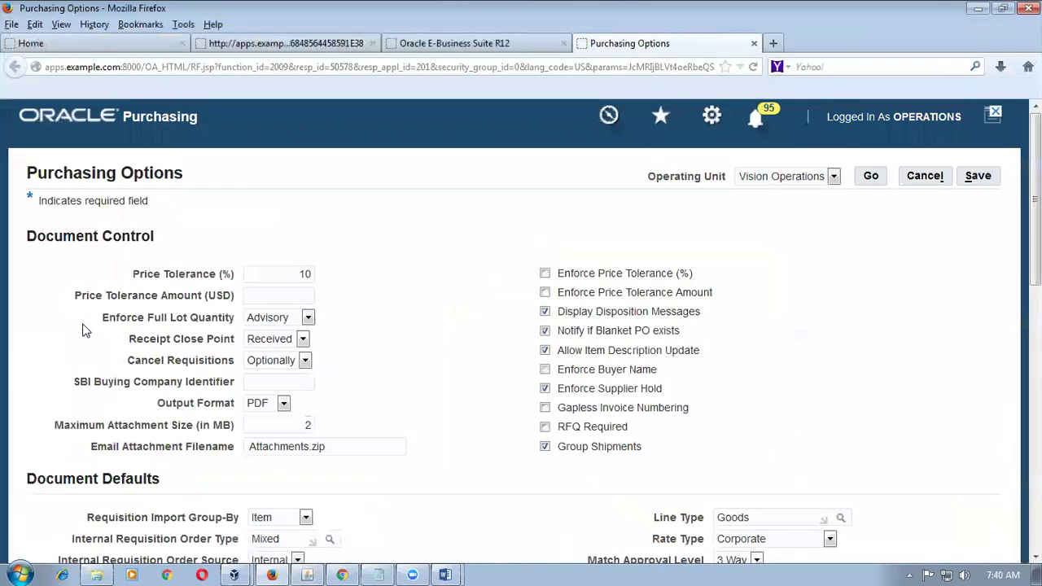
scroll(309, 342, "down", 3)
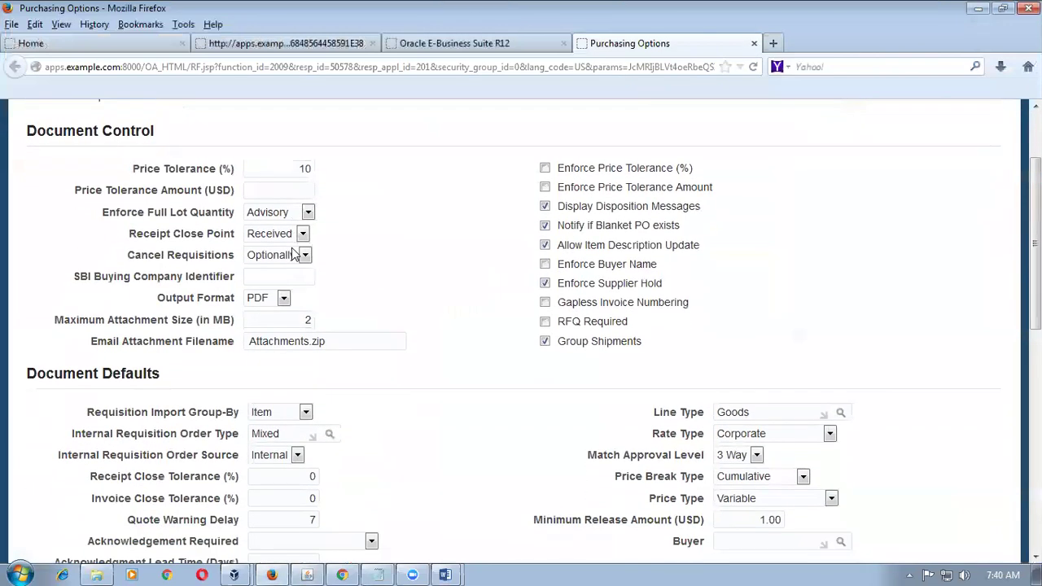
scroll(318, 440, "down", 3)
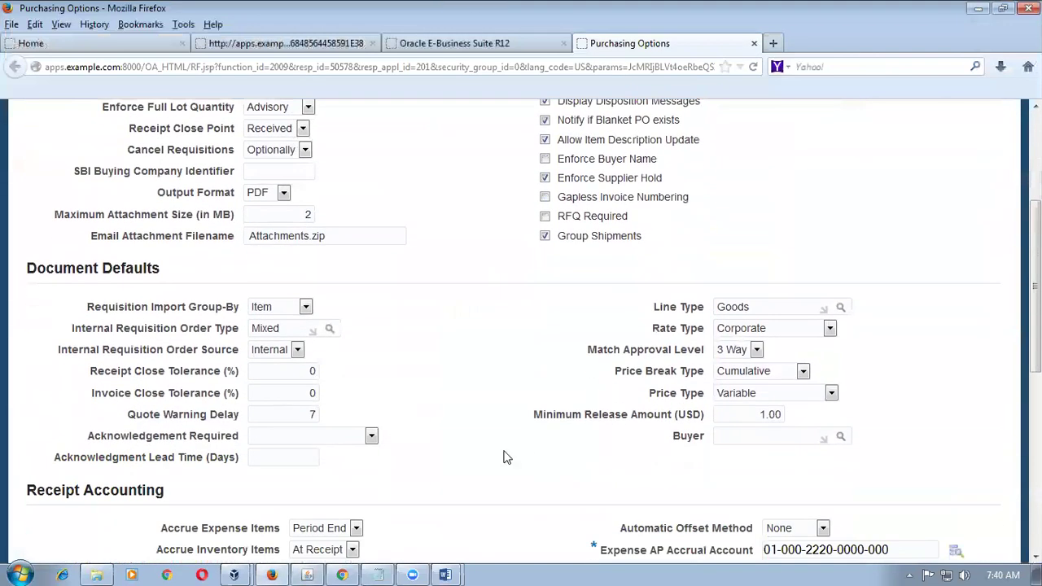
left_click(730, 436)
Switch to the Word flowchart and highlight "Blanket Release is created" in the blanket flow.
key("alt+Tab")
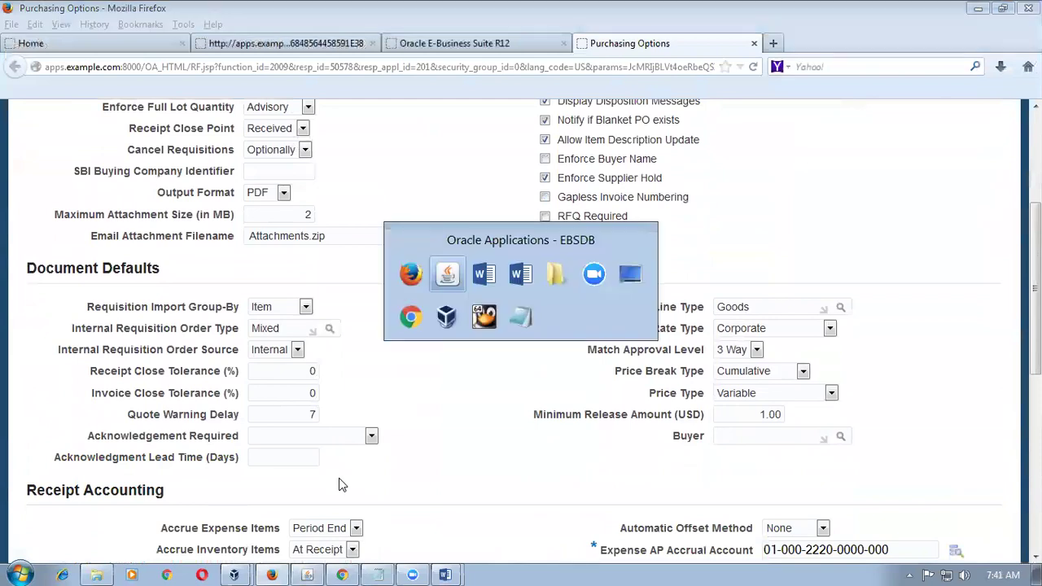
key("alt+Tab")
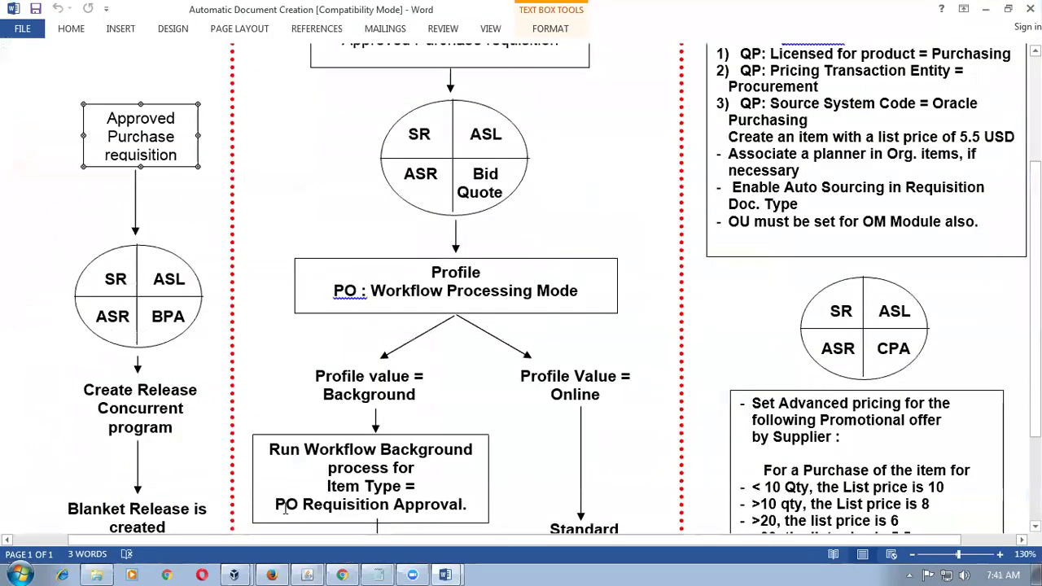
triple_click(145, 517)
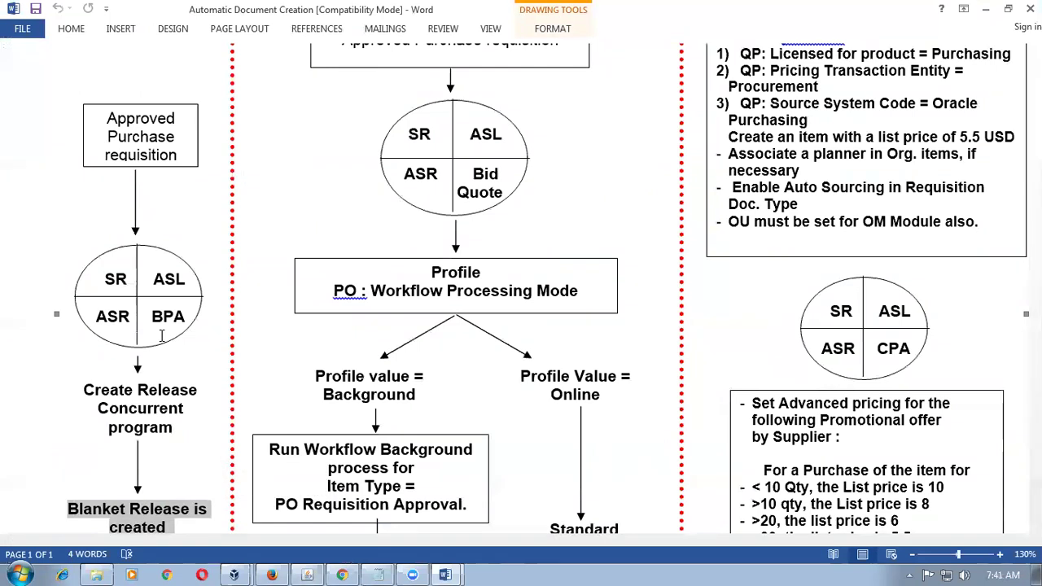
Return to the Purchasing Options page in Firefox and examine the Buyer setting under Document Defaults.
key("alt+Tab")
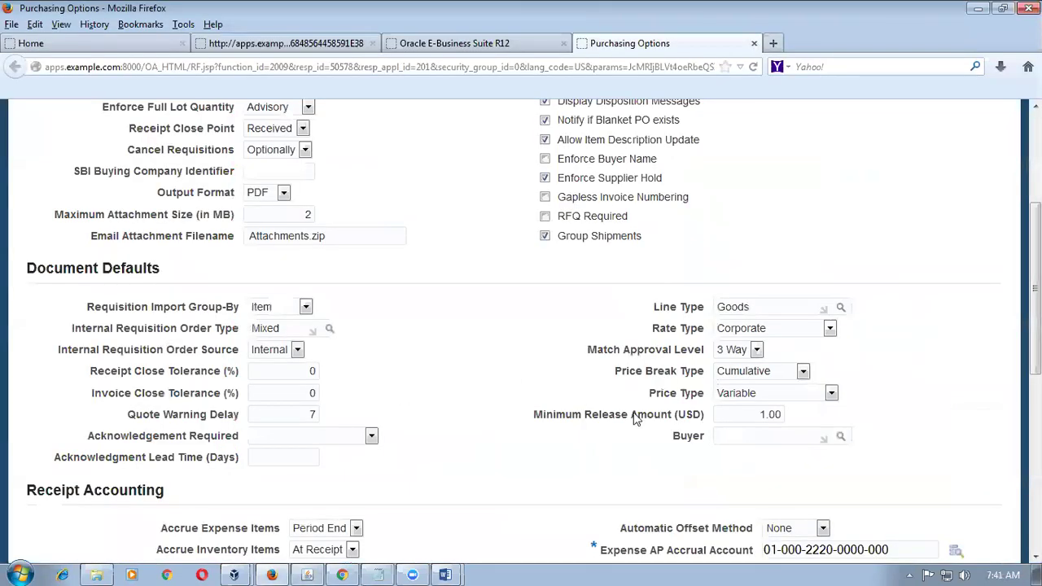
left_click(730, 442)
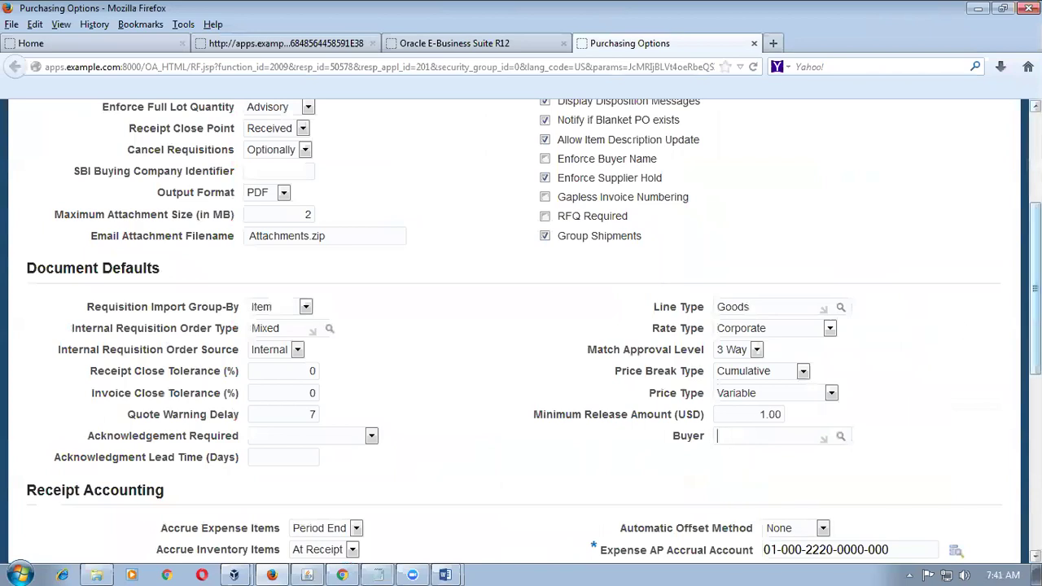
left_click_drag(1035, 289, 1036, 199)
scroll(521, 326, "down", 5)
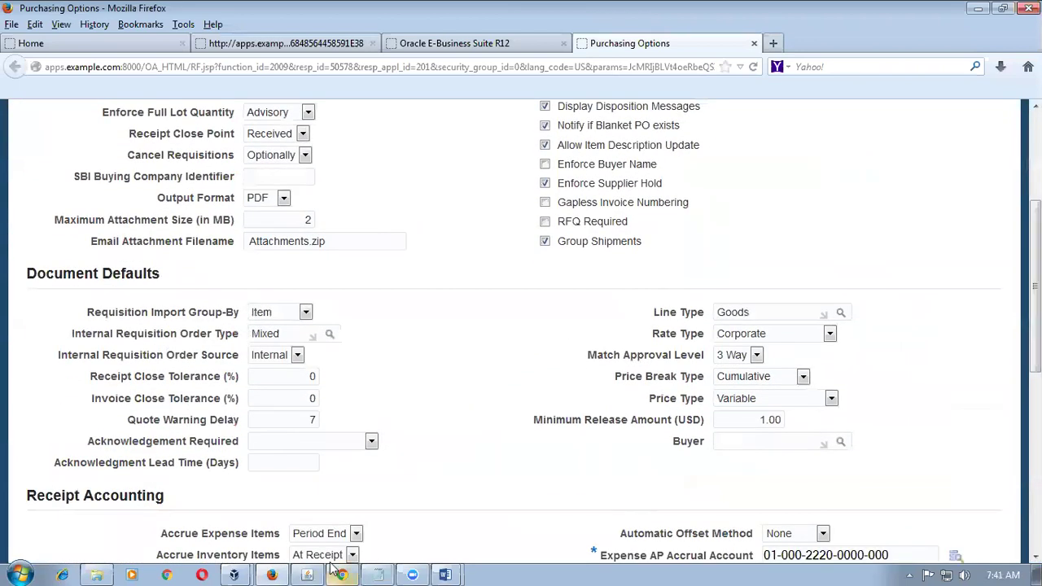
Switch to Oracle Applications, open the Master Item form, and show the Default Buyer field among its purchasing attributes.
left_click(307, 575)
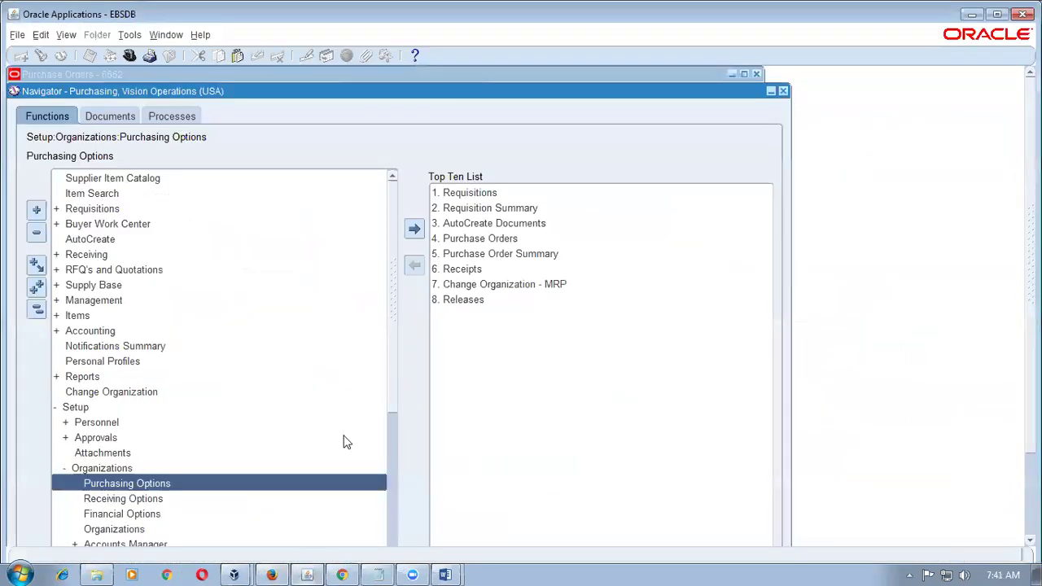
left_click(108, 300)
left_click(37, 308)
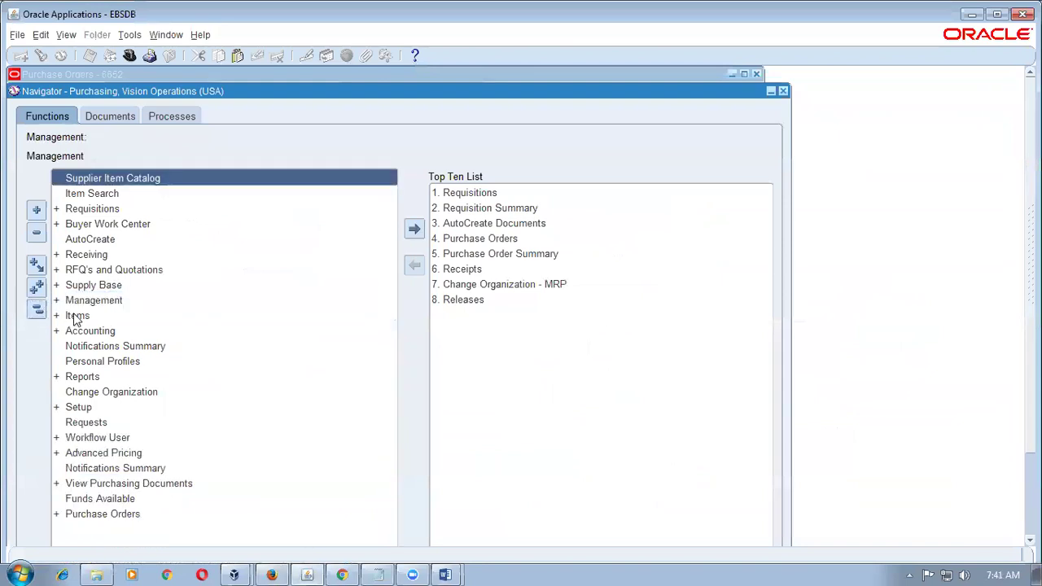
double_click(77, 315)
double_click(103, 331)
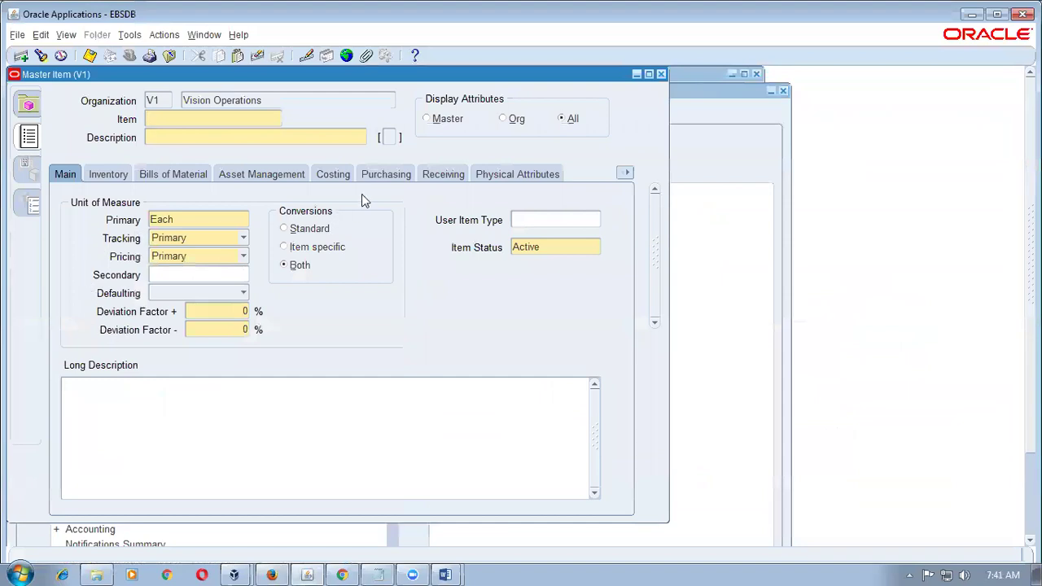
left_click(385, 177)
left_click(249, 328)
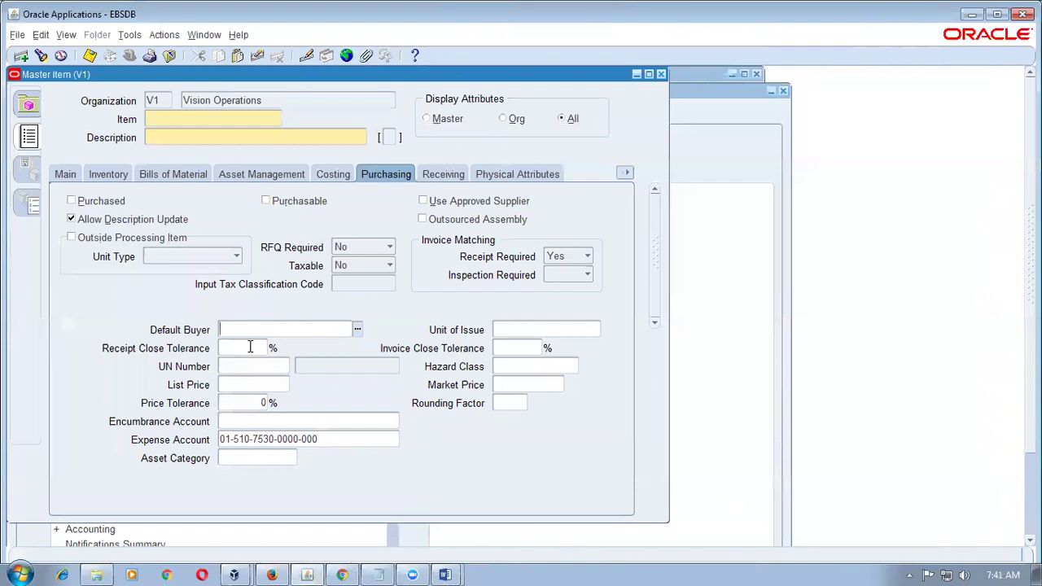
Compare the Buyer field on the Purchasing Options page in Firefox with the master item's Default Buyer in Oracle Applications.
key("alt+Tab")
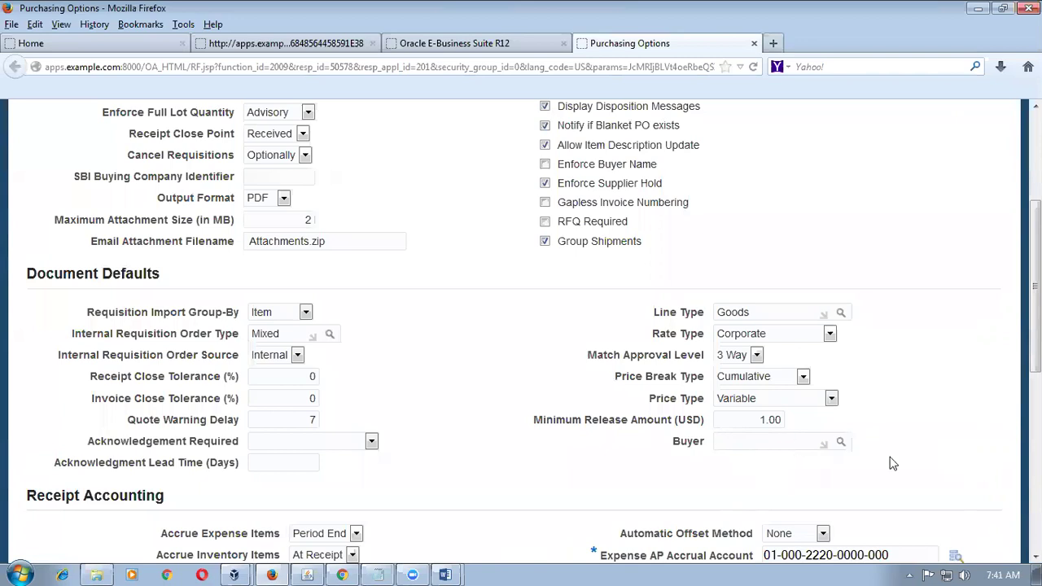
scroll(749, 446, "up", 5)
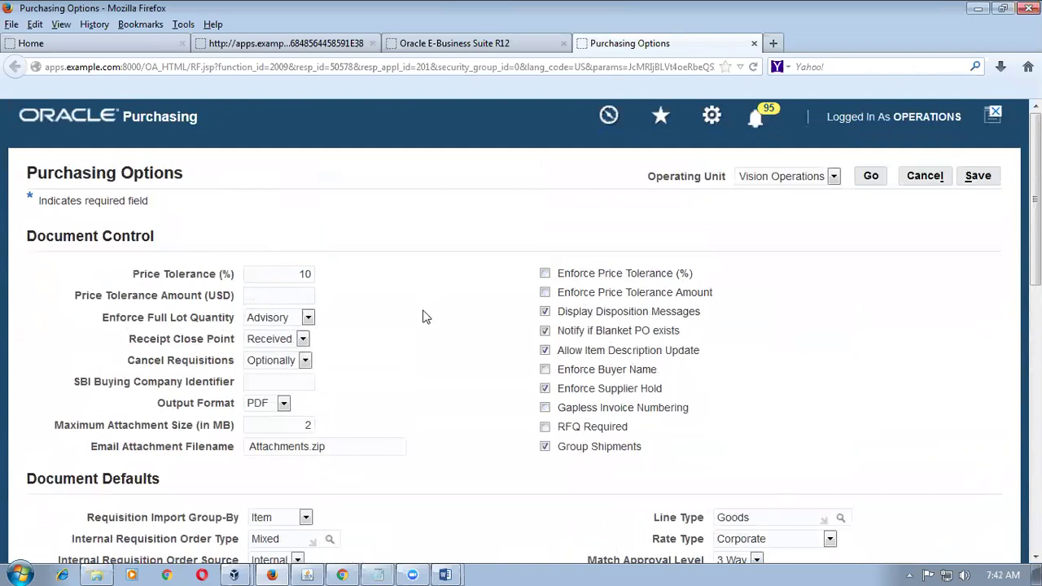
scroll(424, 319, "down", 4)
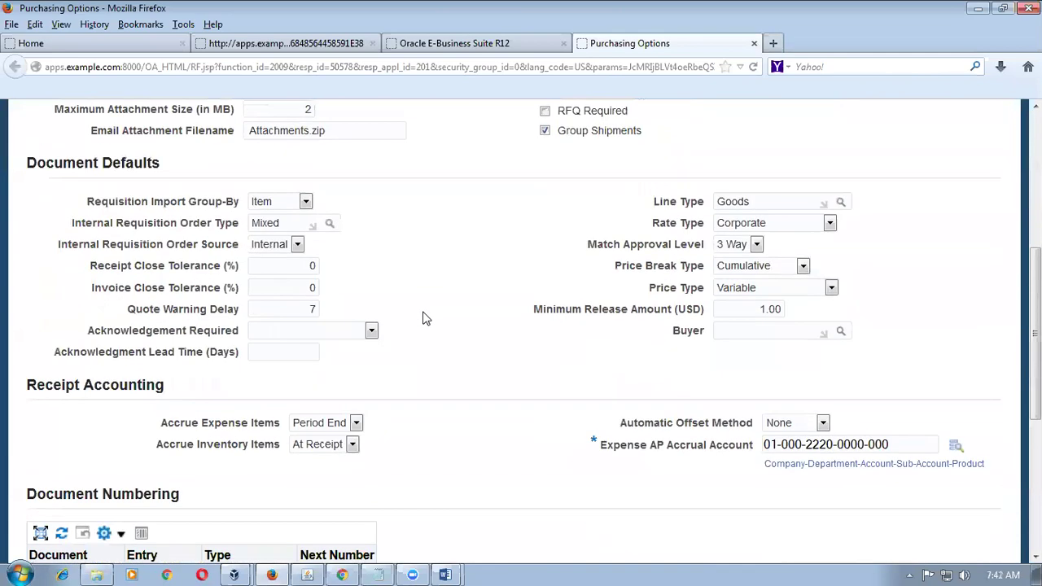
left_click(751, 331)
scroll(750, 330, "up", 4)
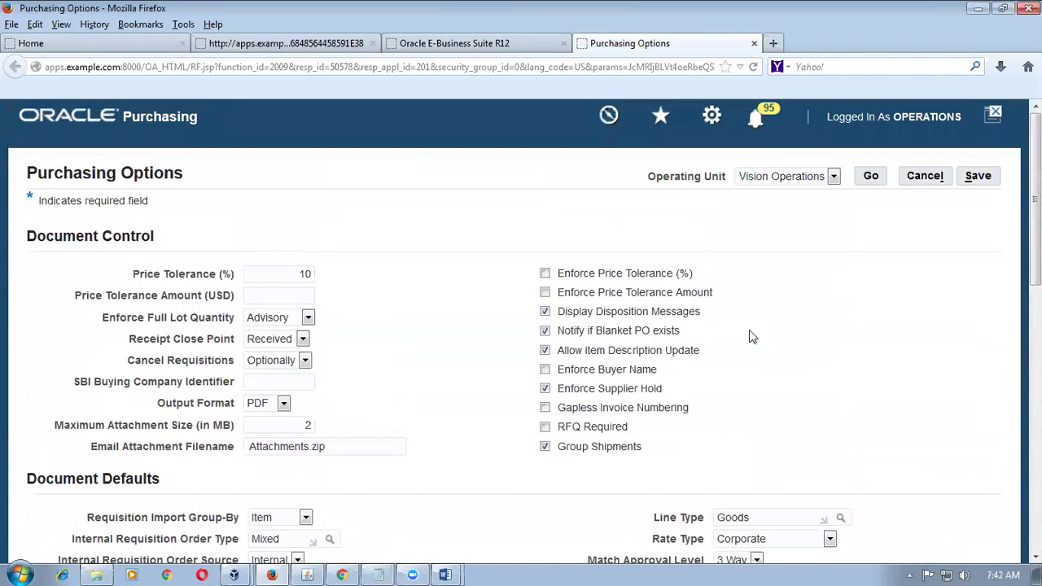
left_click(308, 574)
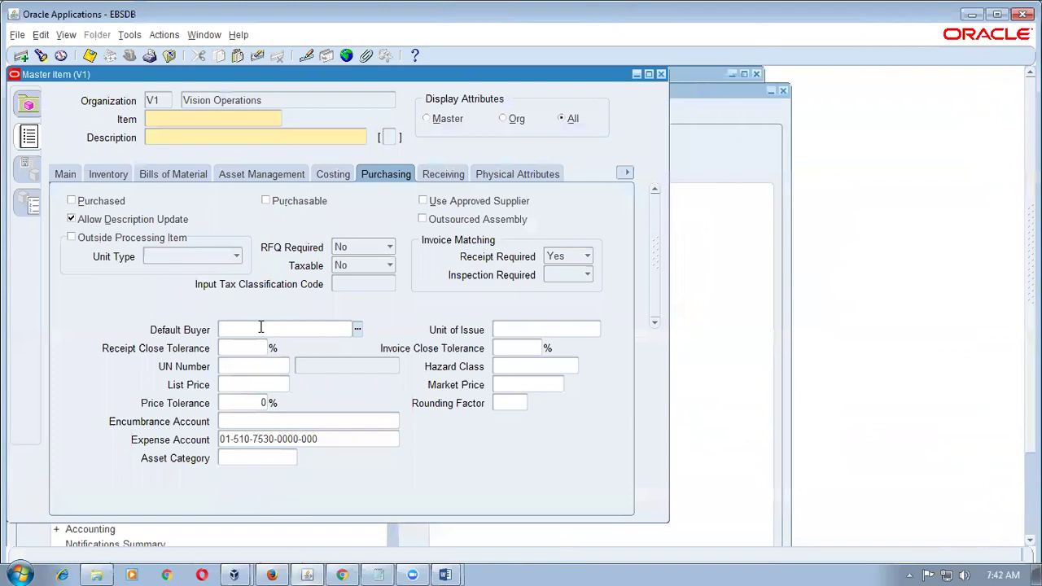
Switch to the Word flowchart and highlight "Blanket Release is created" and the "Create Release" program text.
key("alt+Tab")
key("alt+Tab")
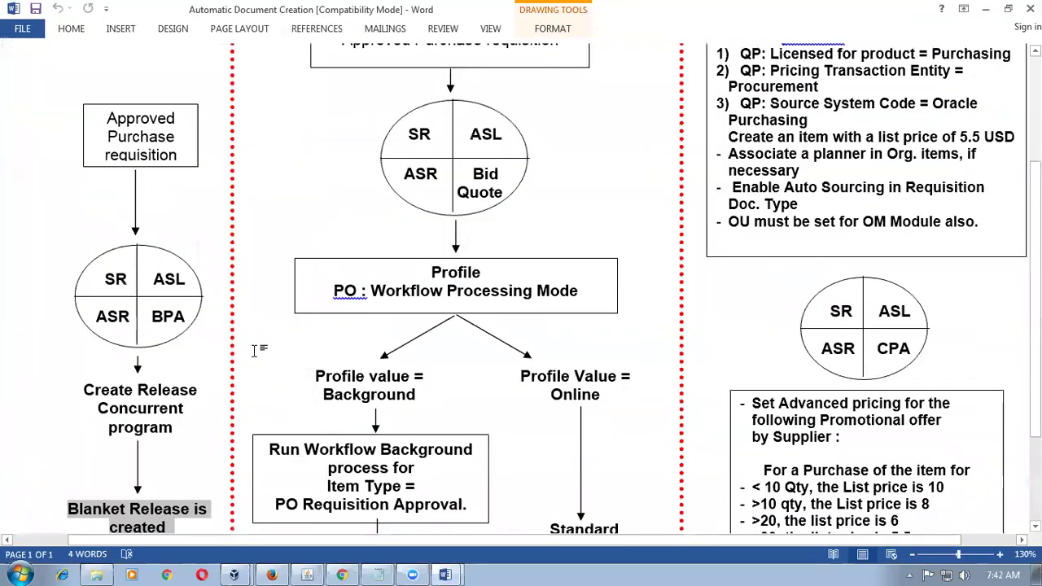
left_click(208, 465)
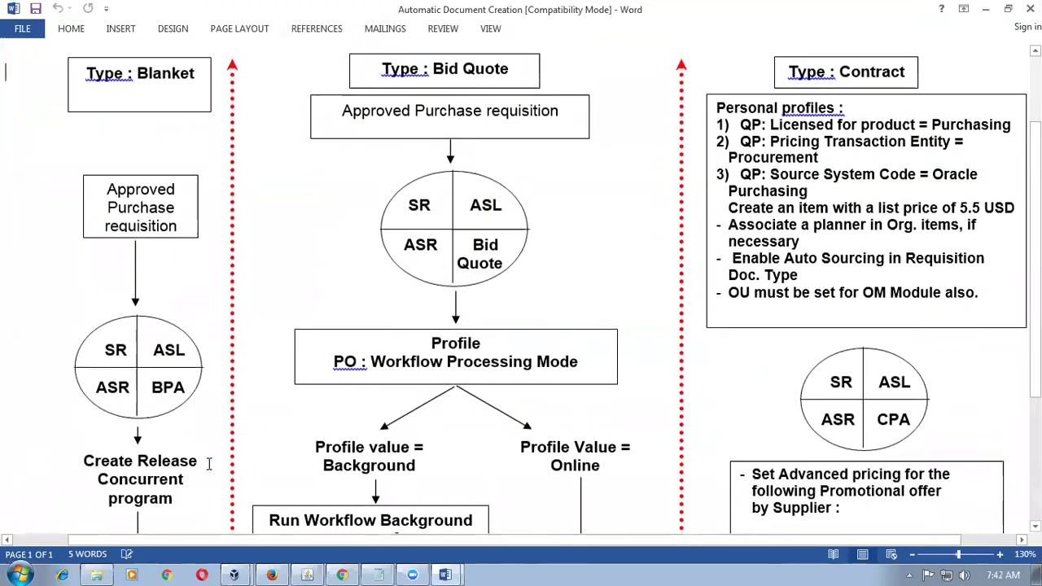
scroll(209, 464, "down", 3)
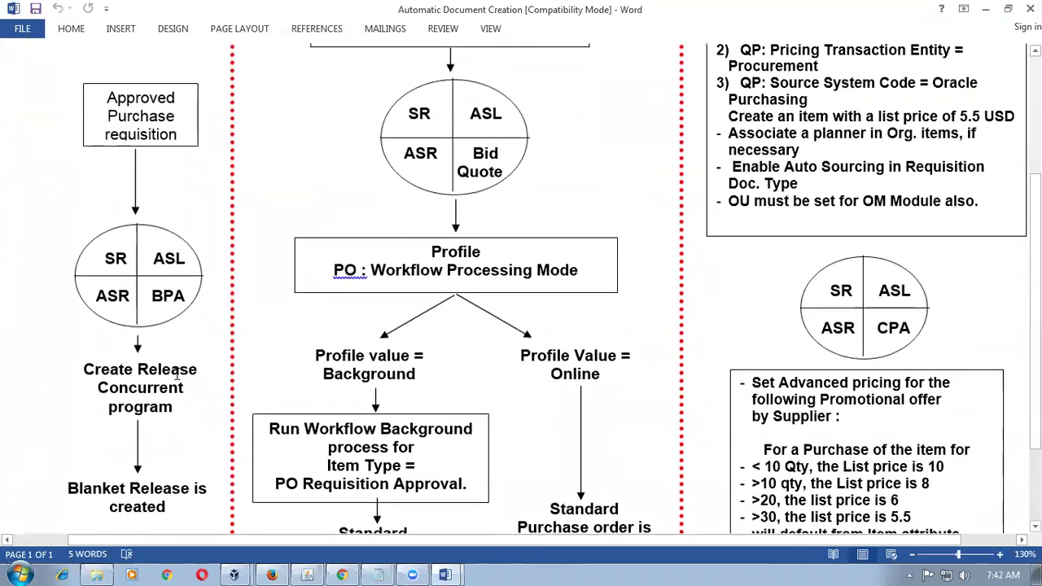
triple_click(161, 502)
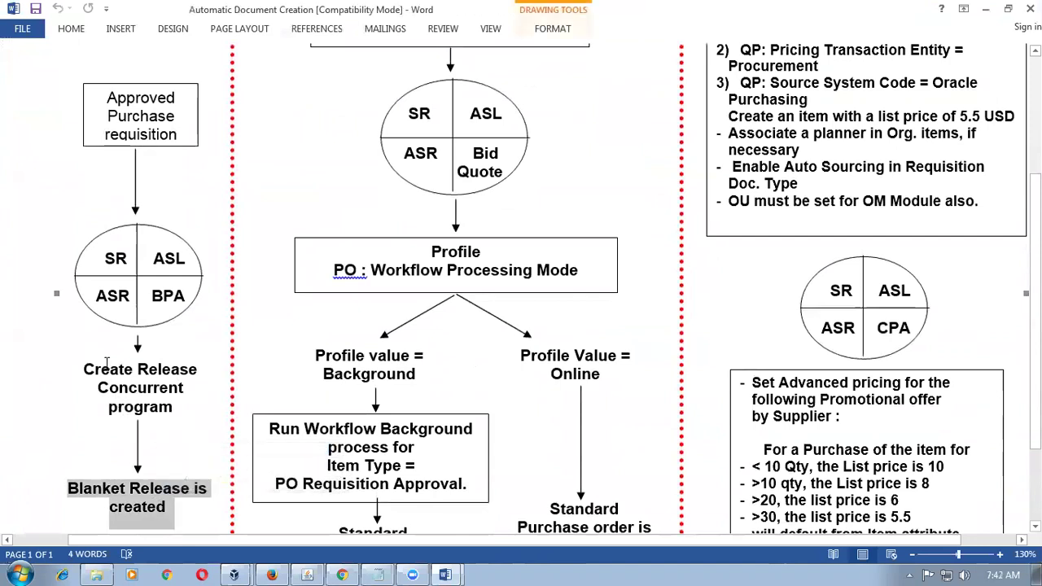
left_click_drag(83, 369, 173, 376)
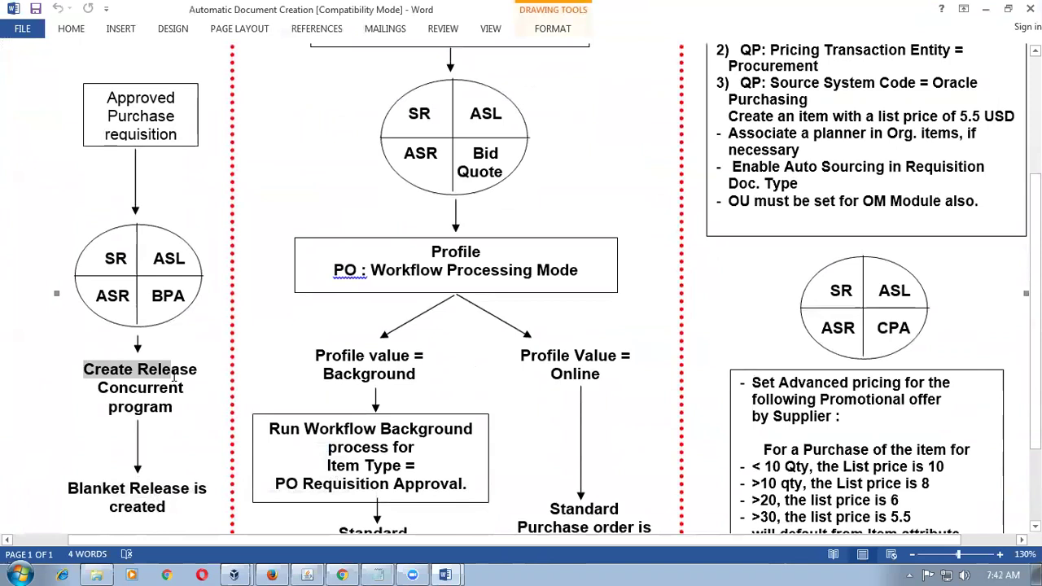
left_click_drag(173, 376, 173, 376)
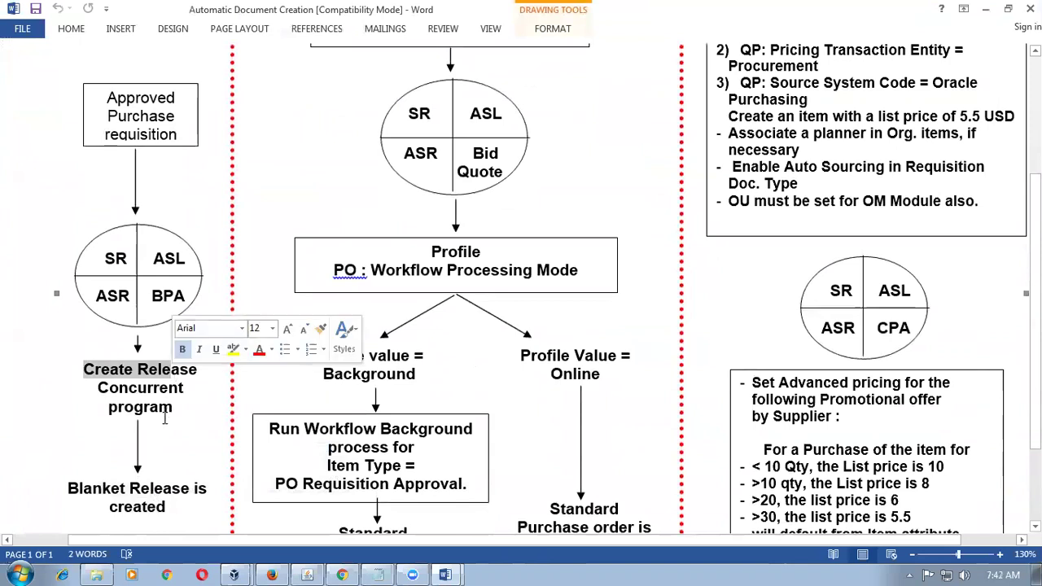
Switch to Chrome and open the Oracle Applications Cloud sign-in page from the saved "waves Fusion" bookmark.
left_click(166, 414)
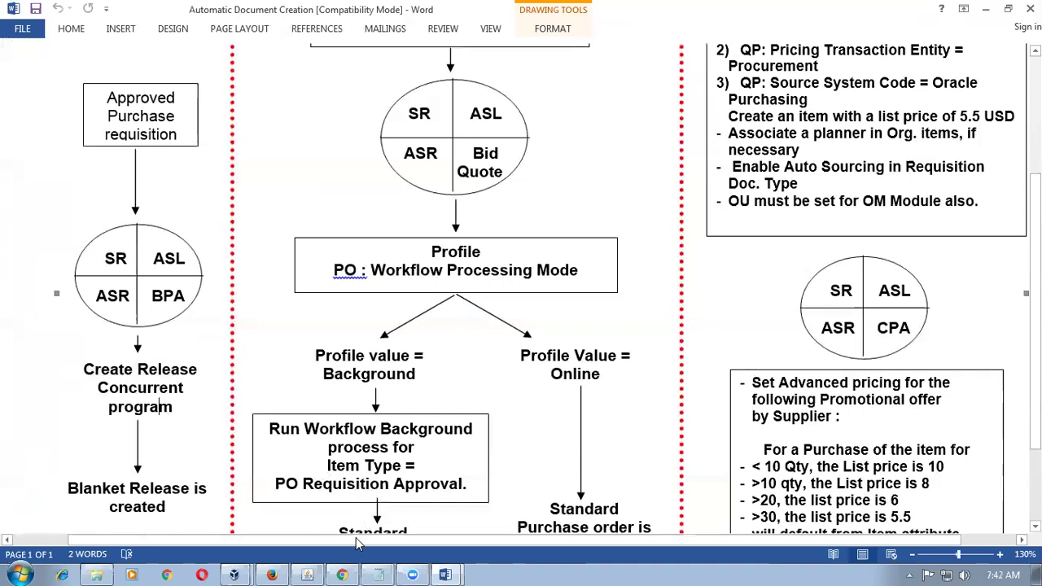
left_click(344, 573)
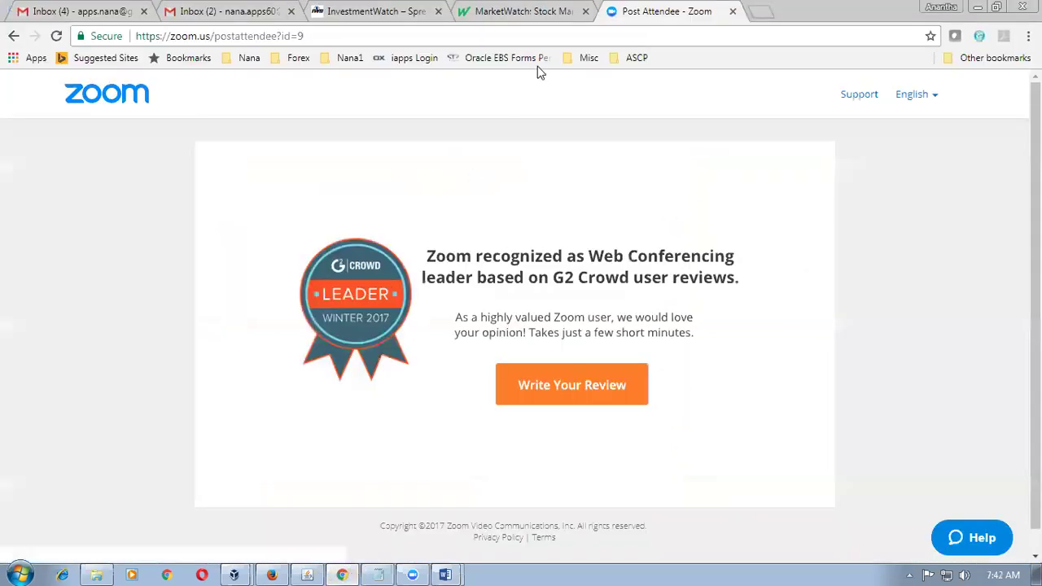
left_click(246, 58)
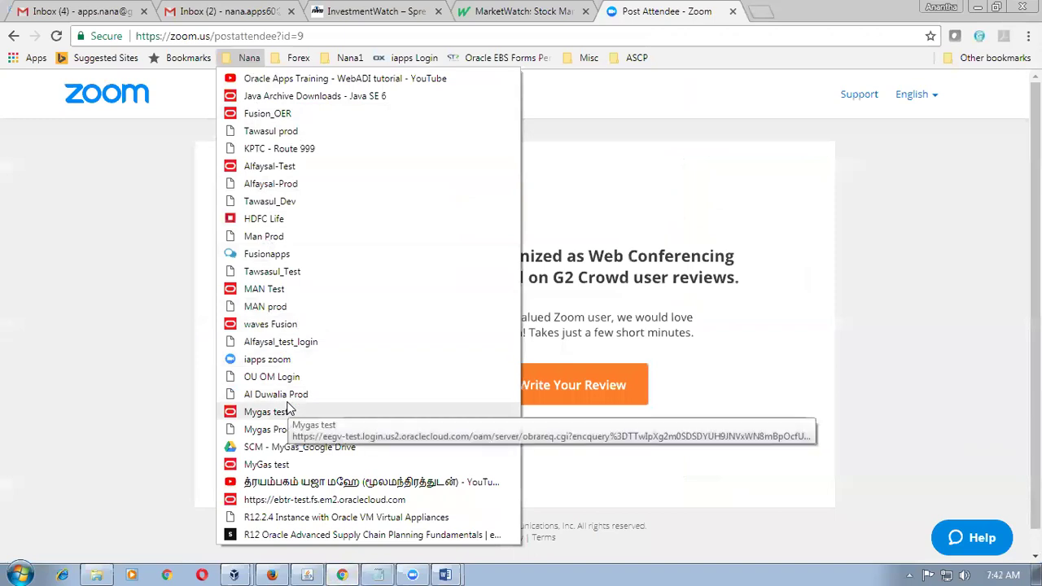
left_click(289, 324)
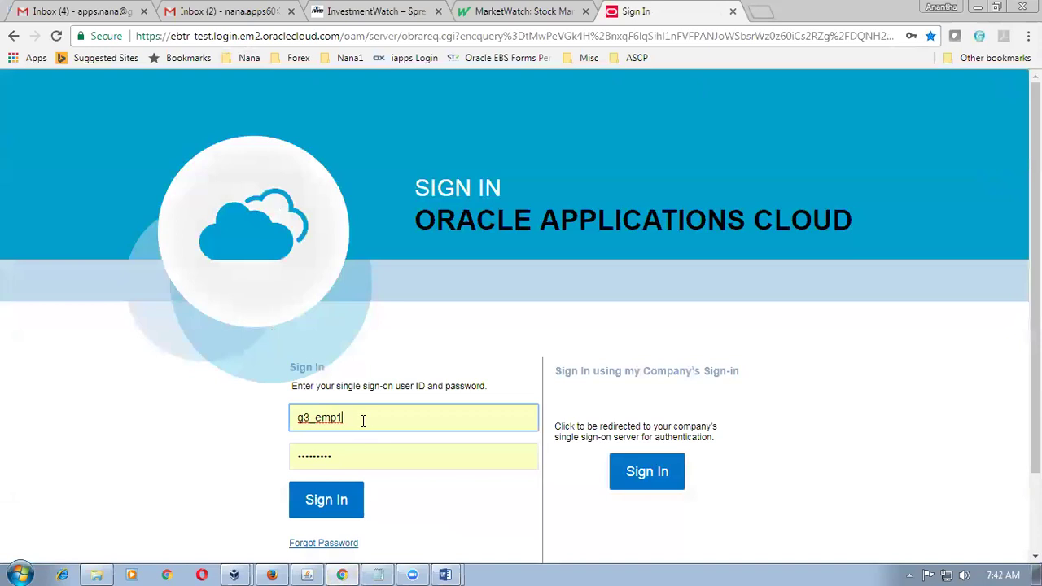
Sign in to Oracle Applications Cloud with the user ID j65_emp1 and the saved password.
double_click(291, 418)
type("j")
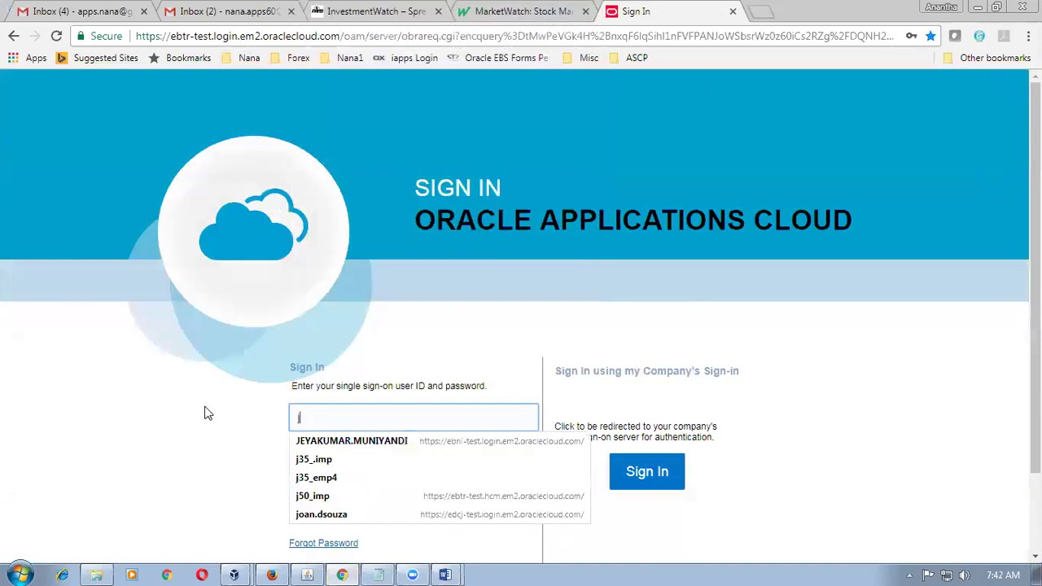
type("65_emp1")
key("Tab")
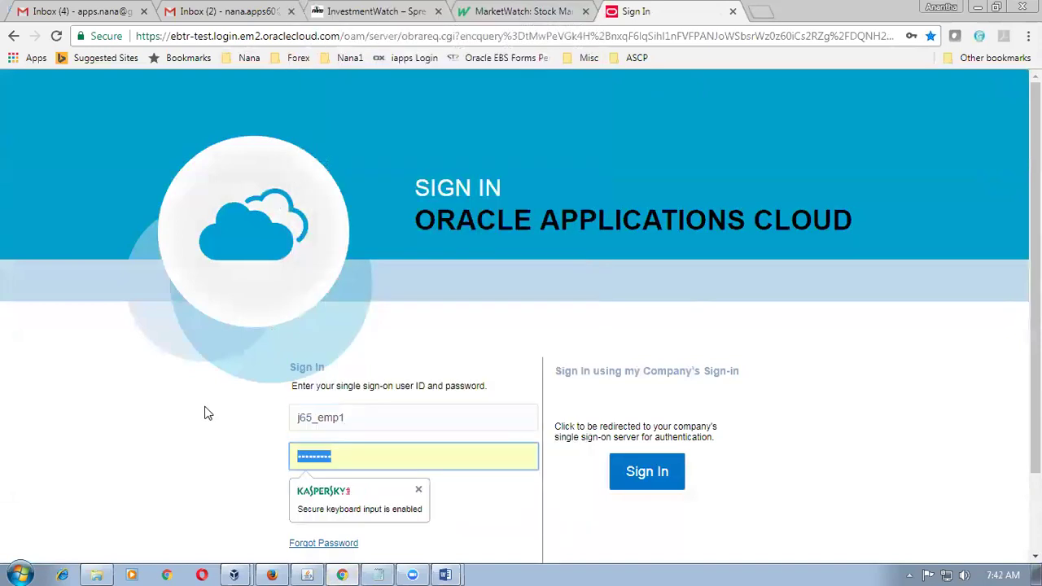
key("Return")
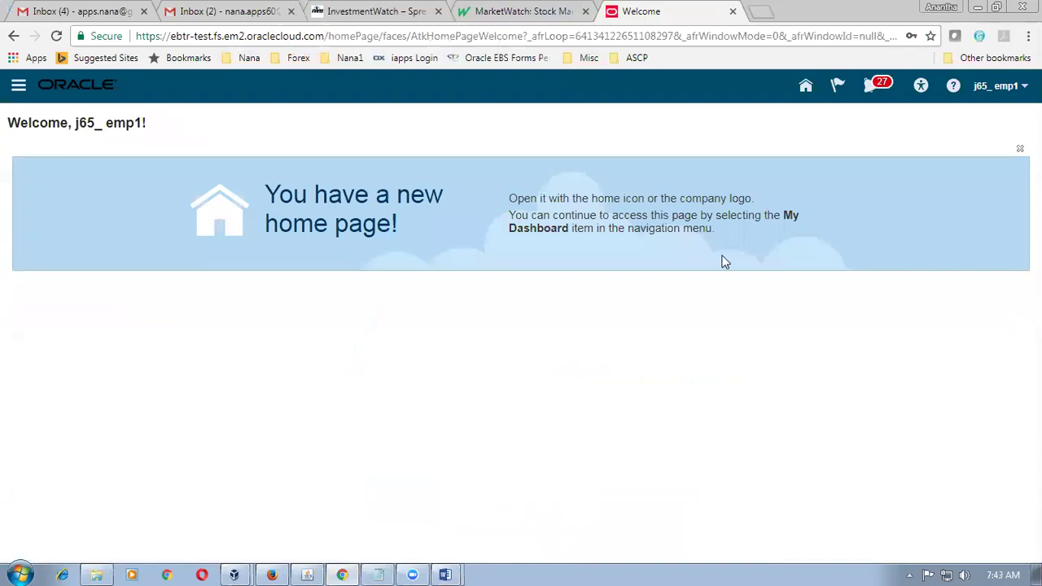
Go to the new home page and open the Purchasing work area under Procurement.
left_click(806, 88)
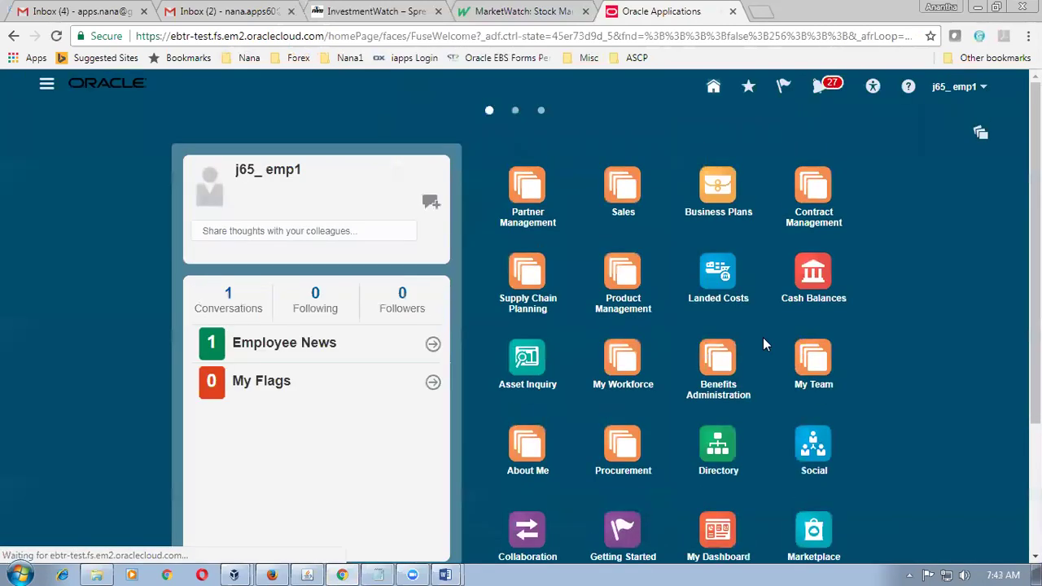
scroll(765, 343, "down", 2)
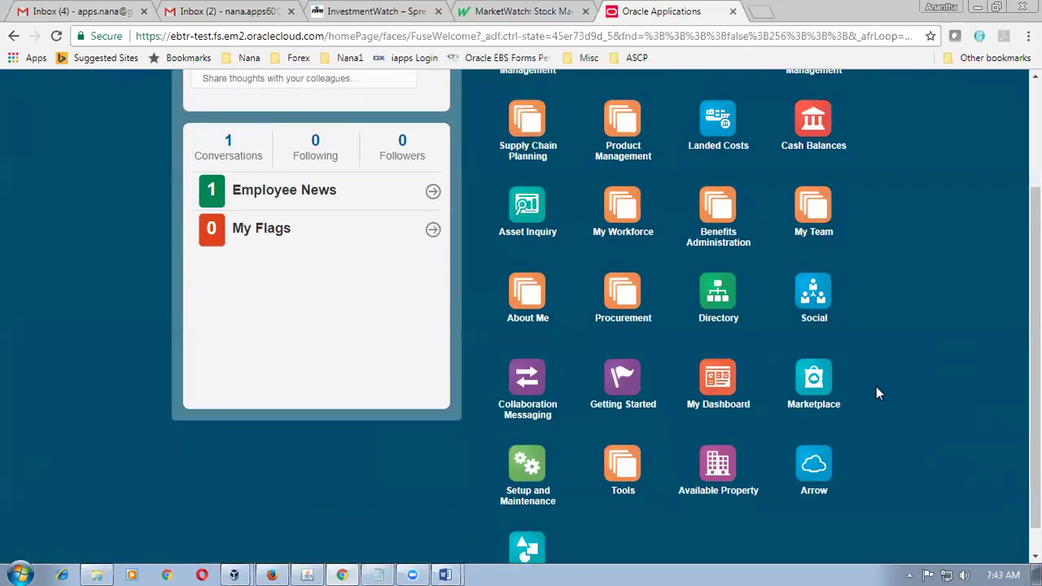
scroll(877, 393, "up", 1)
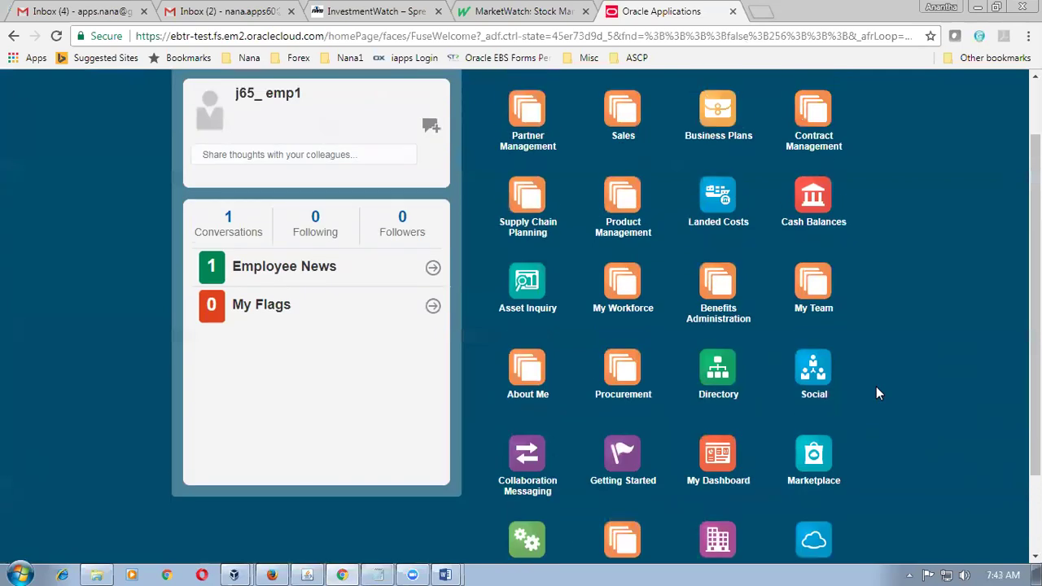
left_click(621, 368)
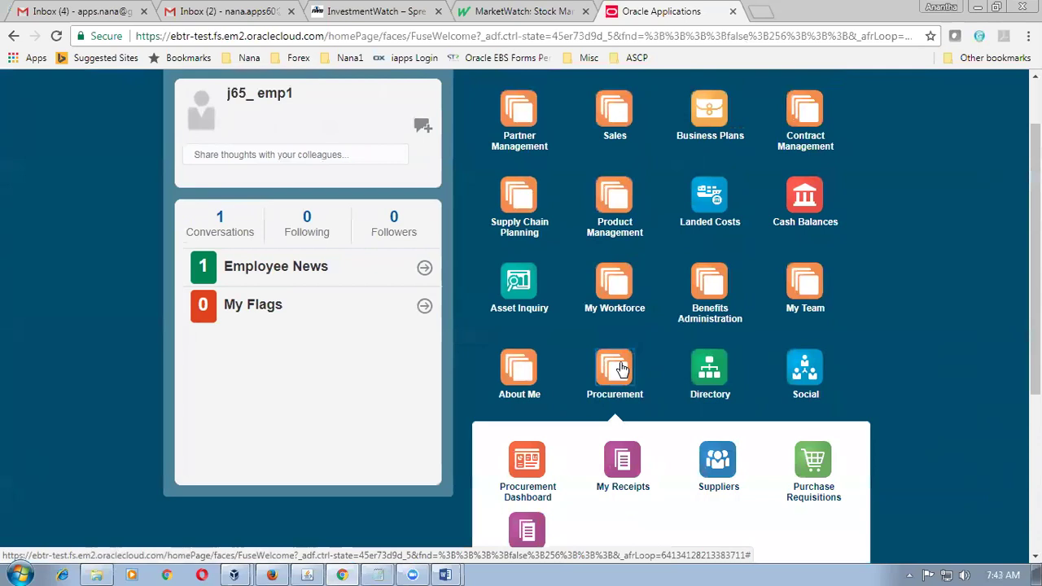
scroll(619, 365, "down", 1)
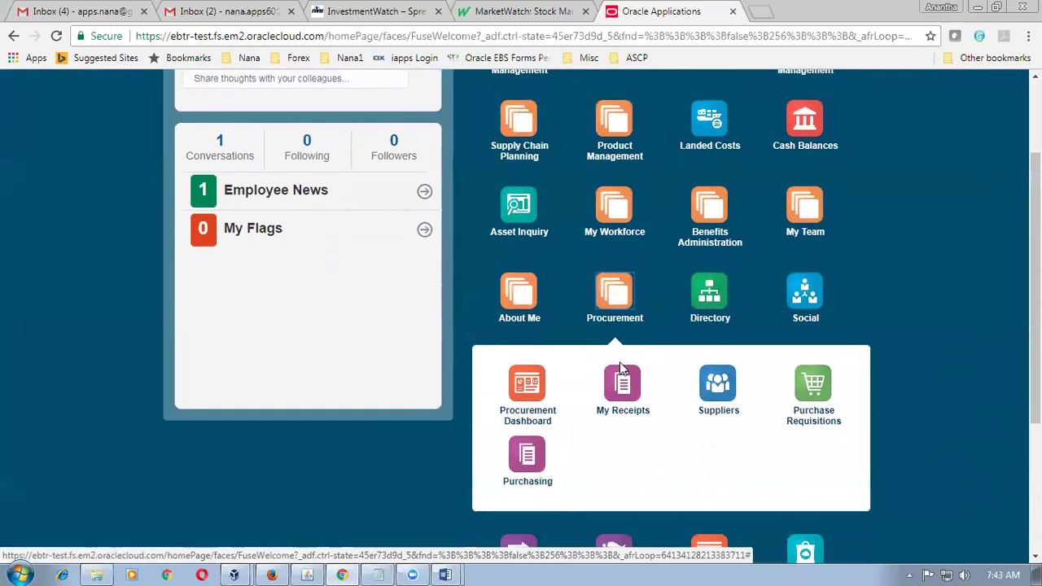
left_click(529, 458)
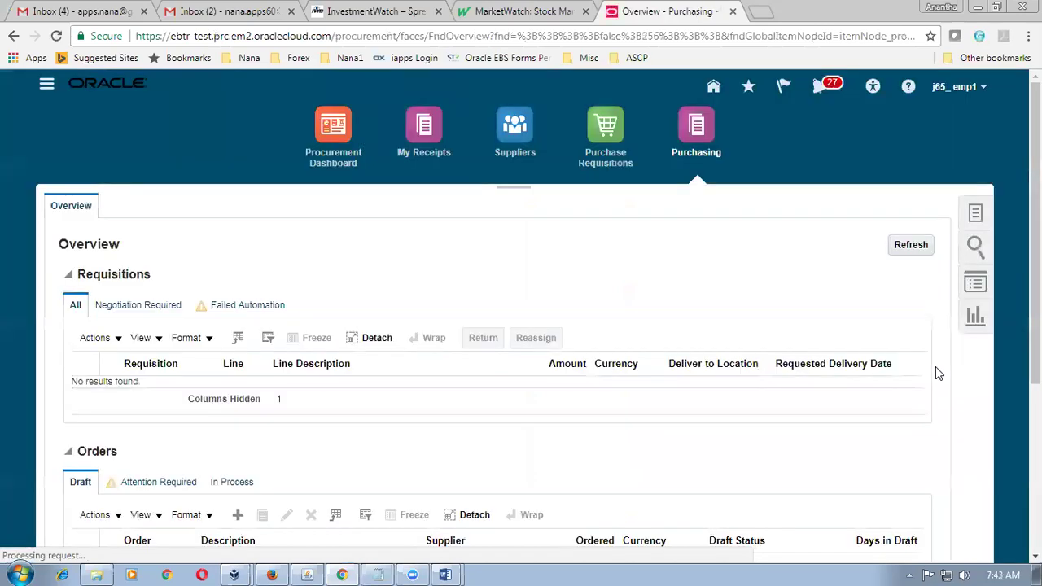
Create a Blanket Purchase Agreement for supplier j65_sup1 in j65_business_unit.
left_click(976, 218)
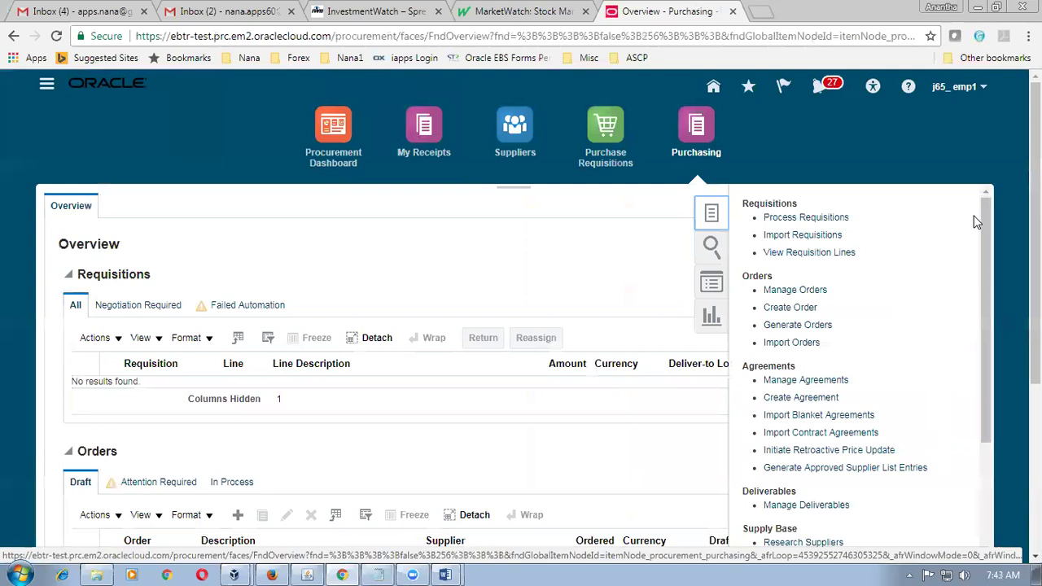
left_click(794, 399)
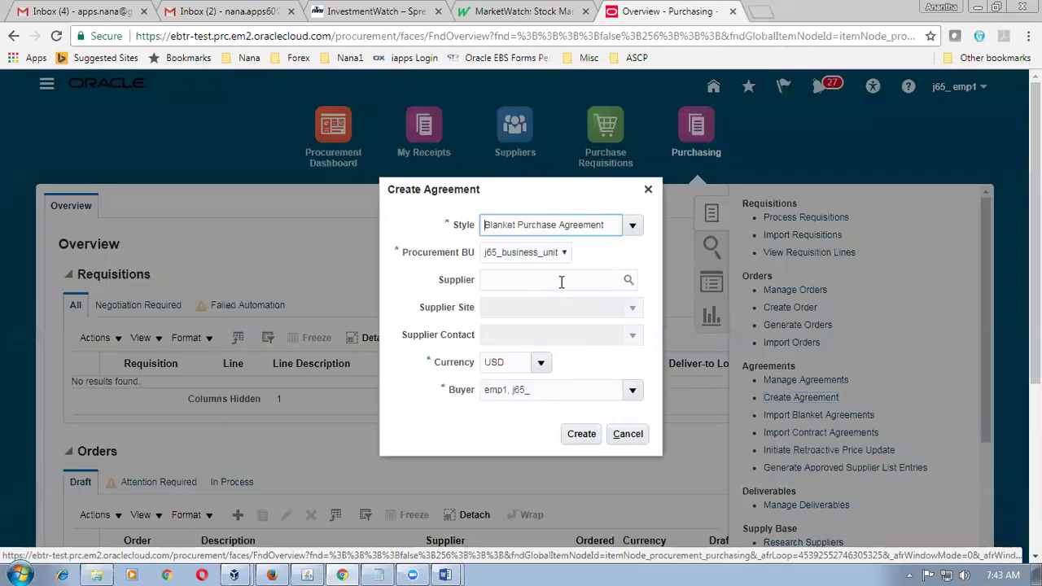
left_click(561, 281)
type("j65")
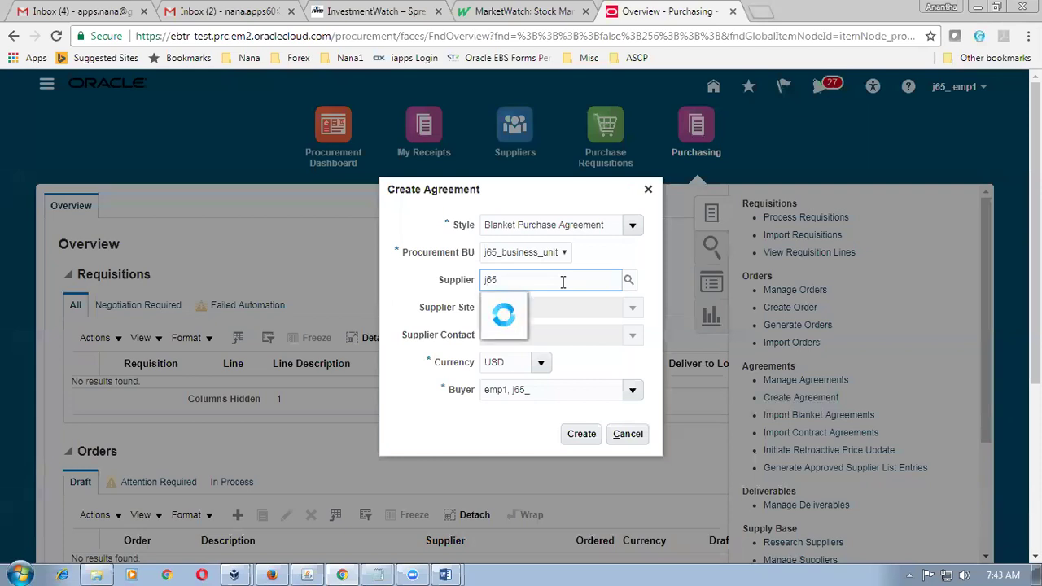
left_click(538, 304)
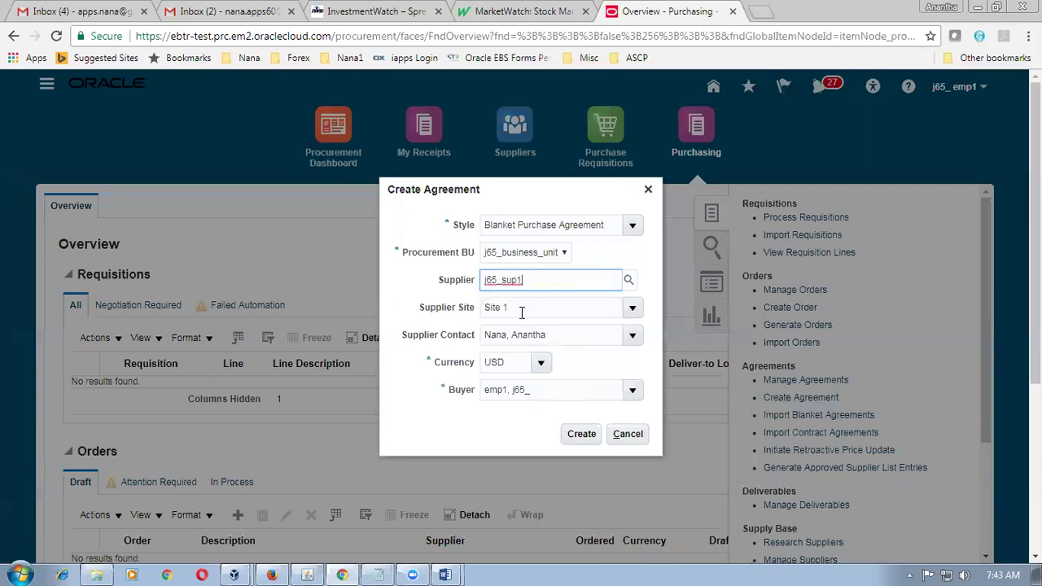
left_click(588, 434)
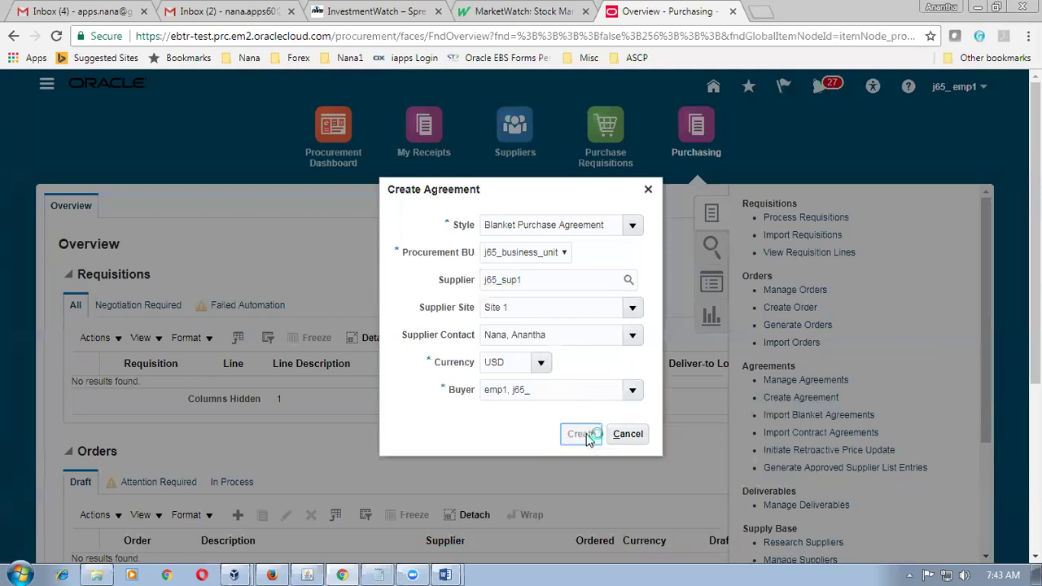
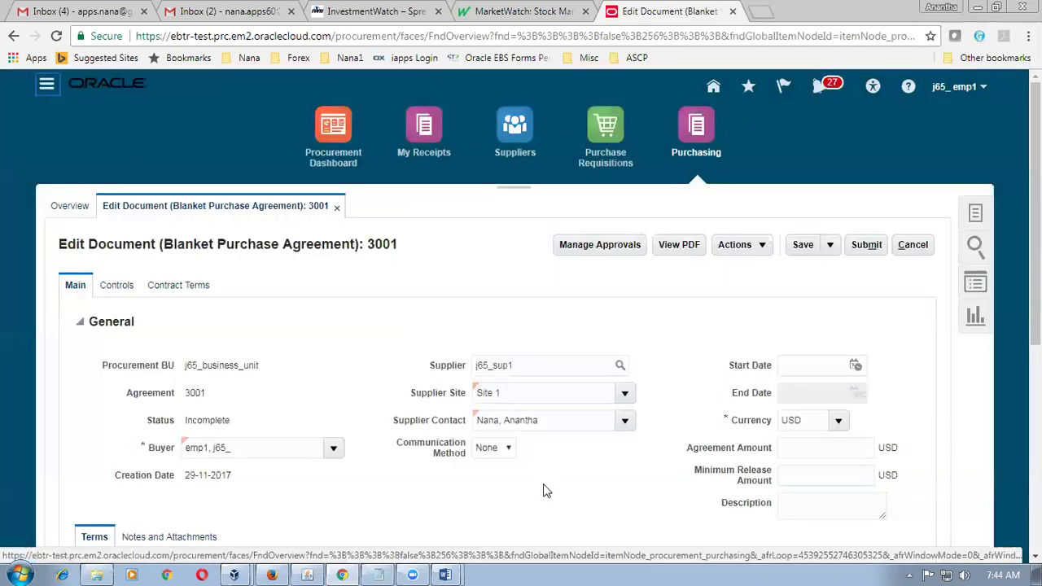
Set the agreement amount to 1000 USD and point out the Minimum Release Amount field.
left_click(786, 448)
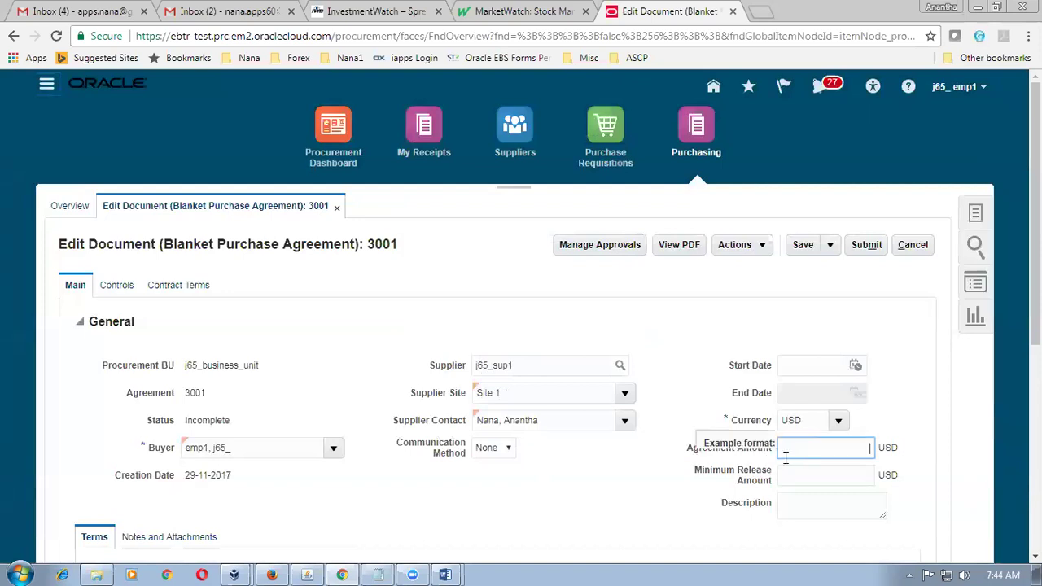
type("1000")
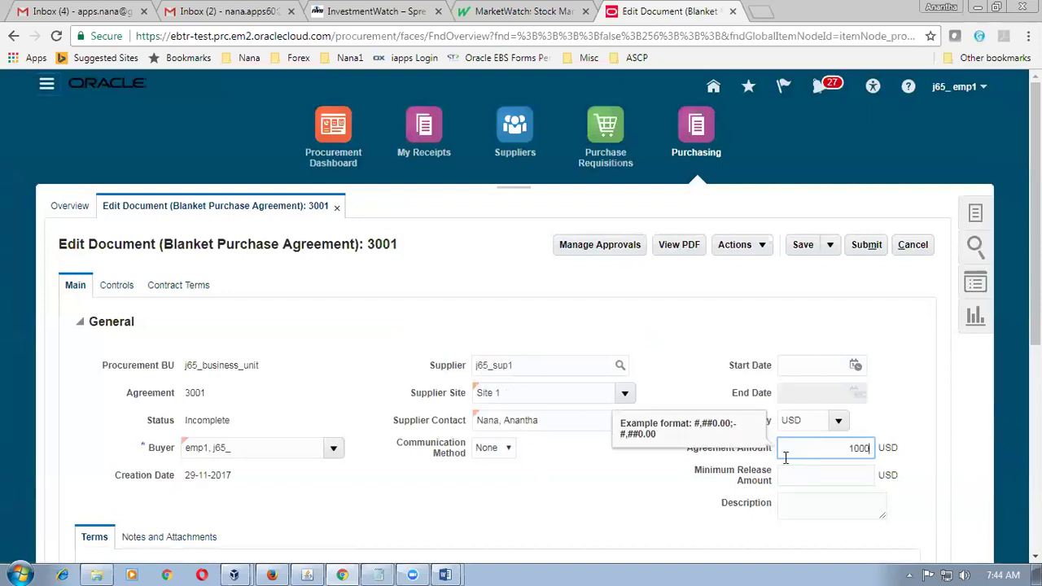
key("Tab")
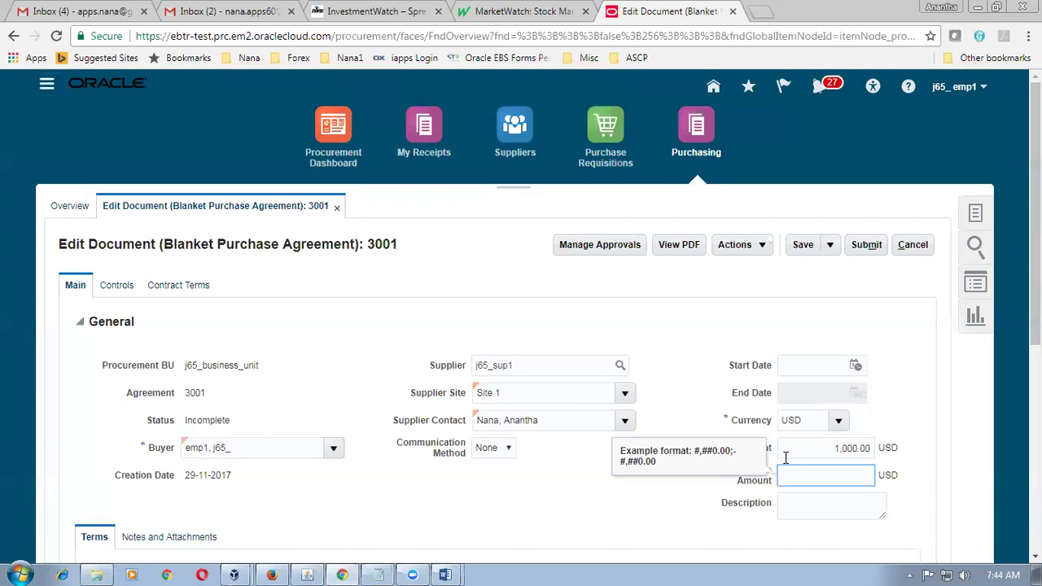
left_click(447, 522)
scroll(499, 530, "down", 2)
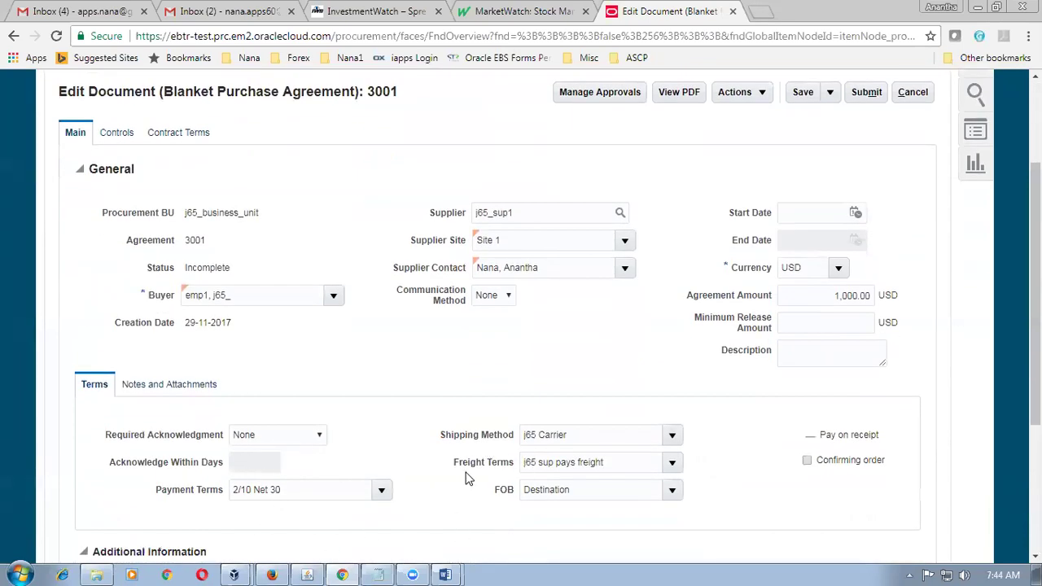
left_click(807, 323)
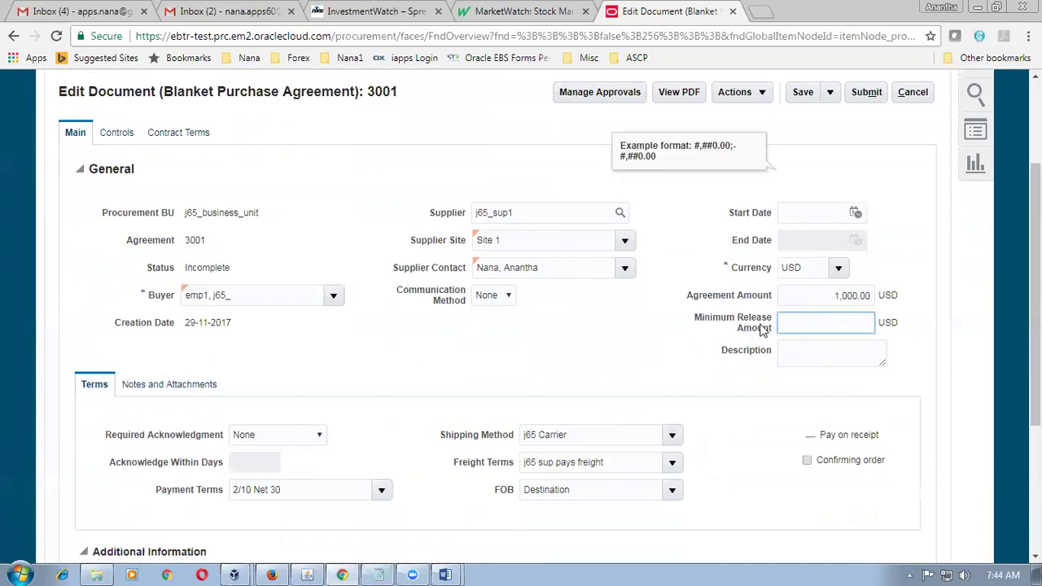
left_click(829, 295)
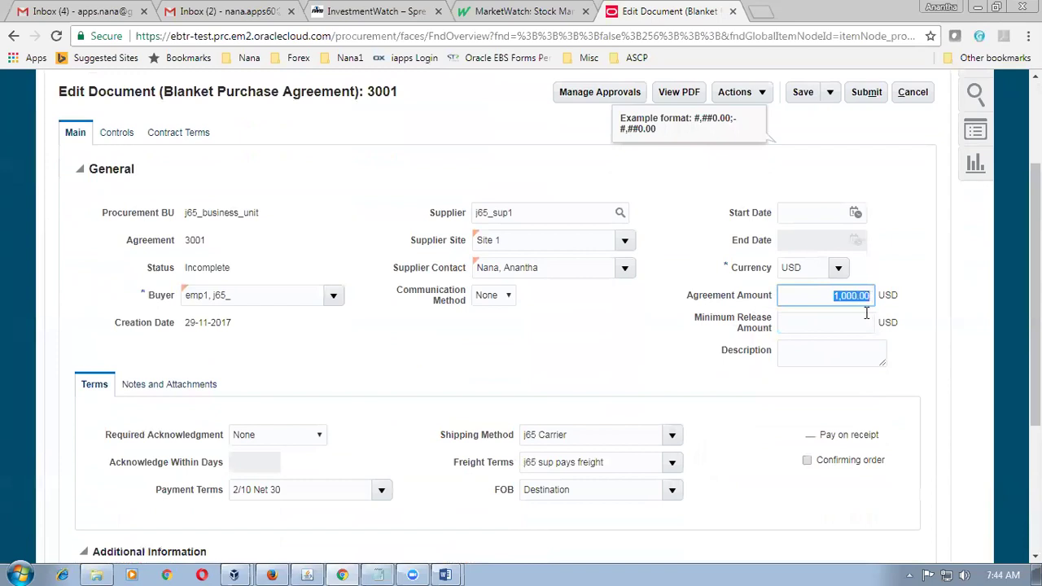
left_click(858, 319)
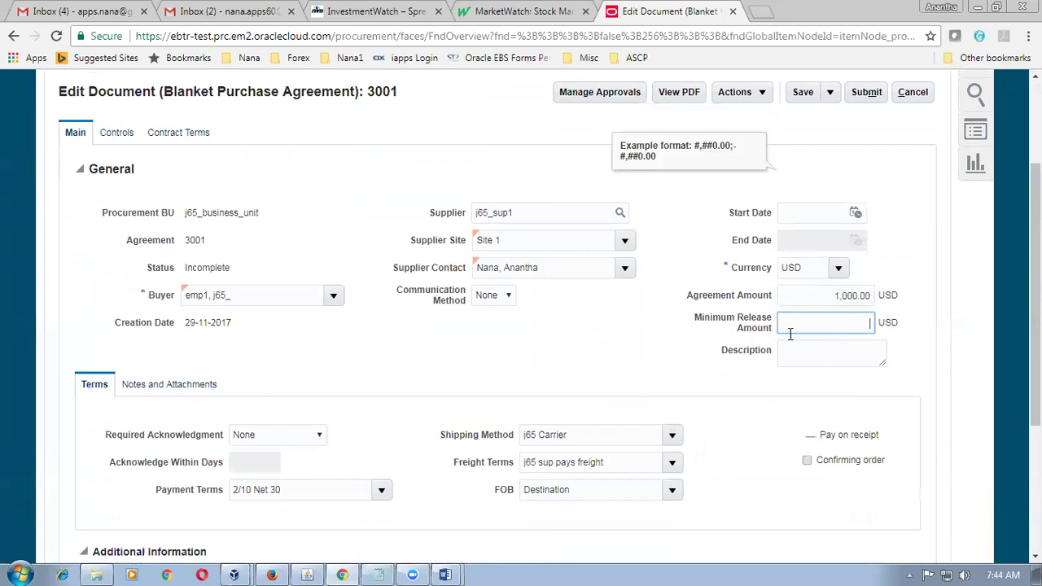
left_click(612, 366)
Add a goods line to the agreement for the item j65_item1.
scroll(606, 366, "down", 3)
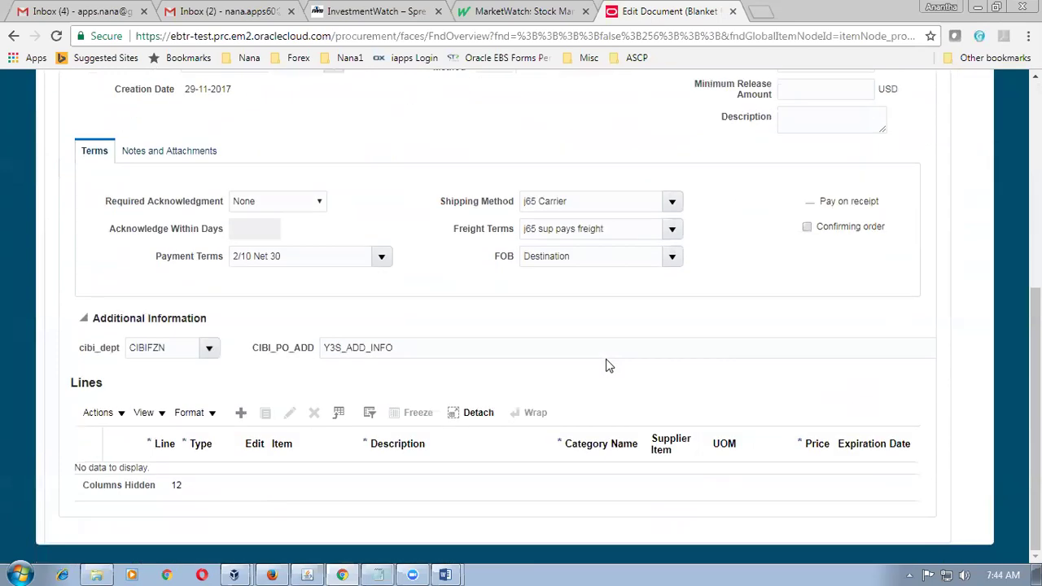
left_click(240, 414)
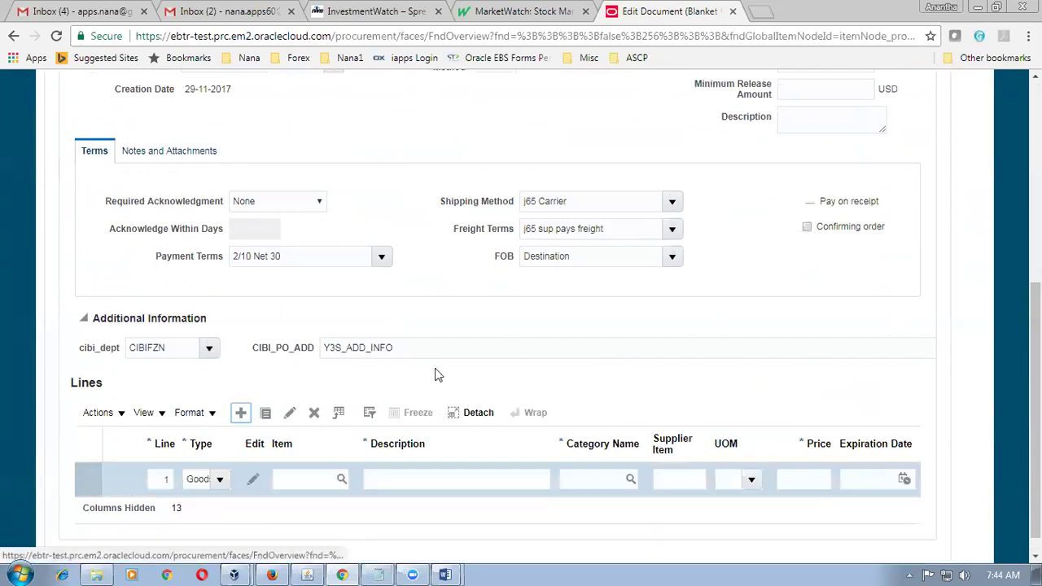
left_click(324, 482)
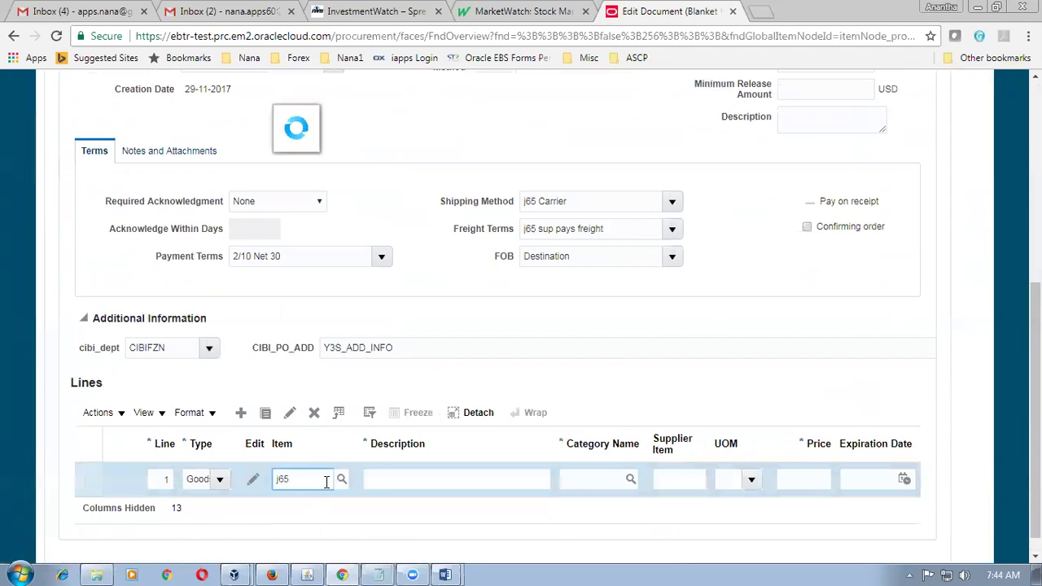
type("j65")
scroll(375, 153, "up", 1)
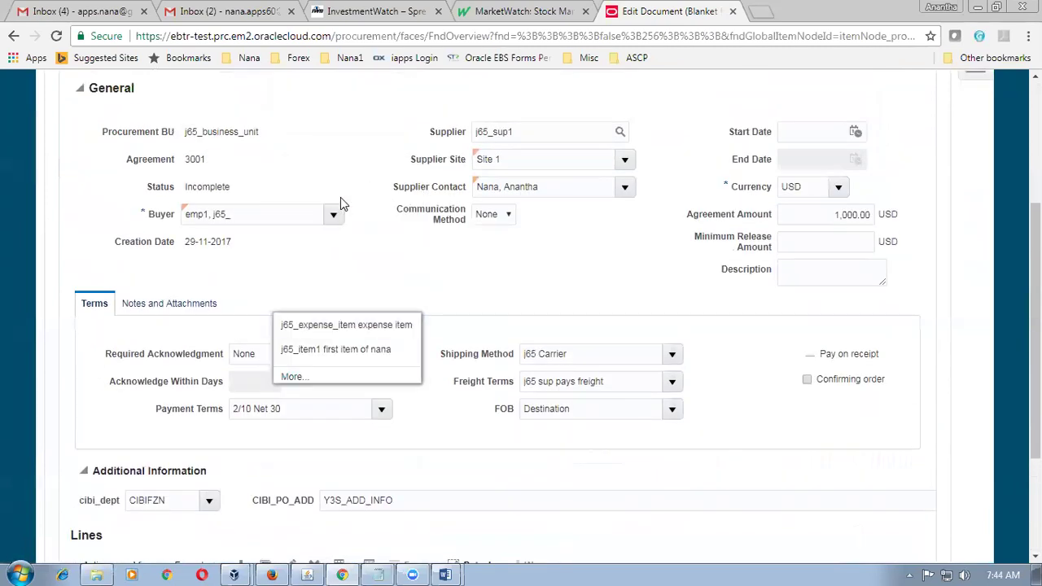
left_click(312, 349)
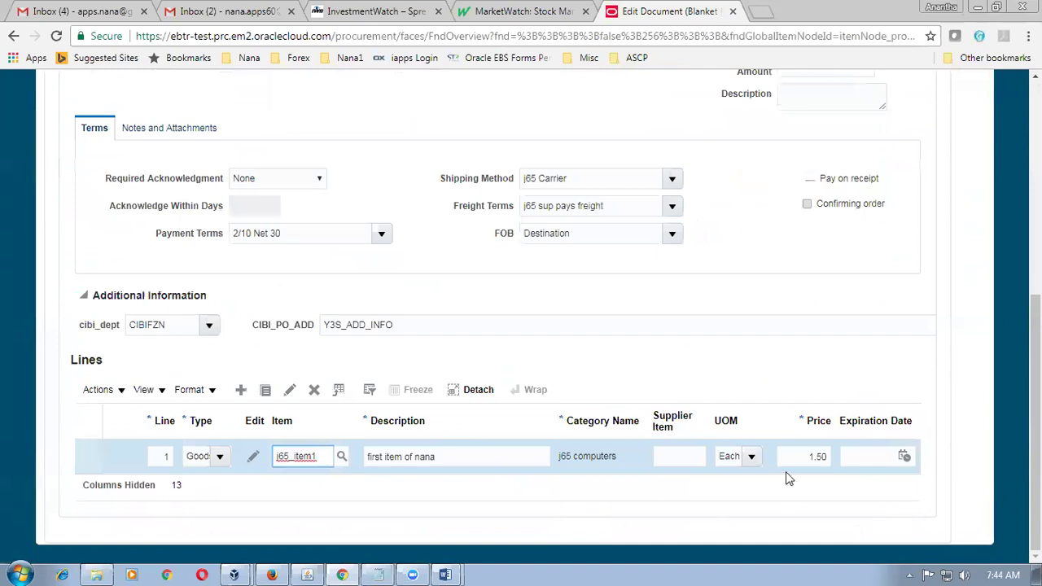
left_click(701, 387)
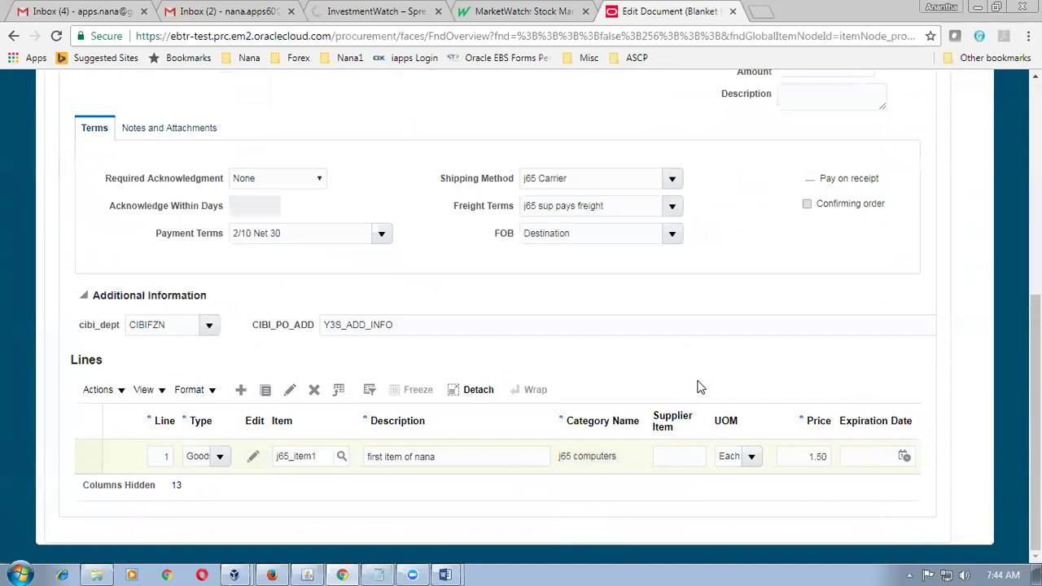
Check the agreement's Buyer field and examine the order creation options in its Controls.
scroll(699, 386, "up", 2)
scroll(225, 342, "up", 3)
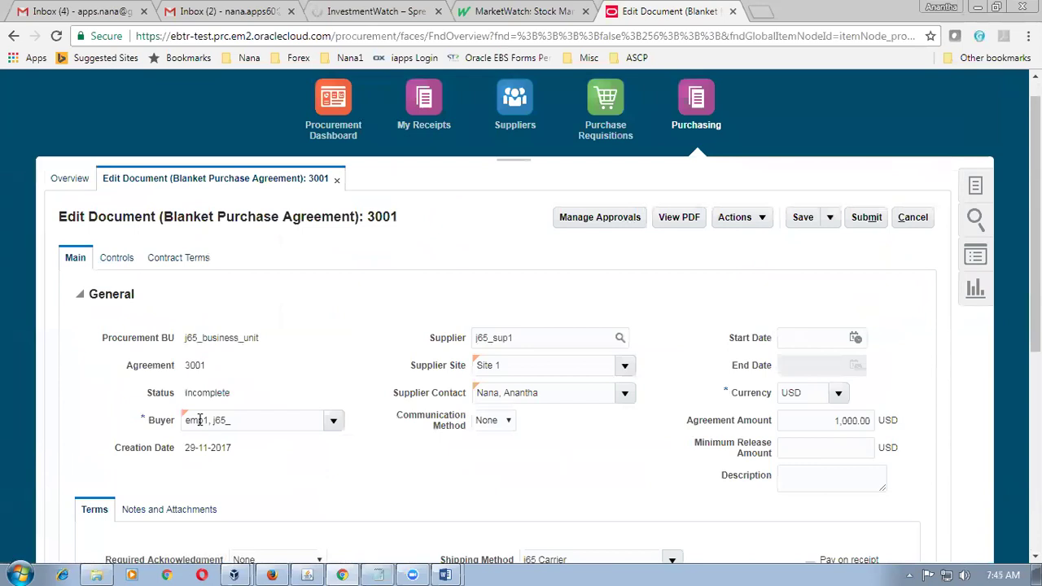
scroll(265, 509, "down", 1)
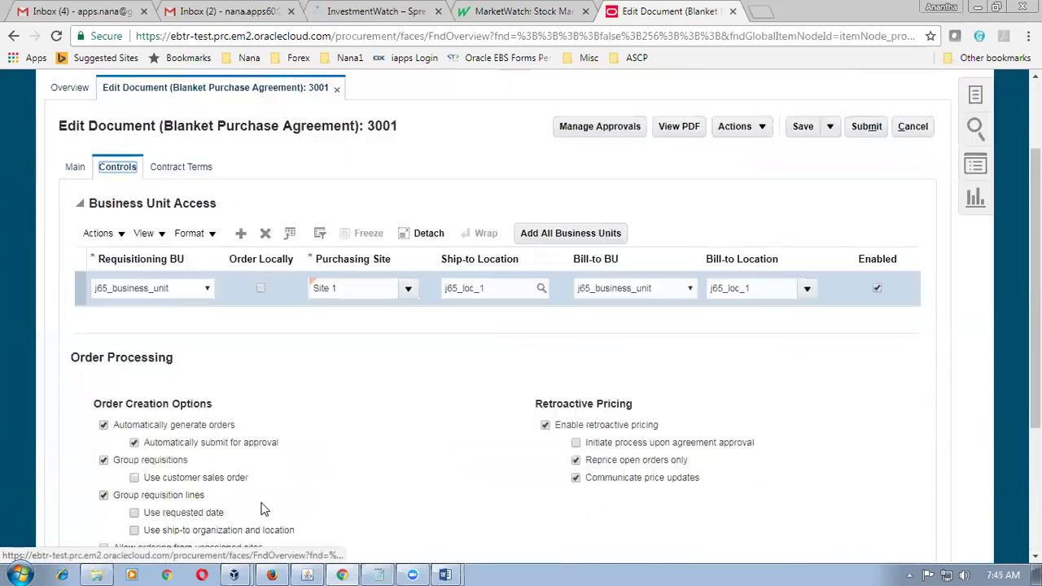
scroll(265, 509, "down", 1)
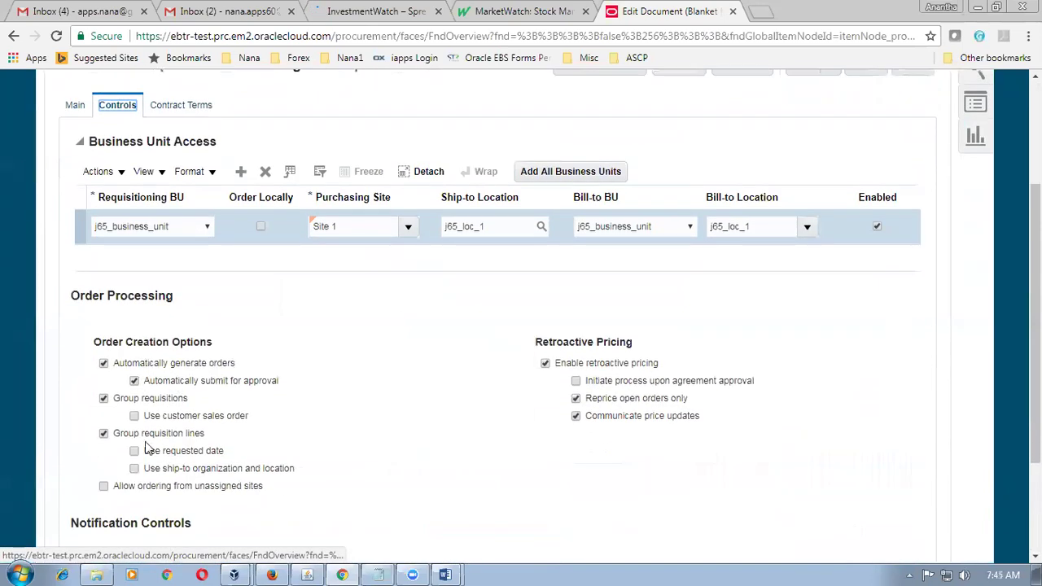
Disable retroactive pricing in the agreement's order processing controls and highlight the Retroactive Pricing heading.
left_click(545, 361)
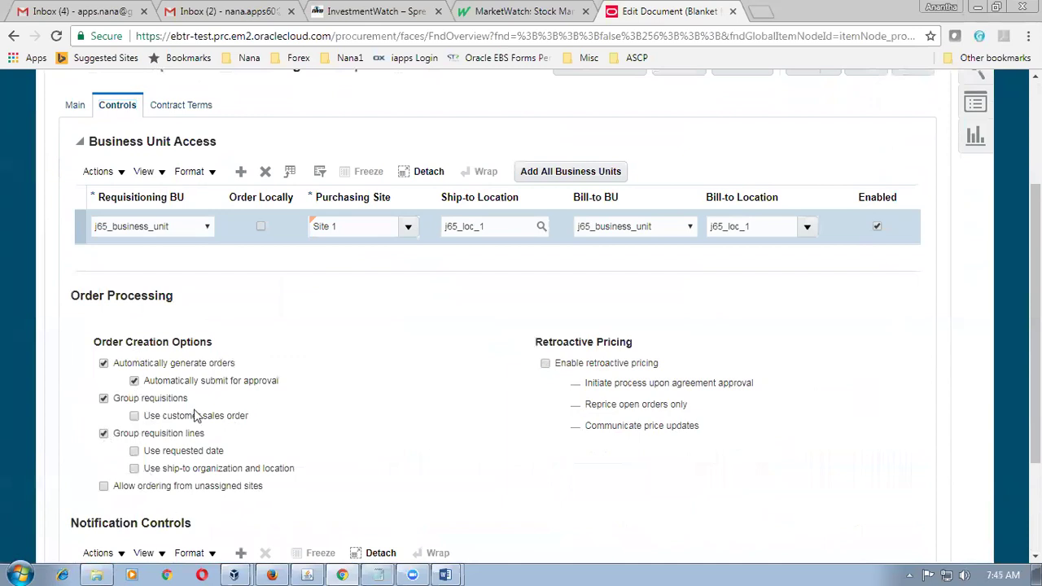
scroll(438, 389, "up", 1)
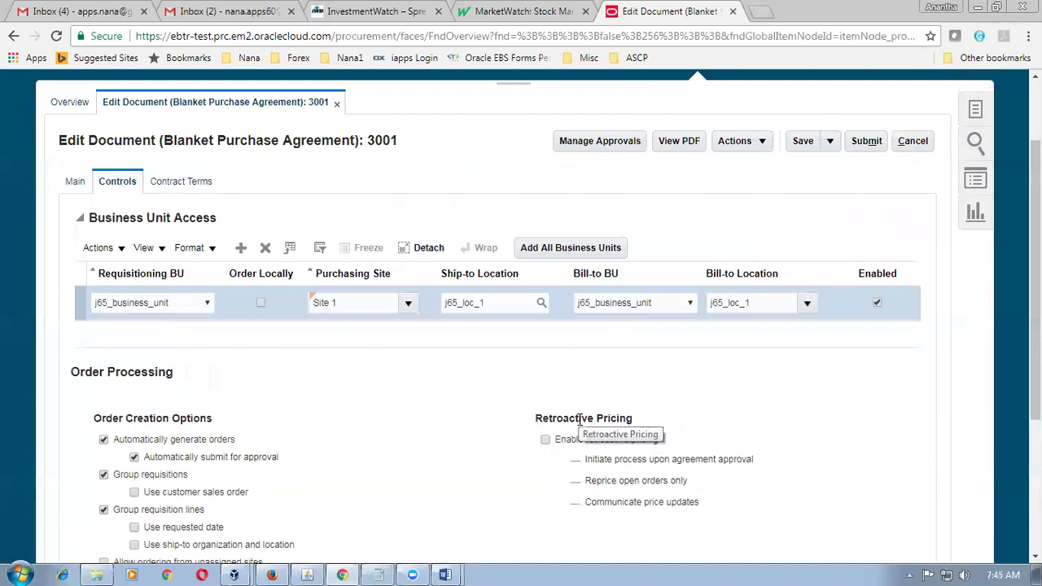
left_click_drag(544, 419, 615, 421)
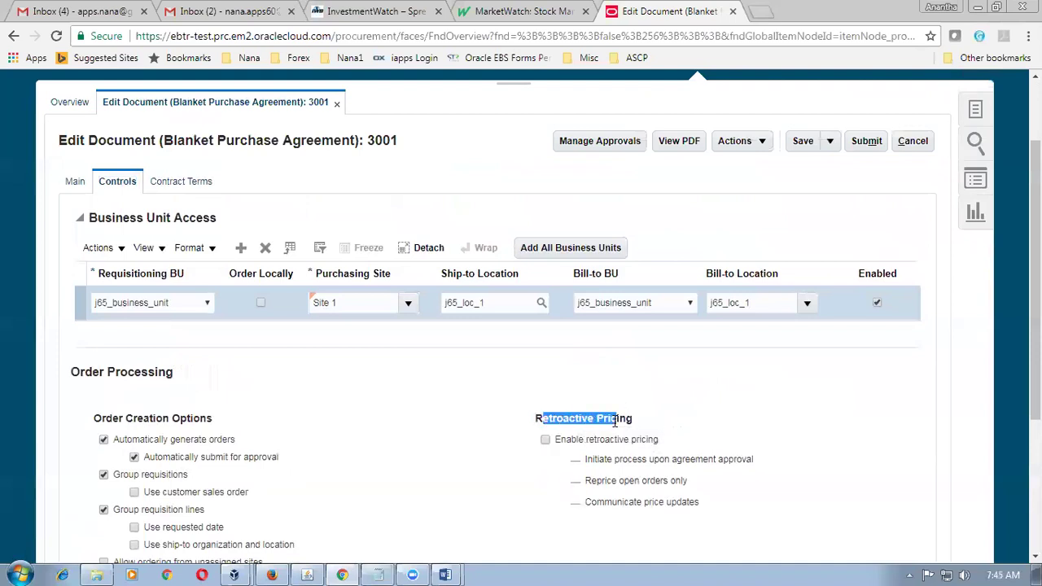
left_click(717, 426)
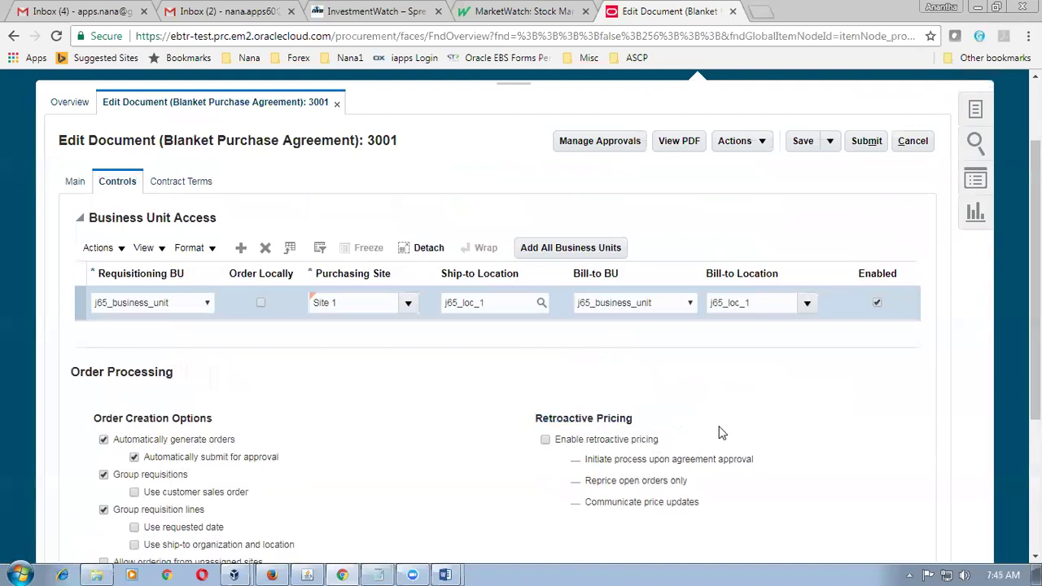
left_click_drag(560, 419, 615, 422)
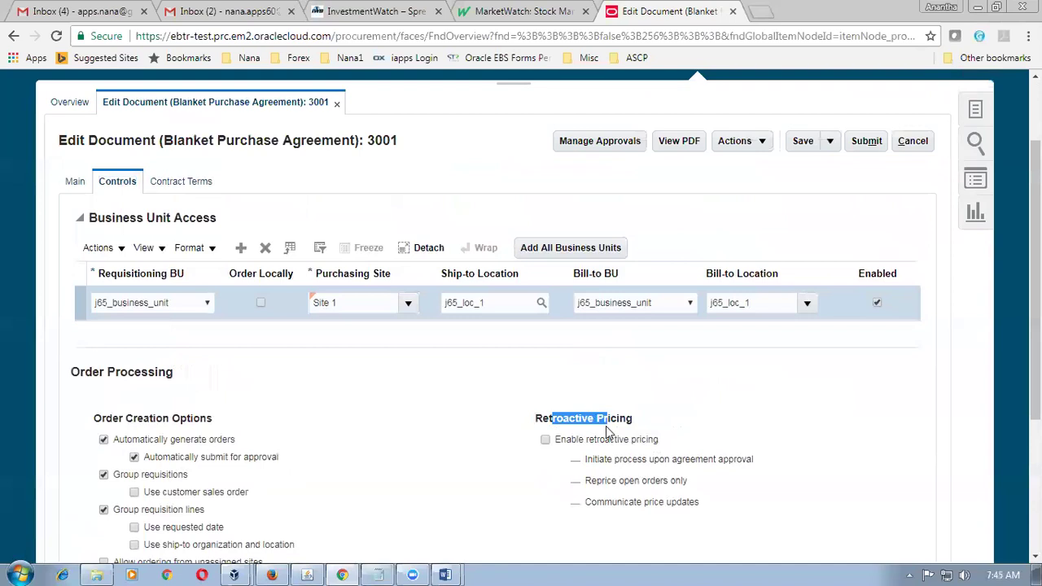
left_click(389, 479)
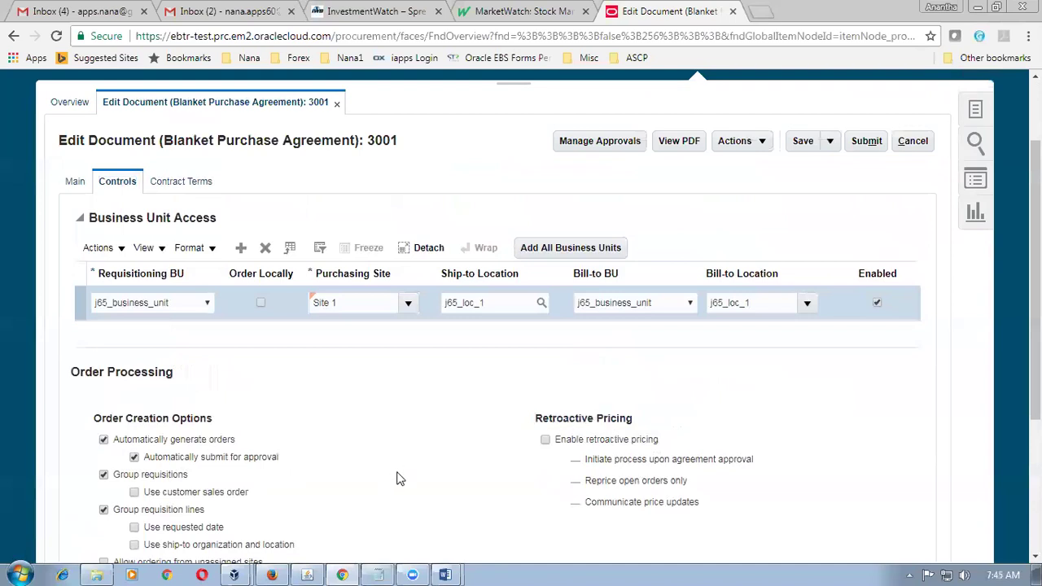
Review the remaining agreement controls, highlight the agreement number, and point out the Minimum Release Amount field in the general details.
scroll(399, 479, "up", 1)
scroll(399, 478, "down", 3)
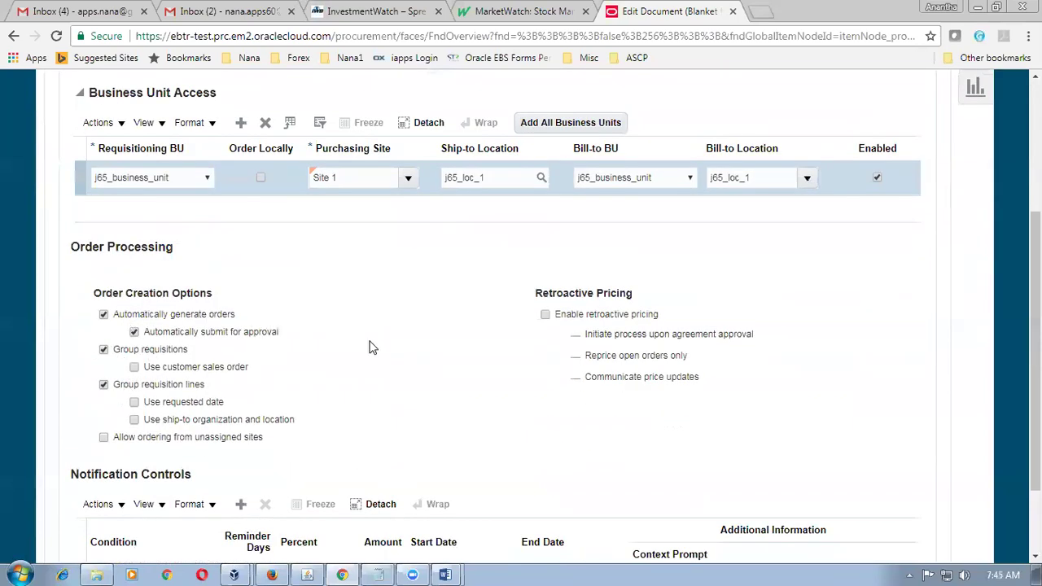
scroll(377, 348, "down", 2)
scroll(377, 349, "up", 5)
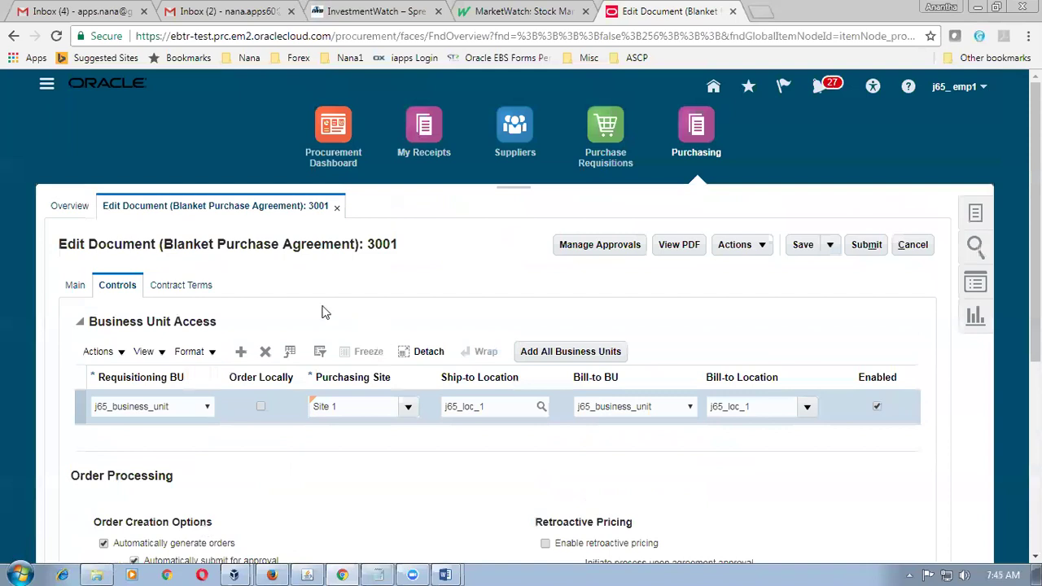
double_click(380, 246)
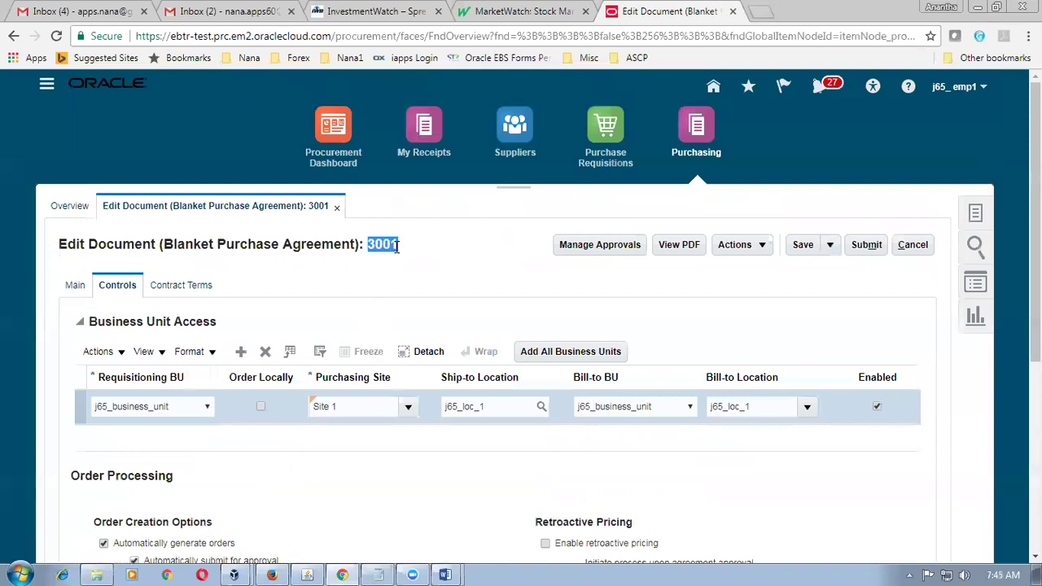
left_click(74, 287)
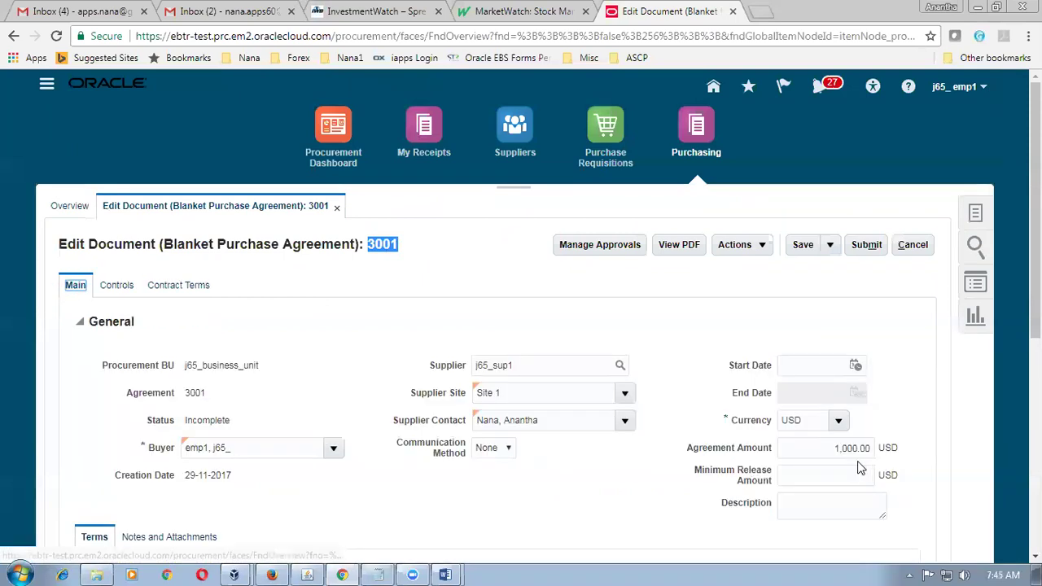
left_click(836, 481)
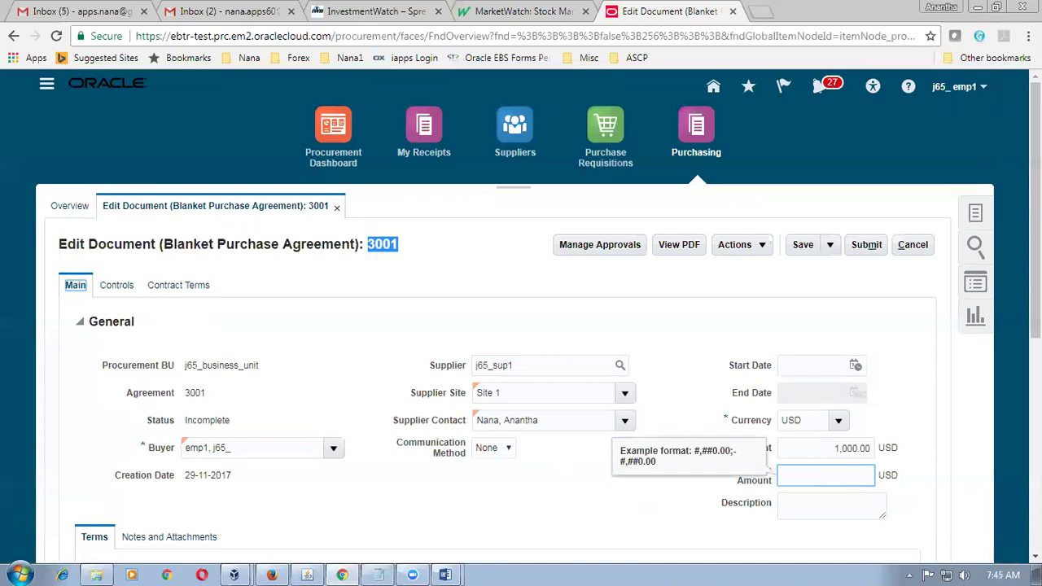
Open the agreement's j65_item1 line for detailed editing.
scroll(850, 459, "down", 3)
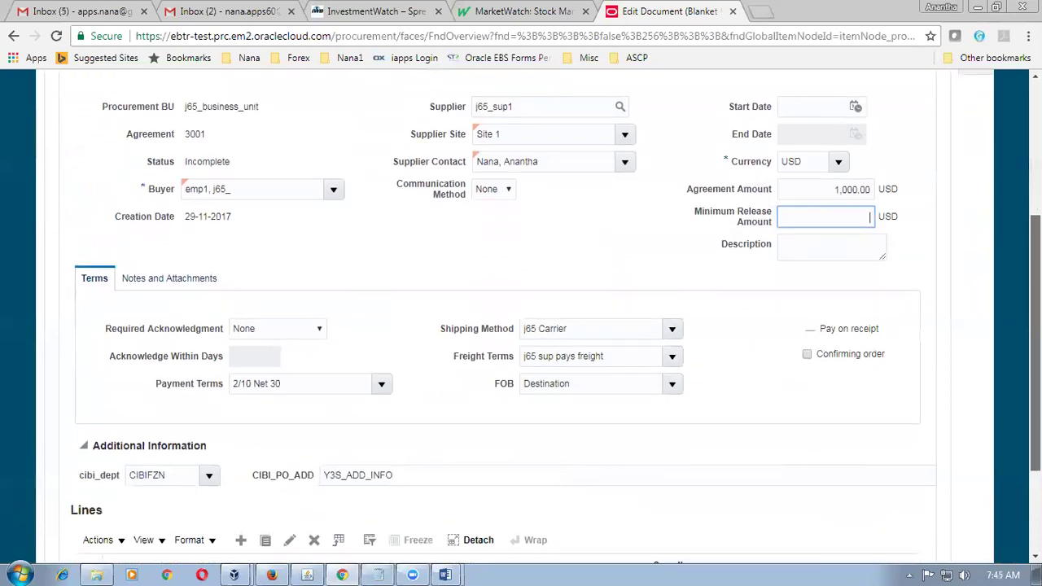
scroll(314, 477, "down", 2)
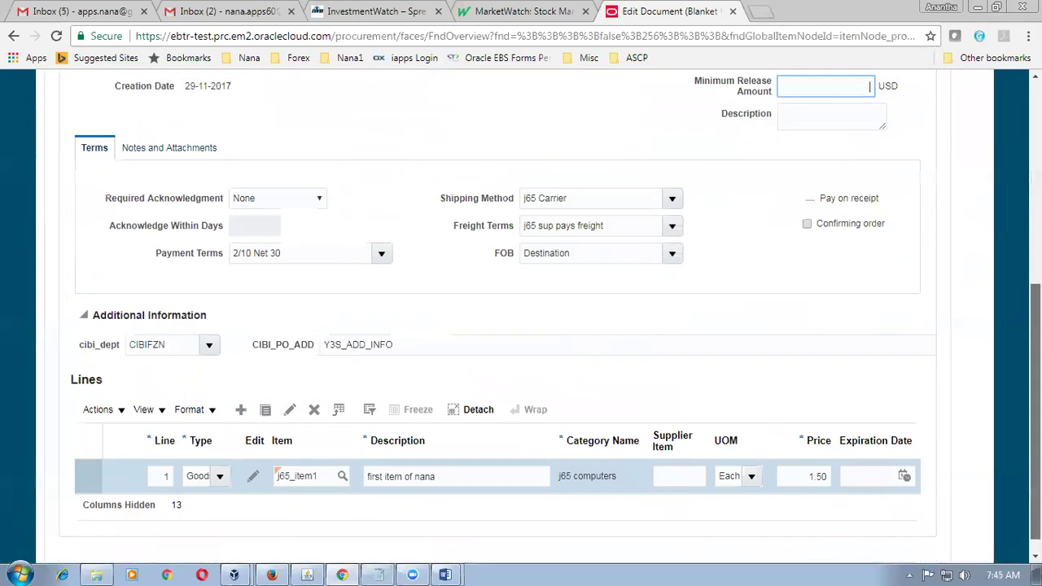
left_click(82, 472)
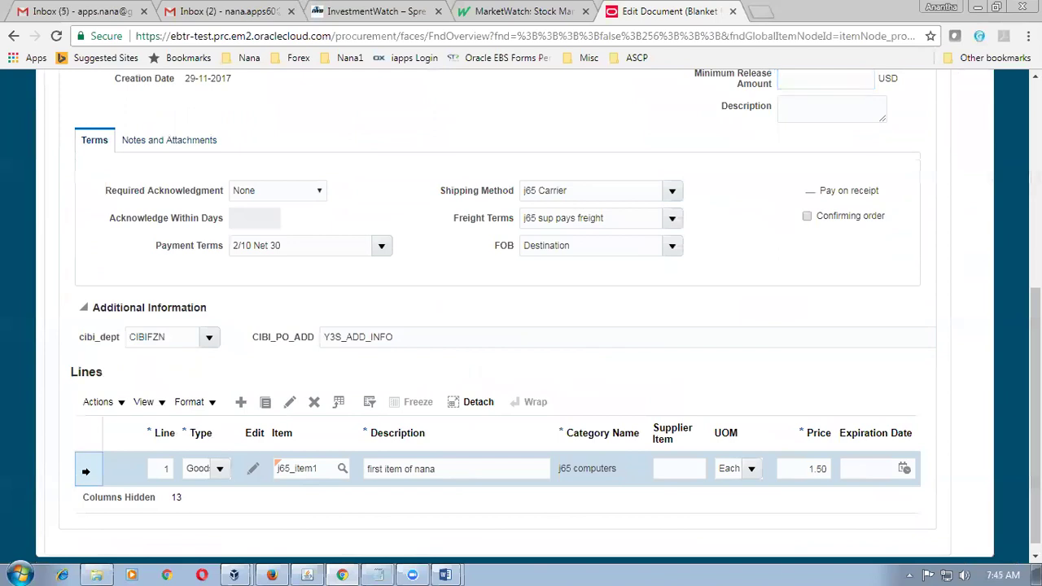
left_click(291, 402)
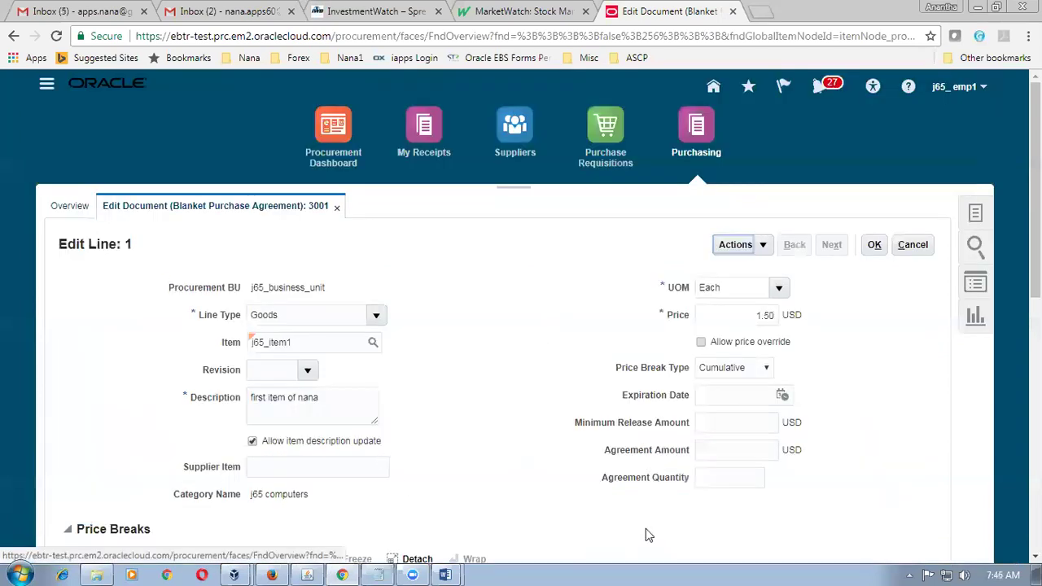
Point out the line's Minimum Release Amount, Agreement Amount and Agreement Quantity fields.
left_click(709, 424)
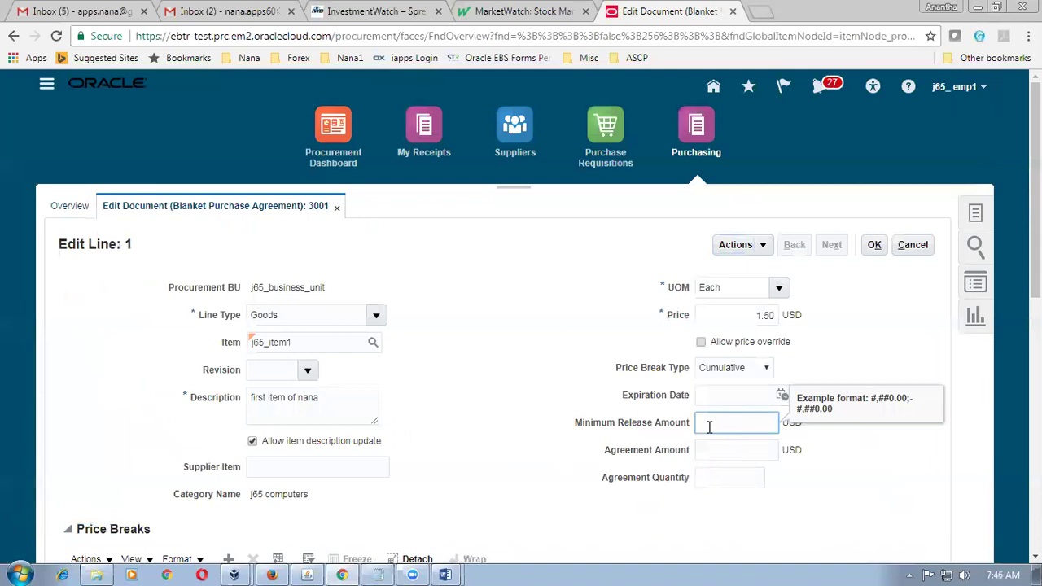
left_click(711, 455)
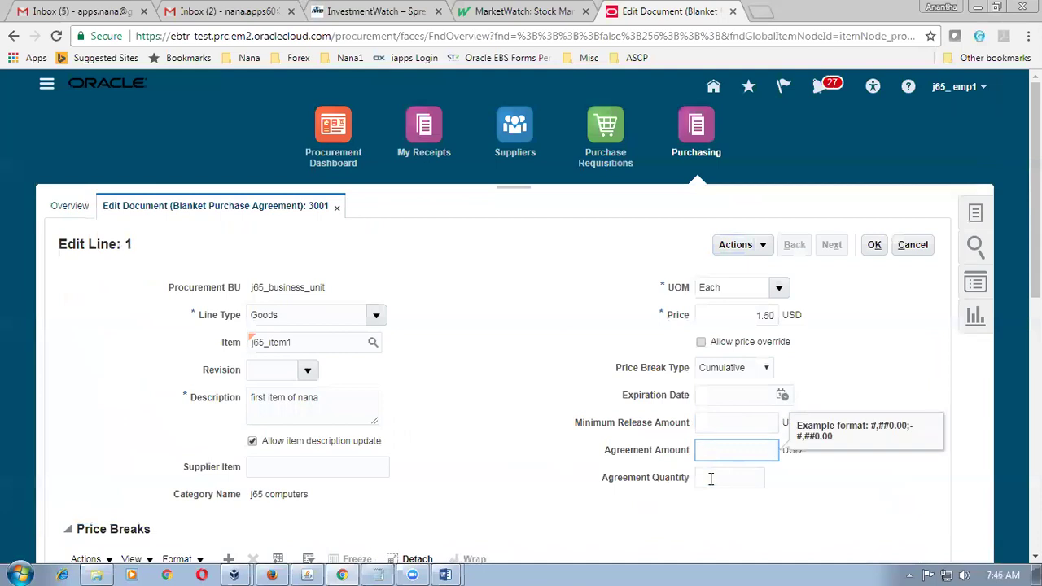
left_click(709, 478)
left_click(713, 458)
left_click(709, 481)
Switch to Oracle Applications and examine the agreed and released quantities and amounts on the first line of the blanket purchase agreement.
left_click(303, 574)
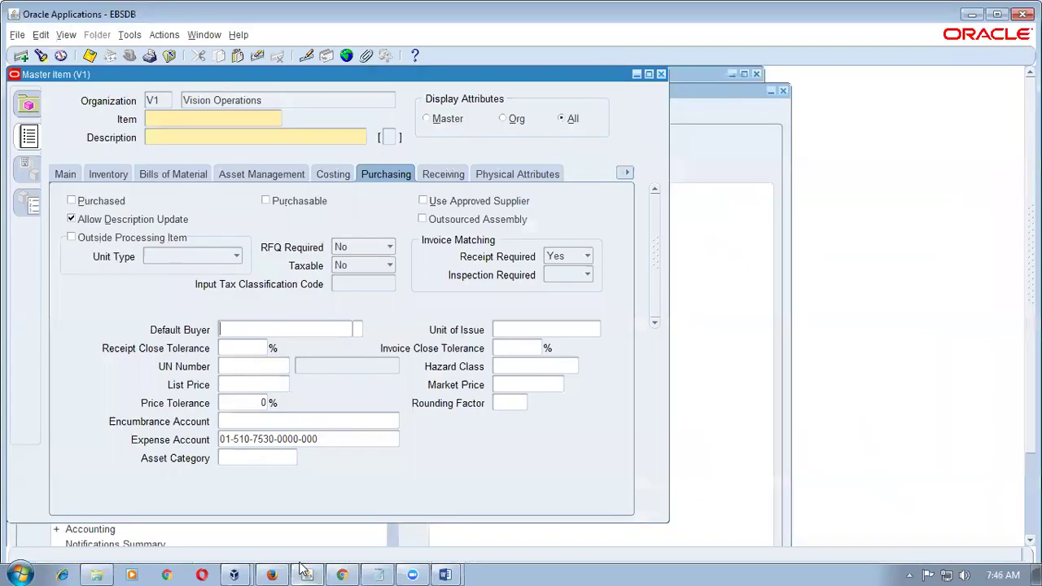
left_click(199, 39)
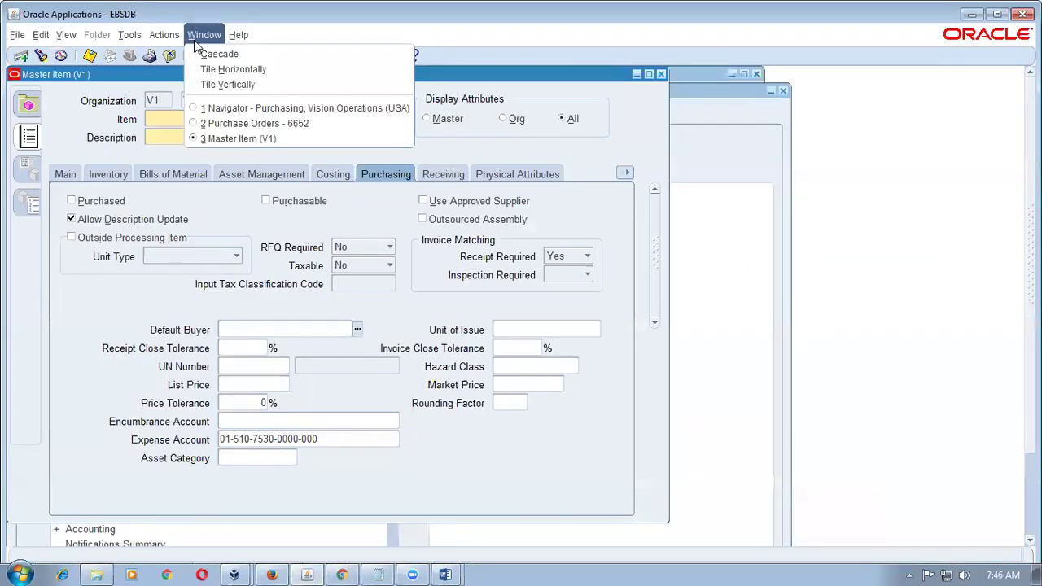
left_click(202, 124)
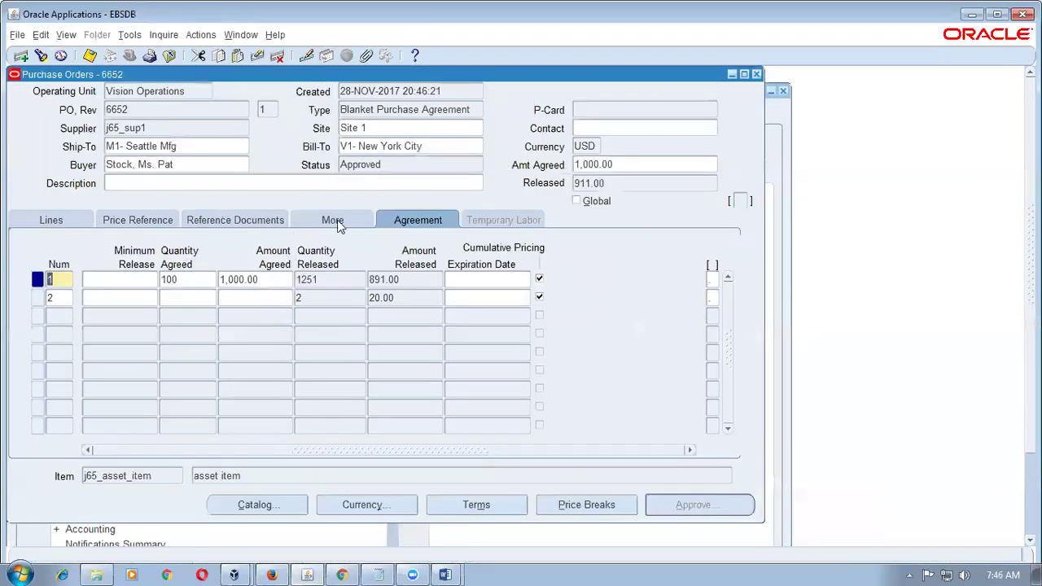
left_click(200, 275)
left_click(266, 279)
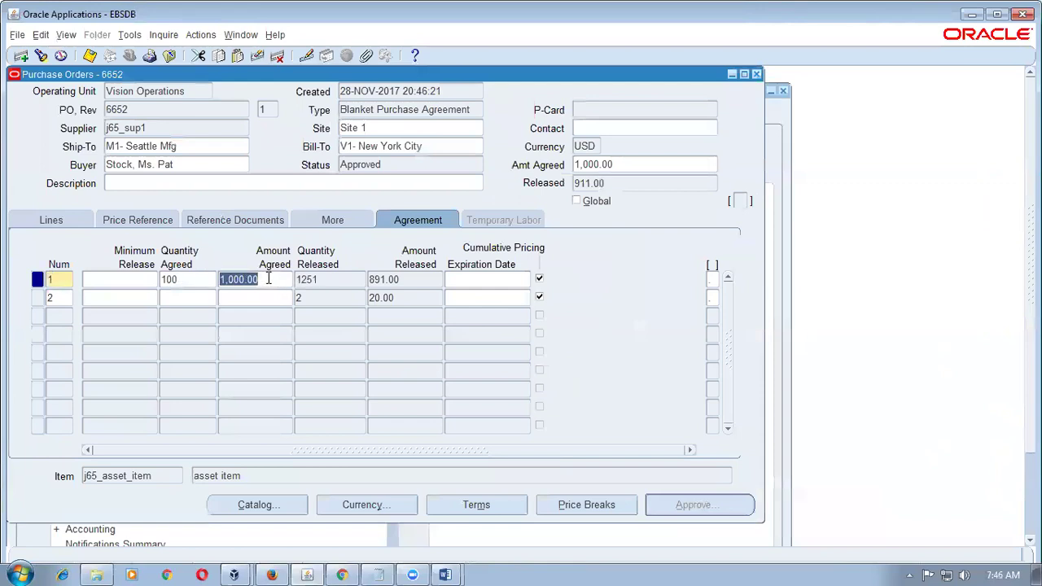
left_click(337, 281)
left_click(410, 282)
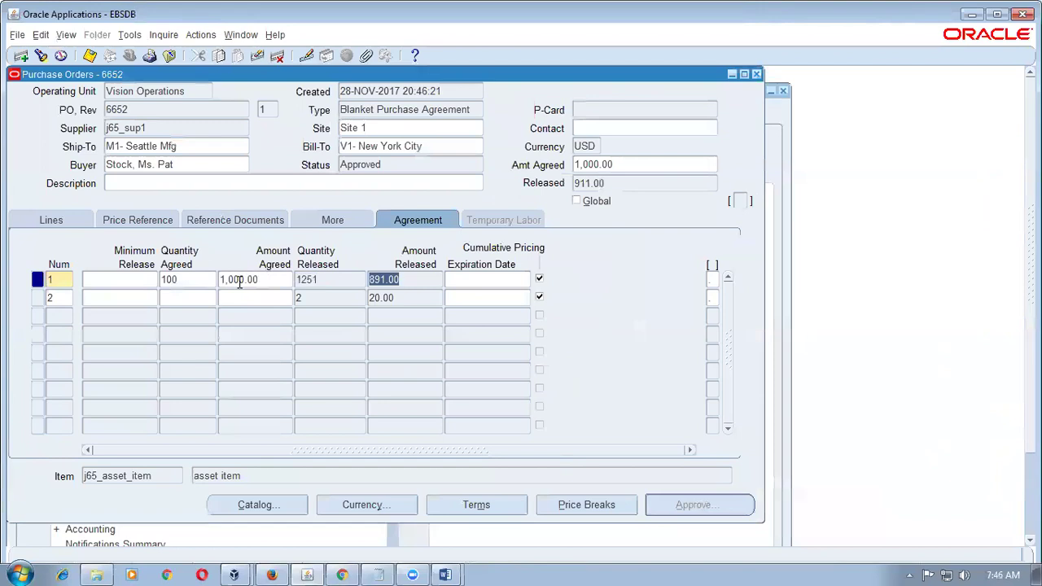
Return to the Fusion agreement line in the browser and compare its Agreement Amount and Agreement Quantity fields.
key("alt+Tab")
left_click(730, 450)
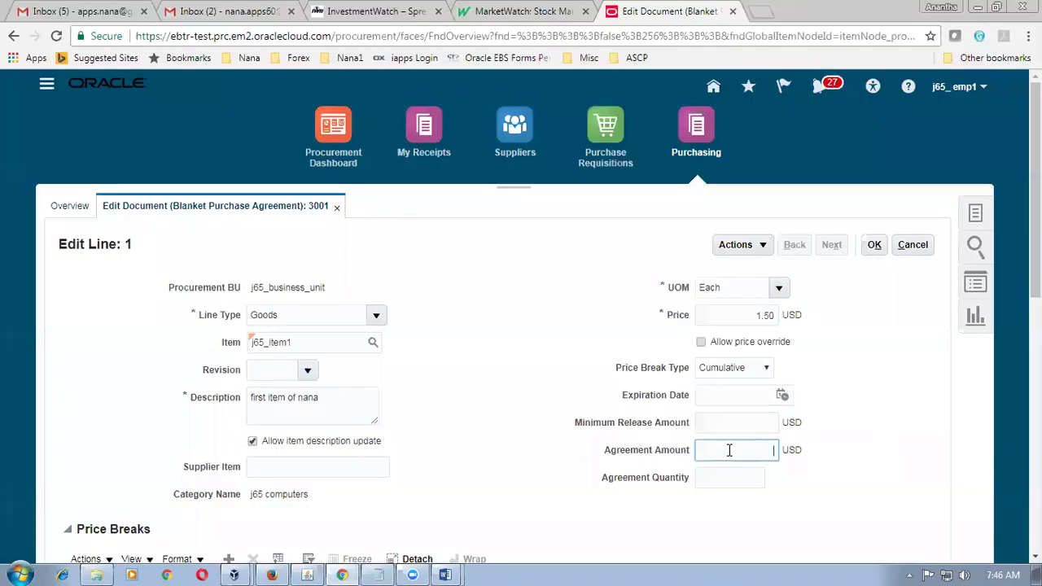
left_click(730, 475)
left_click(728, 453)
left_click(726, 476)
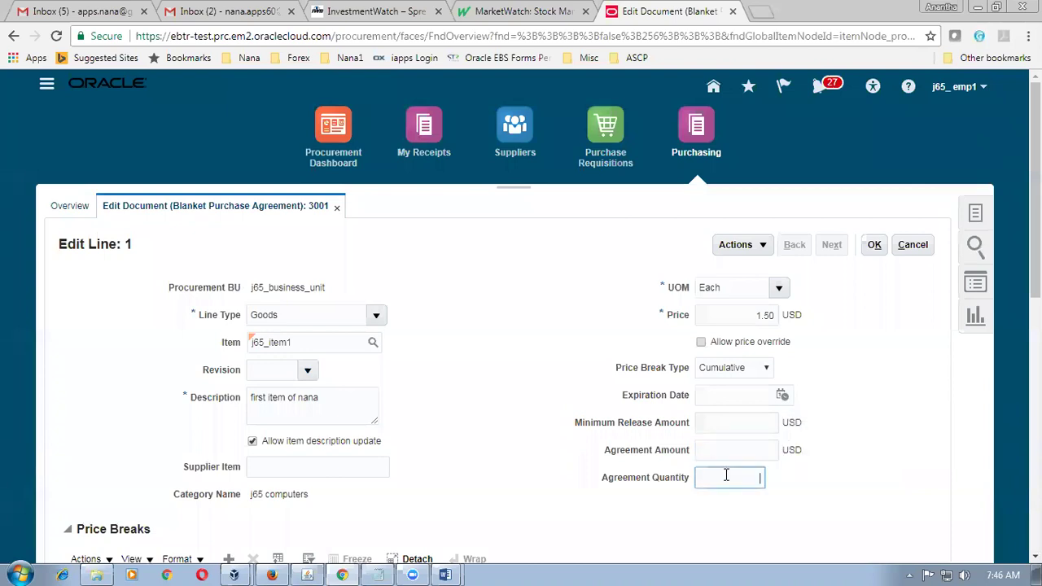
left_click(480, 512)
Add a price break to the agreement line with J651 as the ship-to organization.
scroll(479, 513, "down", 3)
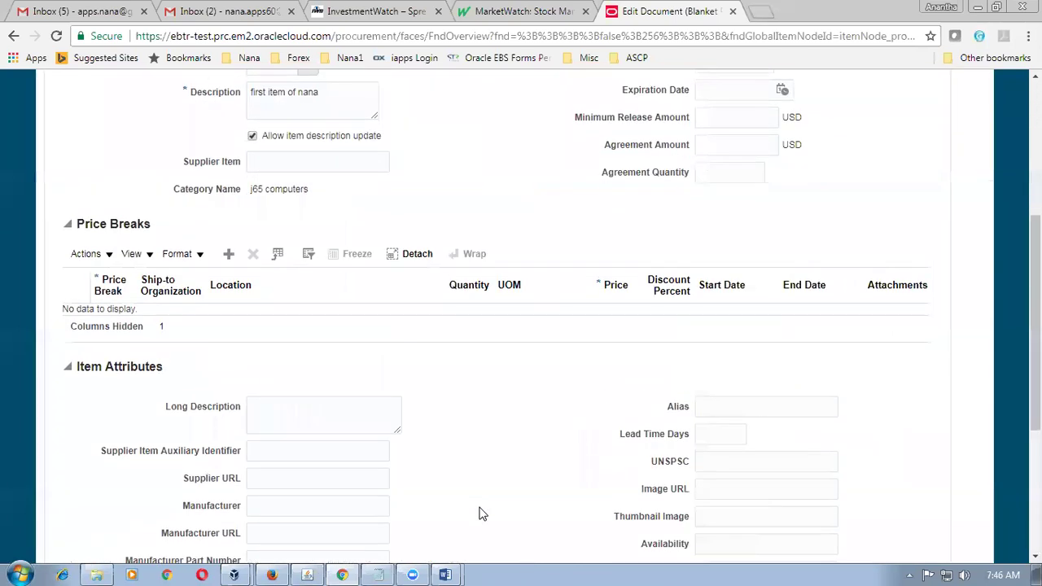
scroll(479, 513, "down", 1)
left_click(230, 179)
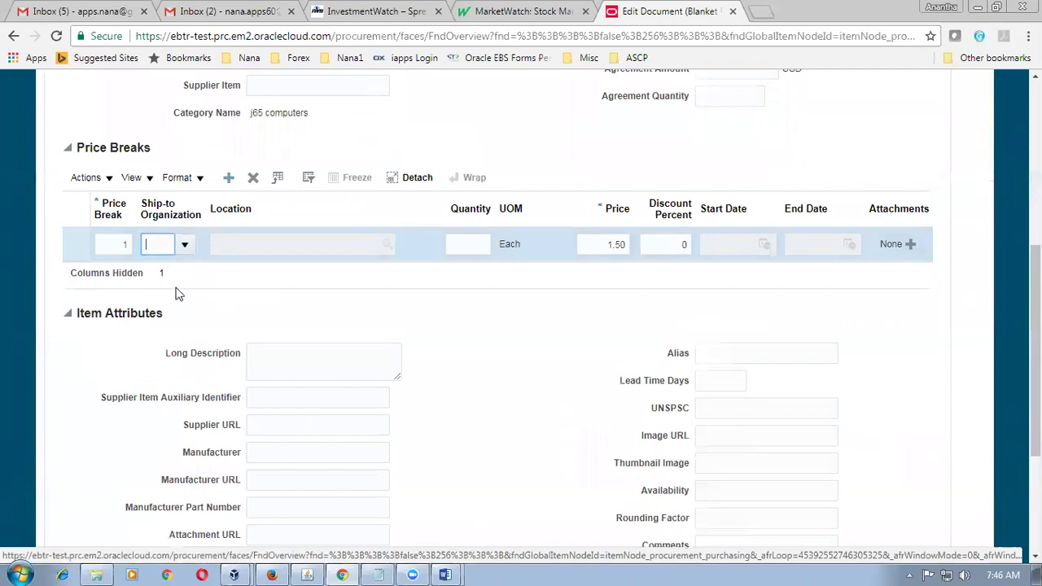
type("J651")
key("Tab")
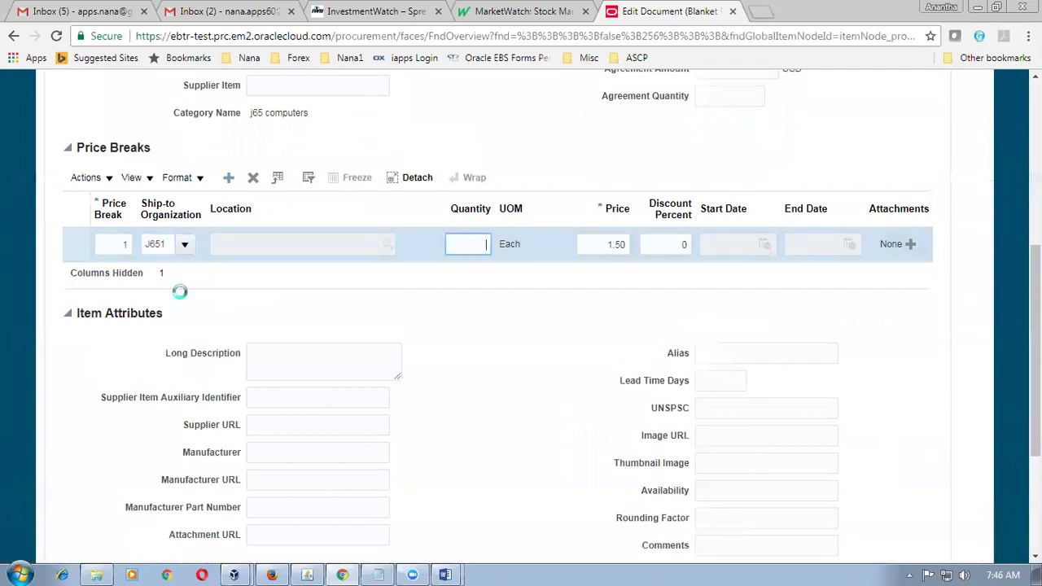
Search locations for j65 and set the price break's location to j65_loc_1.
left_click(250, 241)
type("j65_loc_")
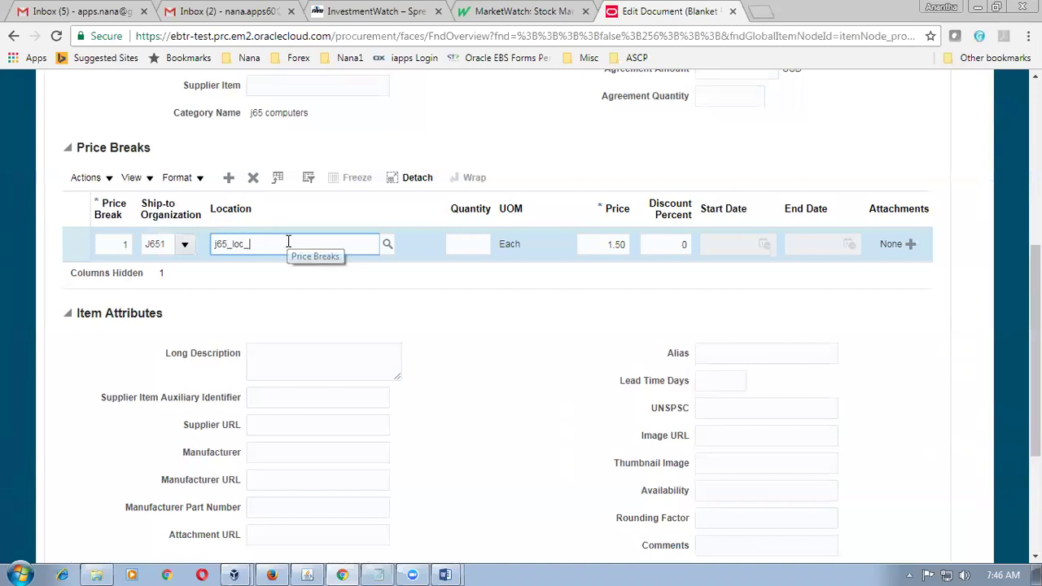
key("Tab")
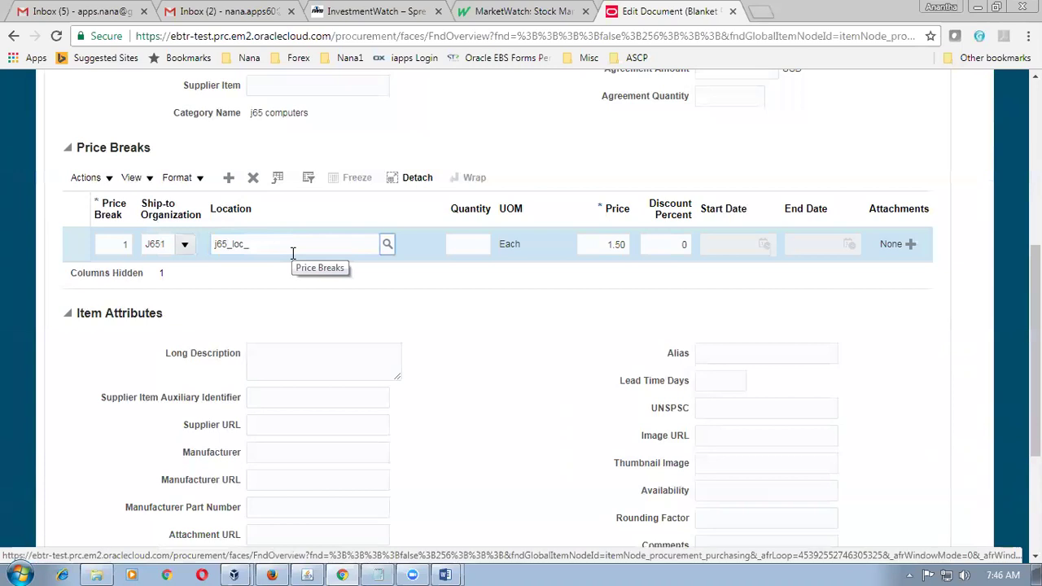
left_click(387, 245)
left_click(395, 284)
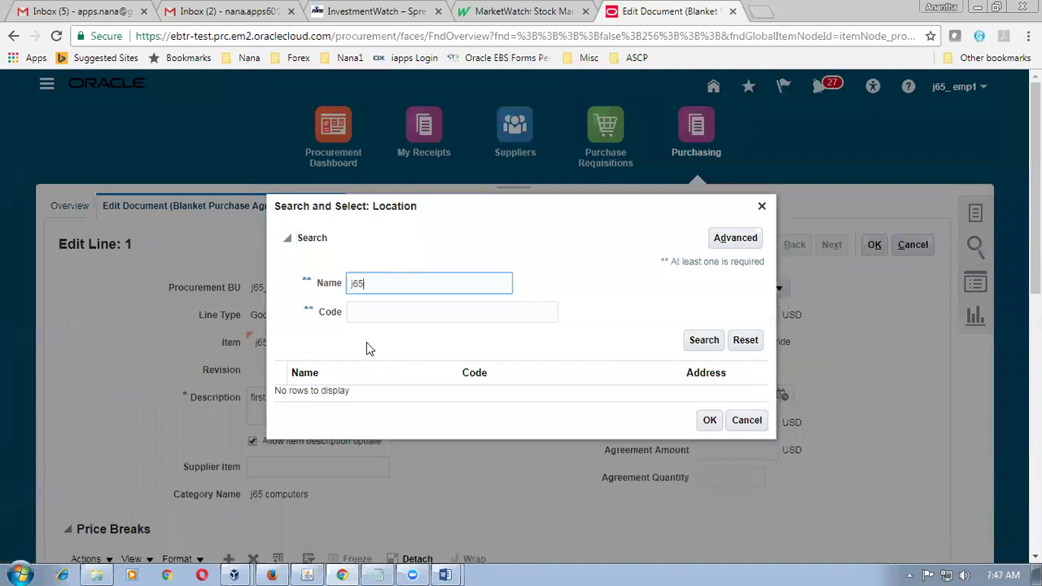
key("Return")
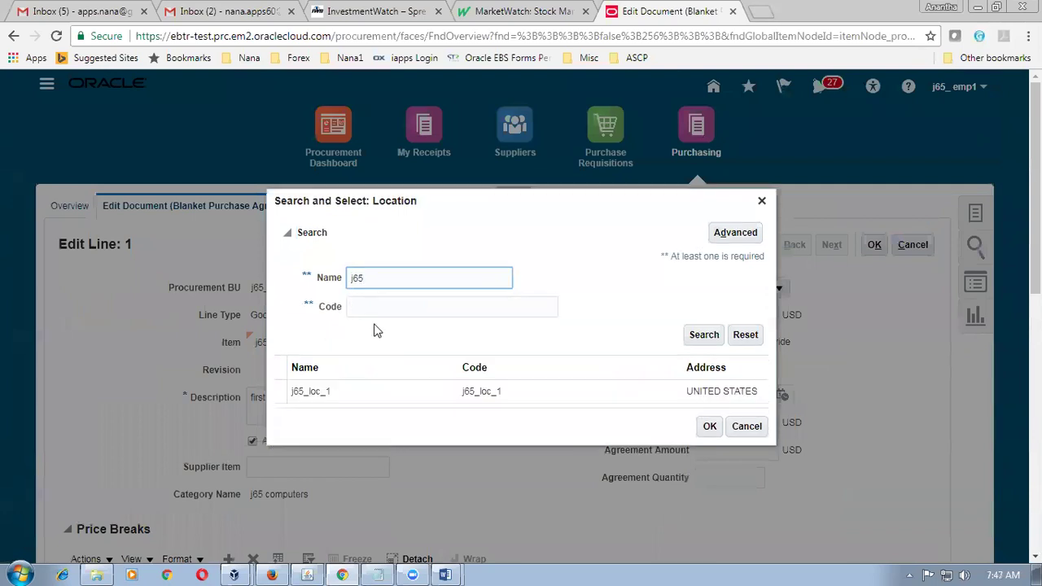
left_click(279, 395)
left_click(709, 426)
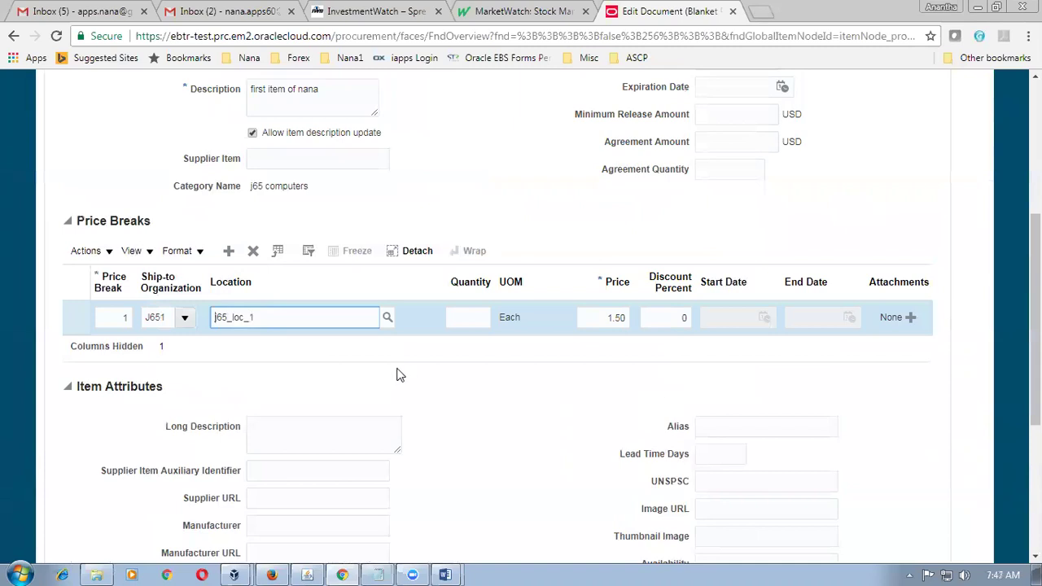
Set the price break's quantity to 100 and its discount to 25 percent.
left_click(463, 321)
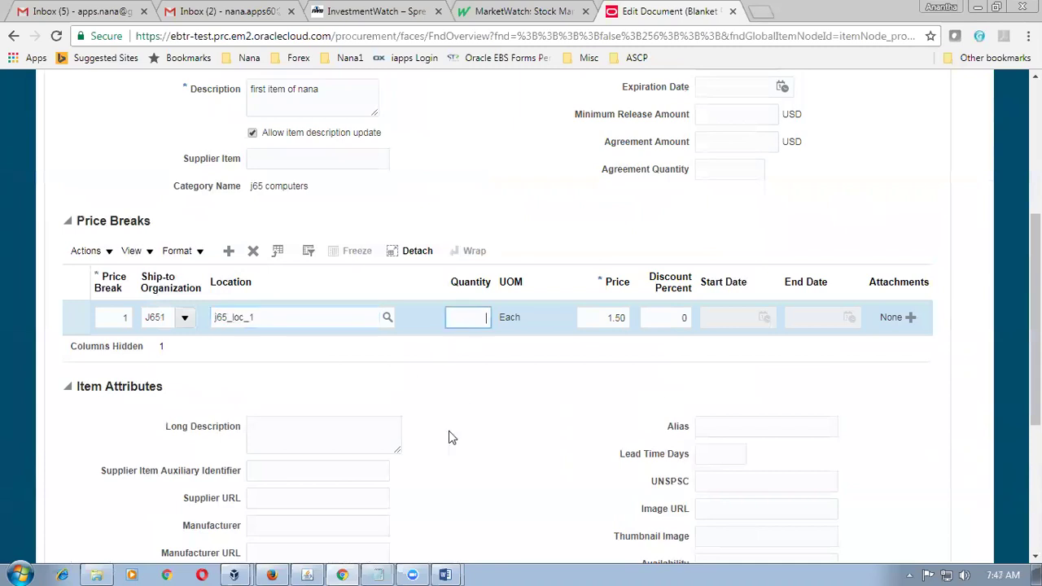
type("100")
key("Tab")
key("Tab")
type("2")
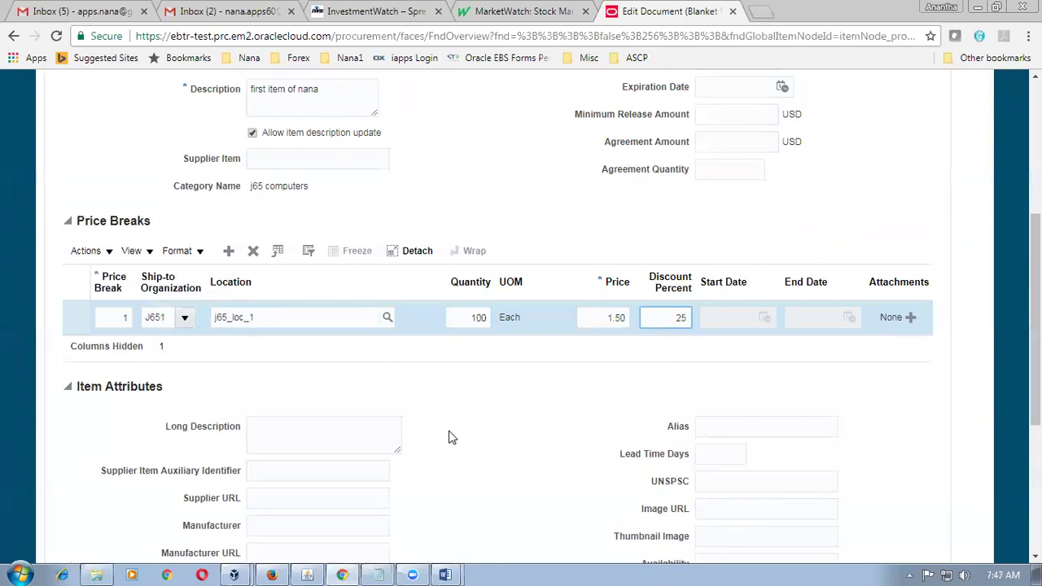
key("shift+Tab")
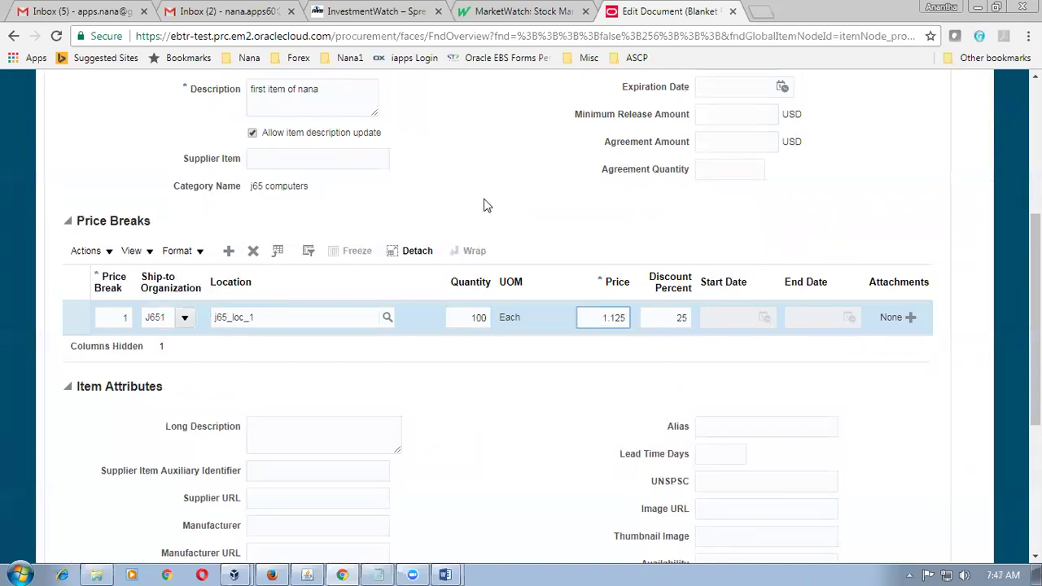
Check the options for the agreement line's price break type and keep Cumulative selected.
left_click(482, 200)
scroll(480, 206, "up", 3)
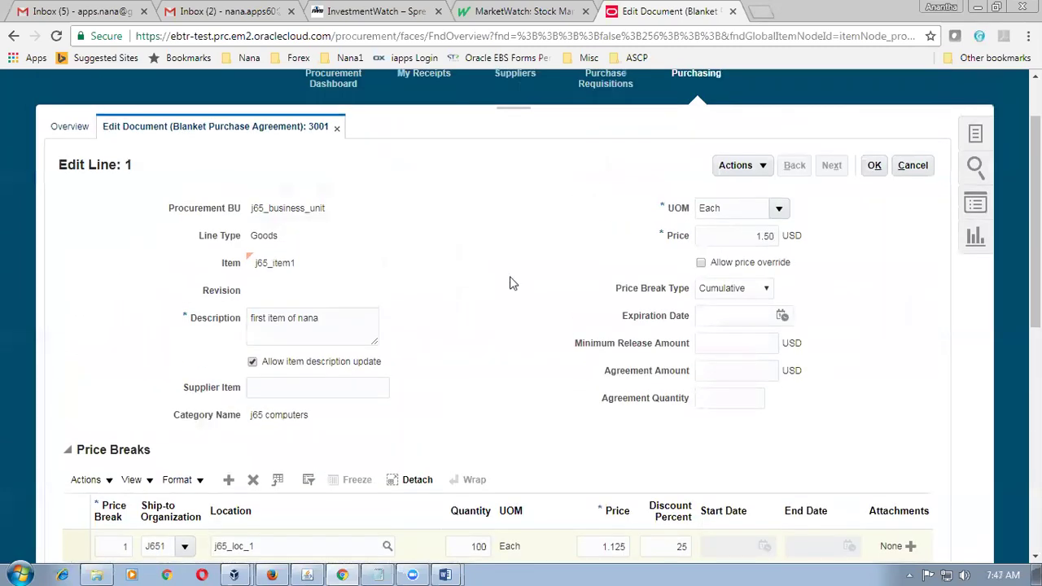
left_click(739, 291)
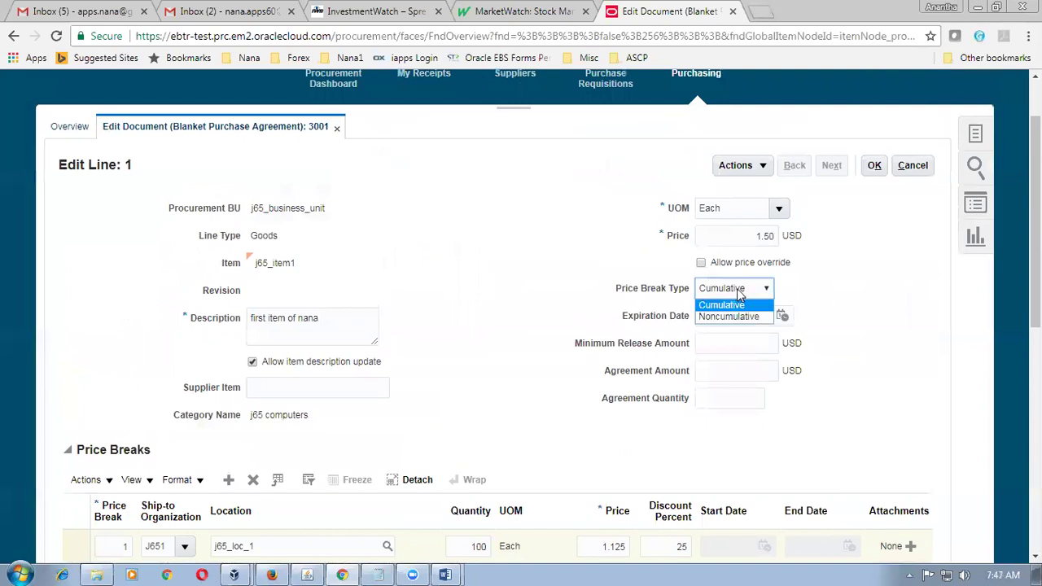
left_click(741, 302)
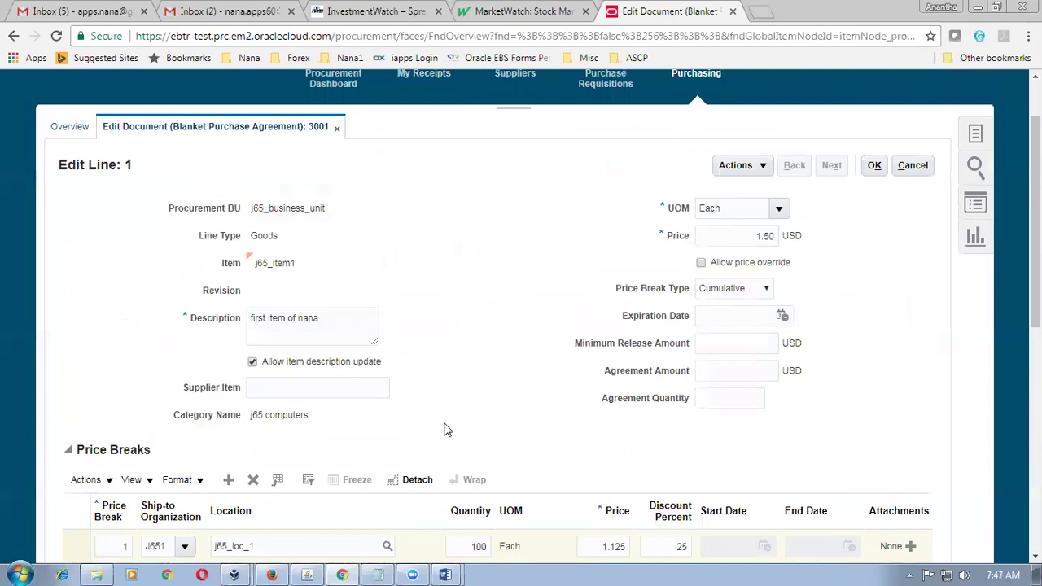
Review the price break's price and quantity together with the line's price break type and minimum release amount.
scroll(446, 428, "down", 2)
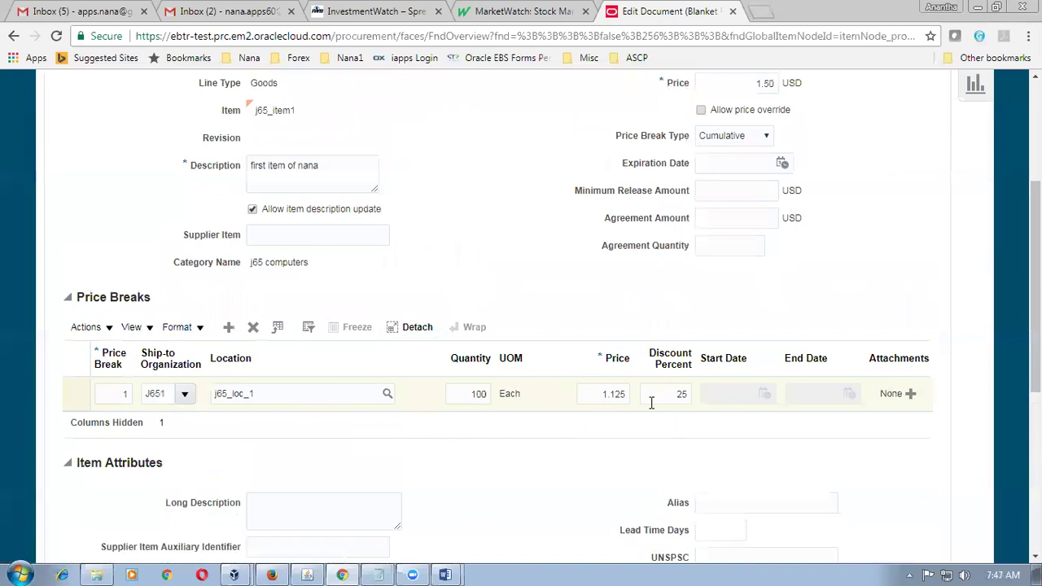
left_click(597, 398)
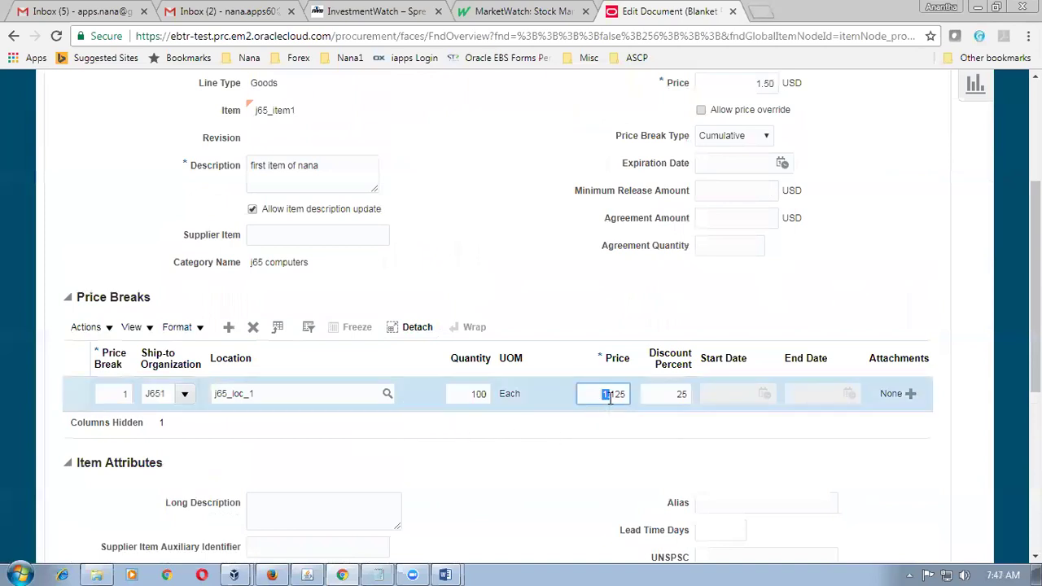
double_click(597, 397)
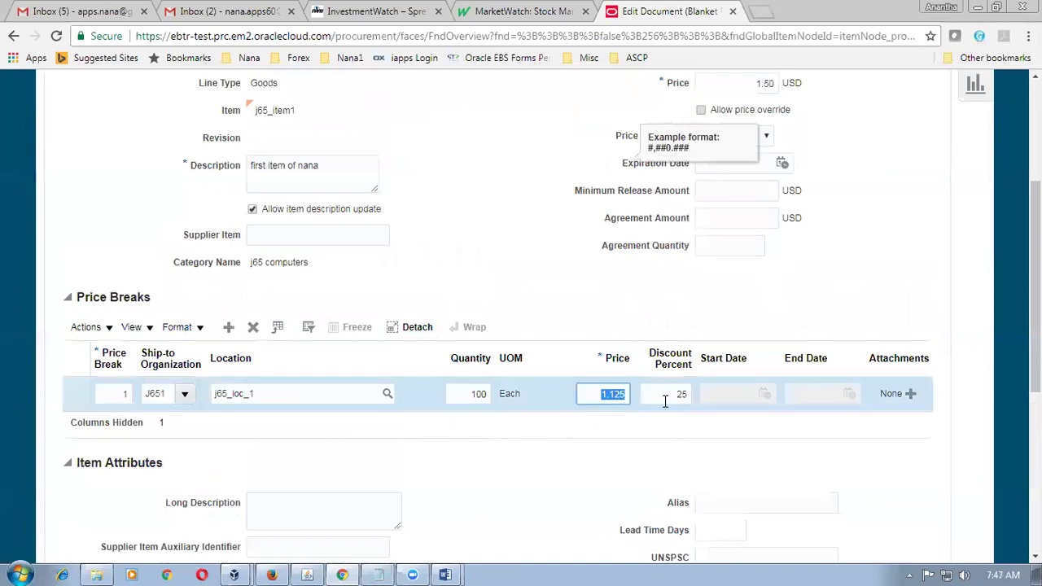
left_click(641, 474)
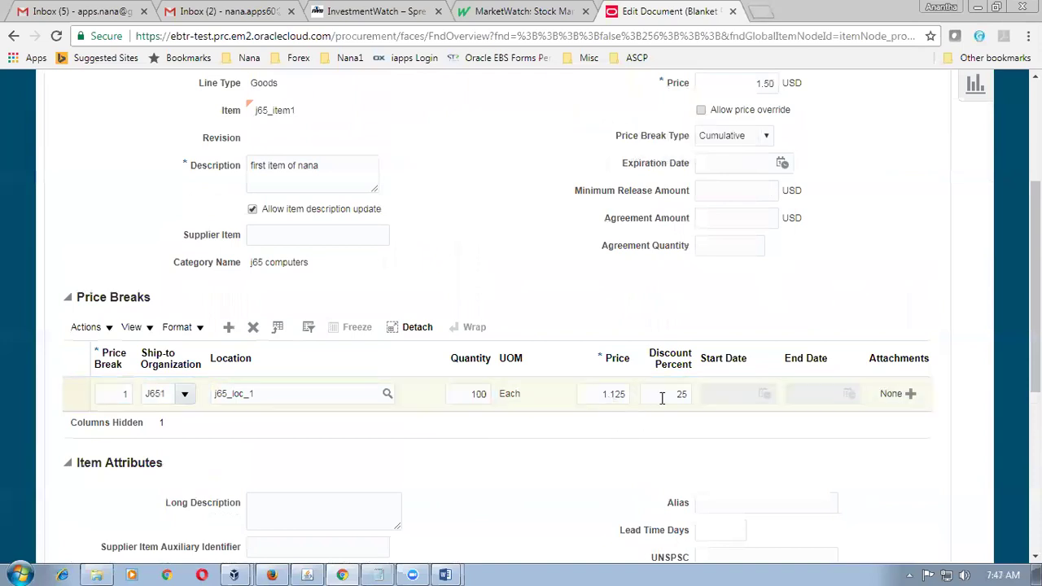
double_click(600, 394)
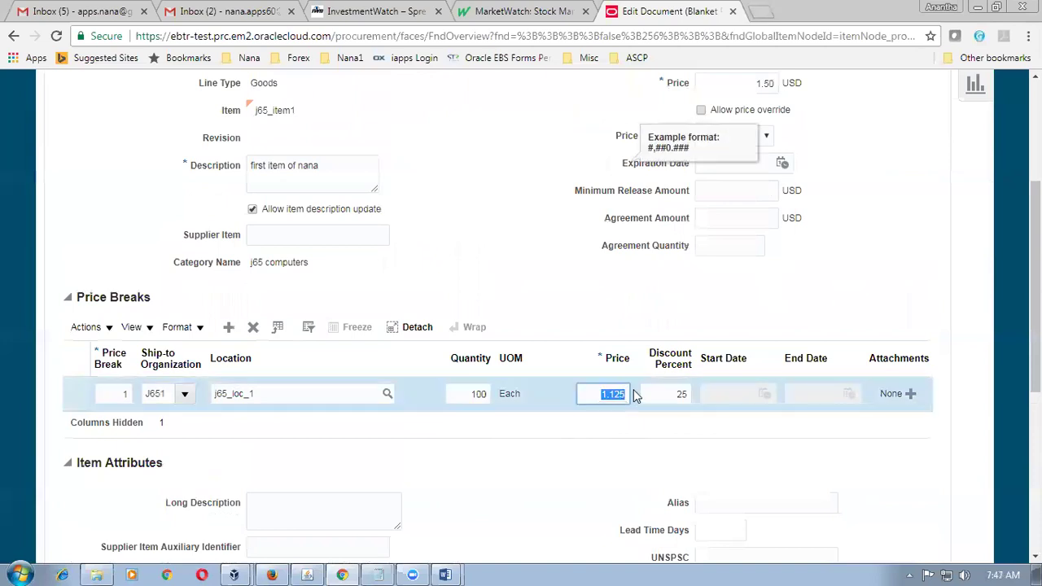
double_click(491, 395)
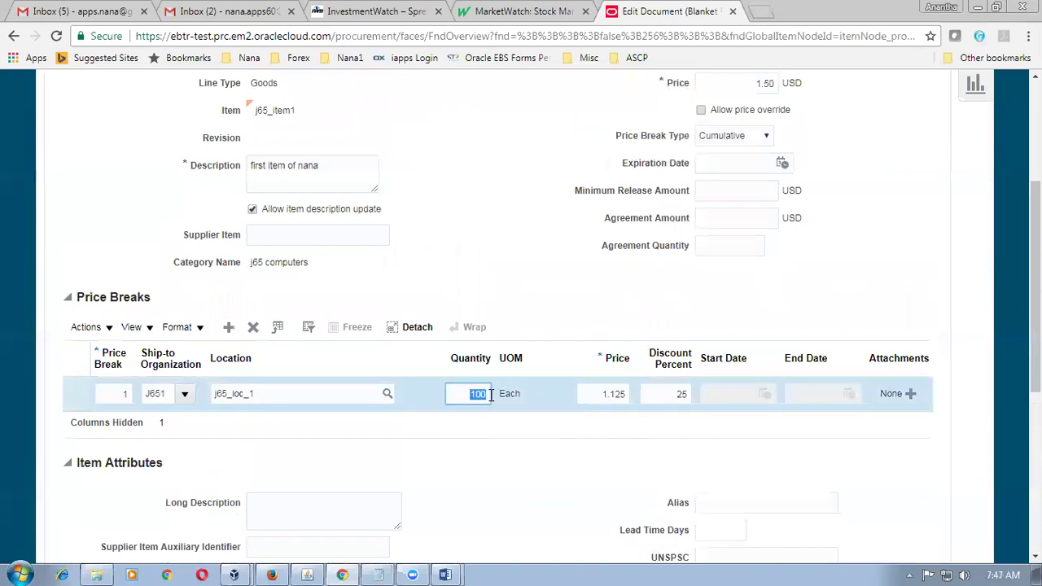
left_click(508, 316)
scroll(508, 316, "up", 2)
left_click(745, 295)
left_click(734, 343)
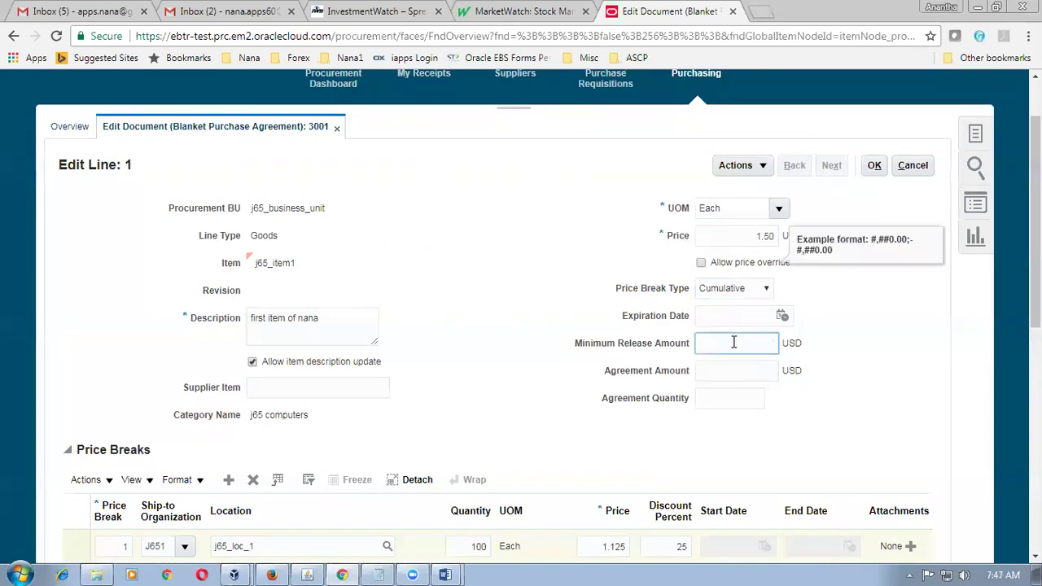
left_click(542, 333)
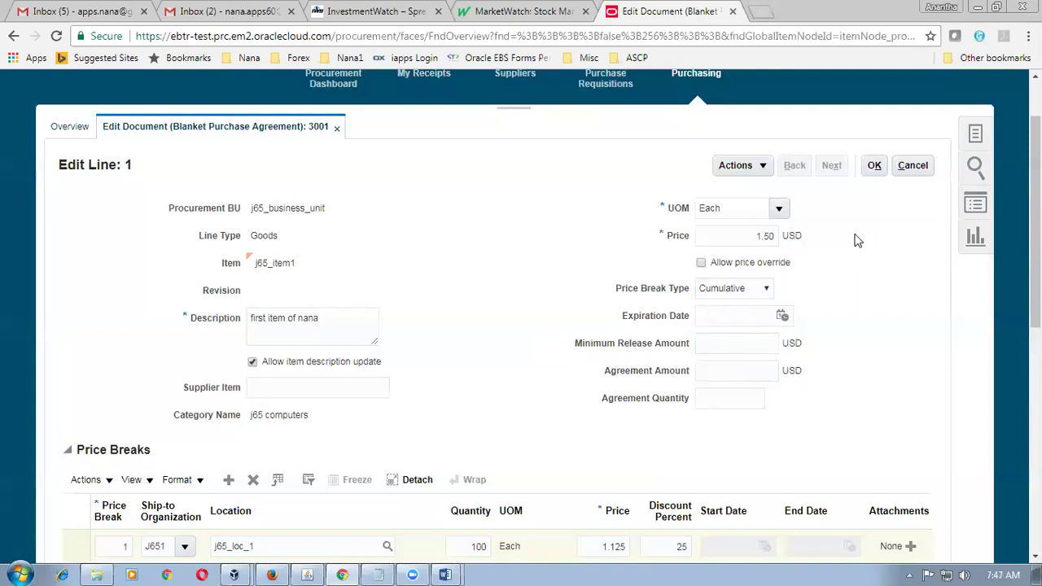
Accept the agreement line edits and submit the blanket purchase agreement for approval, acknowledging the confirmation.
left_click(874, 166)
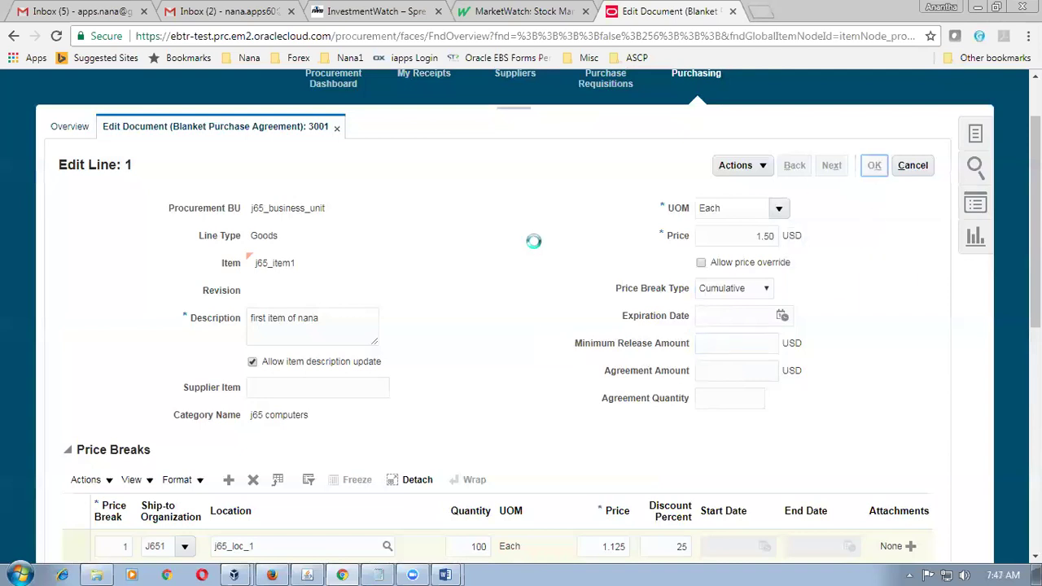
left_click(878, 169)
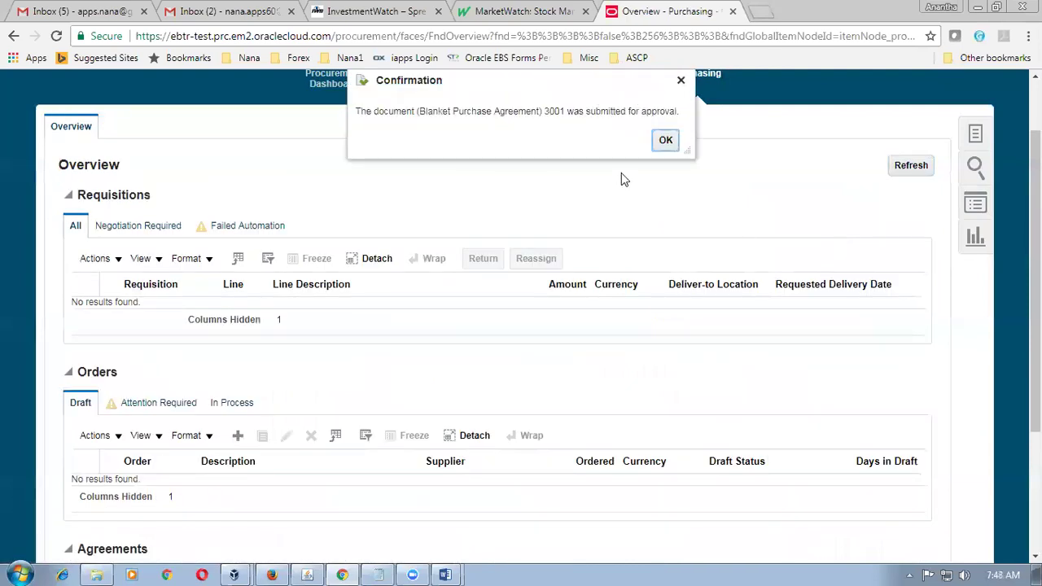
left_click(662, 144)
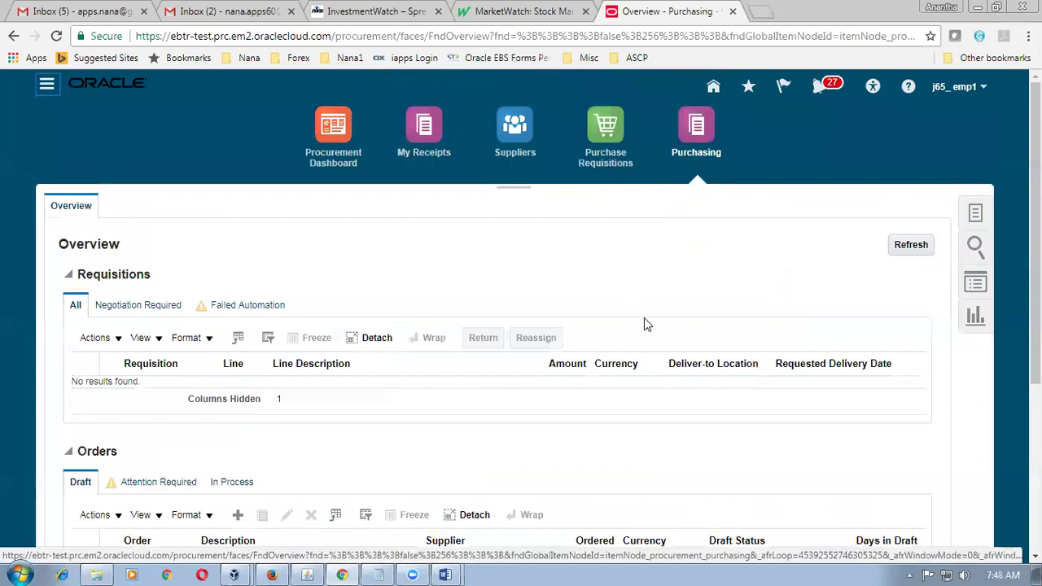
Switch to the Automatic Document Creation document in Word and examine the SR, ASR, ASL and BPA requirements for blanket releases.
key("alt+Tab")
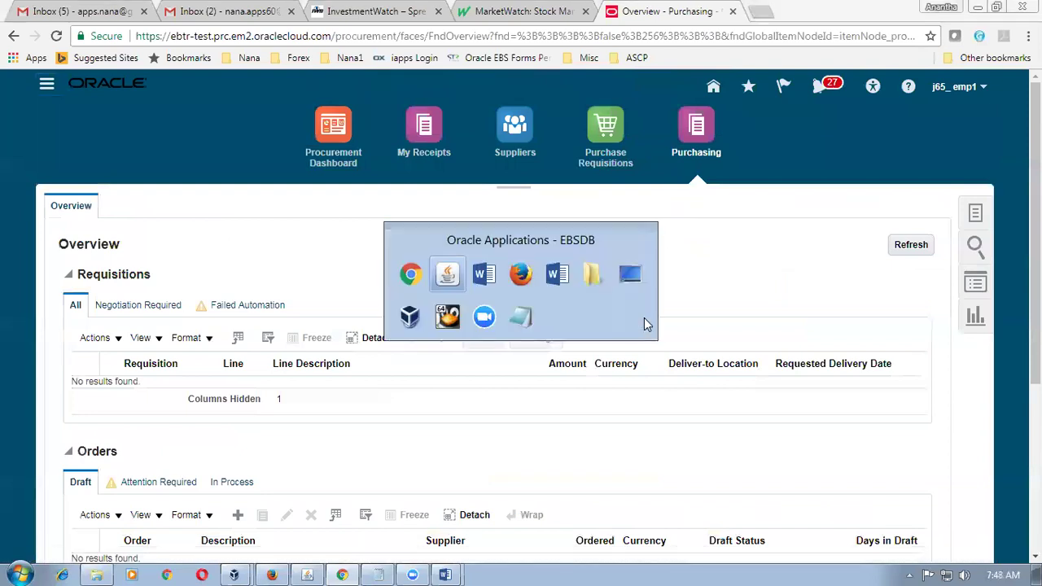
key("alt+Tab")
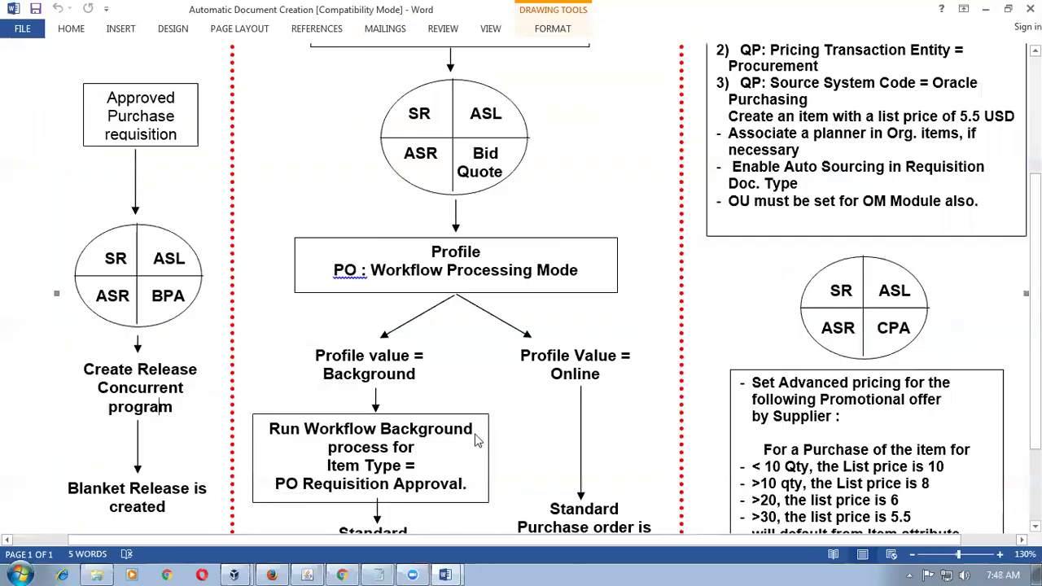
double_click(116, 261)
double_click(114, 296)
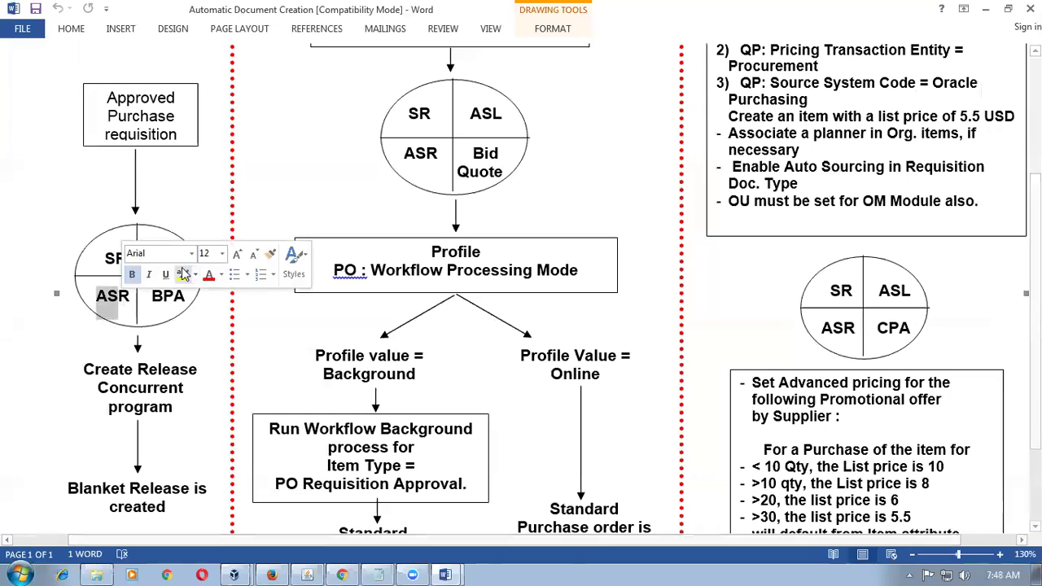
left_click(167, 295)
left_click_drag(155, 262, 174, 300)
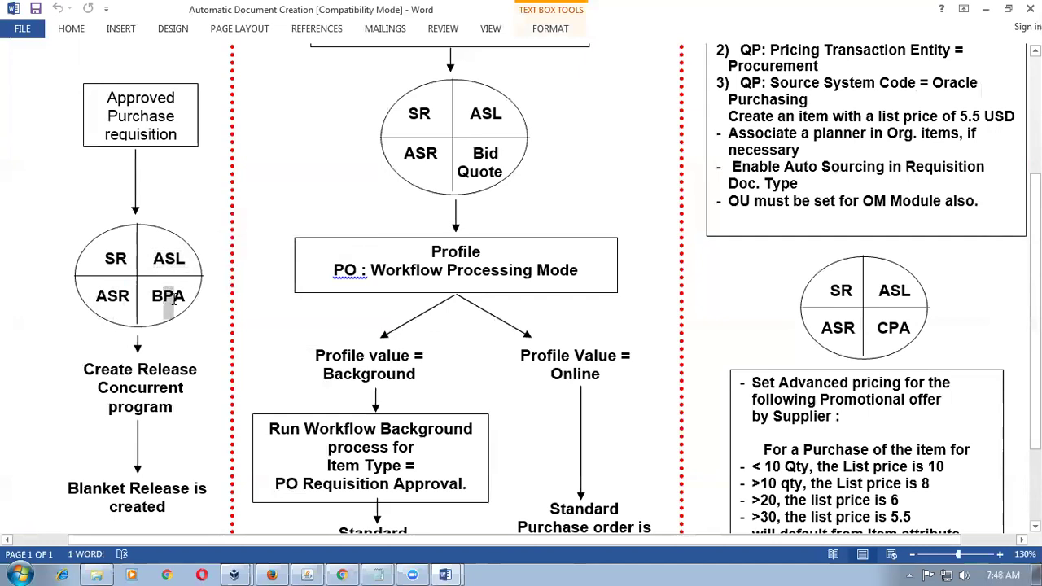
Return to Fusion Purchasing in the browser and start a new entry under Manage Approved Supplier List Entries.
key("alt+Tab")
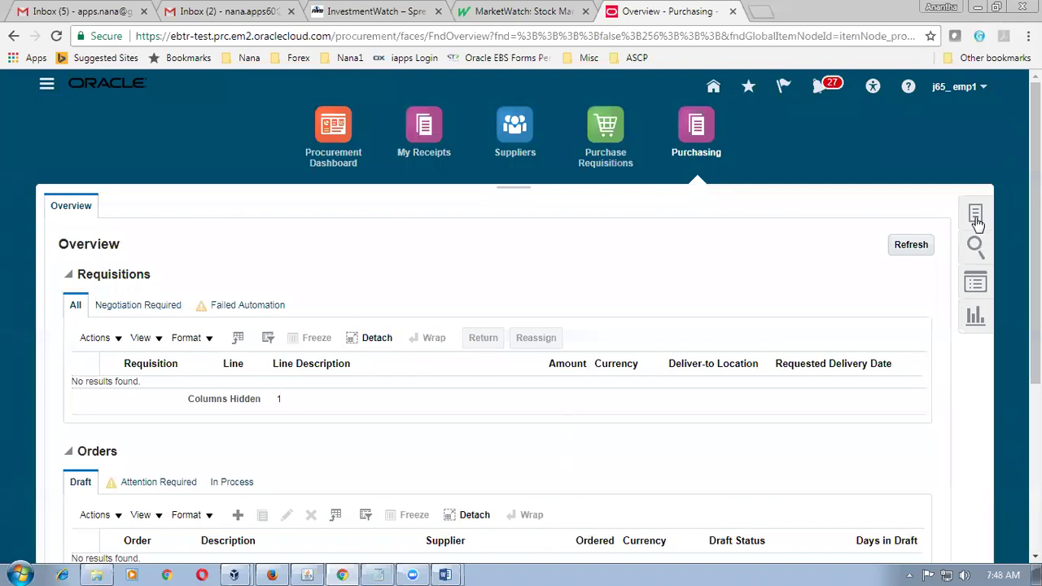
left_click(977, 216)
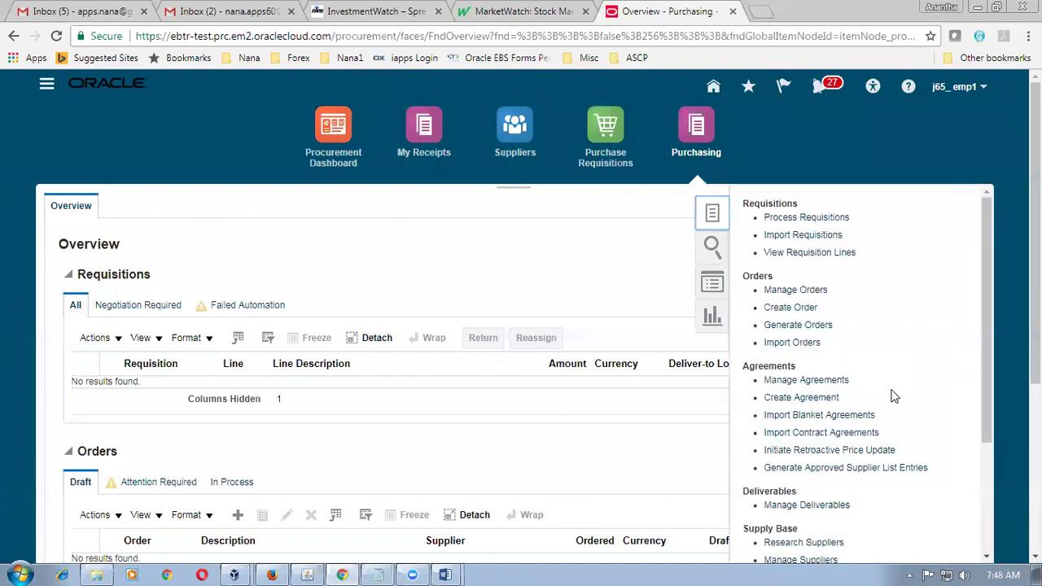
scroll(896, 423, "down", 1)
scroll(894, 422, "down", 1)
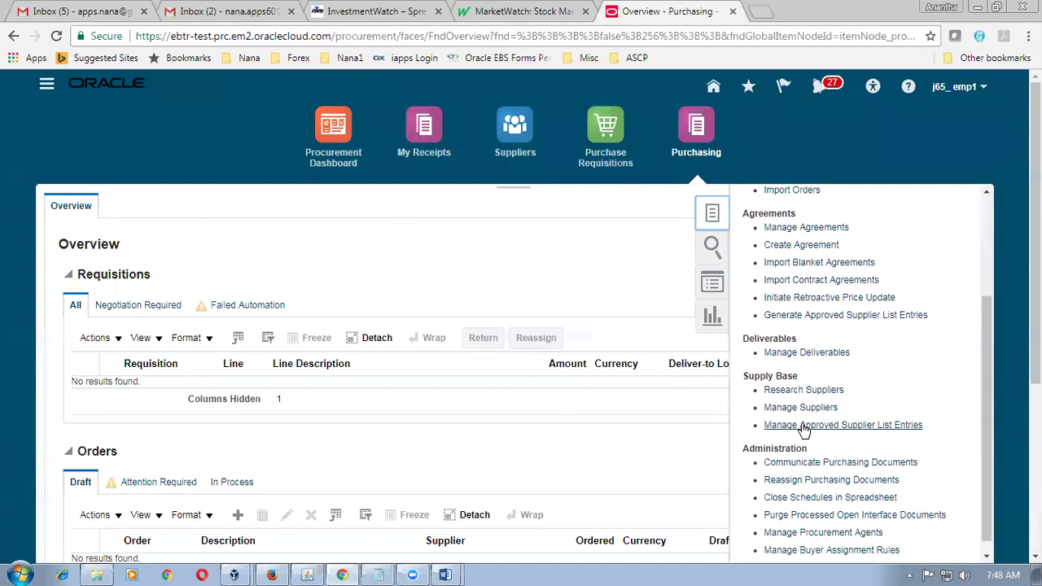
left_click(804, 426)
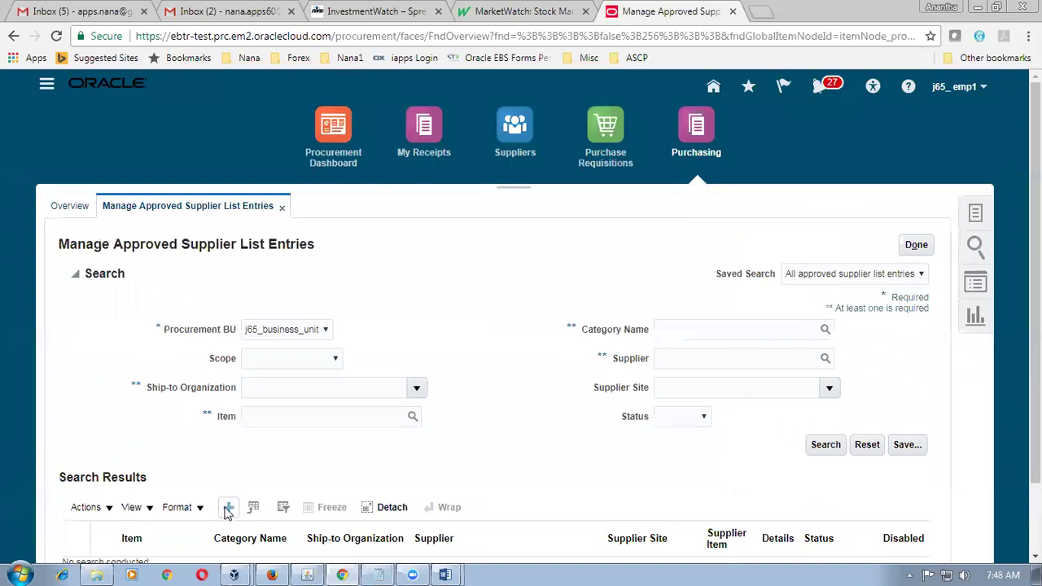
left_click(229, 509)
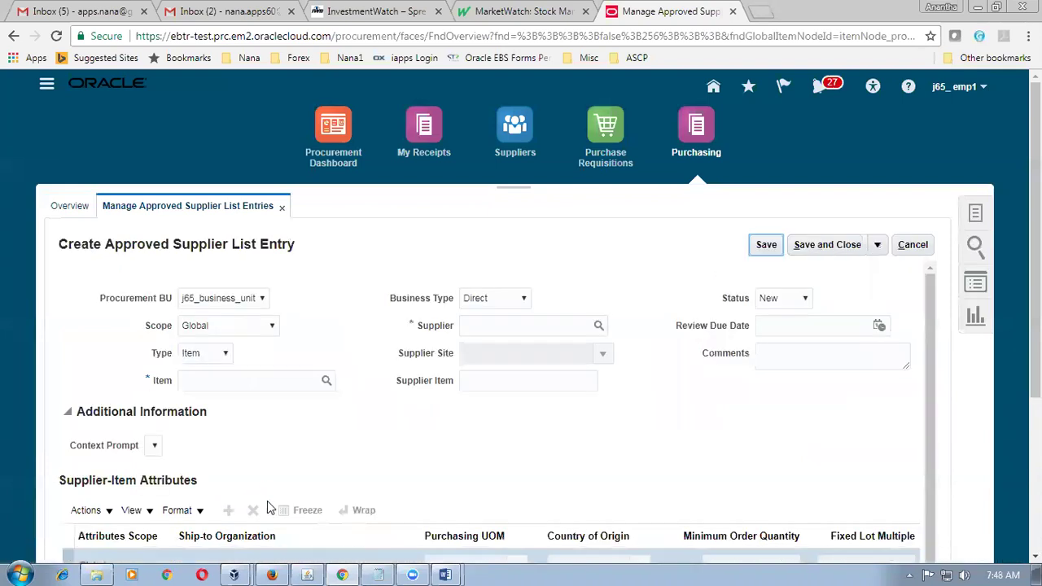
Set the approved supplier list entry's supplier to j65_sup1 and its status to Approved.
left_click(498, 326)
type("j65")
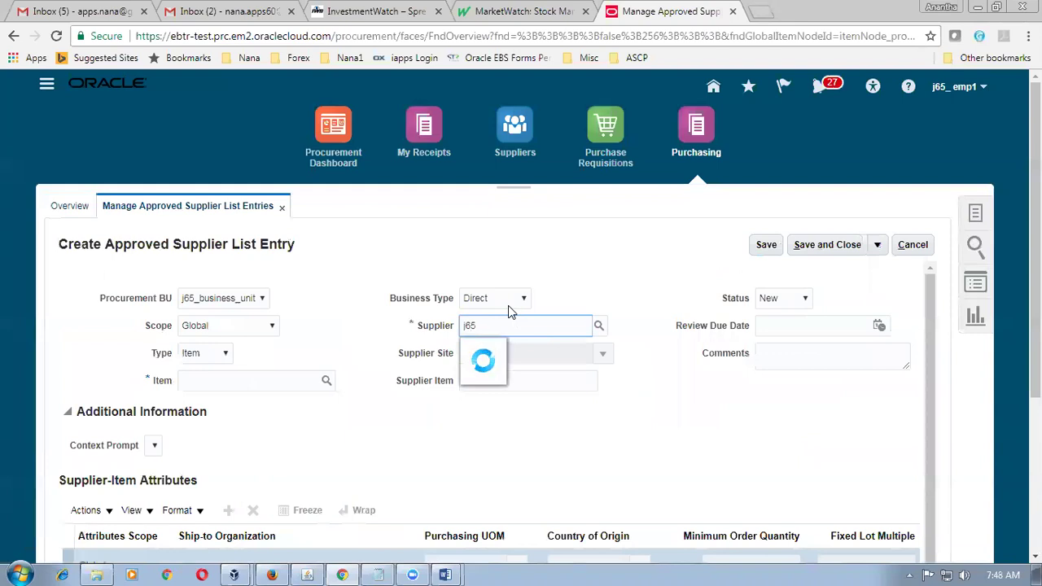
left_click(498, 350)
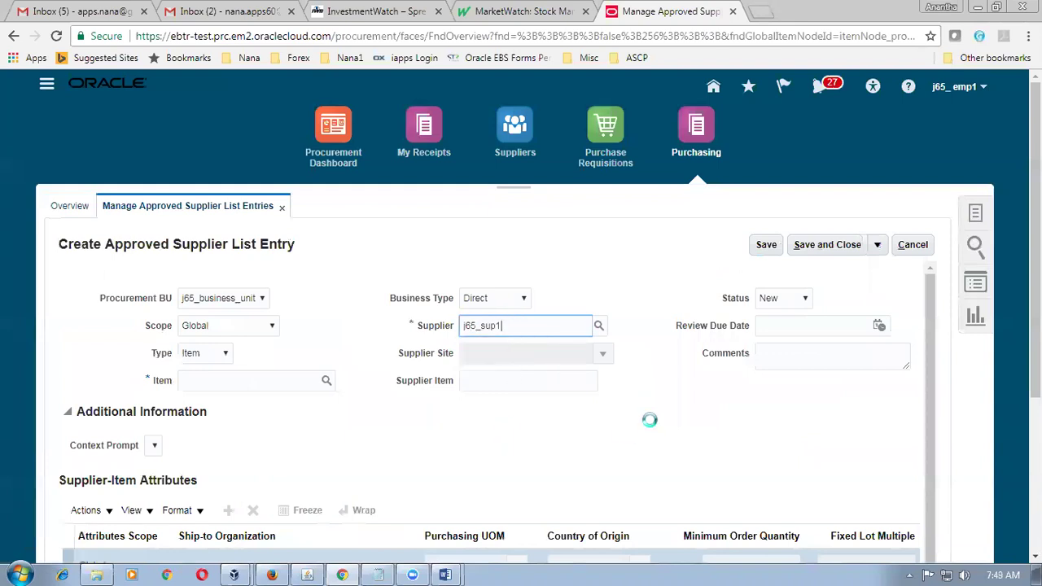
left_click(788, 299)
left_click(788, 314)
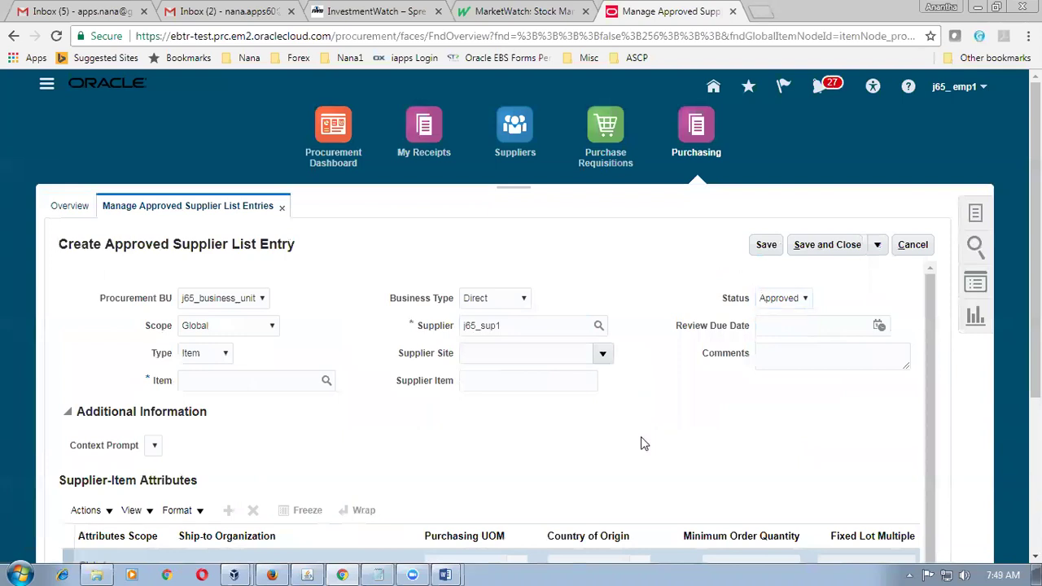
Set the supplier site of the approved supplier list entry to Site 1.
left_click(487, 350)
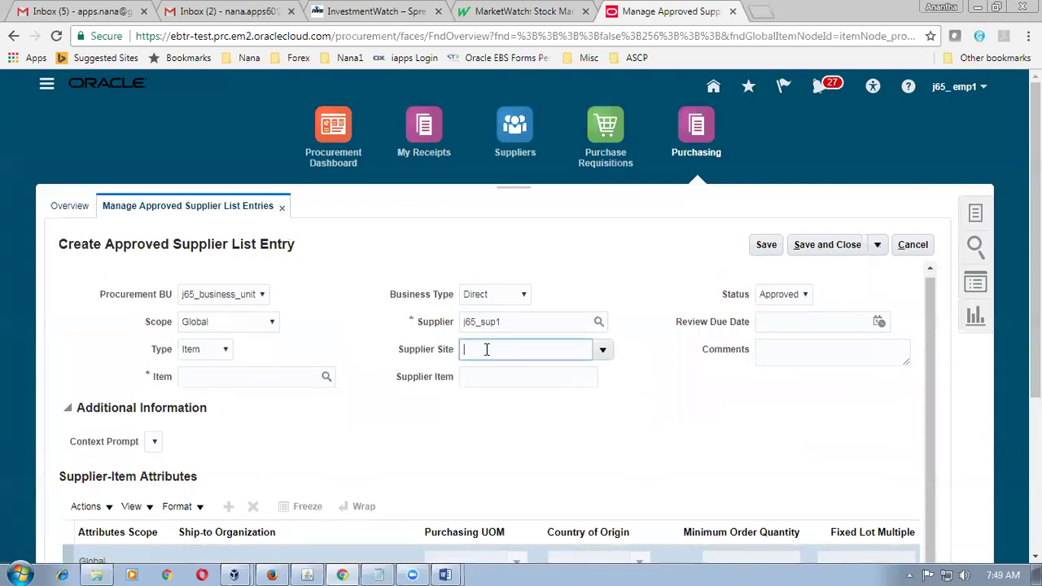
key("ctrl+l")
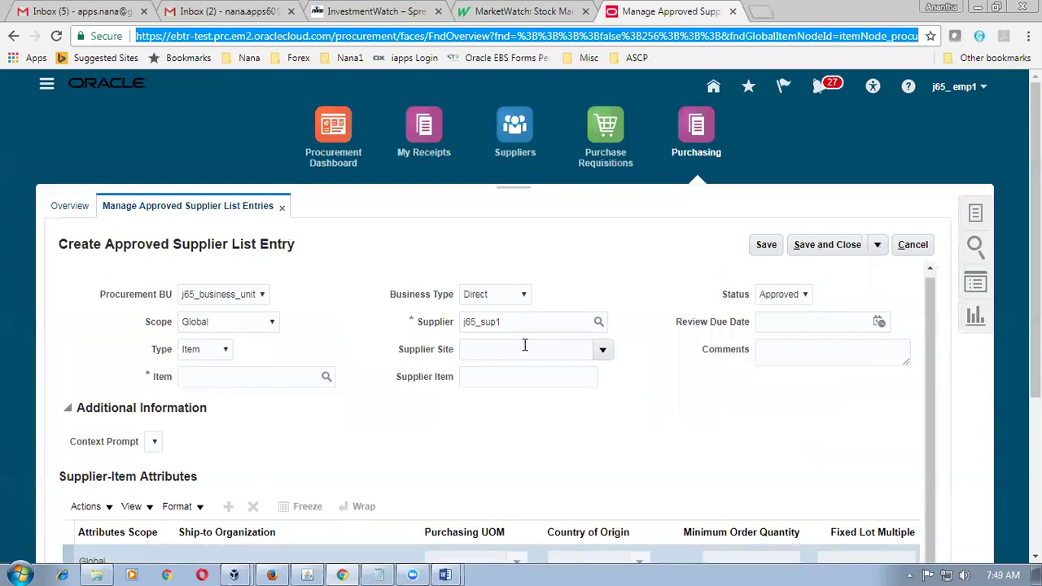
left_click(527, 349)
left_click(603, 350)
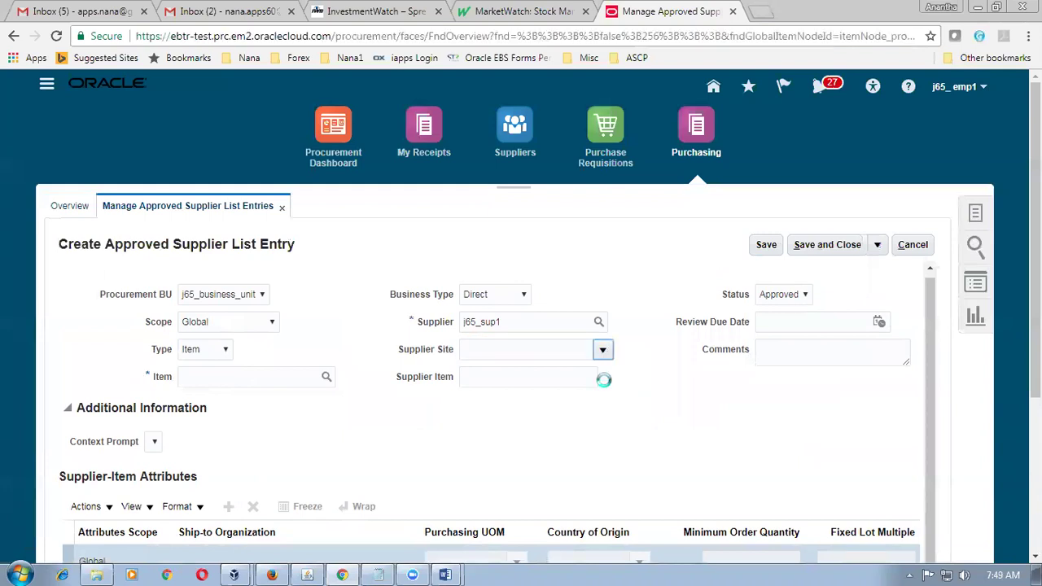
left_click(513, 381)
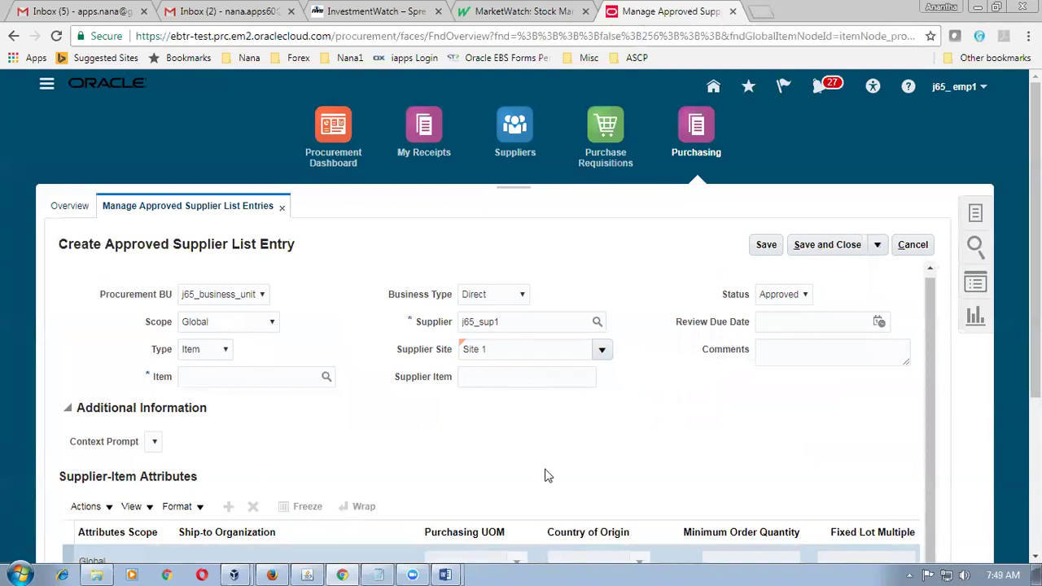
Check the entry's attributes and source documents sections, and try to save it without an item.
scroll(546, 476, "down", 3)
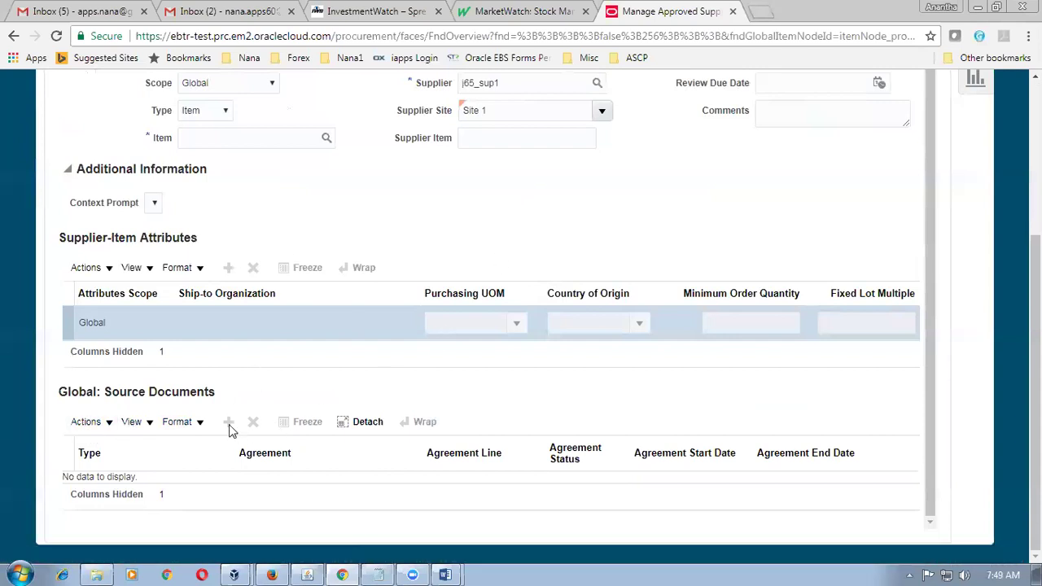
scroll(684, 239, "up", 3)
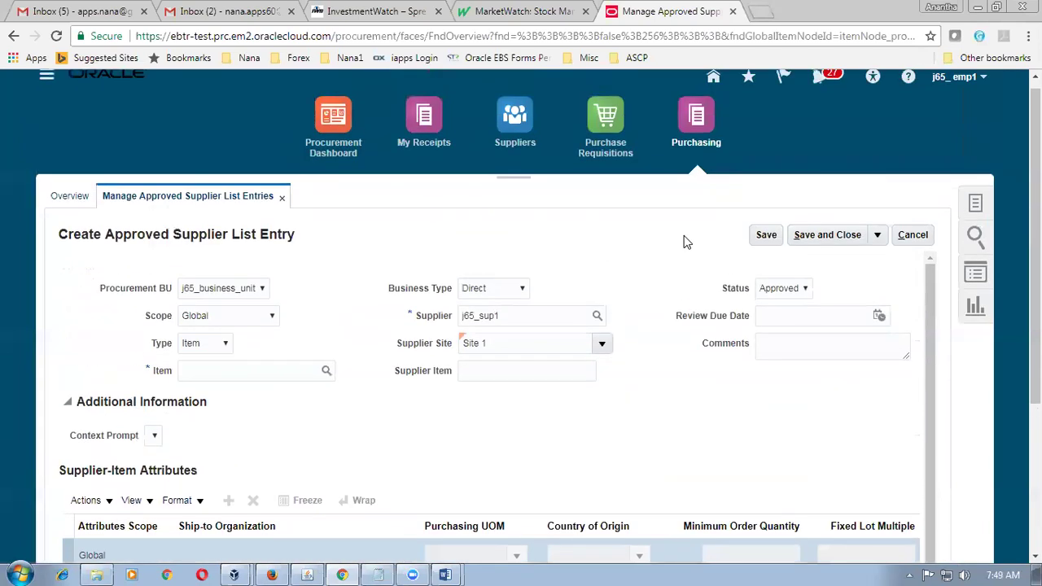
left_click(765, 236)
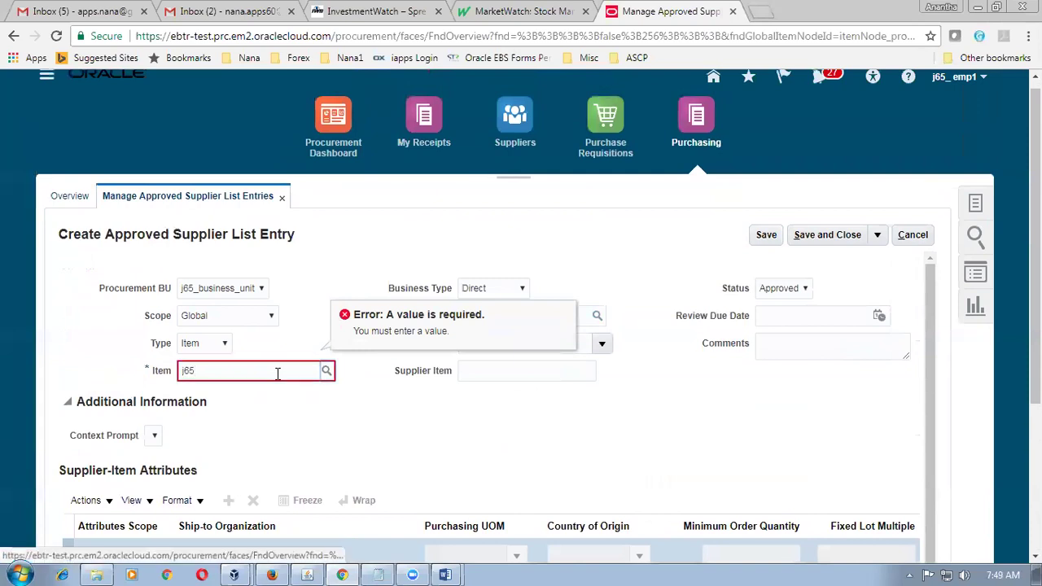
Search items for j65 and set the approved supplier list entry's item to j65_item1.
key("Tab")
left_click(358, 393)
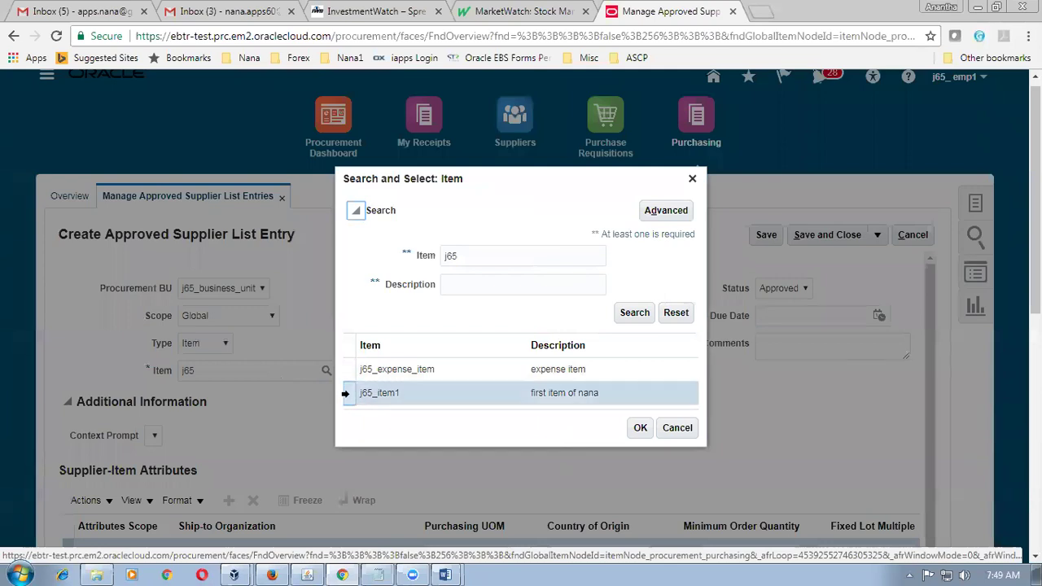
left_click(642, 430)
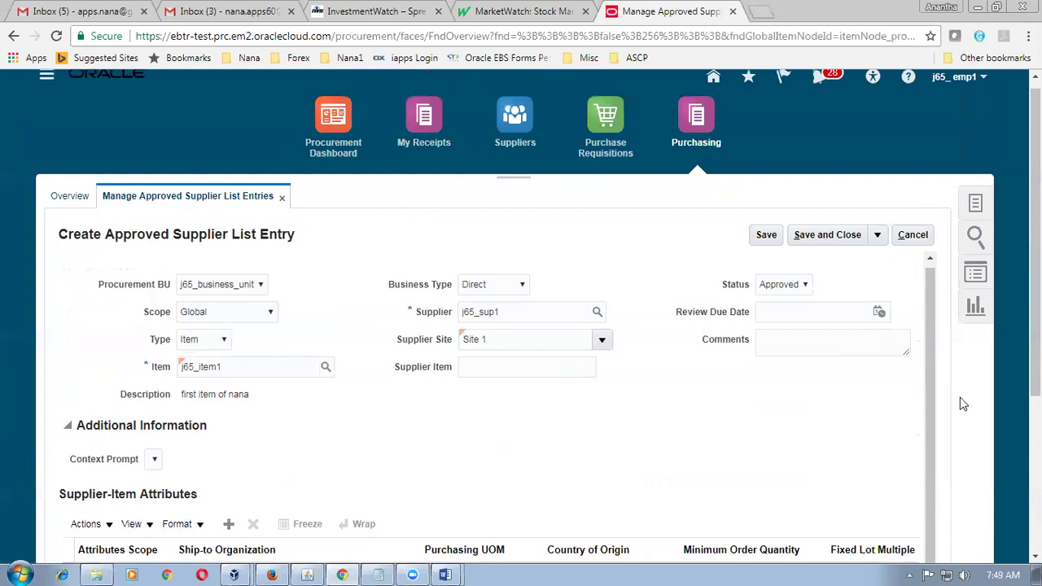
Add Blanket Purchase Agreement 3001 as a global source document on the approved supplier list entry.
scroll(309, 408, "down", 3)
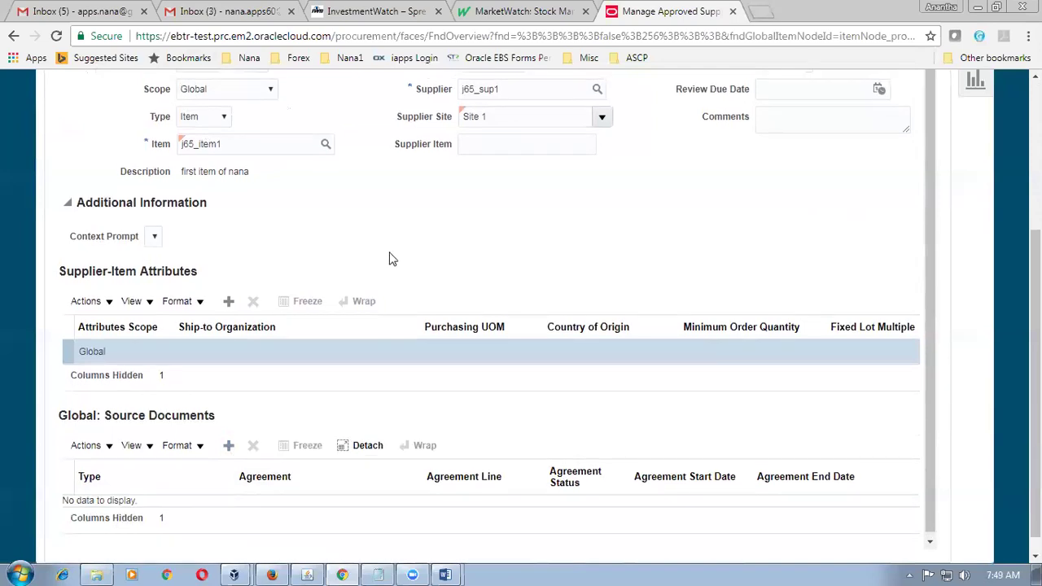
left_click(229, 446)
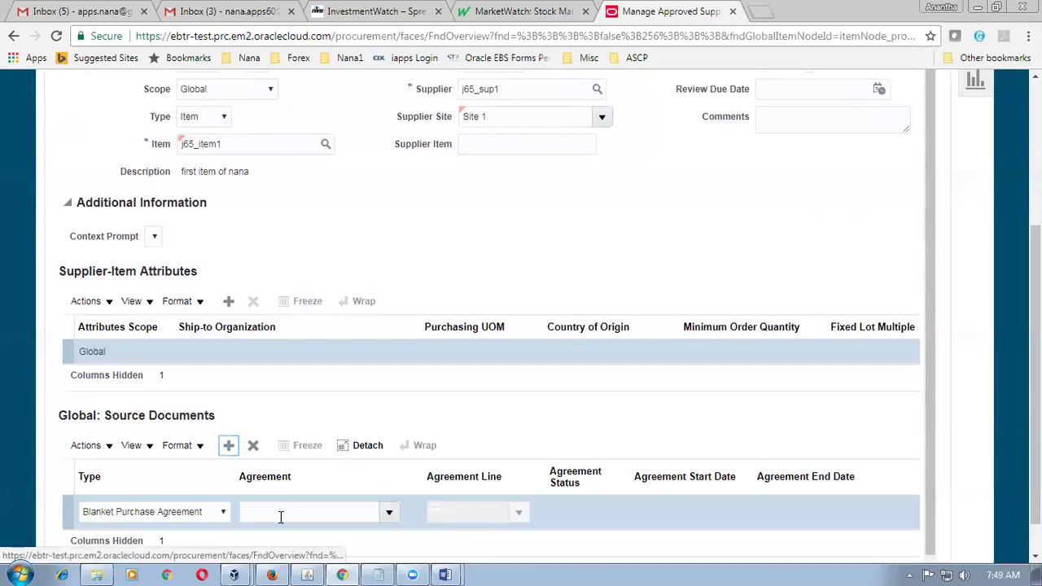
left_click(285, 512)
type("3001")
key("Tab")
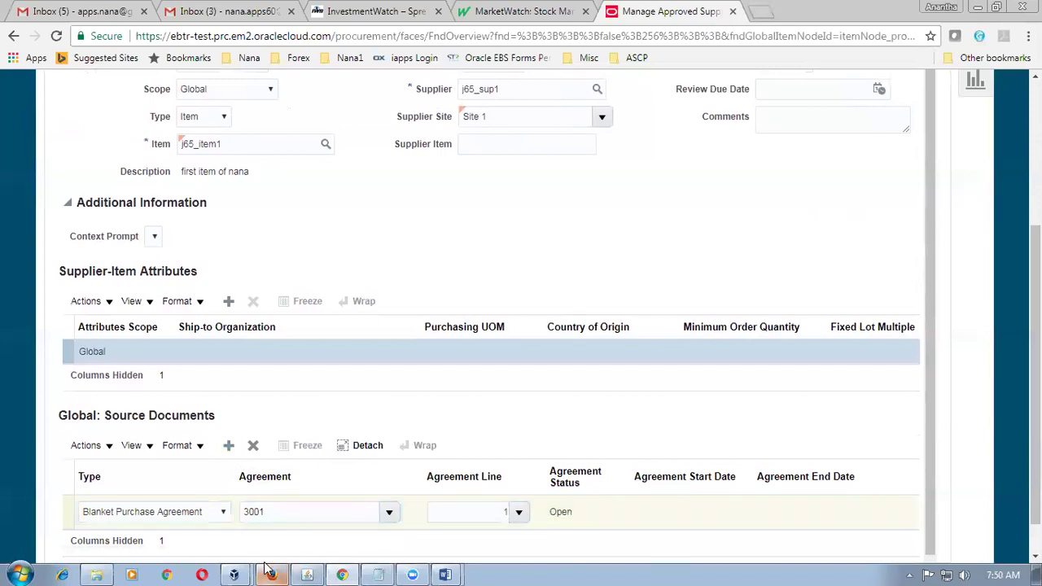
Switch to Oracle Applications EBSDB and open the Approved Supplier List form from the Supply Base functions.
left_click(309, 574)
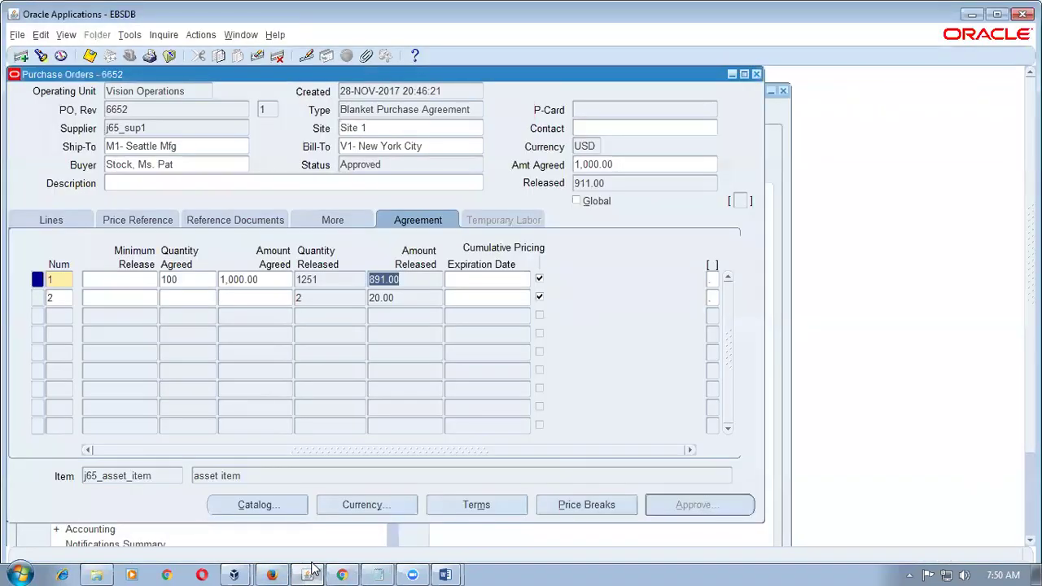
left_click(254, 36)
left_click(265, 110)
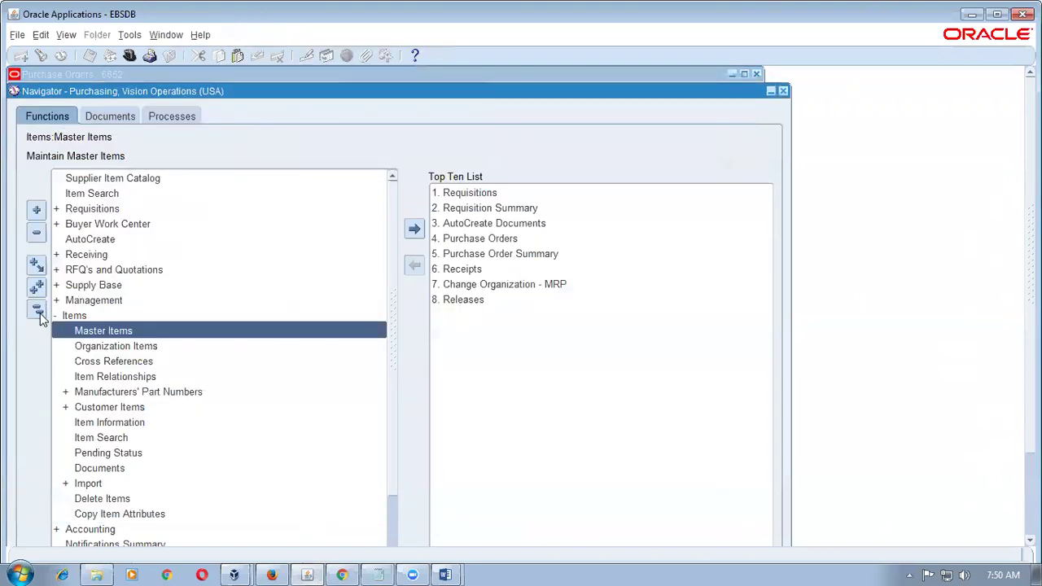
left_click(36, 309)
double_click(109, 286)
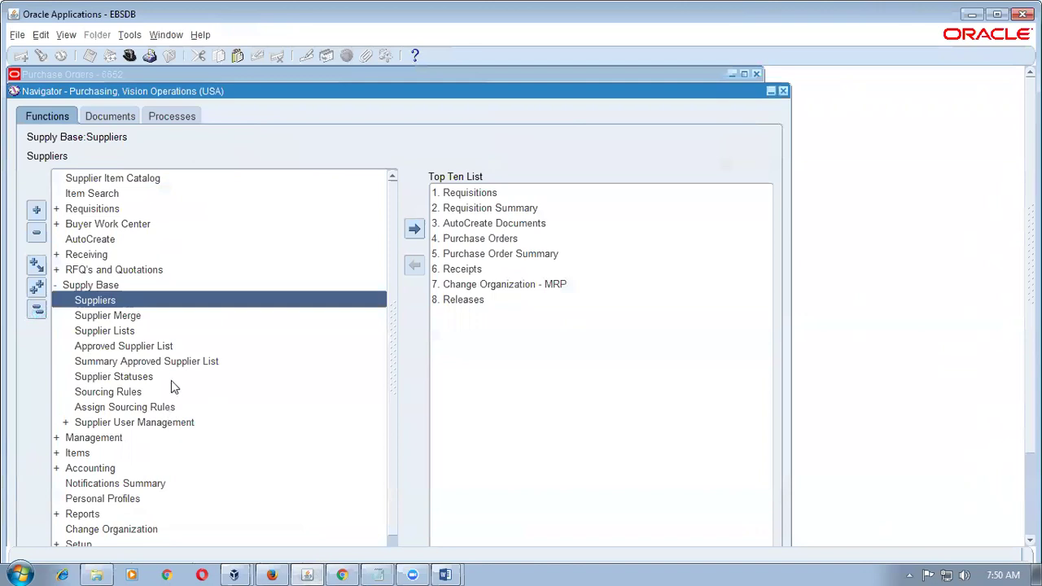
double_click(163, 350)
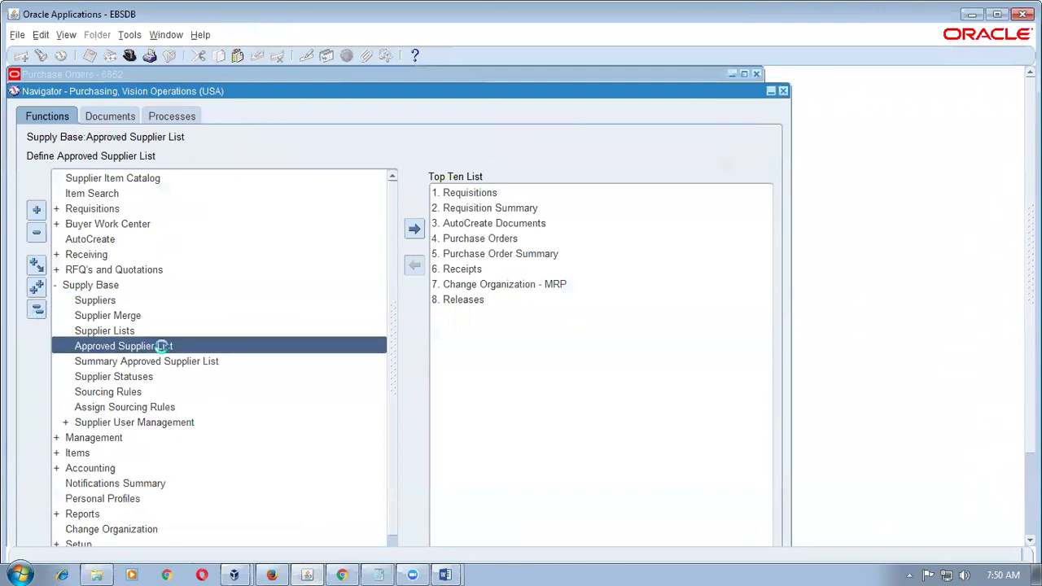
Query the approved supplier list for items matching j65% and check the supplier's status.
key("F11")
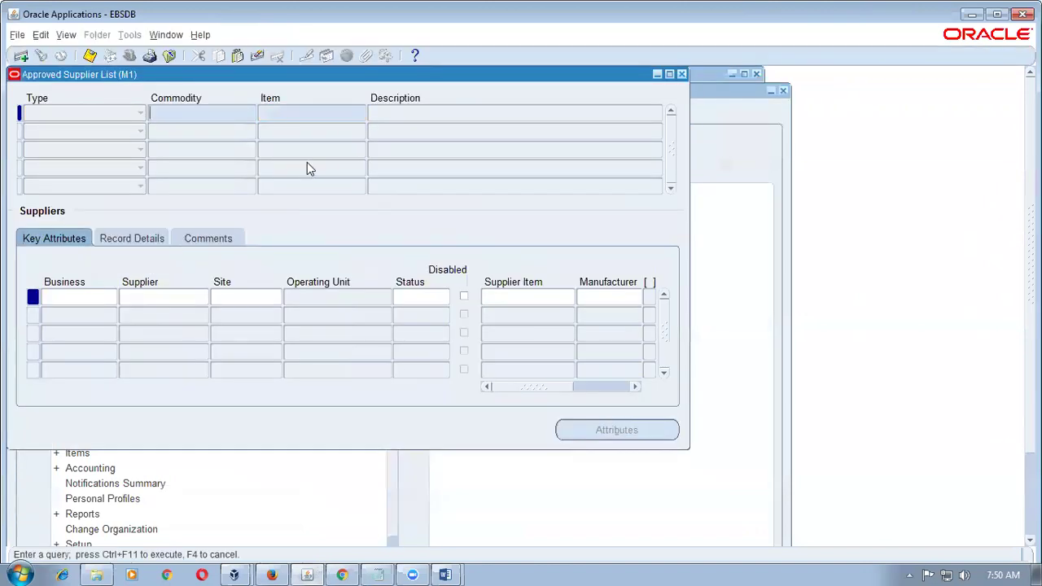
key("Tab")
type("j65%")
left_click(443, 297)
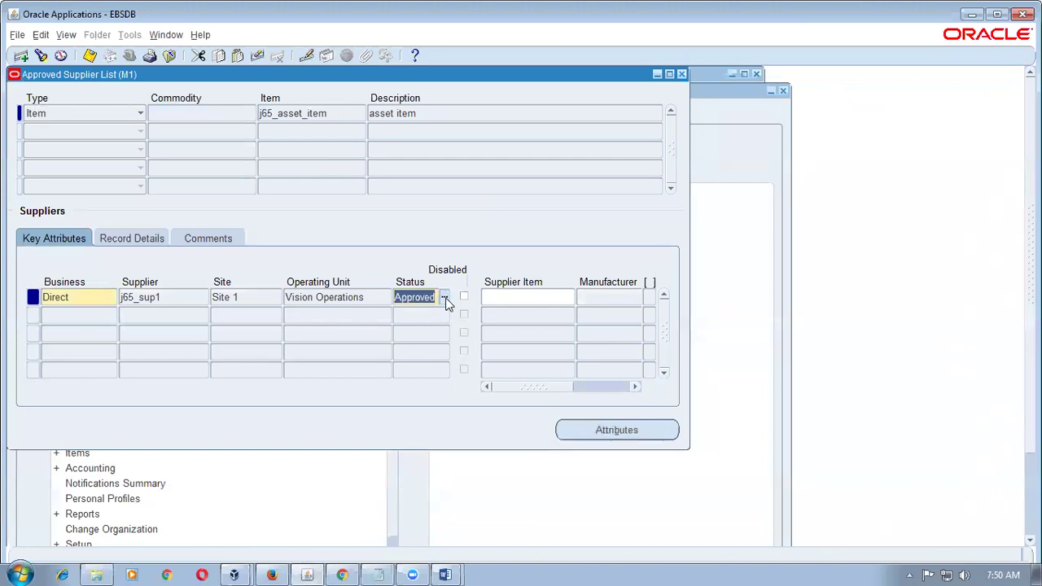
View the supplier-item attributes and check the source document types and the release method.
left_click(616, 430)
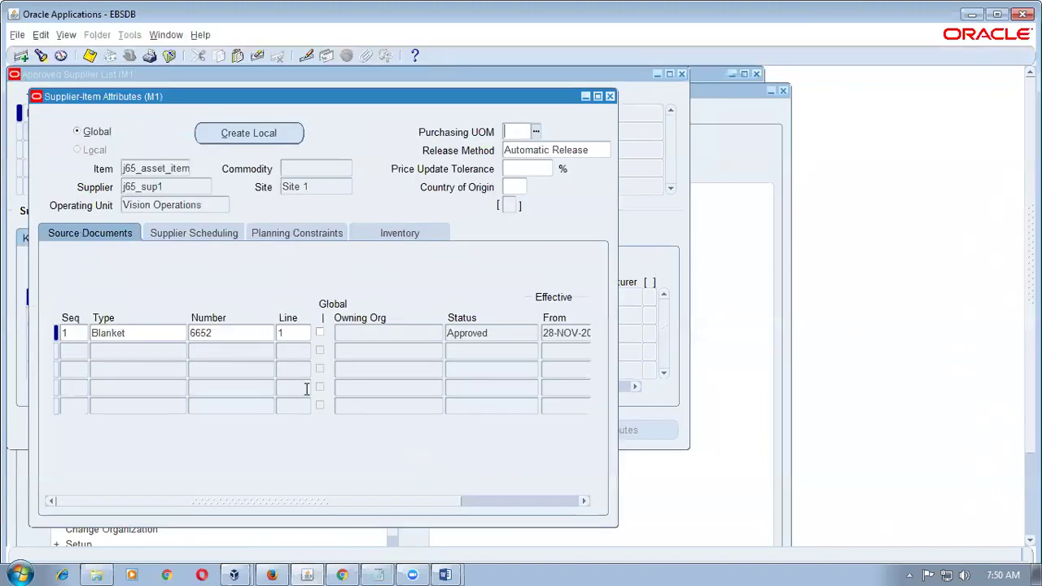
left_click(119, 334)
left_click(181, 334)
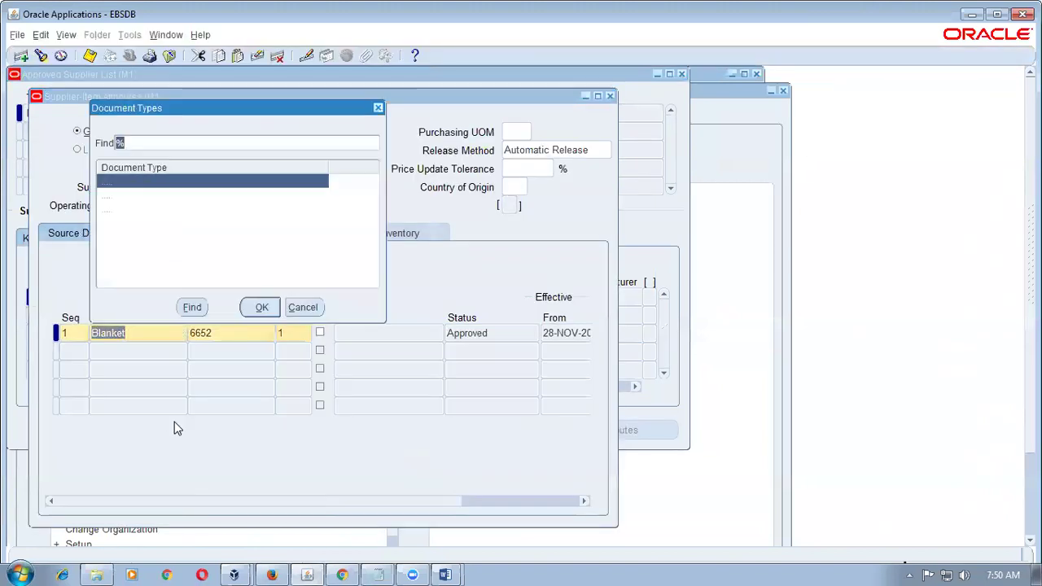
left_click(308, 310)
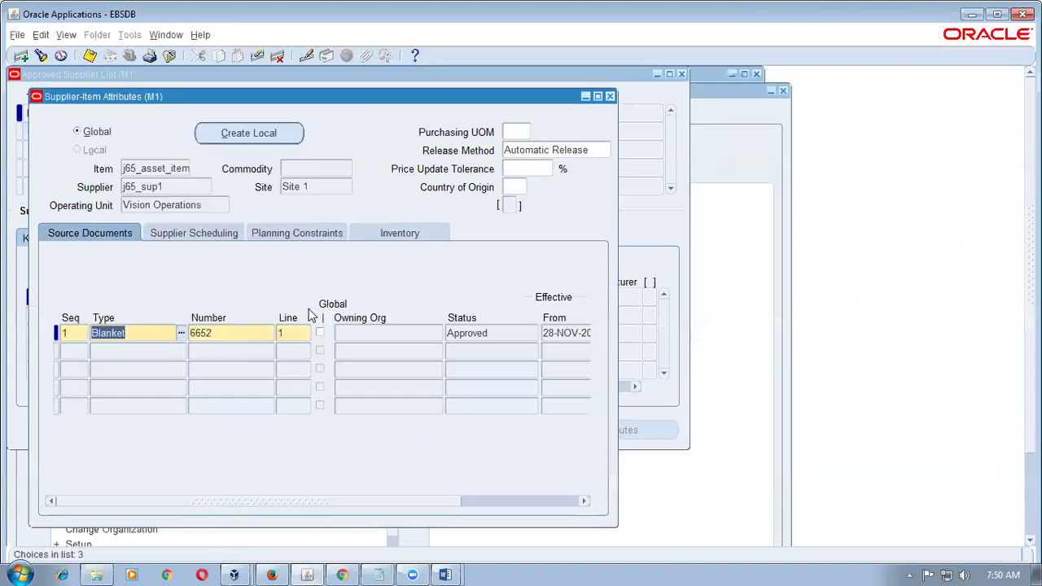
left_click(599, 151)
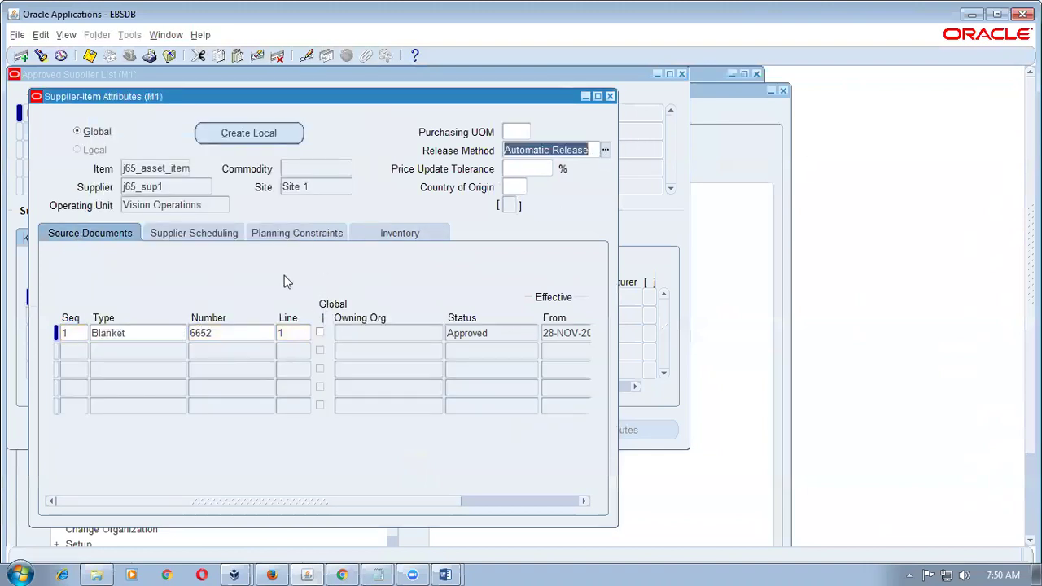
Return to Oracle Fusion in Chrome, review the approved supplier list entry, save and close it, and dismiss the confirmation.
key("alt+Tab")
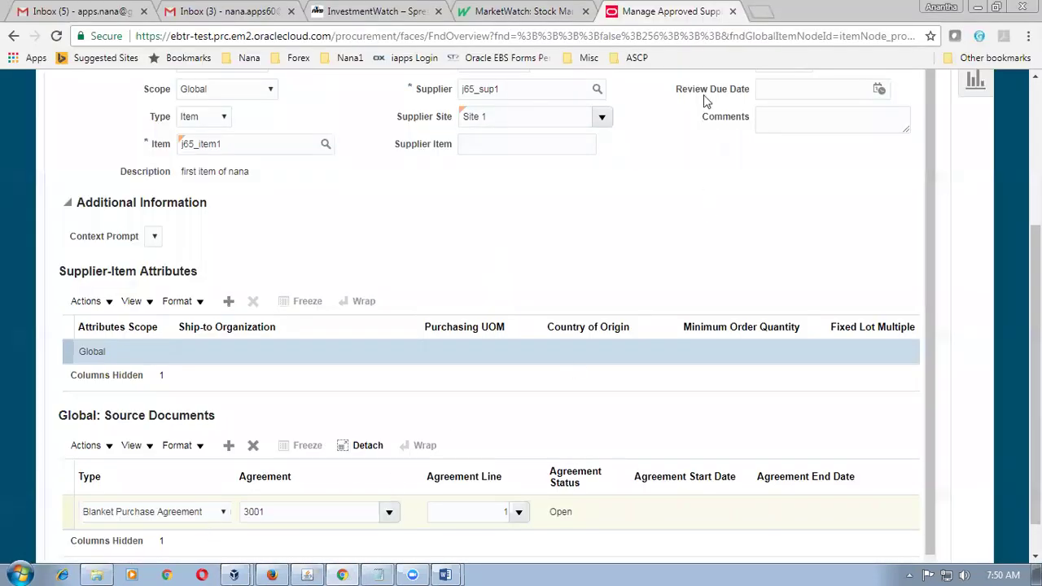
scroll(728, 198, "up", 4)
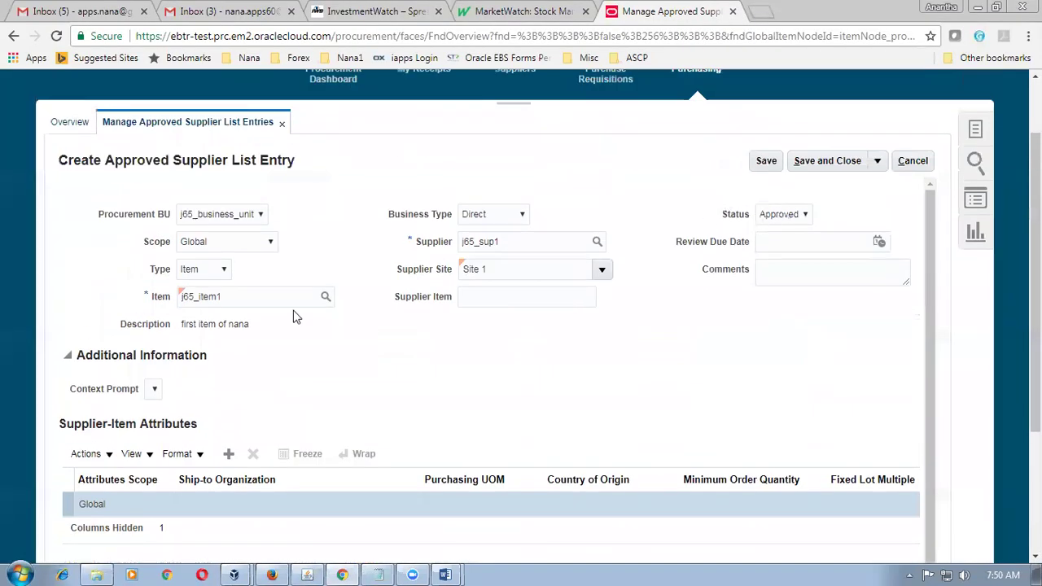
scroll(456, 375, "down", 1)
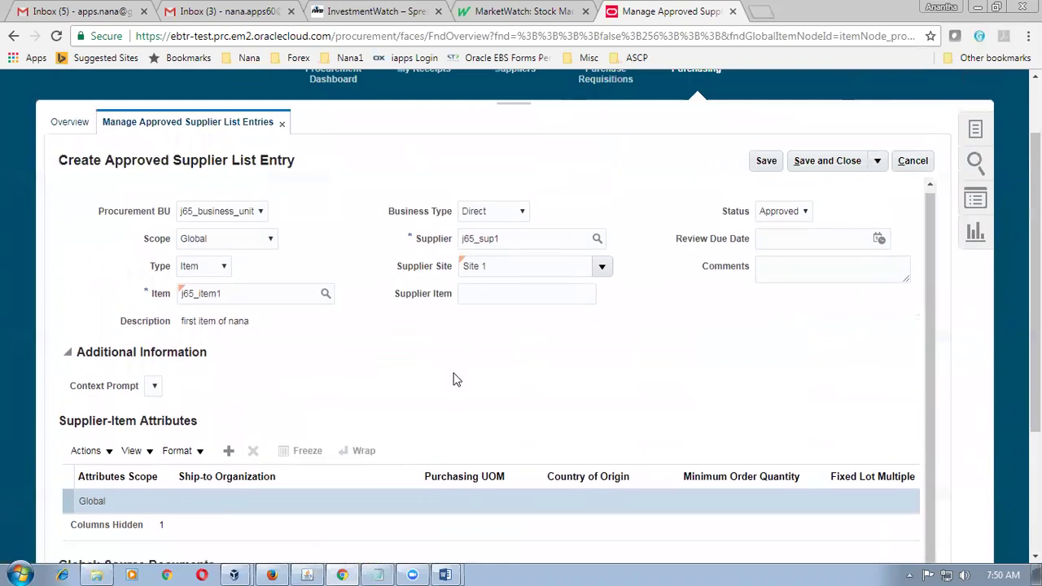
scroll(995, 339, "down", 4)
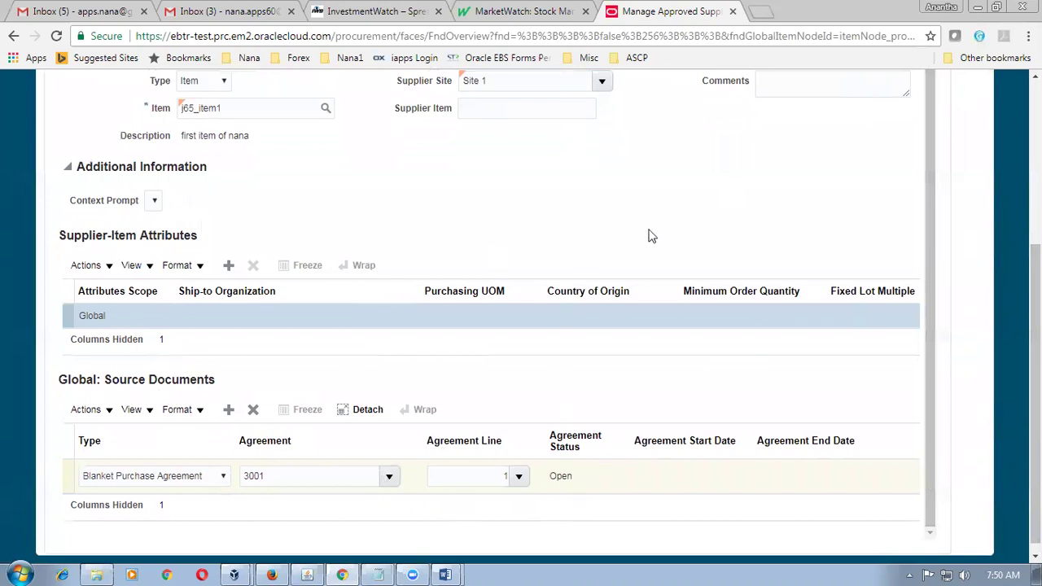
scroll(846, 201, "up", 3)
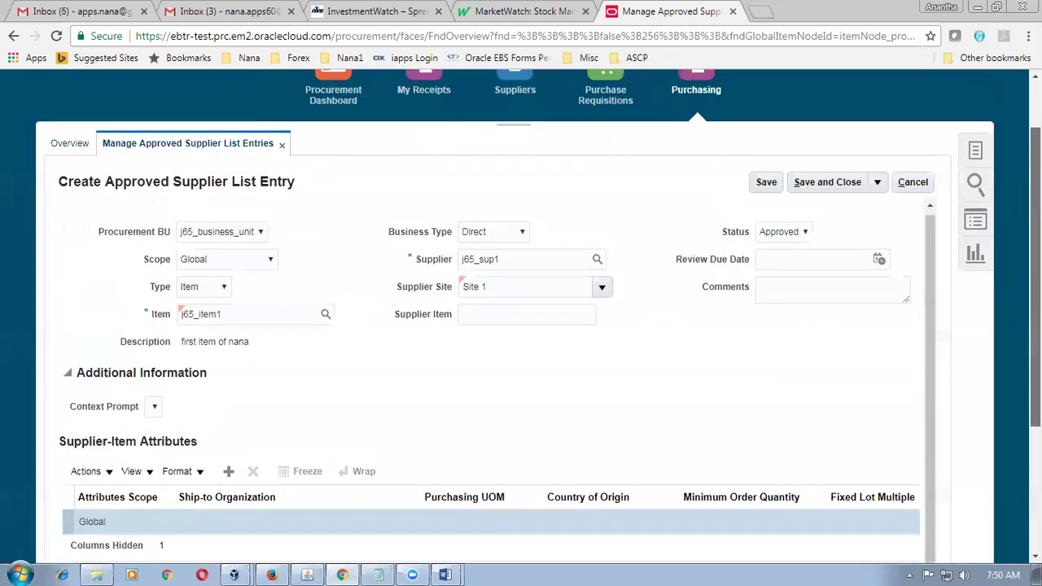
left_click(843, 189)
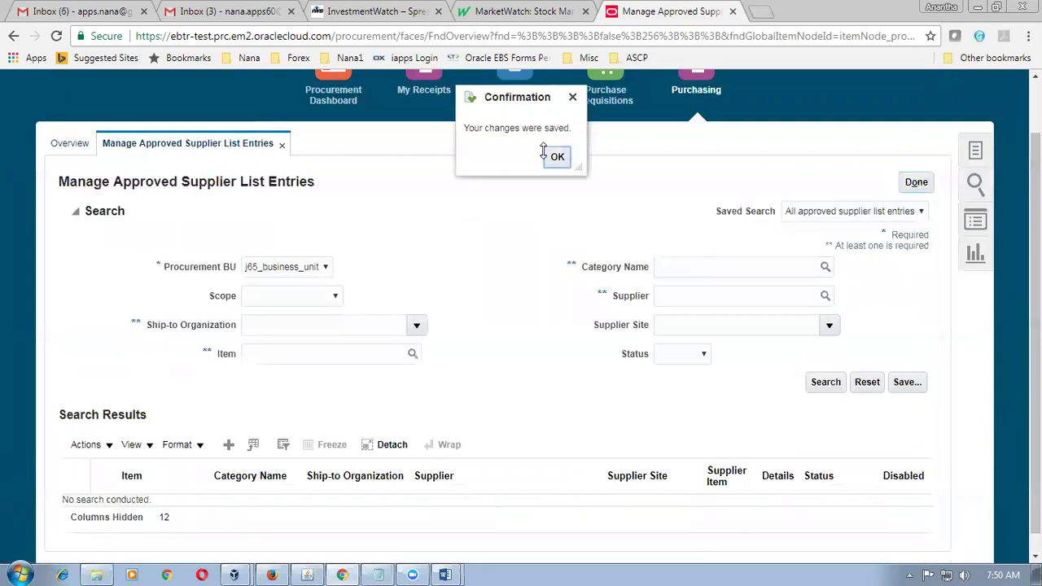
left_click(566, 164)
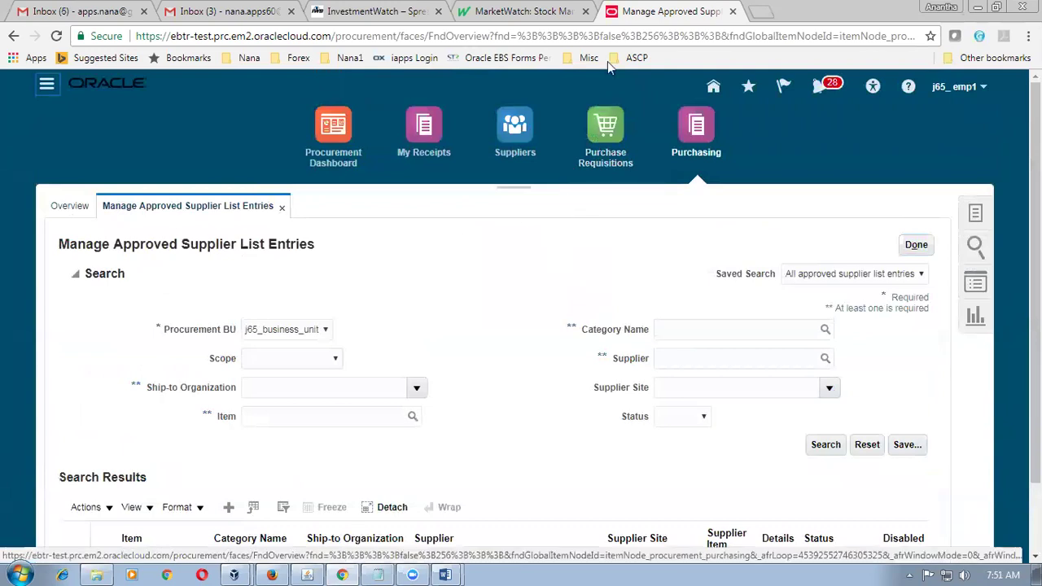
Go to Purchase Requisitions and start a new requisition line entry.
left_click(610, 131)
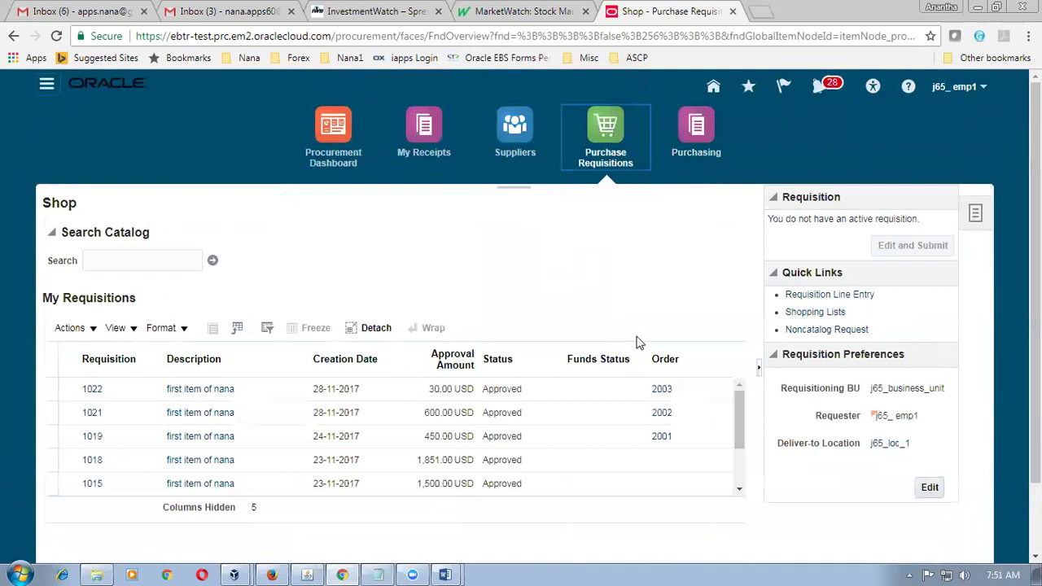
key("alt+Tab")
left_click(836, 298)
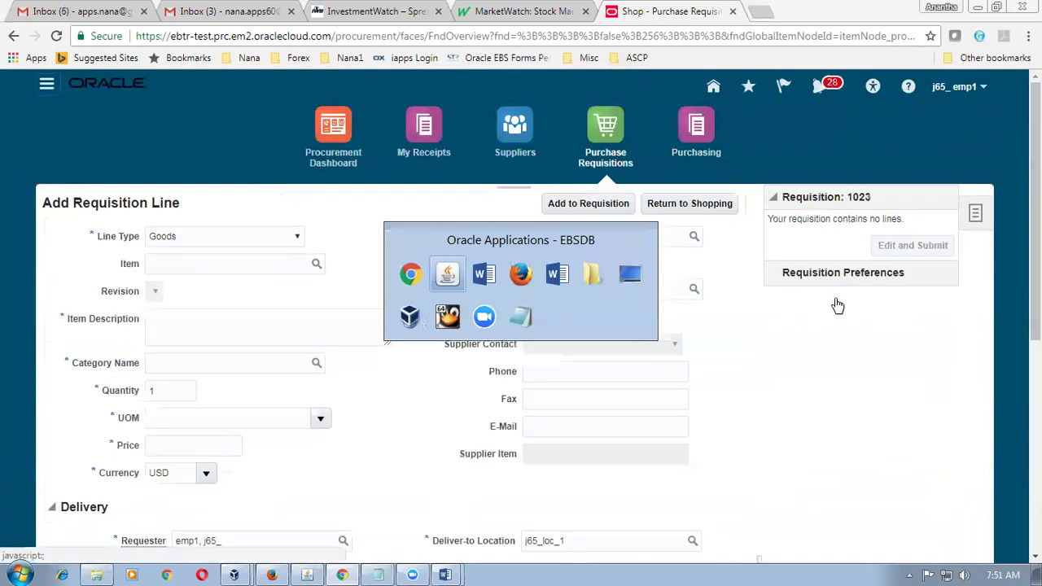
Check the sourcing setup in the Automatic Document Creation diagram in Word, and return to the requisition in Chrome.
key("alt+Tab")
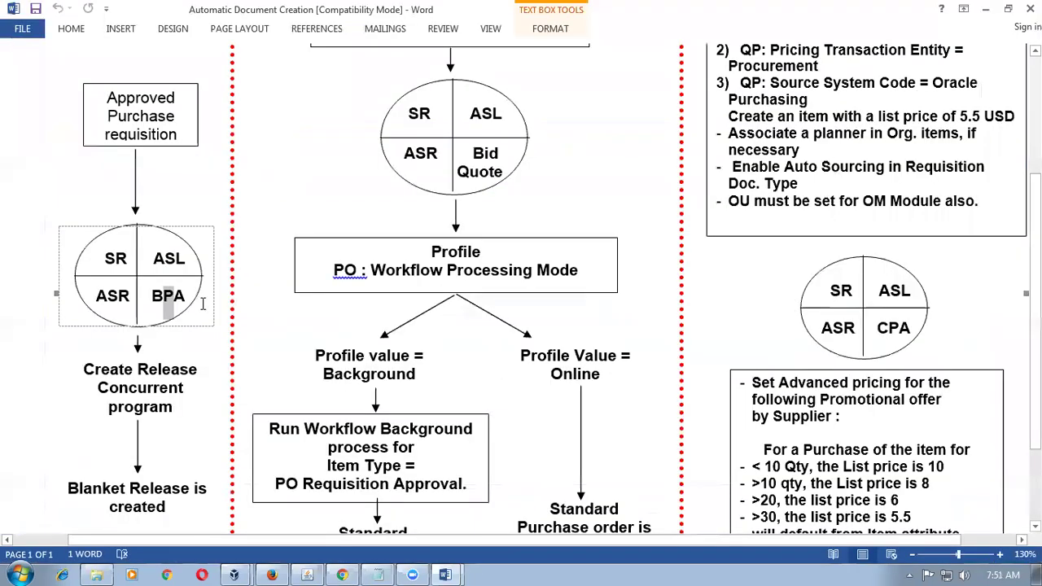
left_click(162, 257)
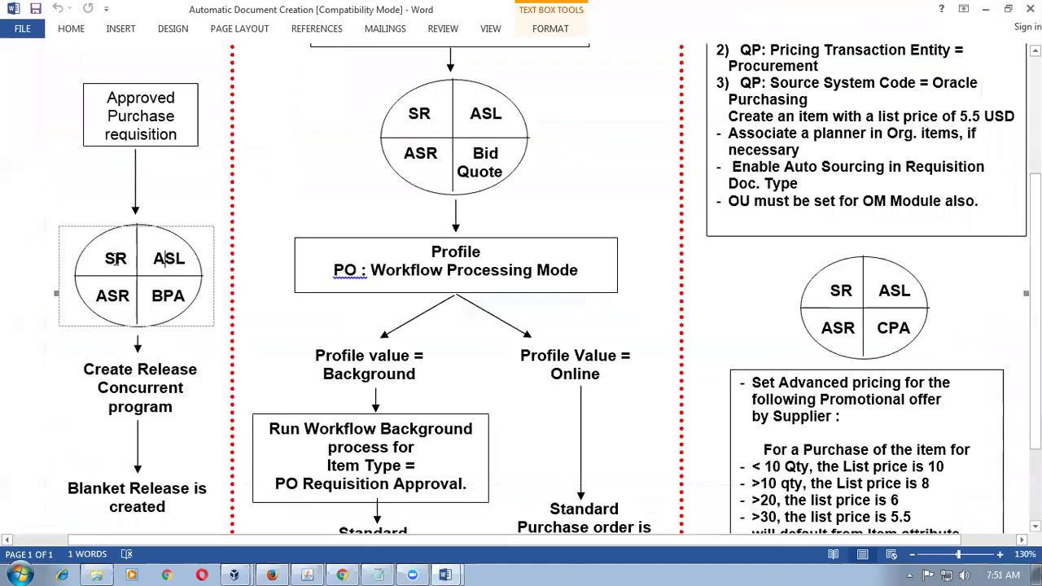
key("alt+Tab")
Search items for j65 and set the requisition line's item to j65_item1.
left_click(181, 269)
type("j65")
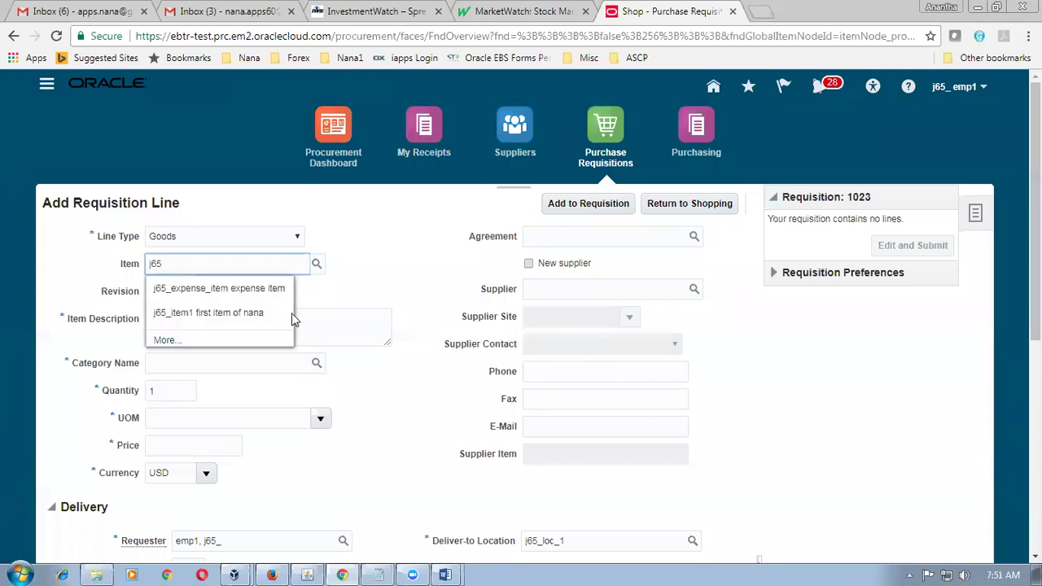
left_click(208, 319)
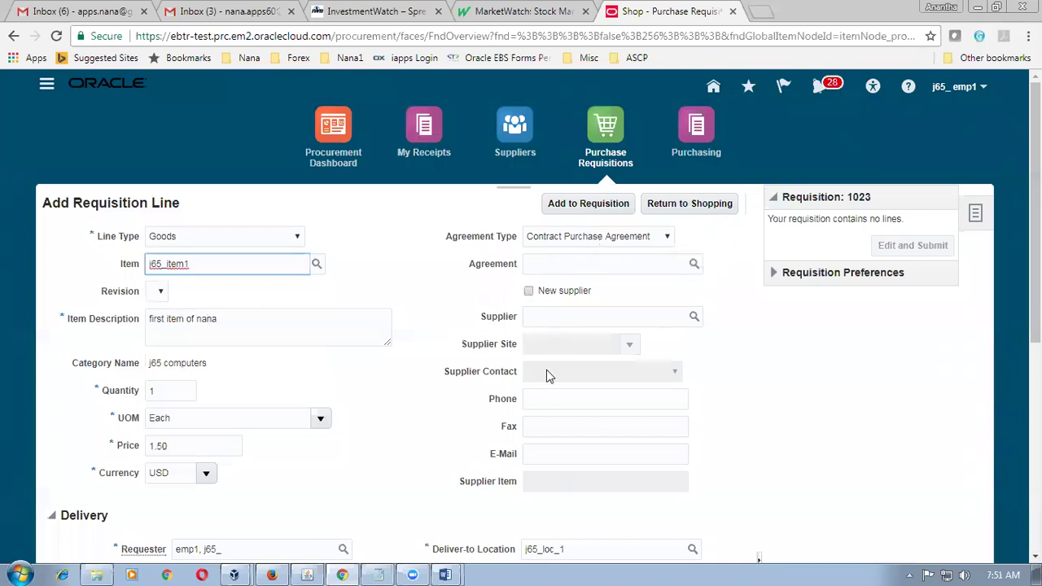
Set the requisition line's agreement type to Blanket Purchase Agreement and its agreement to 3001.
left_click(590, 238)
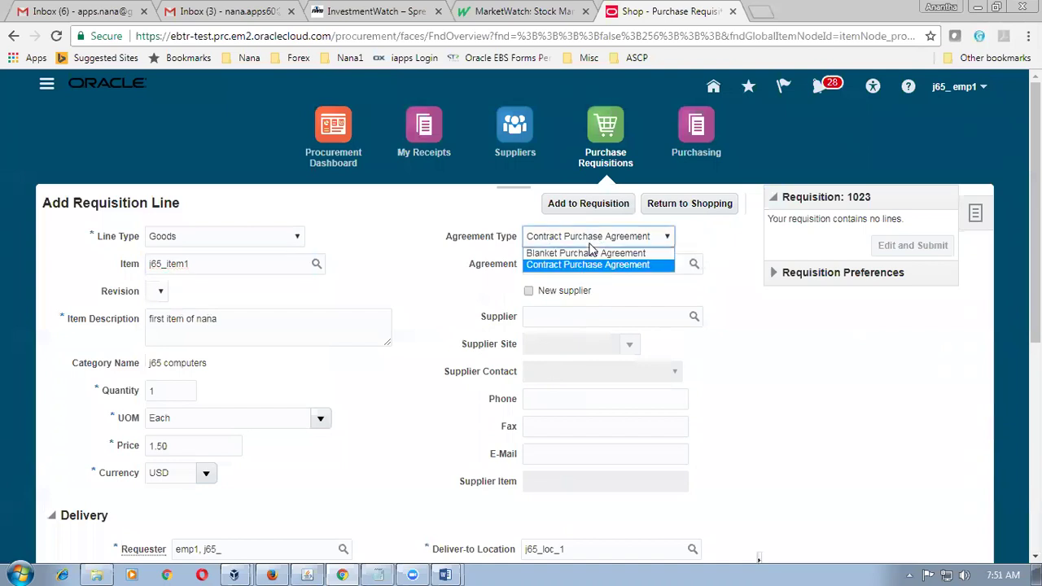
left_click(590, 255)
left_click(583, 265)
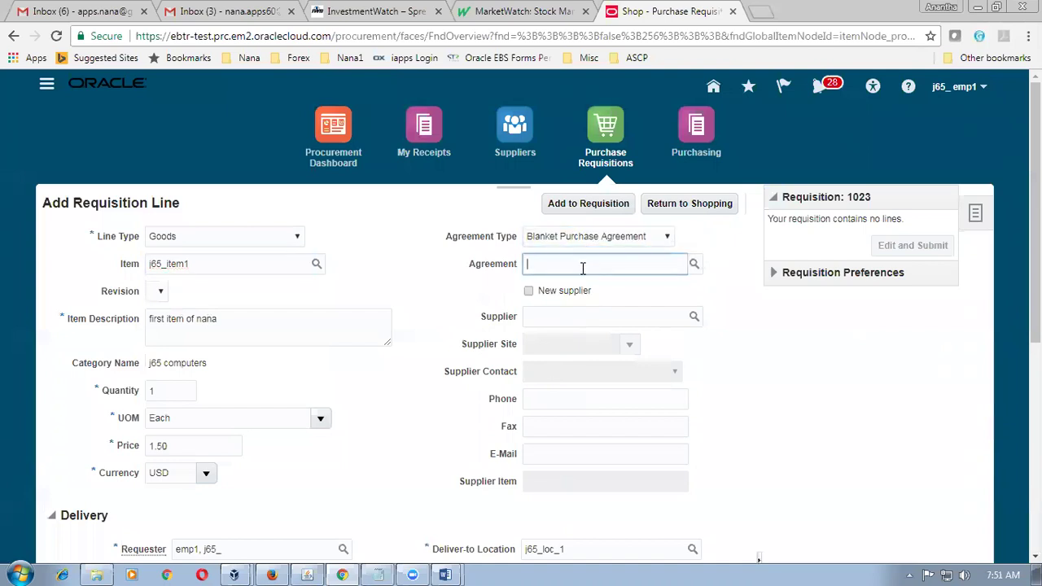
type("3001")
key("Tab")
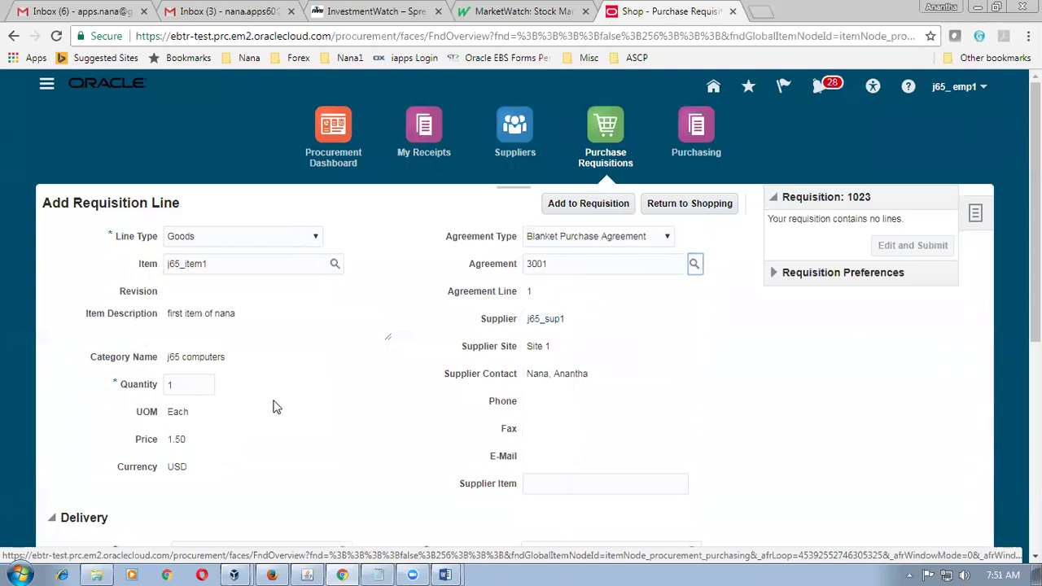
Set the requisition line's quantity to 20.
left_click(188, 388)
type("20")
key("Tab")
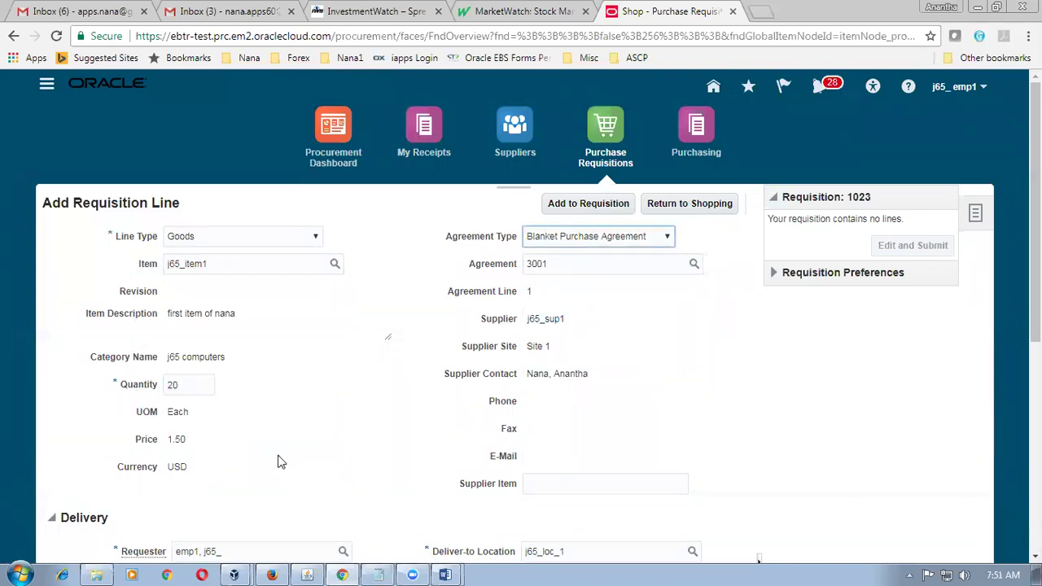
Review the Create Release concurrent program stage in the Word diagram, and switch back to the requisition in Chrome.
key("alt+Tab")
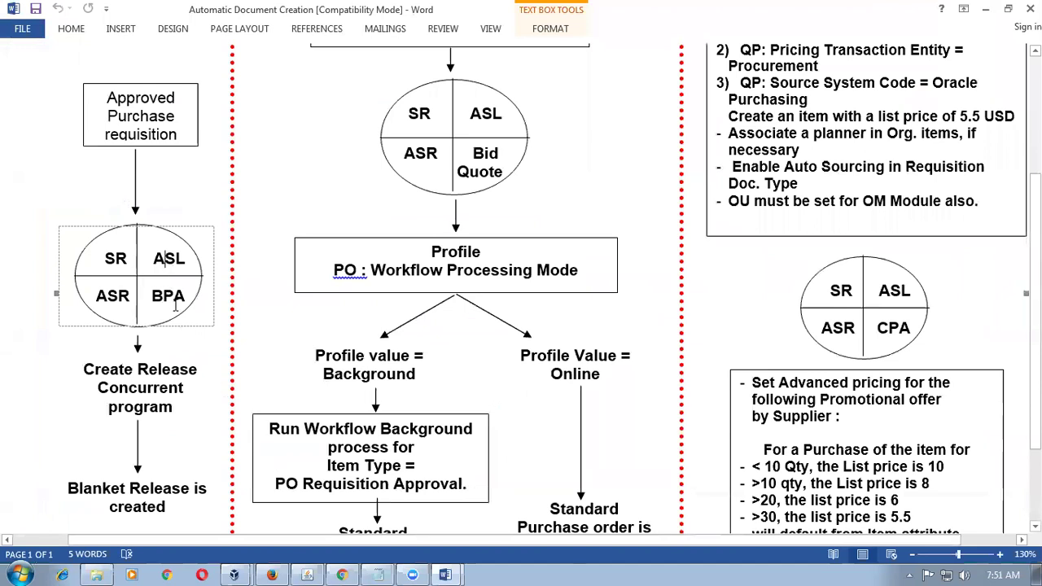
left_click_drag(106, 369, 162, 368)
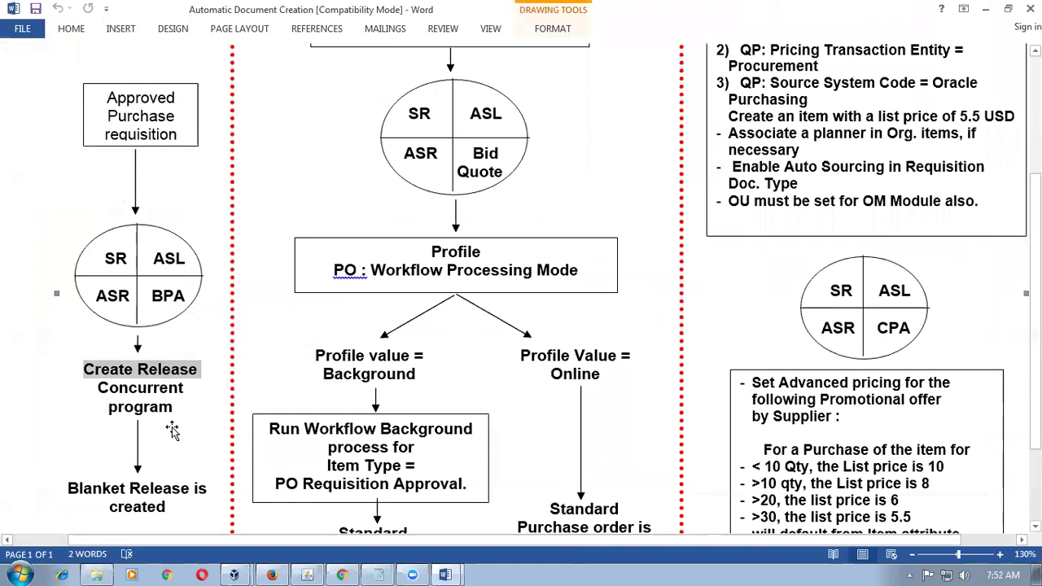
key("alt+Tab")
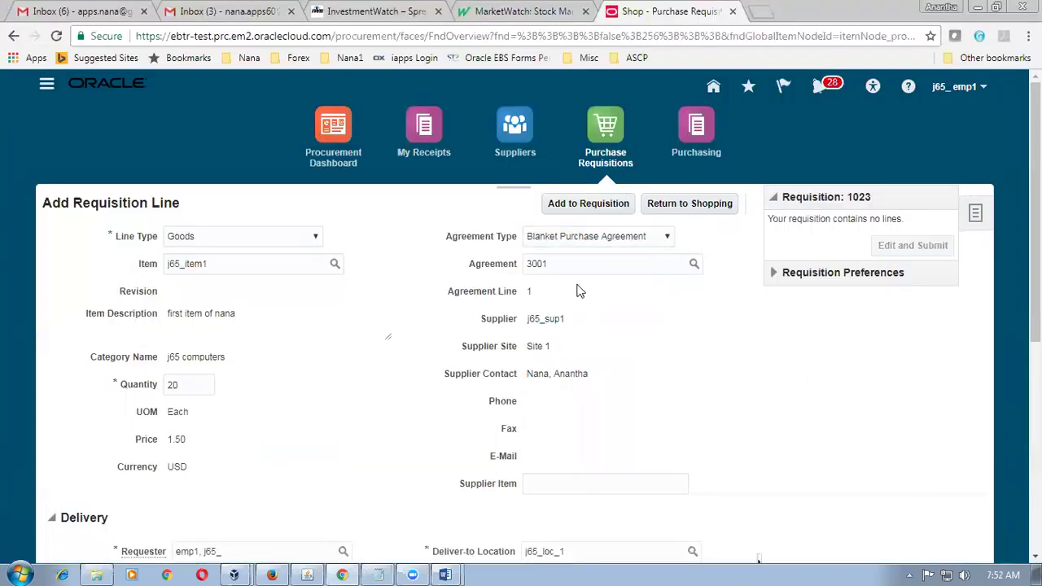
Review the line's delivery details, add the line to the requisition, and open the requisition for editing and submission.
scroll(302, 412, "down", 4)
scroll(303, 414, "up", 4)
left_click(579, 205)
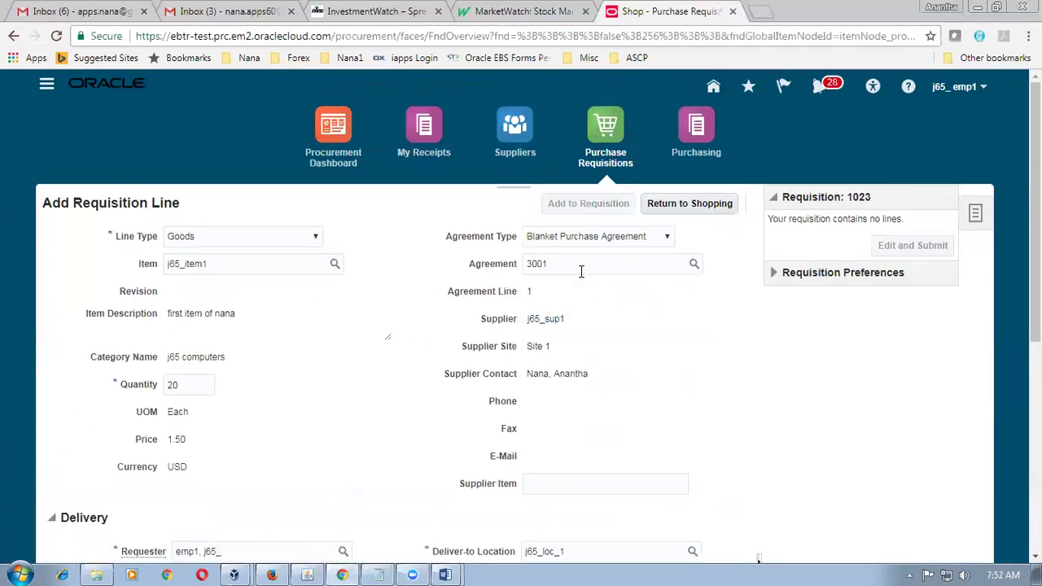
left_click(920, 302)
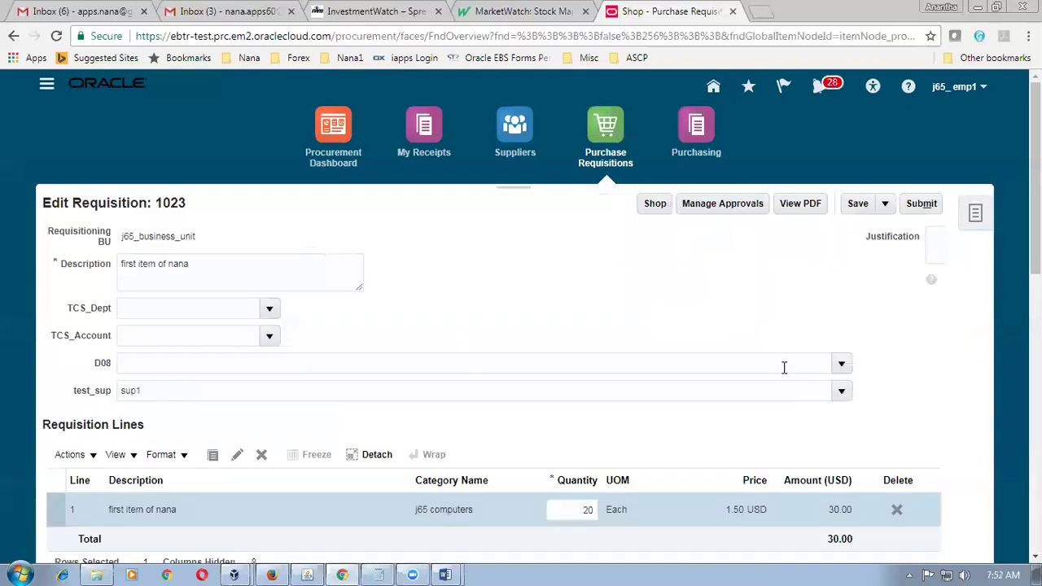
Open the requisition's approval management page and review the header stage approvers and the approval flow diagram.
left_click(745, 206)
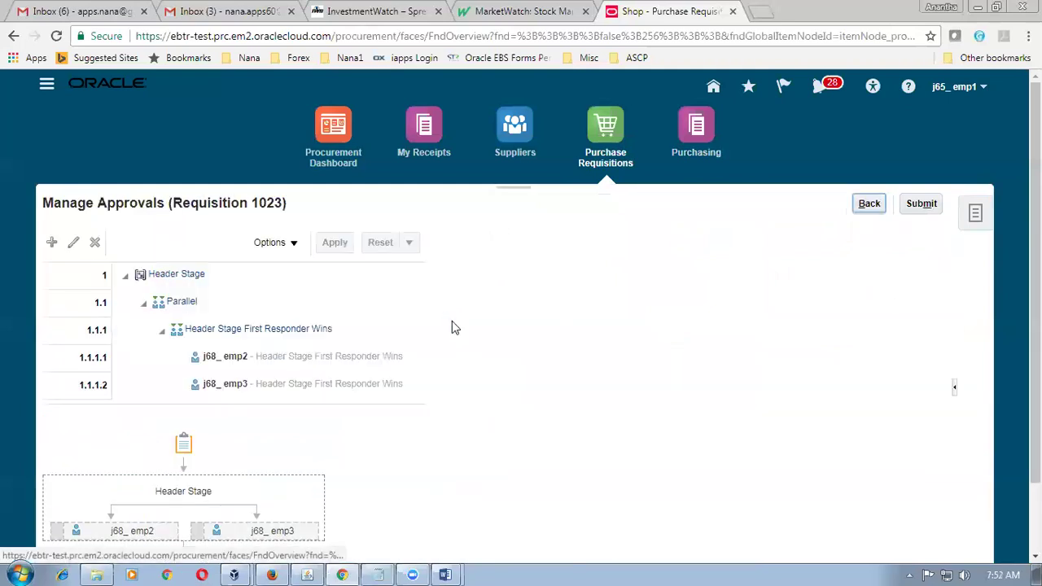
scroll(461, 329, "down", 1)
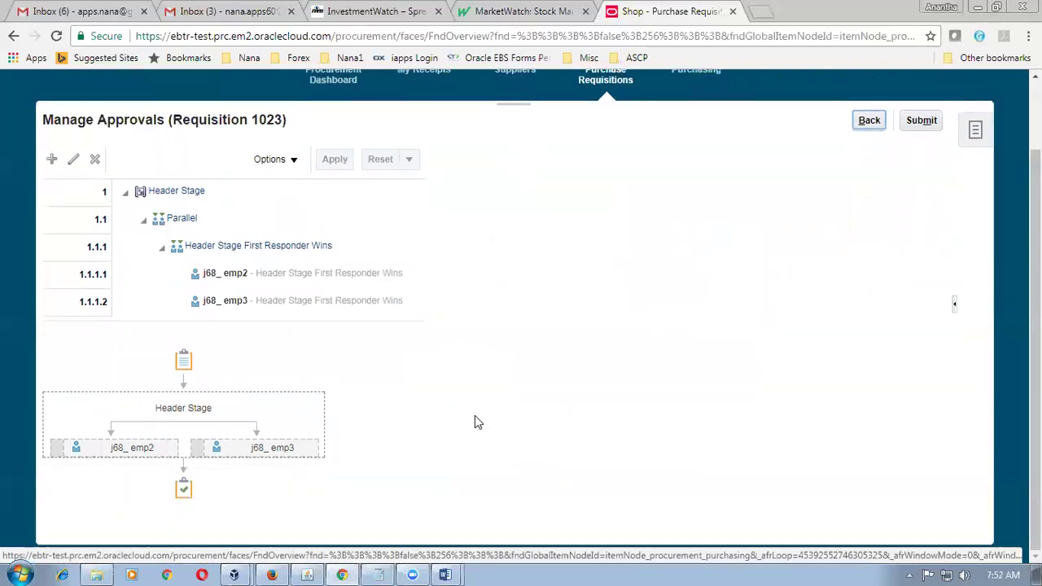
scroll(476, 420, "up", 1)
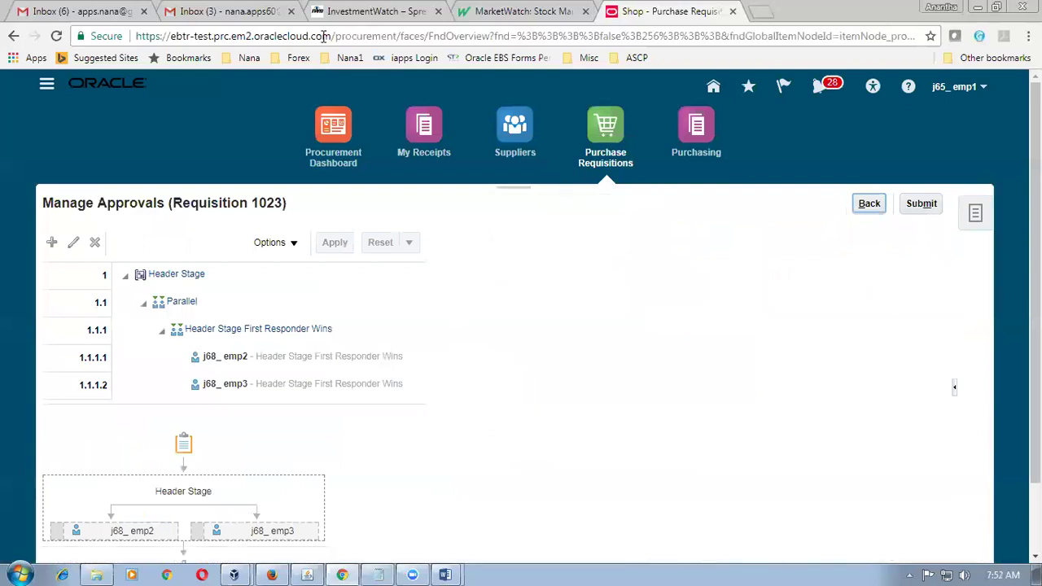
Open the bookmarked MAN Test instance in a new browser tab and go to Setup and Maintenance.
key("ctrl+t")
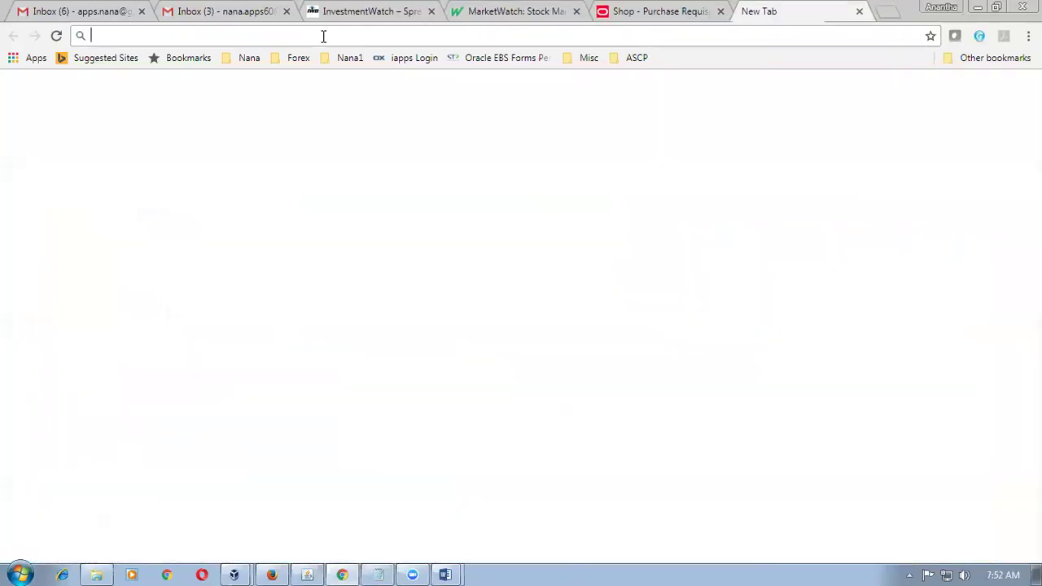
left_click(246, 57)
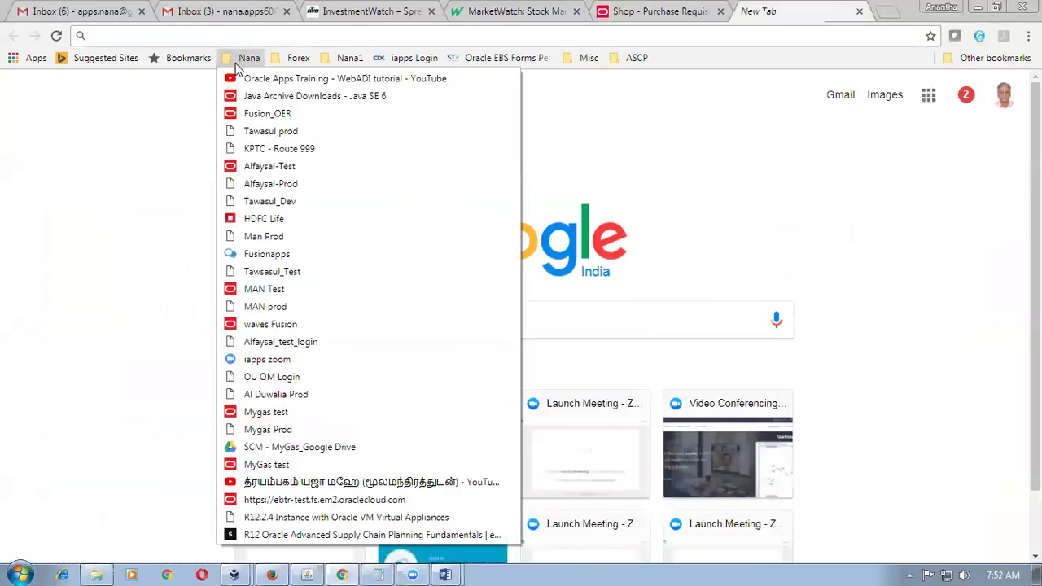
left_click(264, 289)
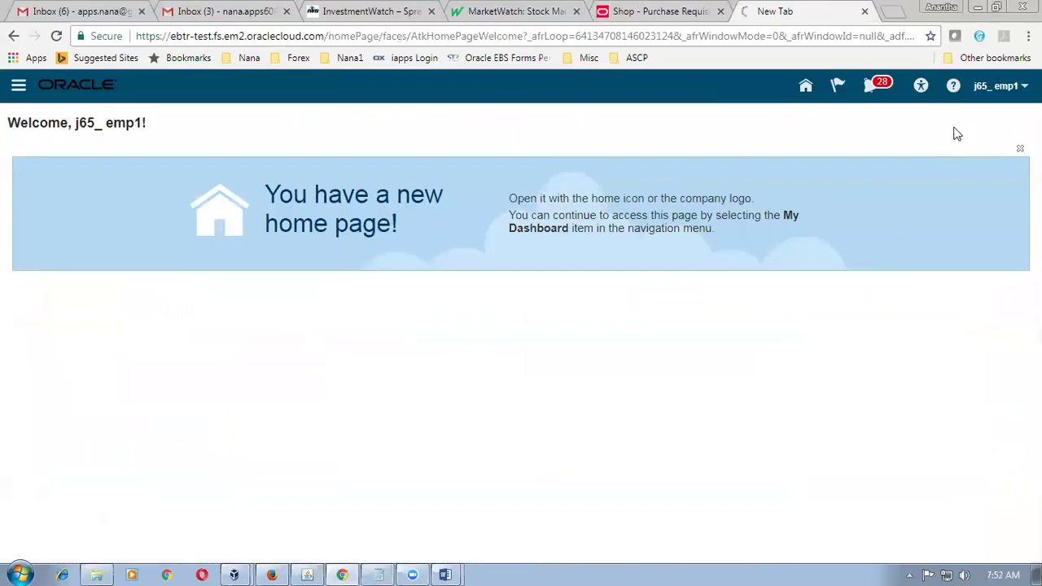
left_click(1000, 92)
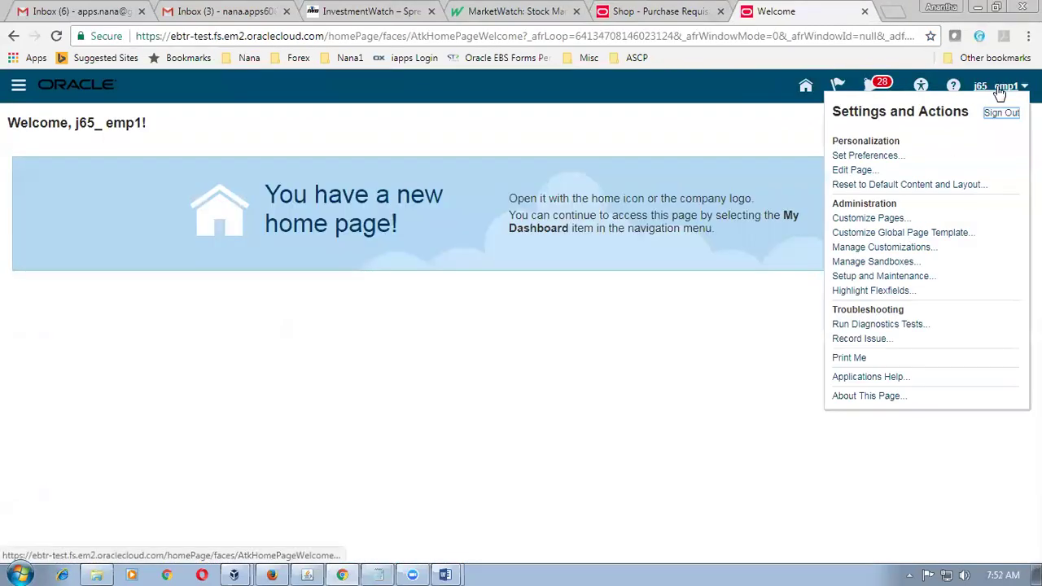
left_click(901, 278)
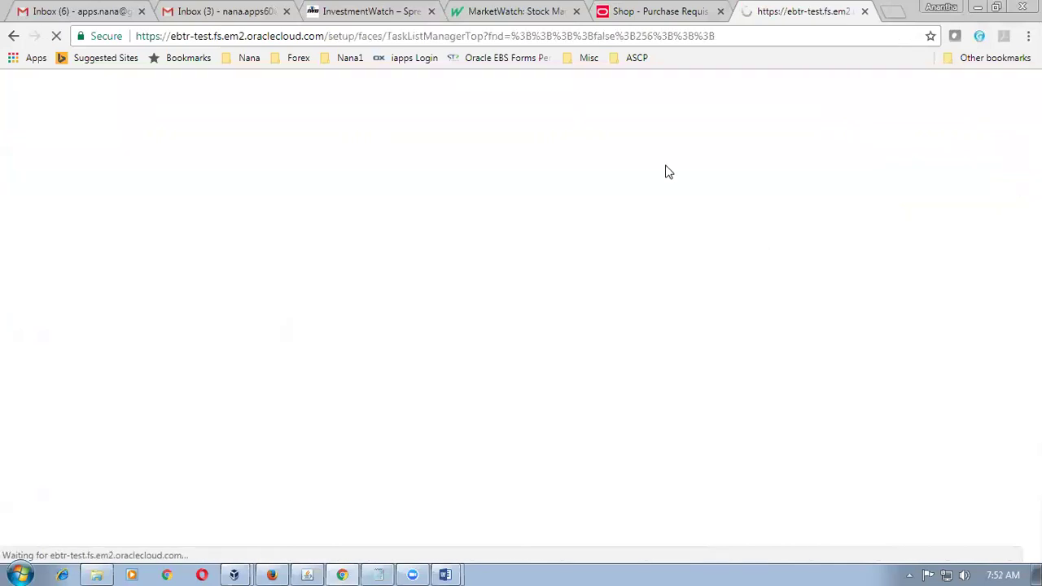
Search the setup tasks for man%req%app% and open the Manage Requisition Approvals task.
left_click(652, 122)
type("man")
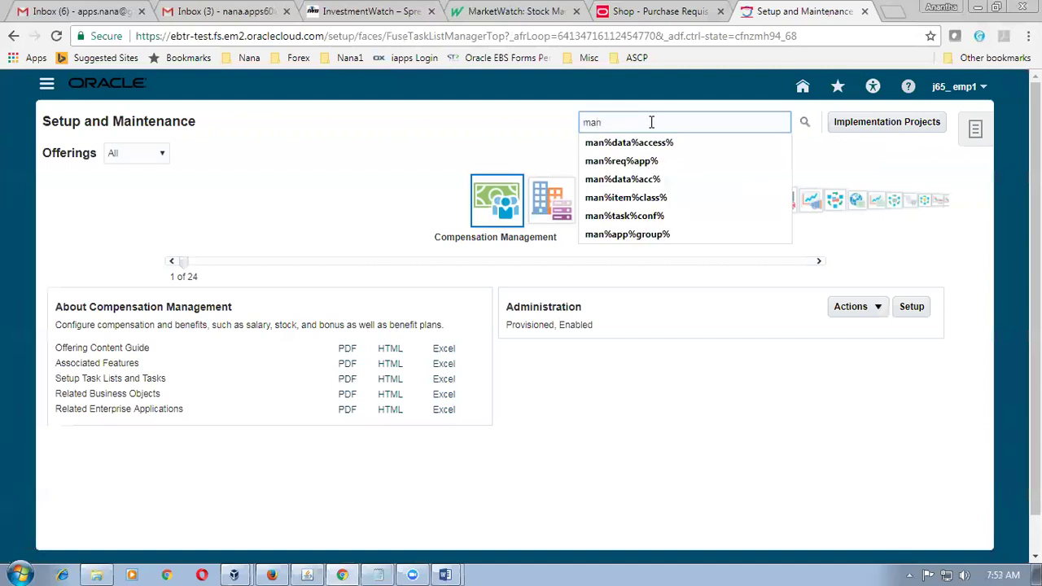
type("%r")
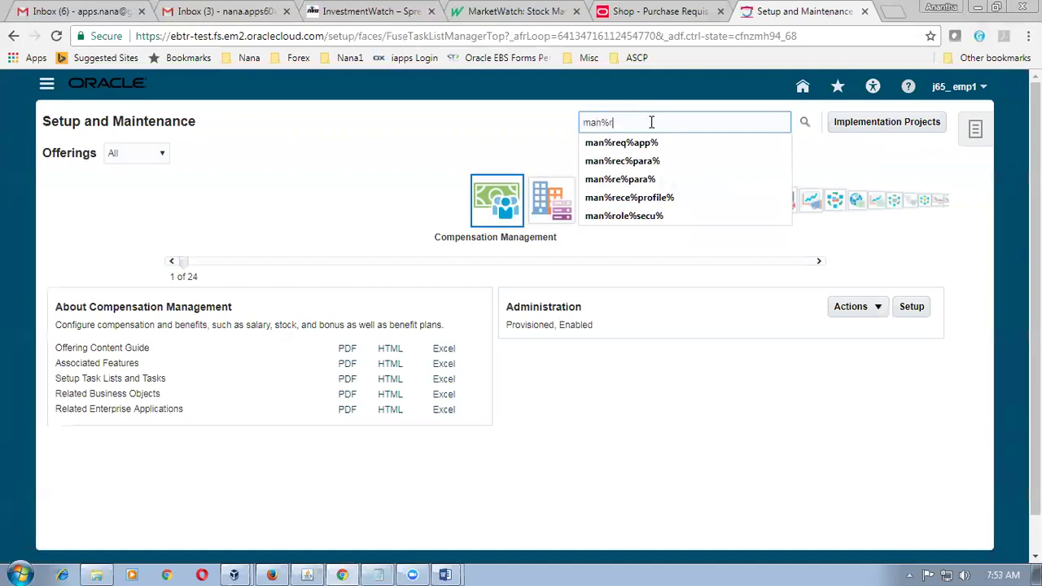
type("eq%app%")
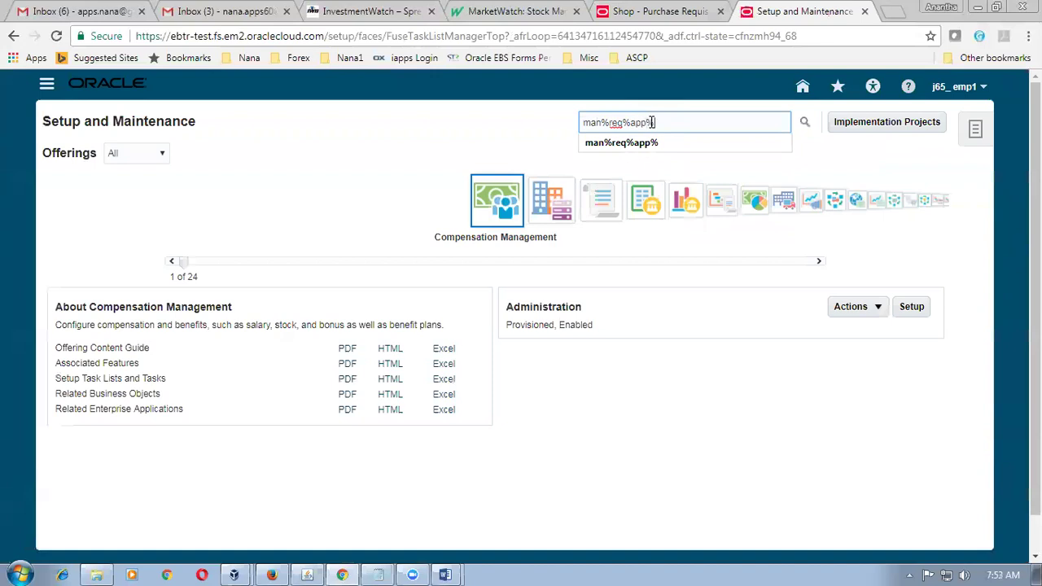
left_click(635, 138)
left_click(131, 239)
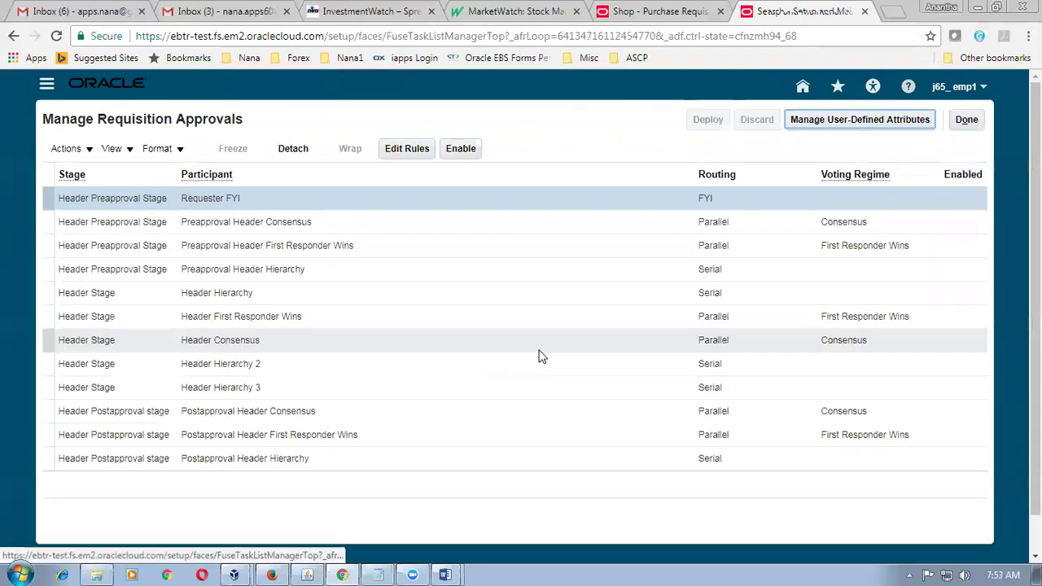
Try to disable the Header First Responder Wins participant in the requisition approvals.
left_click(558, 325)
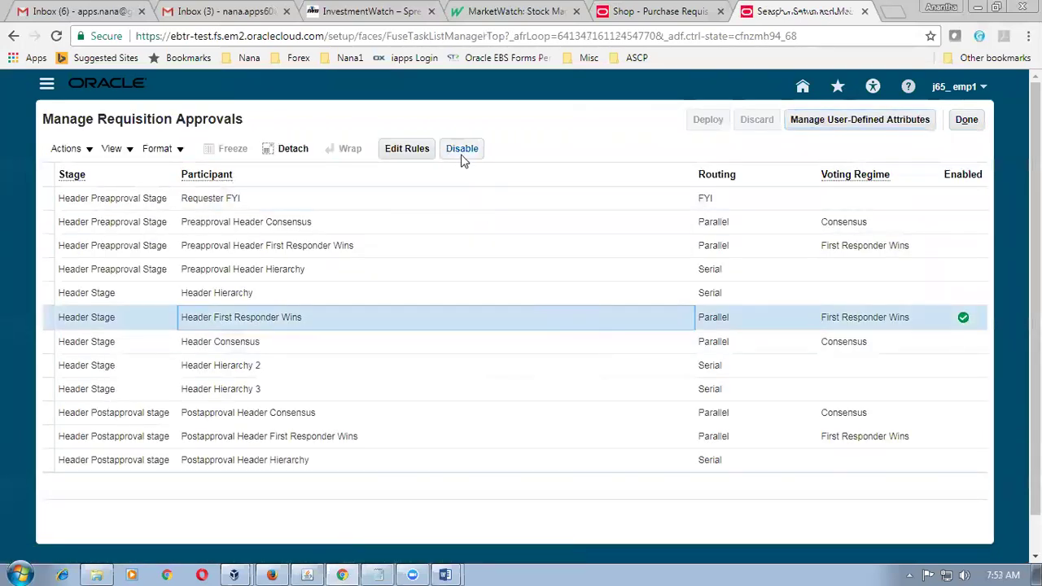
left_click(461, 155)
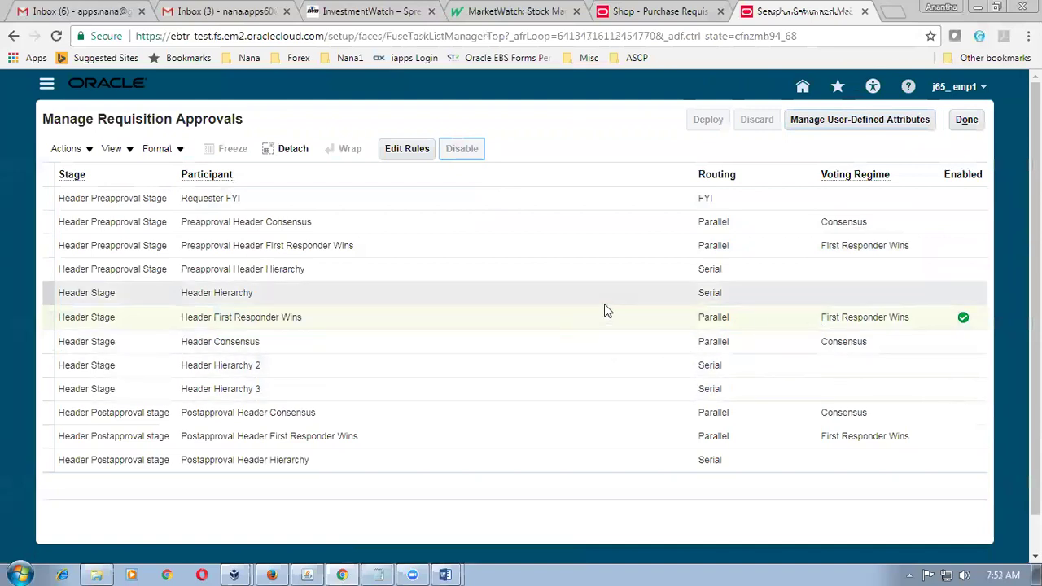
left_click(570, 386)
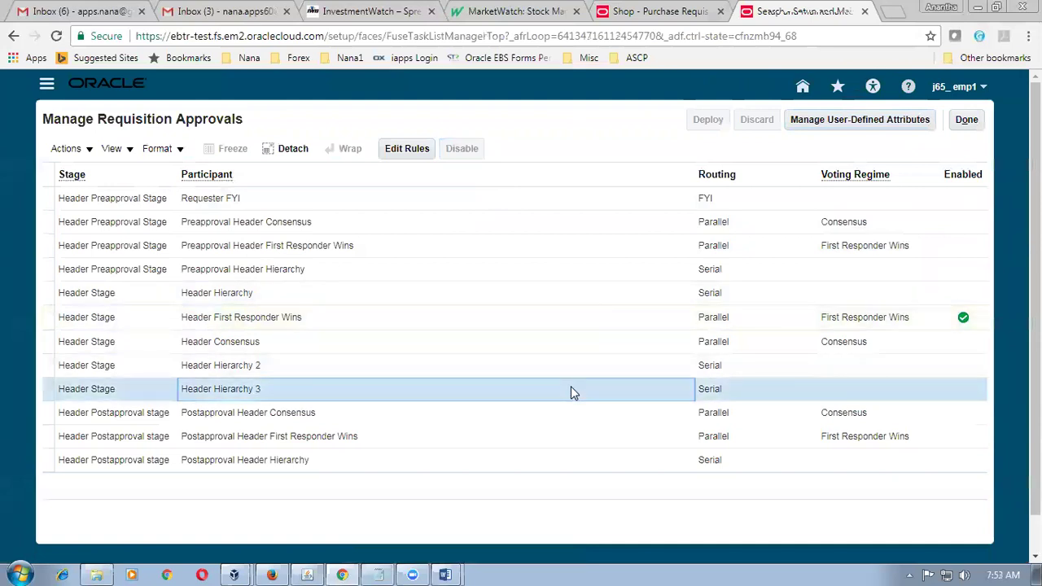
left_click(461, 148)
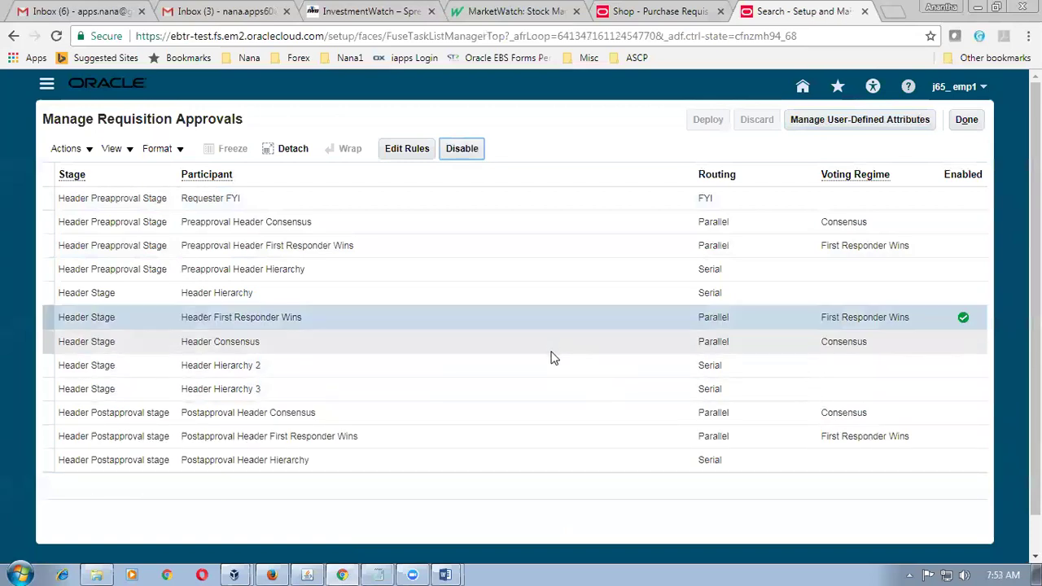
Examine the Header Hierarchy 3 approval rules, including the j00_App_by_ind_approver rule's details, and leave without saving.
left_click(435, 397)
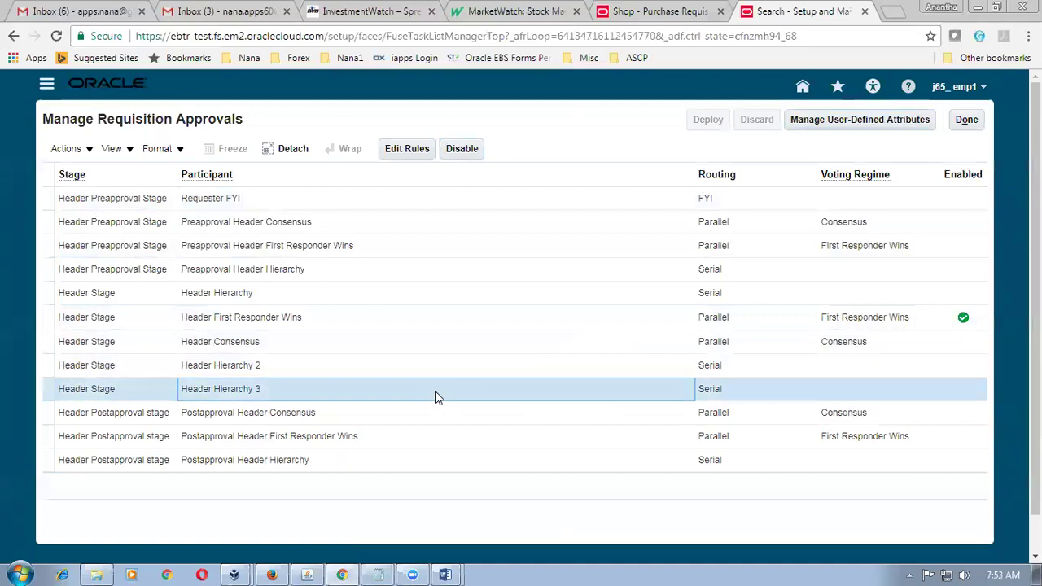
left_click(407, 149)
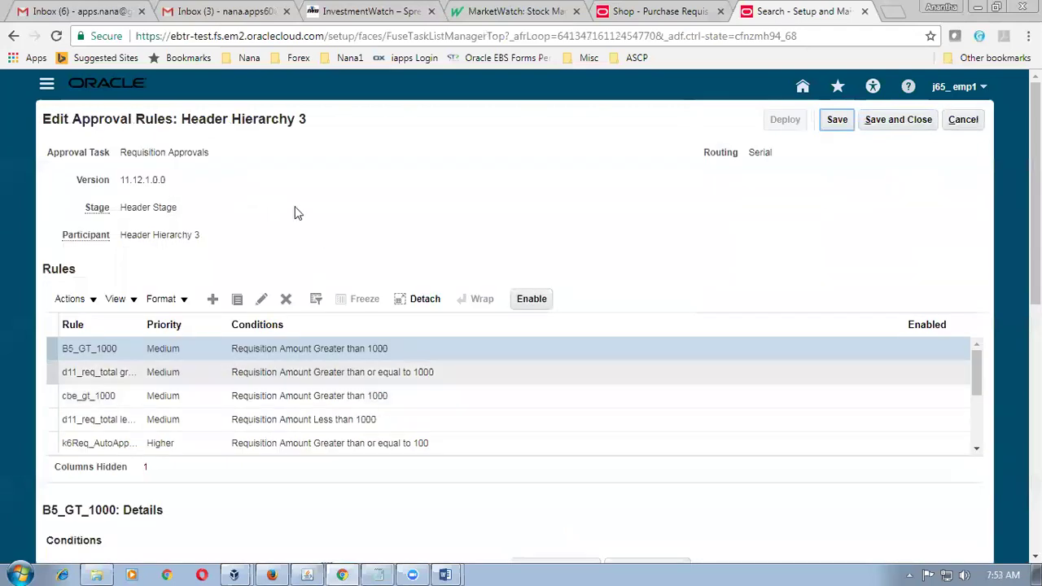
left_click(978, 455)
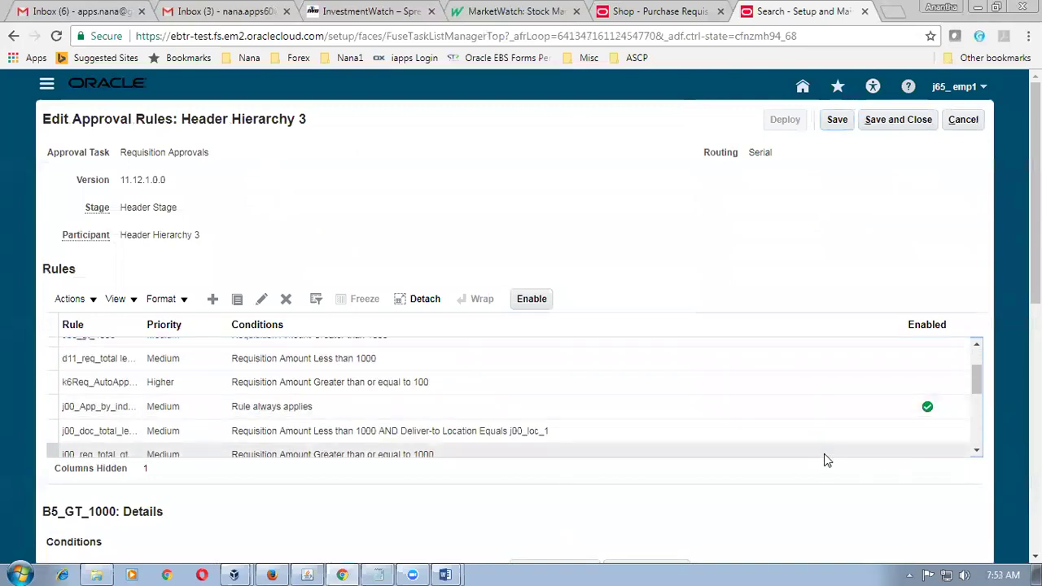
left_click(729, 413)
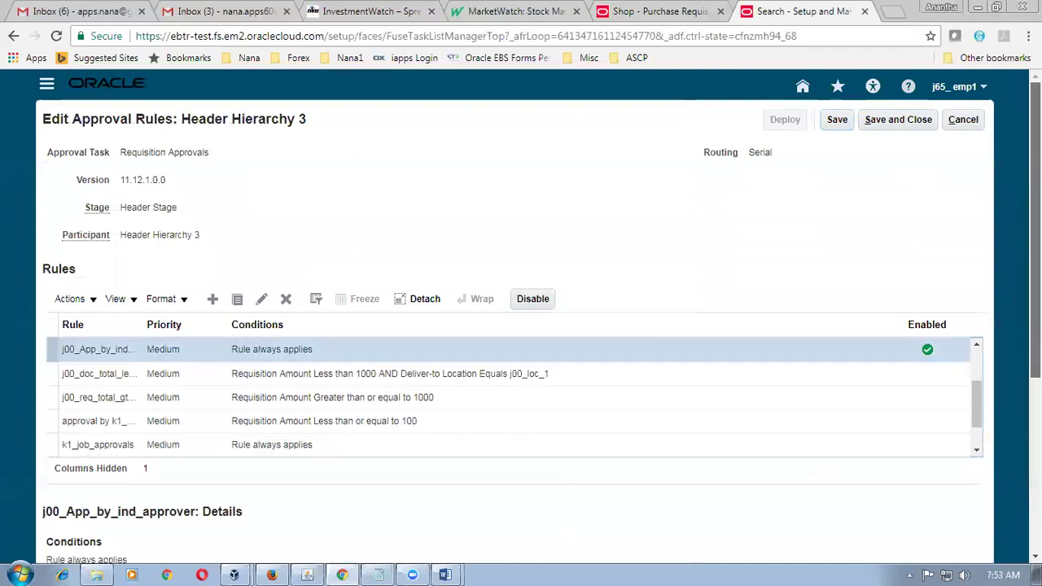
scroll(521, 318, "down", 3)
scroll(521, 317, "up", 4)
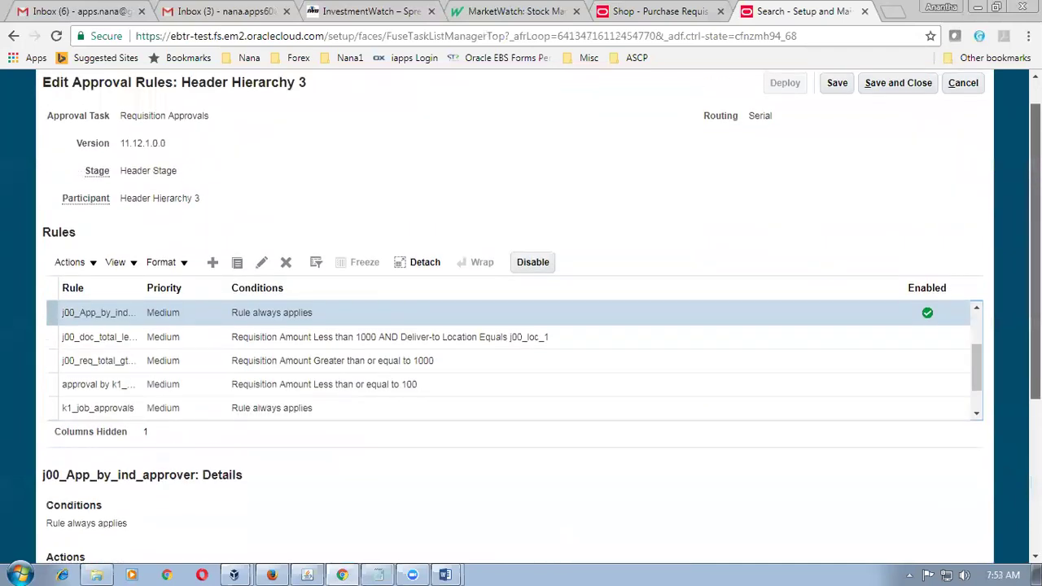
left_click(964, 125)
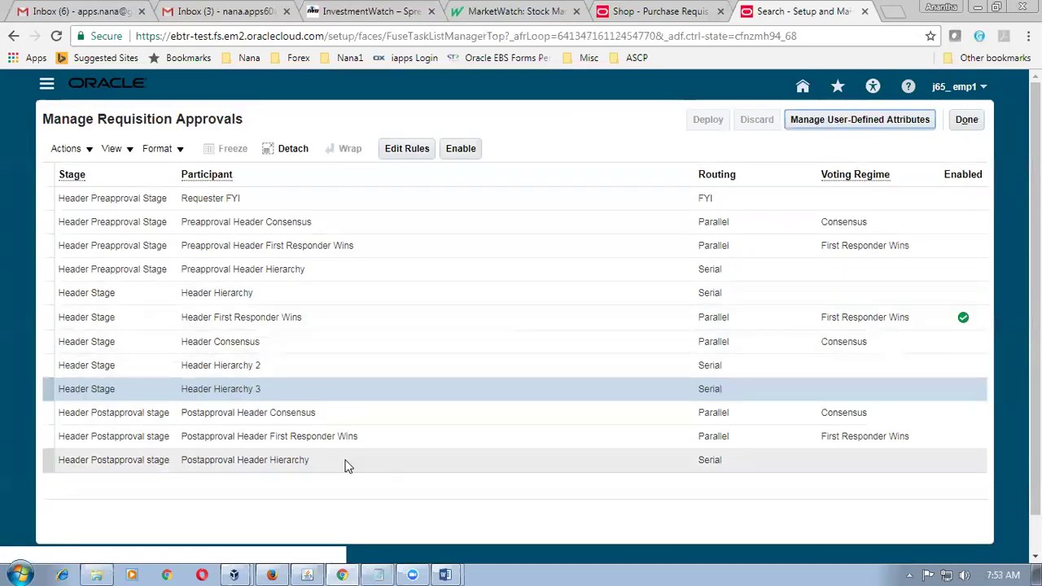
Enable the Header Hierarchy 3 participant and disable the Header First Responder Wins participant.
left_click(426, 389)
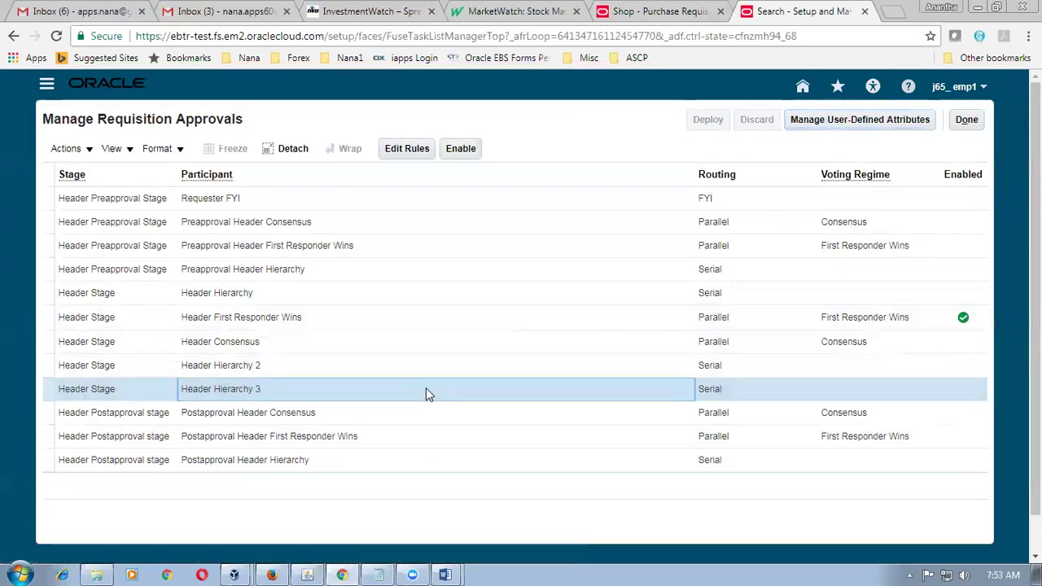
left_click(459, 150)
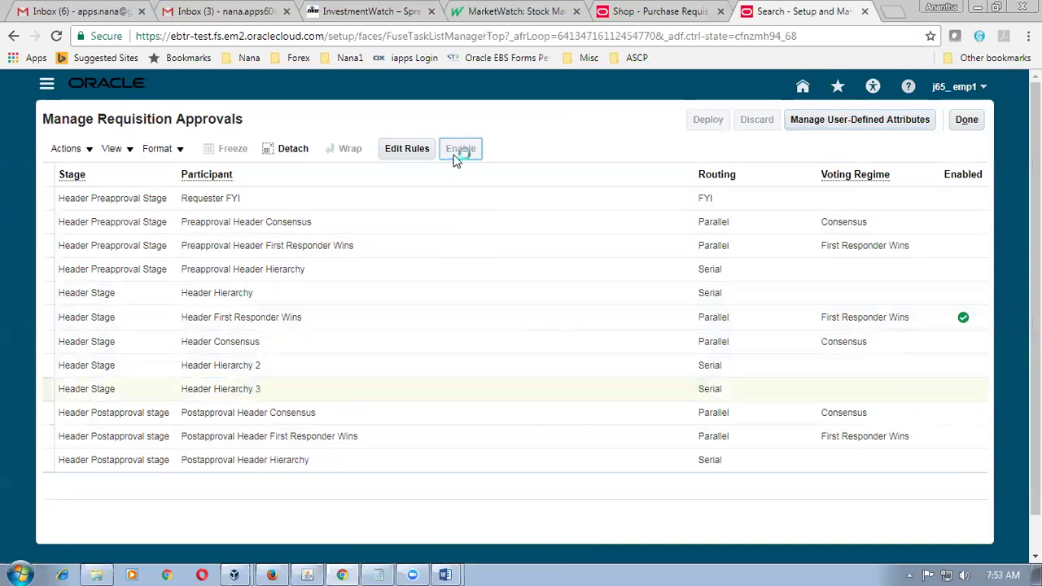
left_click(407, 399)
left_click(425, 324)
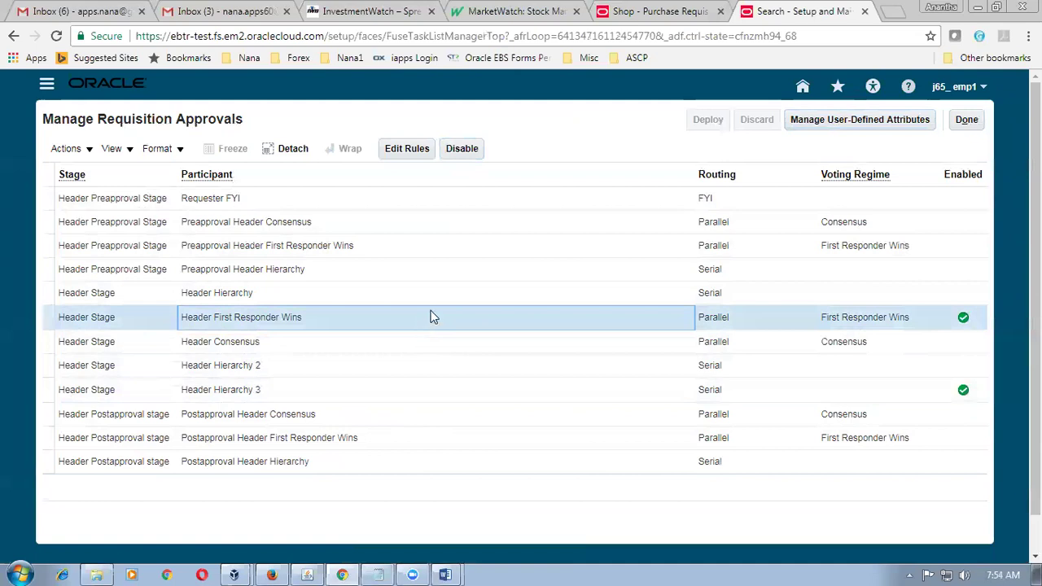
left_click(456, 154)
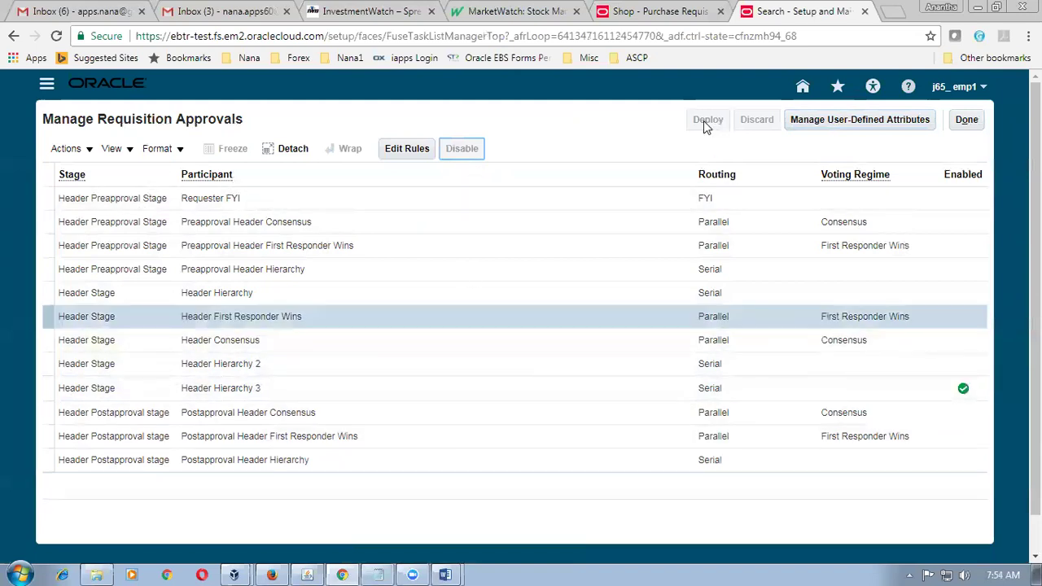
Return to the requisition, reload its approval list from the edit page, and submit the requisition.
left_click(630, 13)
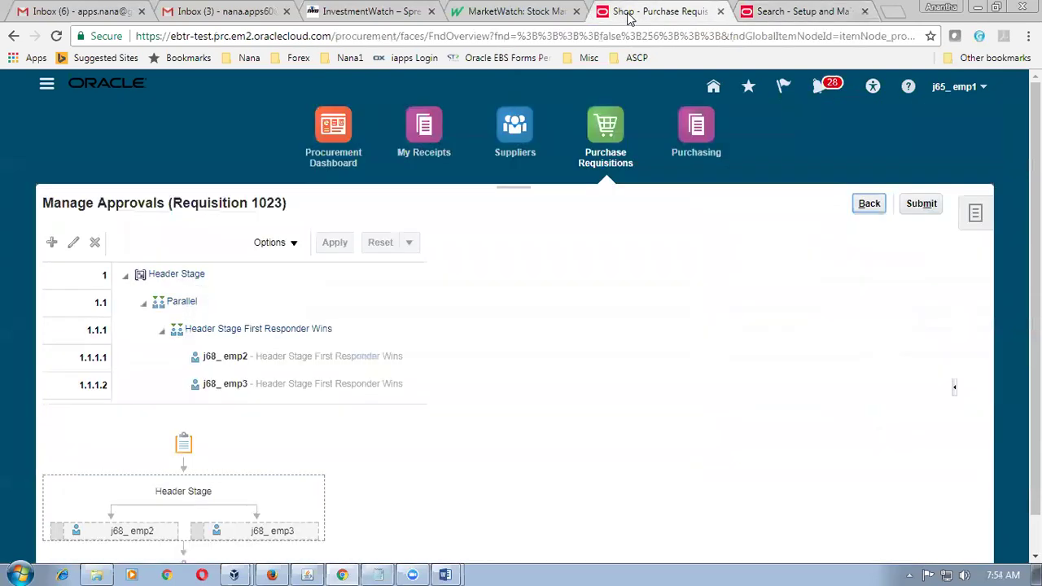
left_click(868, 210)
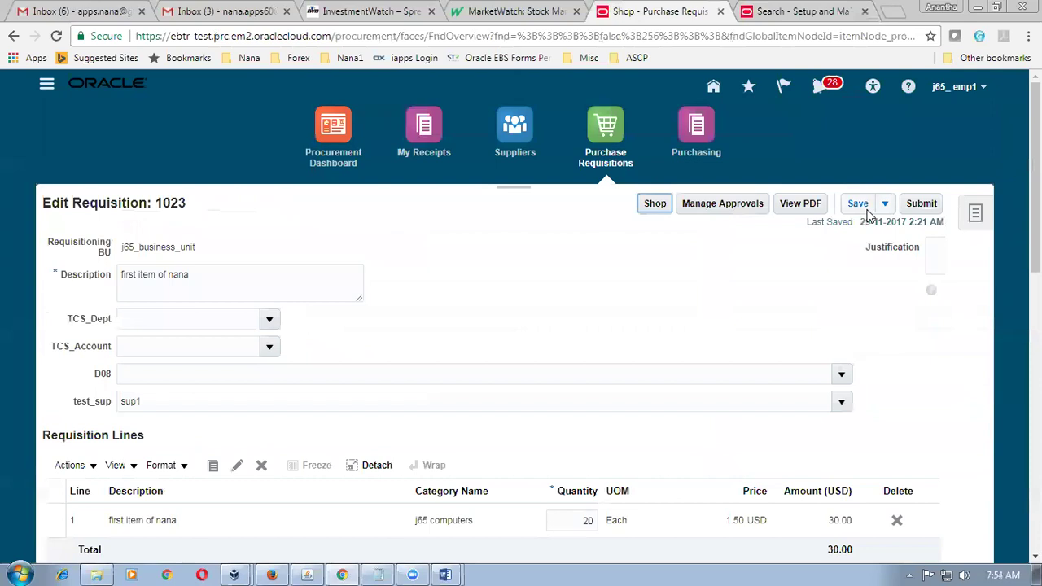
left_click(756, 209)
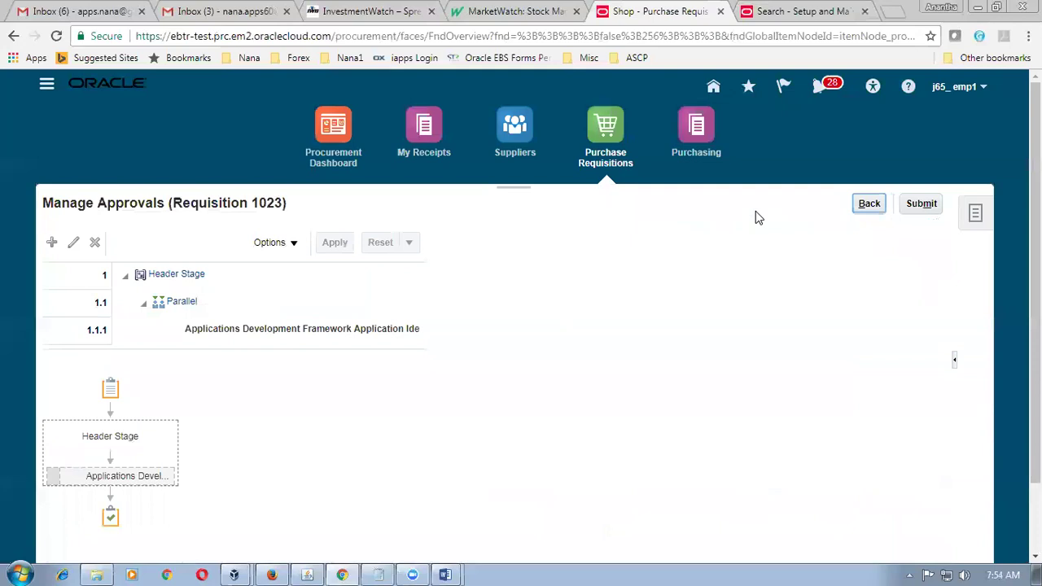
left_click(927, 207)
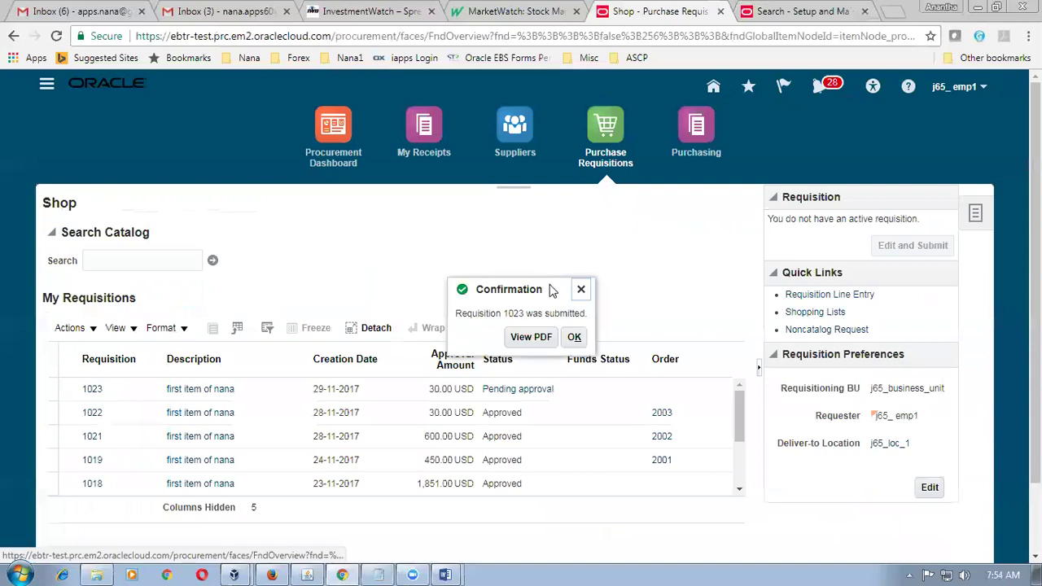
left_click(574, 341)
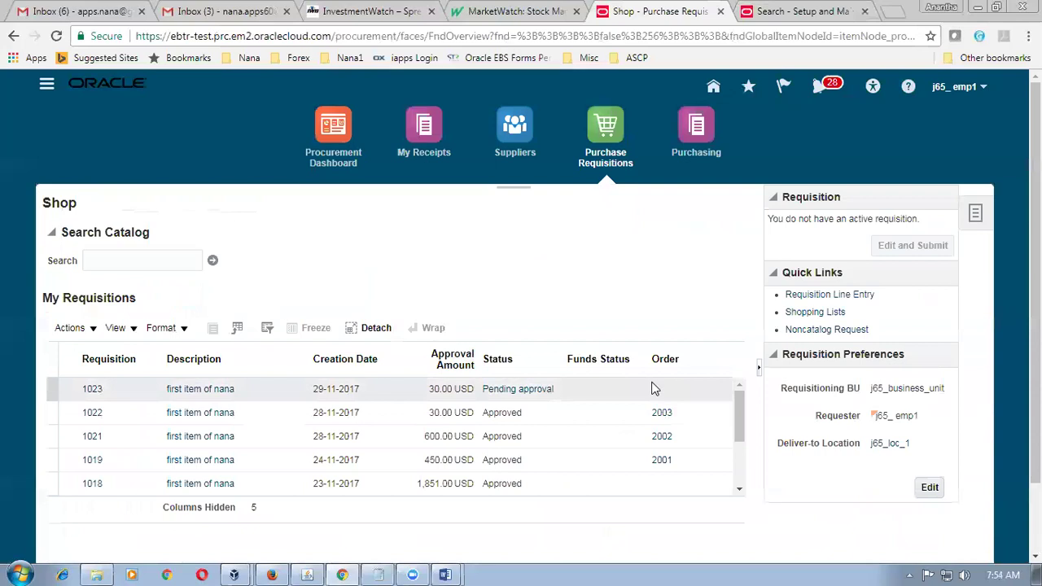
Open the newly submitted requisition and check its approval action details through the line's status.
left_click(90, 390)
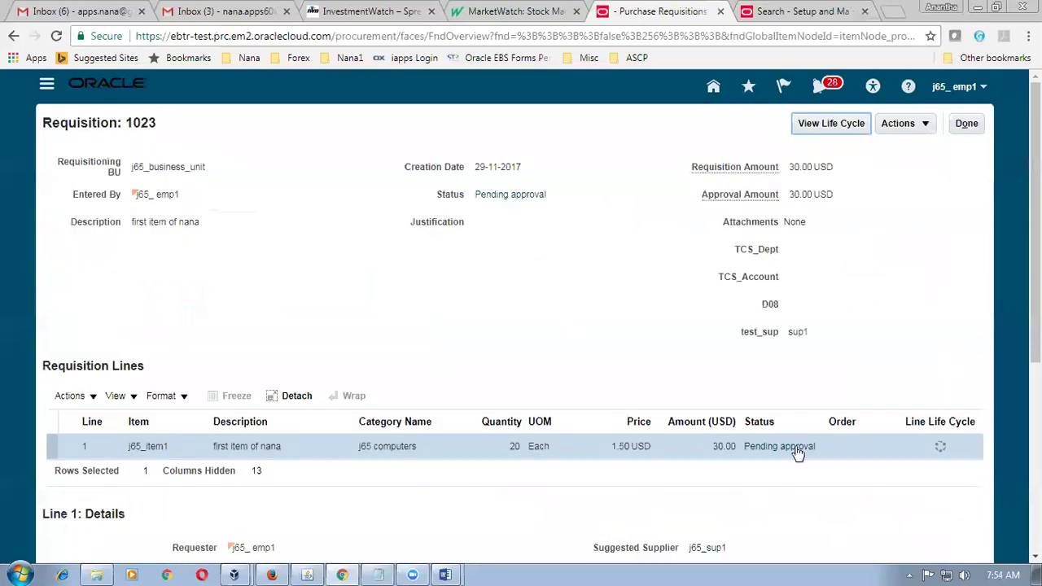
left_click(798, 452)
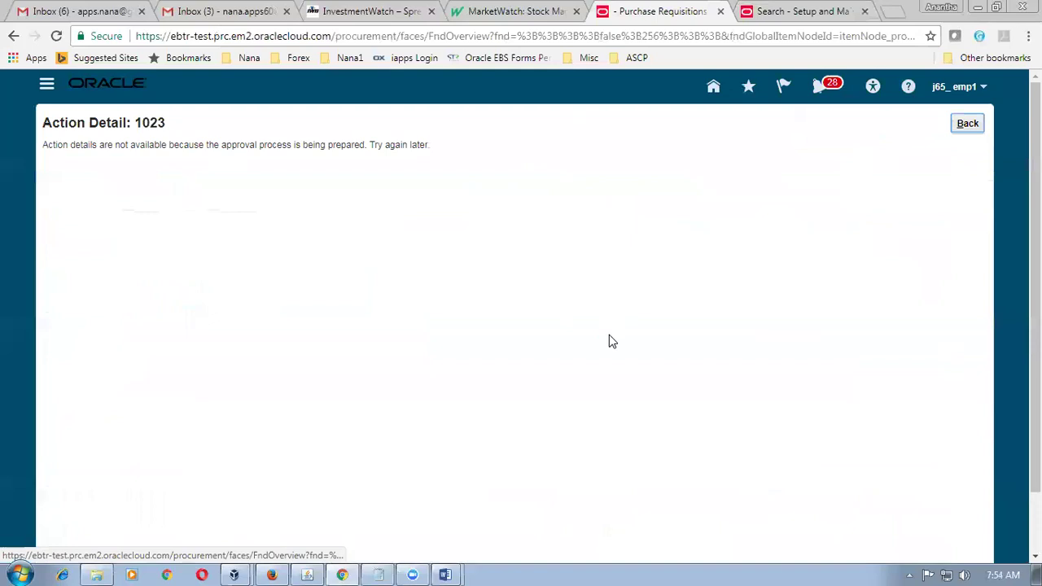
left_click(969, 125)
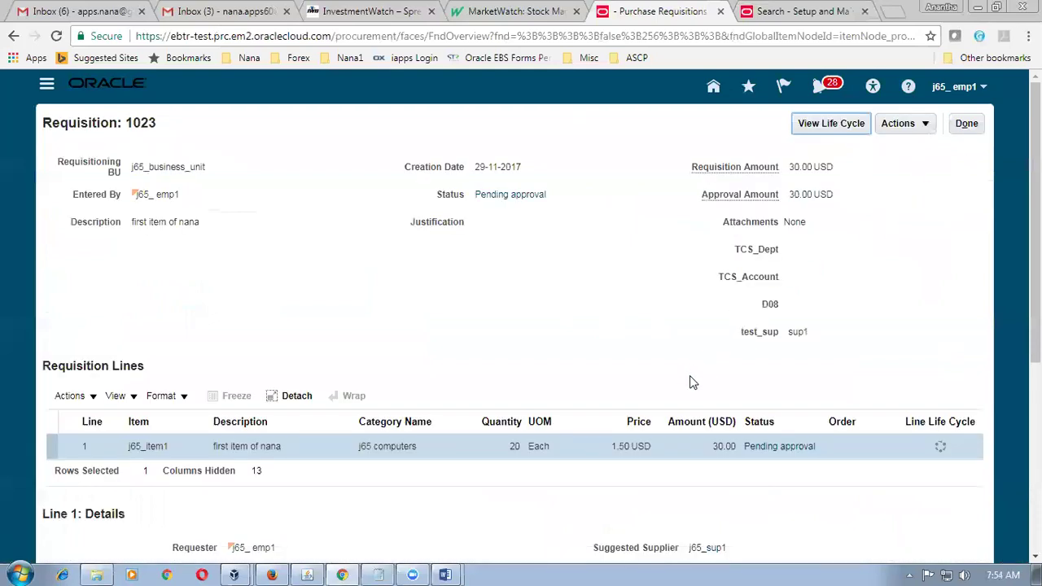
left_click(783, 456)
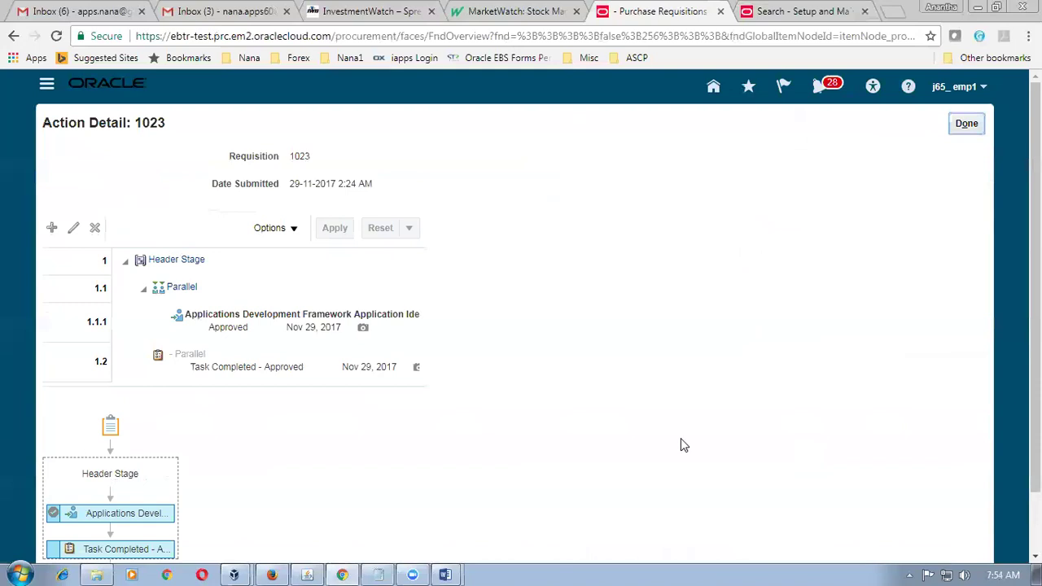
Review the requisition's approval action details and flow diagram, and return to the list of own requisitions.
scroll(682, 446, "down", 2)
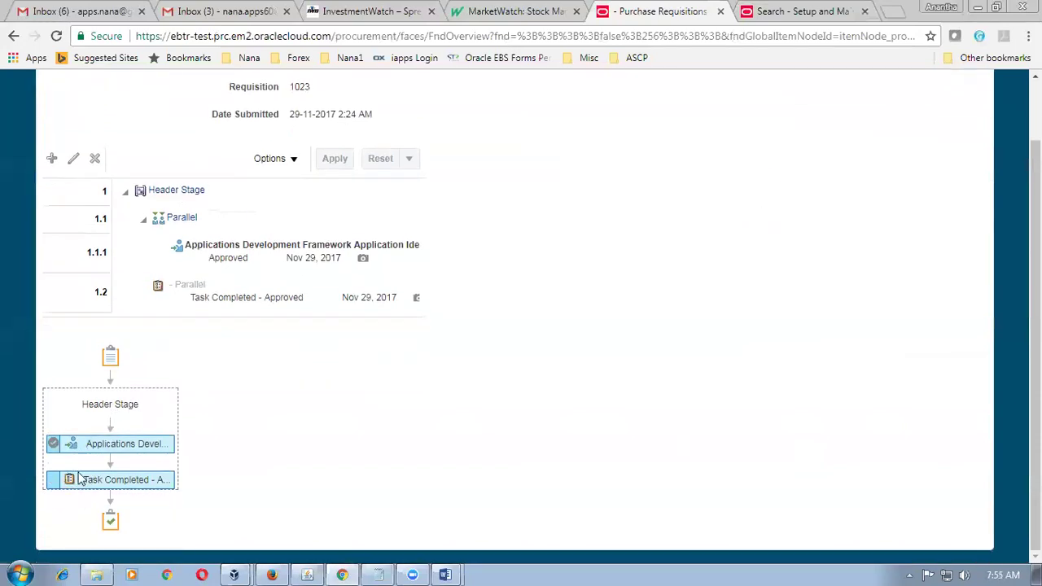
scroll(670, 372, "up", 2)
left_click(967, 123)
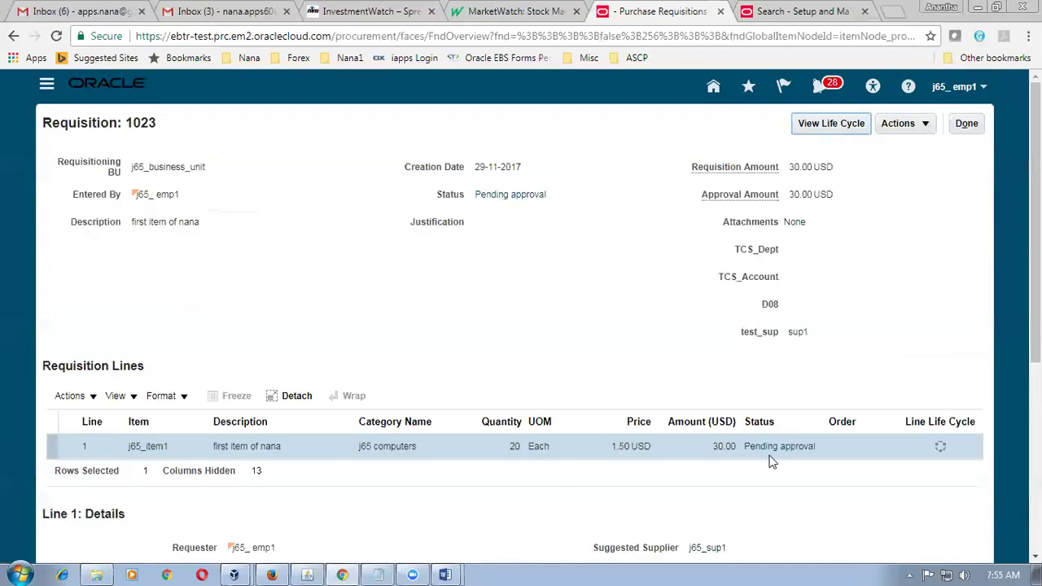
left_click(967, 125)
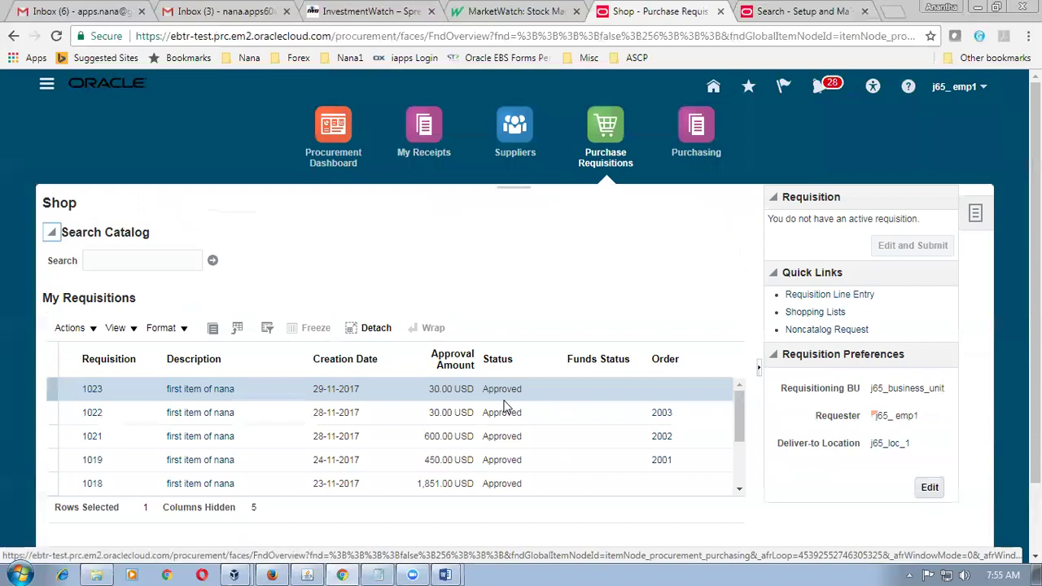
Reopen requisition 1023 repeatedly to check its line for a generated order, returning to the requisition list each time.
left_click(95, 391)
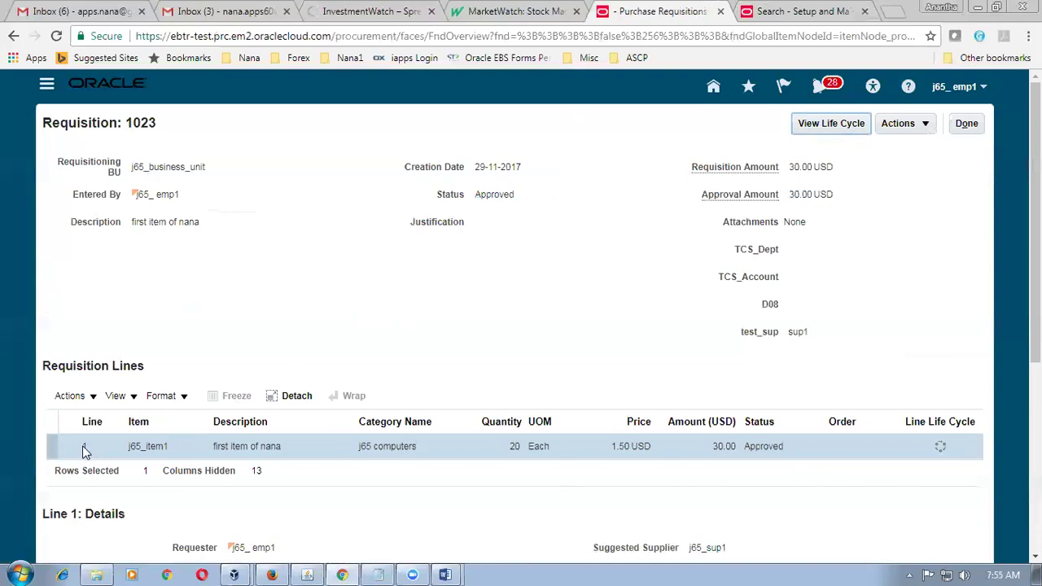
left_click(960, 129)
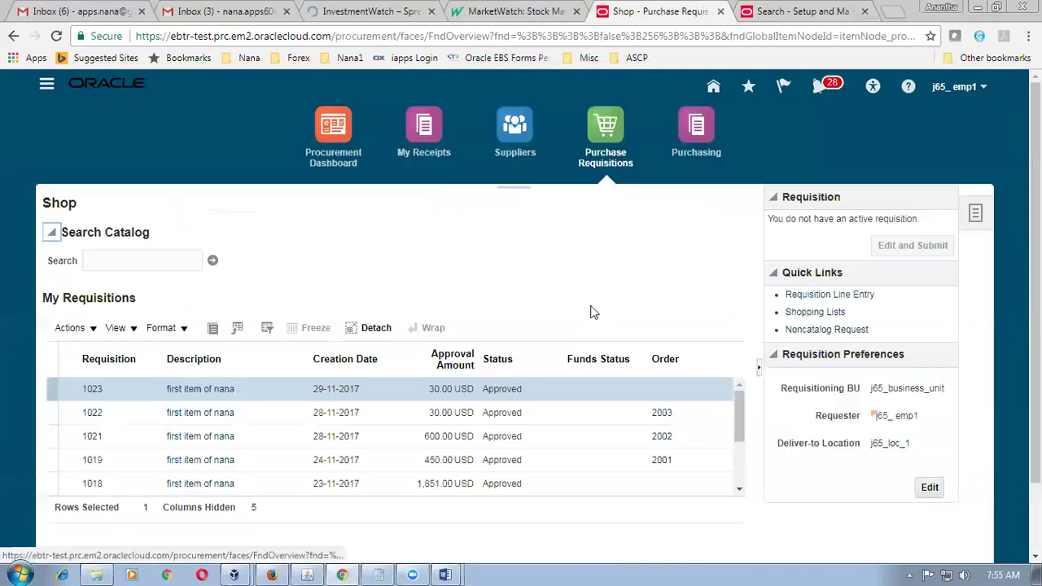
left_click(97, 391)
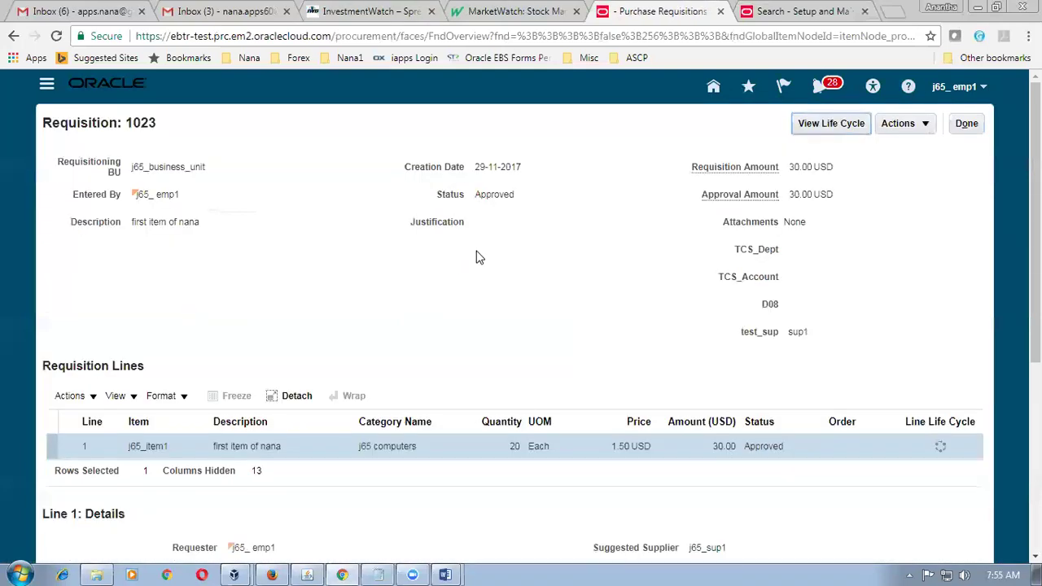
left_click(74, 449)
left_click(966, 124)
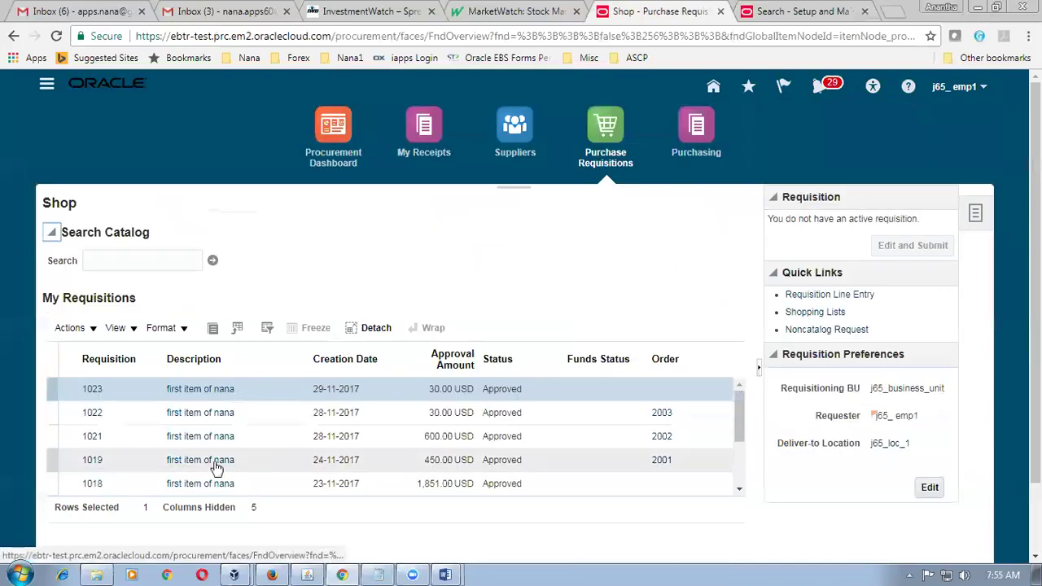
left_click(92, 389)
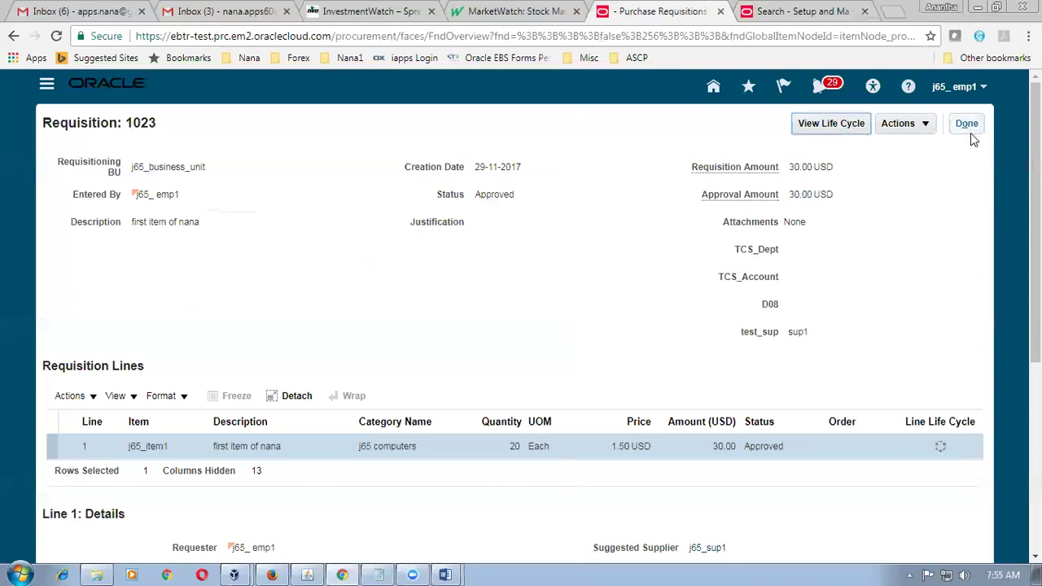
left_click(969, 126)
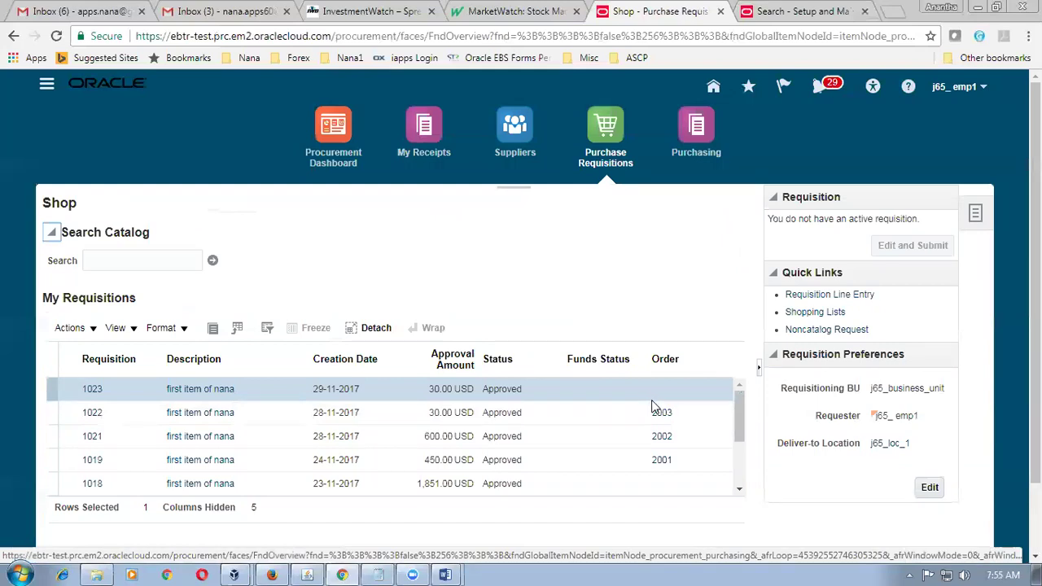
Search Process Requisitions for requisition 1023 with the Buyer filter cleared, and read the warning on its line.
left_click(702, 130)
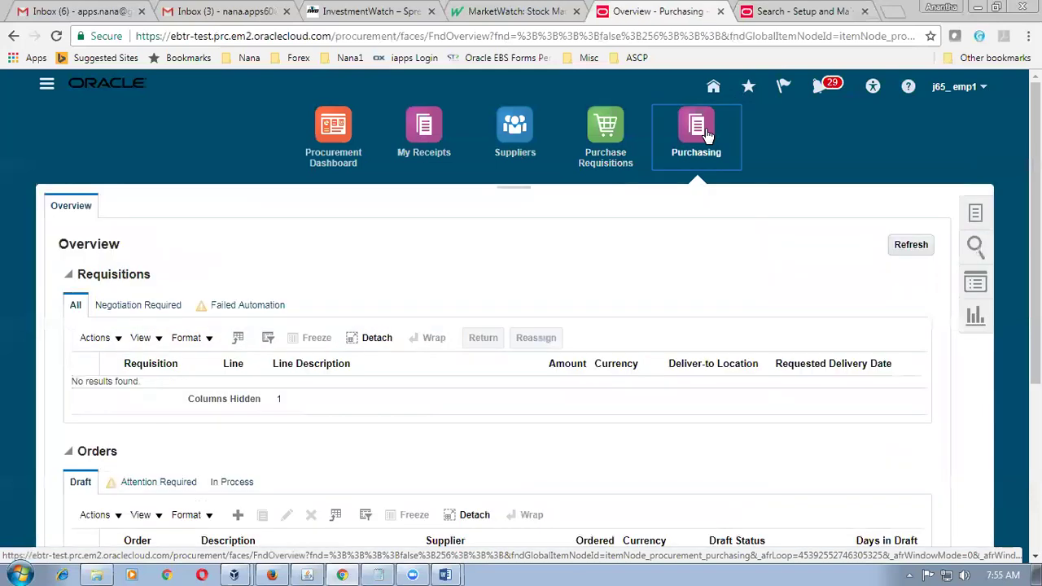
left_click(976, 215)
left_click(817, 235)
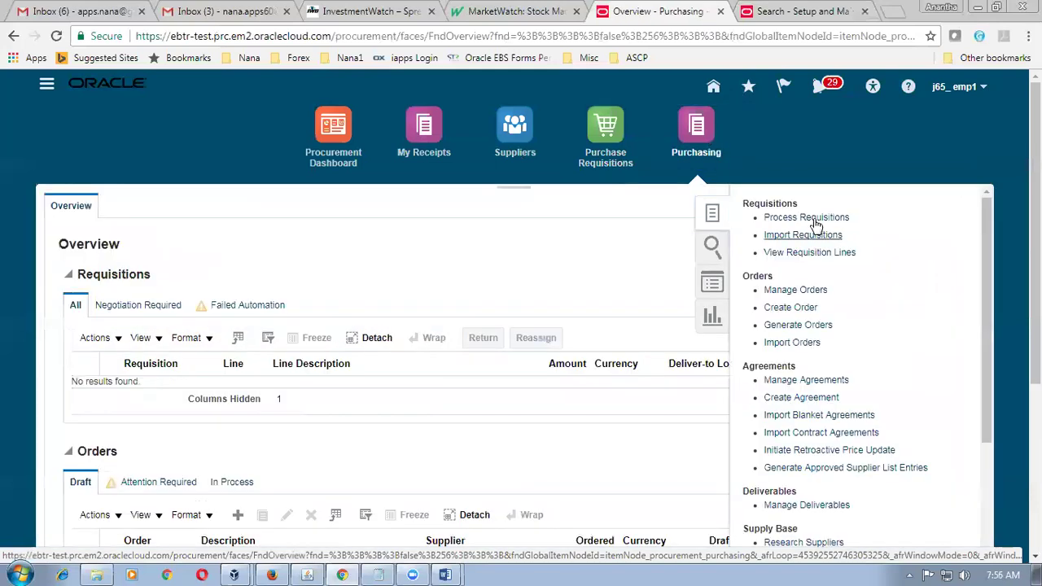
left_click(815, 218)
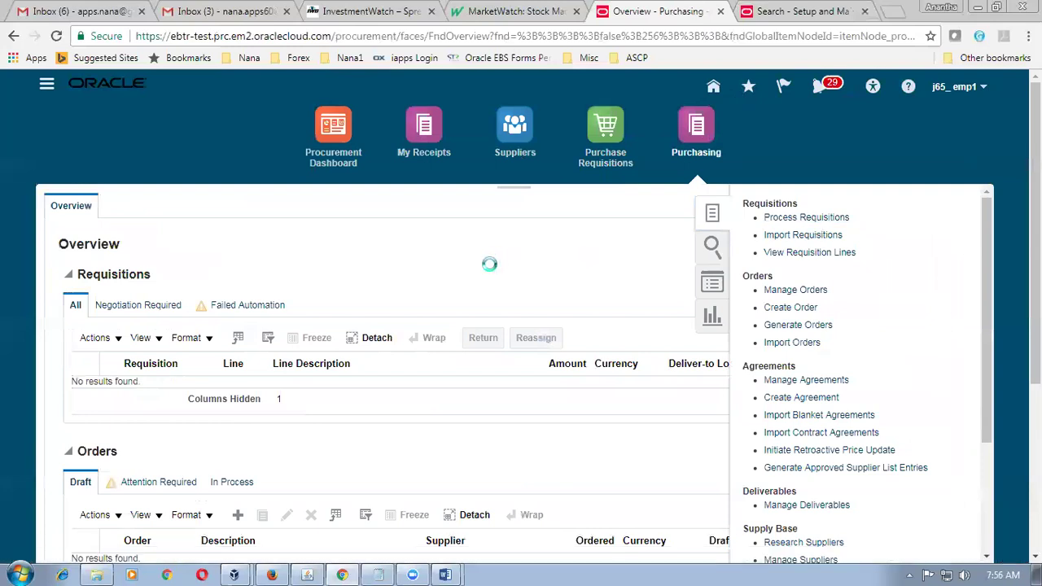
left_click(241, 351)
type("1023")
key("Tab")
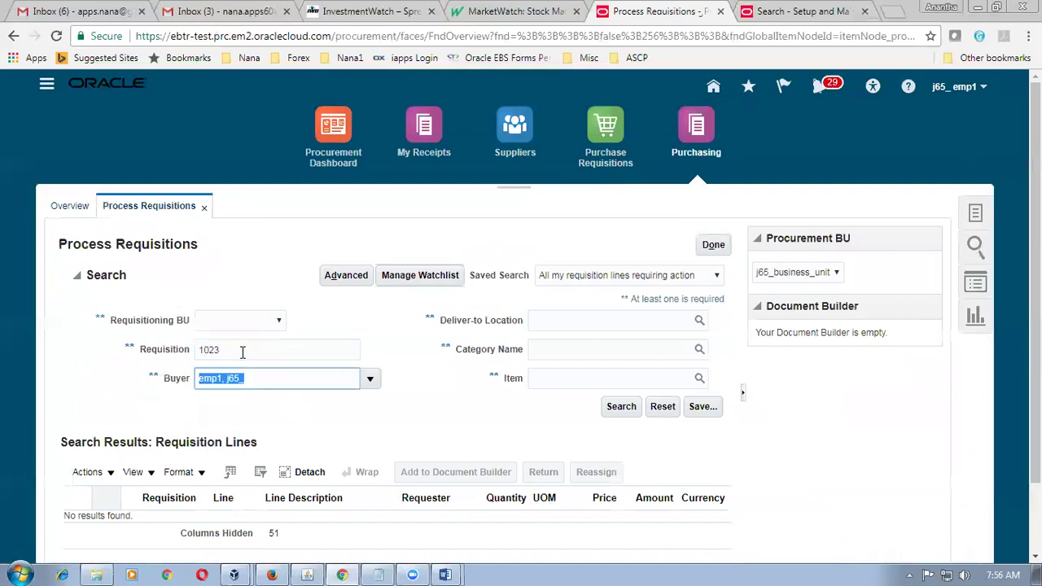
key("BackSpace")
left_click(611, 408)
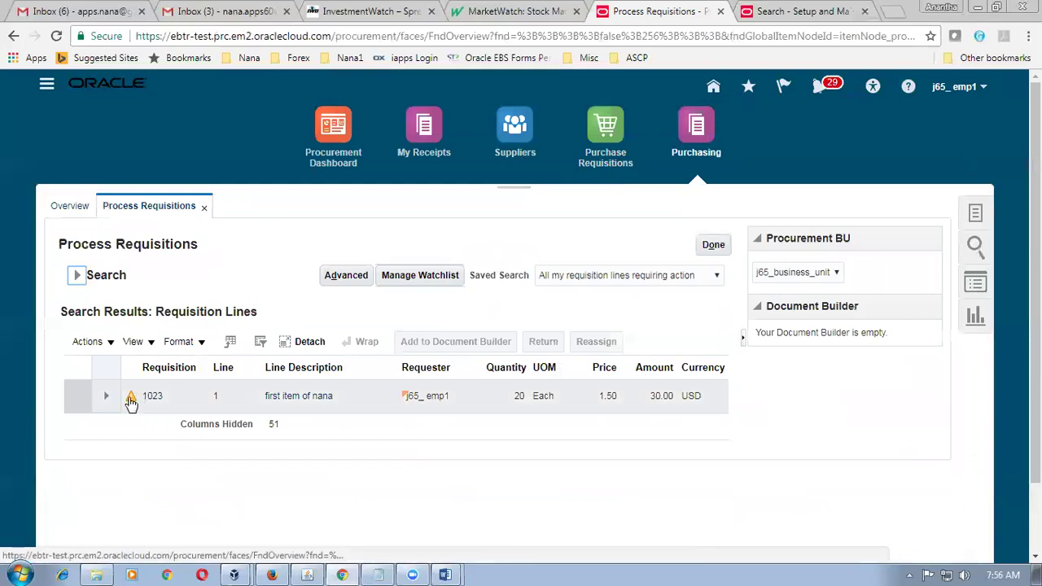
mouse_move(131, 403)
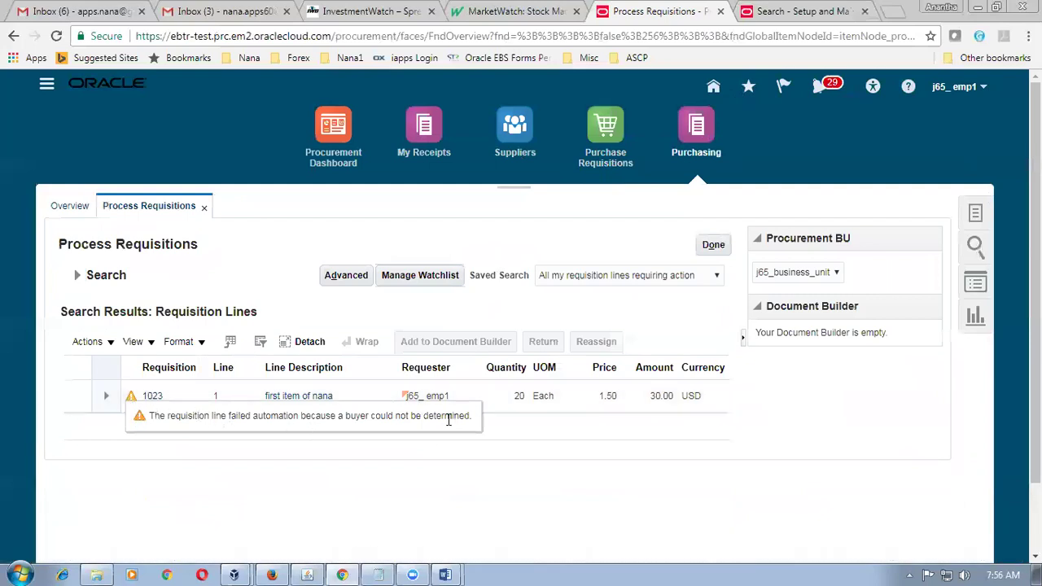
left_click_drag(168, 417, 457, 423)
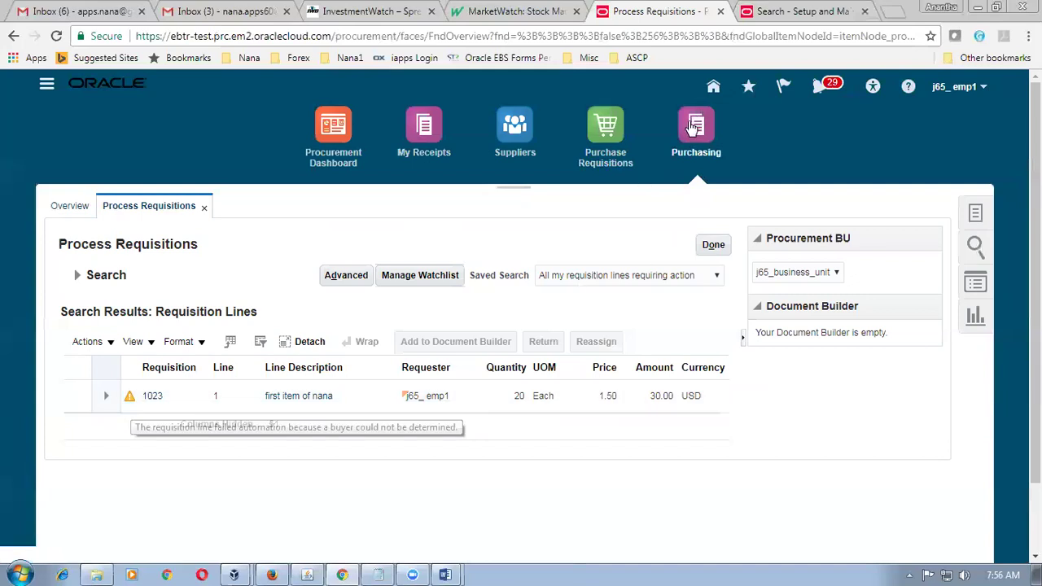
Go back to requisition 1023 under Purchase Requisitions, check its line for a warning, and close it.
left_click(606, 129)
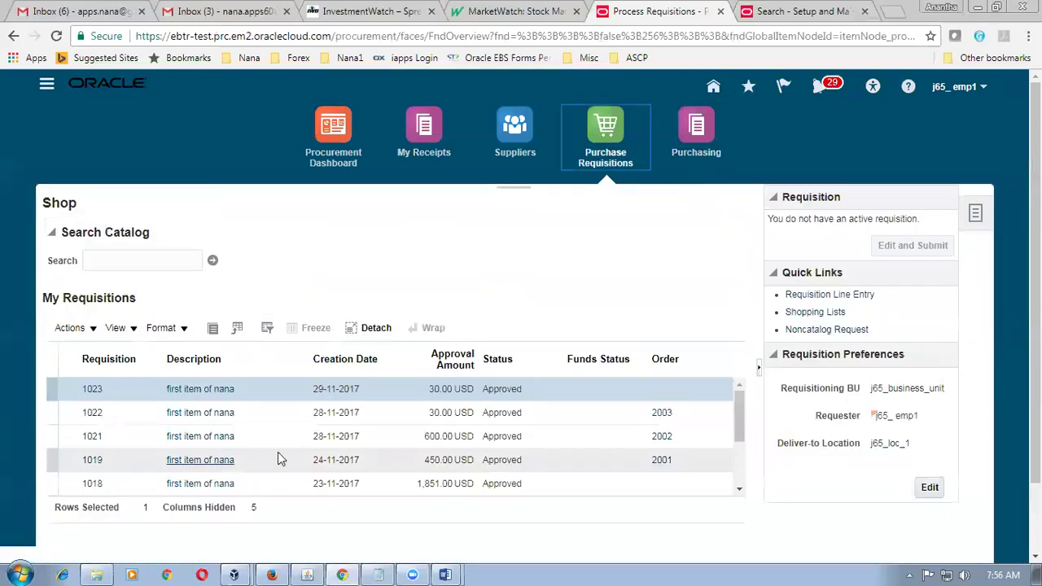
left_click(92, 389)
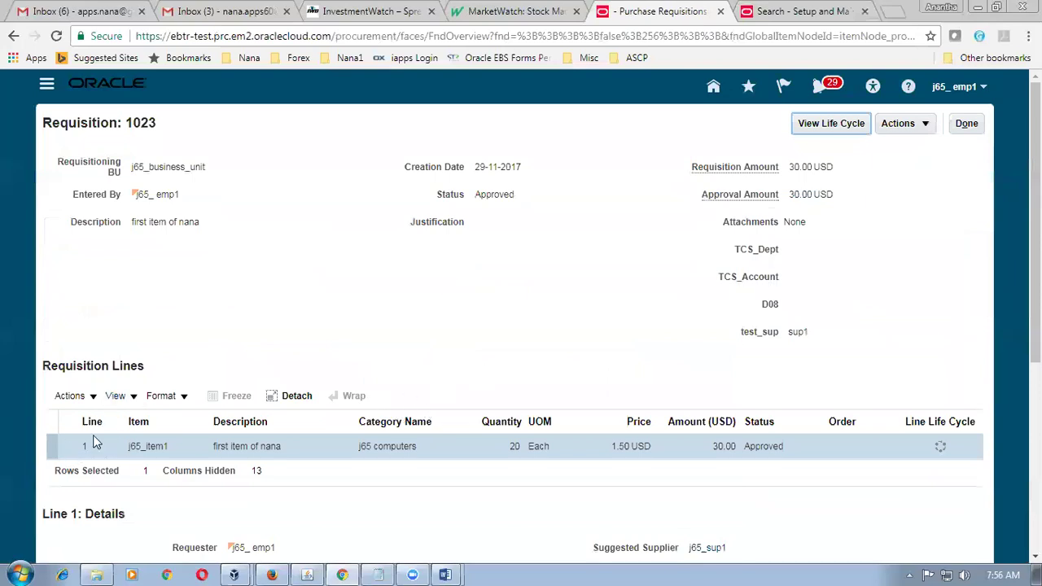
left_click(963, 124)
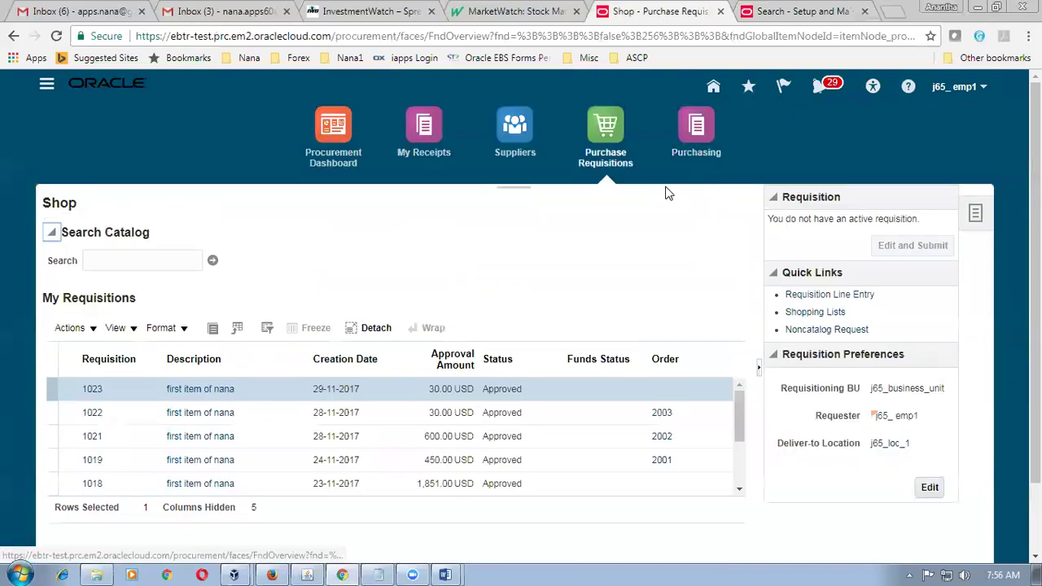
Return to Process Requisitions in Purchasing and find the line of requisition 1023 without a Buyer filter.
left_click(694, 136)
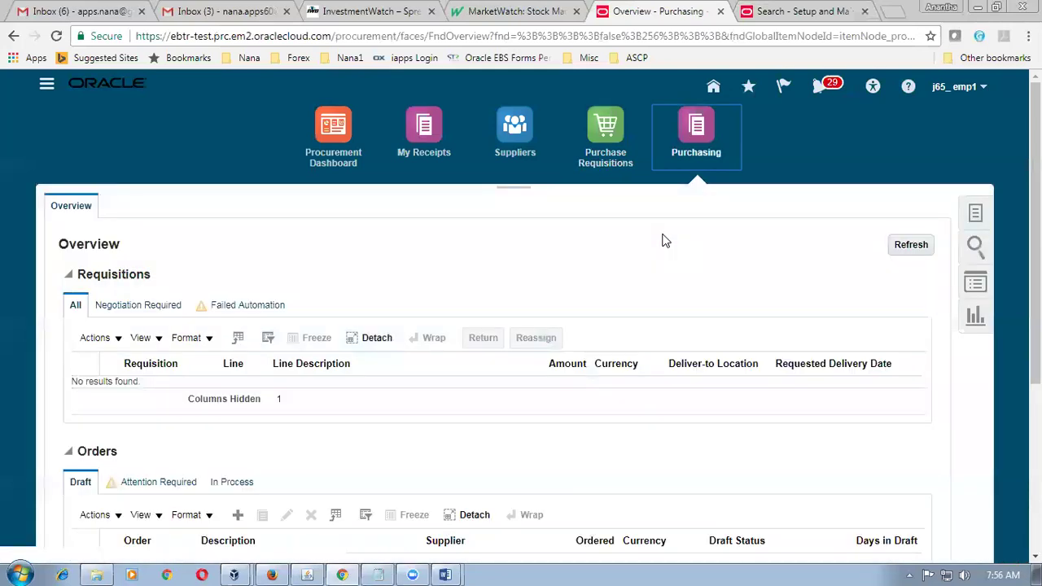
left_click(975, 216)
left_click(831, 217)
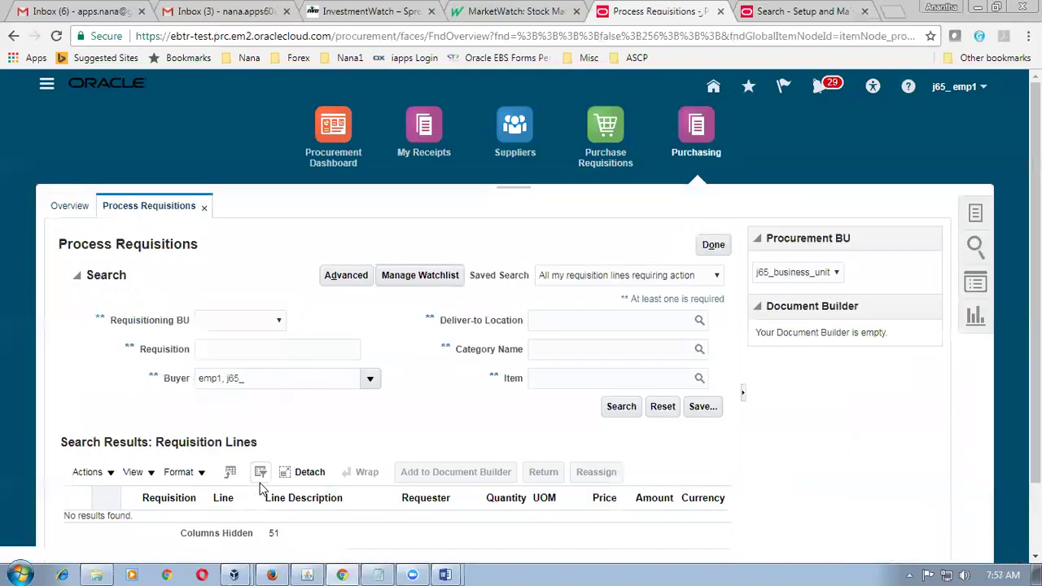
left_click(260, 352)
type("1023")
key("Tab")
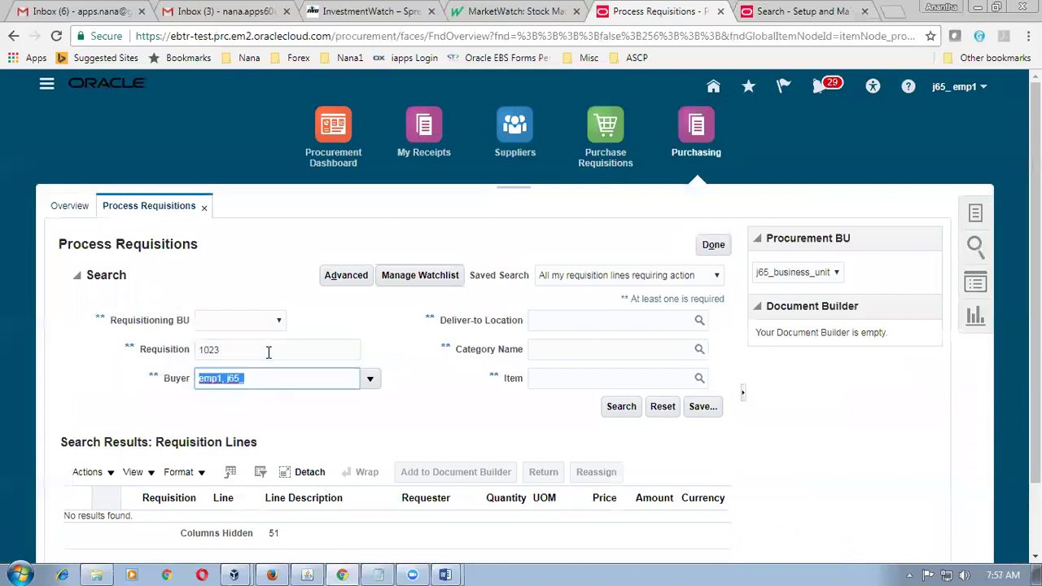
key("BackSpace")
left_click(621, 407)
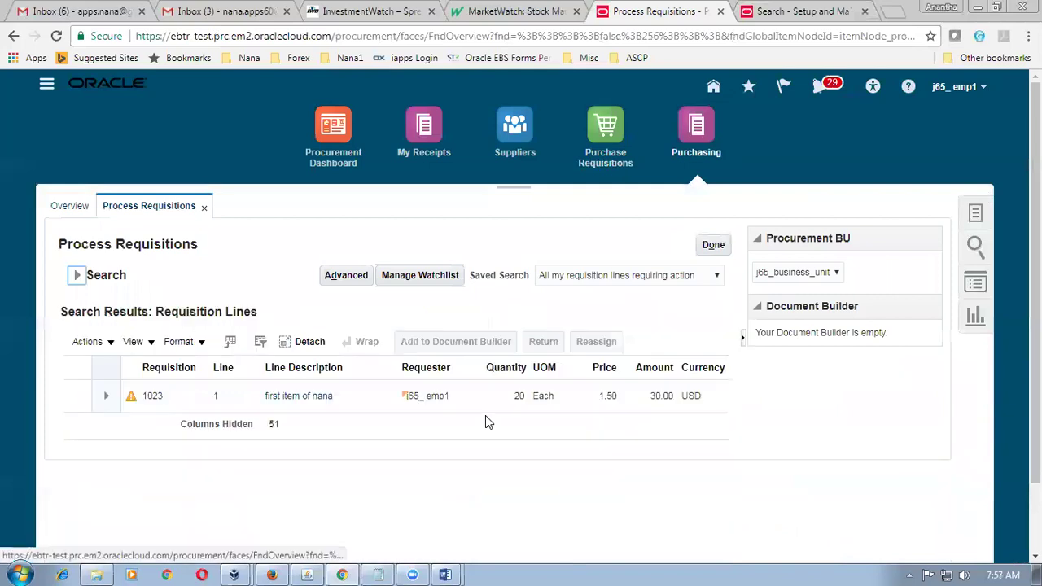
Add the requisition line to the Document Builder as a New Order with source agreement 3001 and supplier site Site 1.
left_click(77, 395)
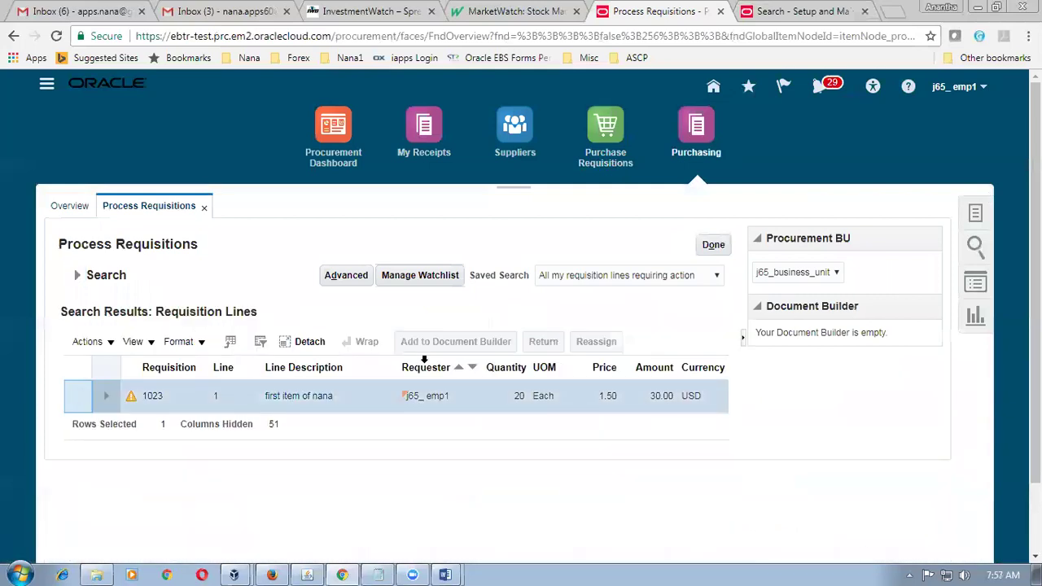
left_click(437, 343)
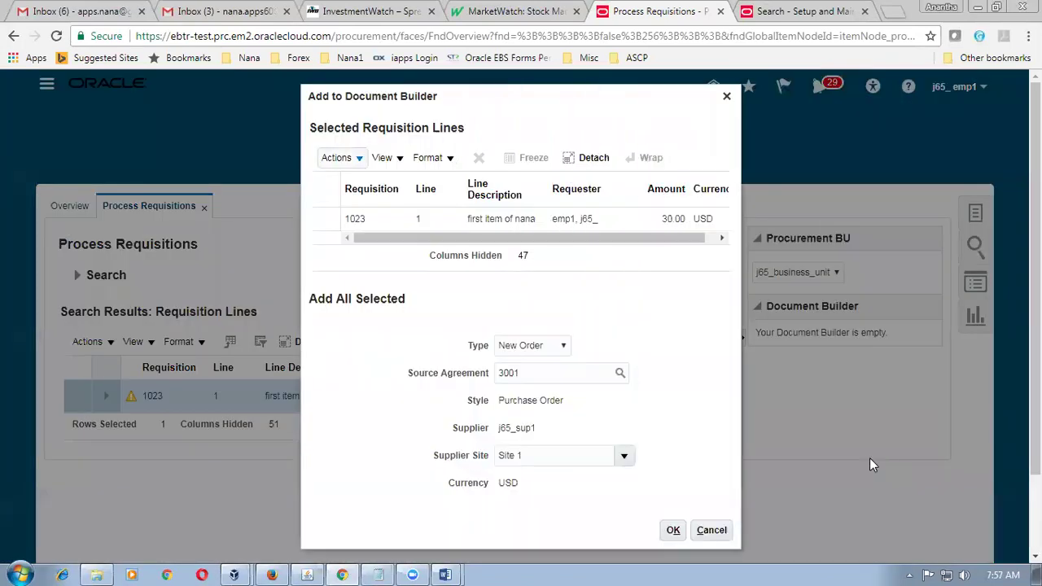
left_click_drag(538, 372, 481, 376)
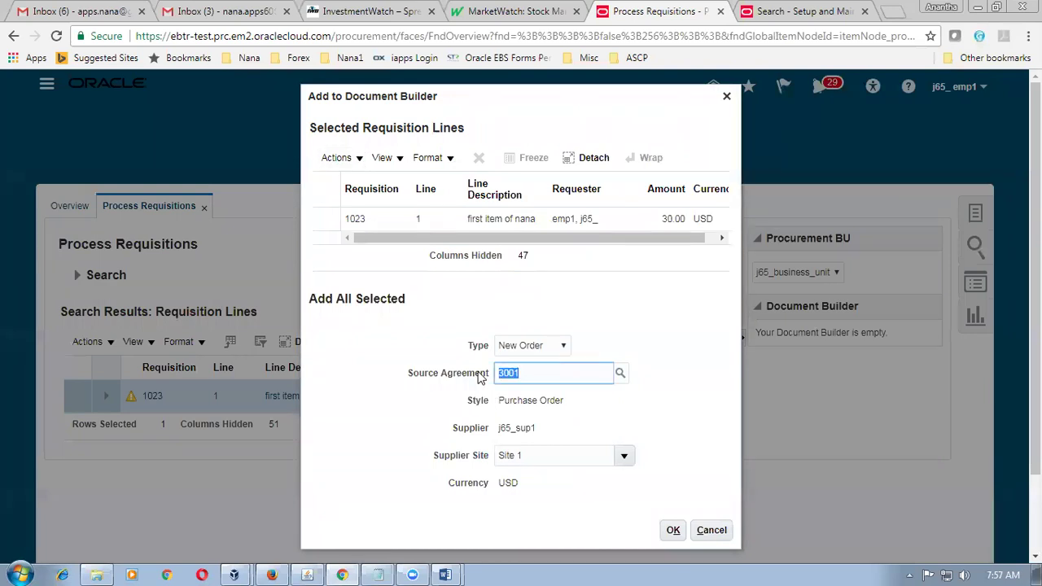
left_click(550, 374)
left_click_drag(528, 376, 487, 382)
left_click(533, 374)
left_click(675, 535)
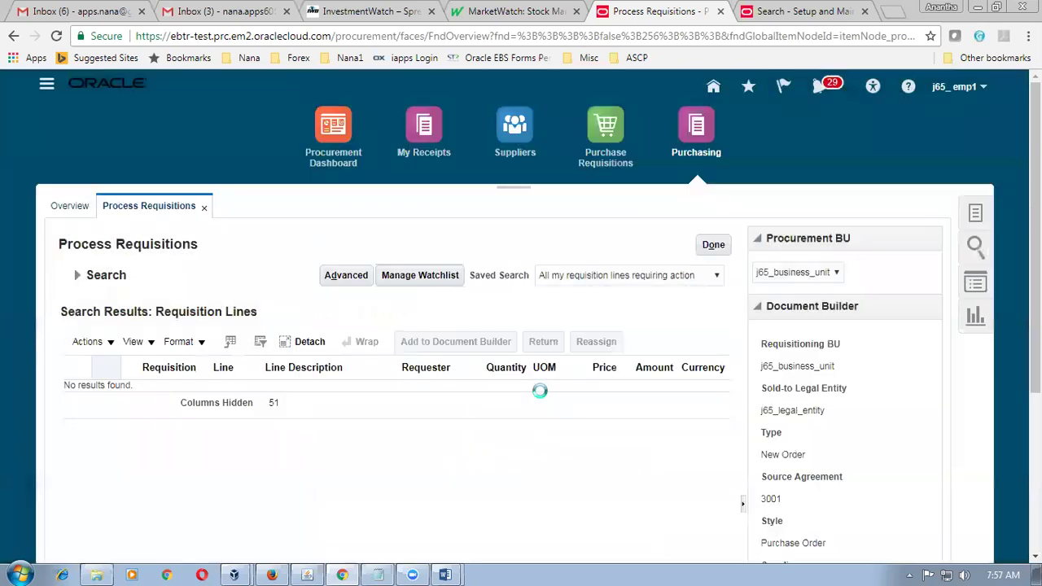
Create the purchase order from the Document Builder and dismiss the creation notice.
left_click_drag(1035, 236, 1035, 394)
left_click(818, 518)
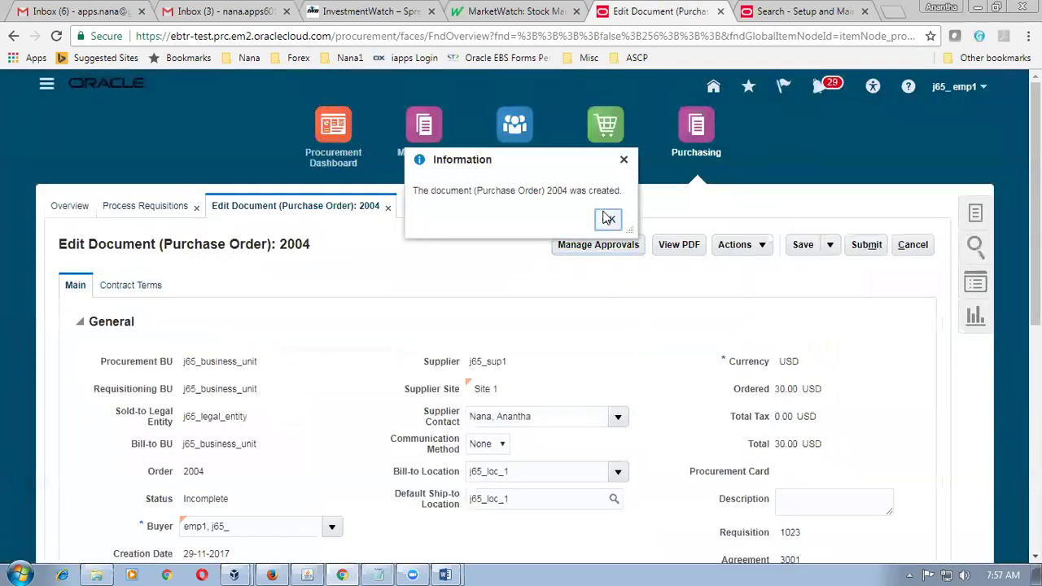
left_click(608, 218)
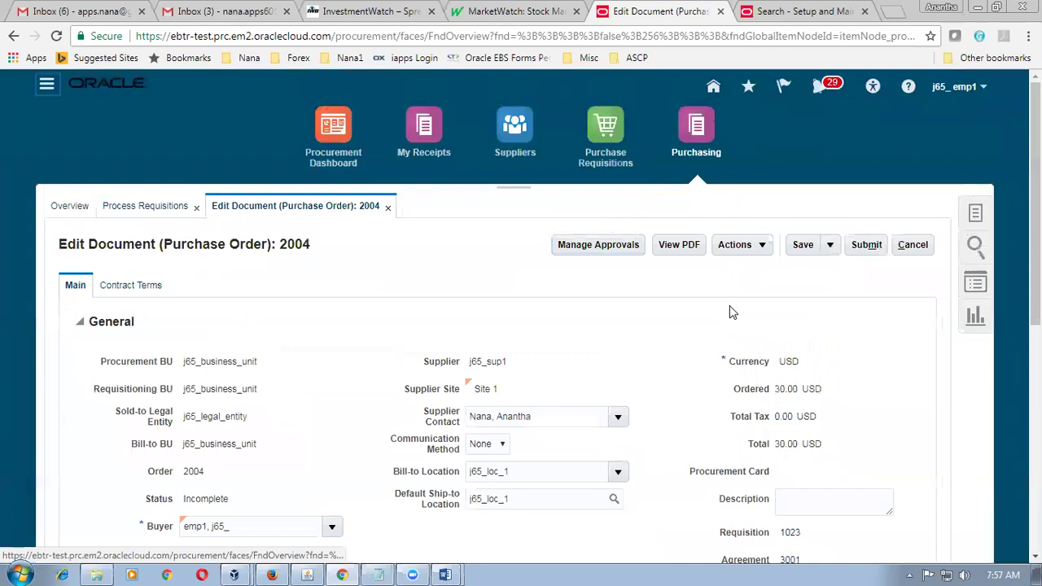
Validate the new purchase order and submit it for approval.
left_click(730, 247)
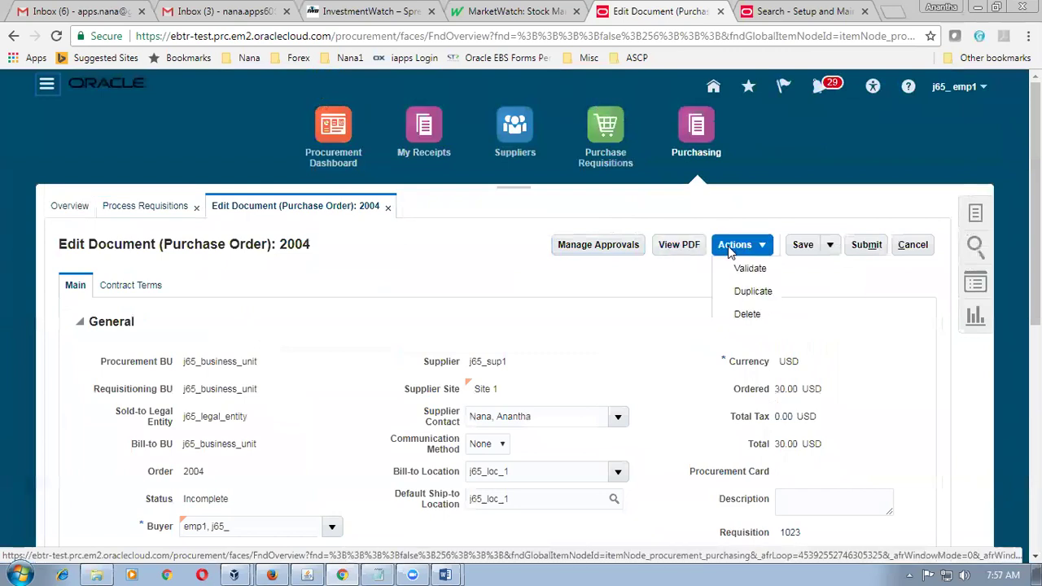
left_click(749, 267)
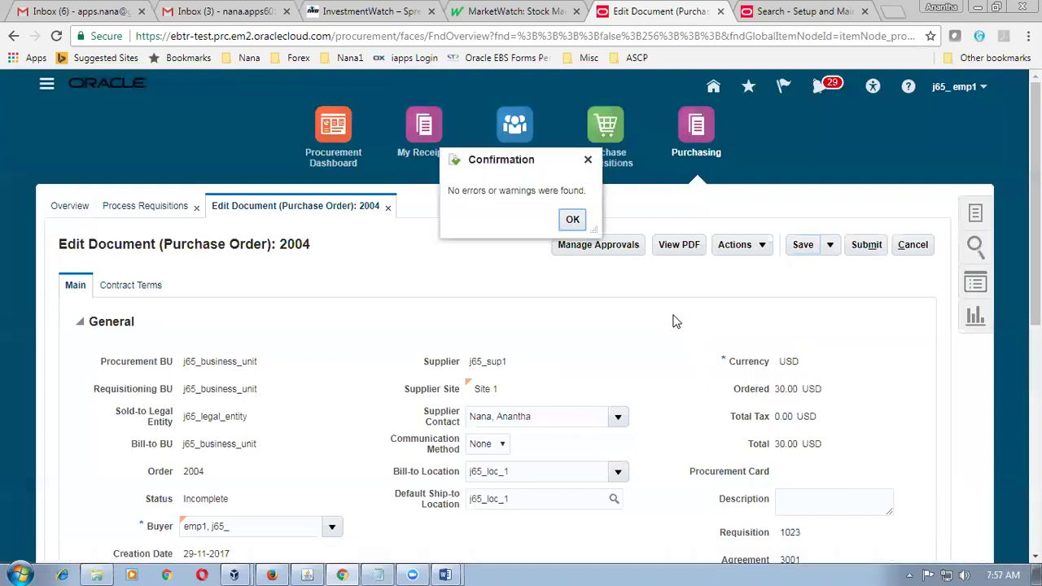
left_click(571, 220)
left_click(868, 247)
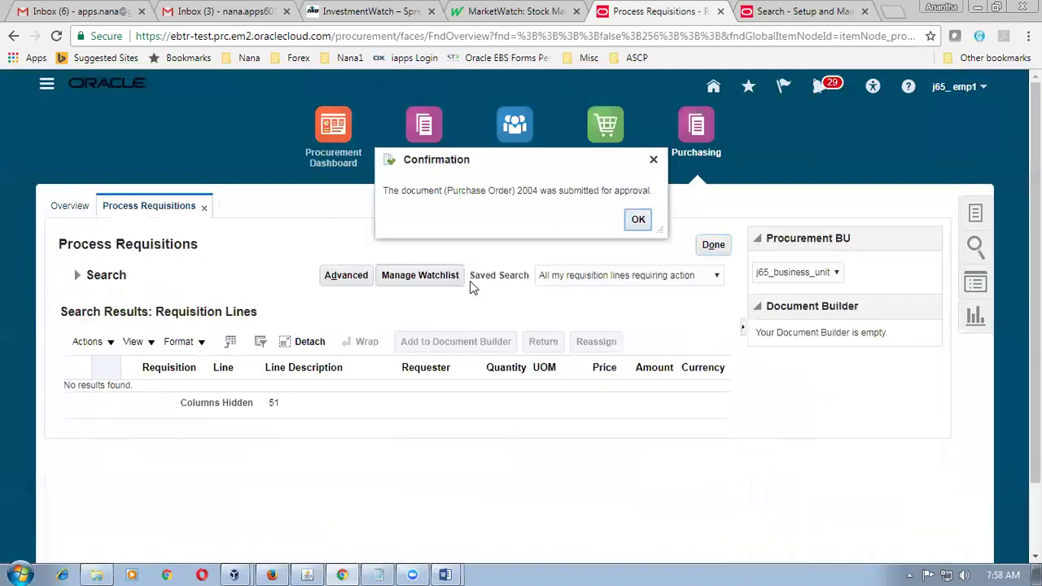
left_click(637, 219)
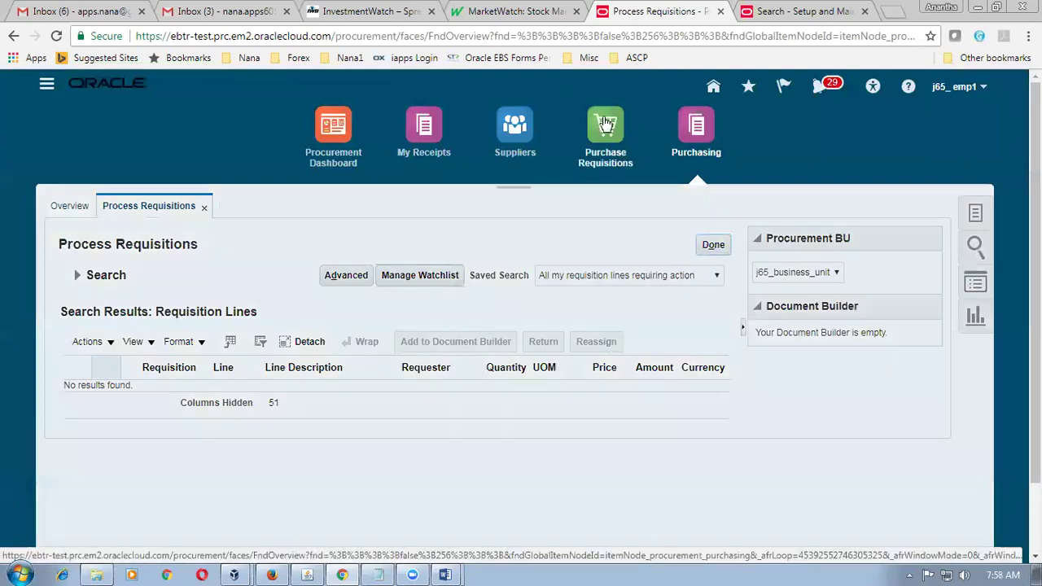
Open requisition 1023 under Purchase Requisitions to check its line for the linked purchase order.
left_click(606, 122)
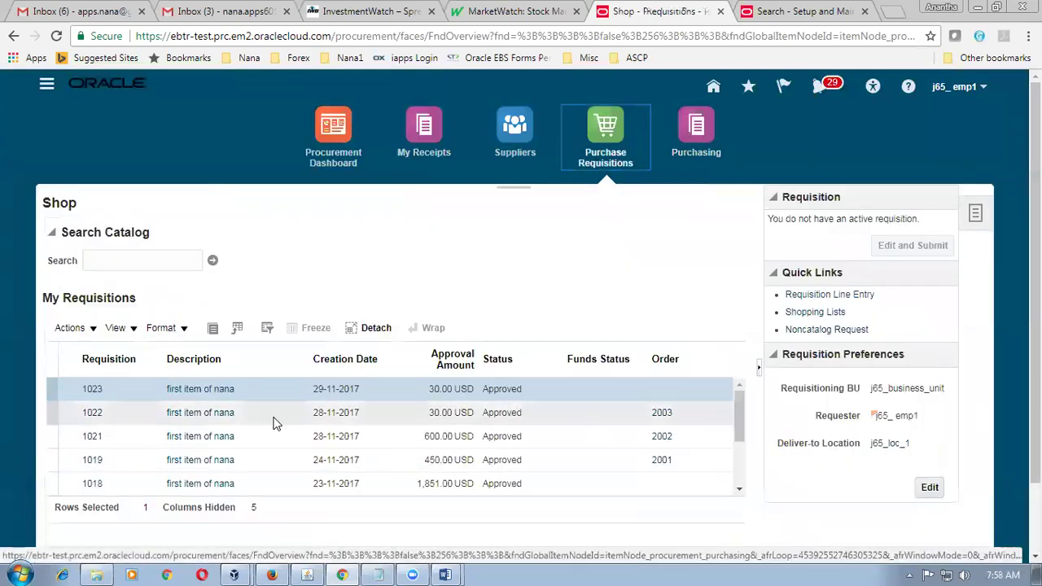
left_click(90, 391)
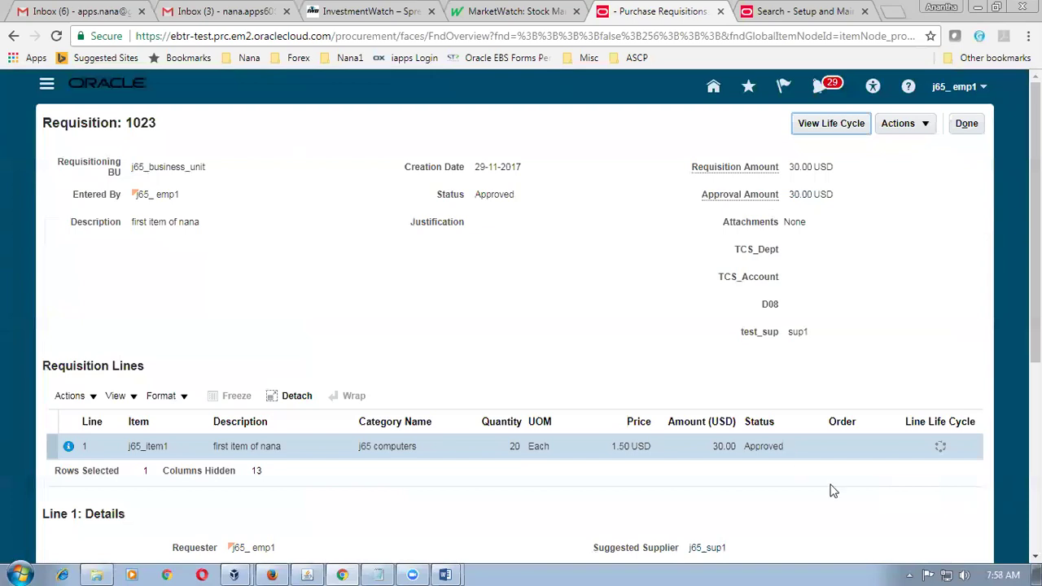
Close requisition 1023 and exit Manage Requisition Approvals in Setup and Maintenance.
left_click(967, 123)
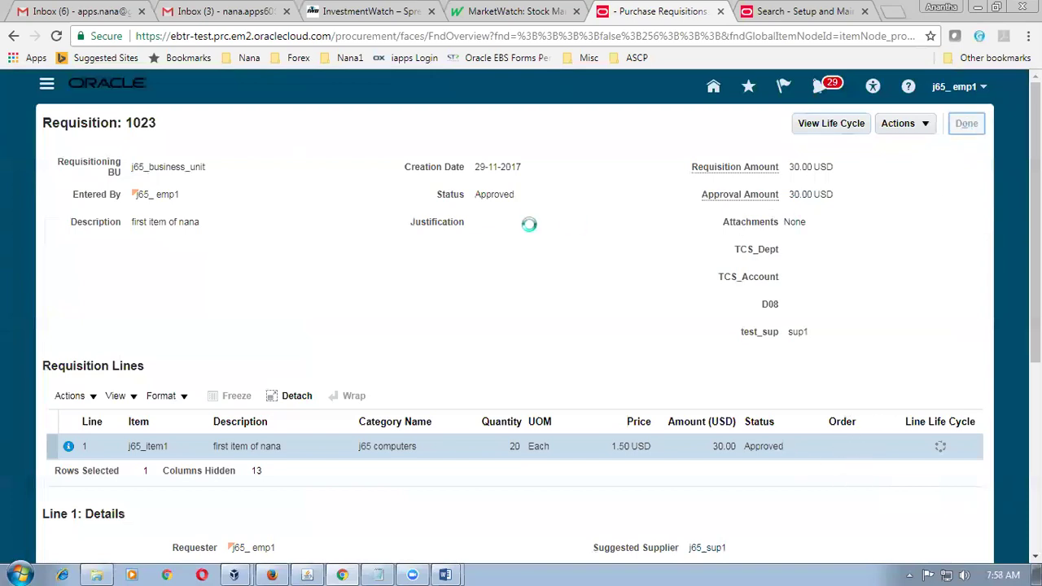
left_click(782, 11)
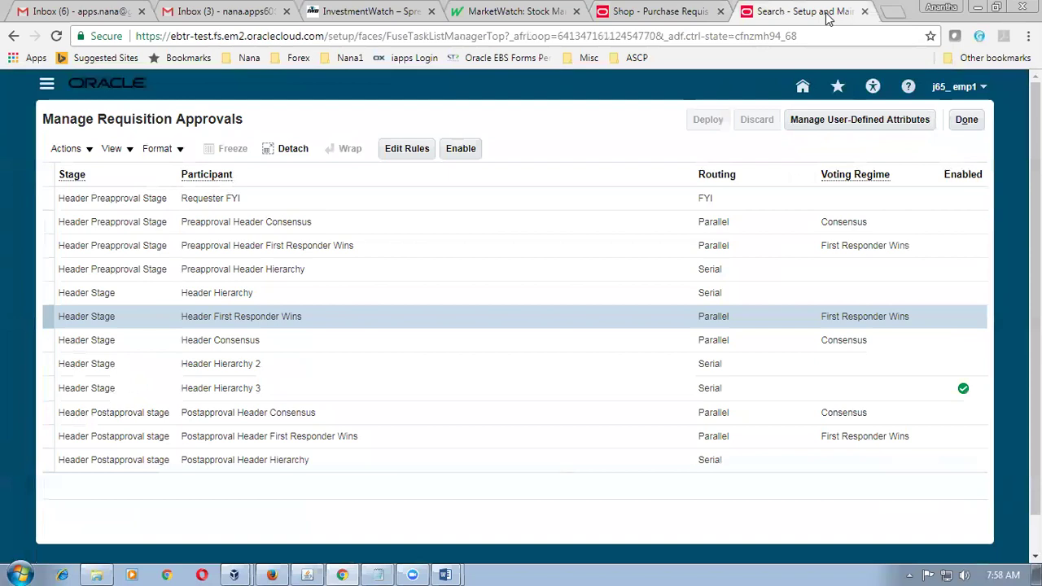
left_click(969, 122)
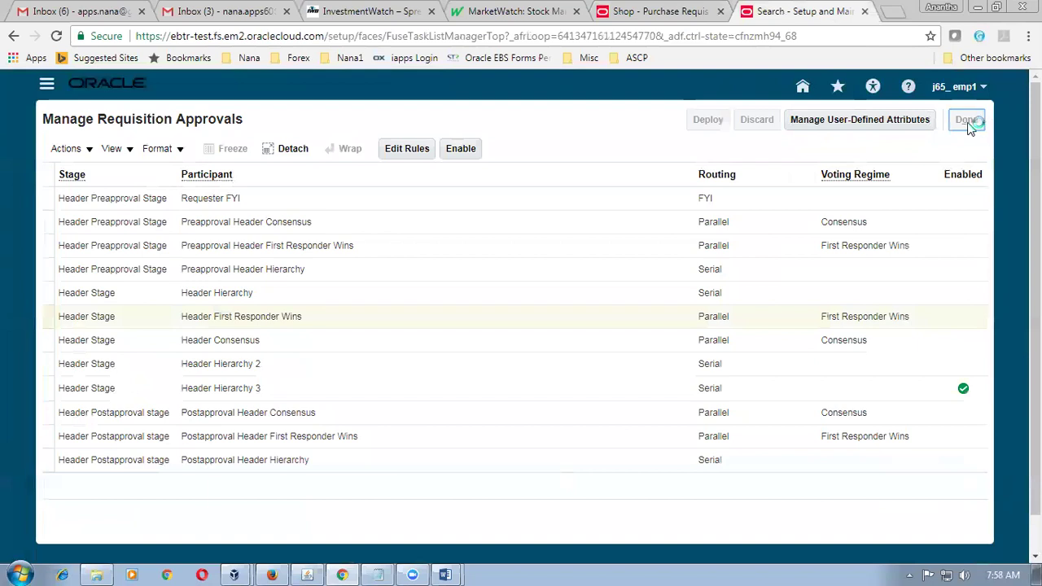
Search the setup tasks for conf%proc%busi% and open the Configure Procurement Business Function task.
left_click_drag(319, 152, 227, 154)
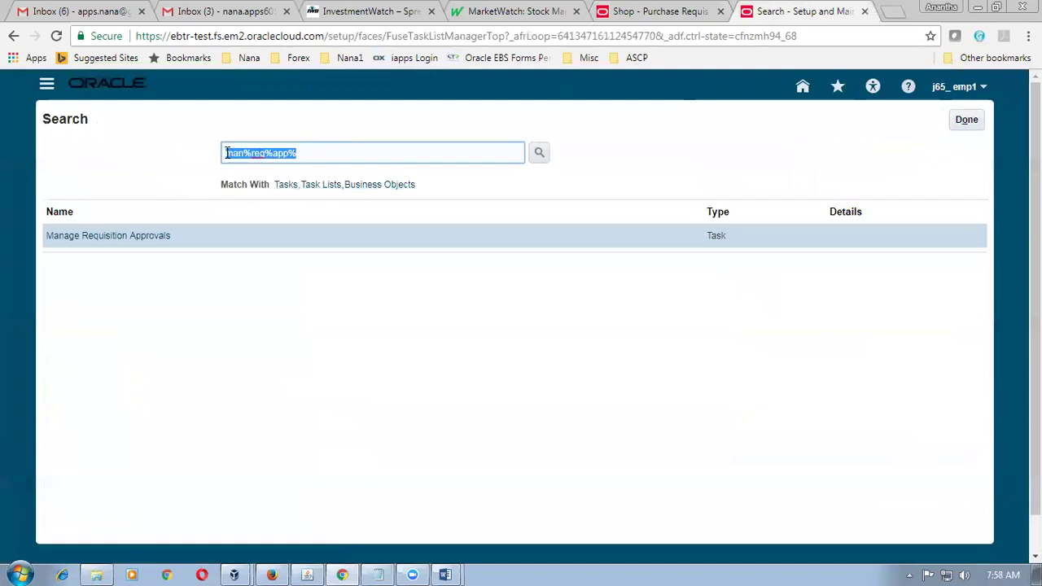
type("conf%")
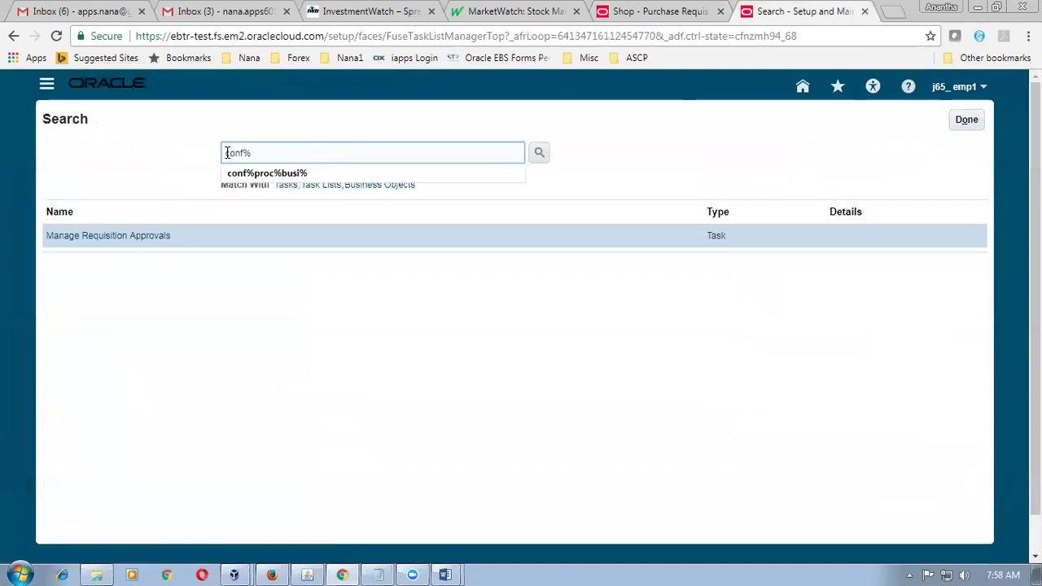
type("proc%busi%")
key("Return")
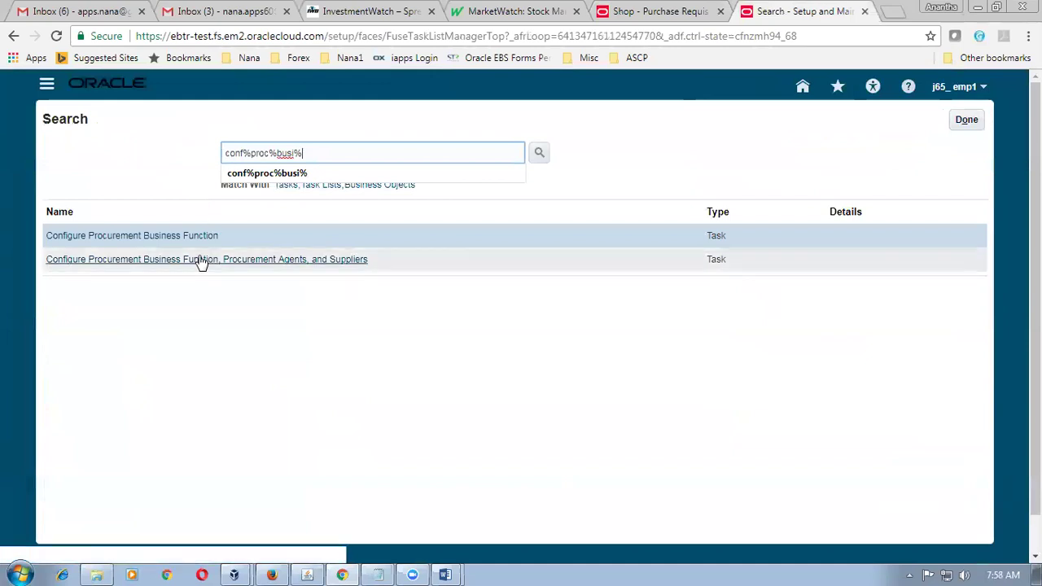
left_click(173, 238)
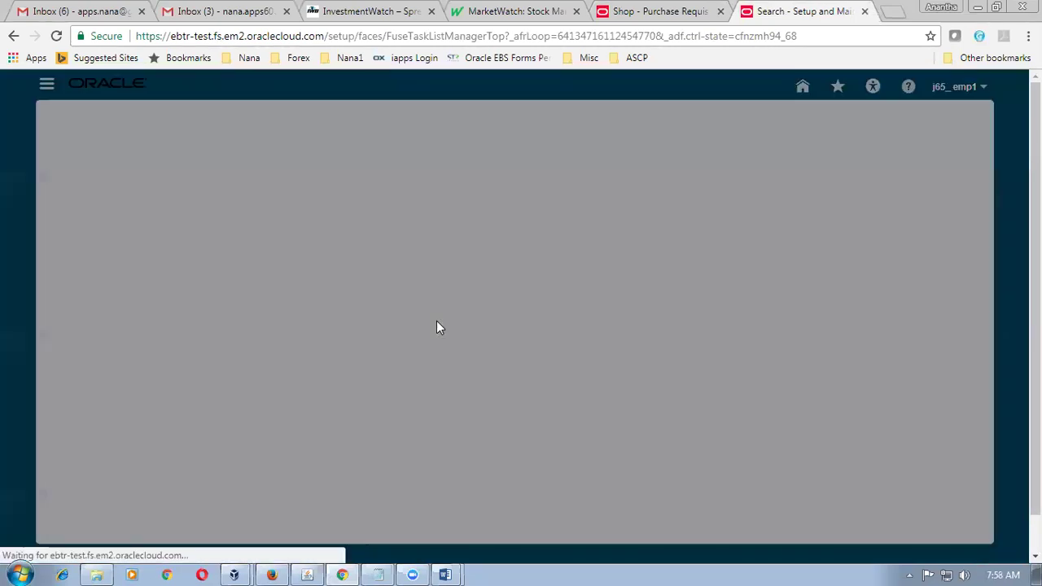
Specify j65_business_unit as the procurement BU for the task, without saving it as the default.
left_click(487, 310)
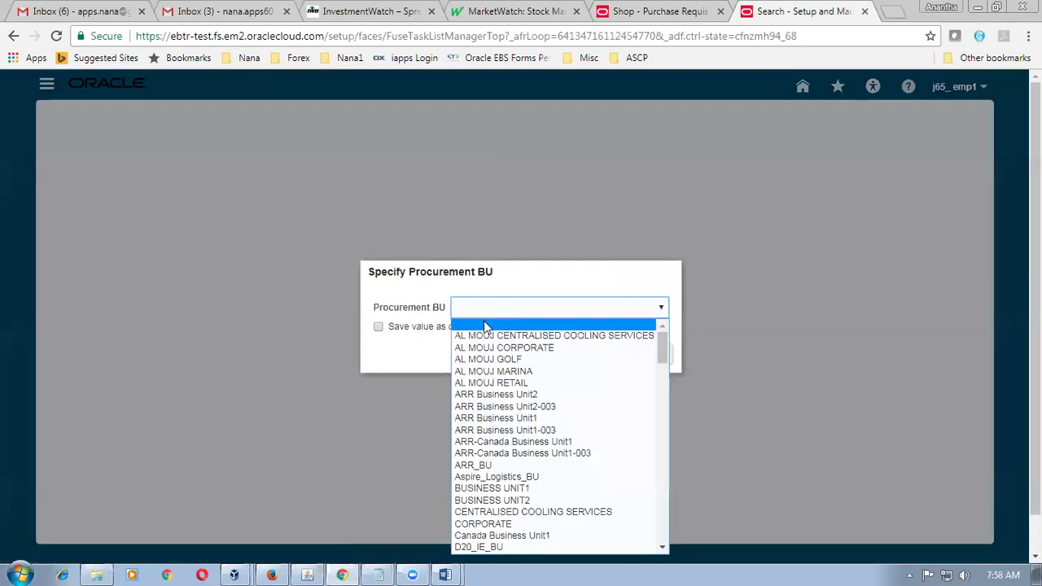
scroll(498, 386, "down", 15)
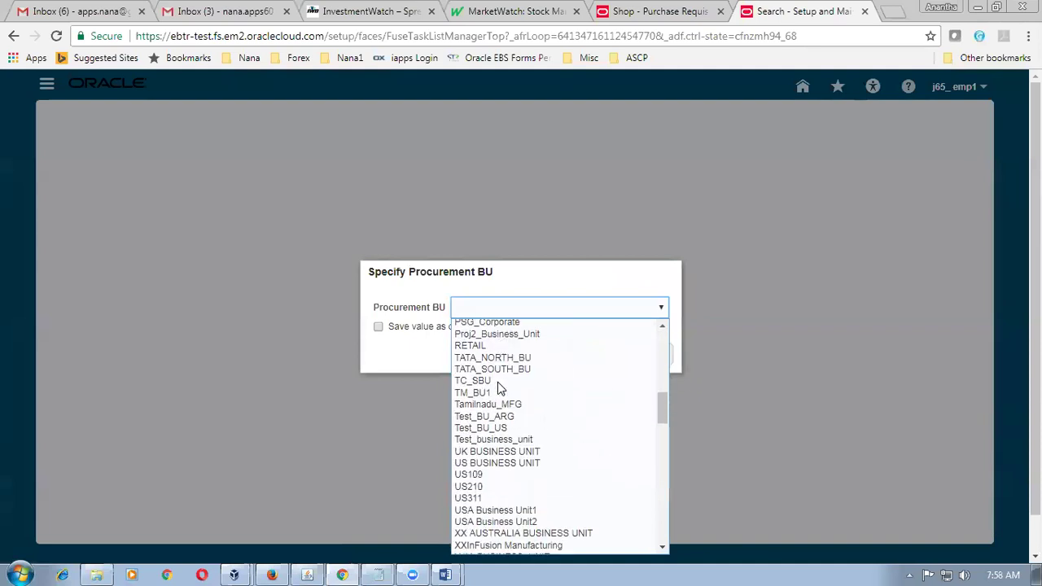
scroll(497, 382, "down", 5)
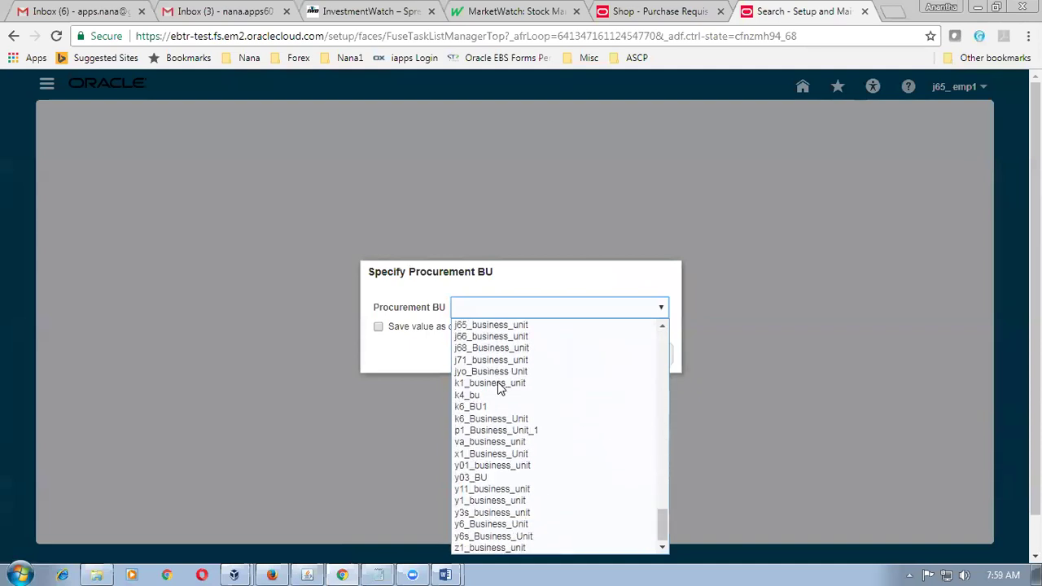
left_click(493, 325)
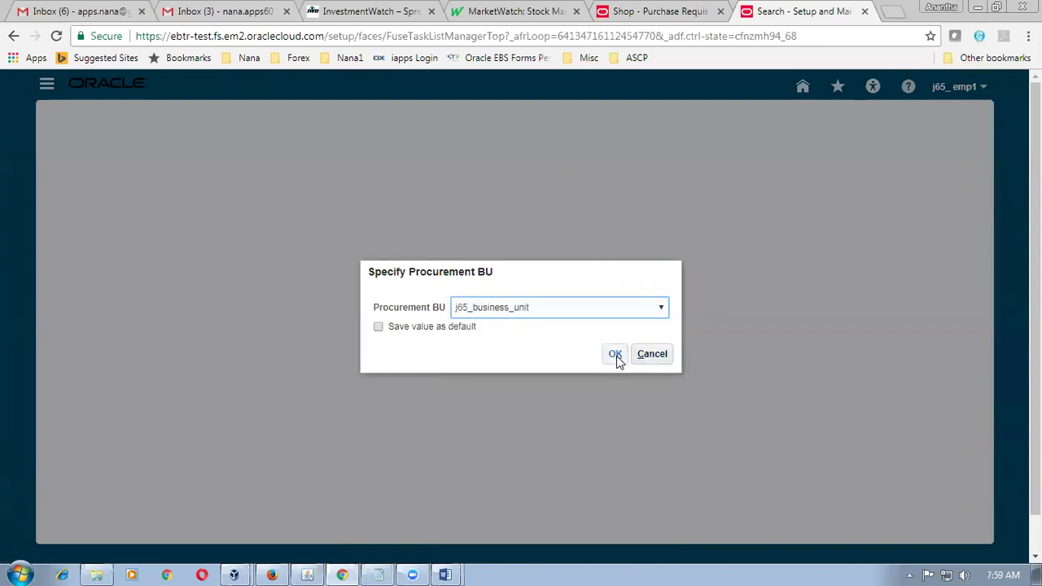
left_click(616, 356)
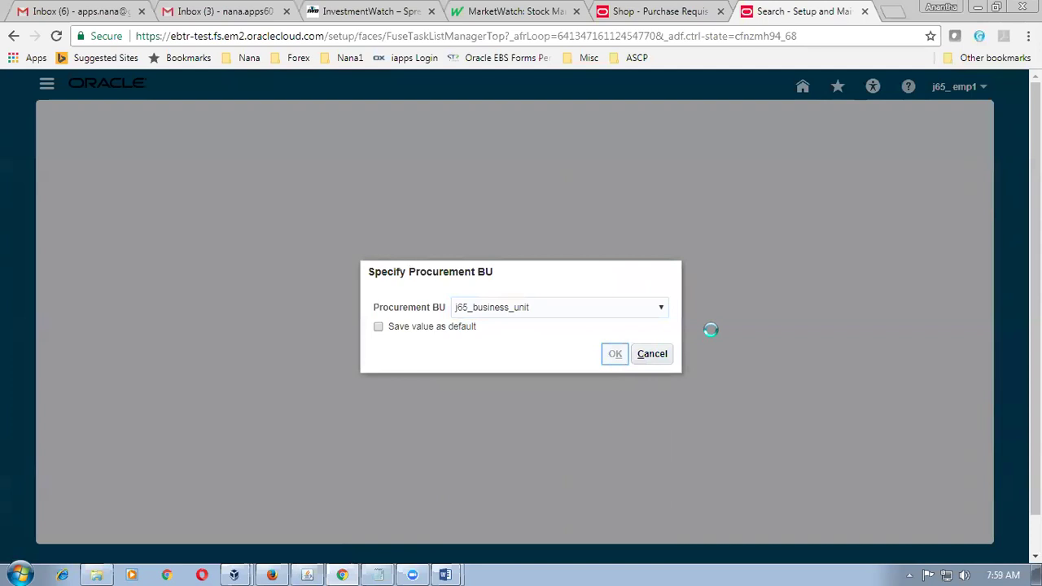
Set the default Buyer in the General section of the procurement business function to the signed-in employee.
scroll(713, 335, "down", 3)
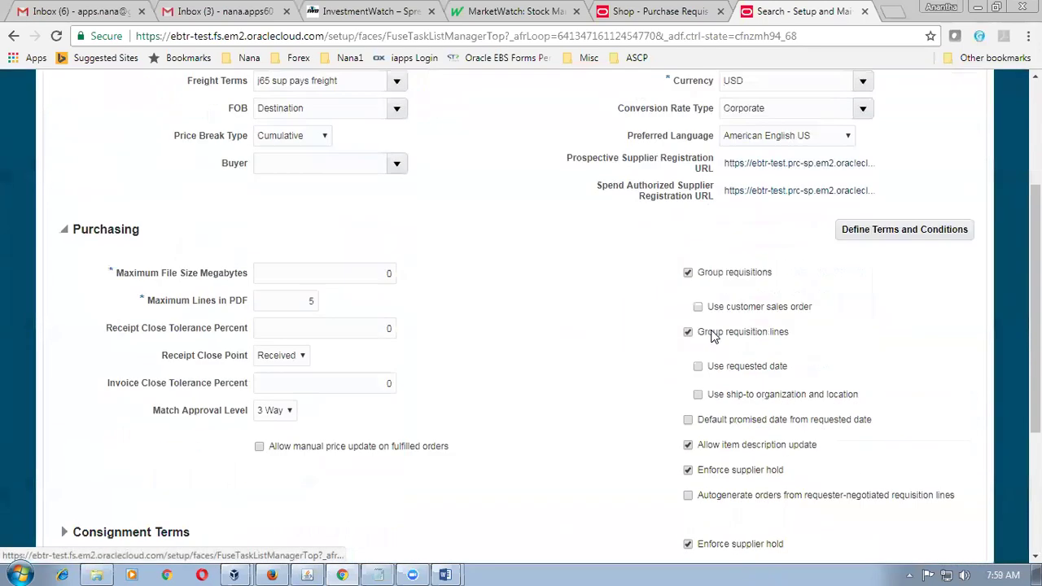
left_click(281, 145)
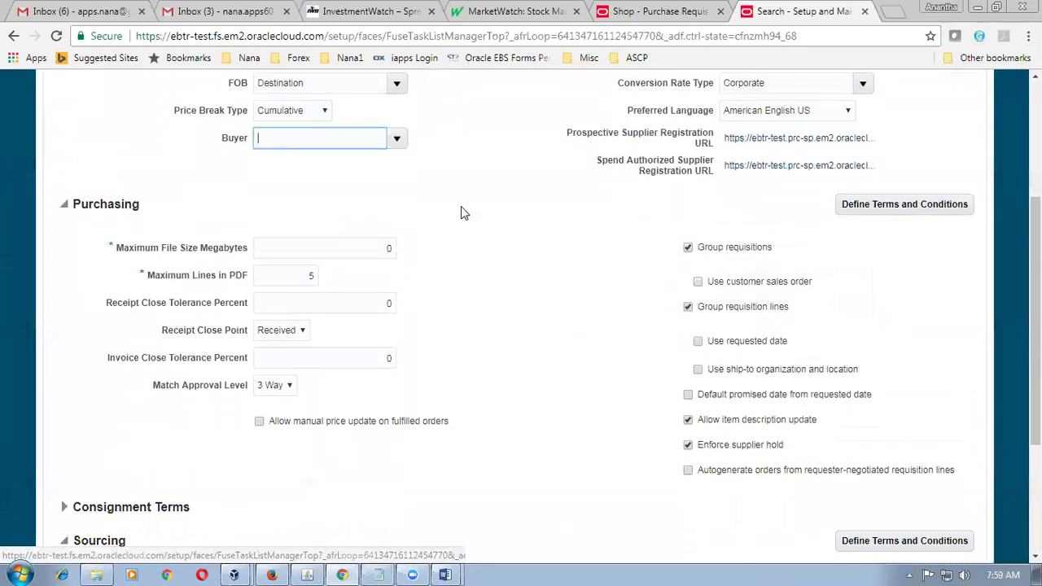
scroll(579, 240, "up", 2)
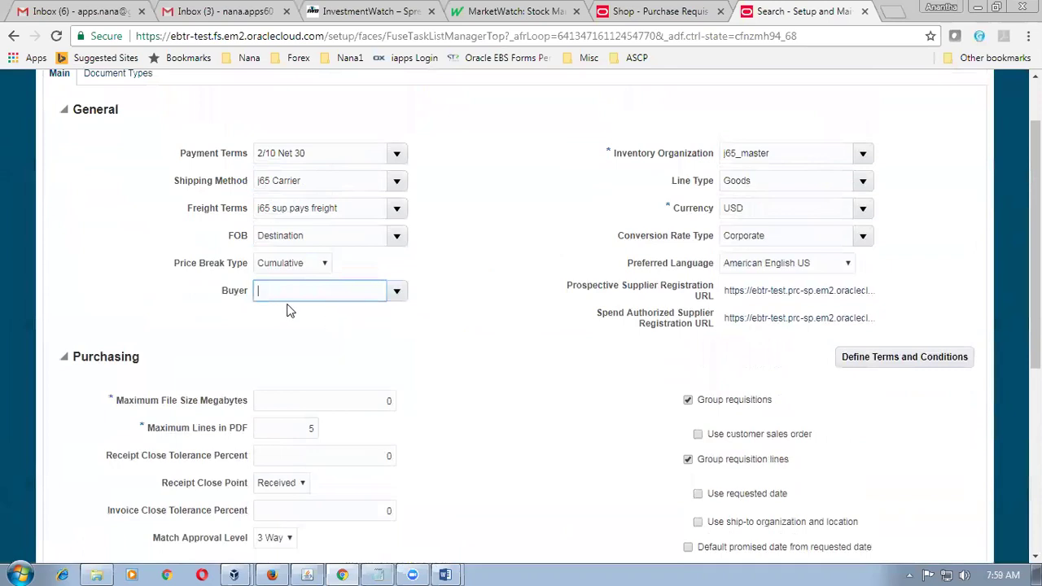
type("j65")
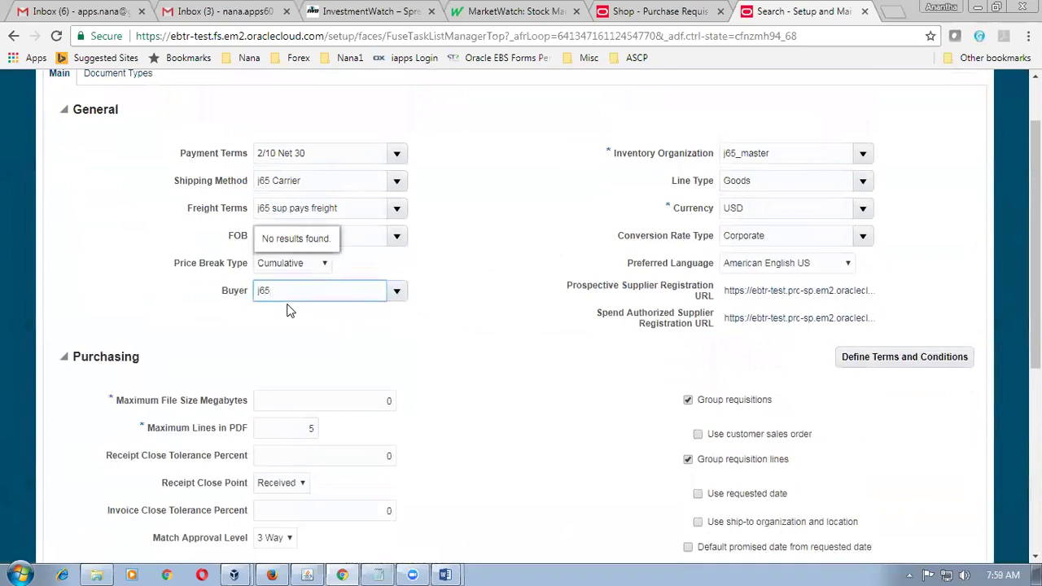
key("BackSpace")
key("BackSpace")
key("BackSpace")
type("emp3, g")
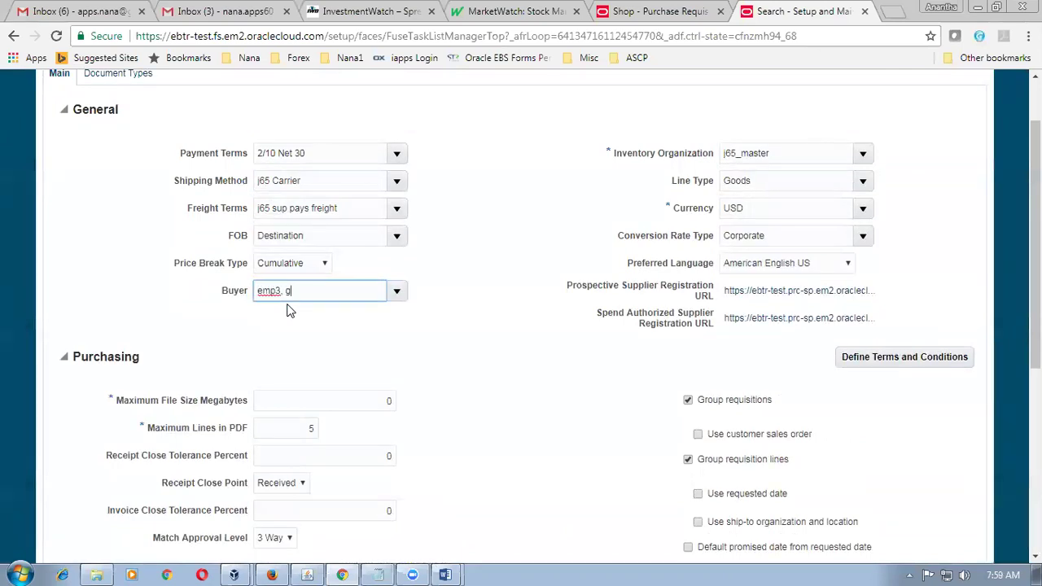
key("BackSpace")
type("j65")
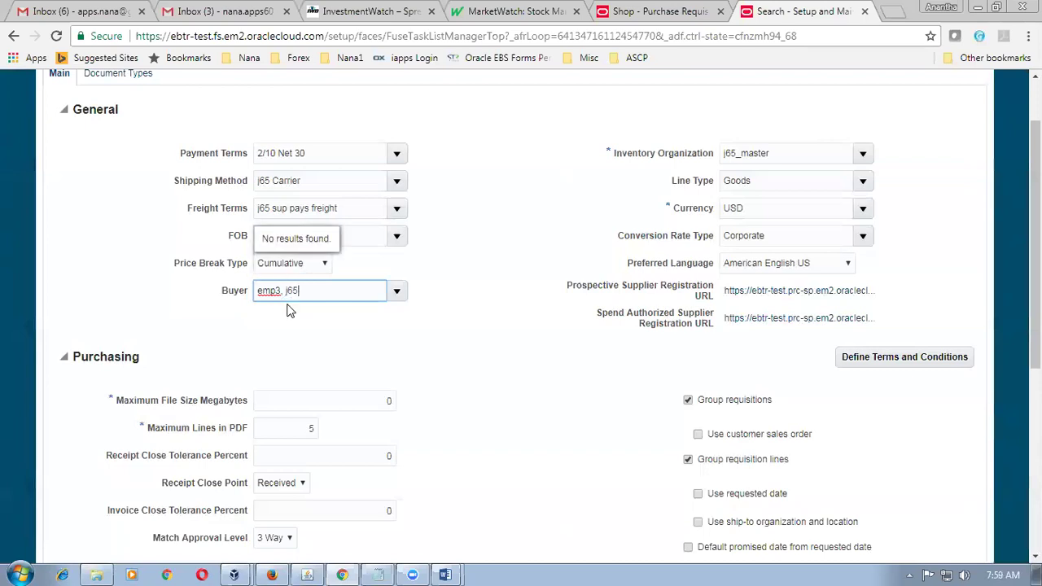
left_click(282, 291)
key("BackSpace")
key("BackSpace")
type("1, j65_")
left_click(321, 340)
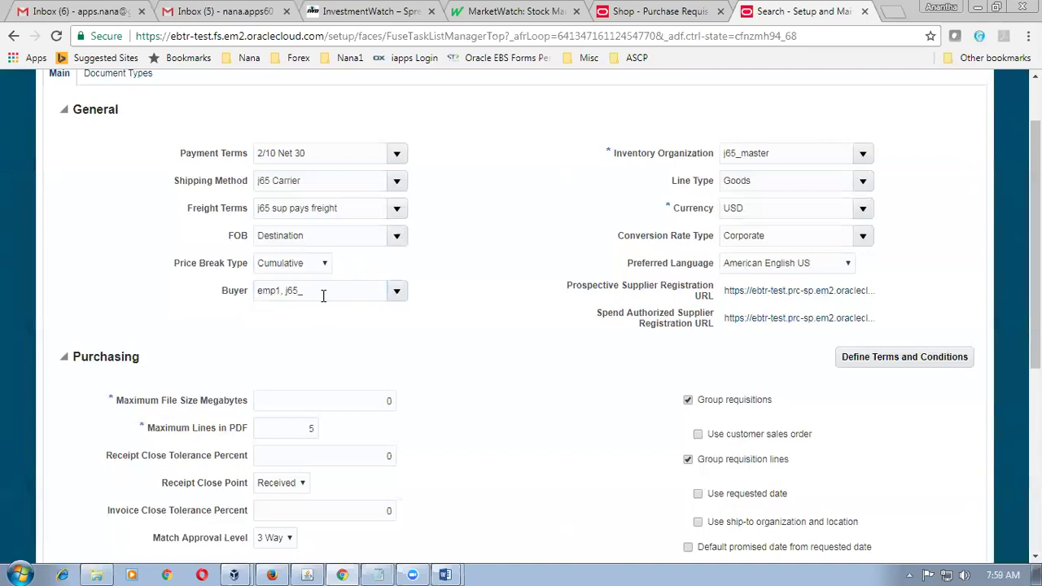
Save and close the procurement business function configuration for j65_business_unit.
scroll(558, 235, "up", 2)
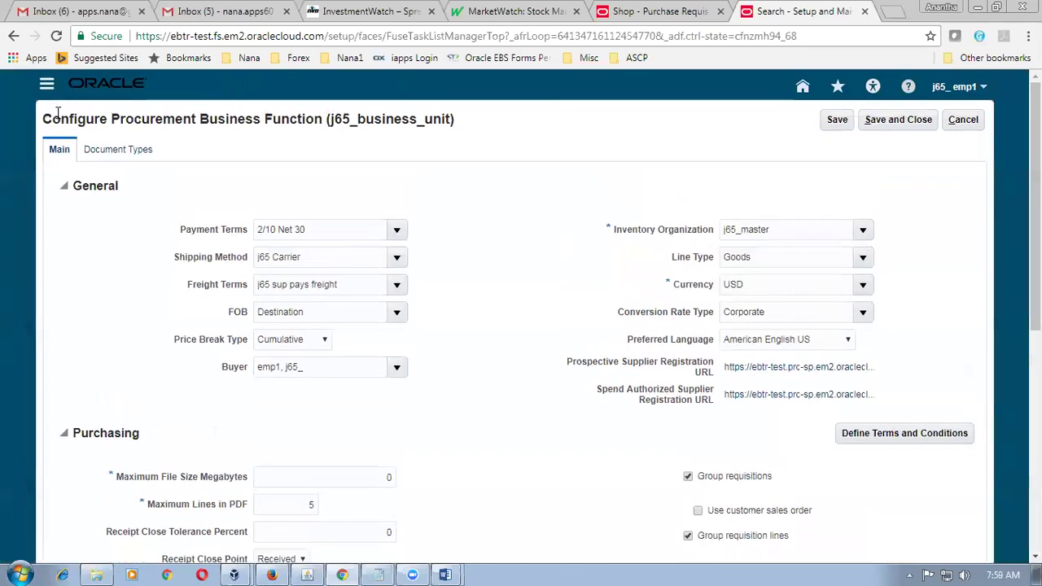
left_click_drag(60, 119, 303, 120)
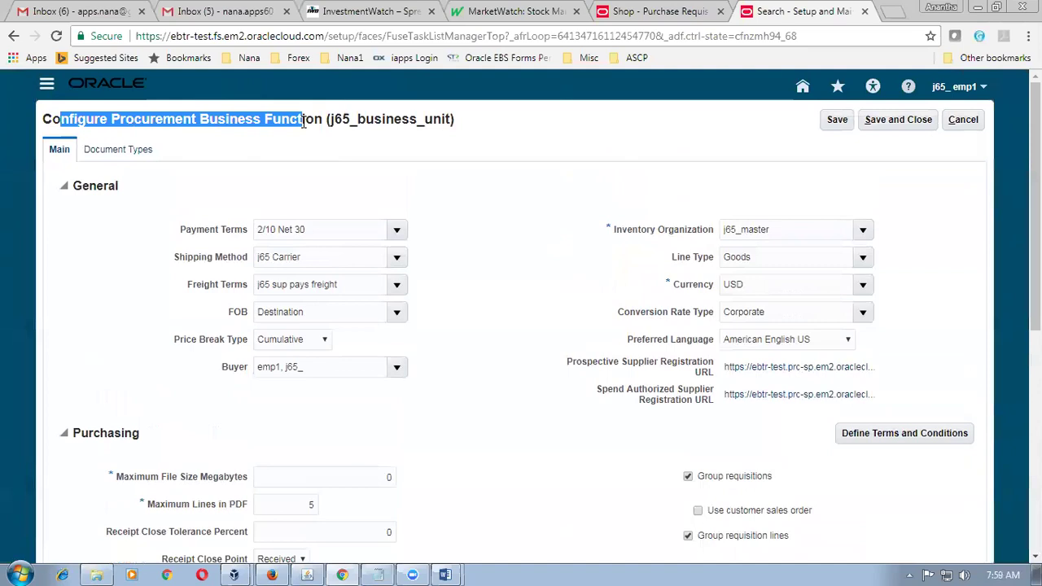
left_click(910, 124)
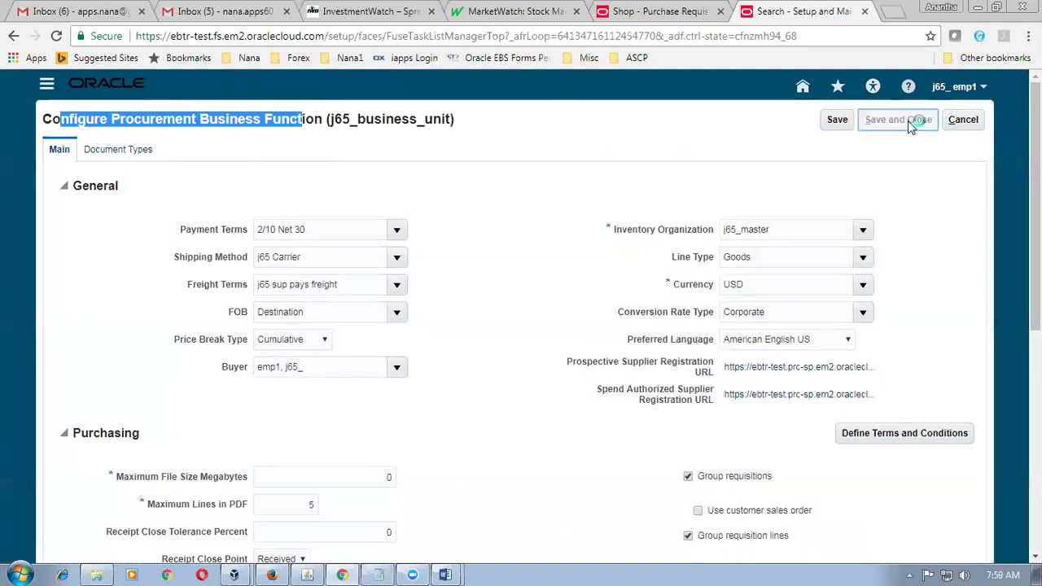
left_click(557, 219)
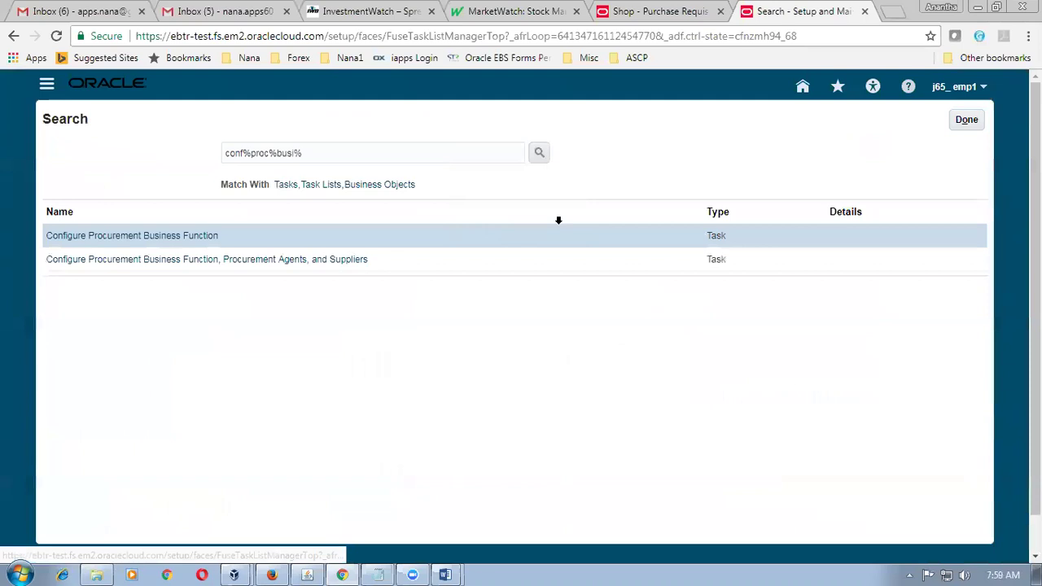
Reopen requisition 1023 under Purchase Requisitions to check its line's price and linked purchase order, and close it.
left_click(656, 13)
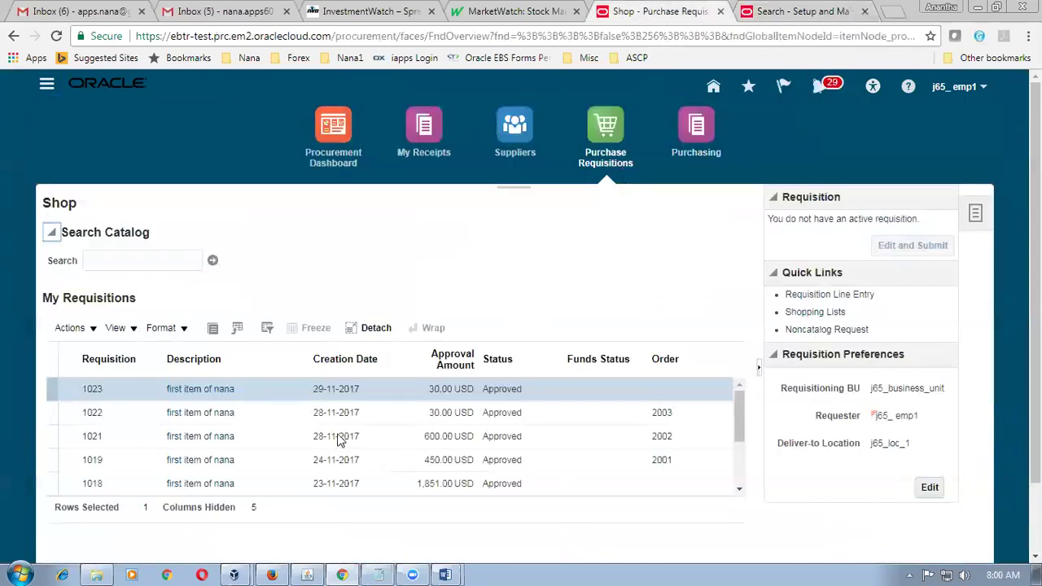
left_click(89, 392)
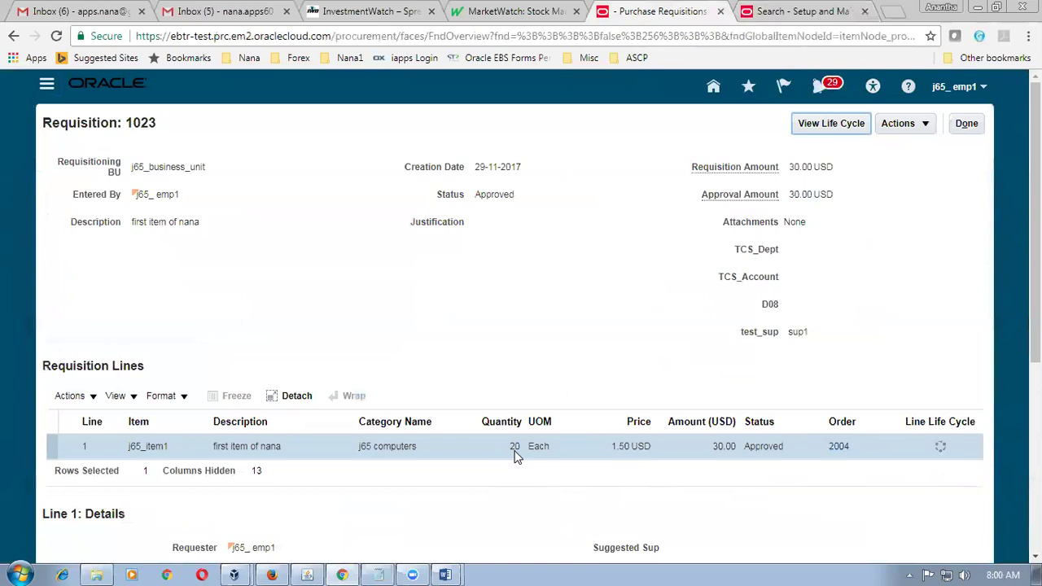
left_click(631, 450)
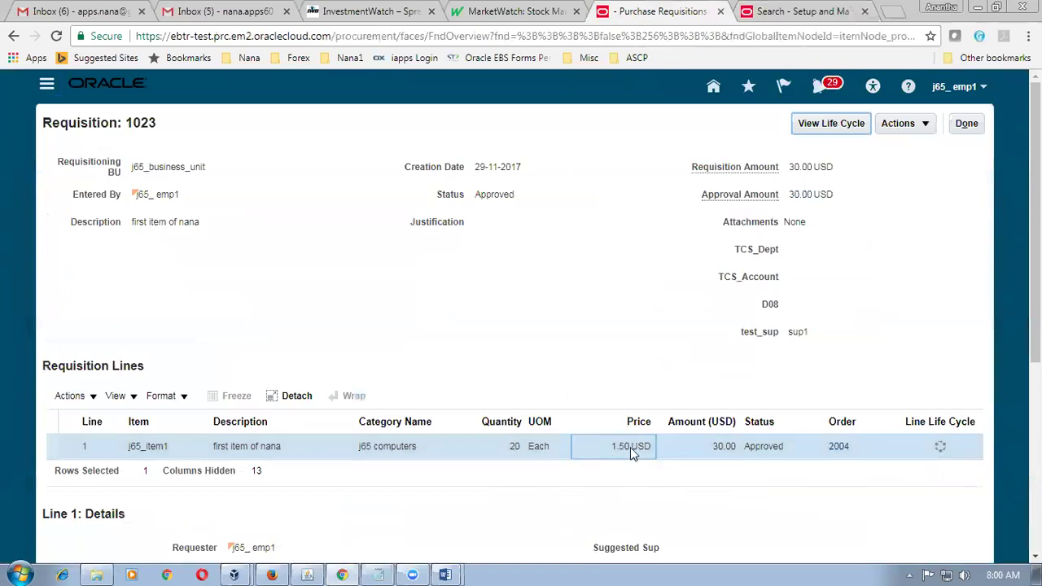
left_click(965, 123)
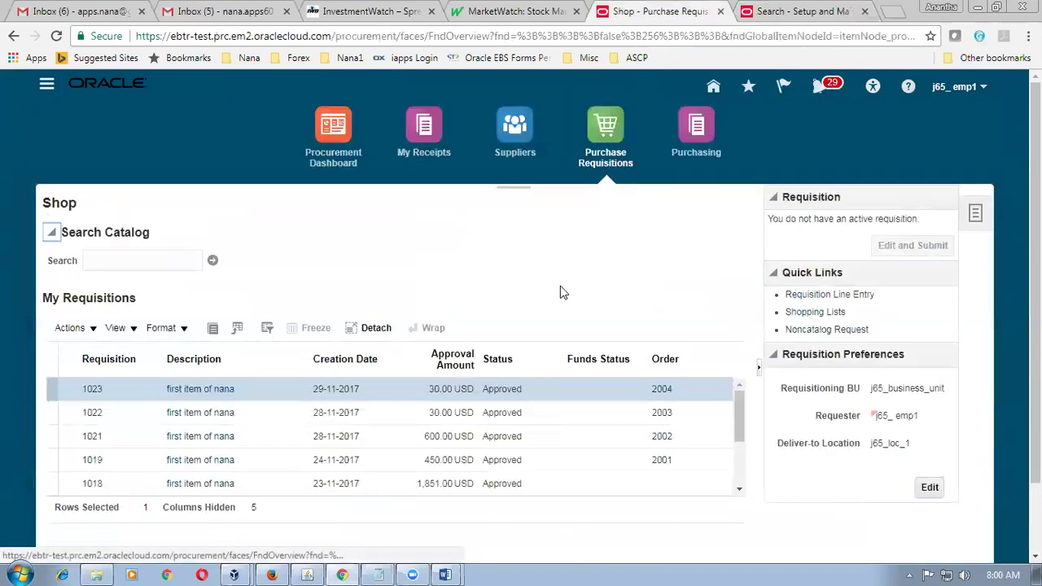
Start a new requisition through Requisition Line Entry and select j65_item1 as the line's item.
left_click(823, 297)
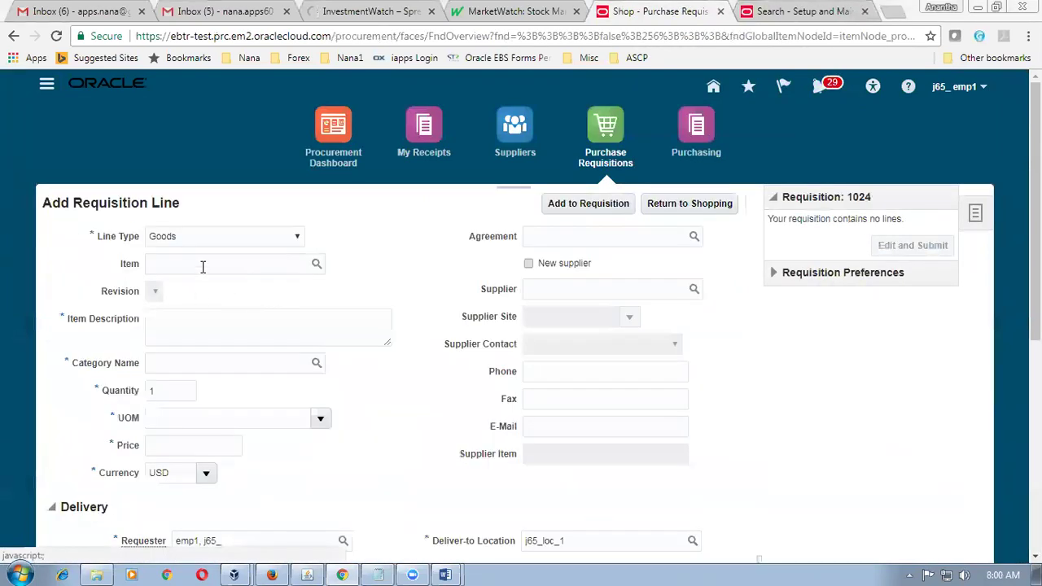
left_click(209, 265)
type("j65")
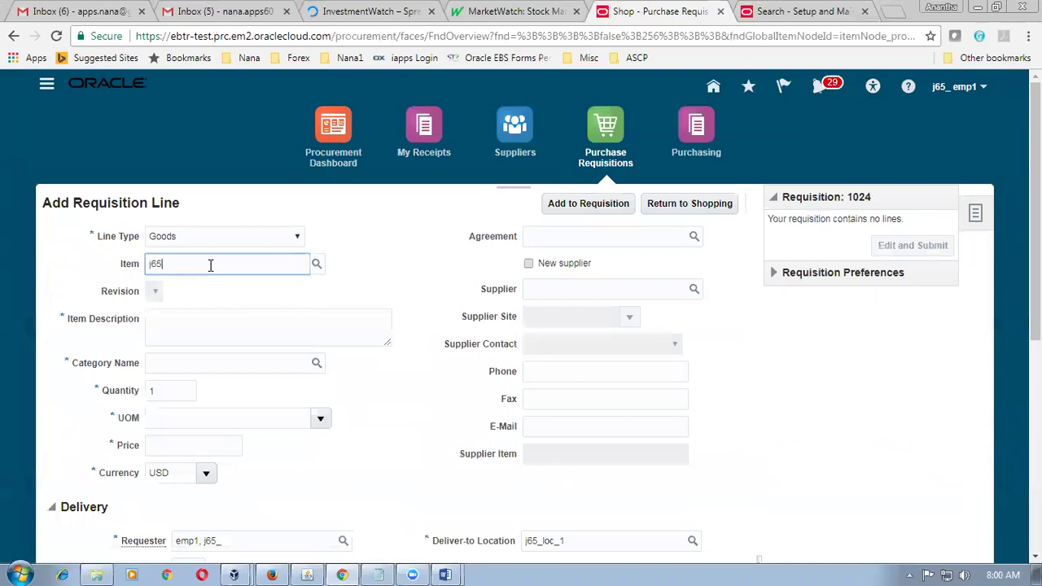
key("Tab")
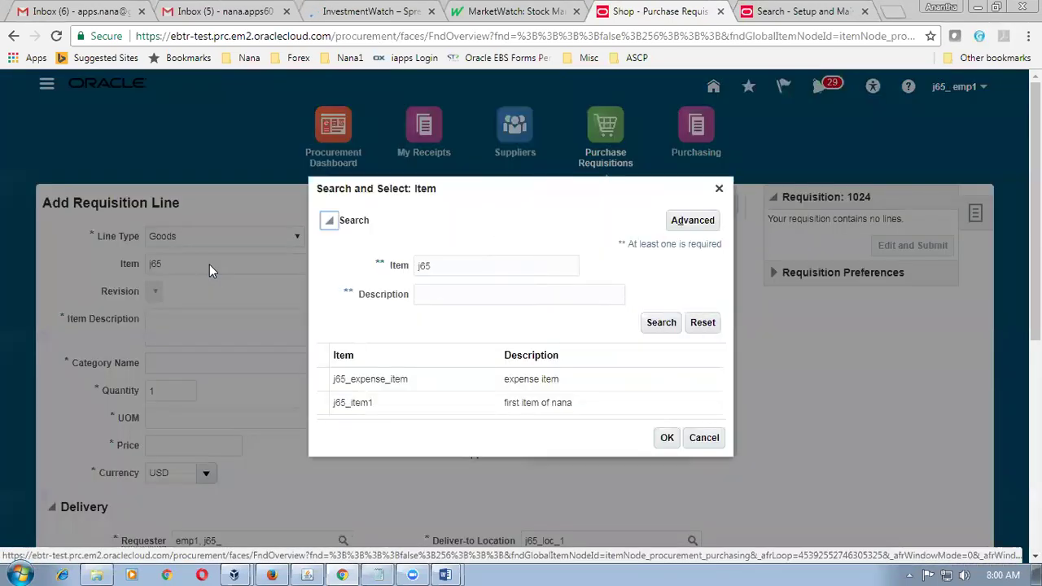
left_click(320, 403)
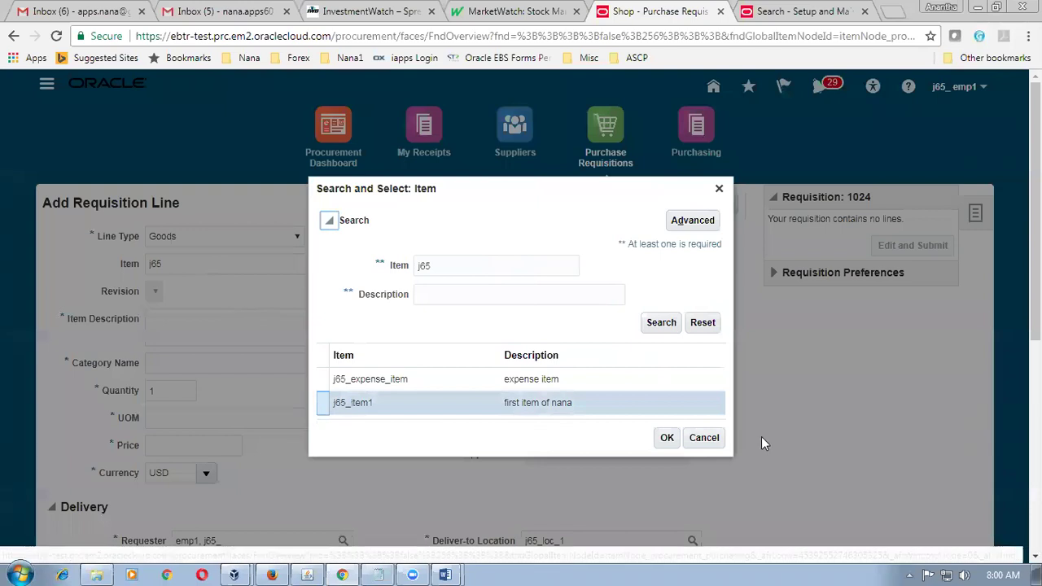
left_click(678, 439)
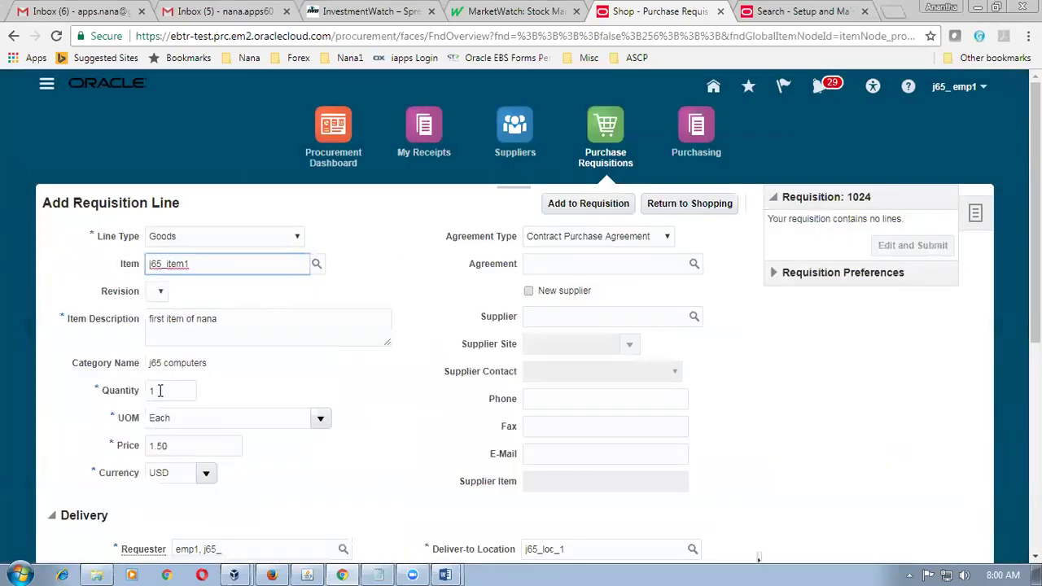
Set the quantity of the j65_item1 requisition line to 81 and check its price.
double_click(160, 391)
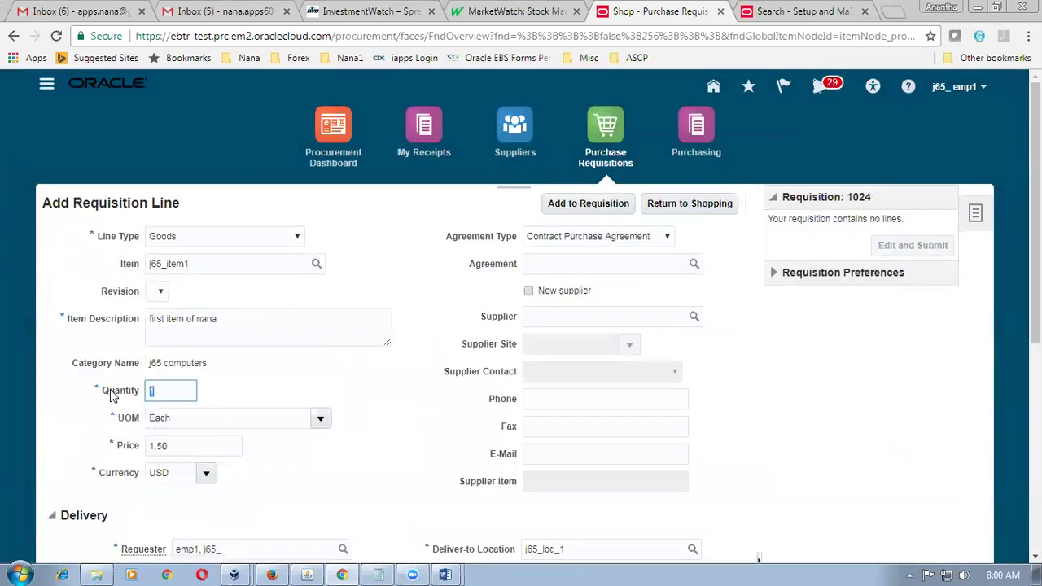
type("81")
key("Tab")
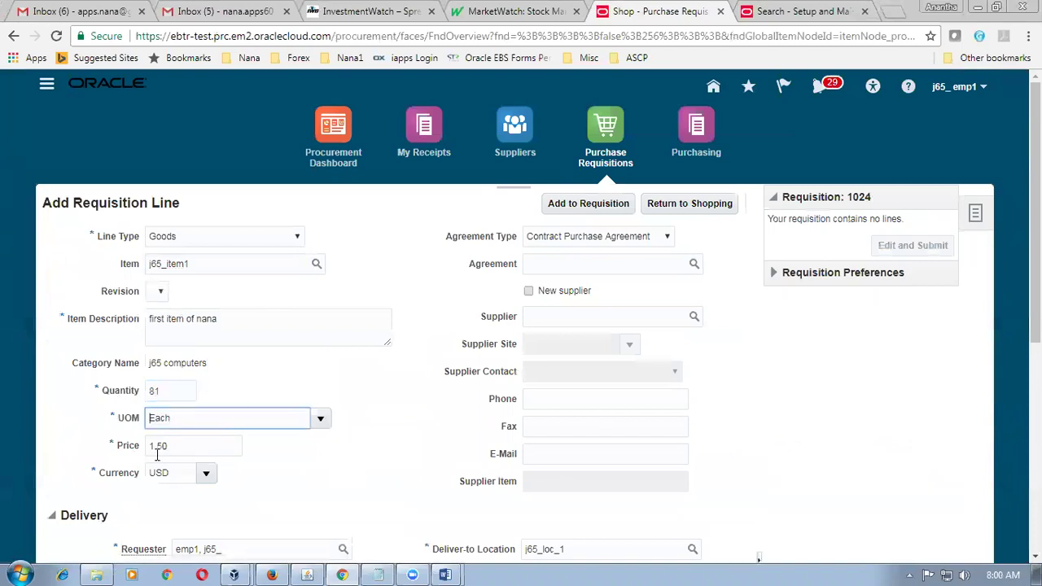
left_click_drag(149, 443, 187, 446)
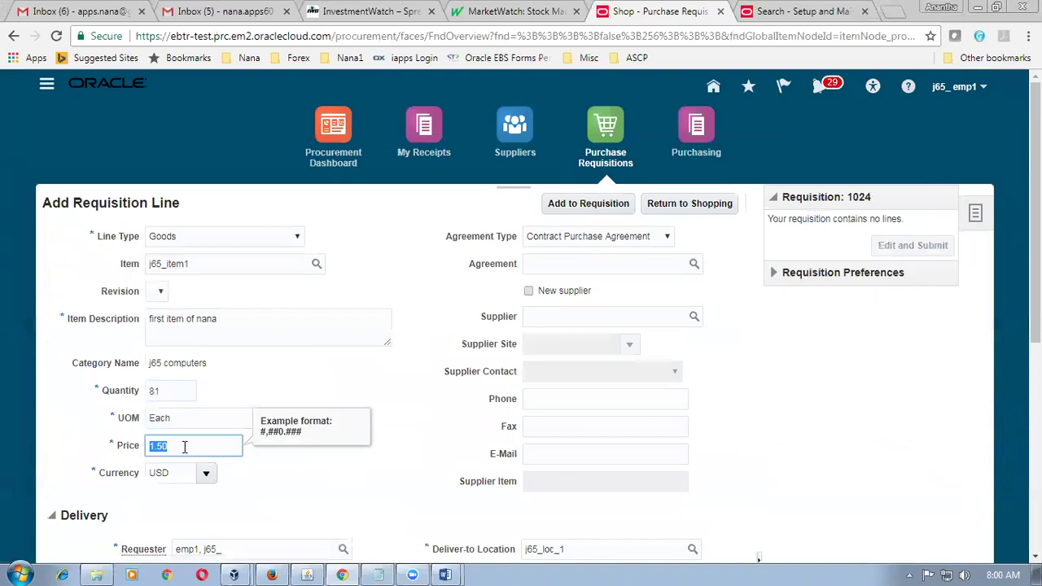
left_click(286, 524)
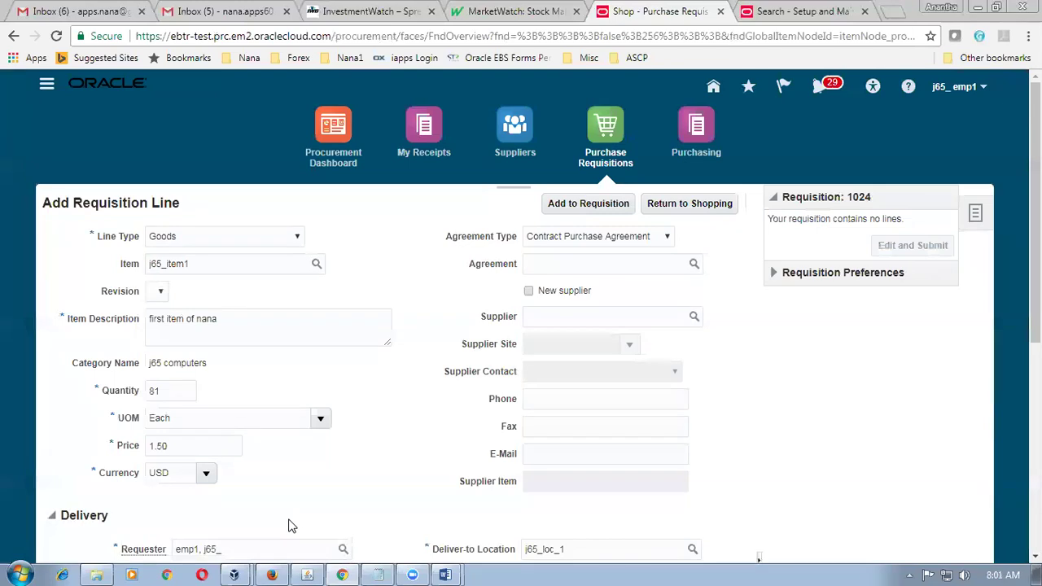
Source the requisition line from a Blanket Purchase Agreement, entering agreement 3001.
left_click(583, 236)
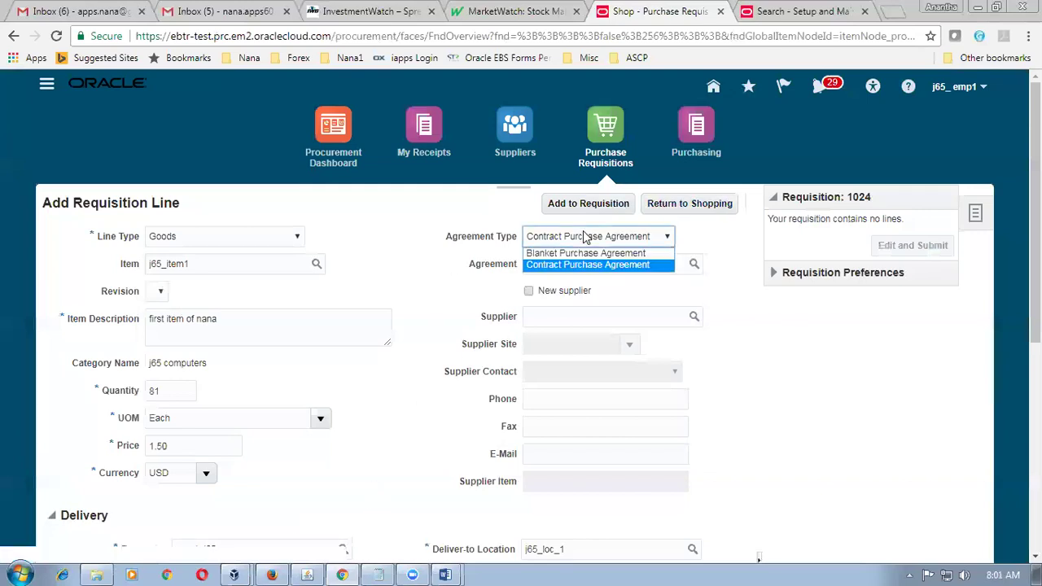
left_click(595, 254)
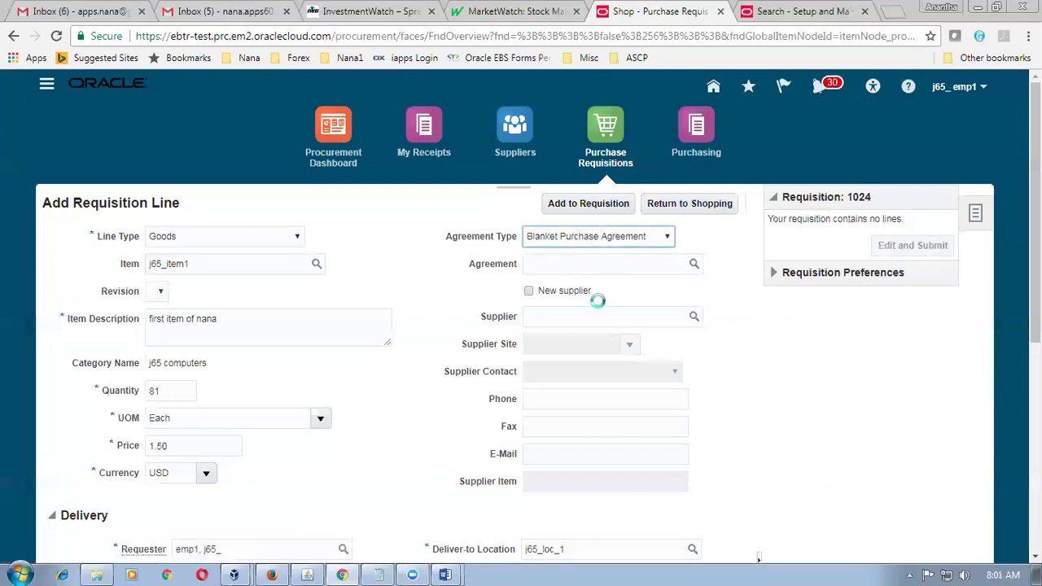
left_click(551, 265)
type("3001")
key("Tab")
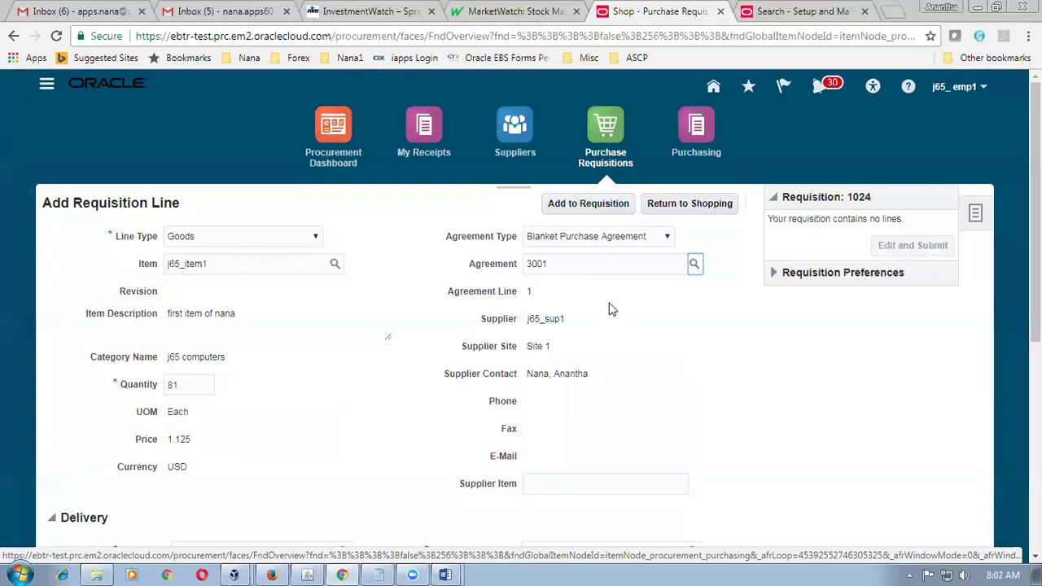
Add the line to requisition 1024, submit the requisition and close the confirmation.
left_click(589, 208)
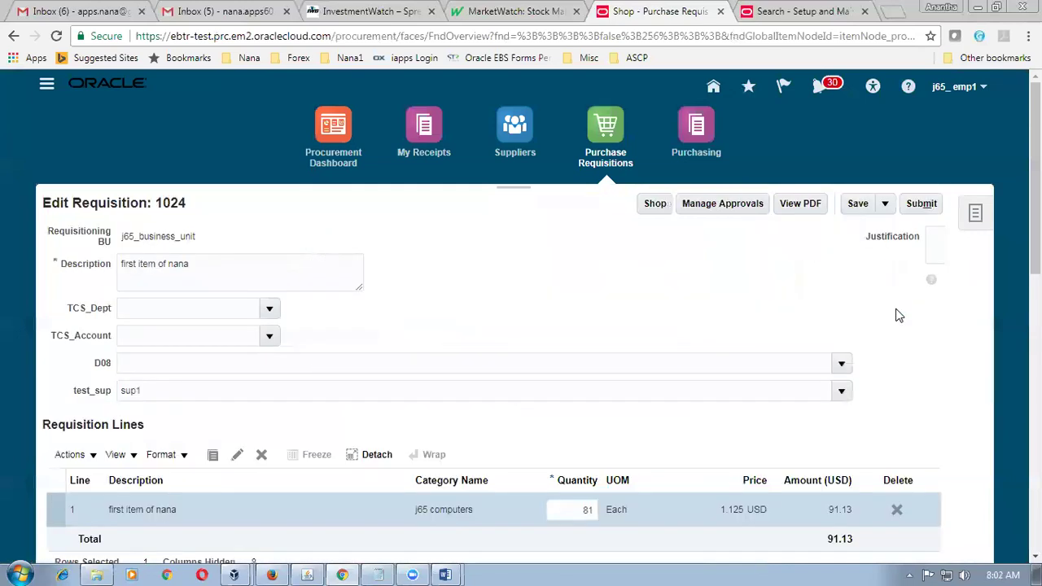
left_click(922, 204)
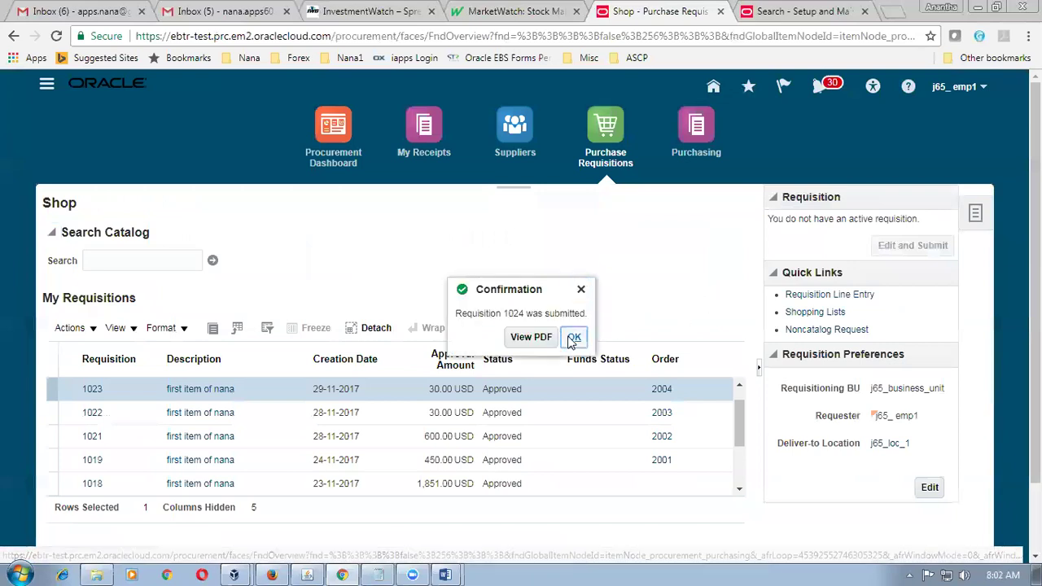
left_click(574, 338)
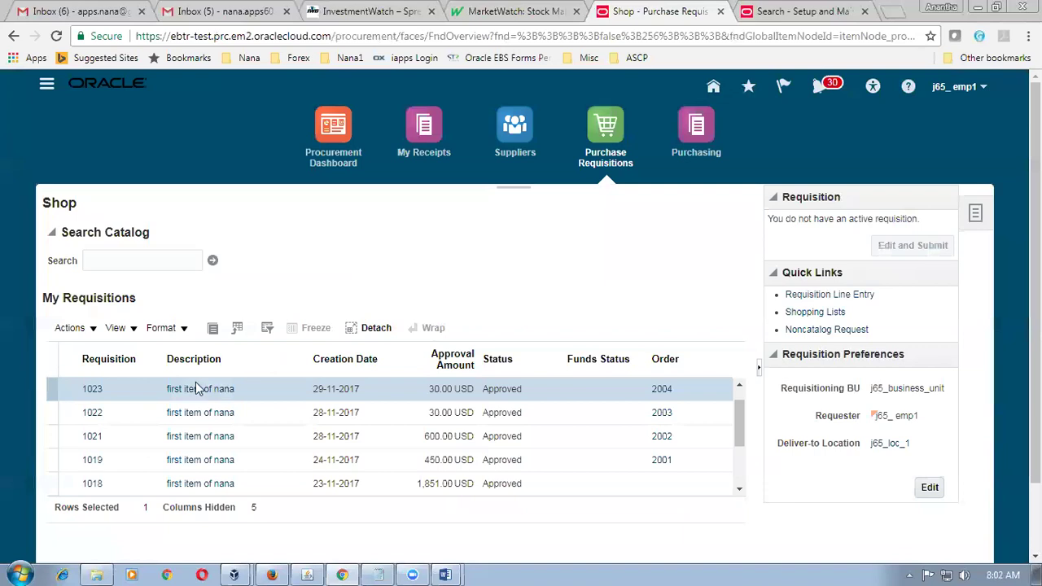
Reload Purchase Requisitions and filter My Requisitions by requisition 1024.
left_click(268, 329)
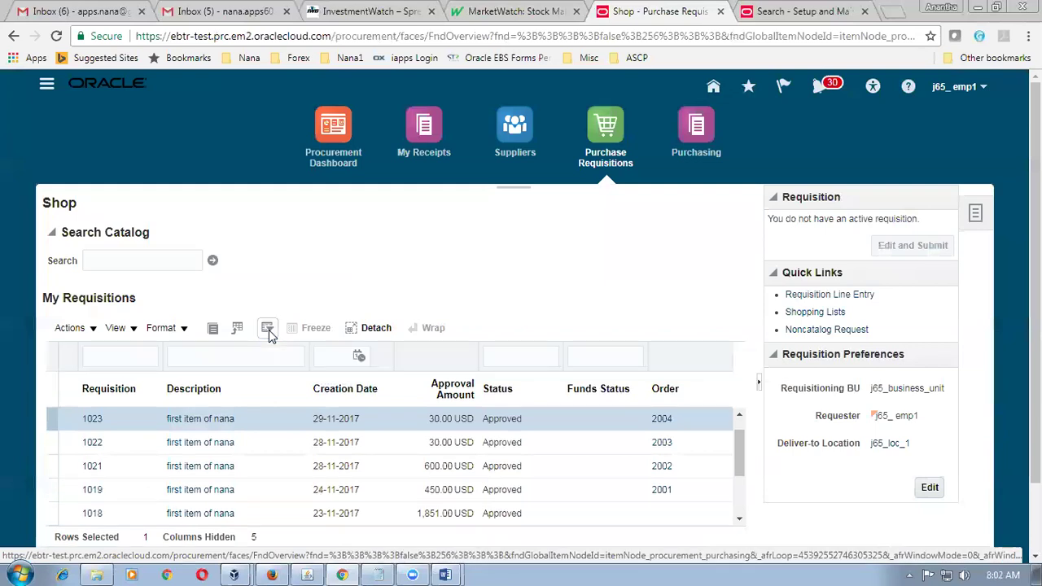
left_click(268, 329)
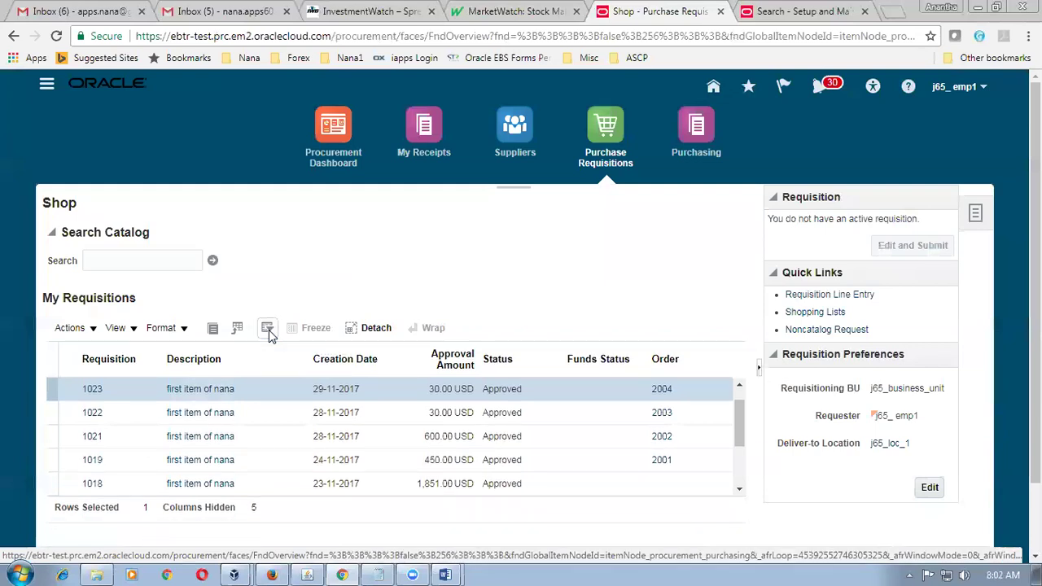
left_click(269, 330)
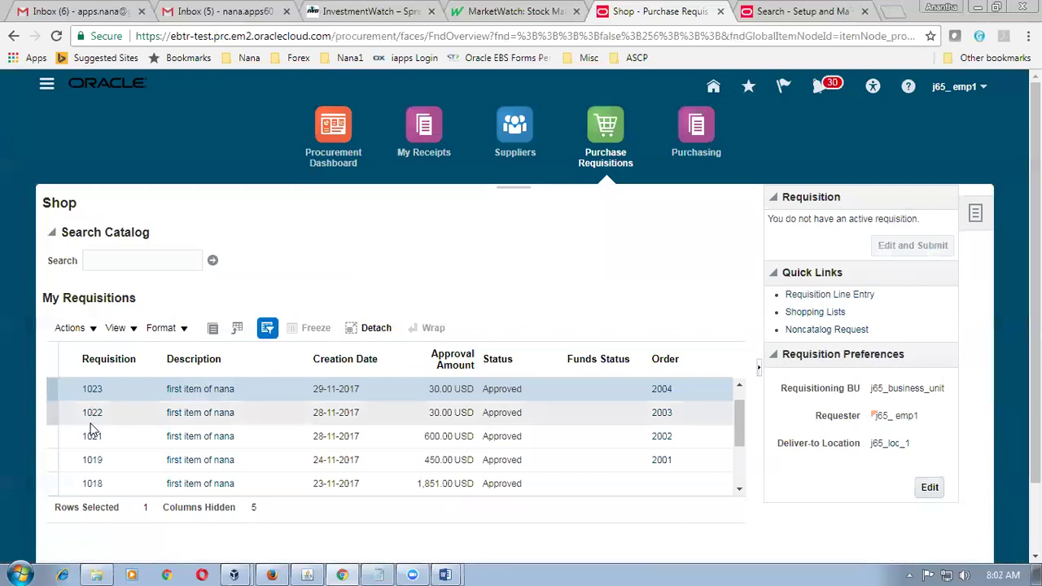
left_click(706, 131)
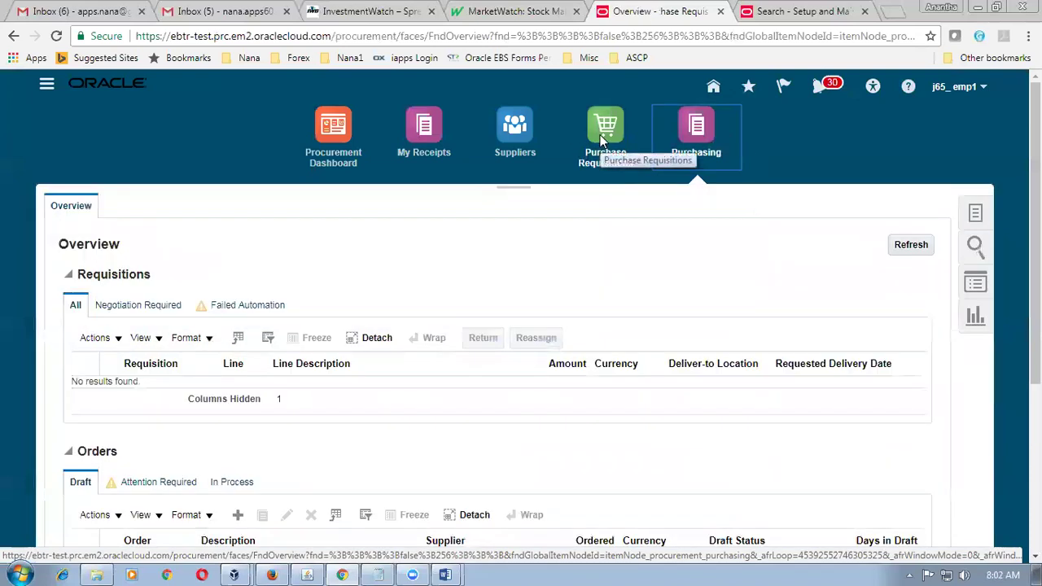
left_click(602, 140)
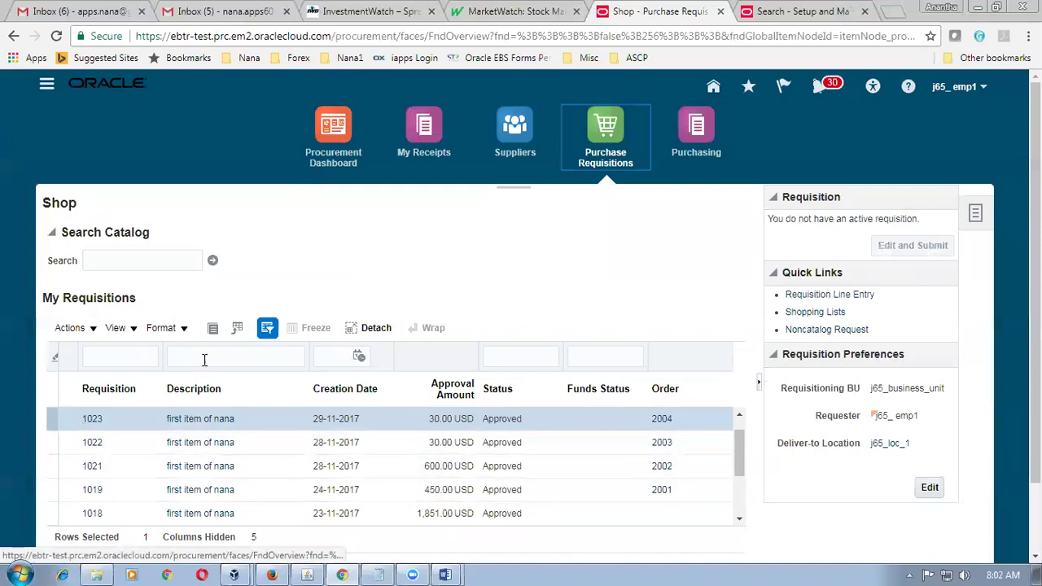
left_click(266, 329)
left_click(106, 359)
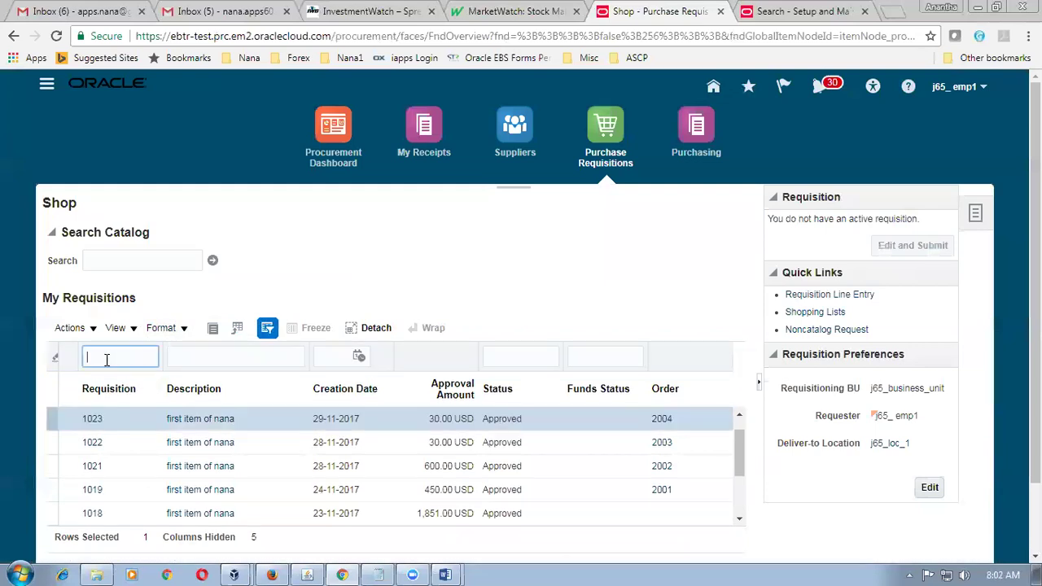
type("1024")
key("Return")
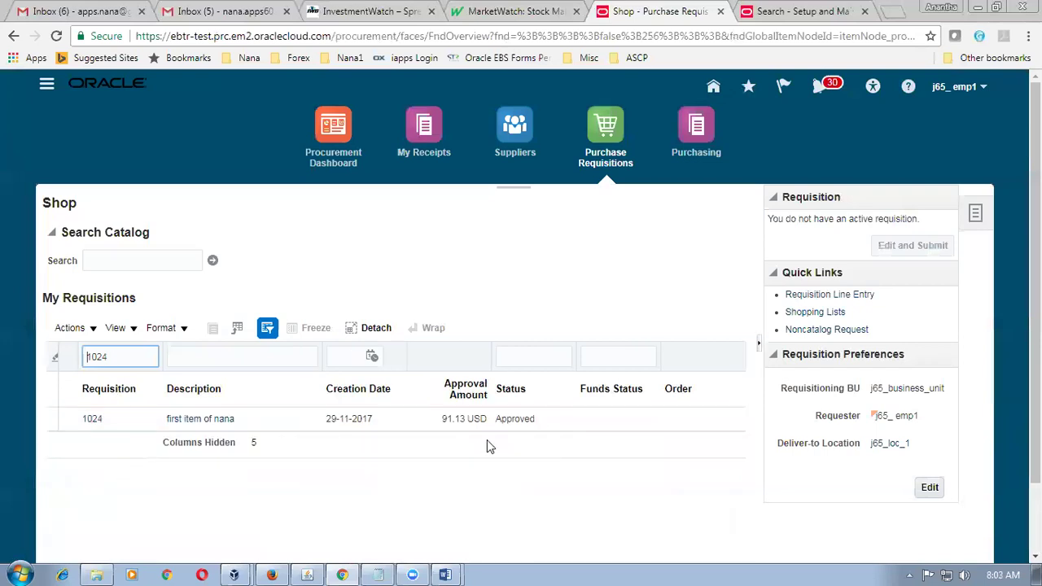
Open requisition 1024, read the processing information on its line, and close the requisition.
left_click(96, 425)
left_click(96, 425)
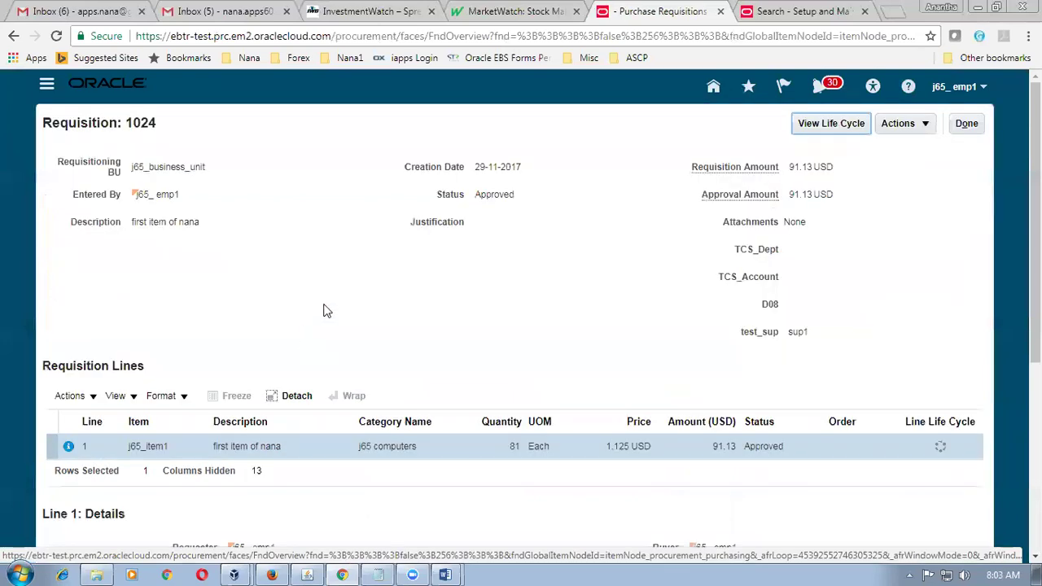
left_click(69, 448)
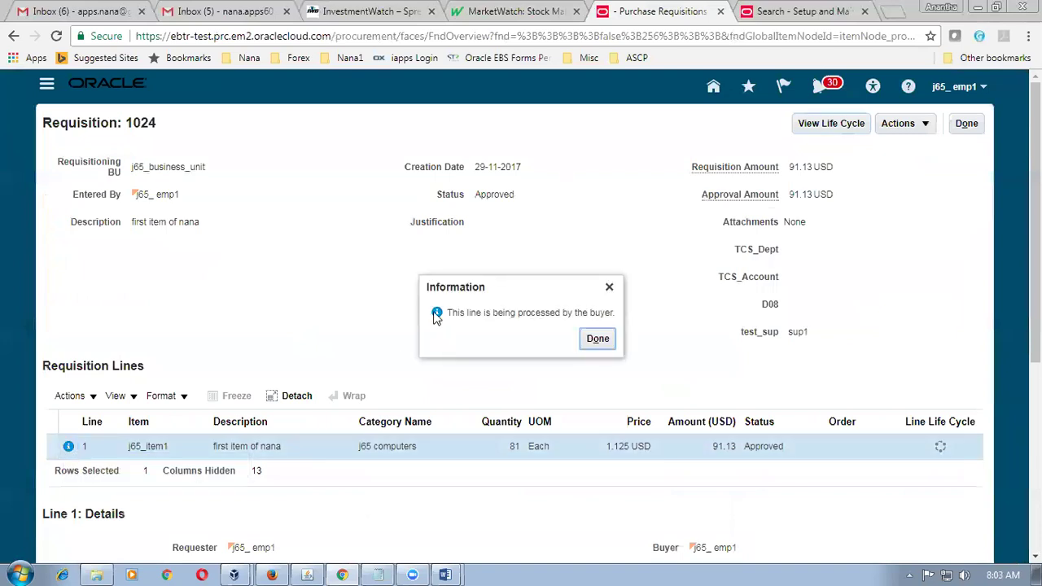
left_click_drag(450, 312, 612, 312)
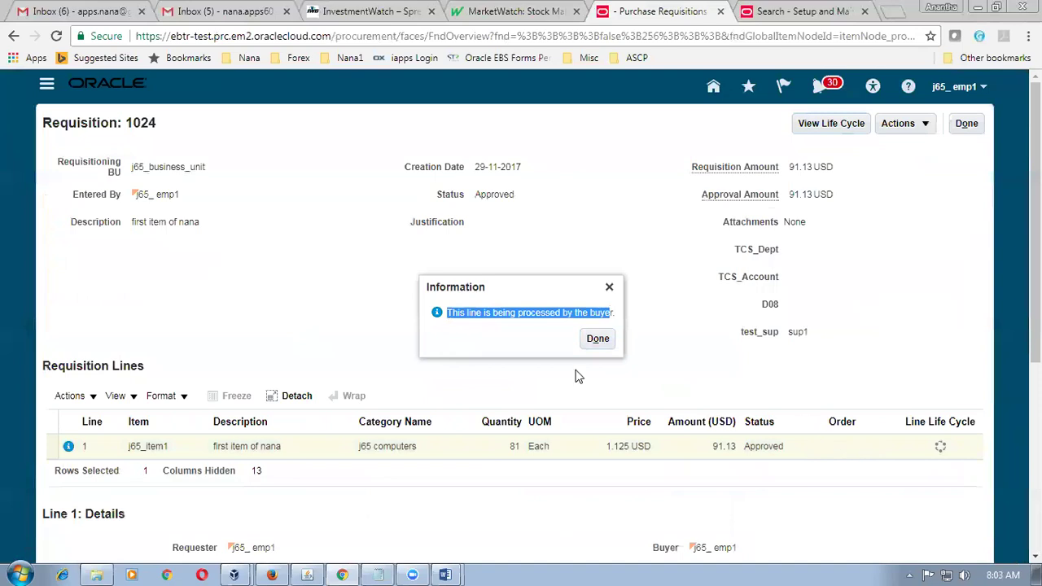
left_click(597, 339)
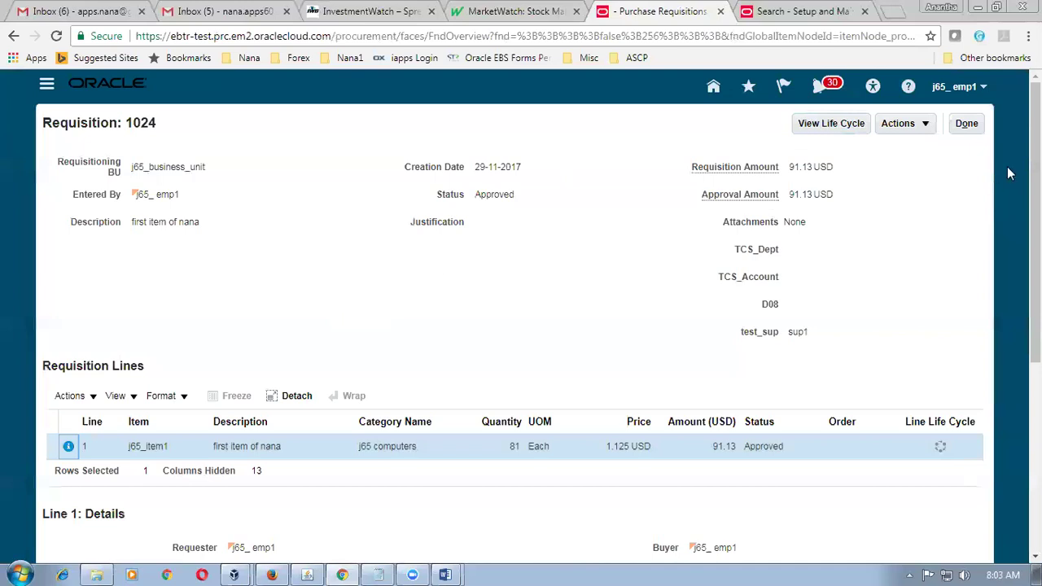
left_click(983, 127)
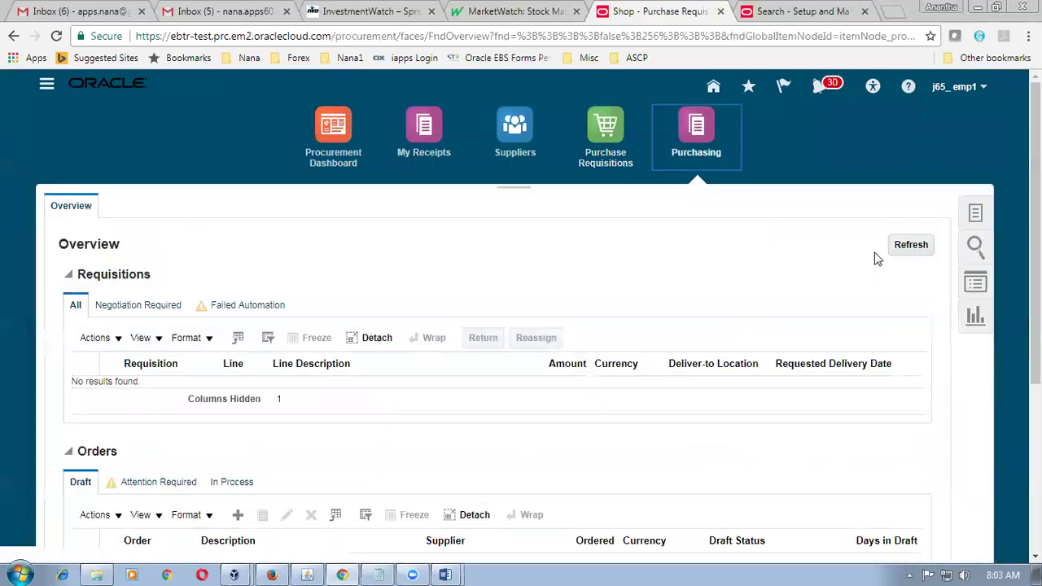
Search Process Requisitions in Purchasing for requisition 1024 without a buyer, and check its linked order back in Purchase Requisitions.
left_click(976, 218)
left_click(830, 219)
left_click(262, 352)
type("1024")
key("Tab")
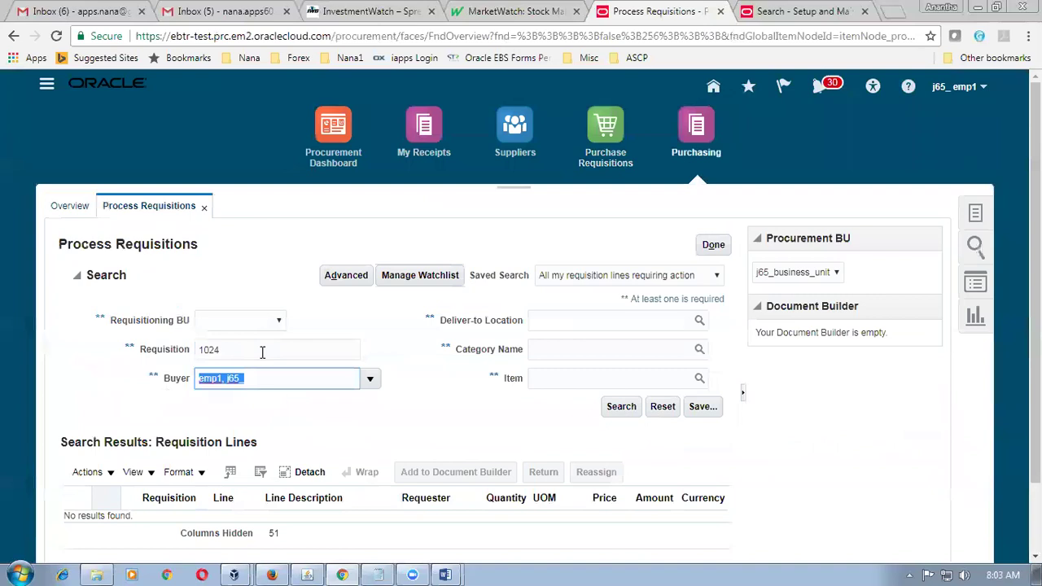
key("BackSpace")
left_click(625, 409)
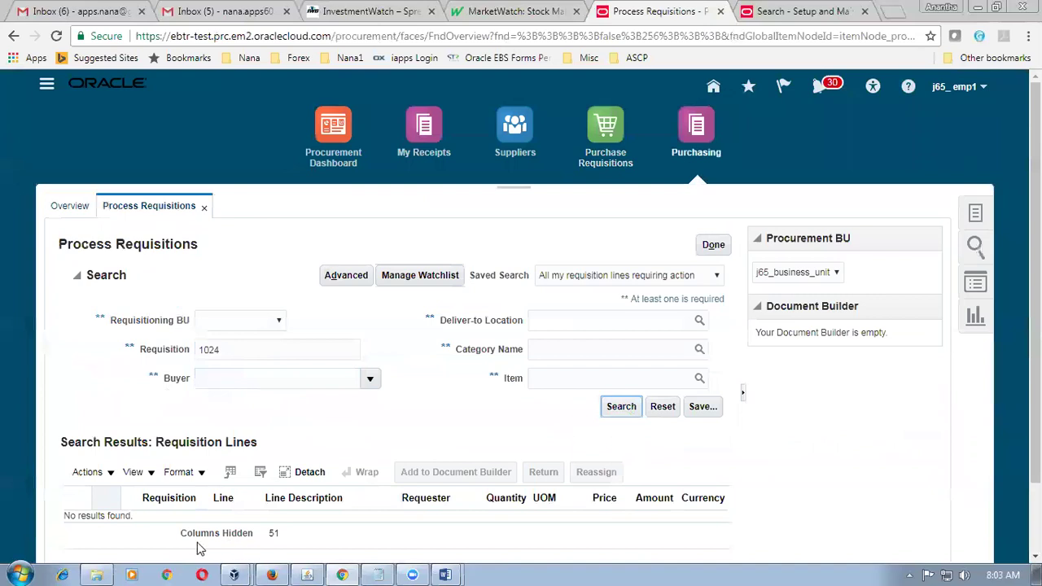
left_click(605, 129)
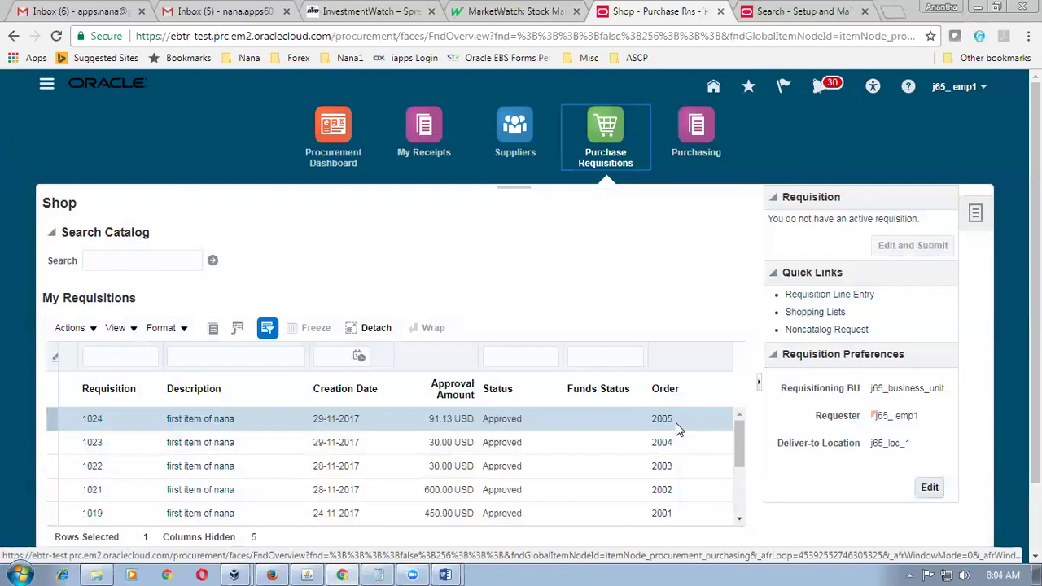
Search Manage Agreements in Purchasing for agreement 3001 and review its released amount.
left_click(700, 131)
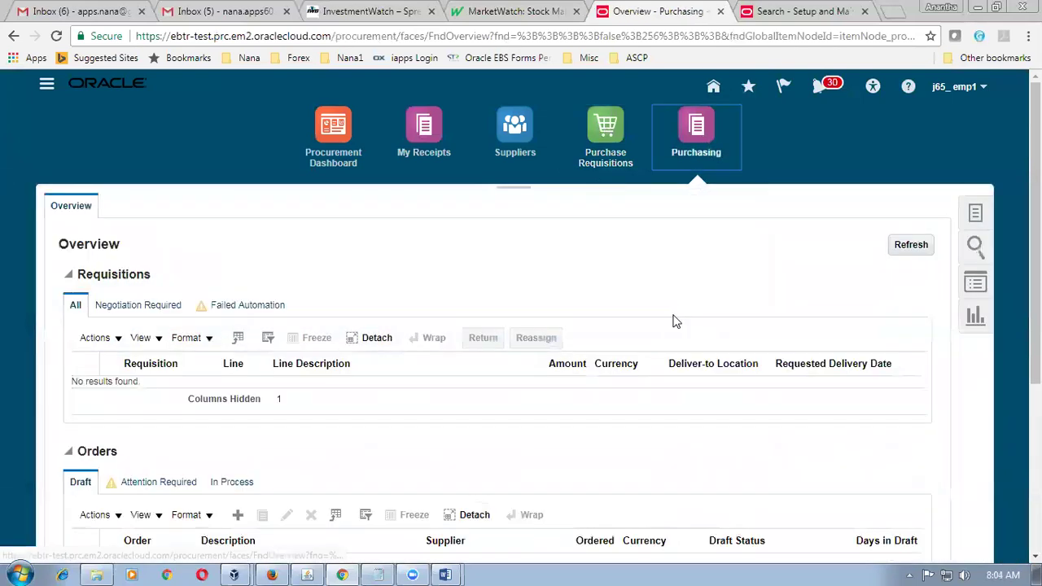
left_click(974, 215)
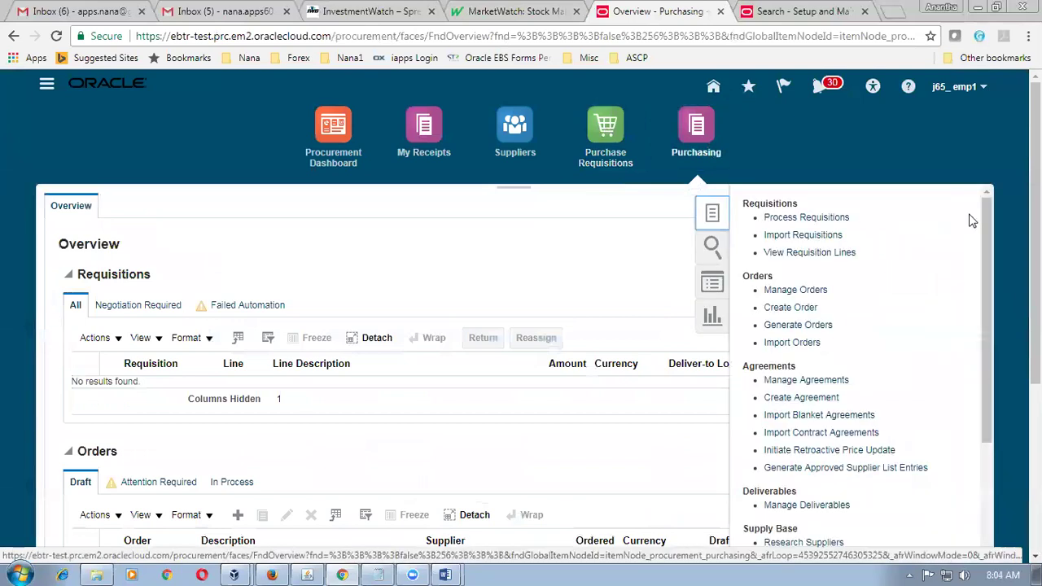
left_click(837, 382)
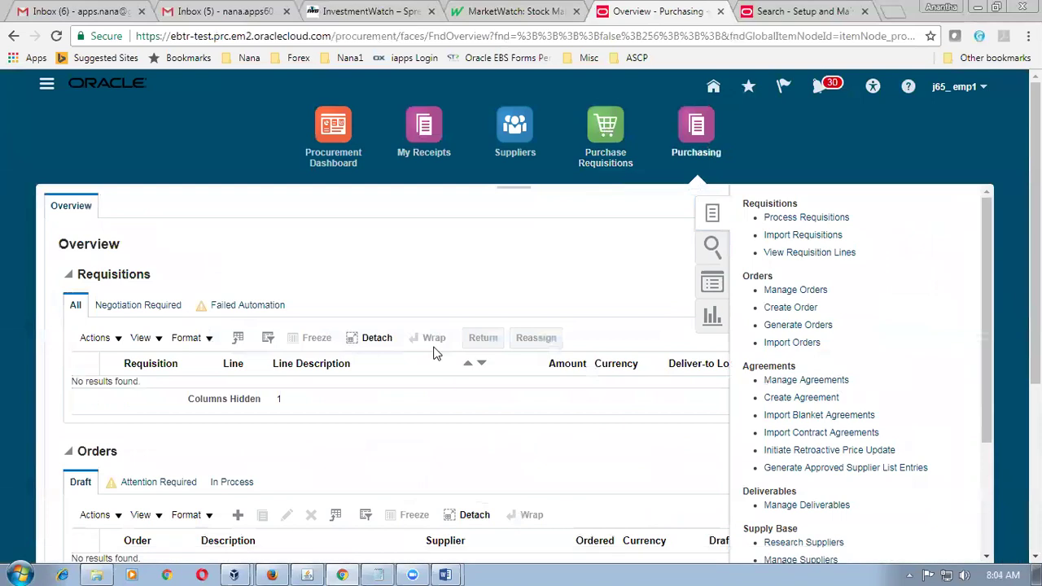
left_click(265, 454)
type("3001")
key("Tab")
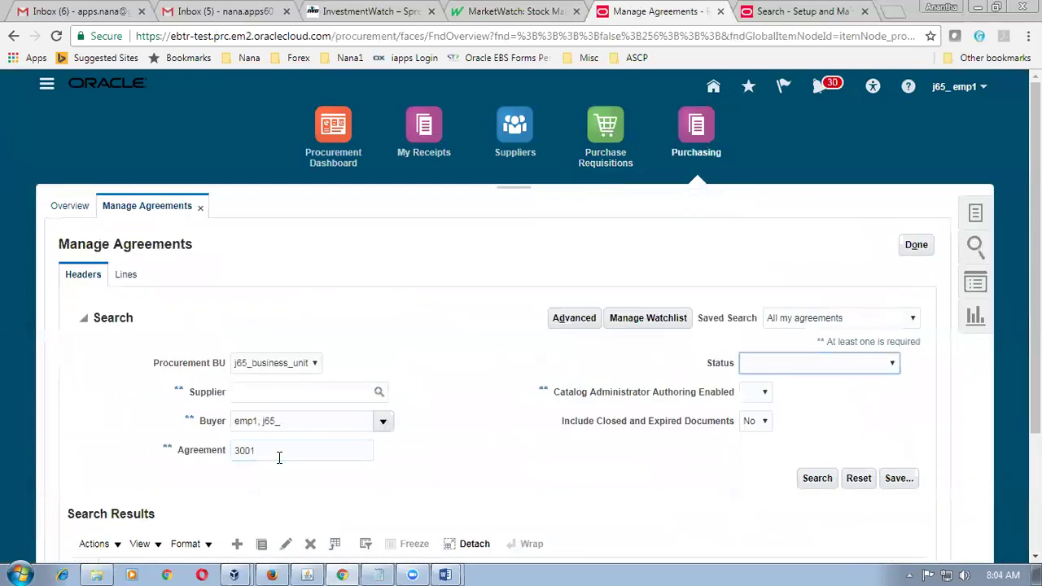
left_click(806, 486)
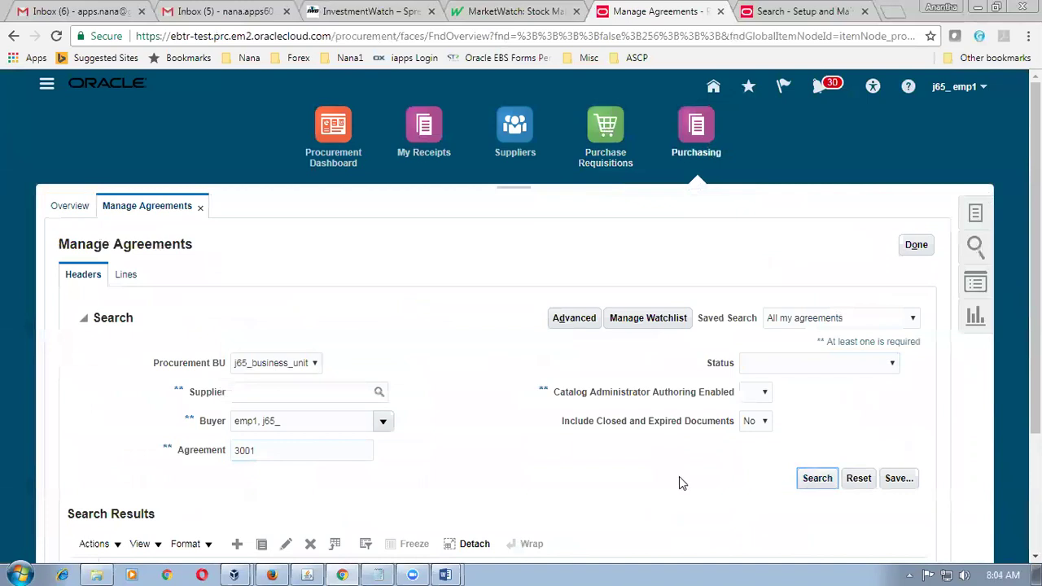
scroll(682, 483, "down", 2)
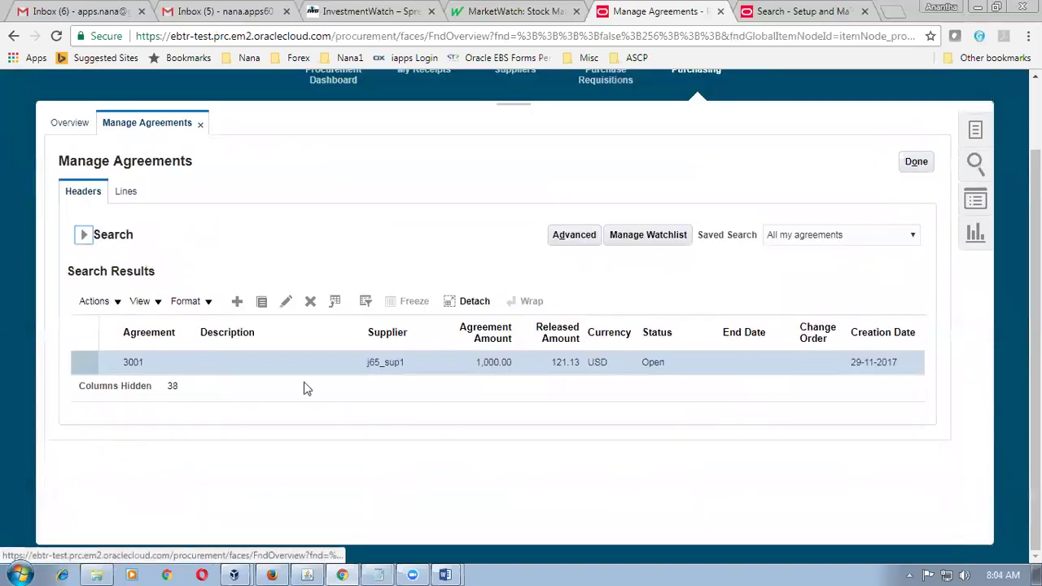
Drill into agreement 3001's released amount to review its order schedules, close both pages and return to Purchase Requisitions.
left_click(565, 365)
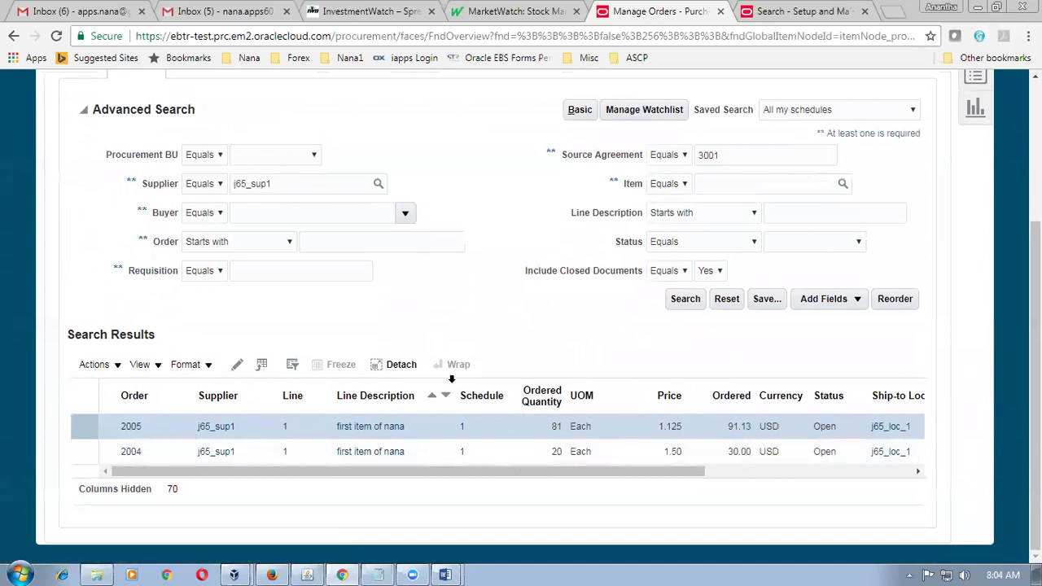
scroll(609, 388, "up", 3)
left_click(917, 246)
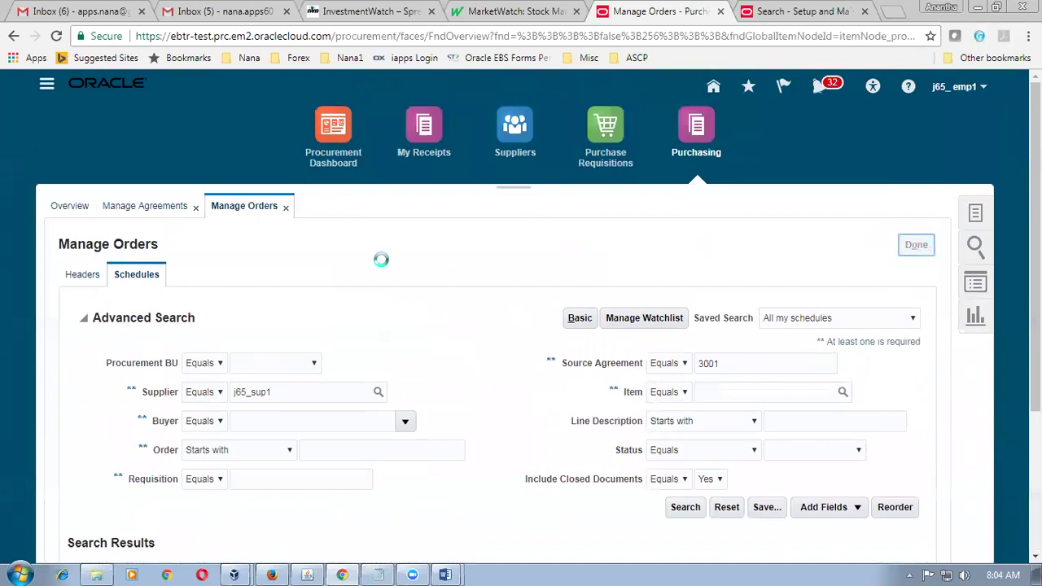
left_click(200, 206)
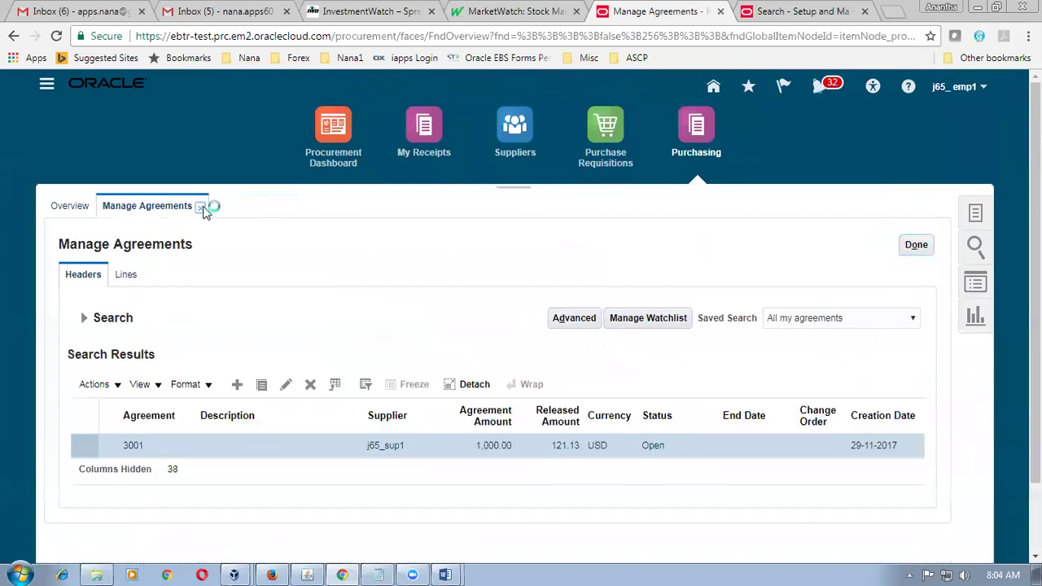
left_click(613, 132)
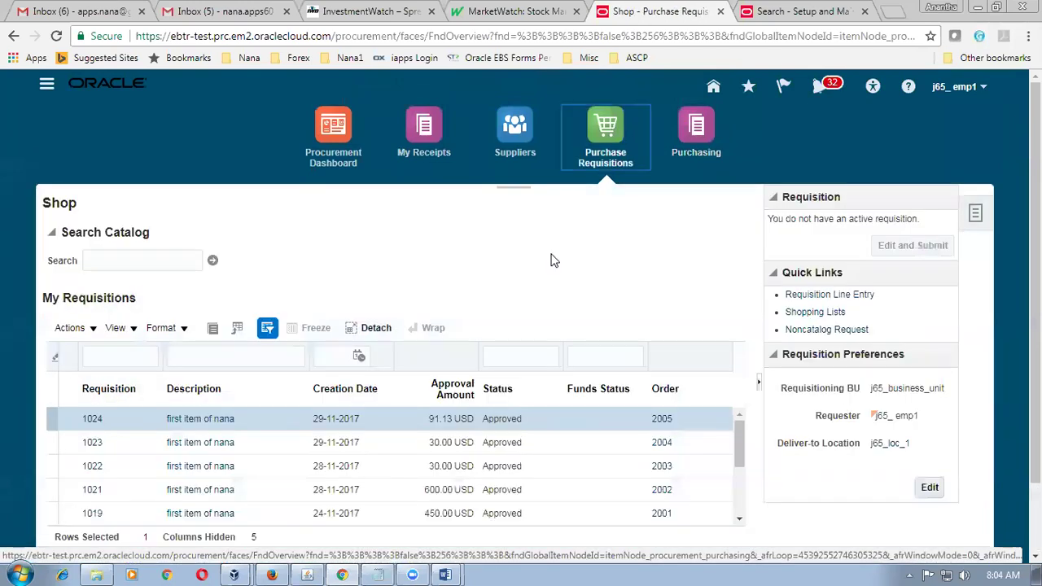
Start a new requisition line for item j65_item1 and source it from blanket purchase agreement 3001.
left_click(841, 303)
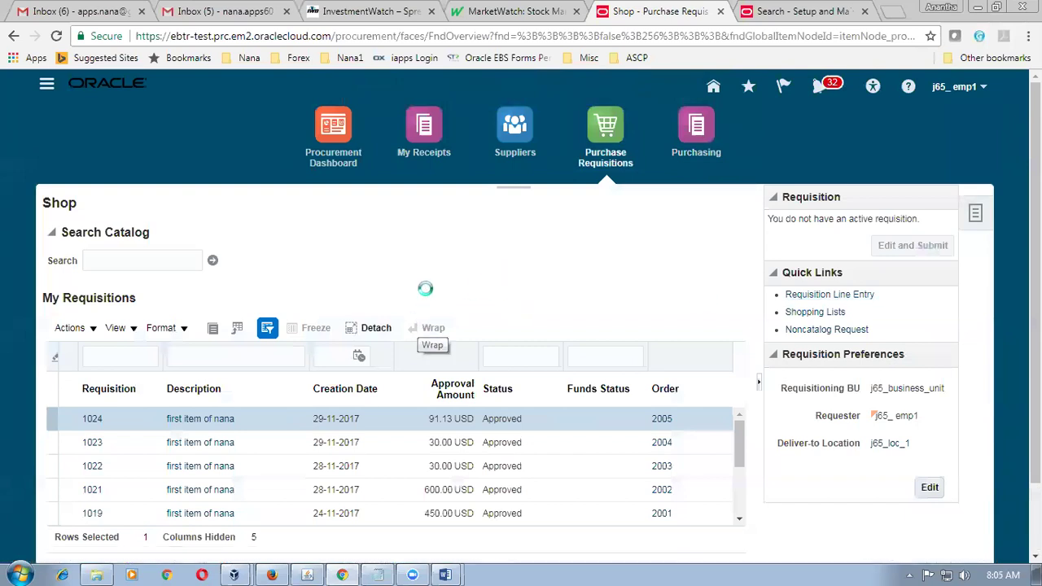
left_click(223, 262)
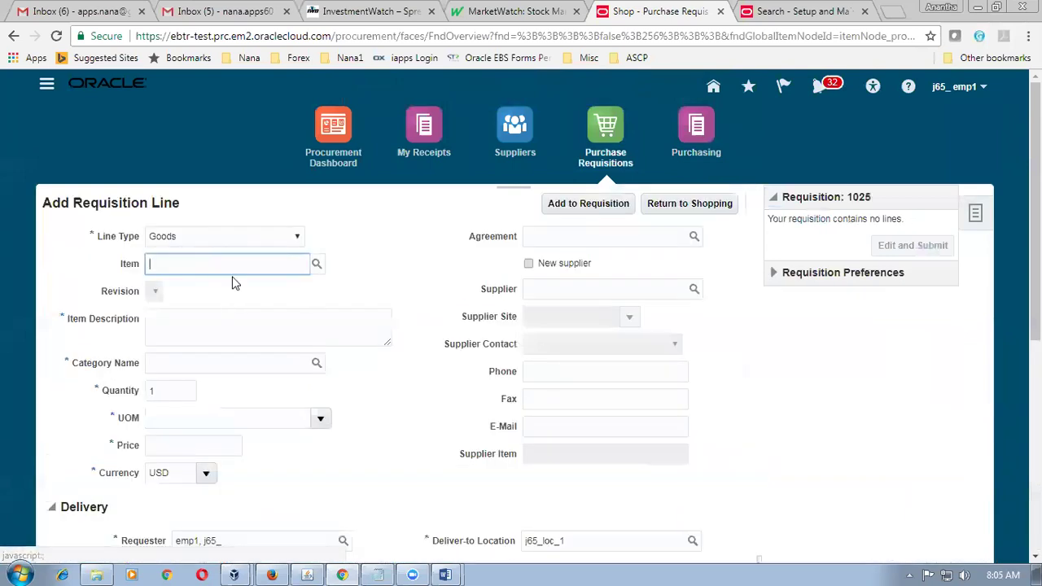
type("j65")
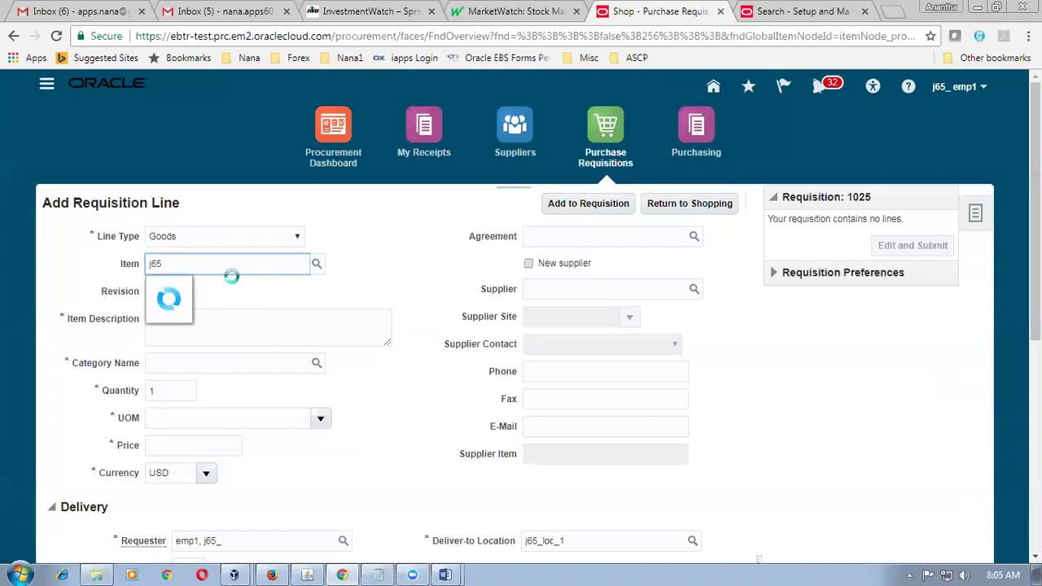
left_click(231, 316)
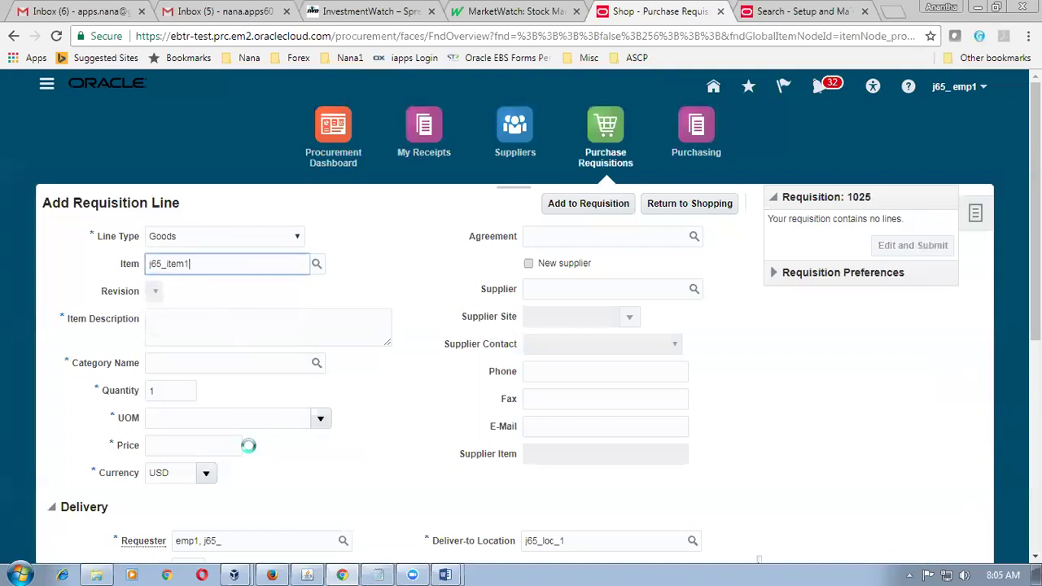
left_click(599, 236)
left_click(605, 253)
left_click(603, 264)
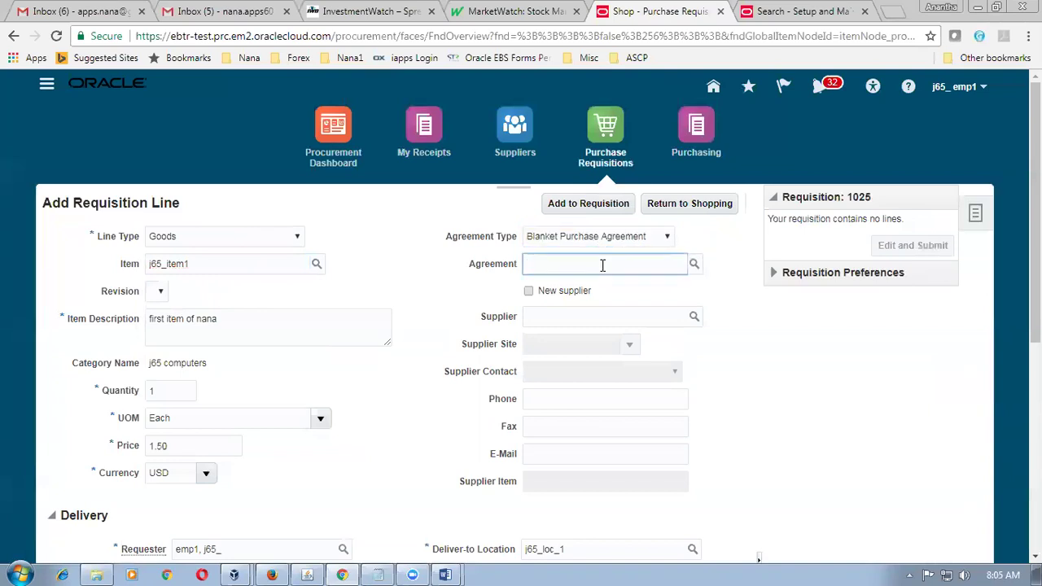
type("3001")
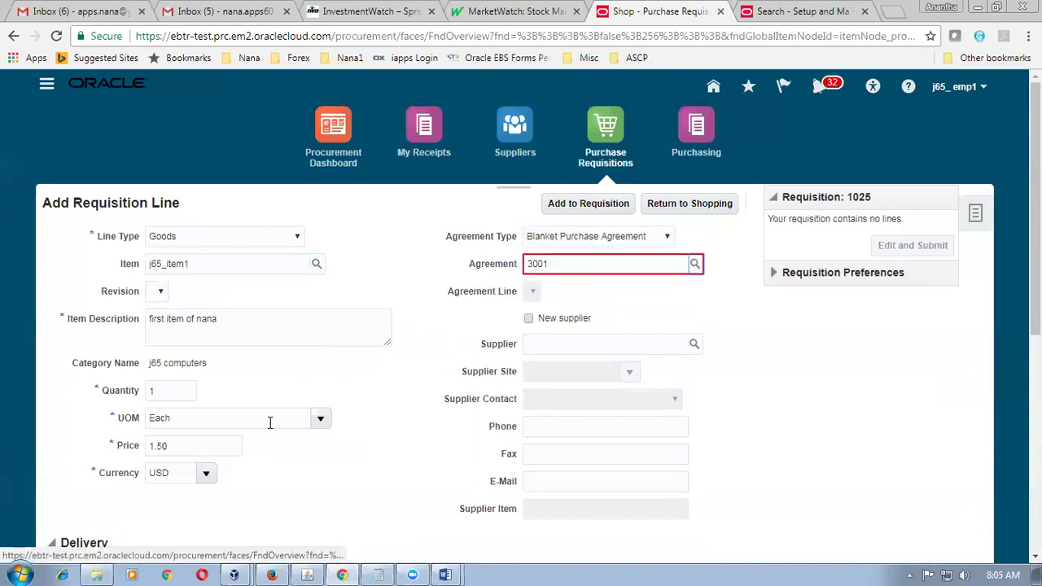
Set the line quantity to 1,200 and add the line to the requisition.
left_click(171, 391)
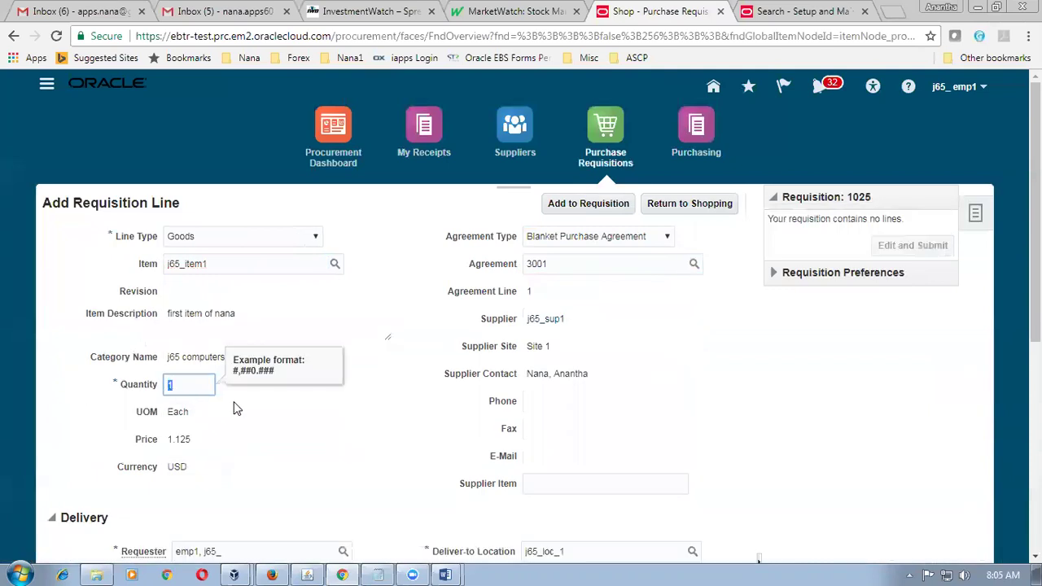
type("1200")
key("Tab")
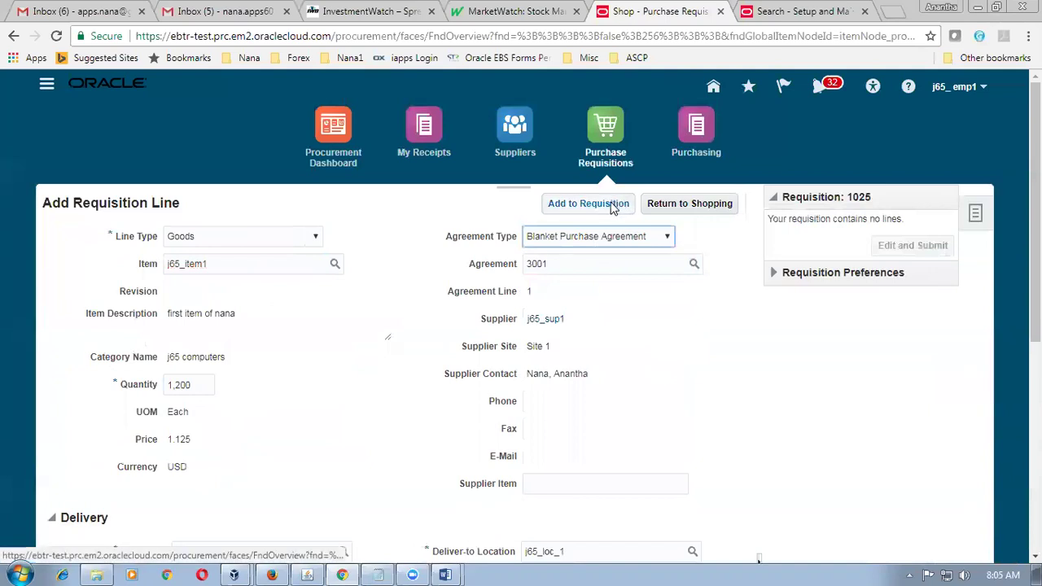
left_click(615, 205)
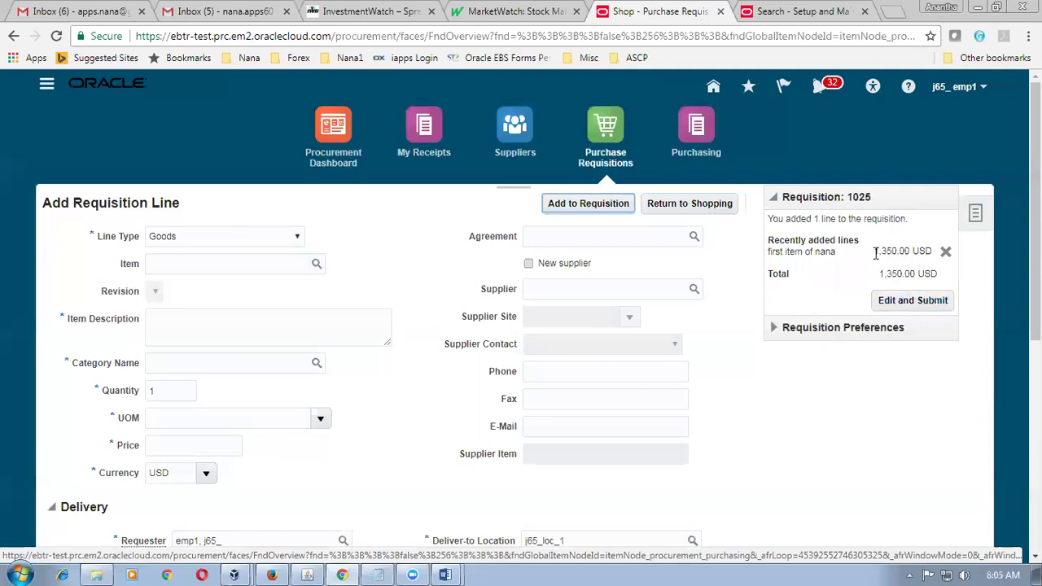
Open requisition 1025 for review, submit it, and dismiss the confirmation.
left_click(909, 300)
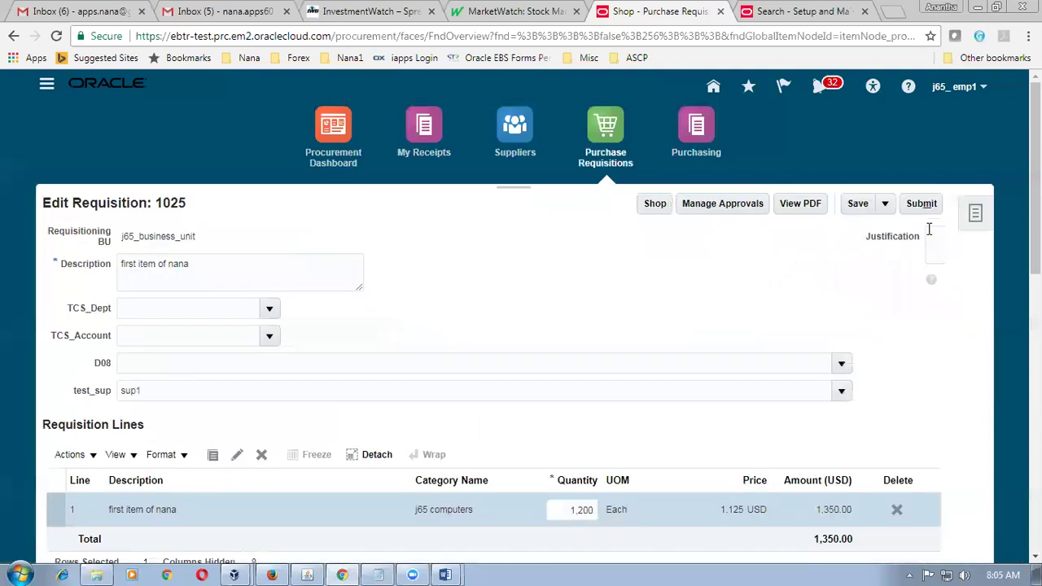
left_click(924, 205)
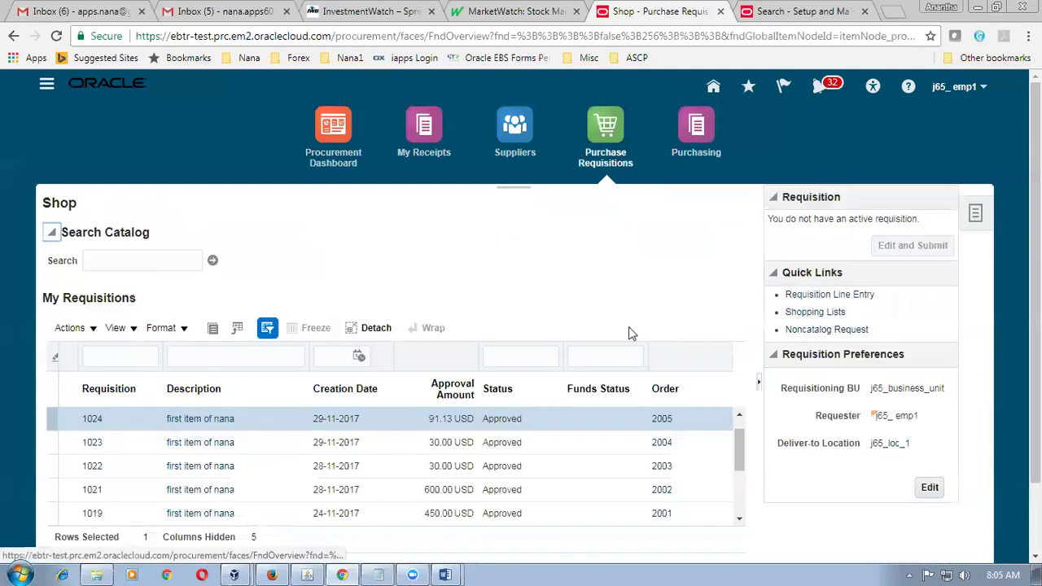
left_click(577, 338)
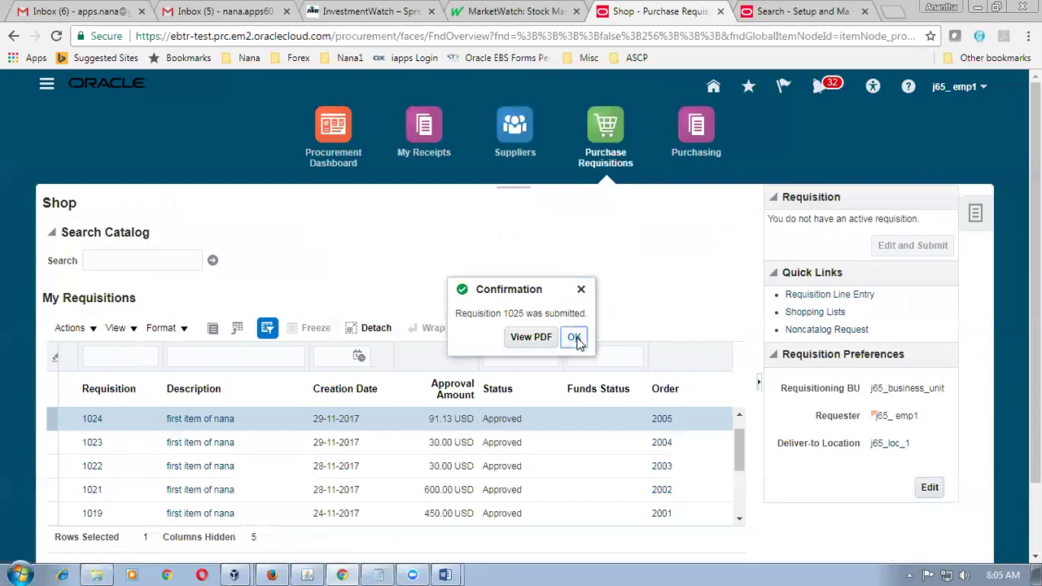
left_click(576, 338)
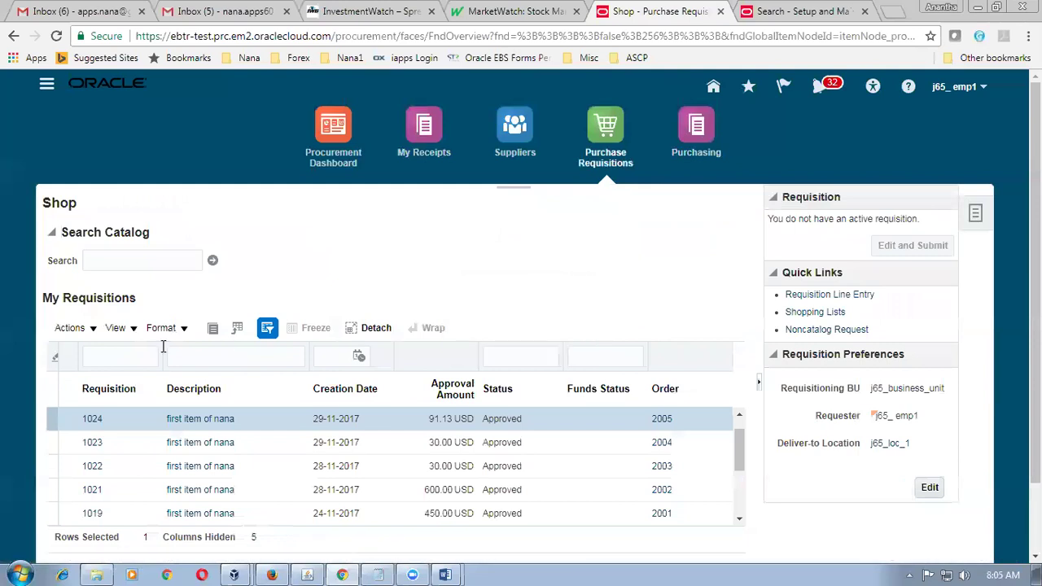
Filter My Requisitions by requisition number 1025 and select its row to check the status.
left_click(114, 360)
key("Return")
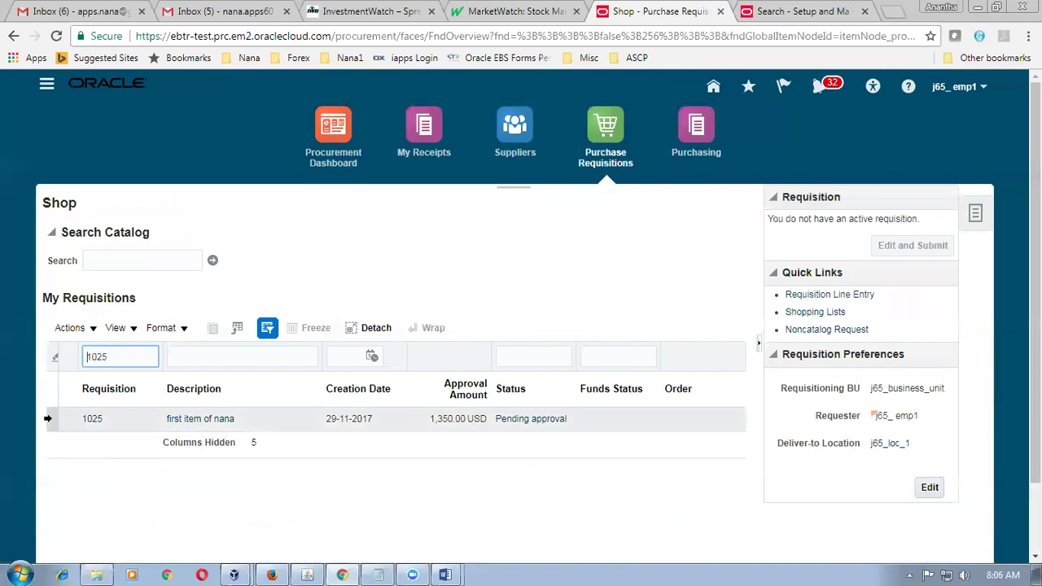
left_click(244, 419)
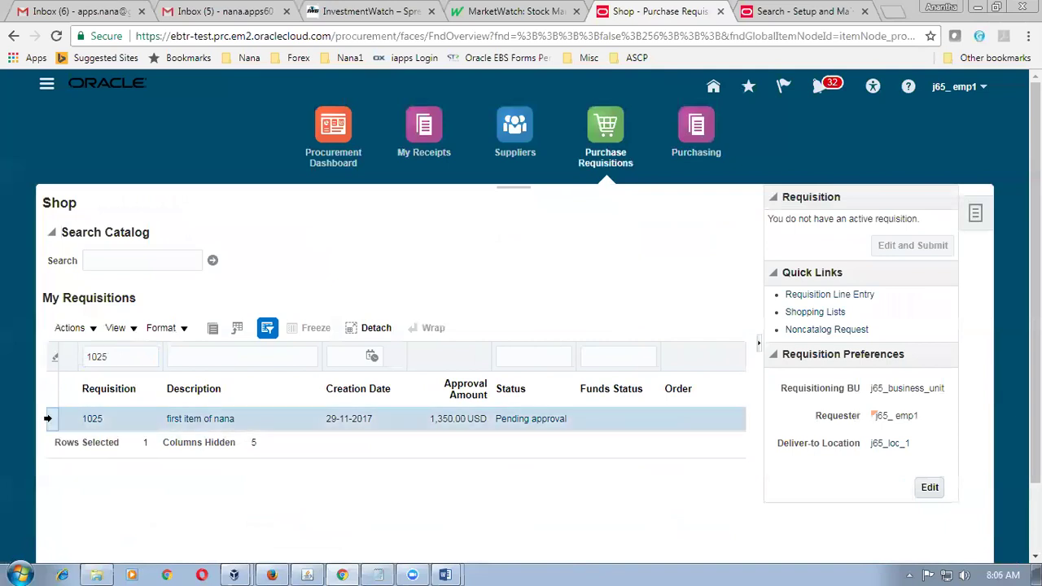
Switch to Gmail, refresh the inbox to look for new mail, and return to the Oracle requisitions page.
left_click(85, 16)
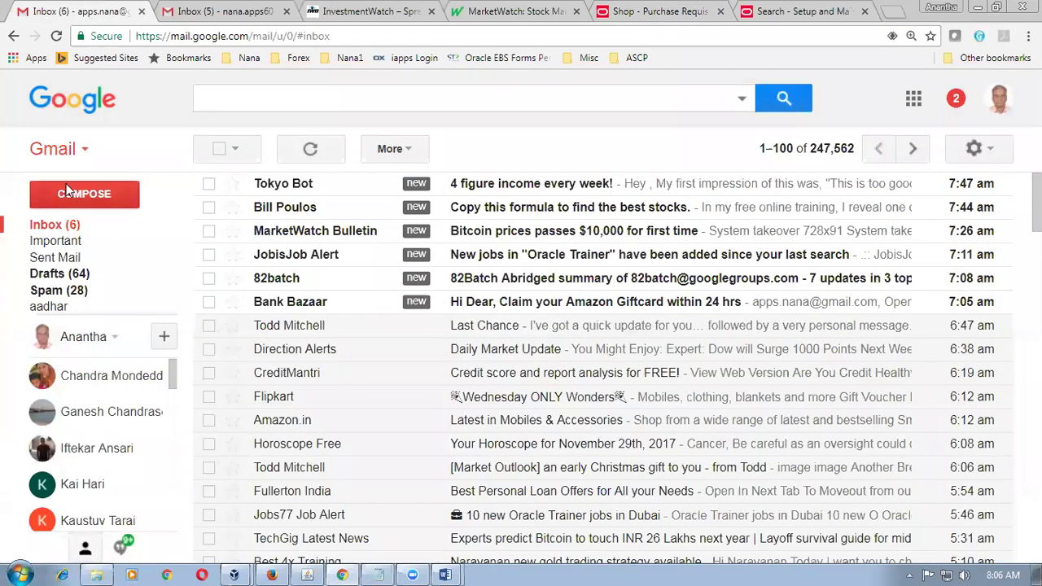
left_click(51, 225)
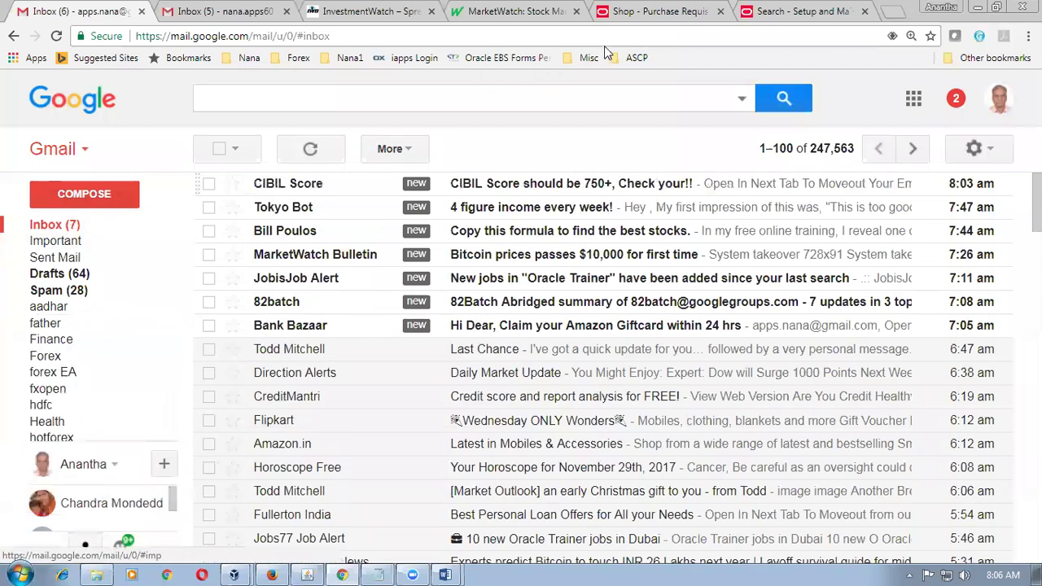
left_click(623, 16)
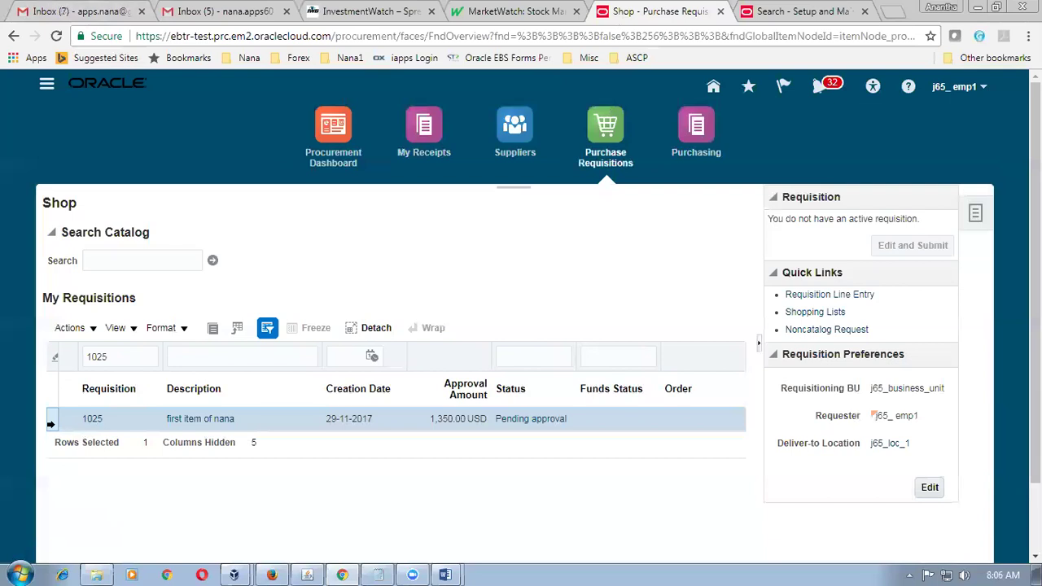
Refresh the list for requisition 1025, open it to read its line's processing information, and close the requisition.
left_click(125, 355)
key("Return")
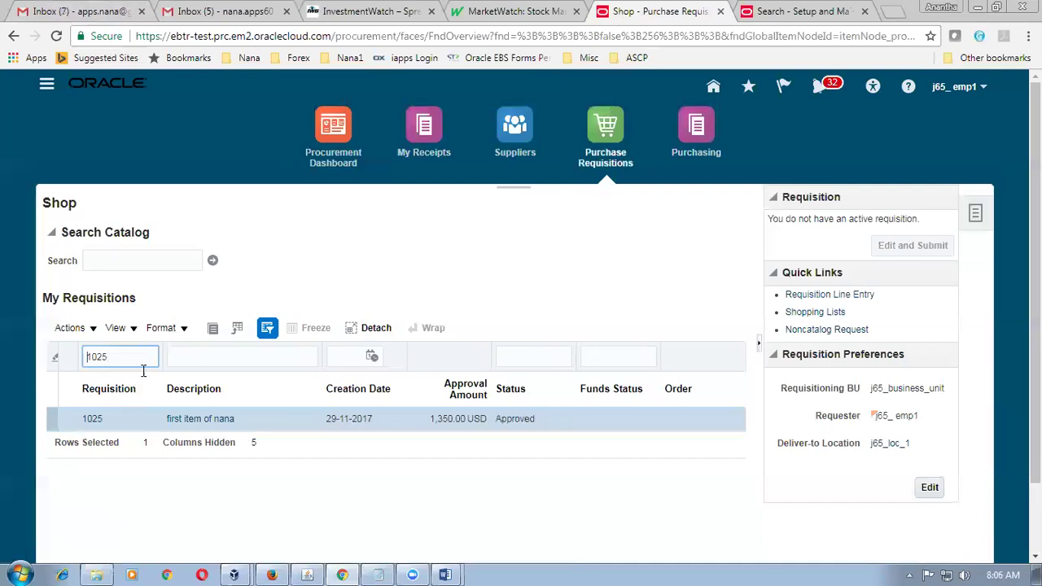
left_click(92, 418)
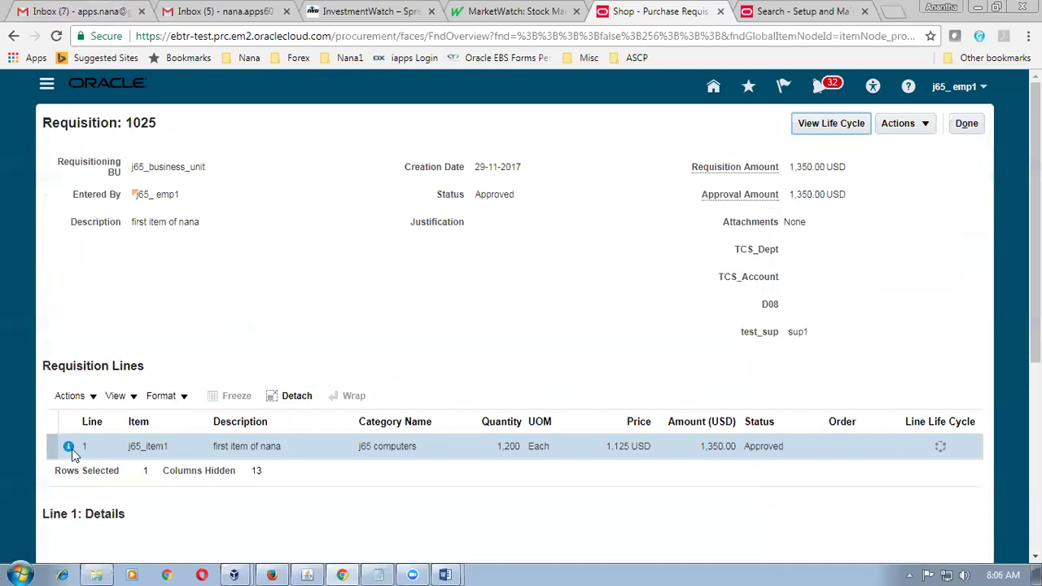
left_click(68, 448)
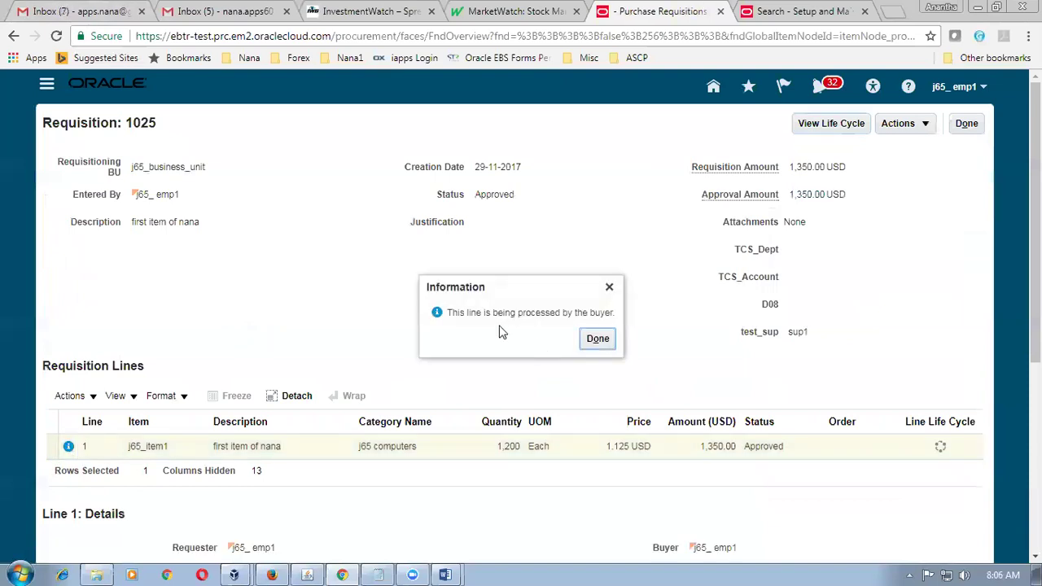
left_click(592, 340)
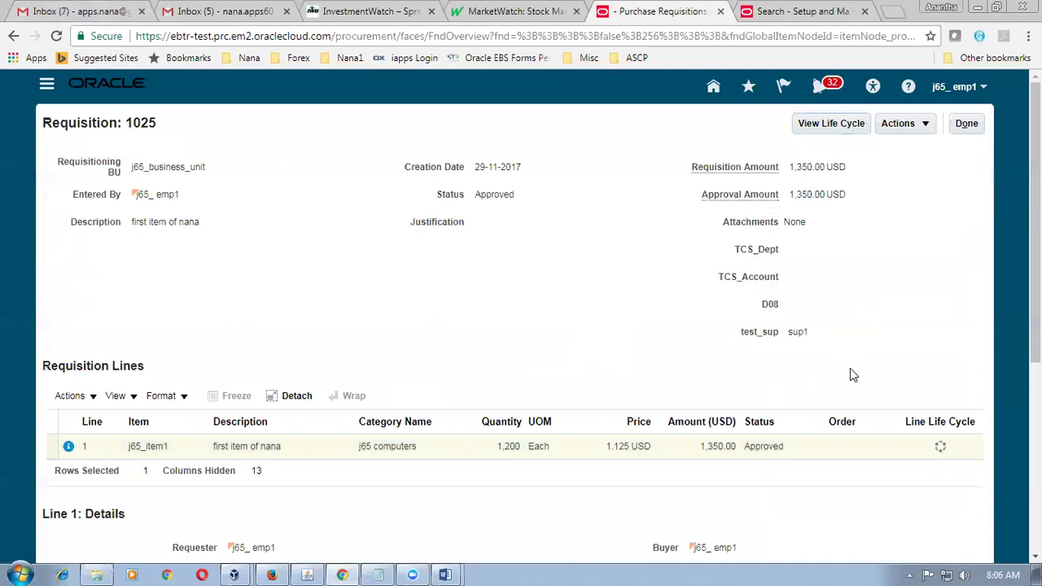
left_click(968, 129)
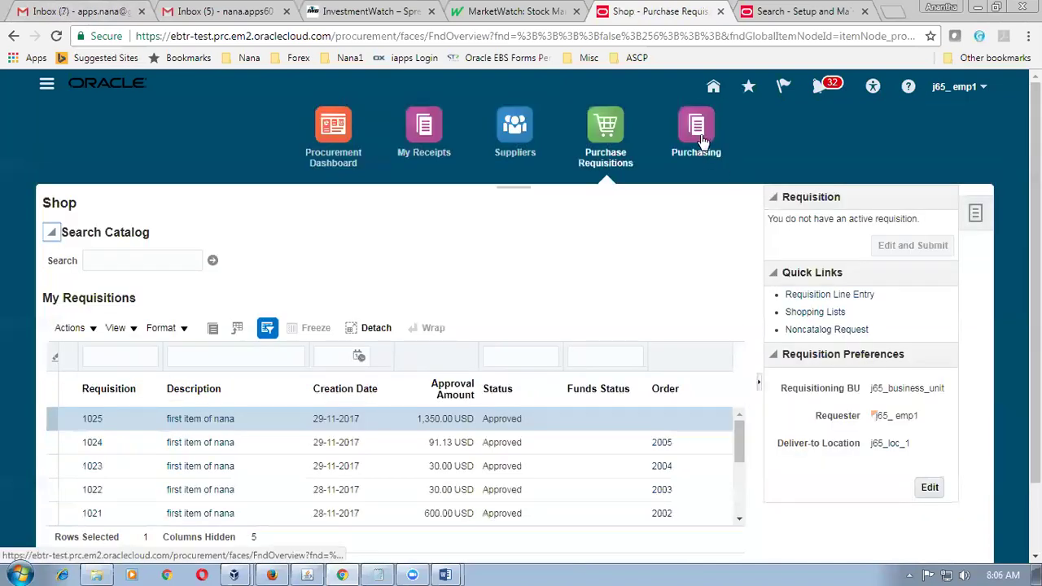
Search Process Requisitions in Purchasing for requisition 1025 with the buyer cleared.
left_click(702, 137)
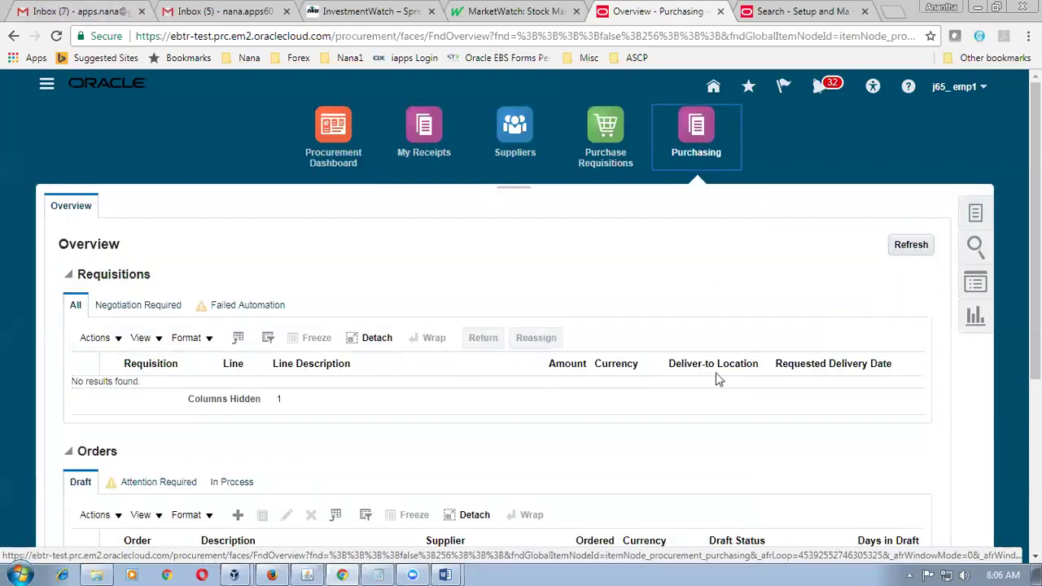
left_click(978, 213)
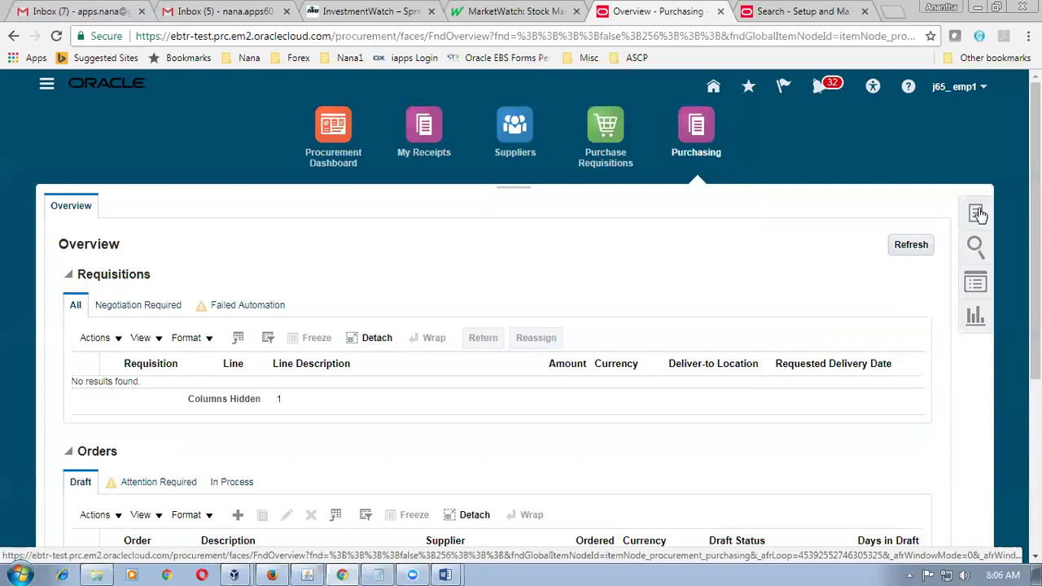
left_click(808, 220)
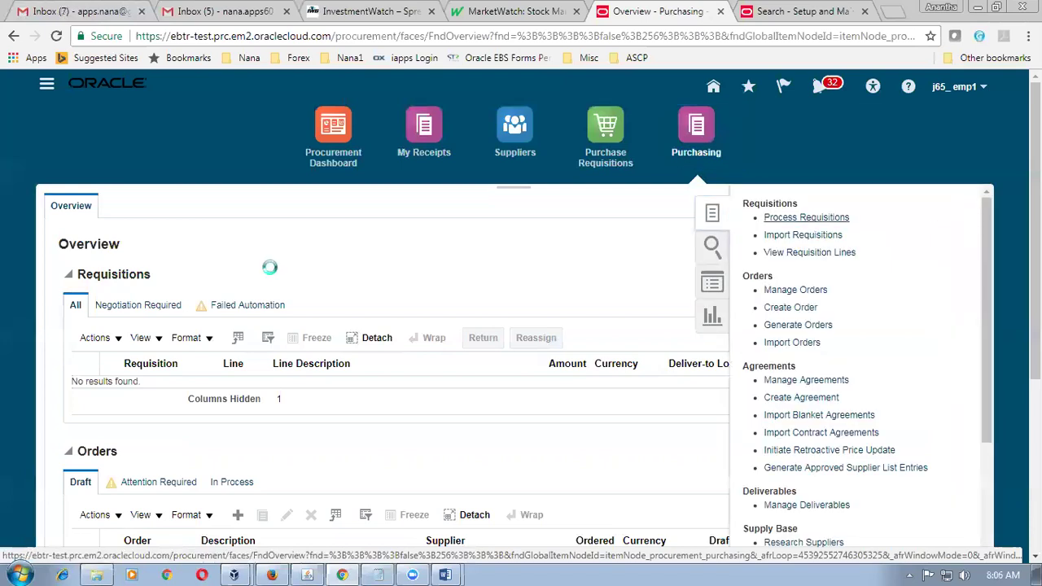
left_click(241, 352)
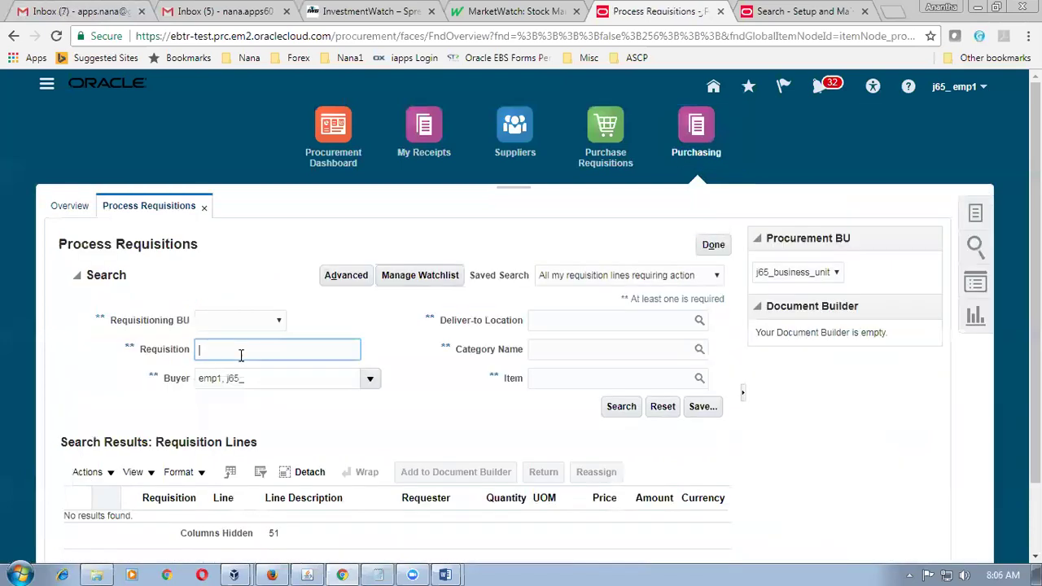
type("1025")
key("Tab")
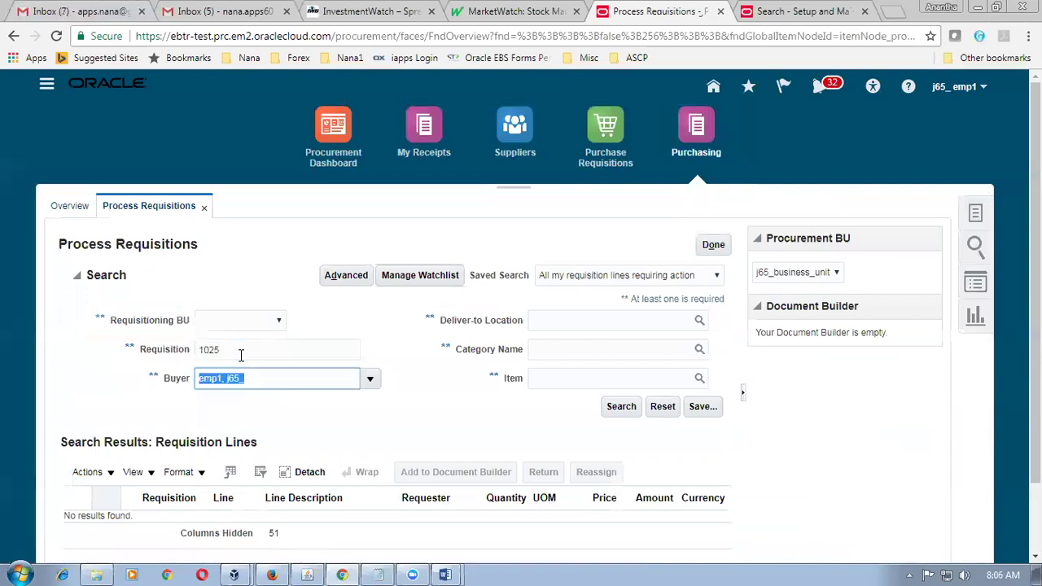
key("BackSpace")
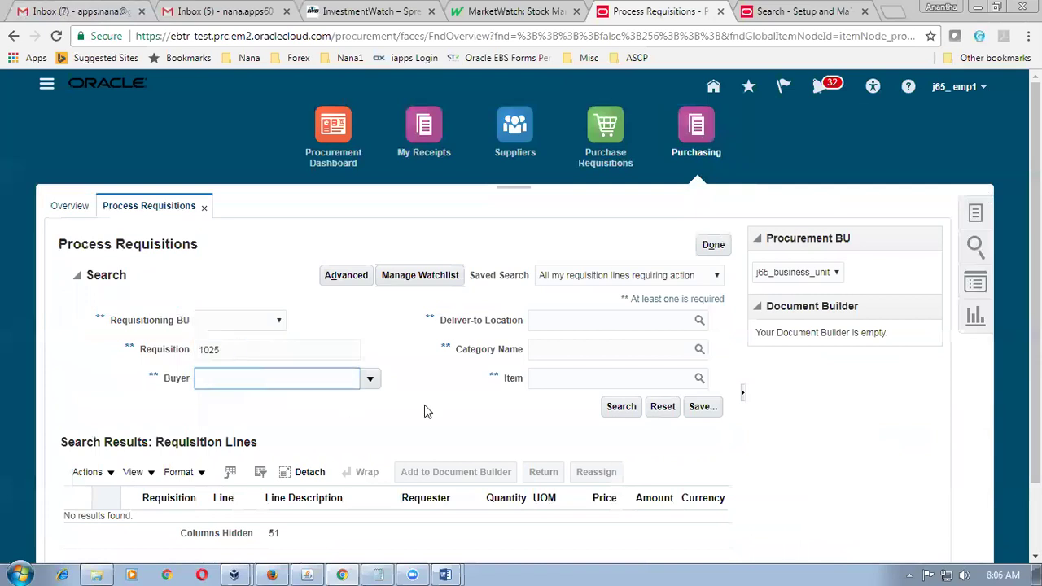
left_click(635, 411)
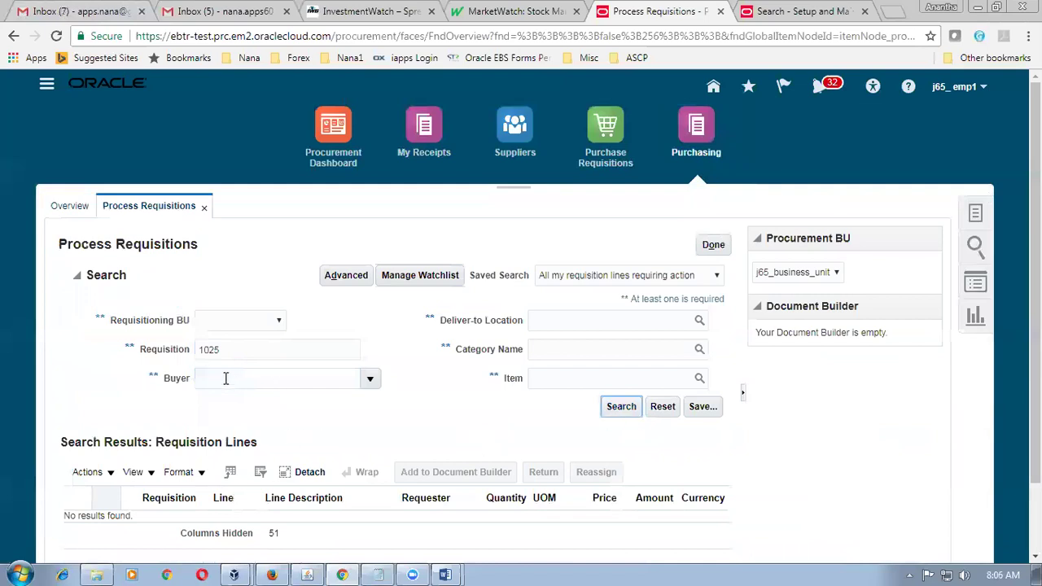
left_click(633, 407)
Search Manage Orders in Purchasing for orders created from requisition 1025.
left_click(975, 213)
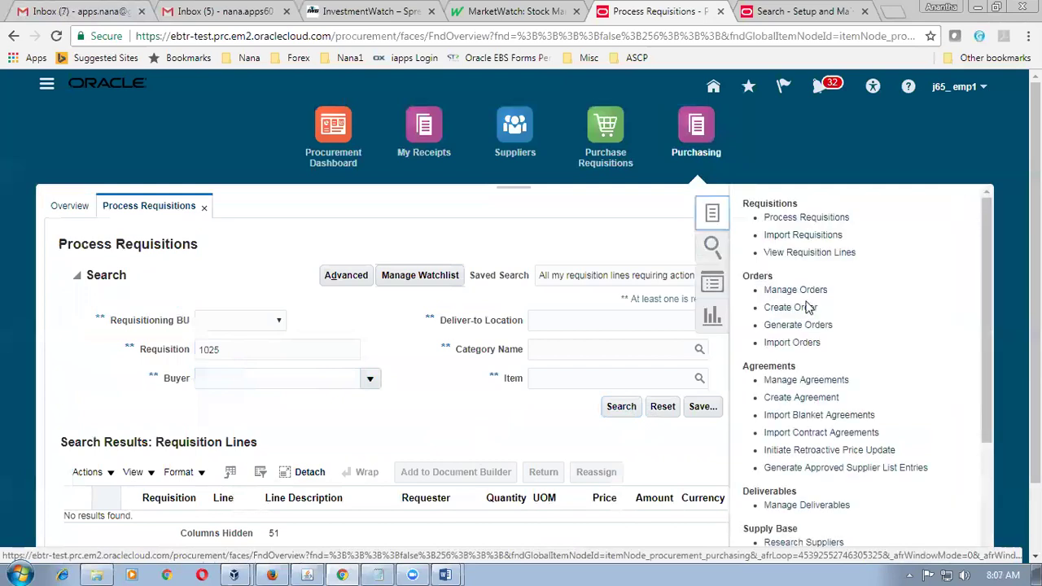
left_click(801, 293)
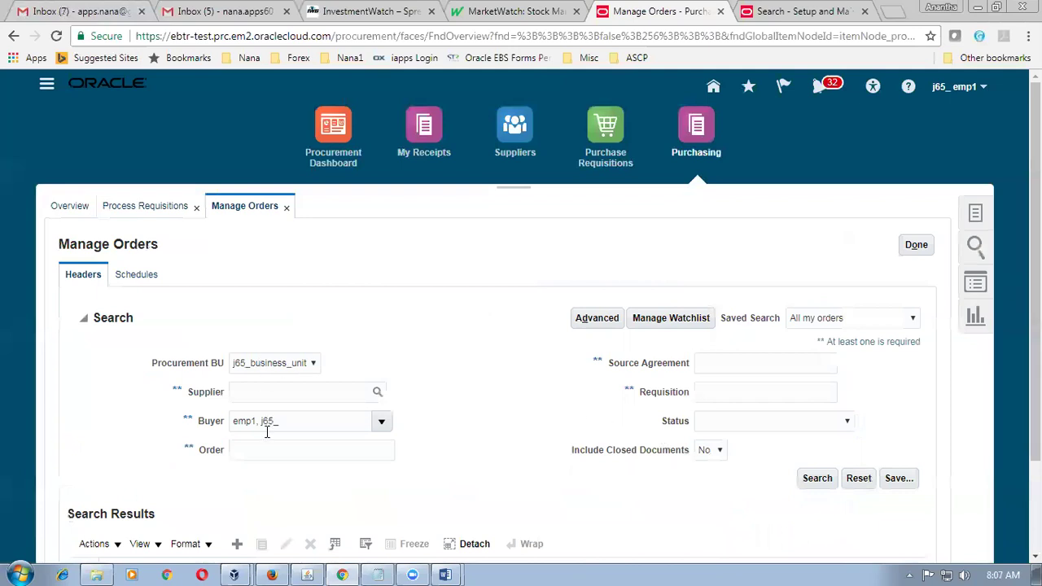
left_click(259, 456)
left_click(733, 394)
type("1025")
key("Tab")
left_click(817, 480)
scroll(513, 494, "down", 1)
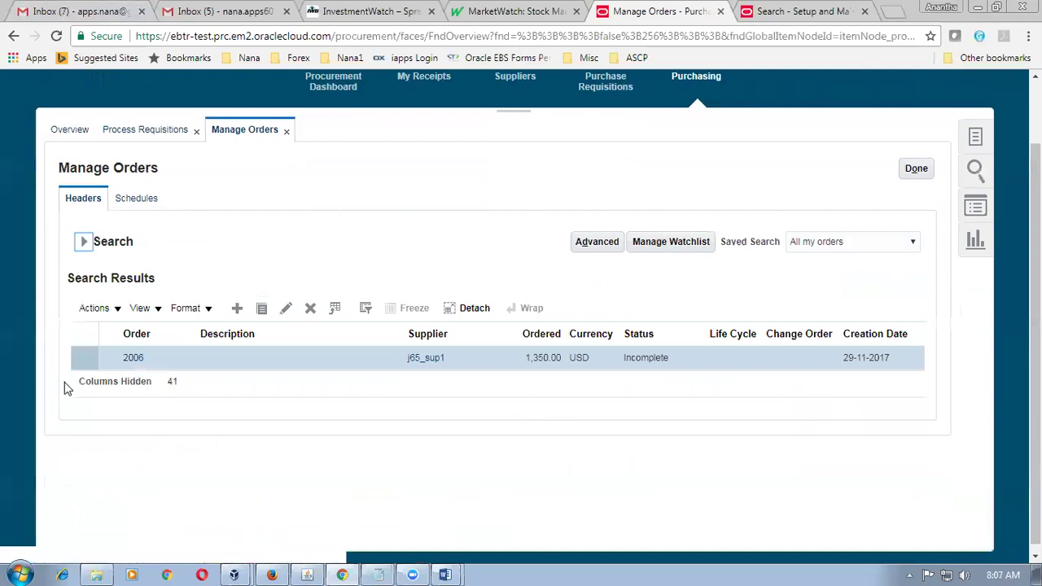
Open the purchase order found for requisition 1025 and put it into edit mode.
left_click(133, 359)
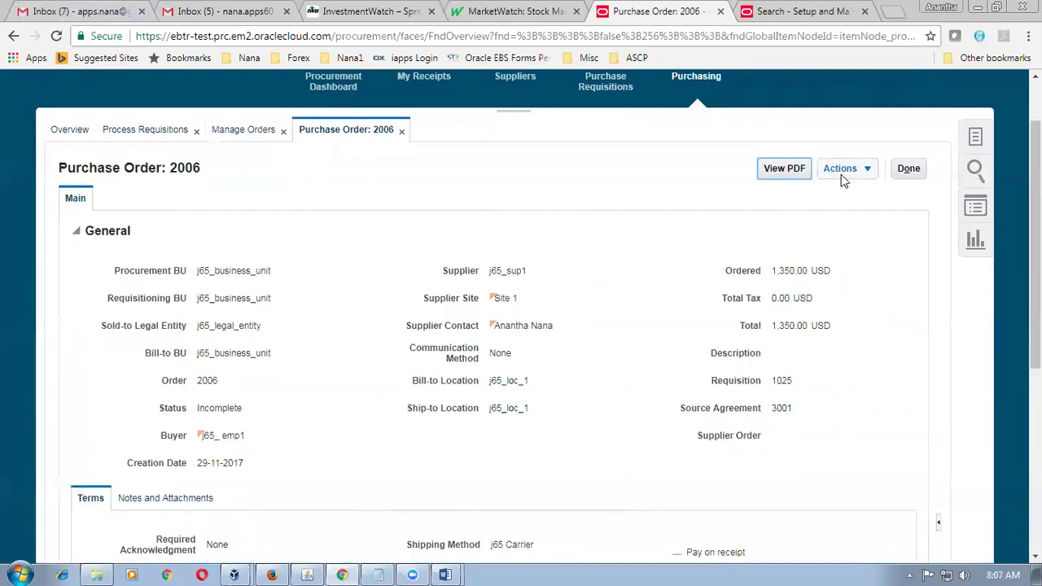
left_click(843, 171)
left_click(851, 114)
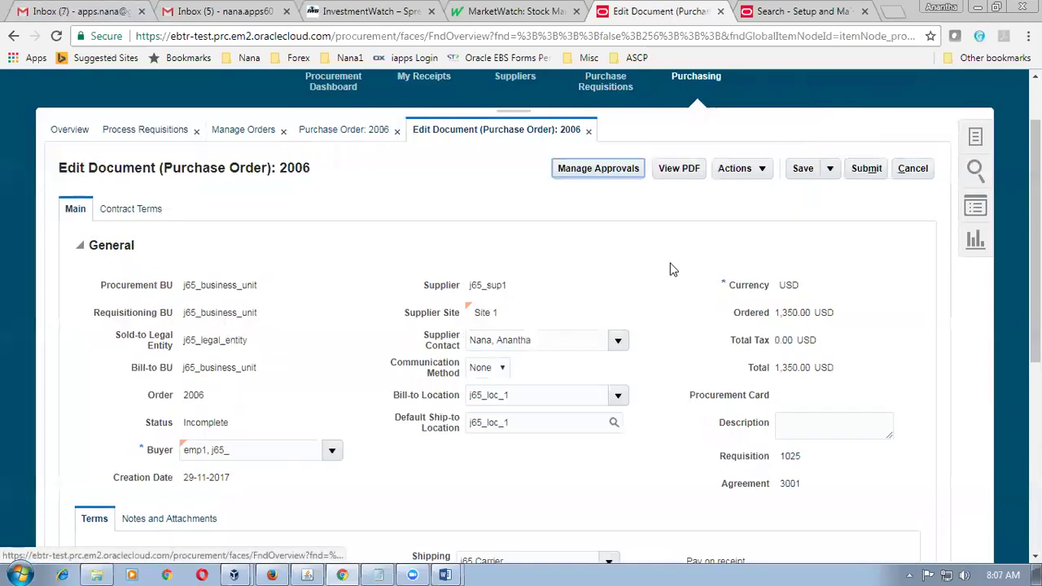
Validate the purchase order for requisition 1025, then read the returned message text and close the message list.
left_click(735, 168)
left_click(750, 118)
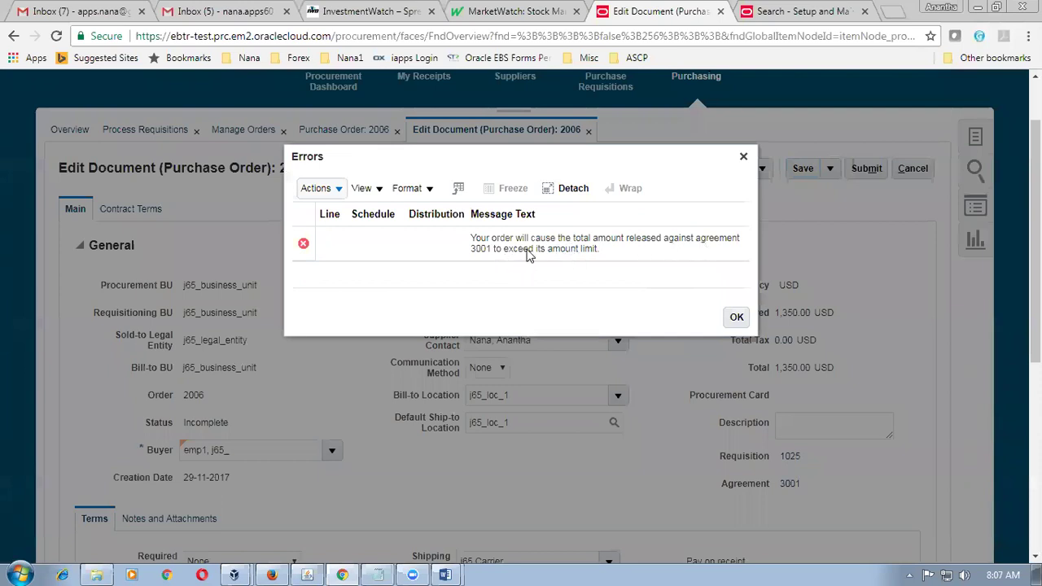
left_click_drag(527, 251, 604, 256)
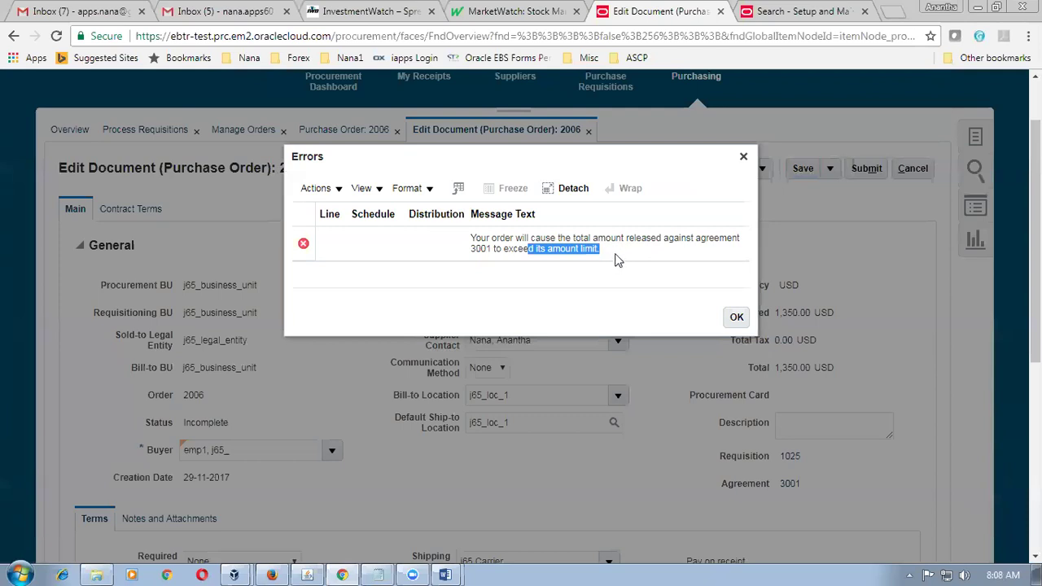
left_click(617, 259)
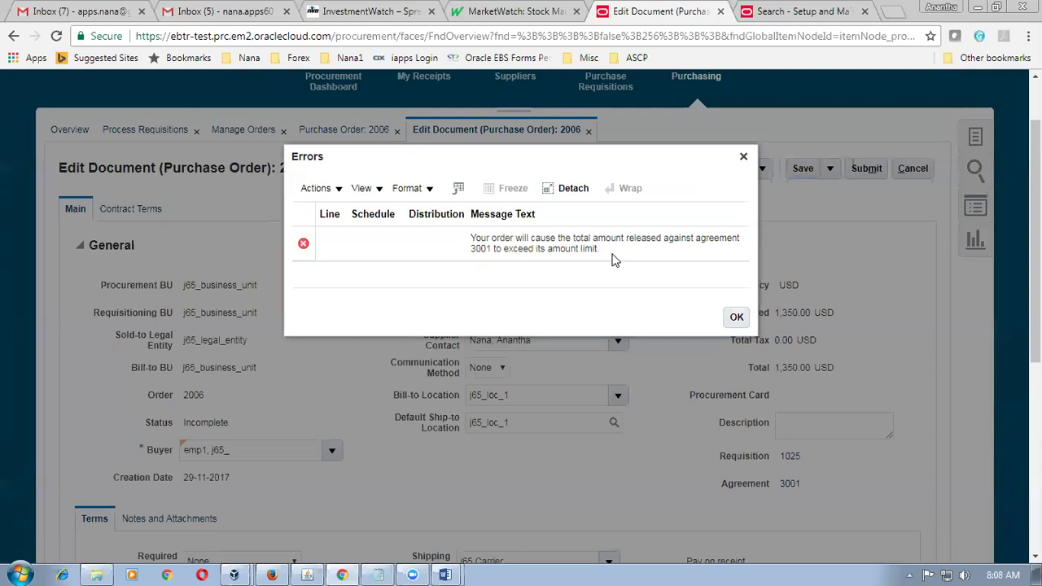
left_click(738, 317)
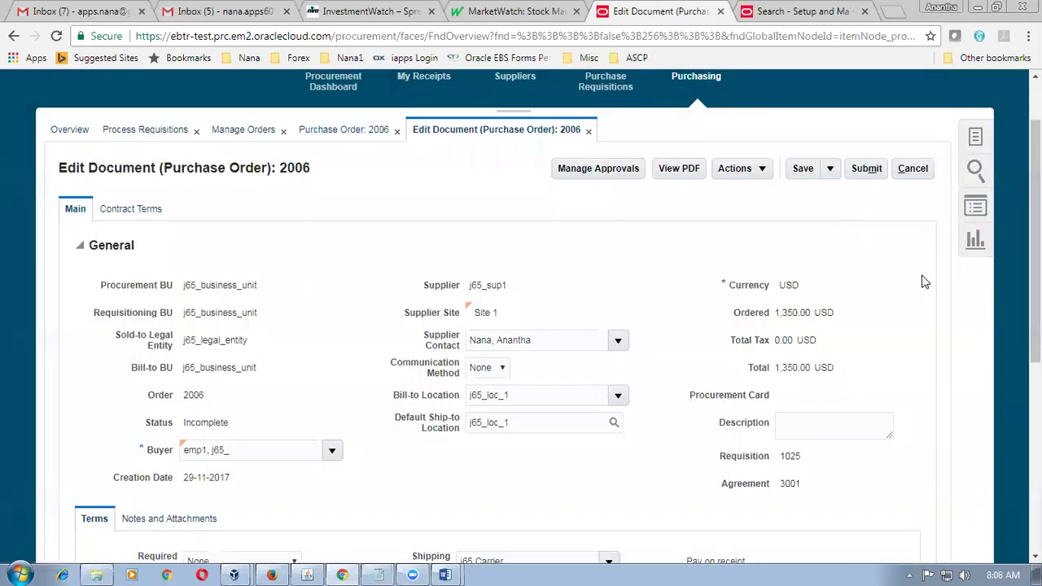
scroll(925, 281, "down", 4)
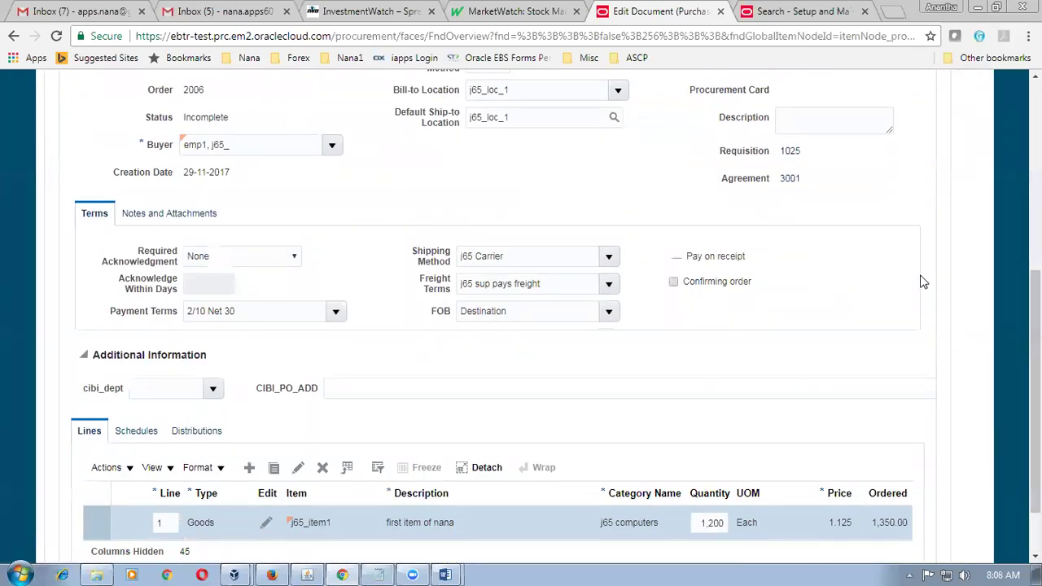
scroll(924, 282, "up", 5)
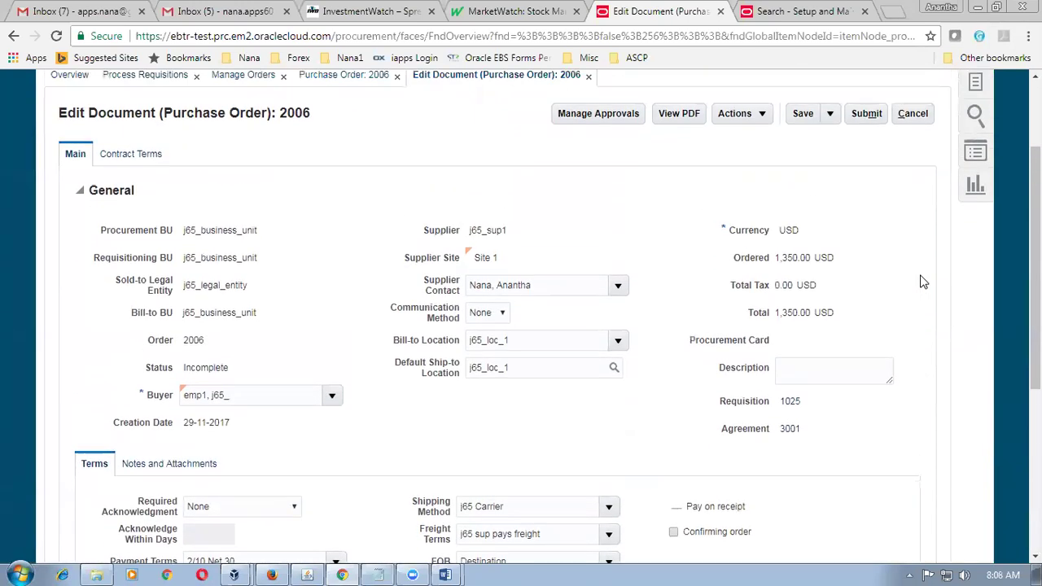